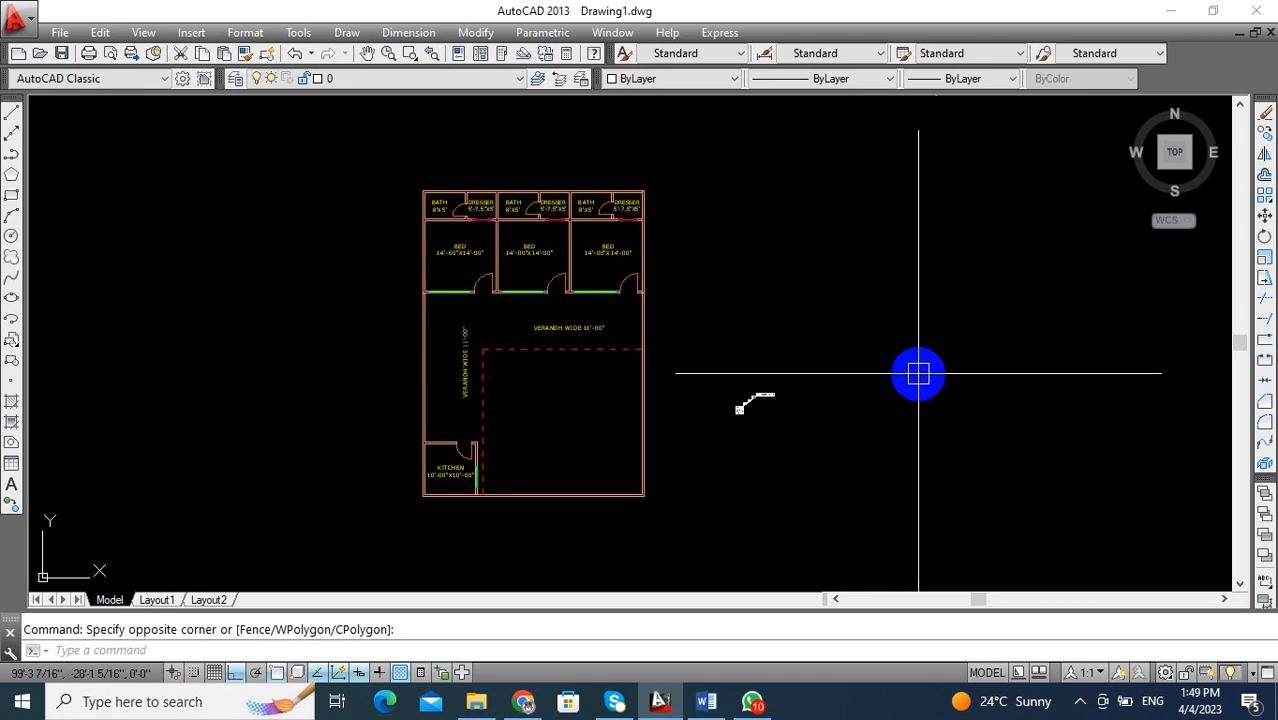
Examine the floor plan's baths, dressers, bedrooms, verandahs, kitchen and open area.
mouse_move(887, 371)
middle_down()
mouse_move(890, 342)
mouse_move(840, 345)
middle_up()
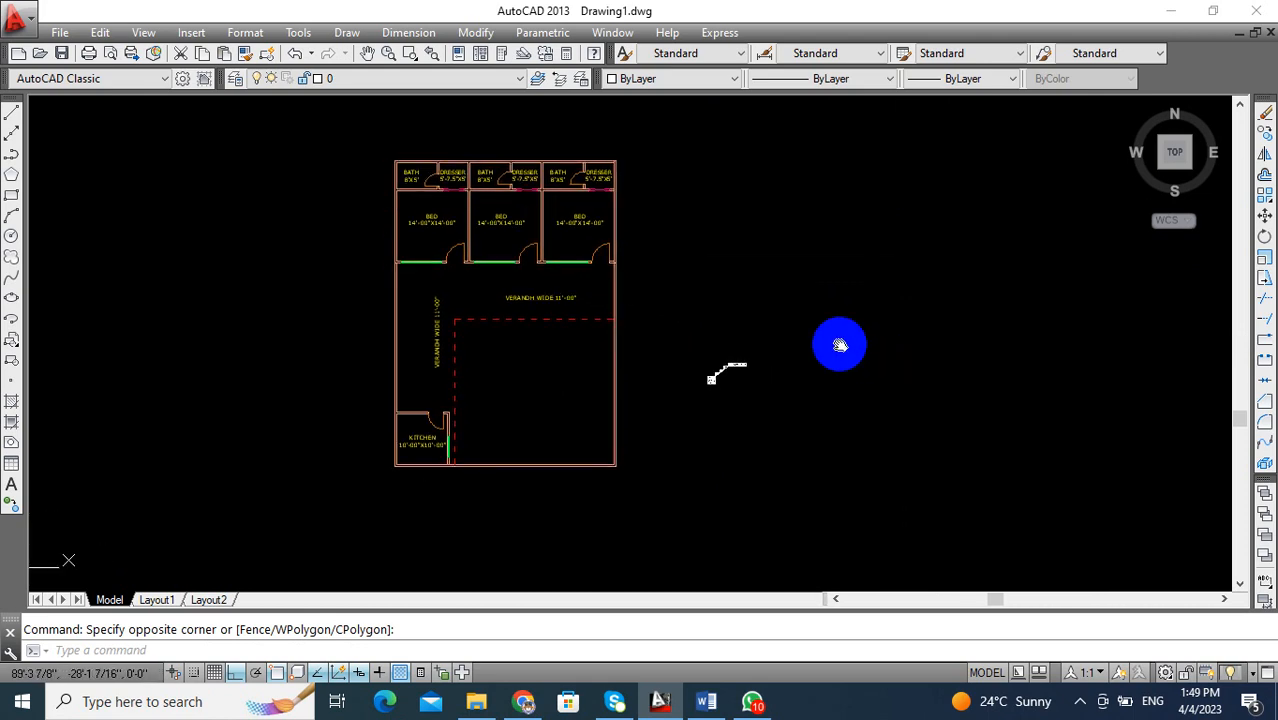
scroll(776, 291, up, 2)
scroll(808, 315, down, 2)
middle_drag(776, 320, 876, 330)
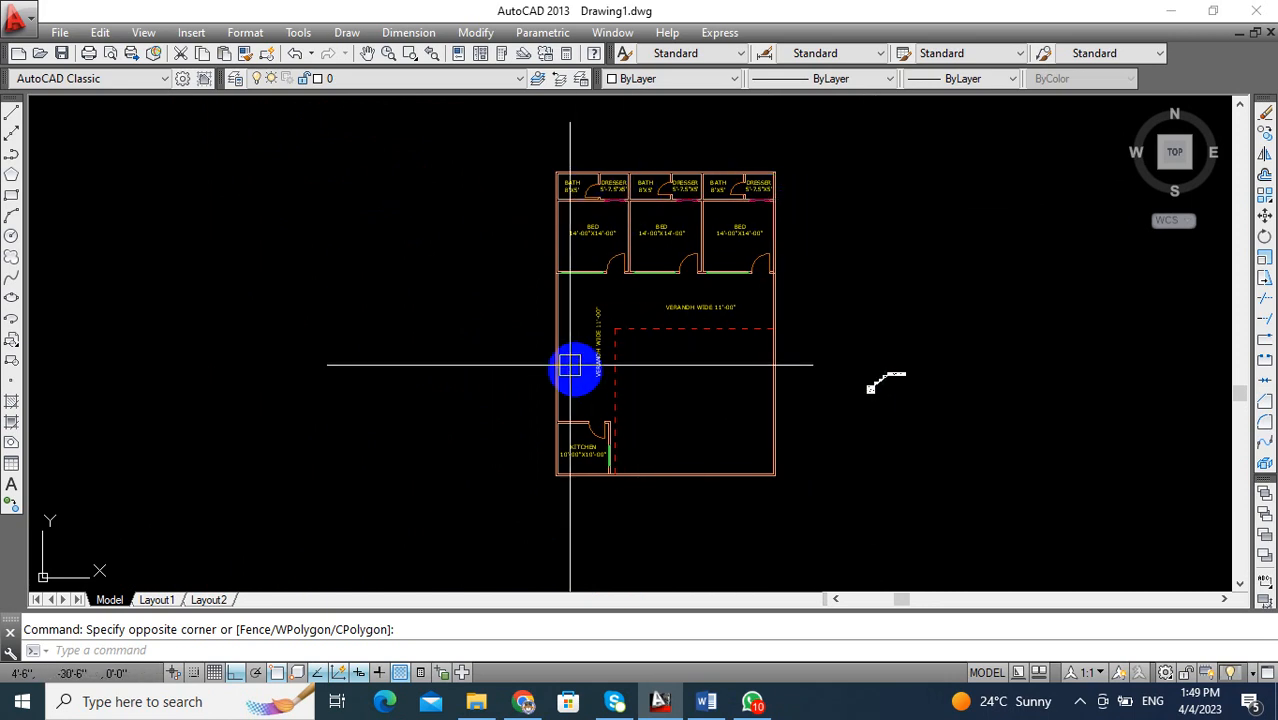
scroll(655, 363, up, 2)
middle_drag(655, 363, 597, 506)
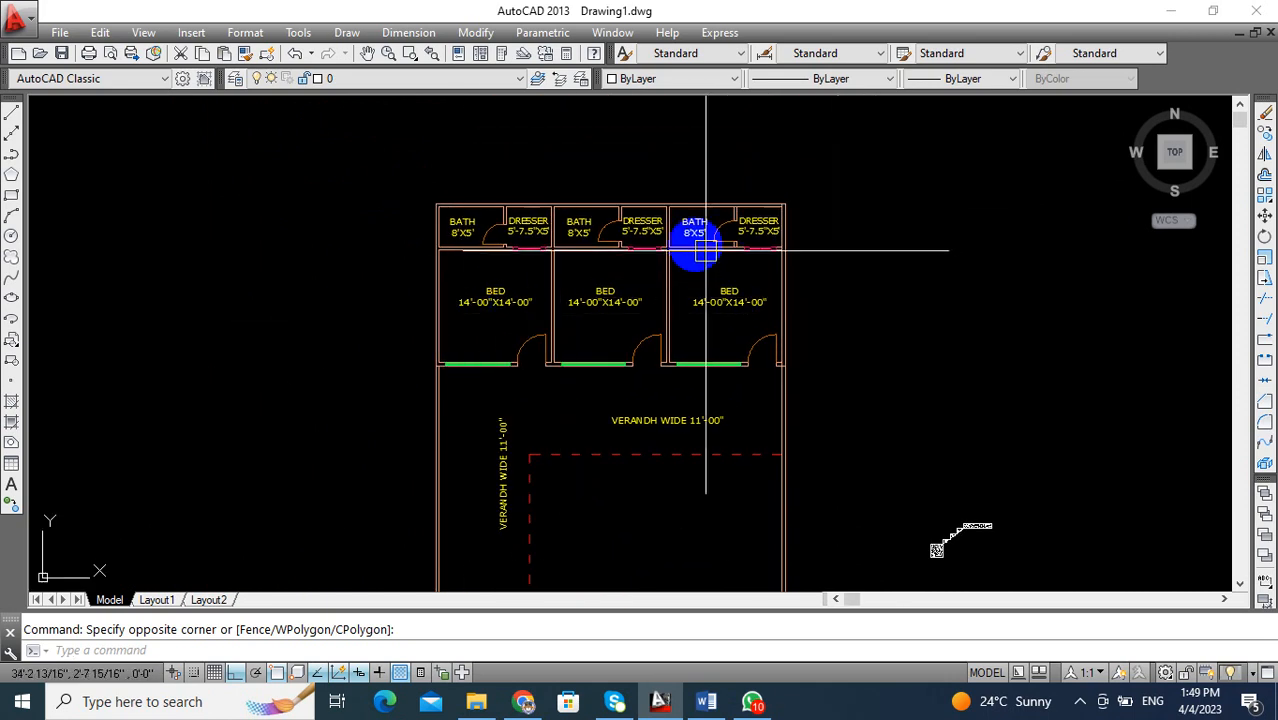
middle_drag(665, 322, 684, 234)
middle_drag(630, 354, 630, 280)
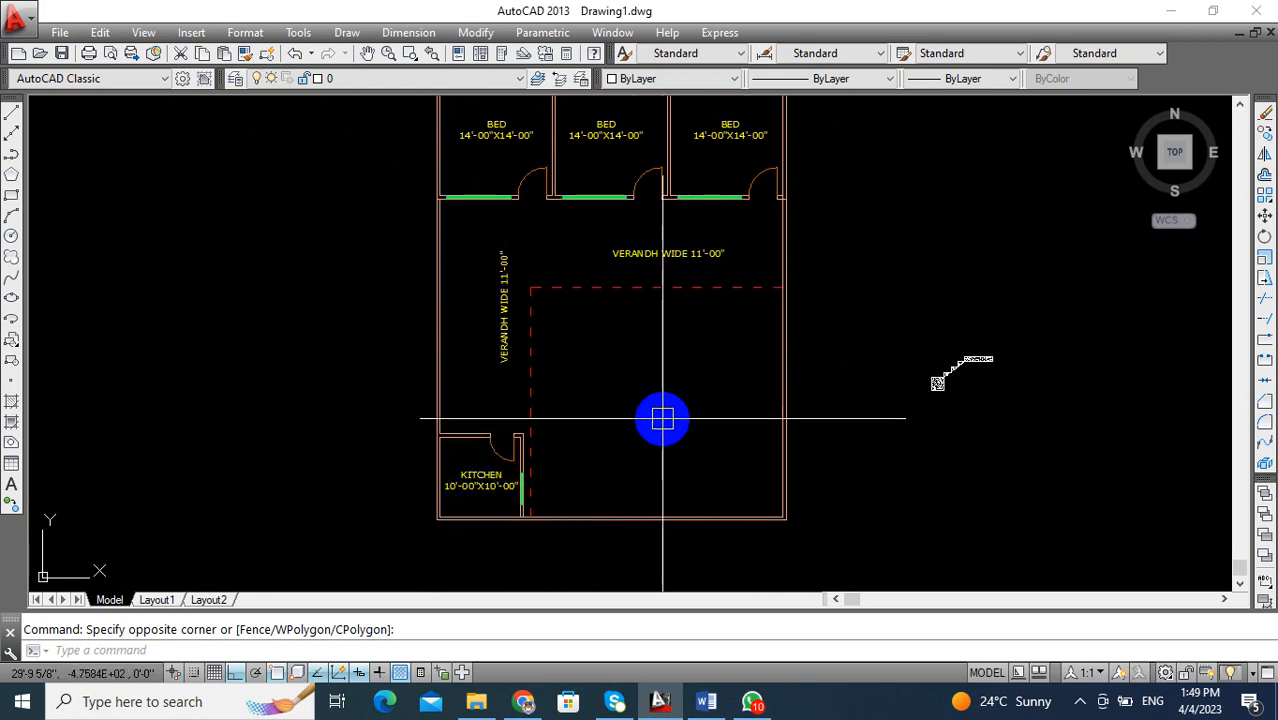
middle_drag(659, 419, 633, 430)
scroll(633, 430, down, 2)
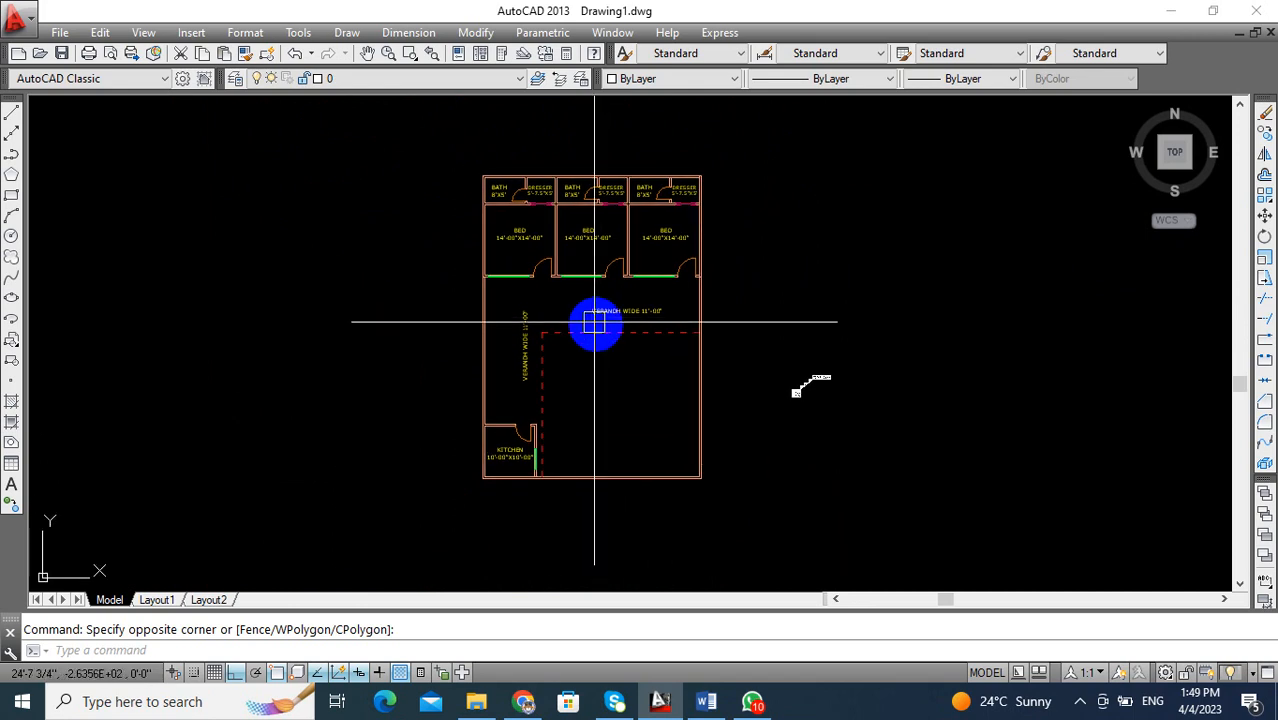
scroll(585, 350, up, 2)
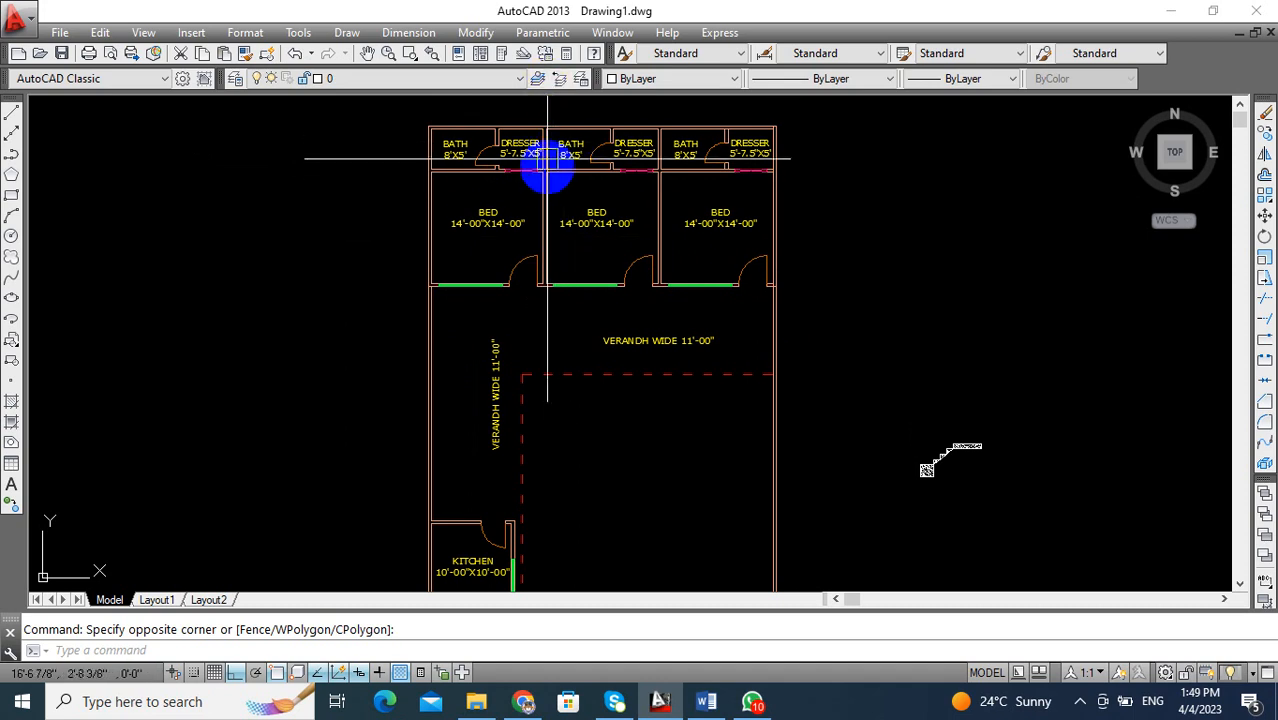
middle_drag(702, 390, 703, 343)
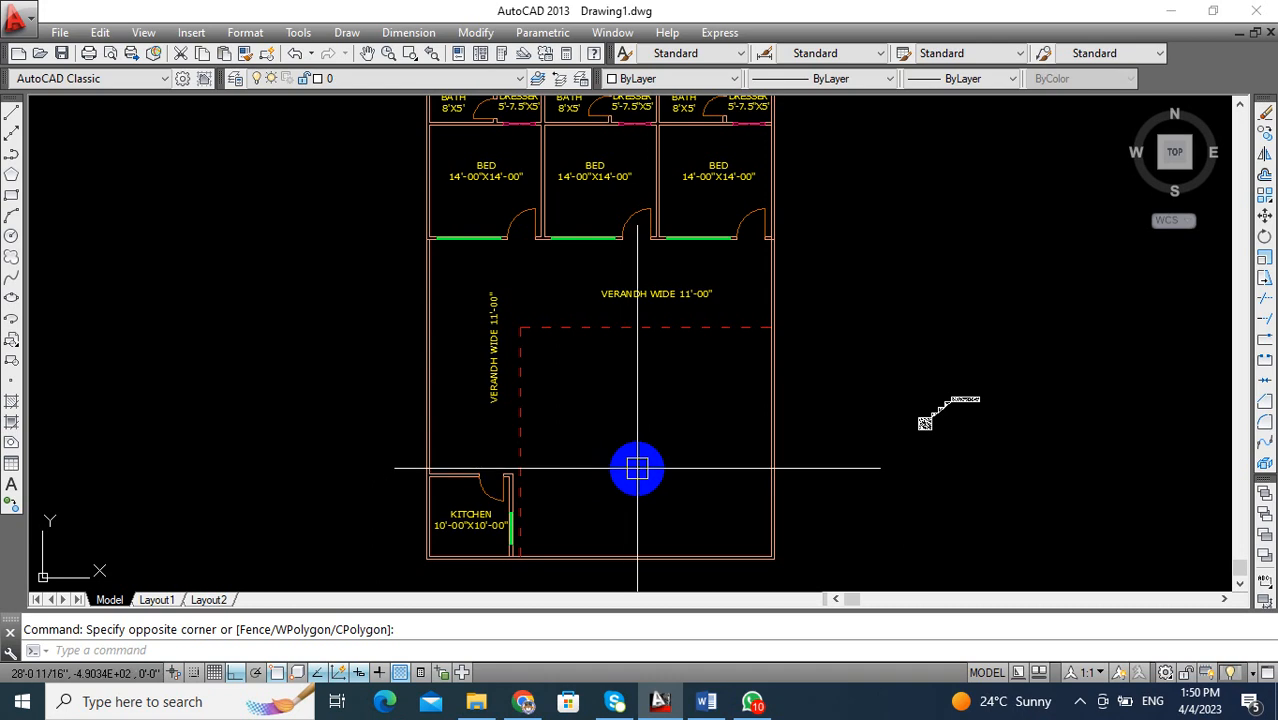
scroll(637, 468, down, 2)
middle_drag(633, 465, 770, 408)
middle_drag(622, 408, 823, 405)
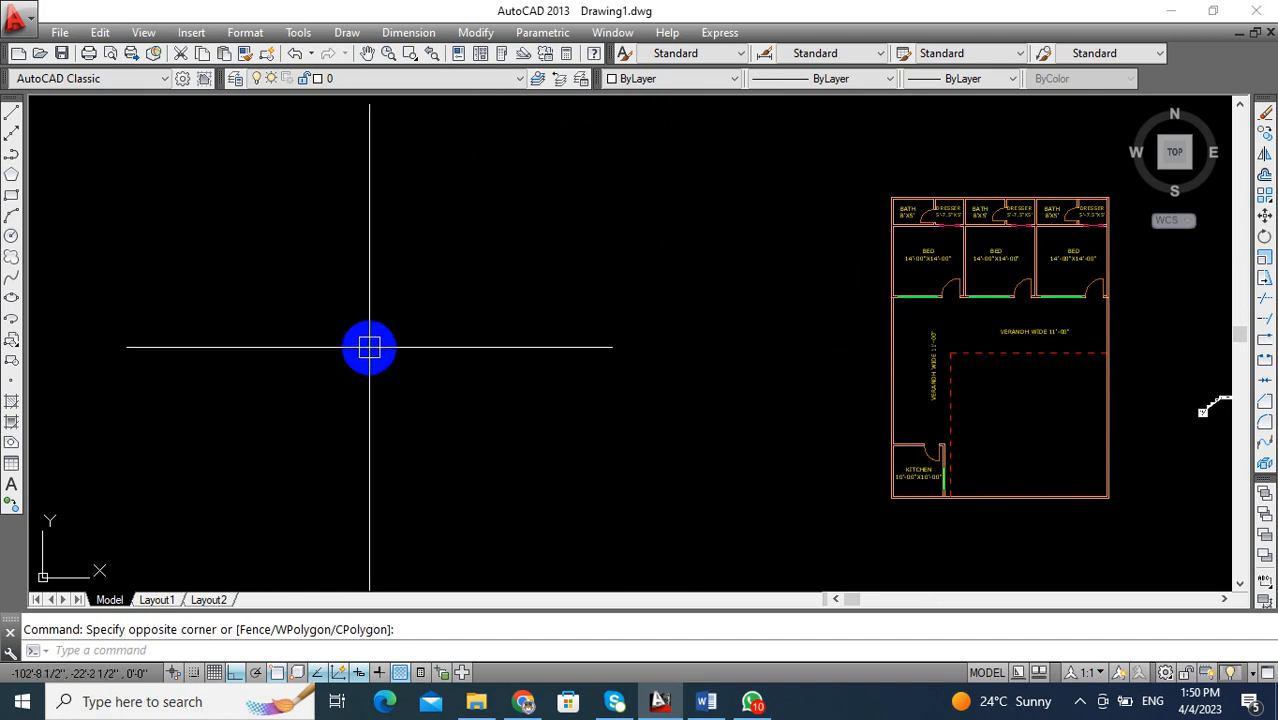
Configure the drawing units with Architectural length type, 0'-0 1/16" precision and Inches as insertion scale.
click(499, 251)
click(290, 357)
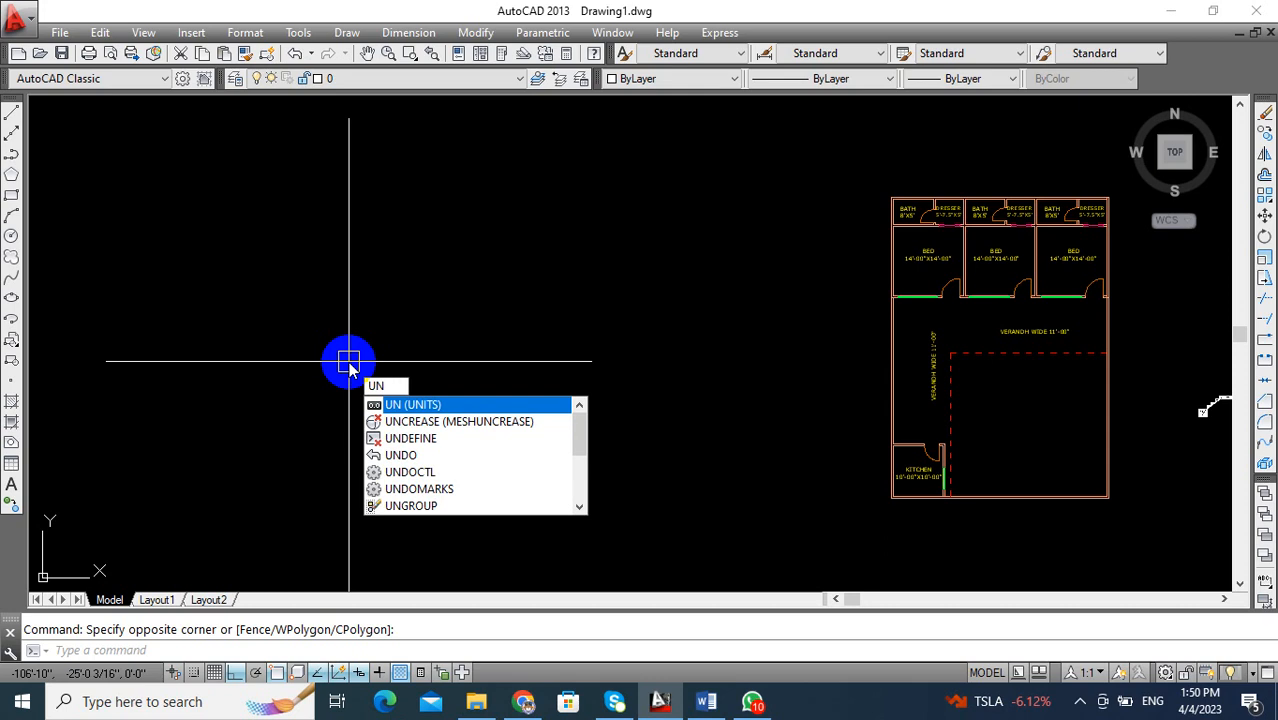
key(Return)
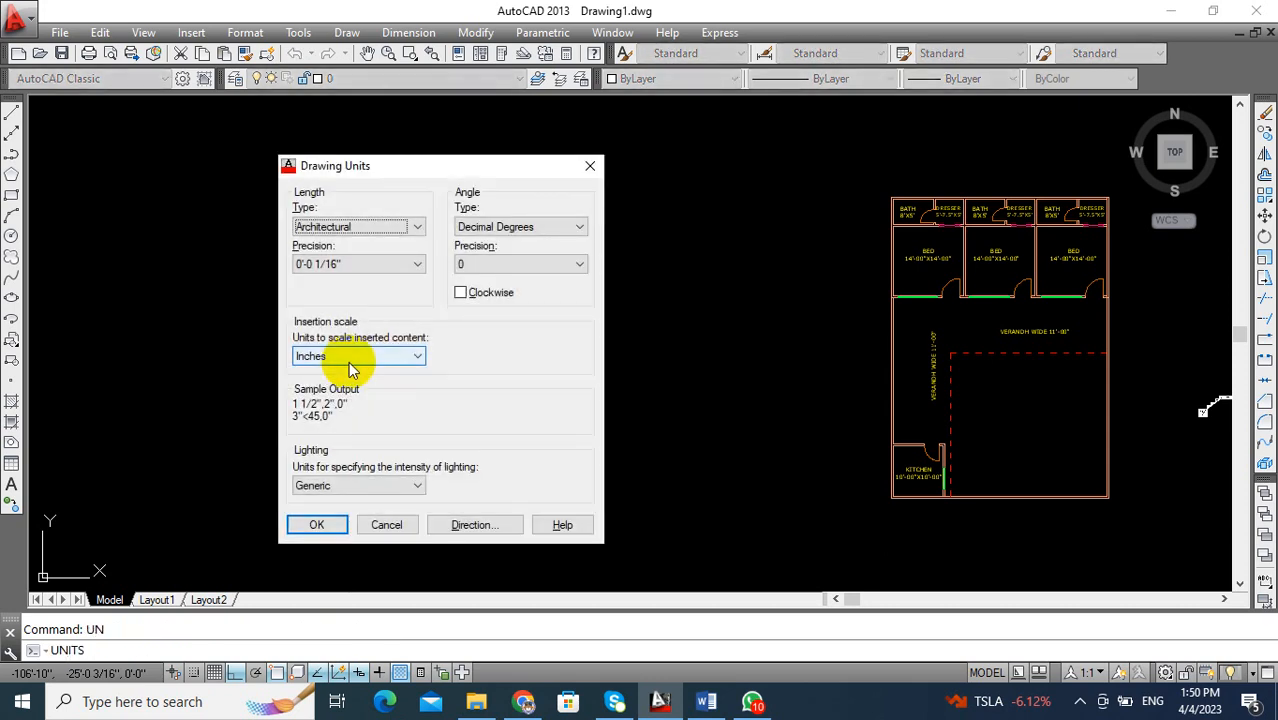
click(330, 226)
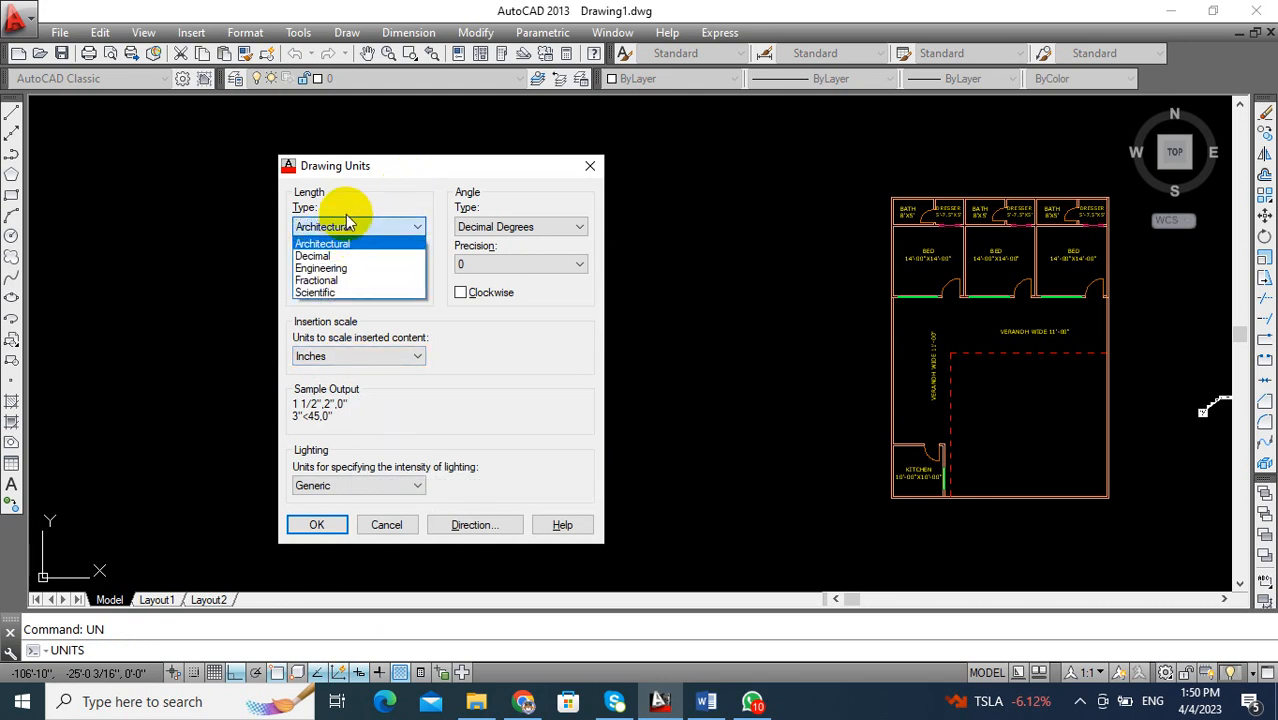
click(318, 243)
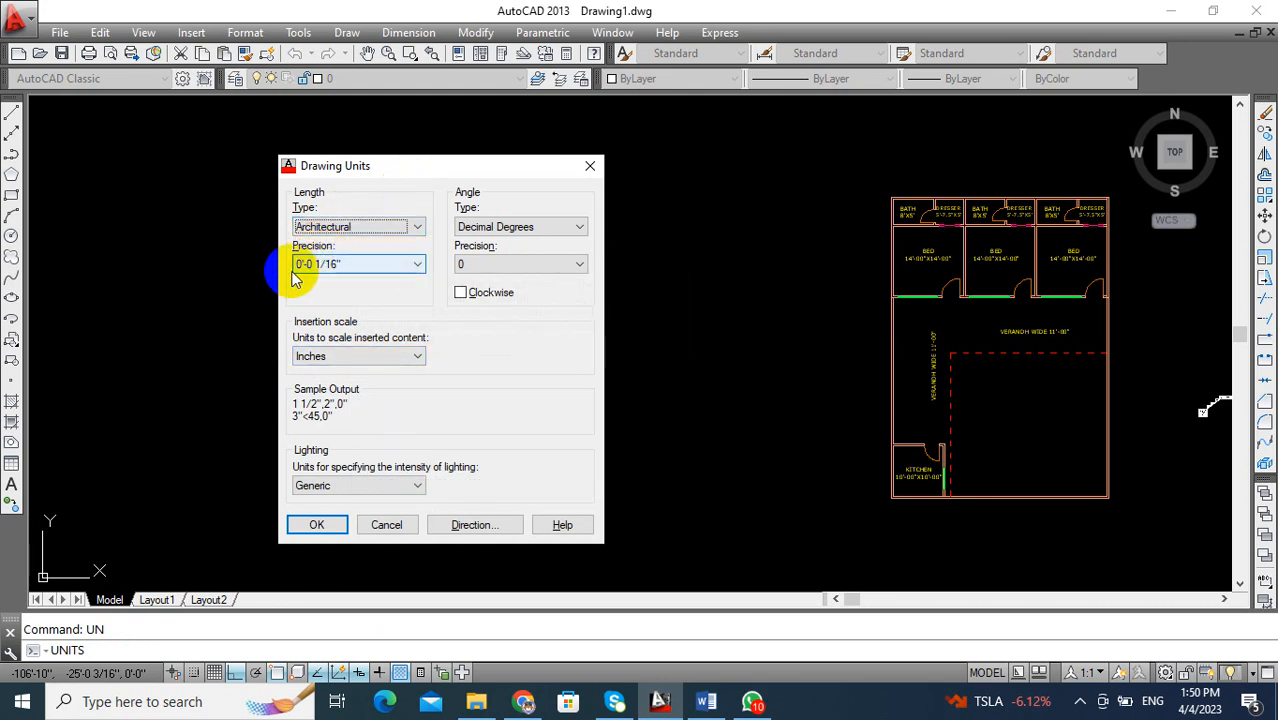
click(326, 263)
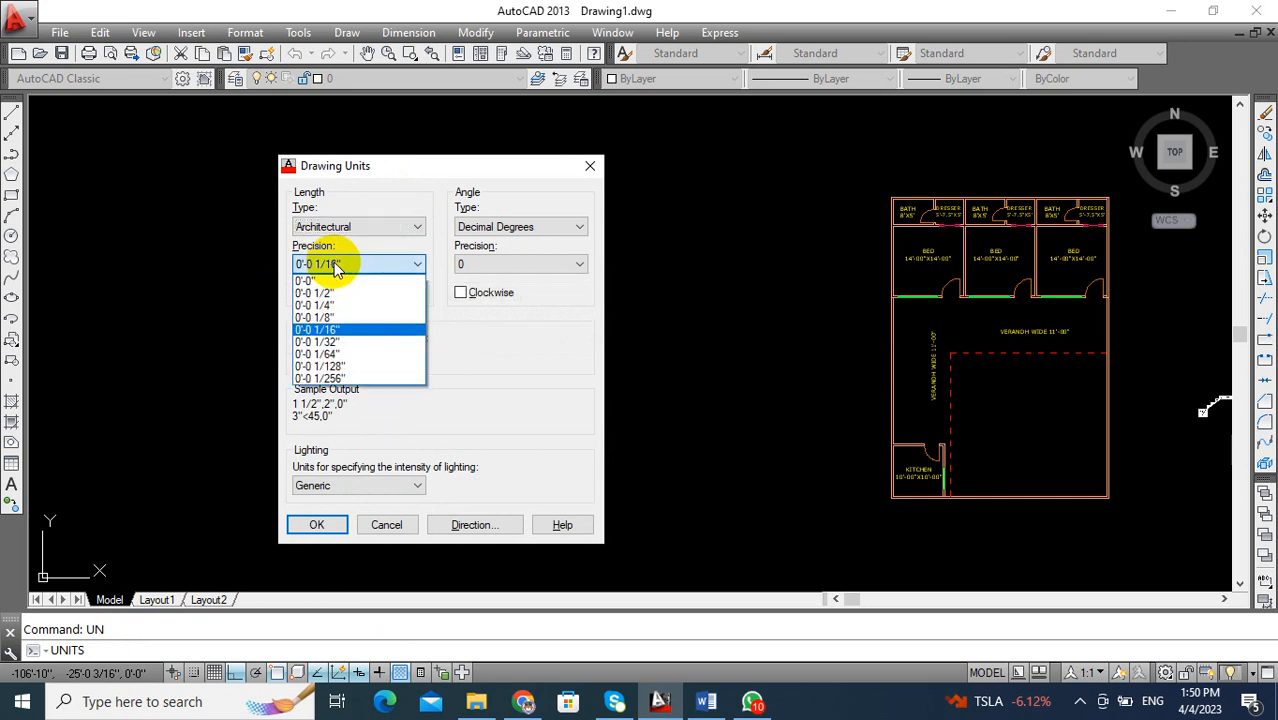
click(326, 333)
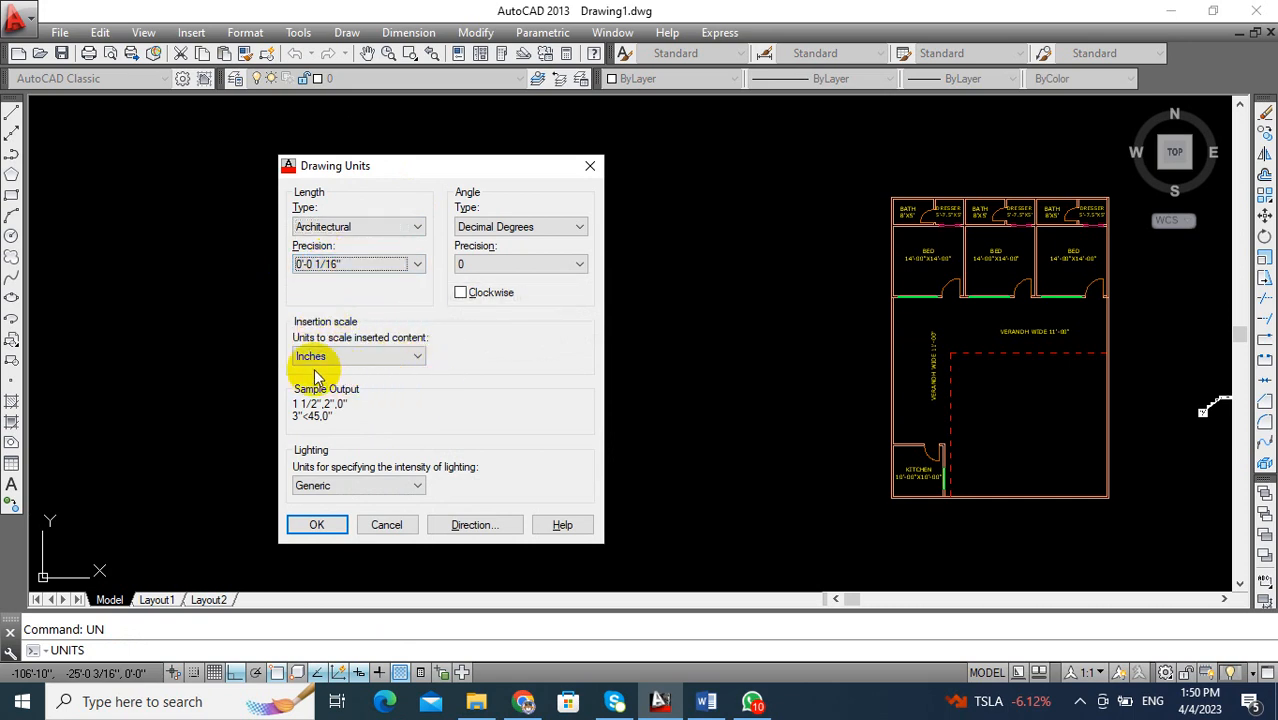
click(330, 364)
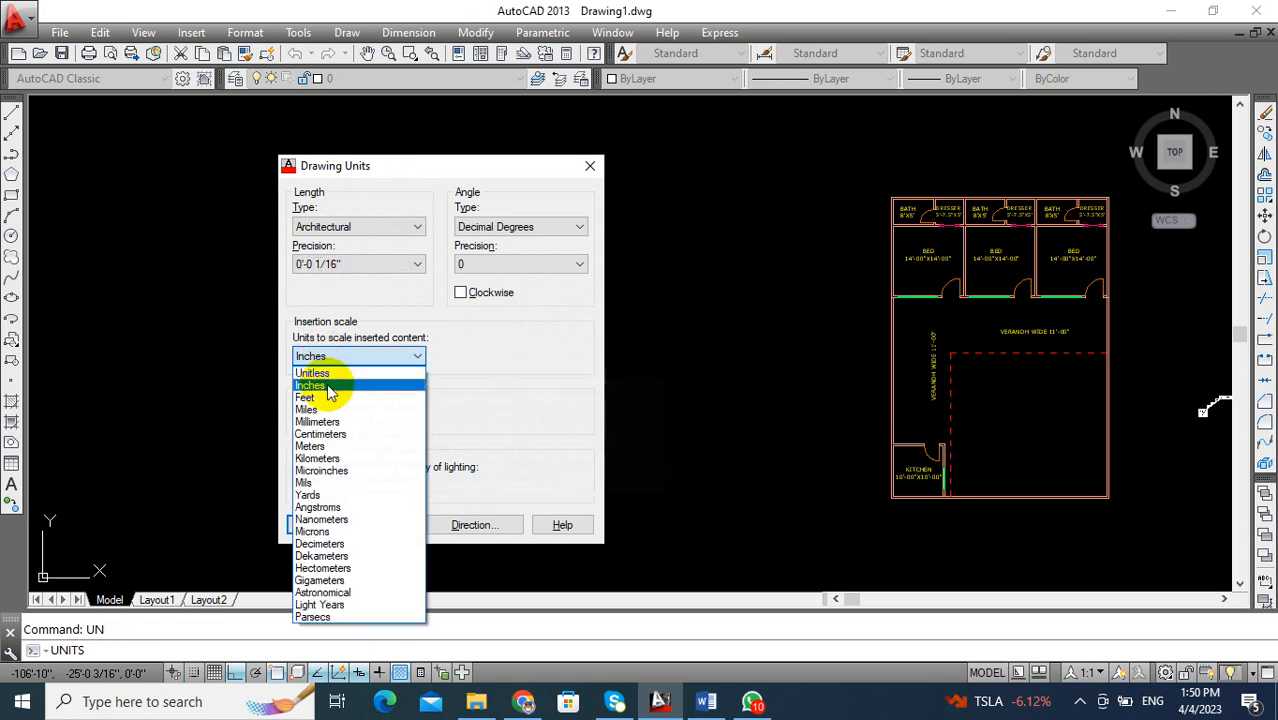
click(330, 387)
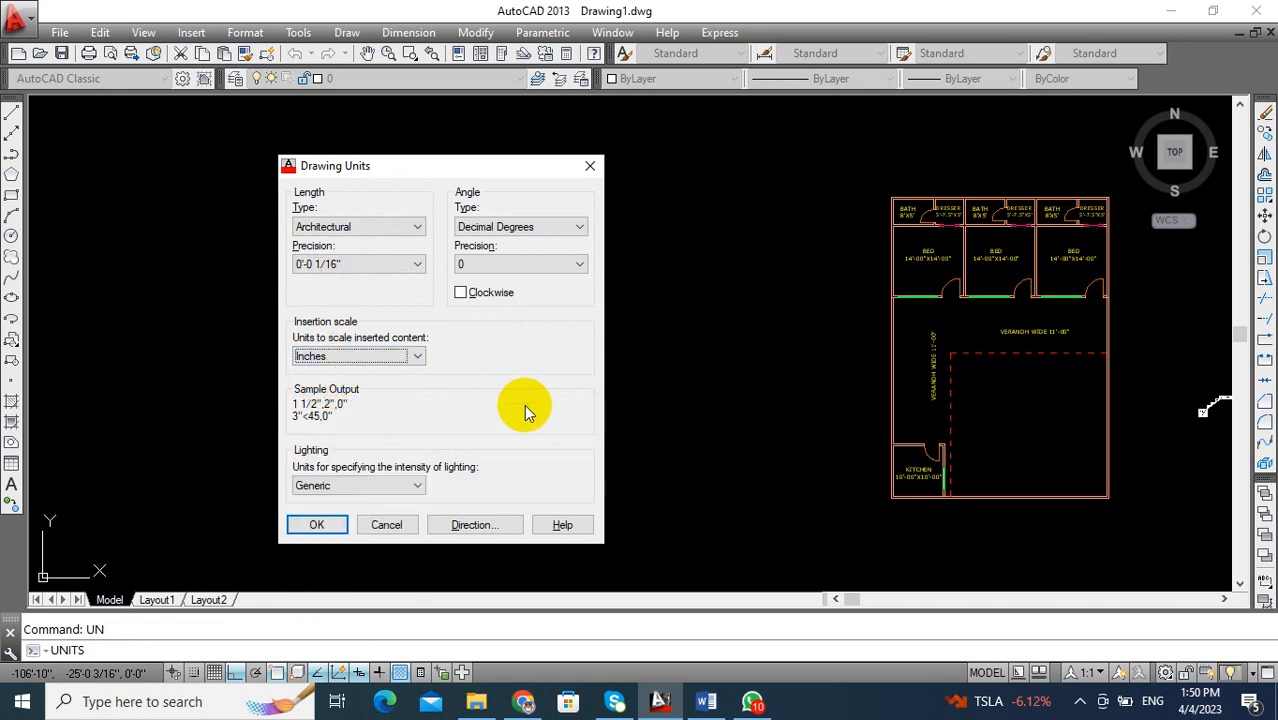
click(316, 524)
Modify the Standard dimension style to use the Architectural unit format for its linear dimensions.
click(364, 345)
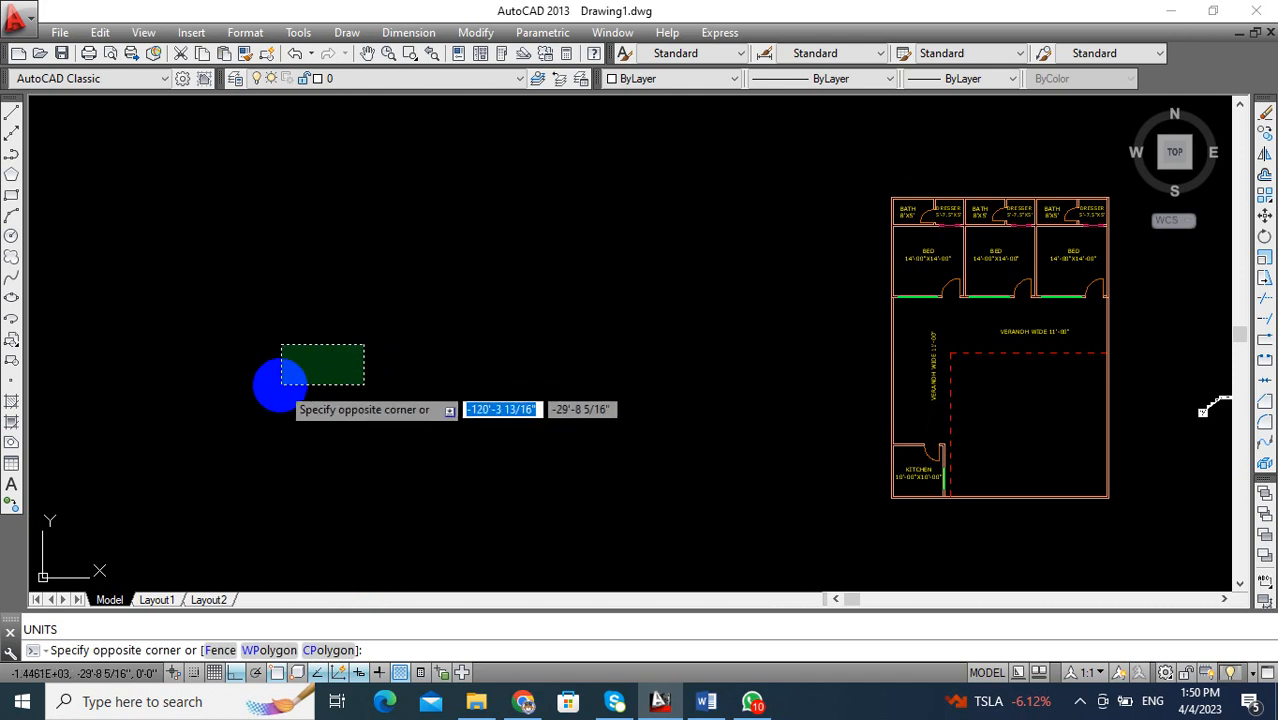
click(281, 384)
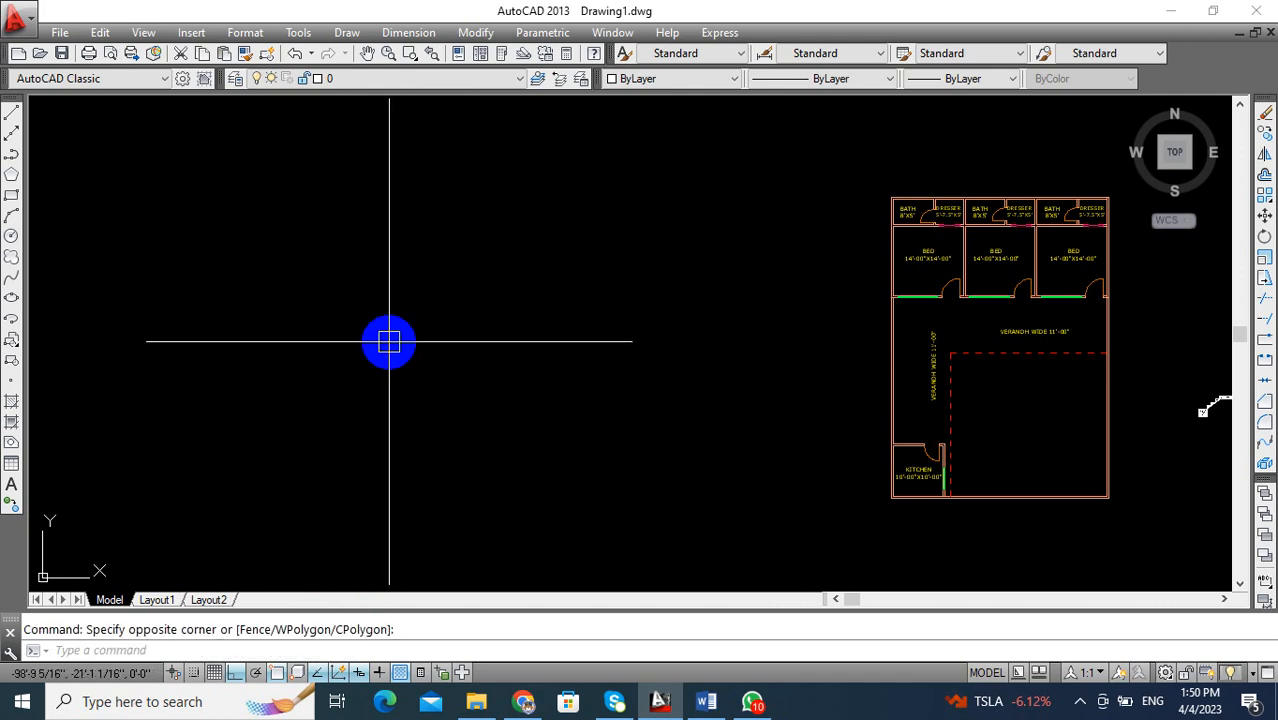
text(D)
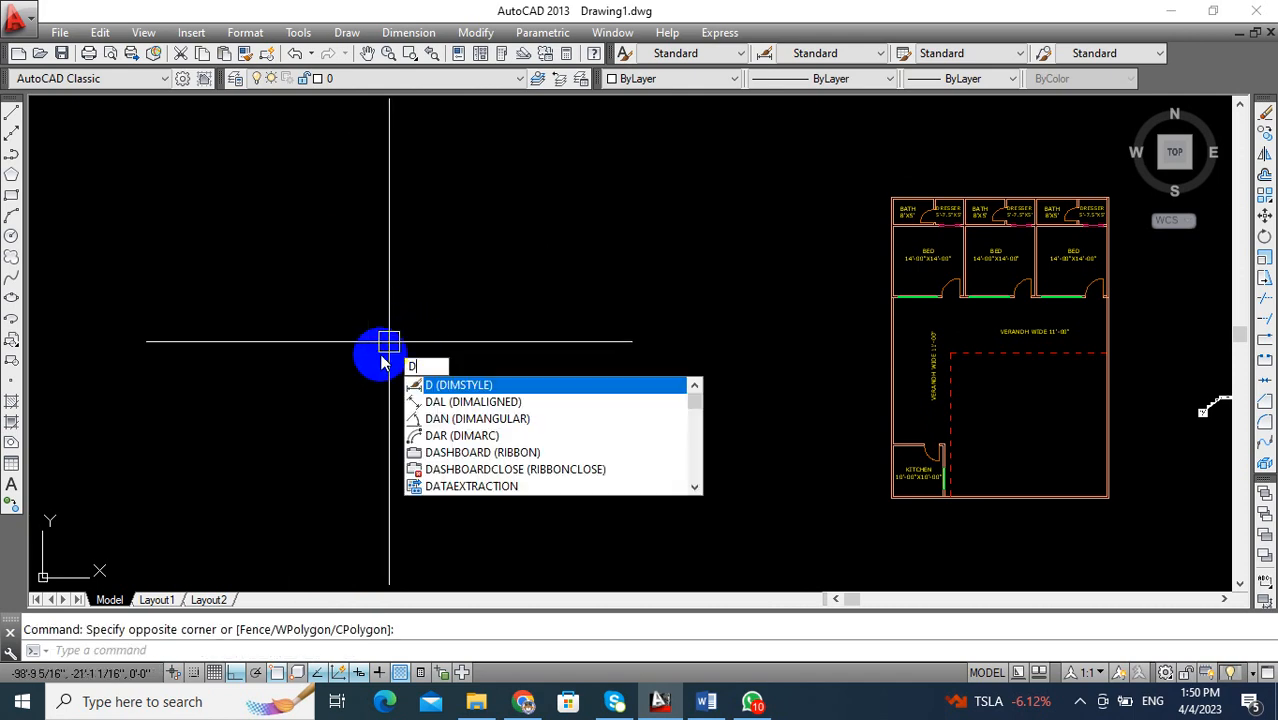
key(Return)
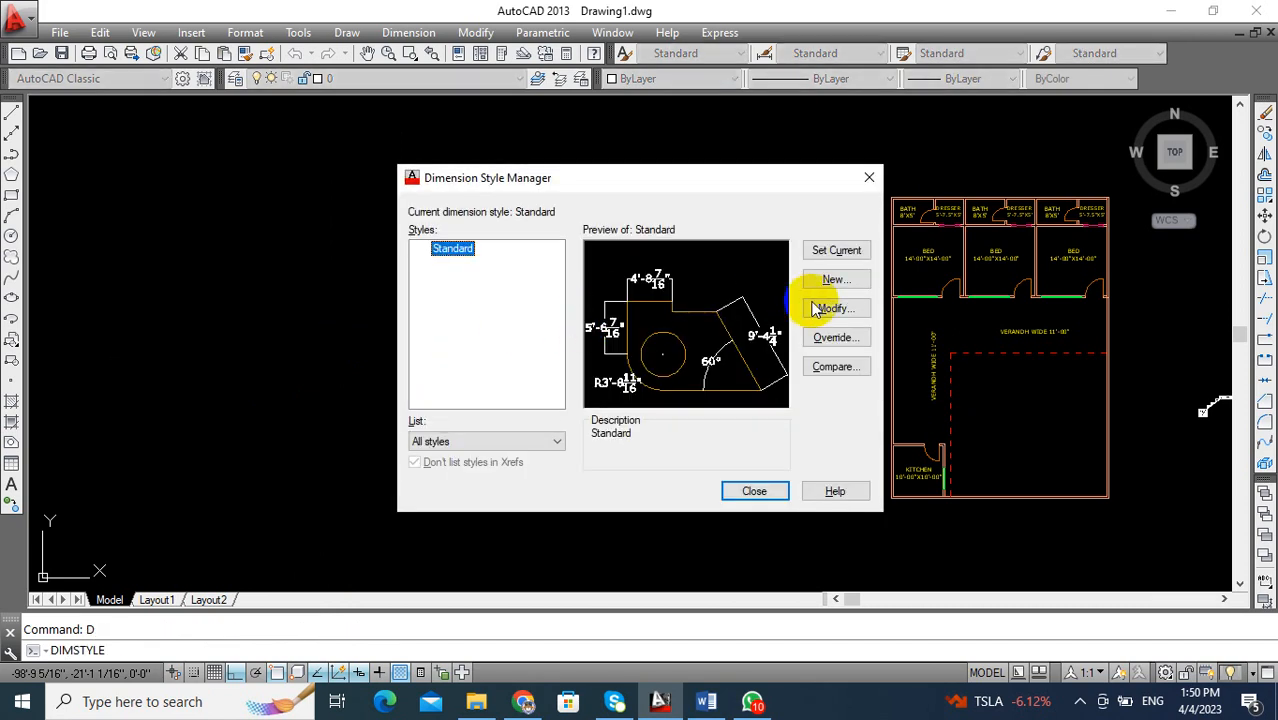
click(833, 309)
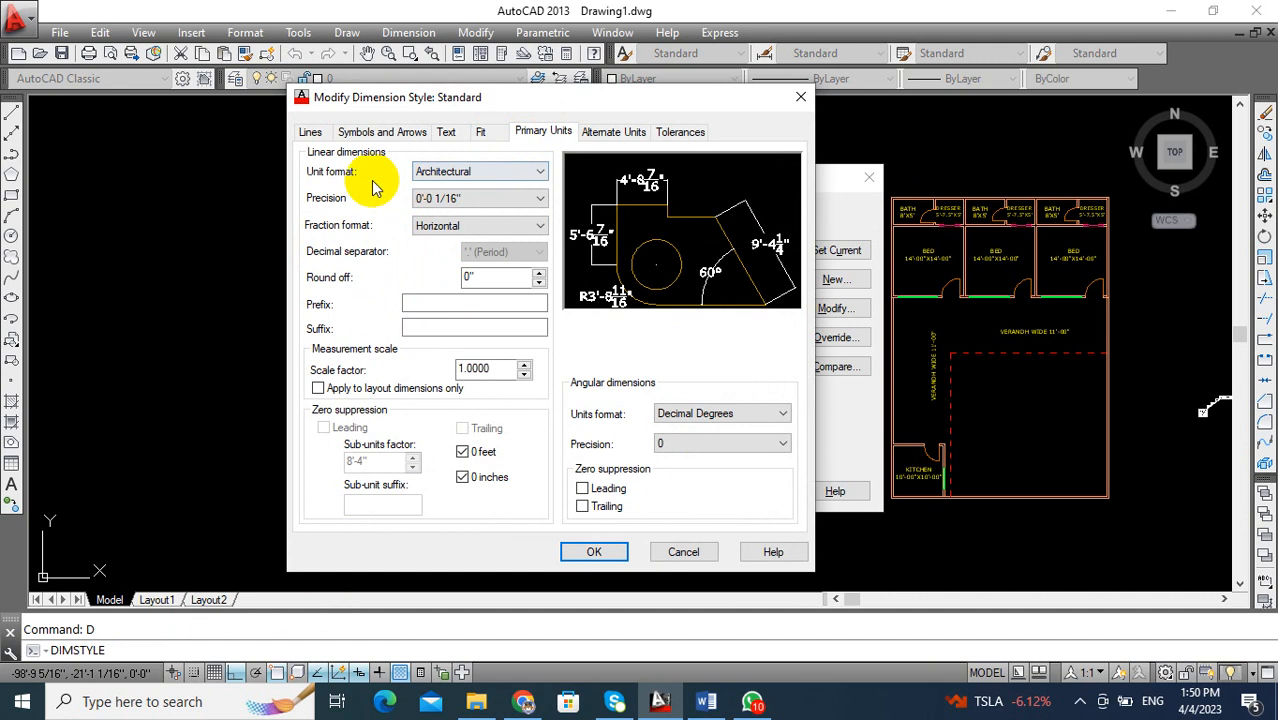
click(420, 172)
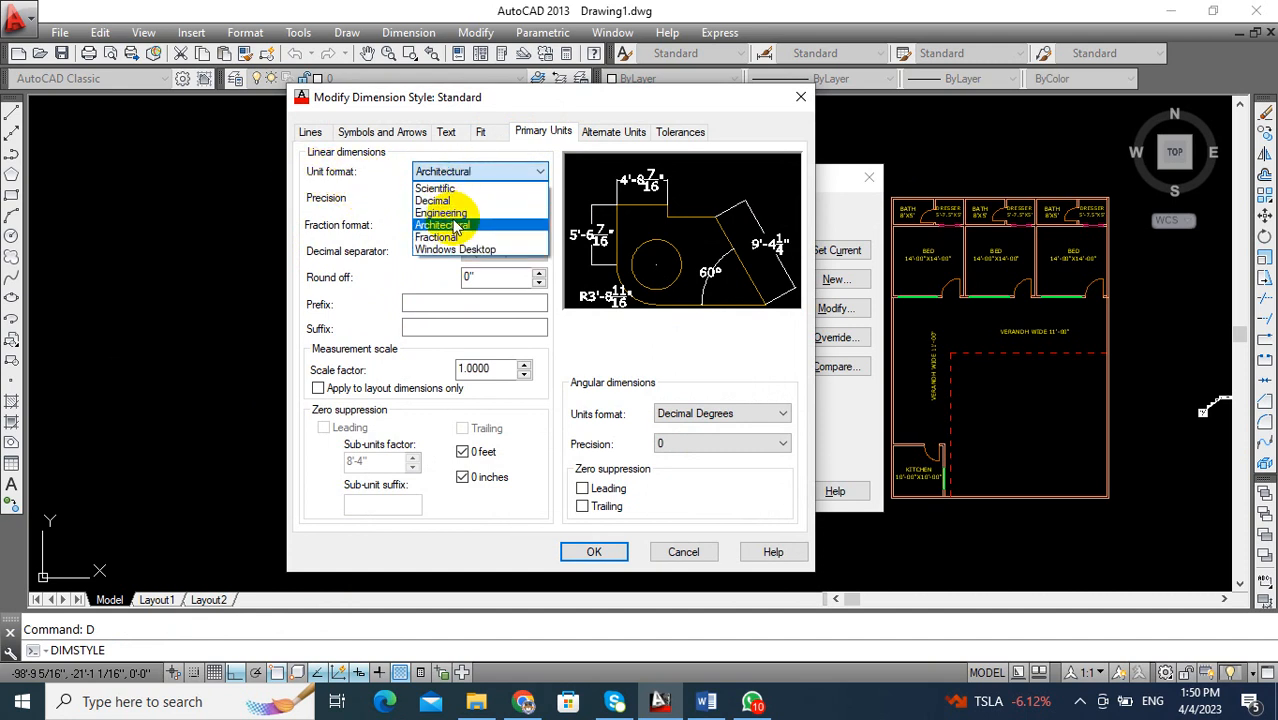
click(458, 226)
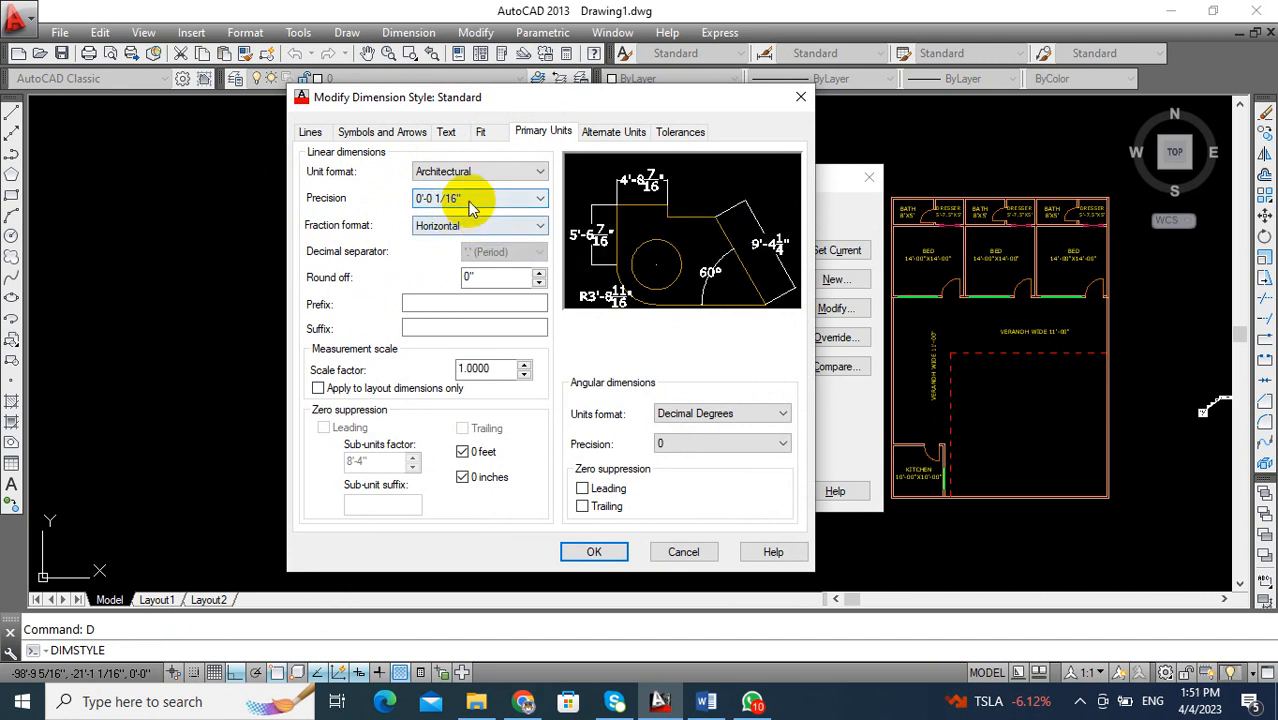
click(591, 552)
click(753, 491)
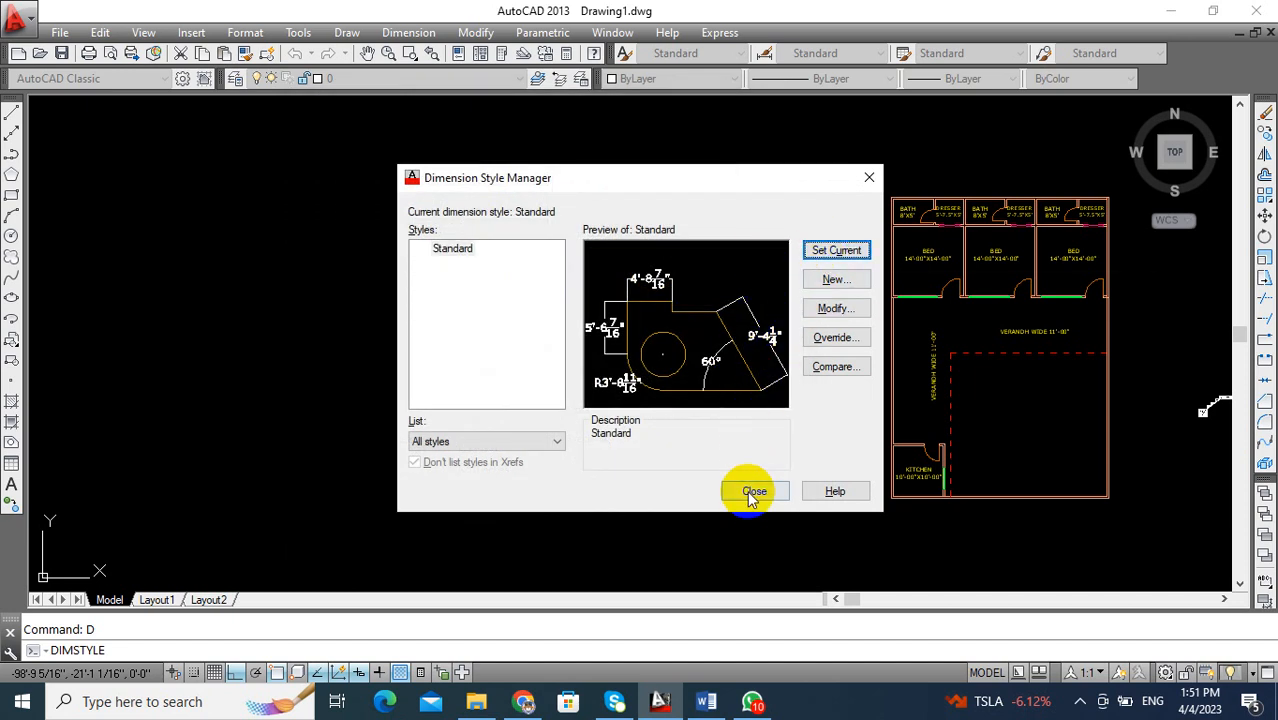
Display the UCS icon at the drawing's origin and check its position beside the floor plan.
middle_drag(176, 477, 179, 388)
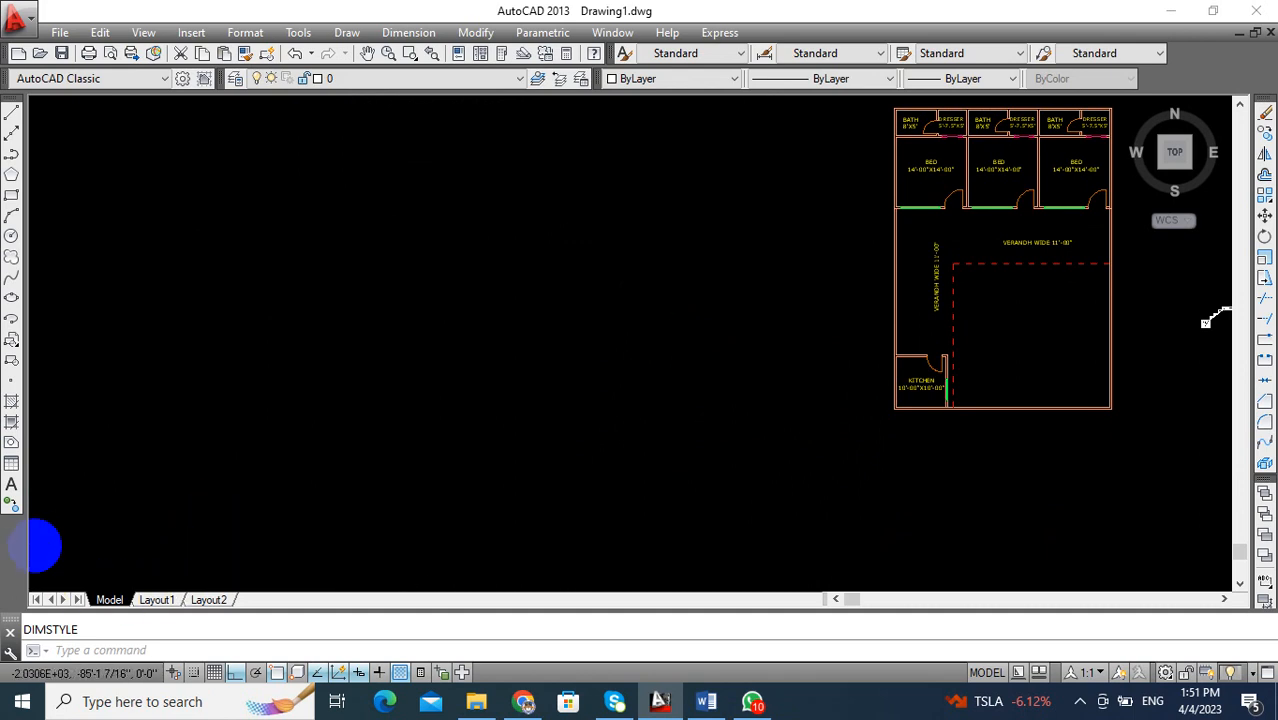
middle_drag(365, 354, 351, 377)
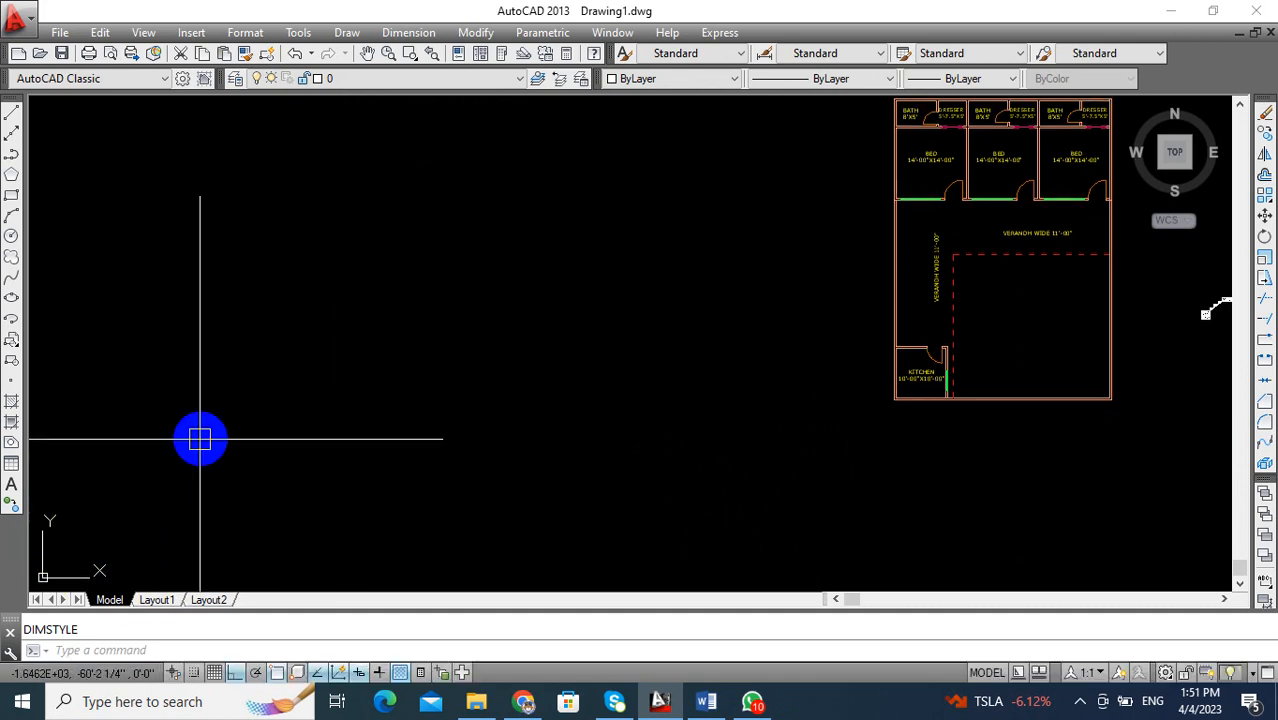
click(152, 31)
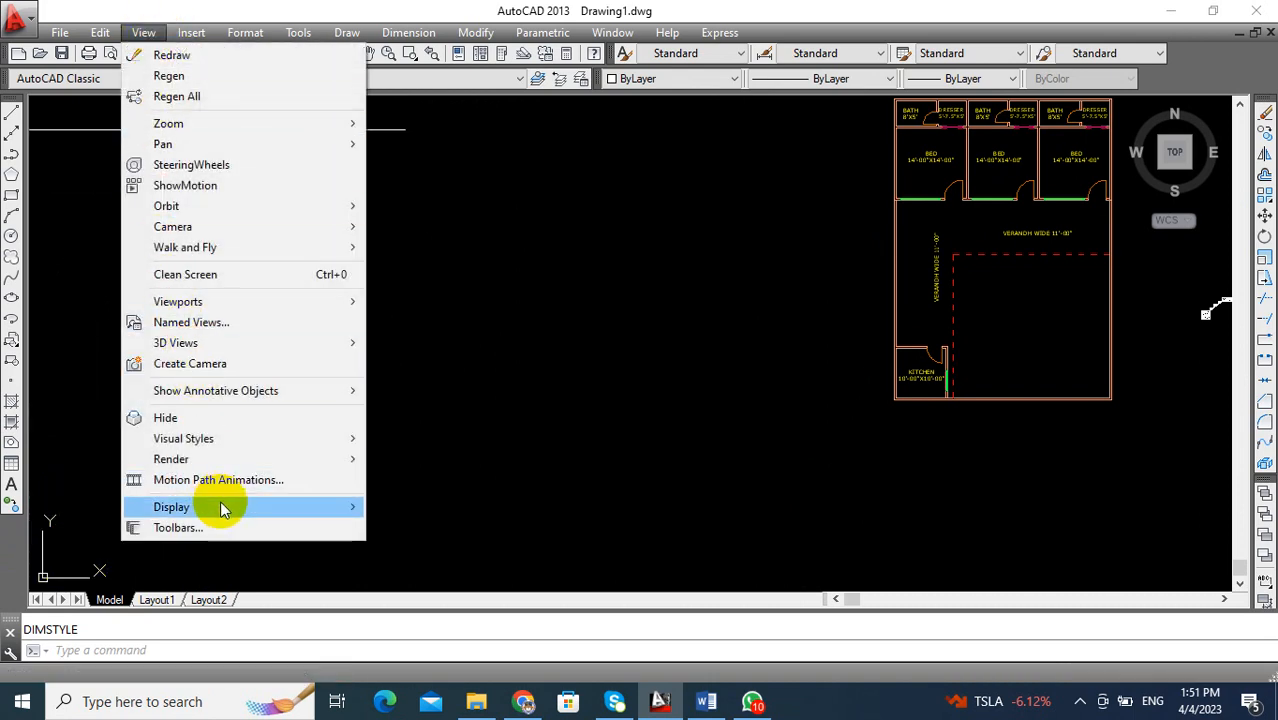
mouse_move(218, 507)
mouse_move(549, 512)
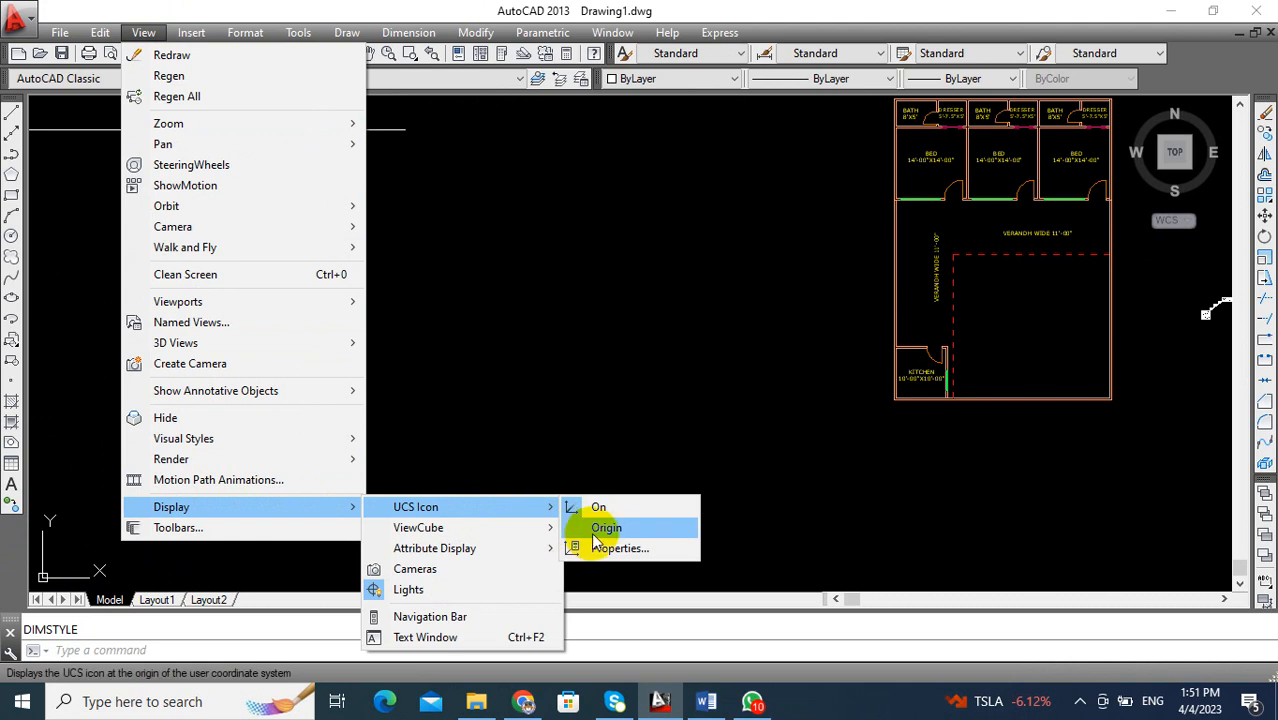
click(598, 527)
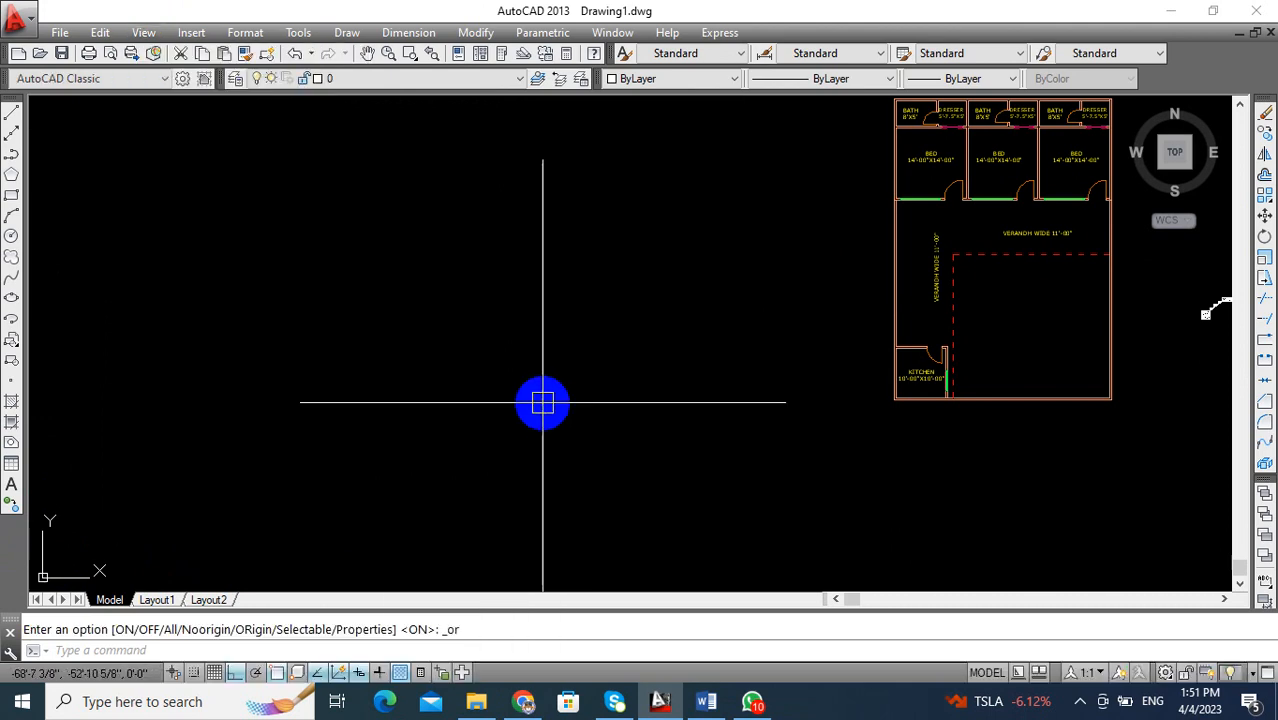
middle_drag(570, 393, 376, 471)
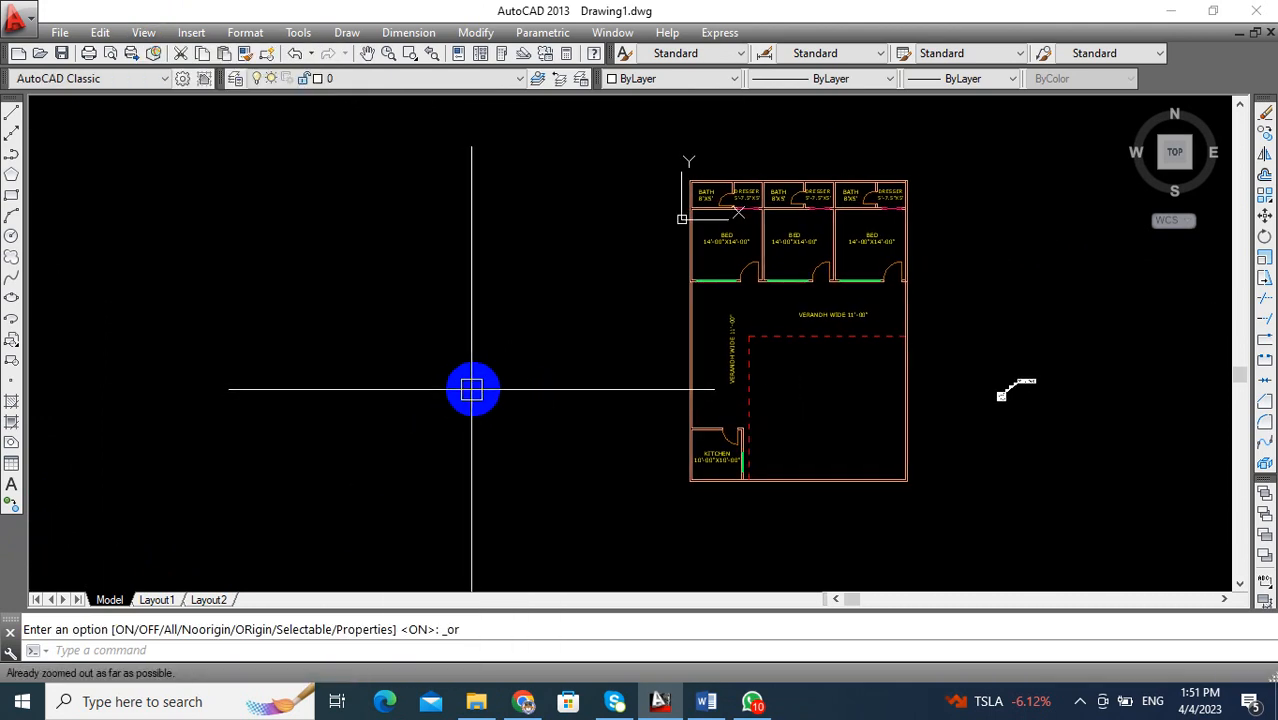
key(Escape)
mouse_move(602, 302)
middle_down()
mouse_move(499, 308)
mouse_move(510, 311)
middle_up()
middle_drag(612, 134, 634, 284)
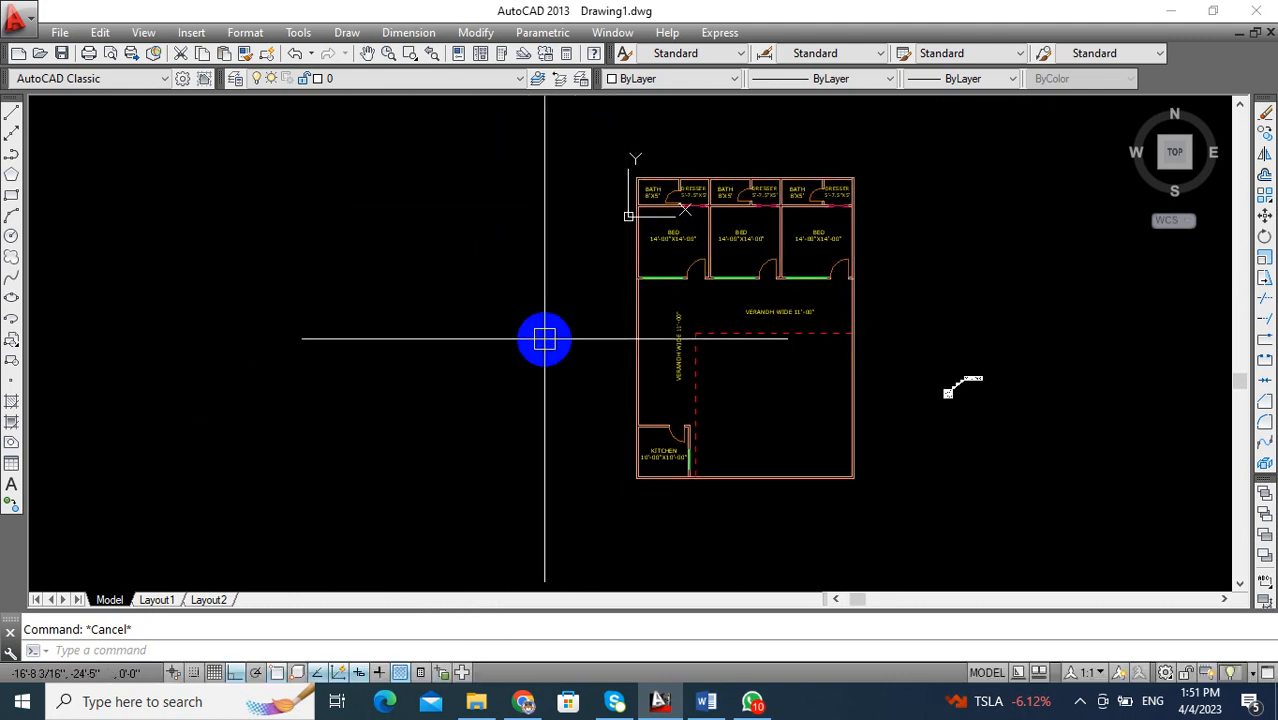
middle_drag(702, 314, 789, 335)
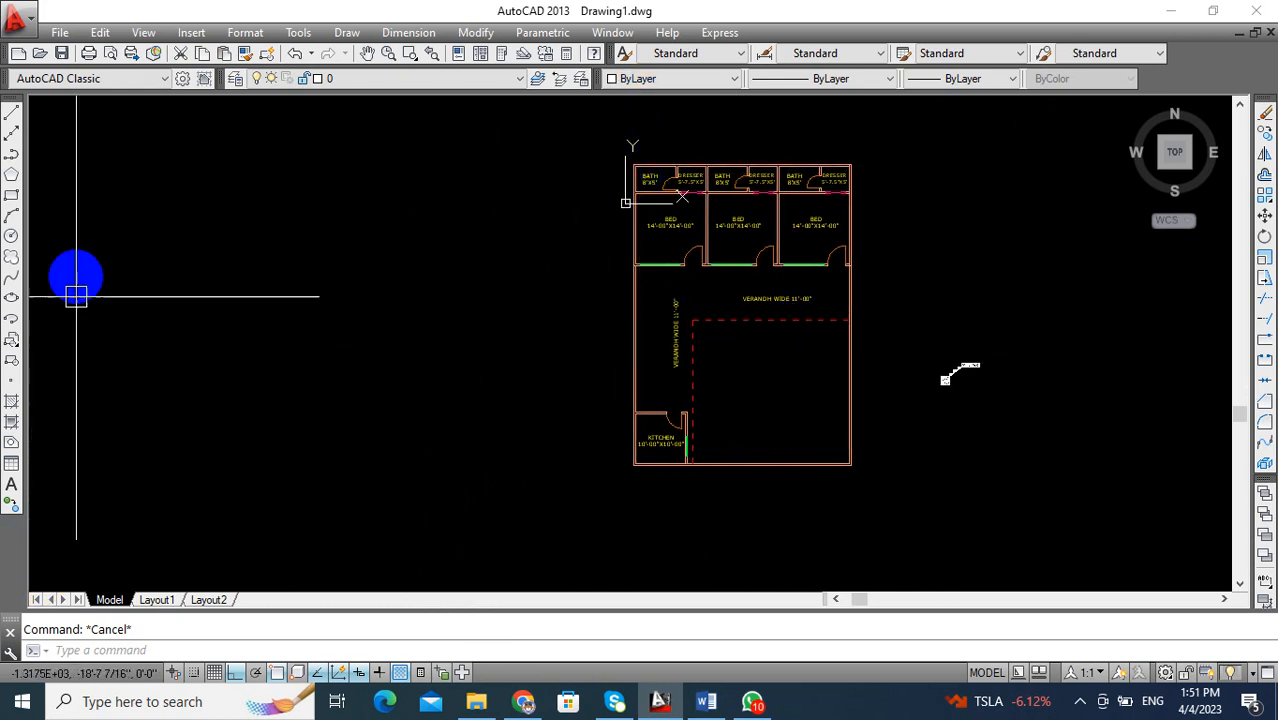
Turn off the display of the UCS icon at the origin.
click(141, 33)
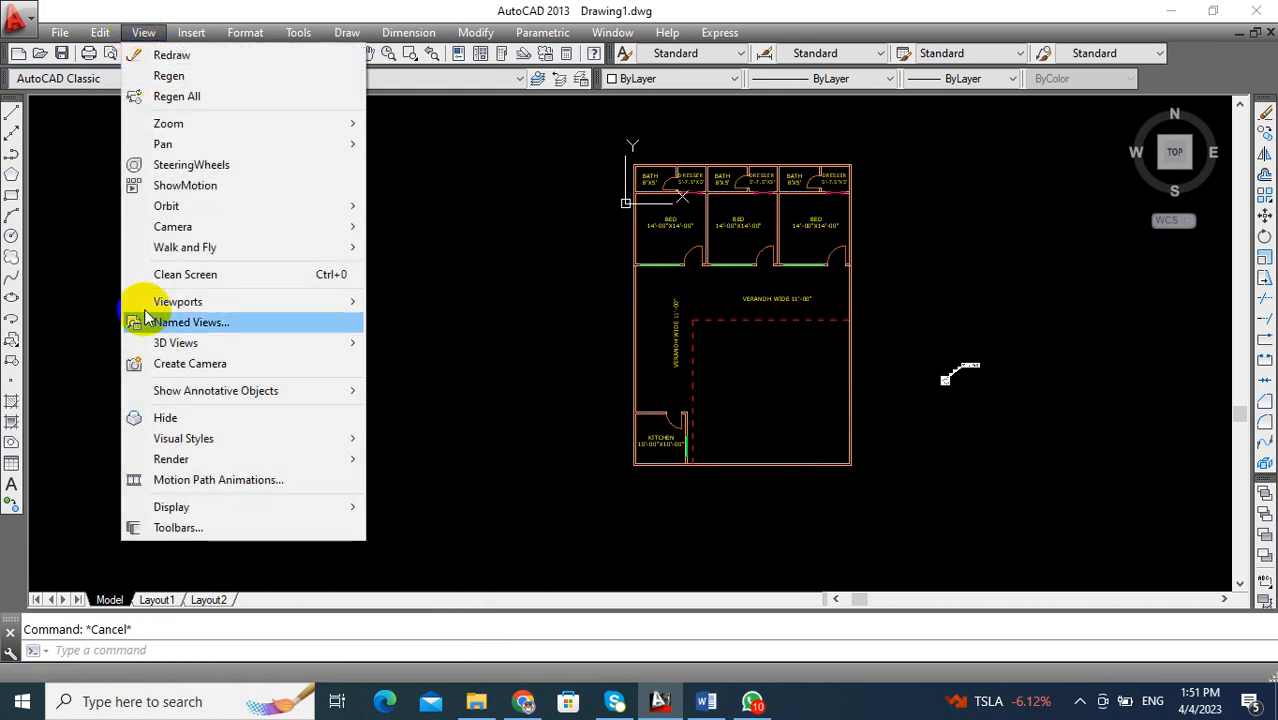
mouse_move(300, 507)
mouse_move(420, 508)
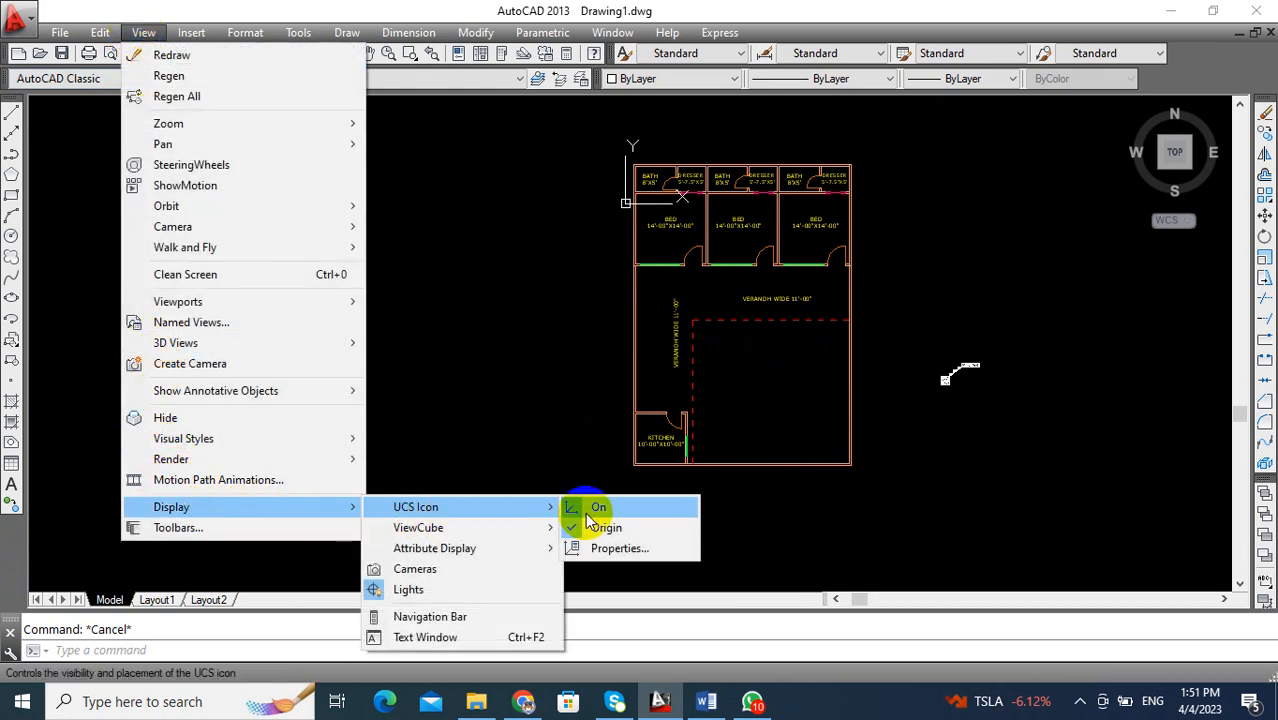
click(580, 538)
mouse_move(320, 408)
middle_down()
mouse_move(245, 374)
mouse_move(330, 372)
middle_up()
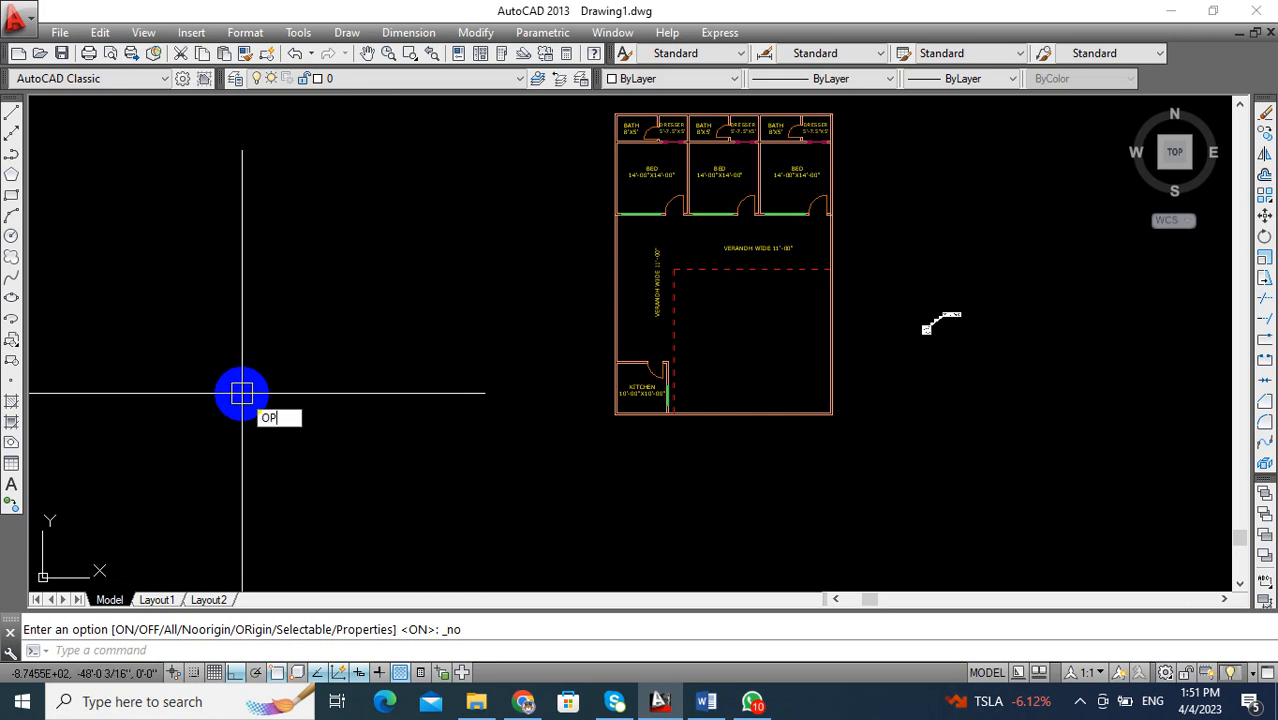
Set the crosshair size to 75 in the display options.
key(Return)
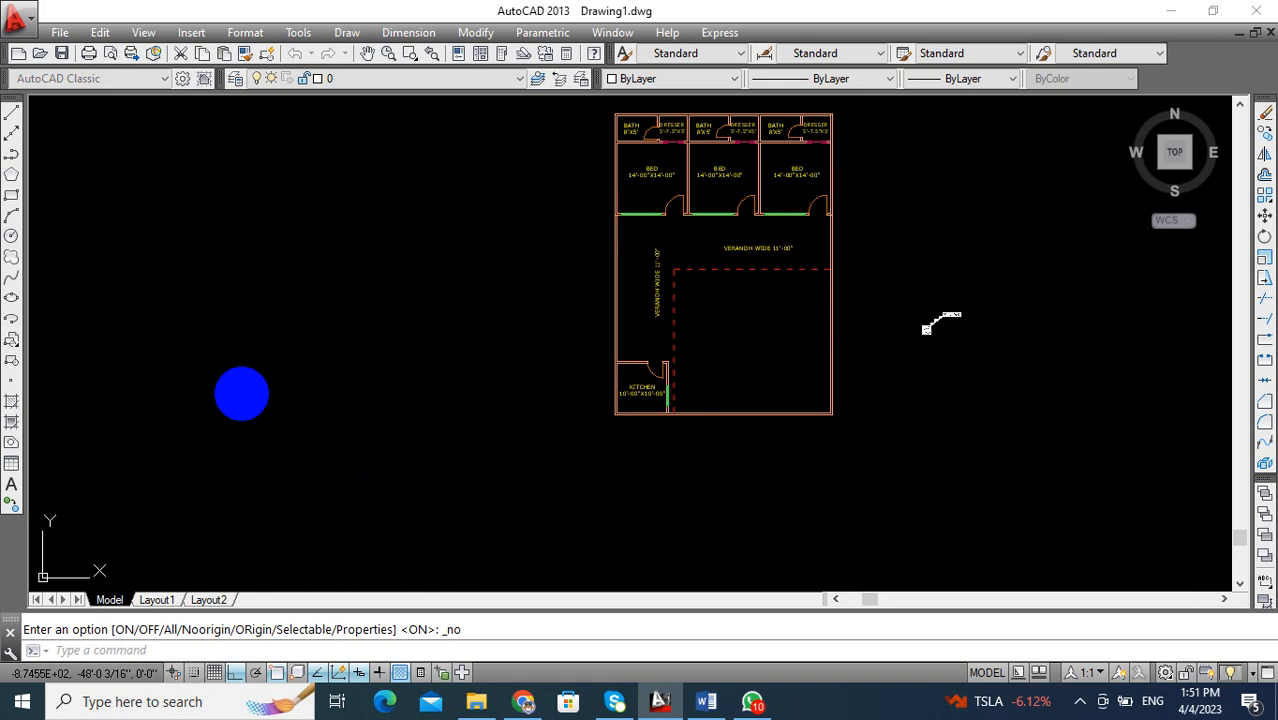
click(241, 393)
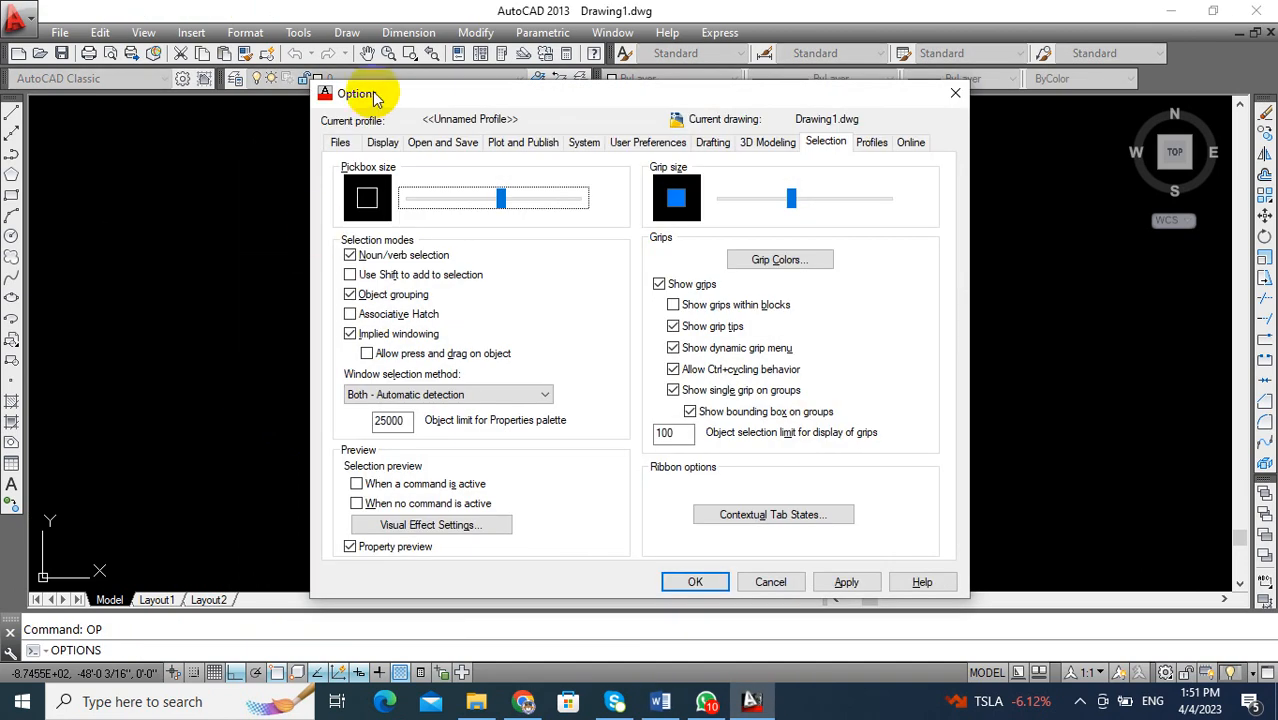
click(380, 143)
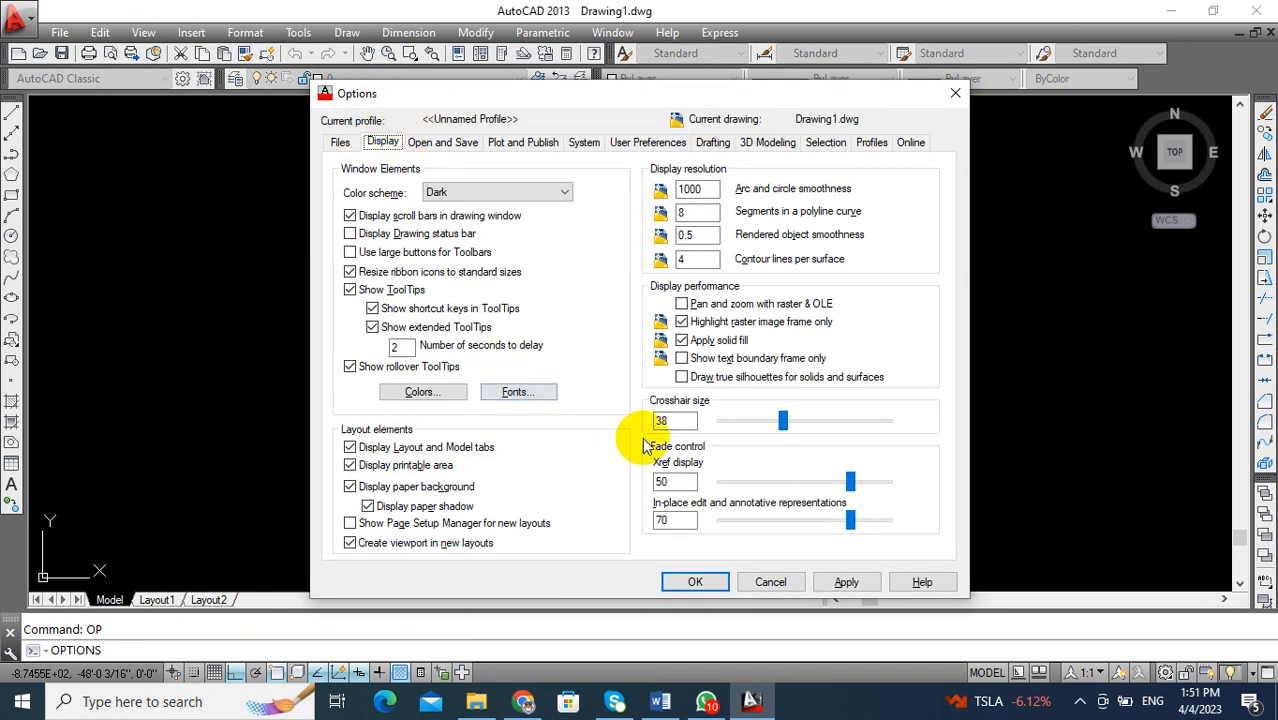
drag(783, 421, 840, 432)
click(697, 582)
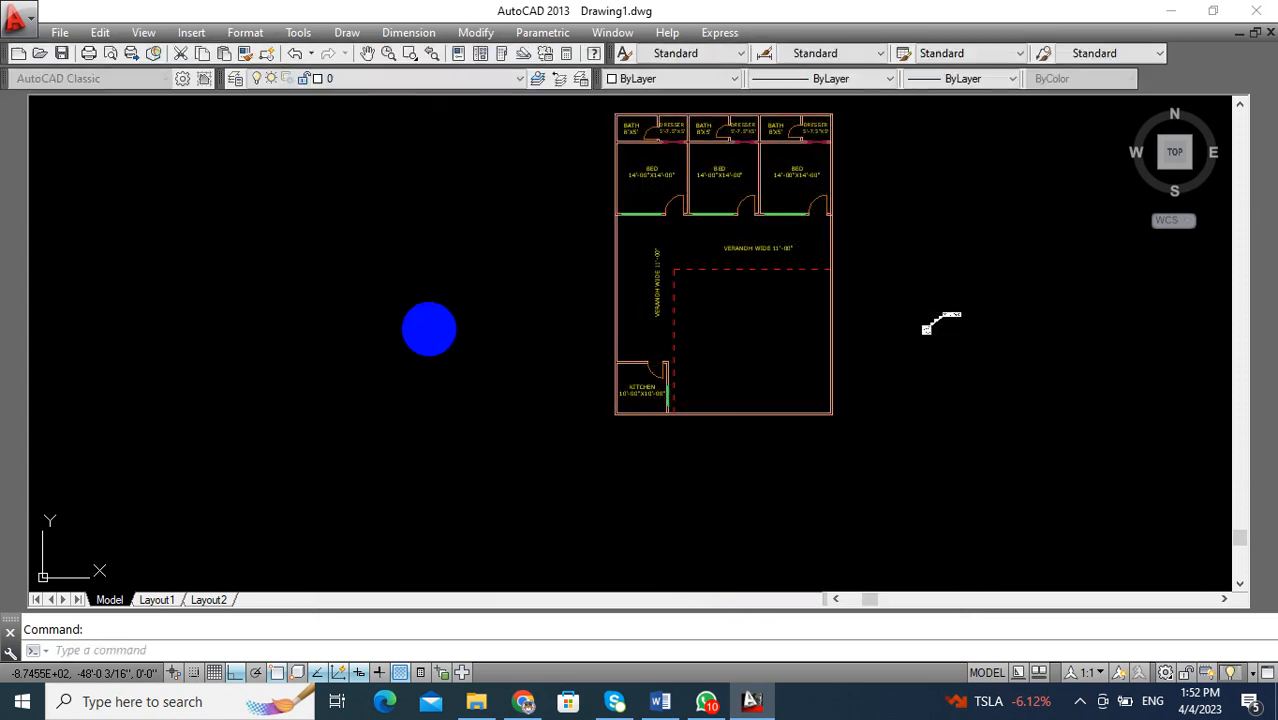
click(429, 329)
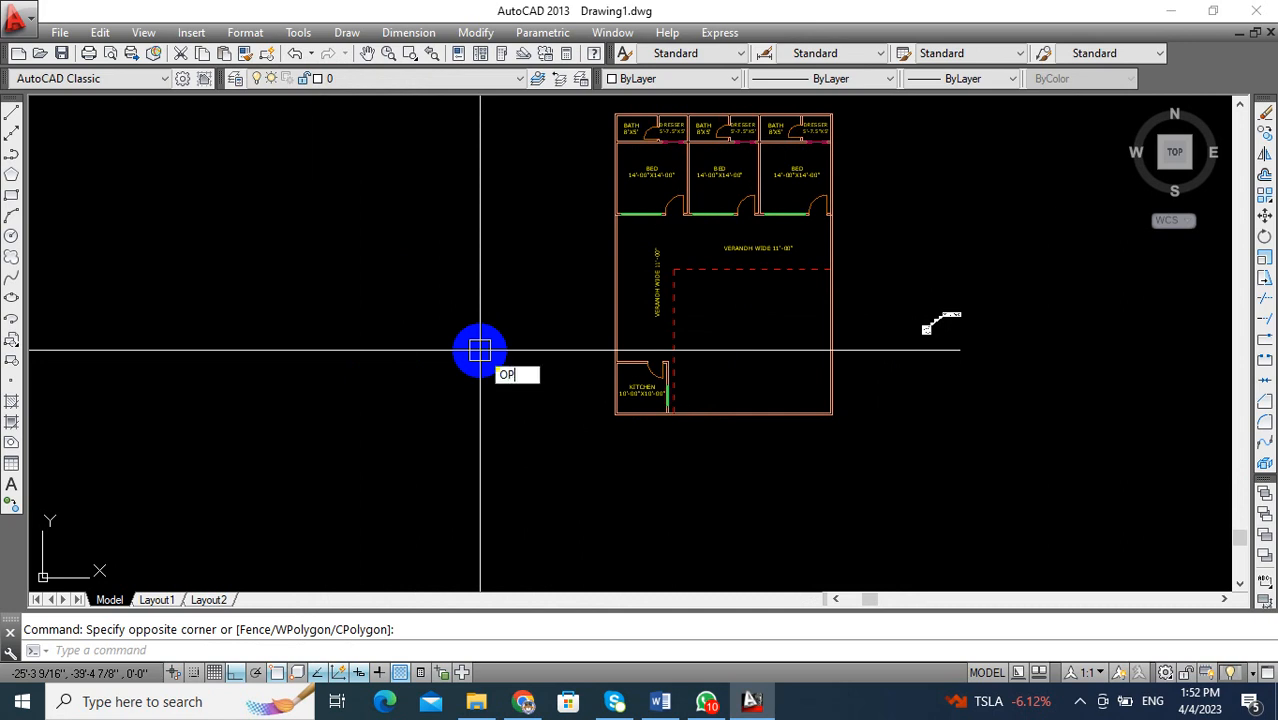
Set the crosshair size to 49 and slightly reduce the pickbox size in the program options.
key(Return)
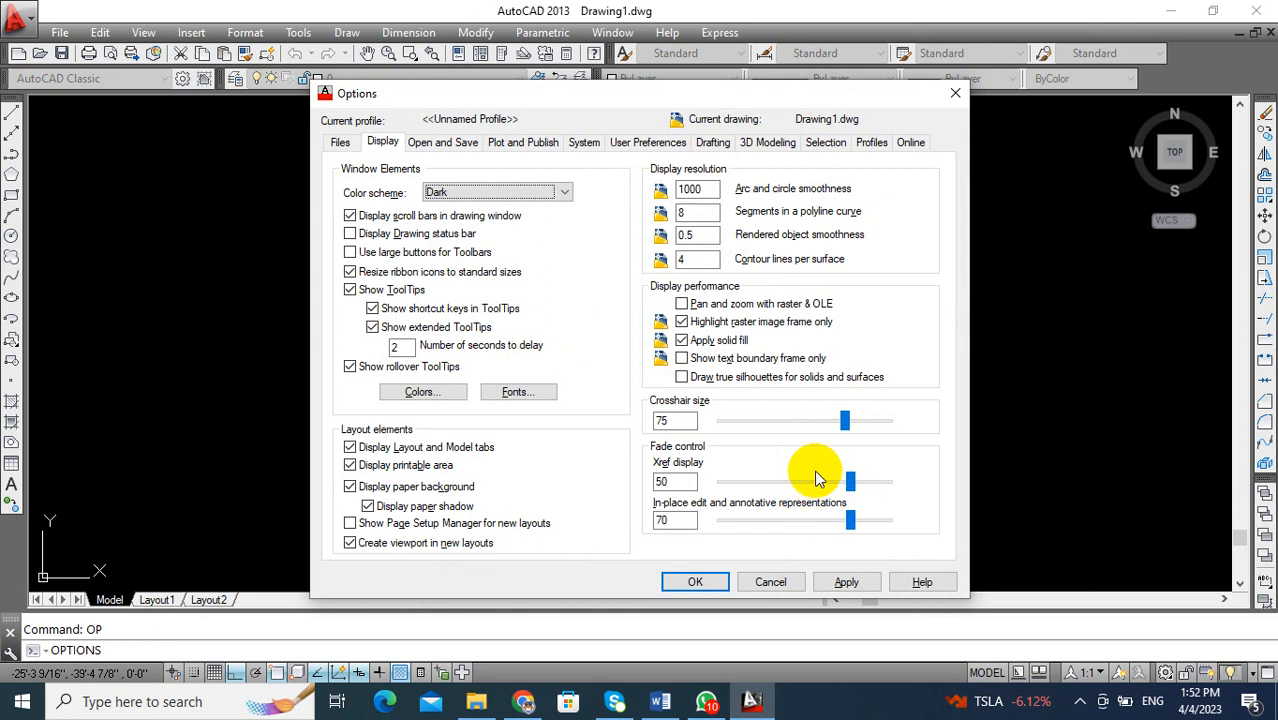
drag(845, 420, 807, 428)
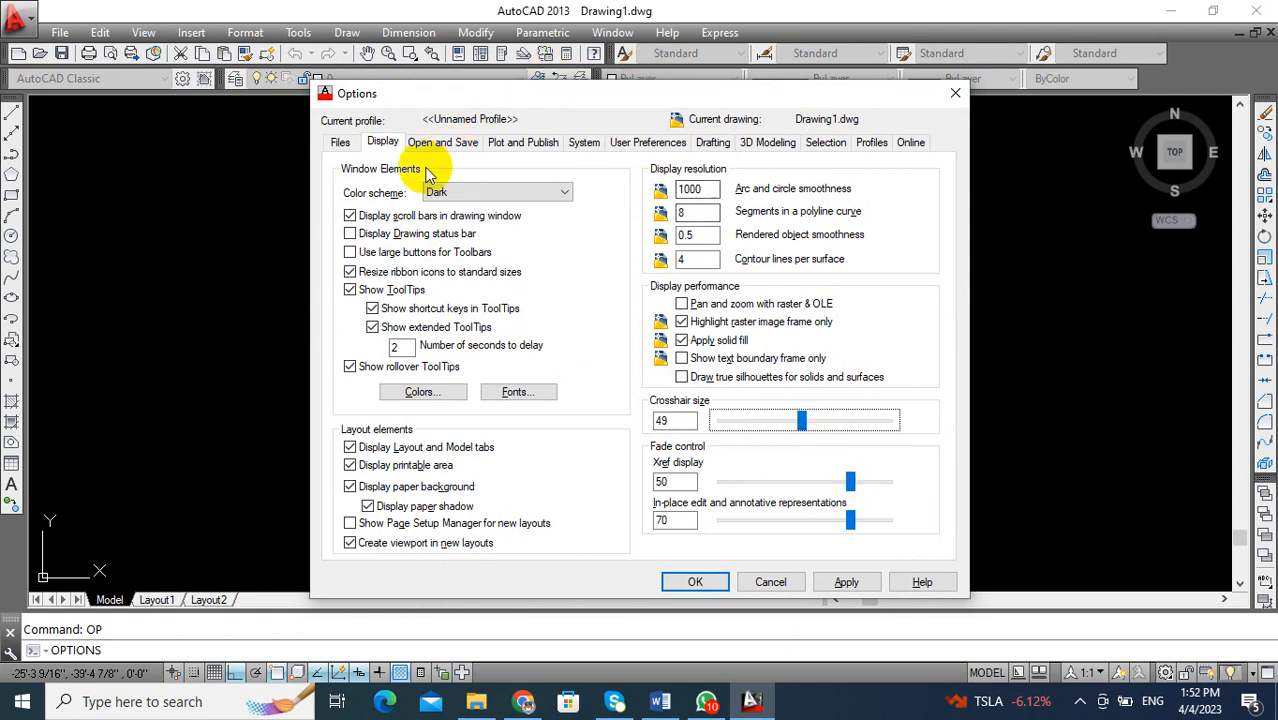
click(826, 143)
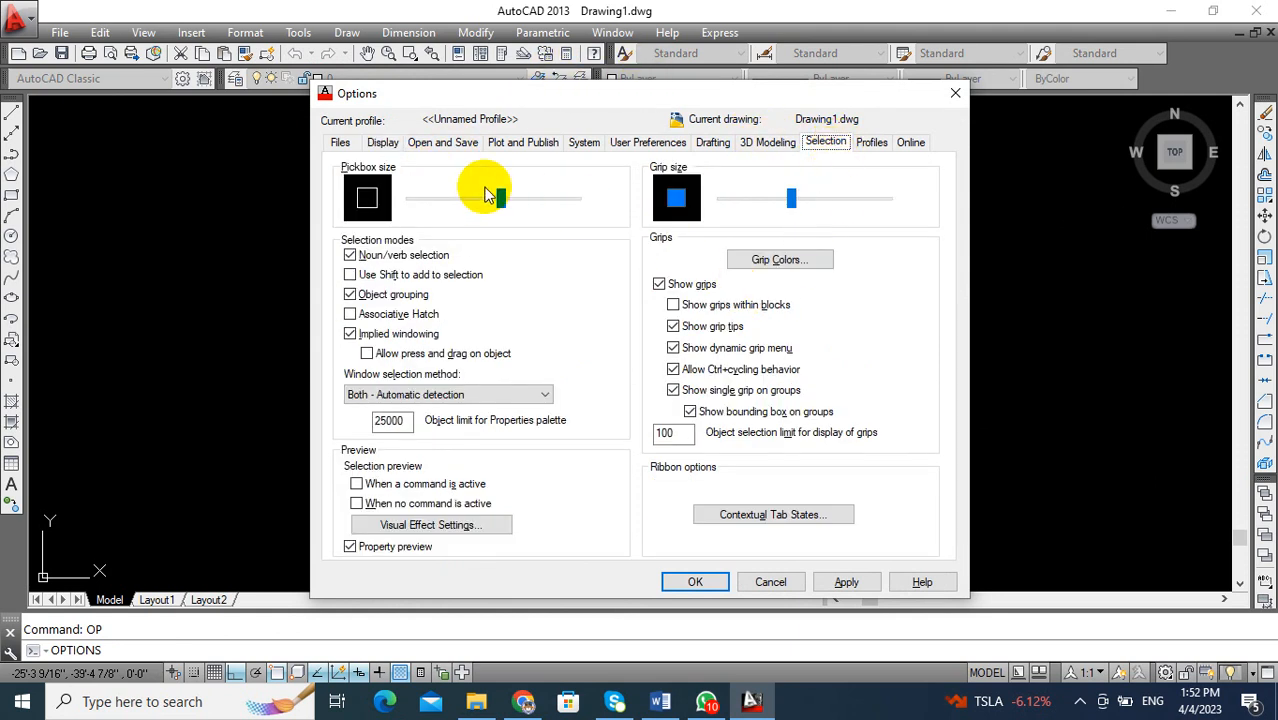
drag(501, 200, 437, 199)
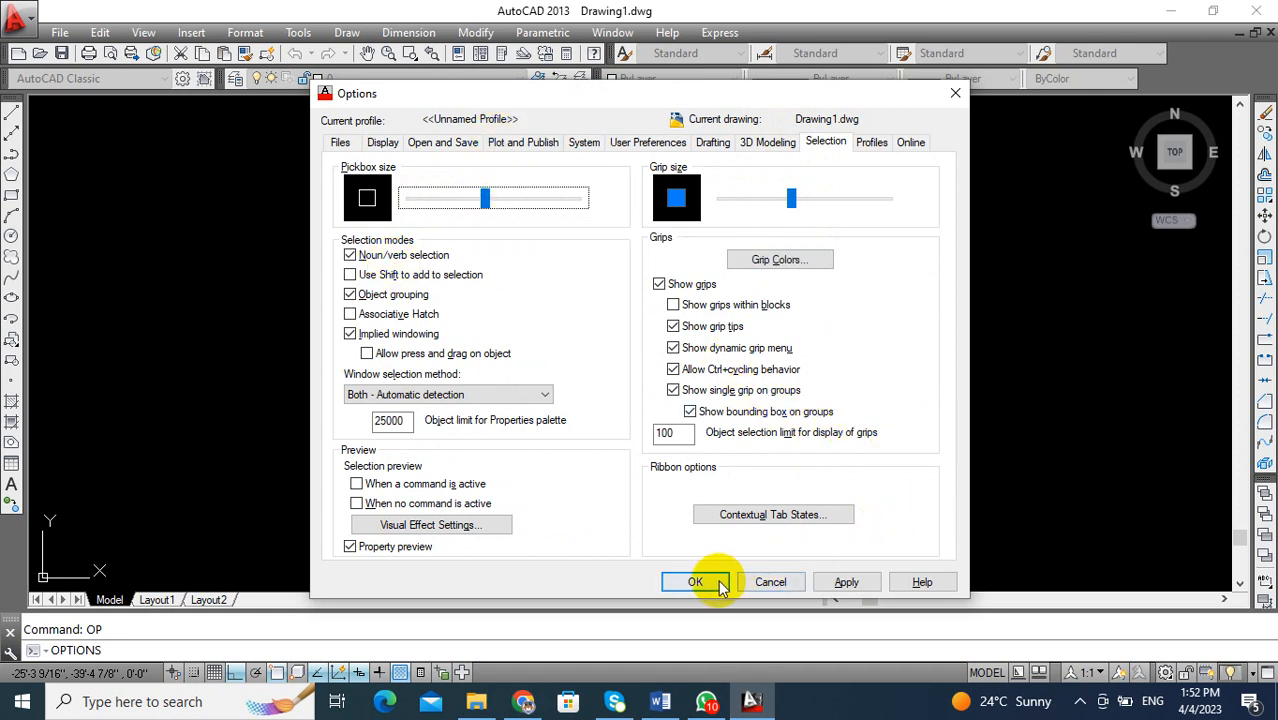
click(845, 582)
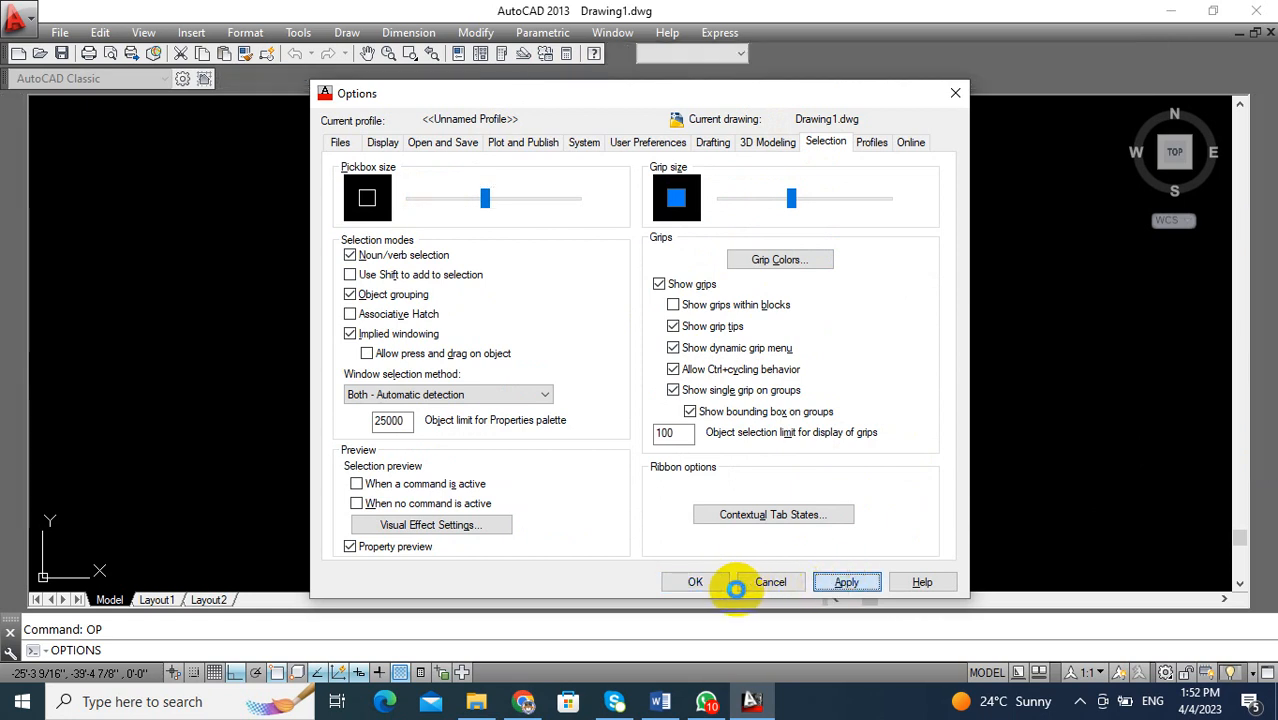
click(712, 585)
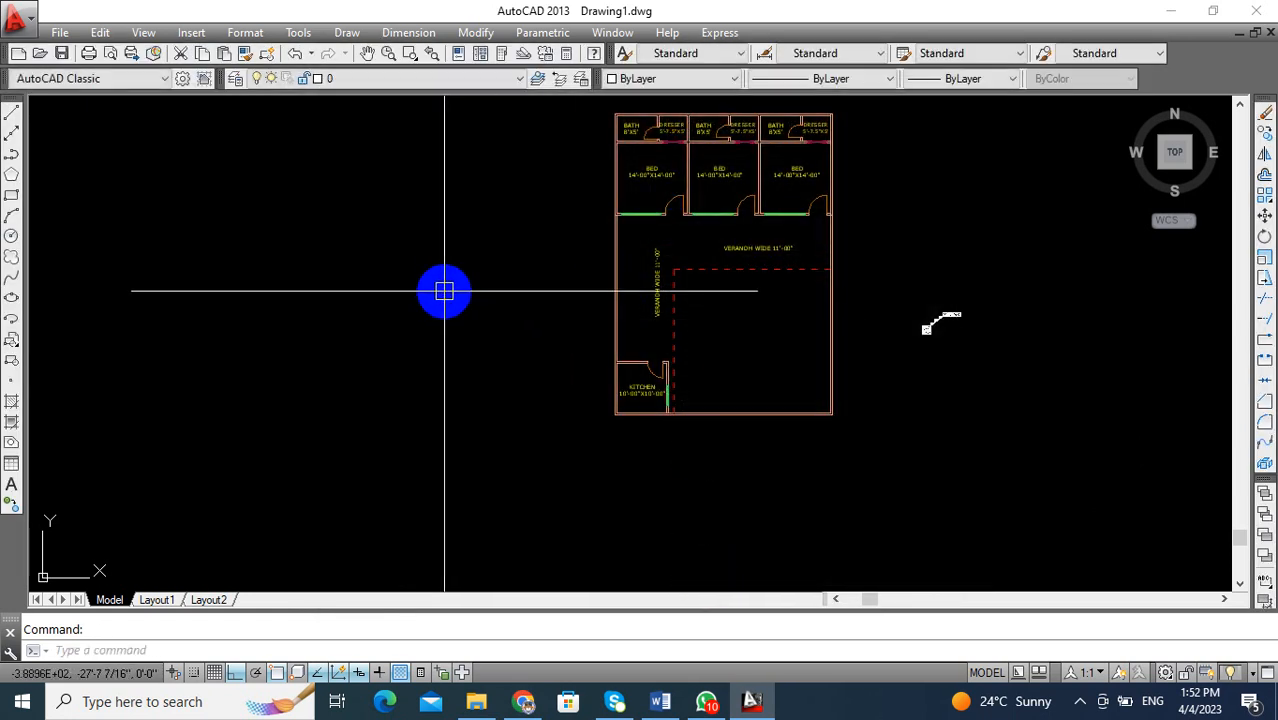
Examine the drawing's existing layers and their colours.
middle_drag(404, 358, 588, 365)
middle_drag(497, 384, 588, 391)
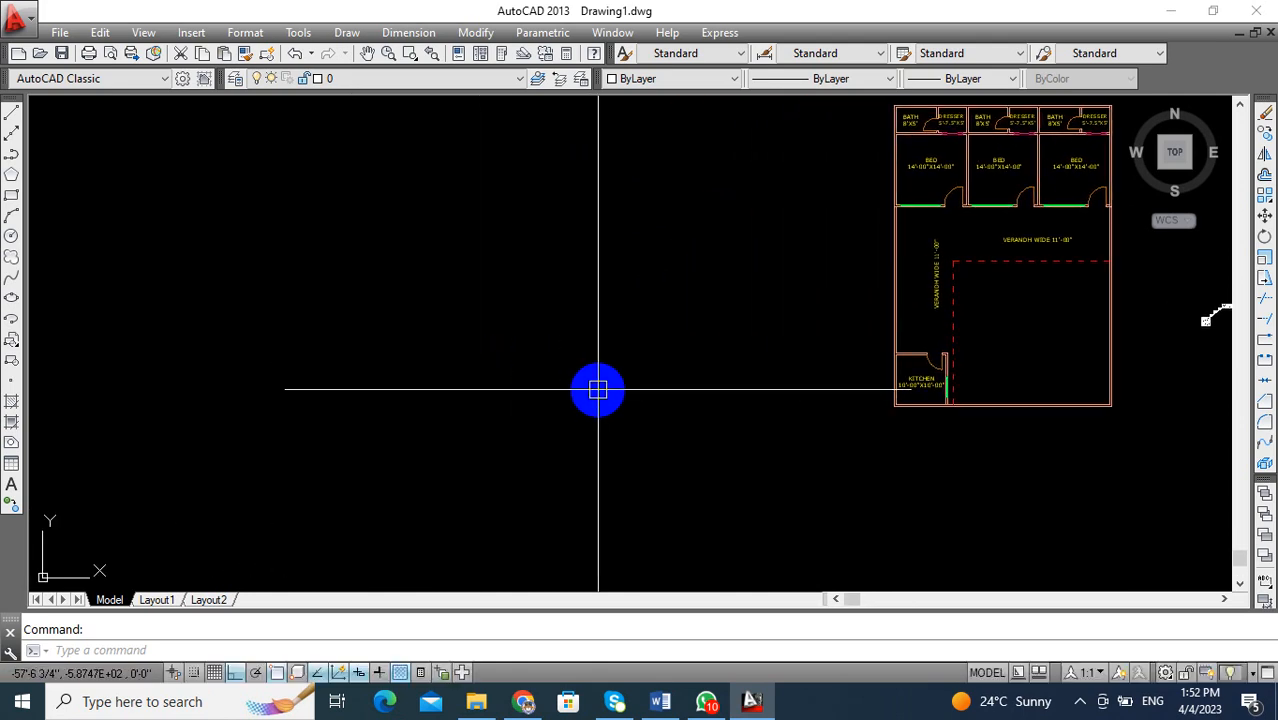
middle_drag(565, 343, 485, 346)
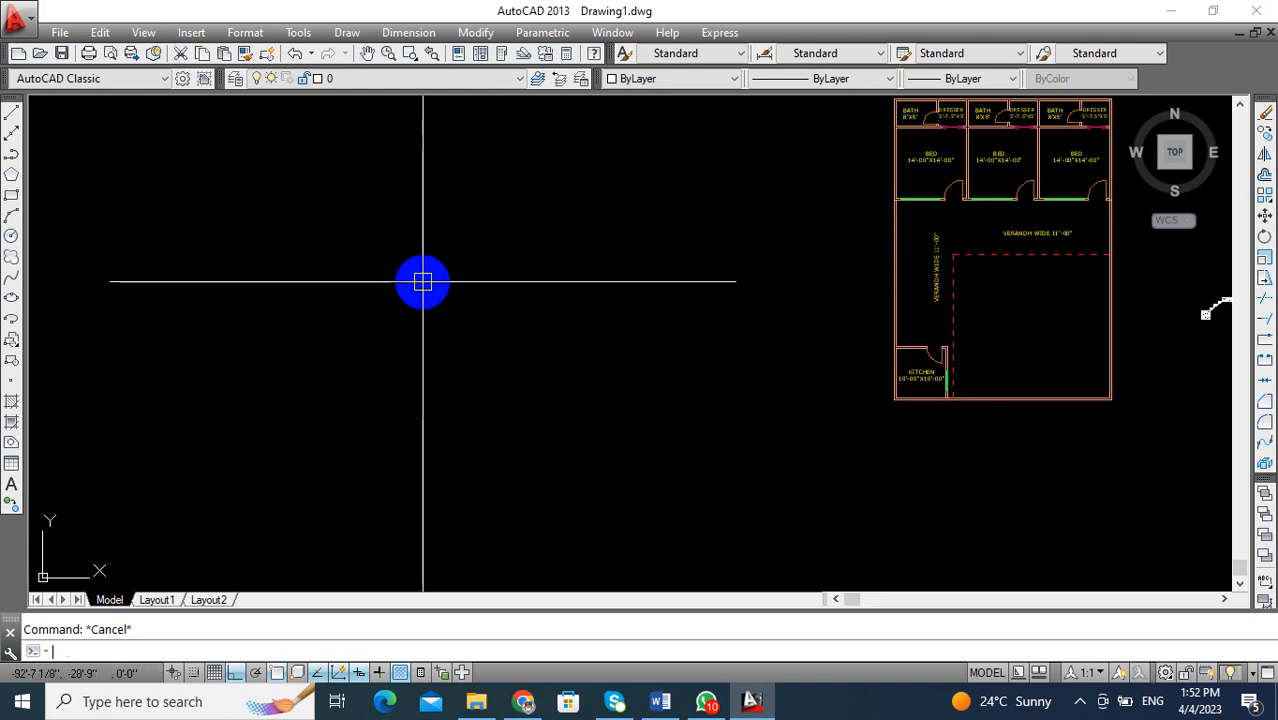
mouse_move(385, 288)
middle_down()
mouse_move(456, 331)
mouse_move(411, 309)
middle_up()
click(391, 78)
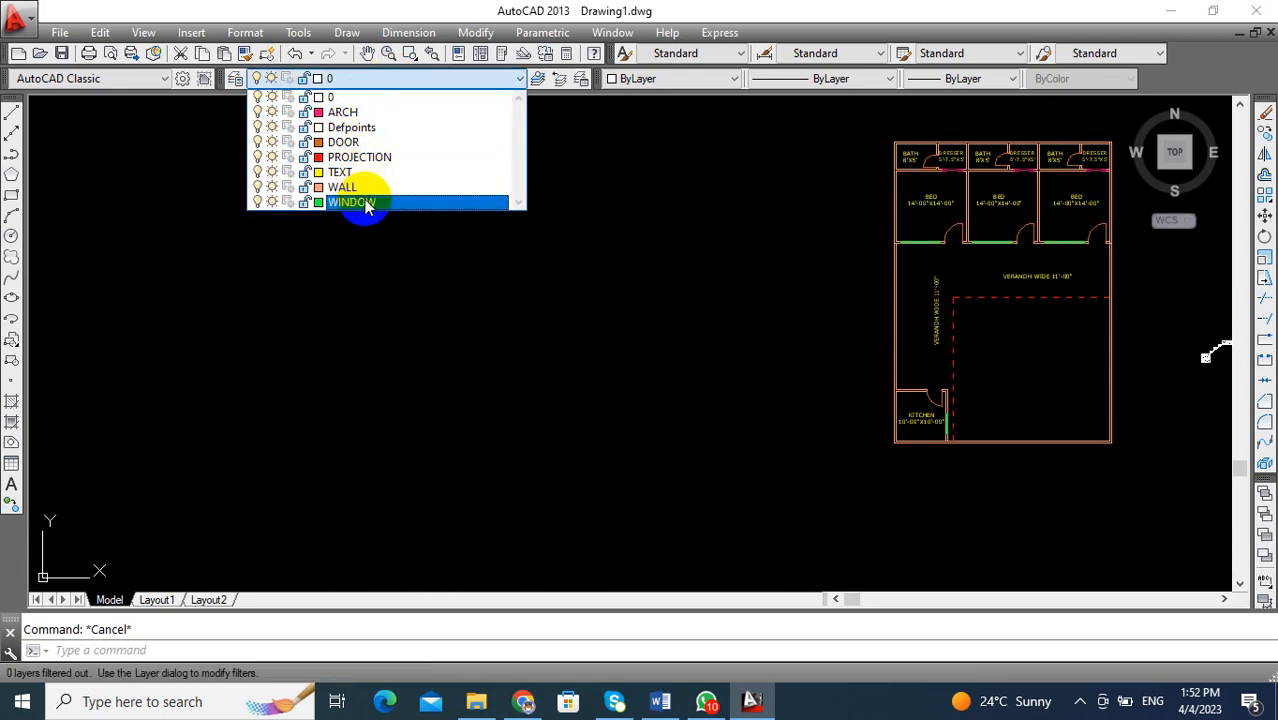
click(592, 367)
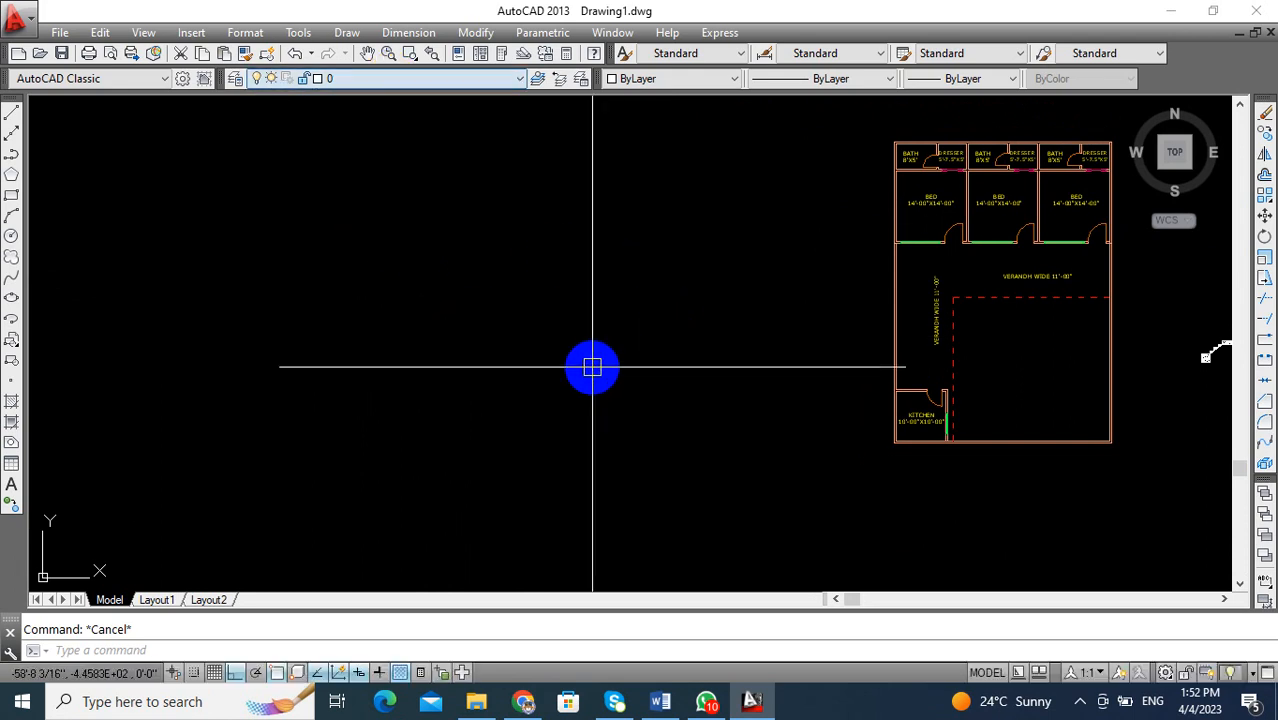
click(431, 76)
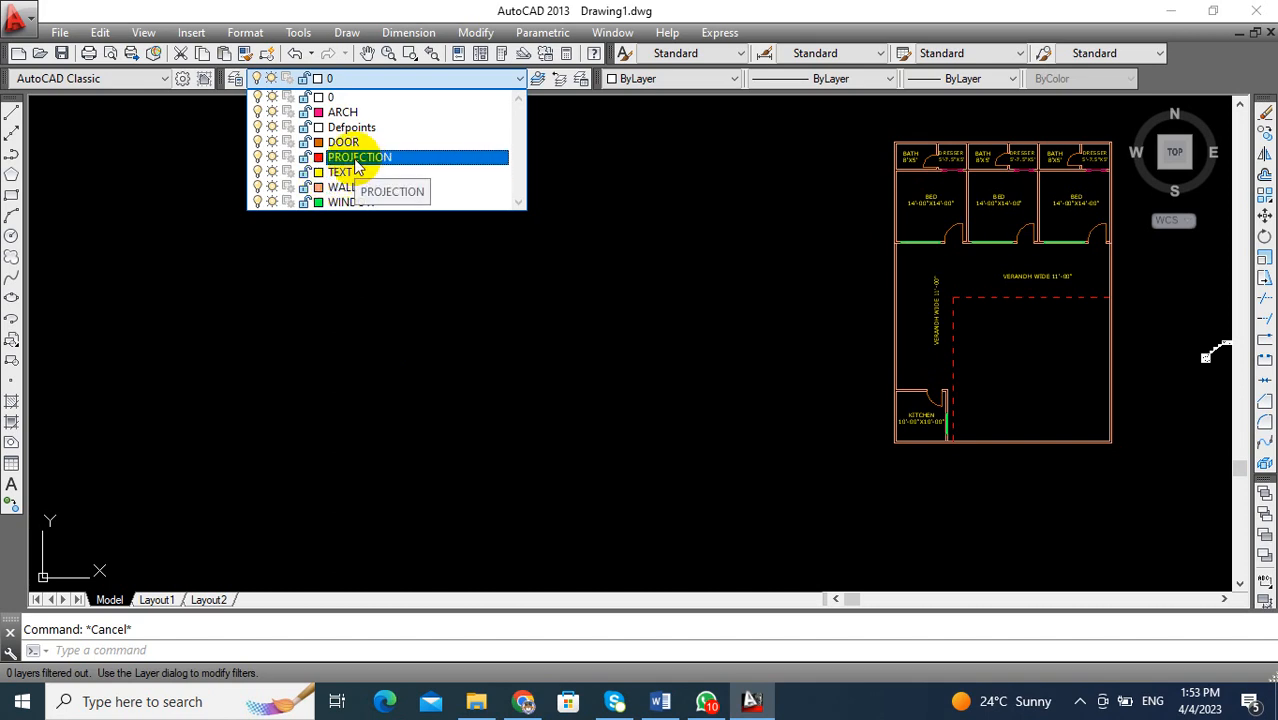
click(364, 338)
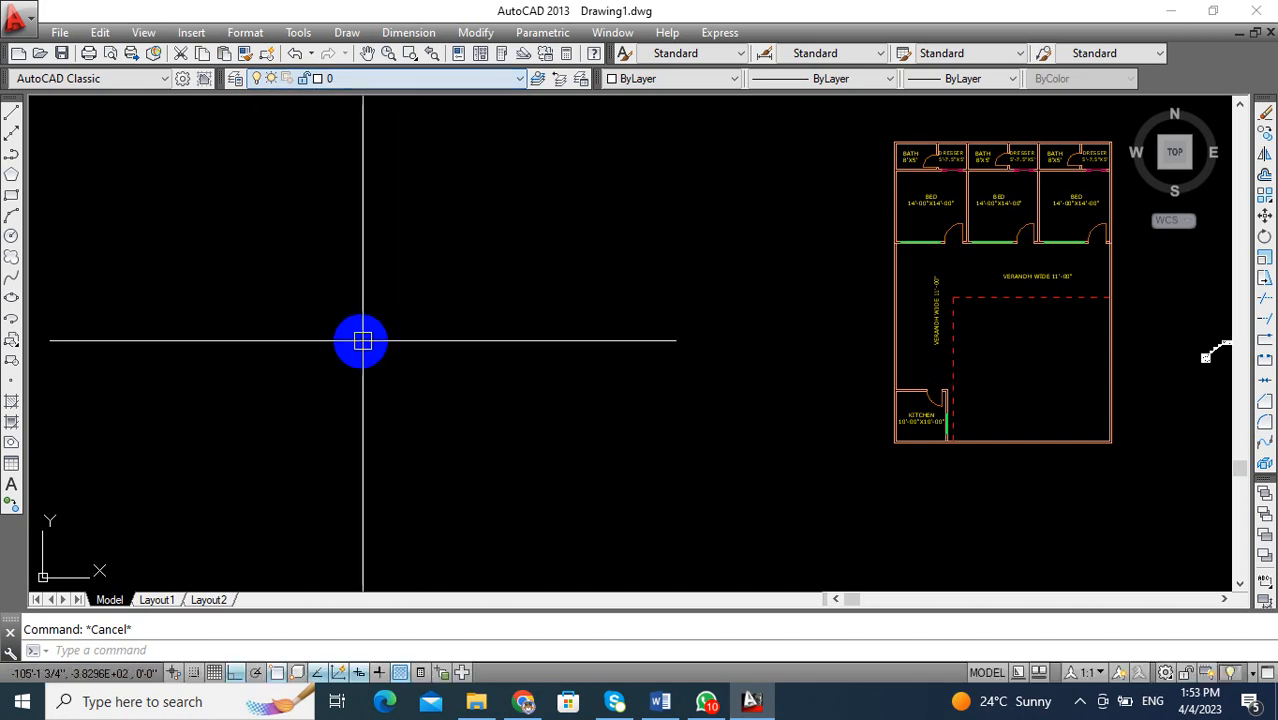
click(342, 267)
click(254, 324)
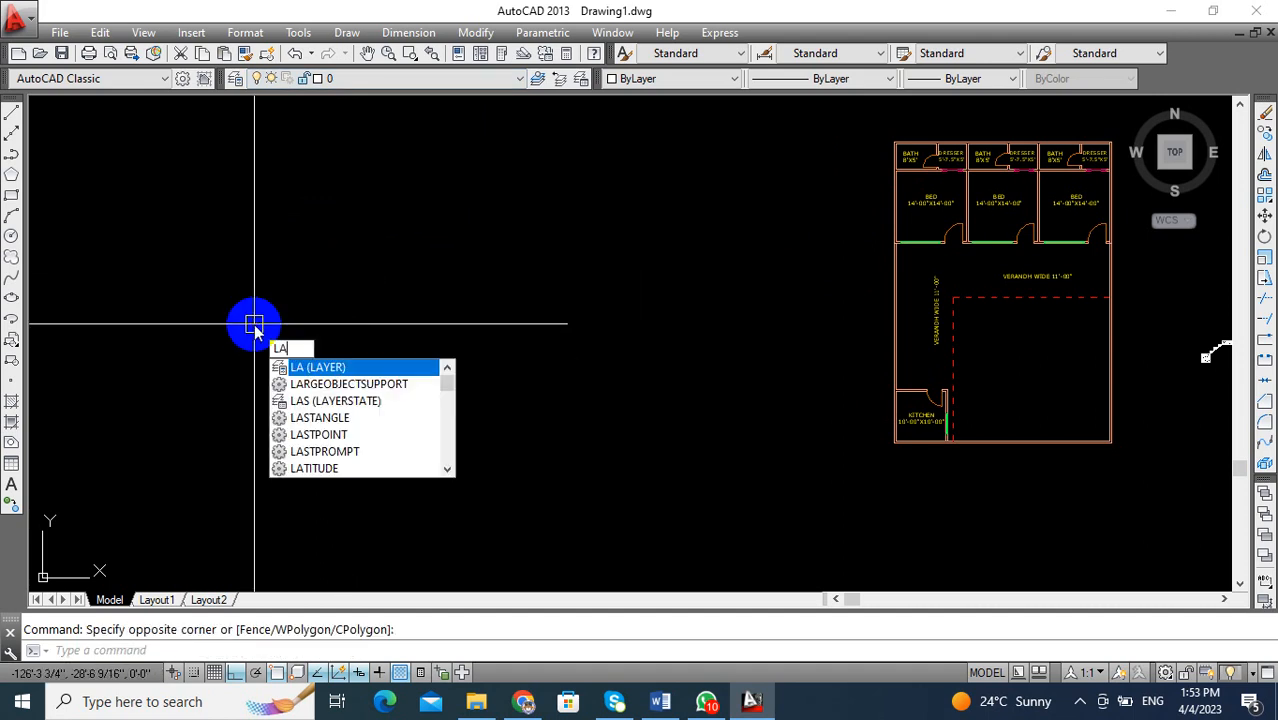
Create a new layer named STAIRS.
text(LA)
key(Return)
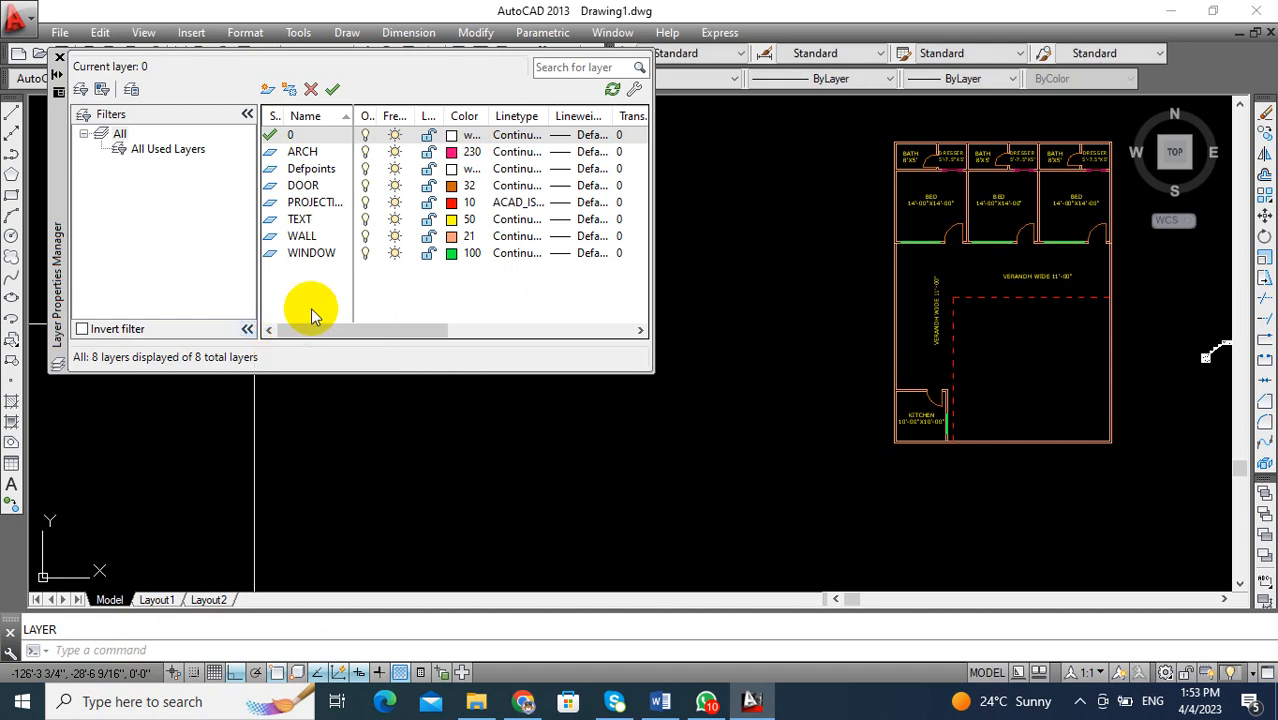
click(268, 90)
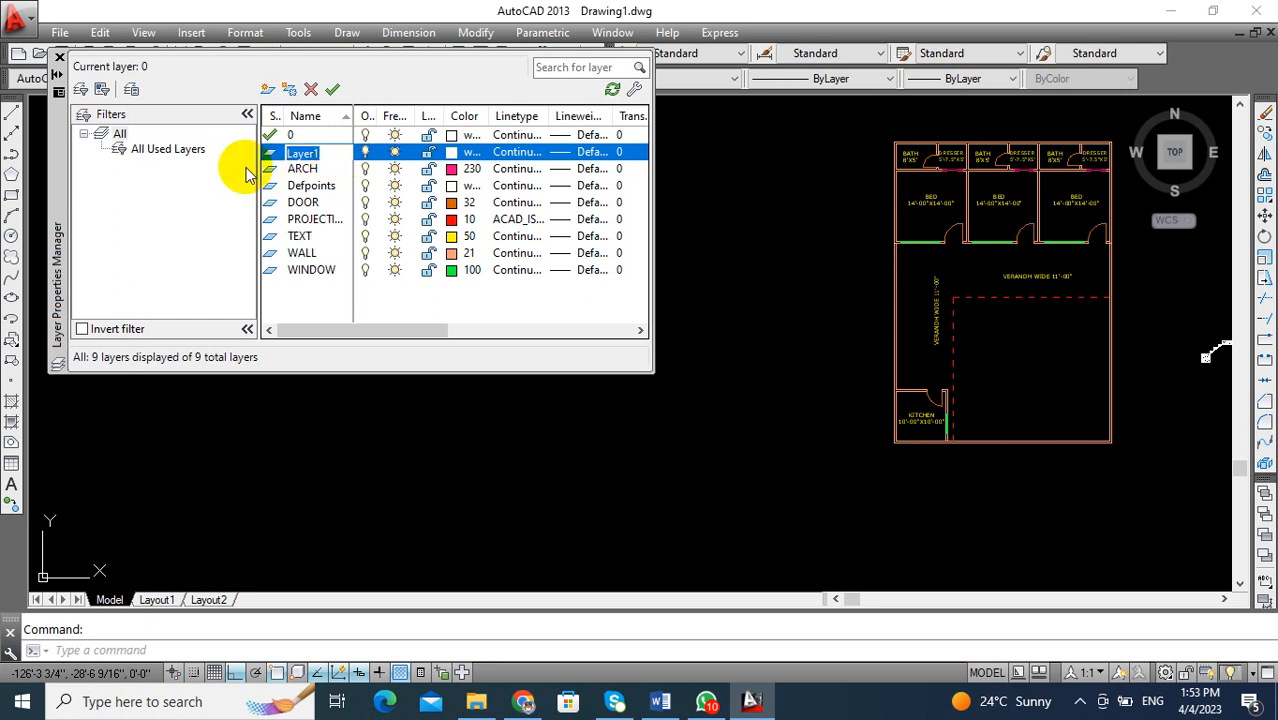
text(STAIRS)
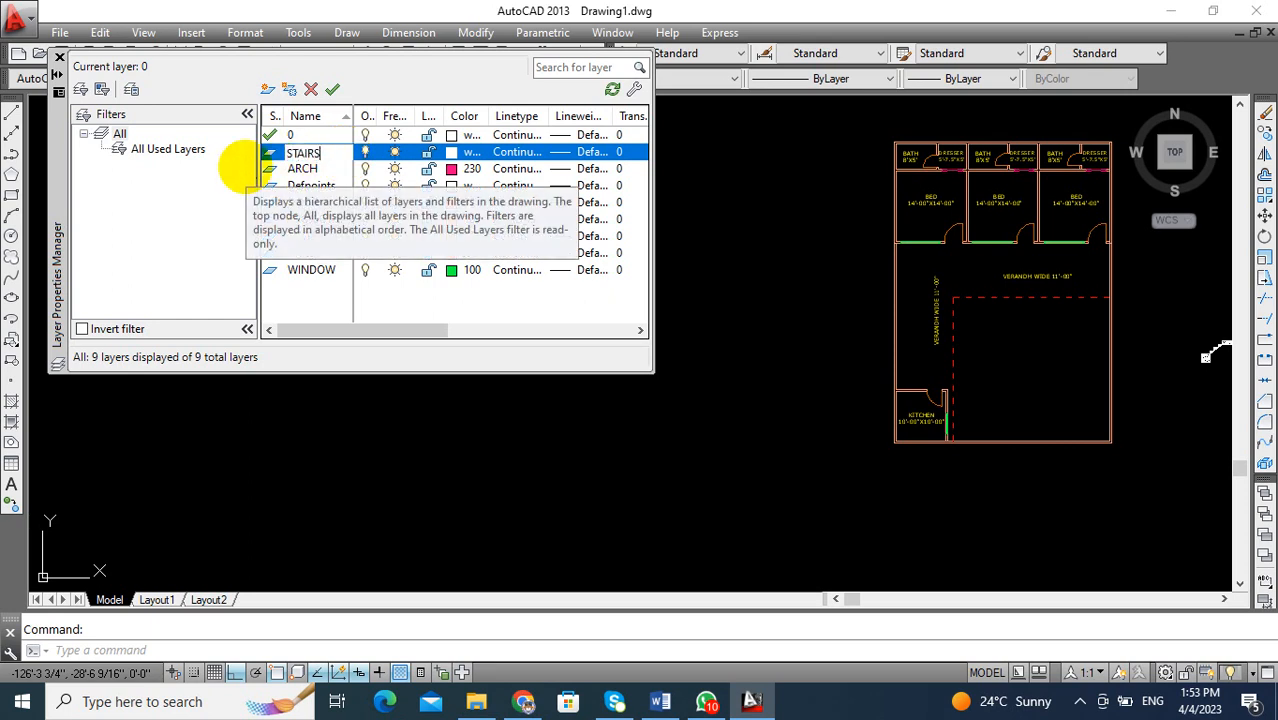
key(Return)
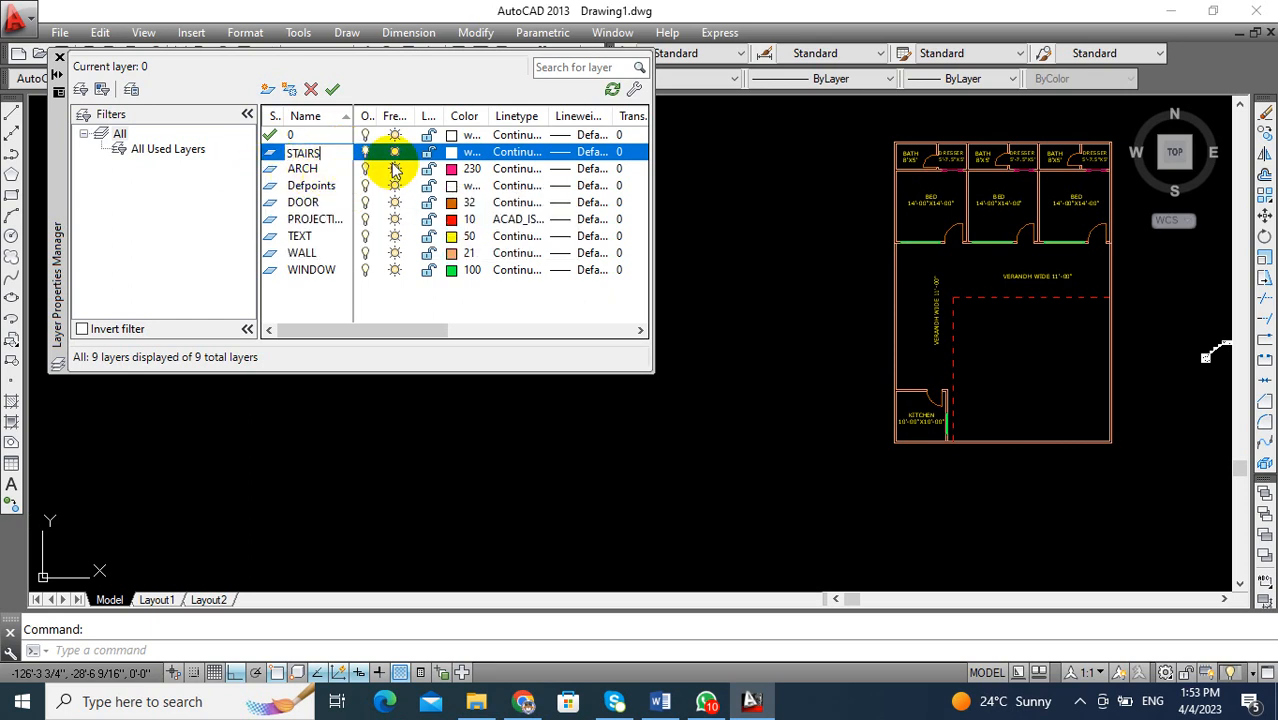
Assign index colour 100 to the STAIRS layer.
click(452, 155)
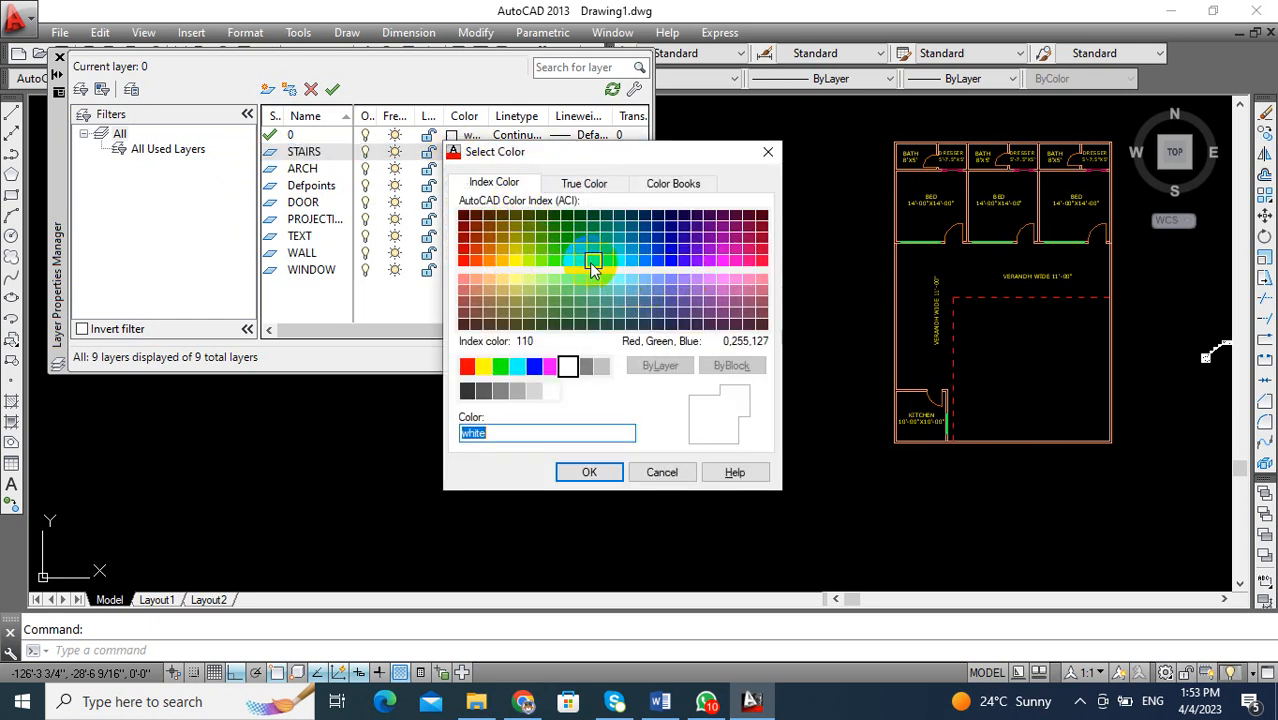
click(580, 261)
click(589, 471)
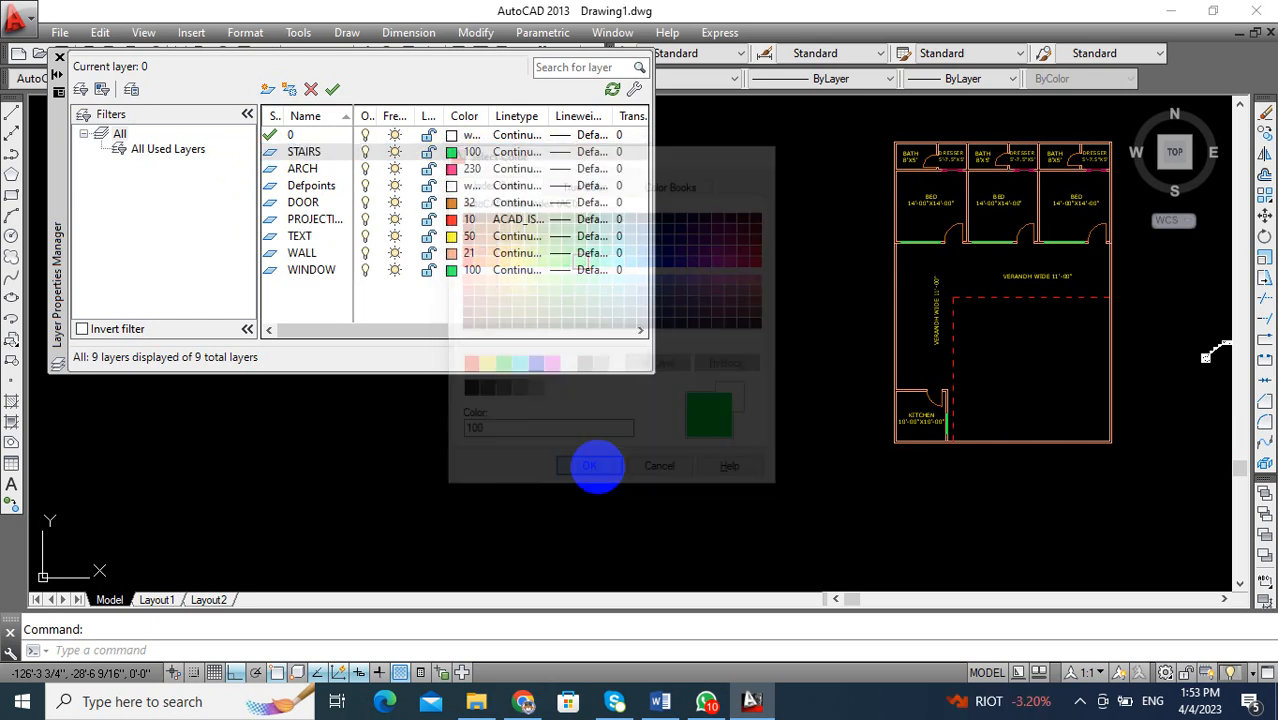
Change the STAIRS layer's colour to blue.
click(462, 155)
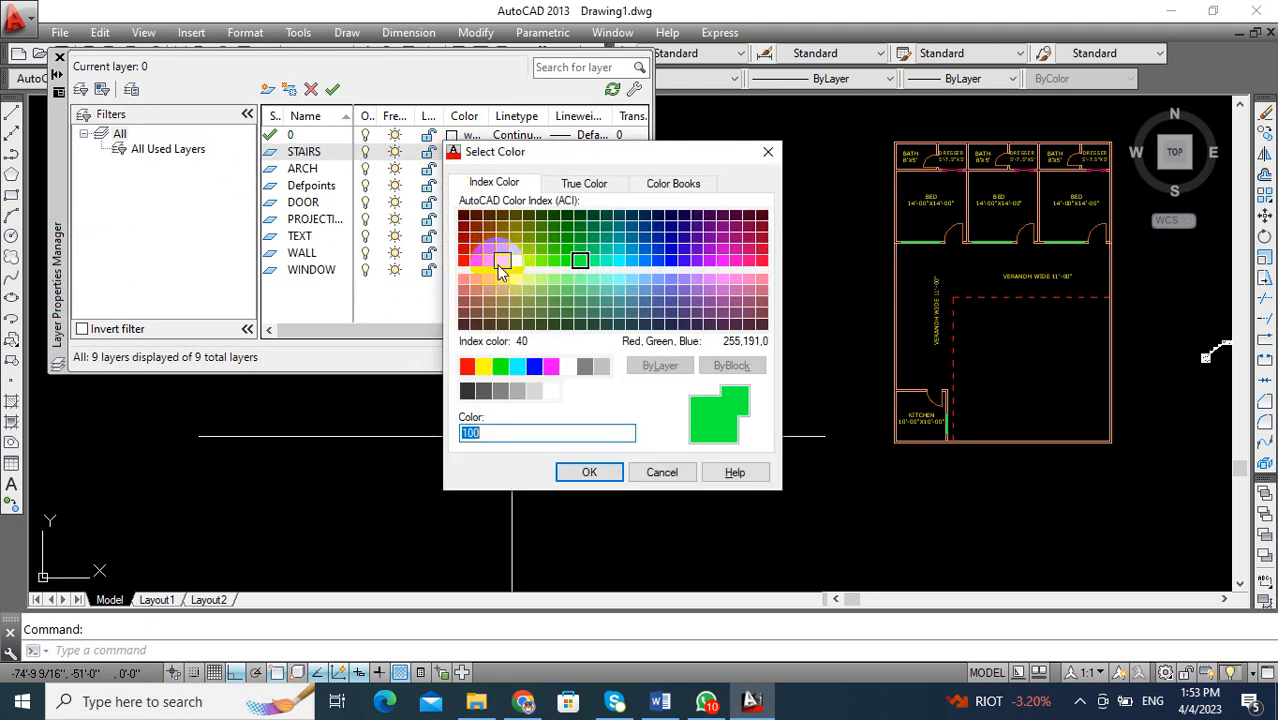
click(533, 367)
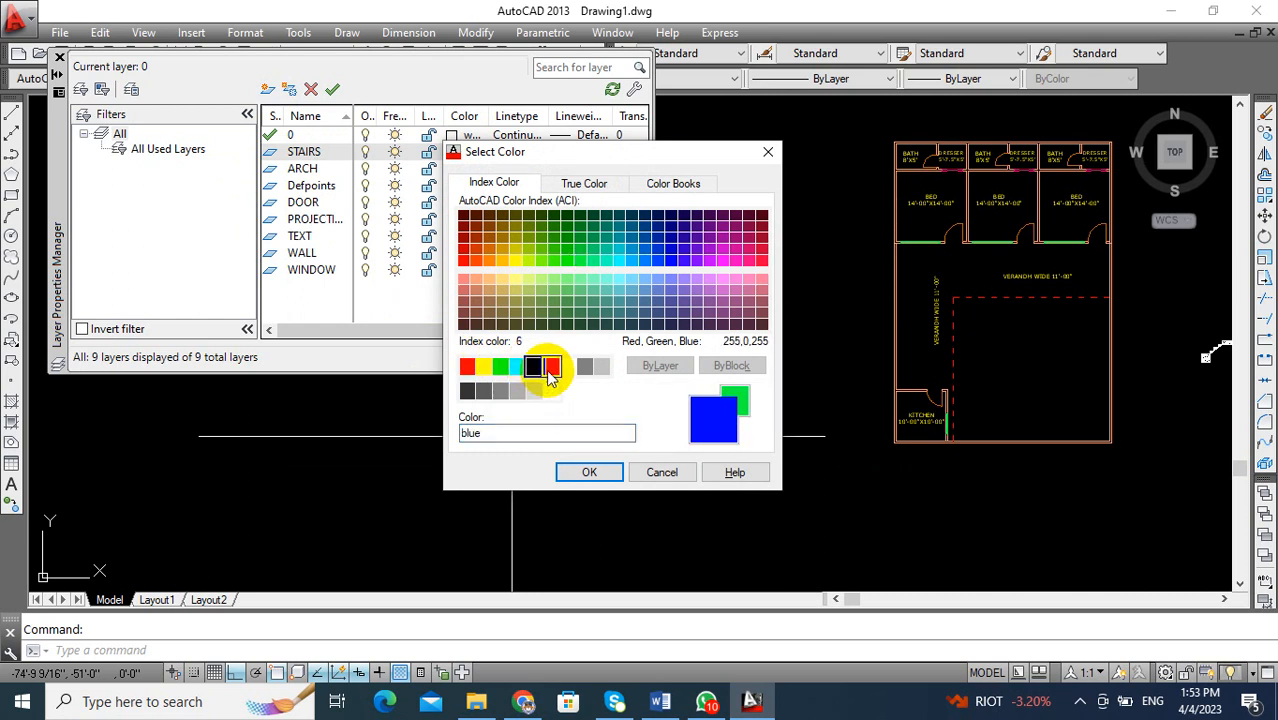
click(583, 470)
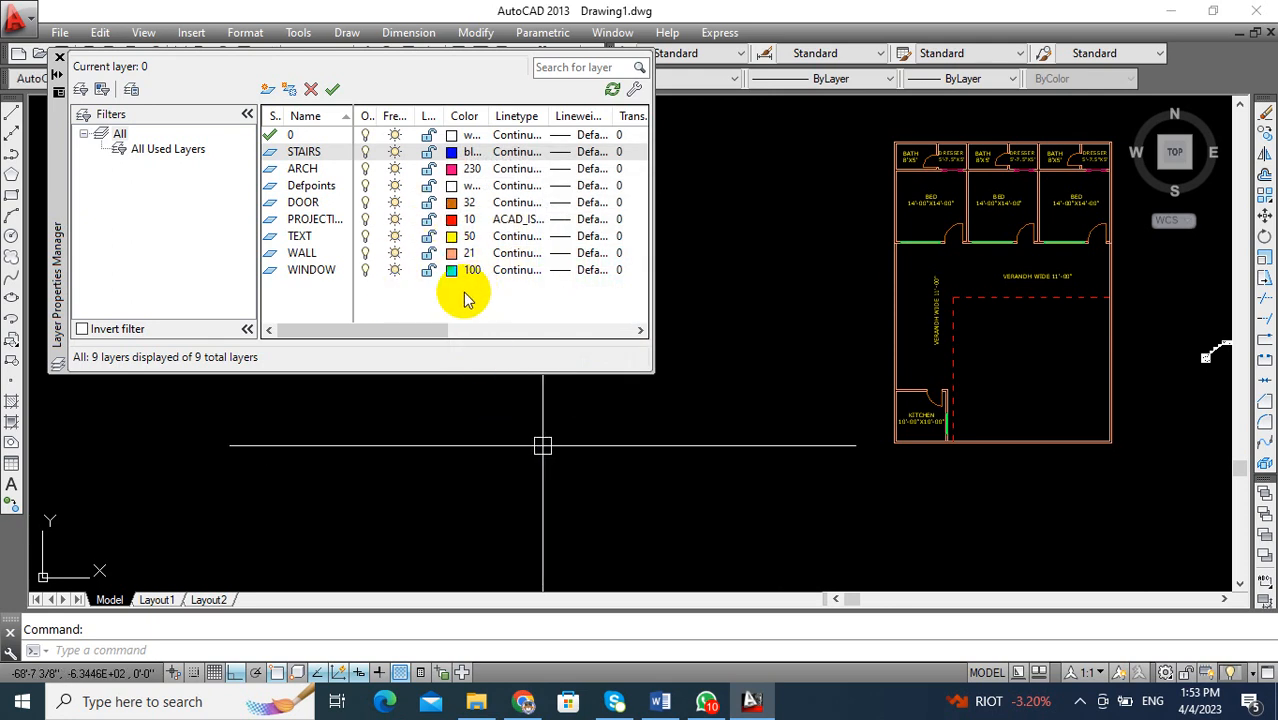
Create a new layer named PILLER with index colour 230 and close the layer manager.
click(268, 91)
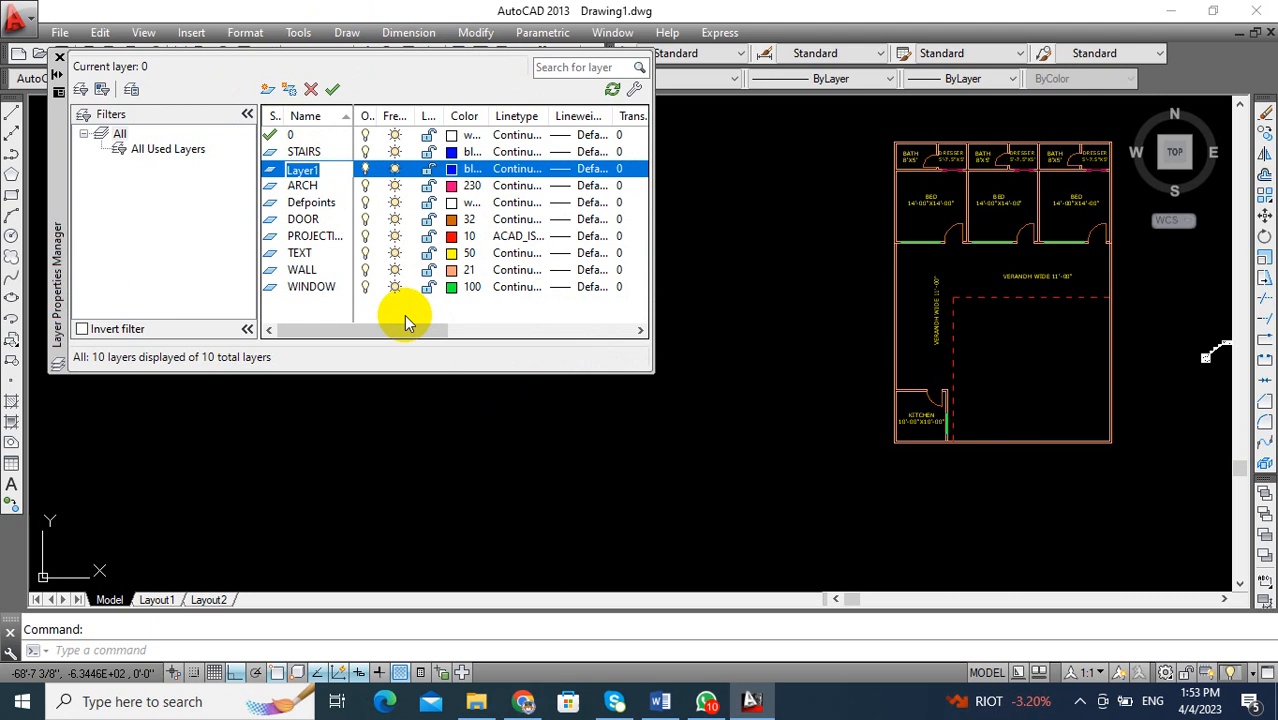
text(PILL)
key(BackSpace)
key(BackSpace)
key(BackSpace)
key(BackSpace)
text(PI)
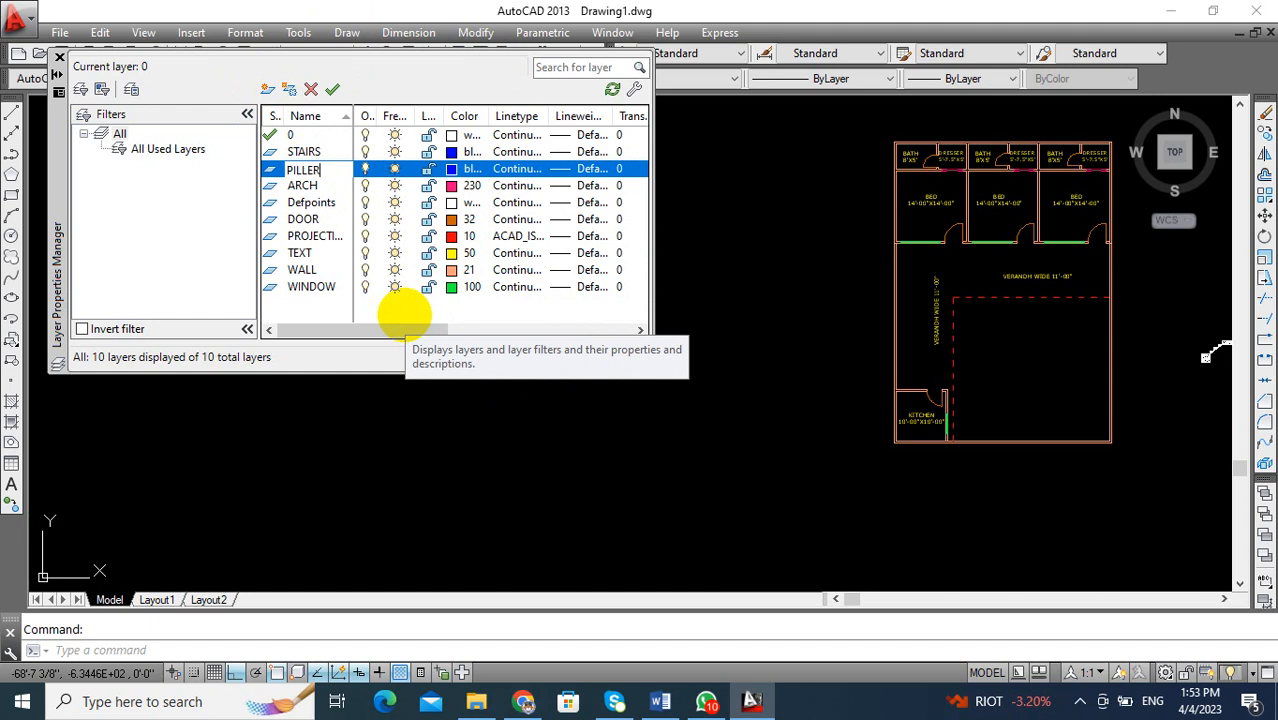
click(451, 169)
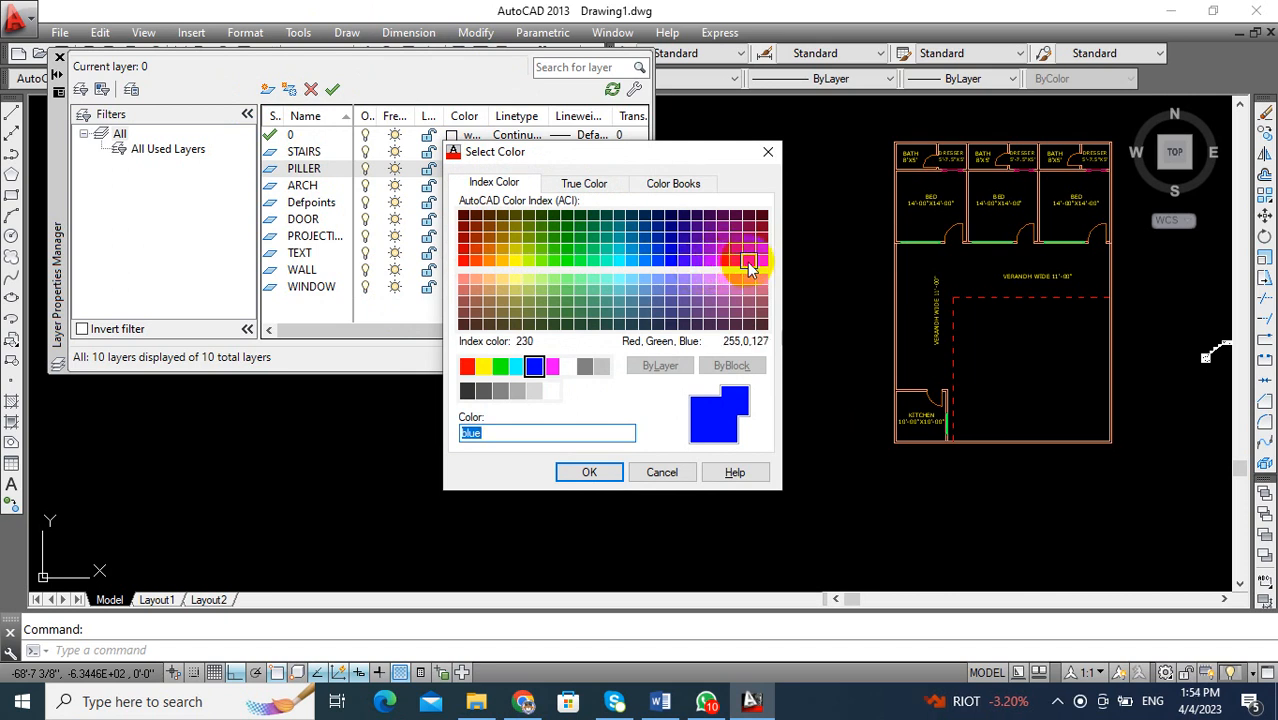
click(589, 472)
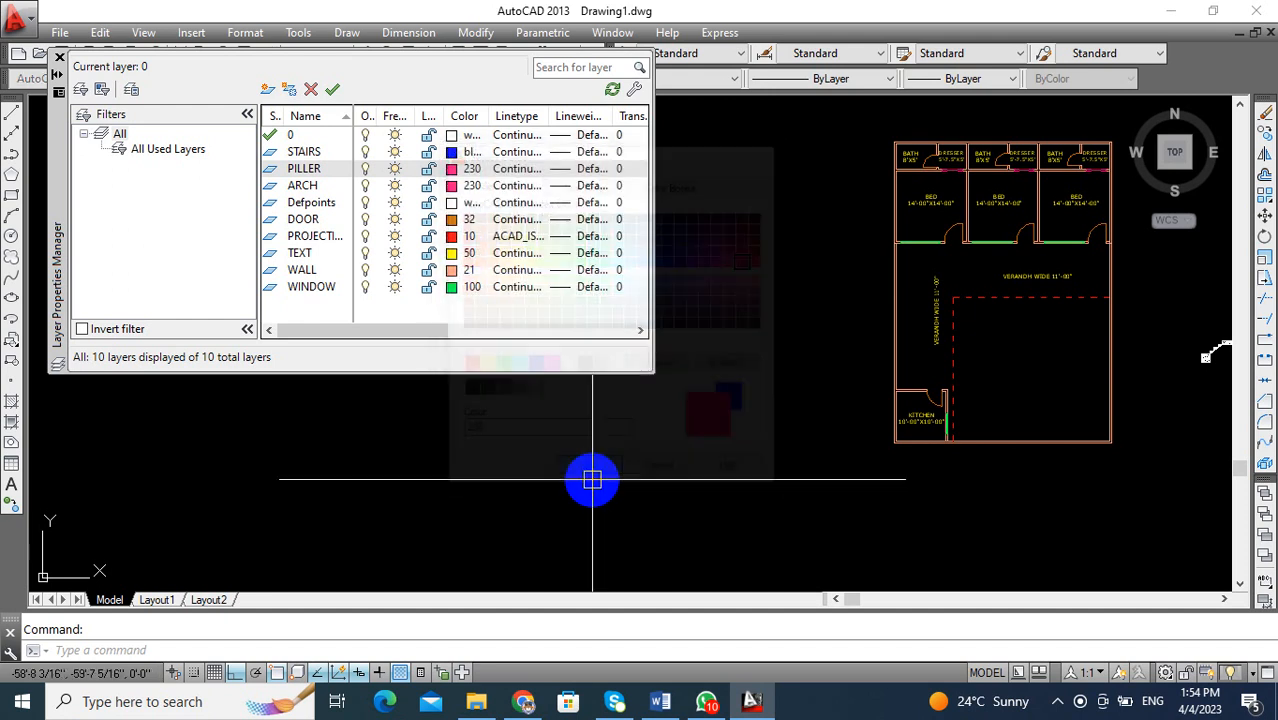
click(59, 61)
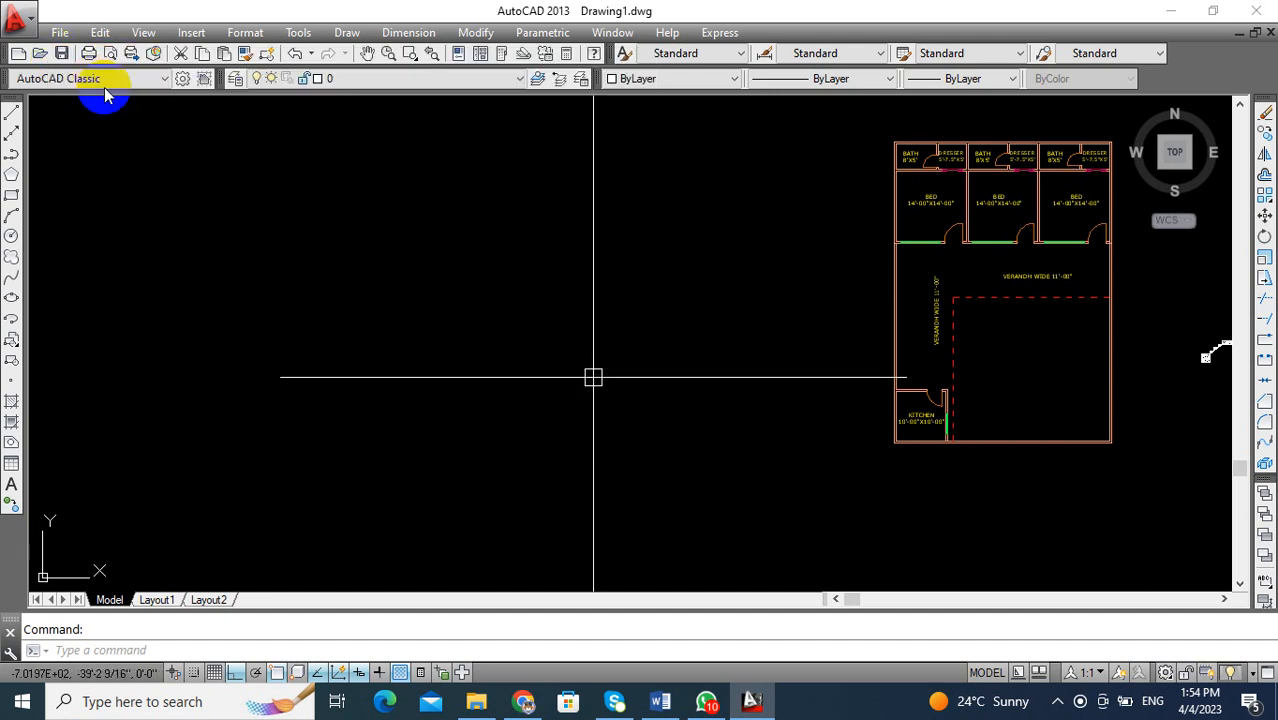
Make WALL the current layer.
click(373, 80)
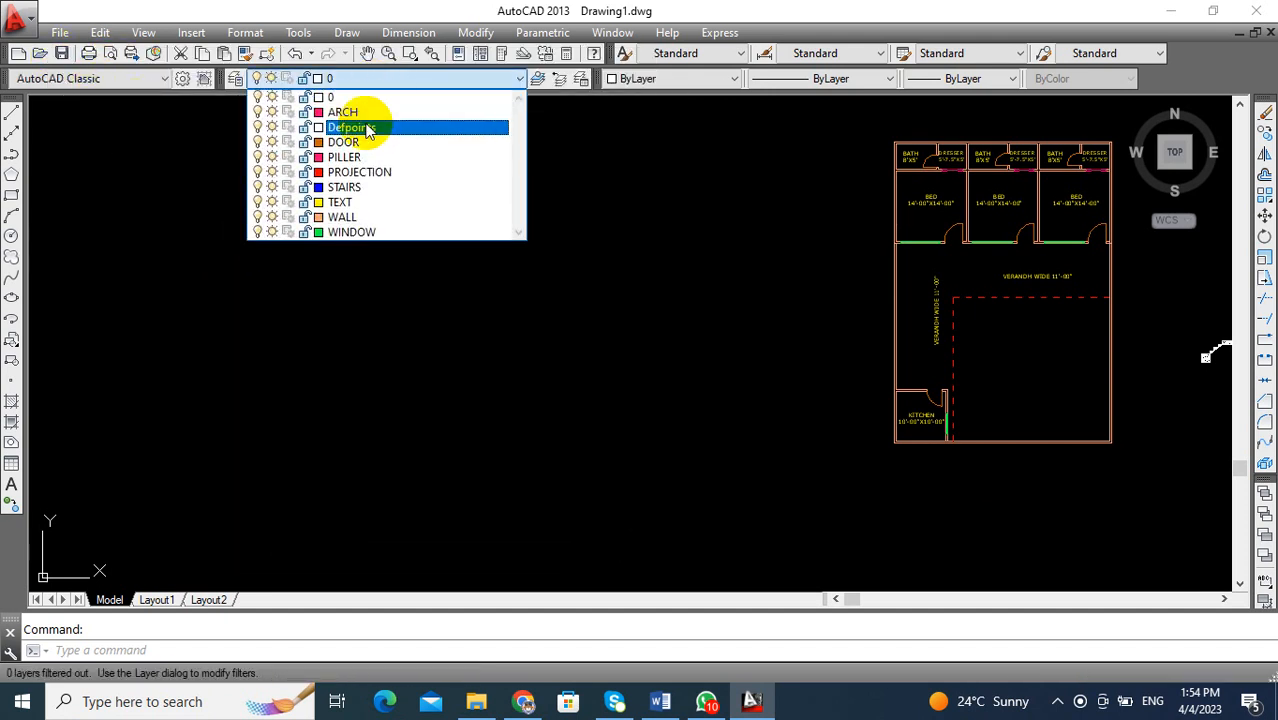
click(352, 218)
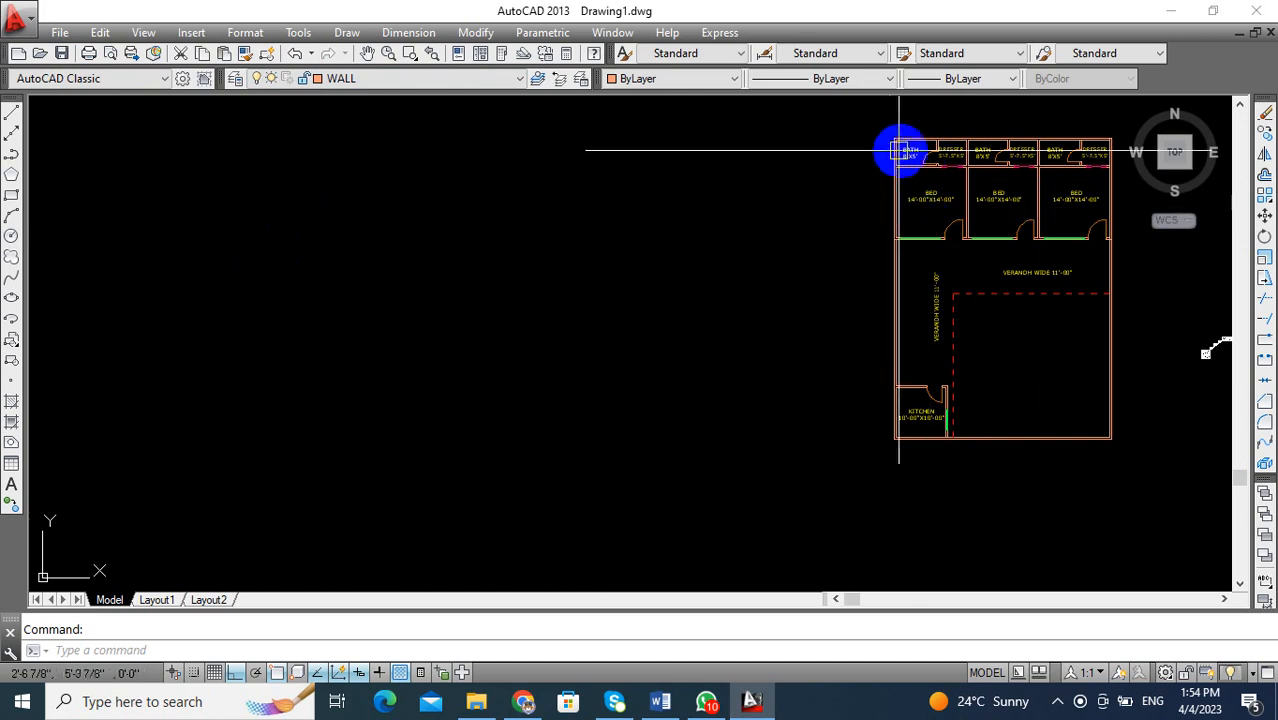
scroll(948, 216, up, 6)
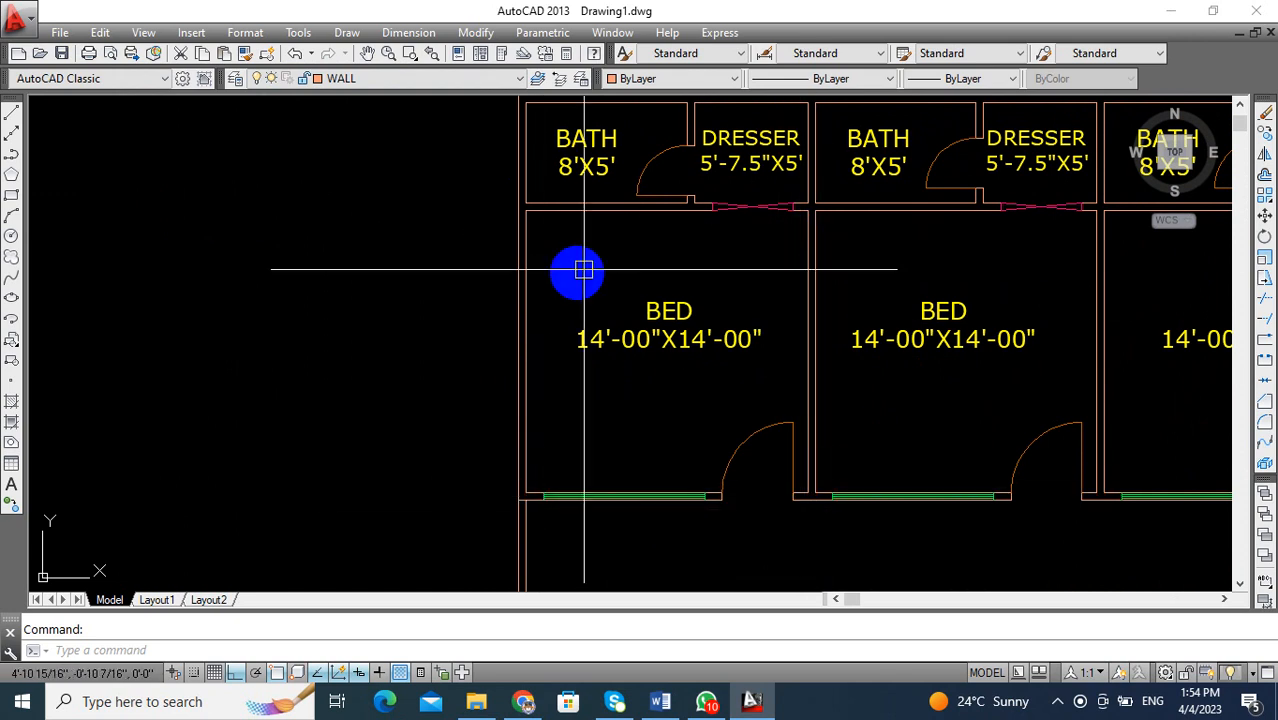
Draw a 14' by 14' square room outline with lines in the empty area beside the reference plan.
scroll(600, 317, down, 5)
middle_drag(488, 305, 520, 296)
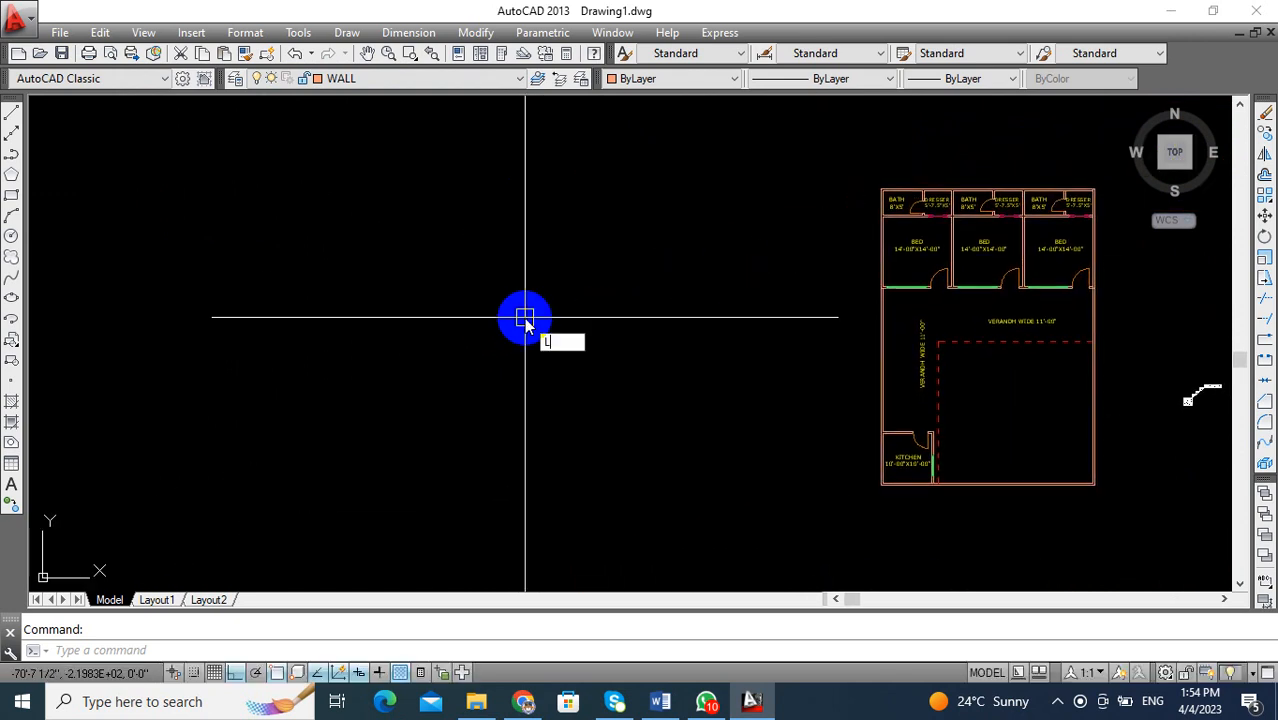
key(Return)
click(197, 310)
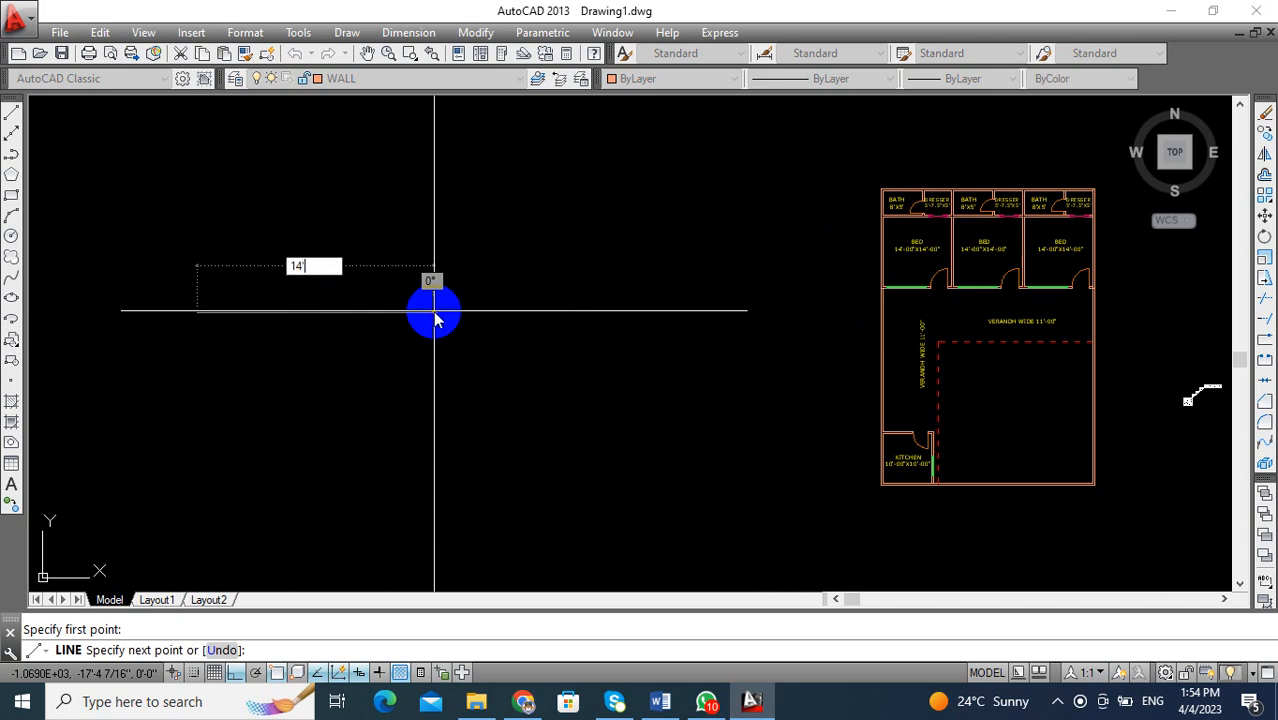
text(14')
key(Return)
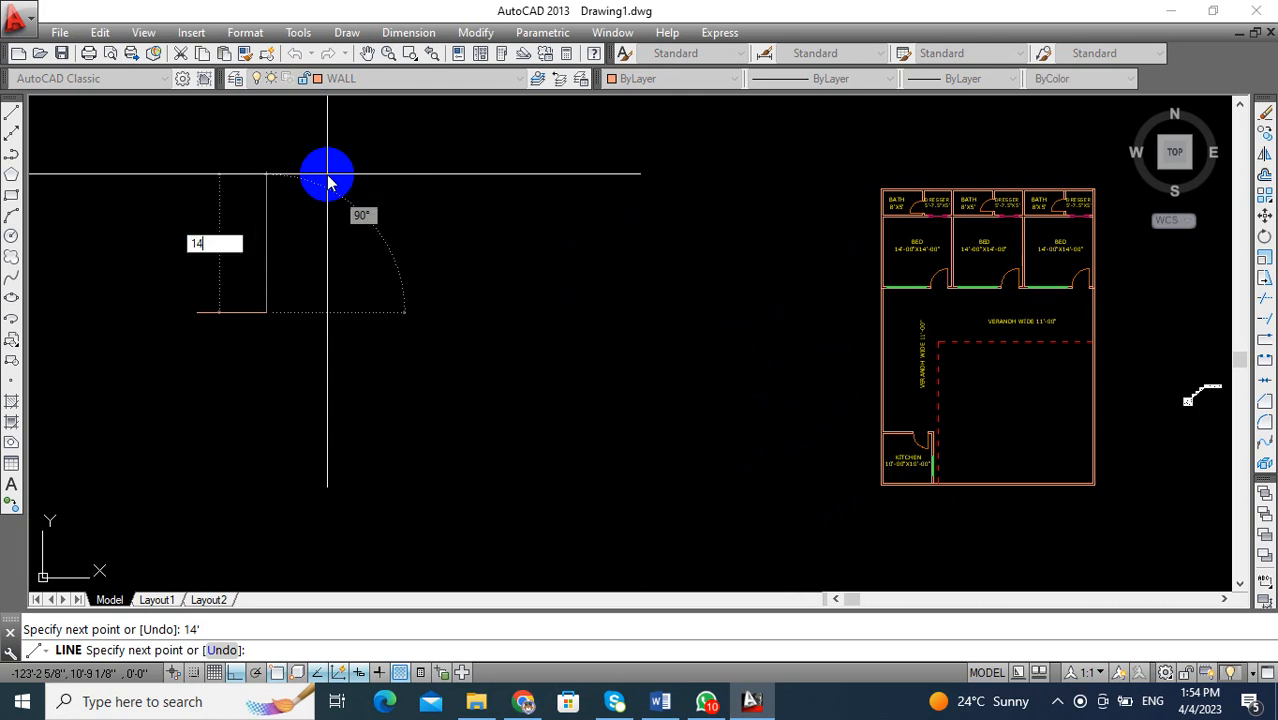
key(Return)
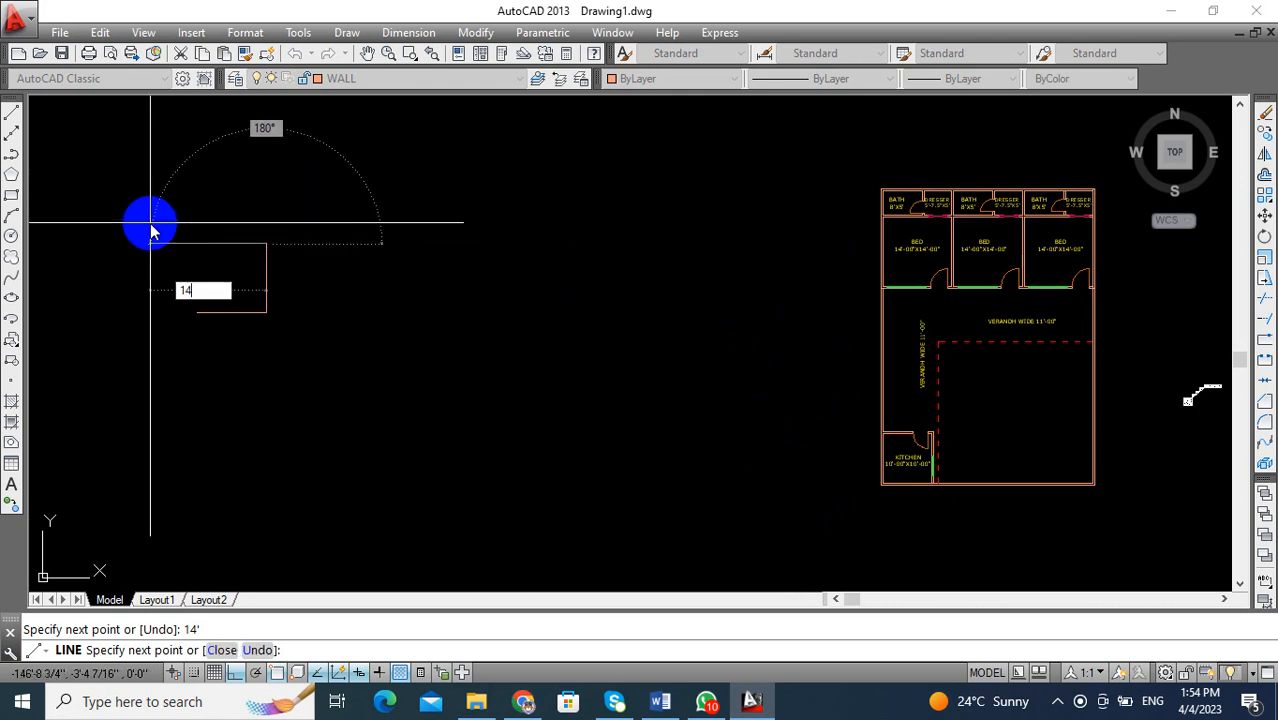
key(Return)
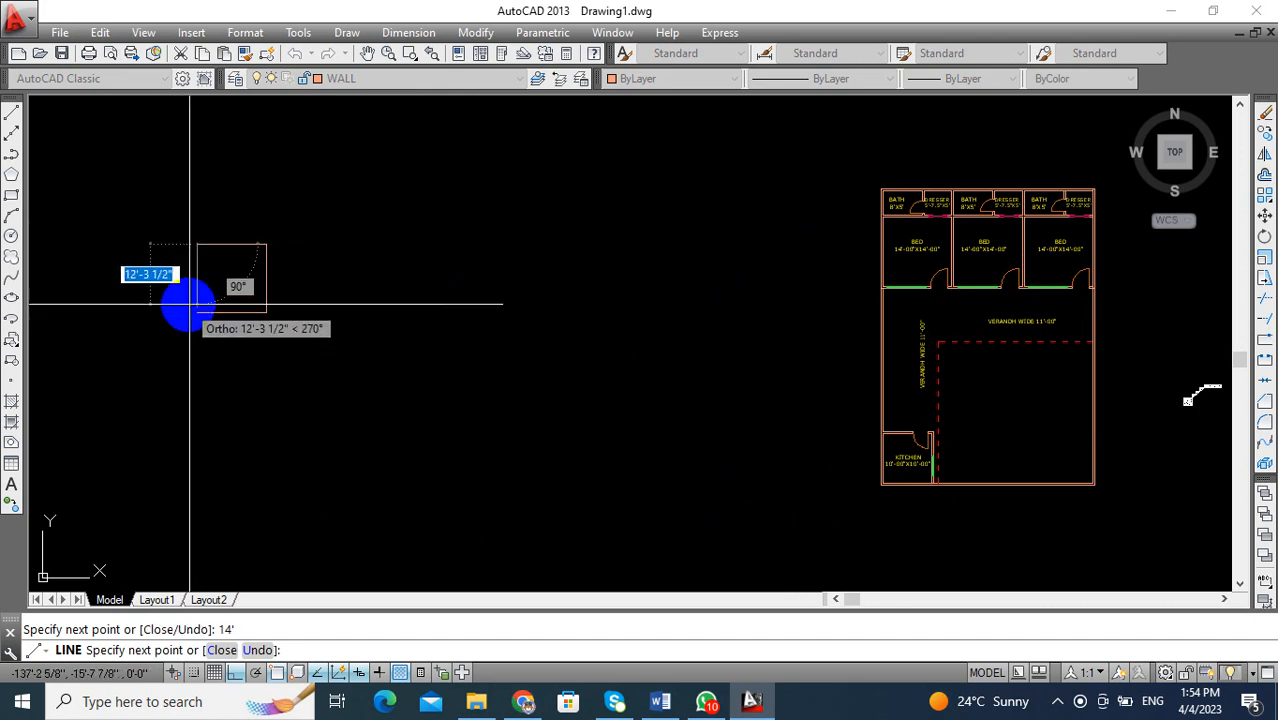
click(197, 313)
key(Return)
scroll(220, 318, up, 3)
middle_drag(342, 320, 451, 379)
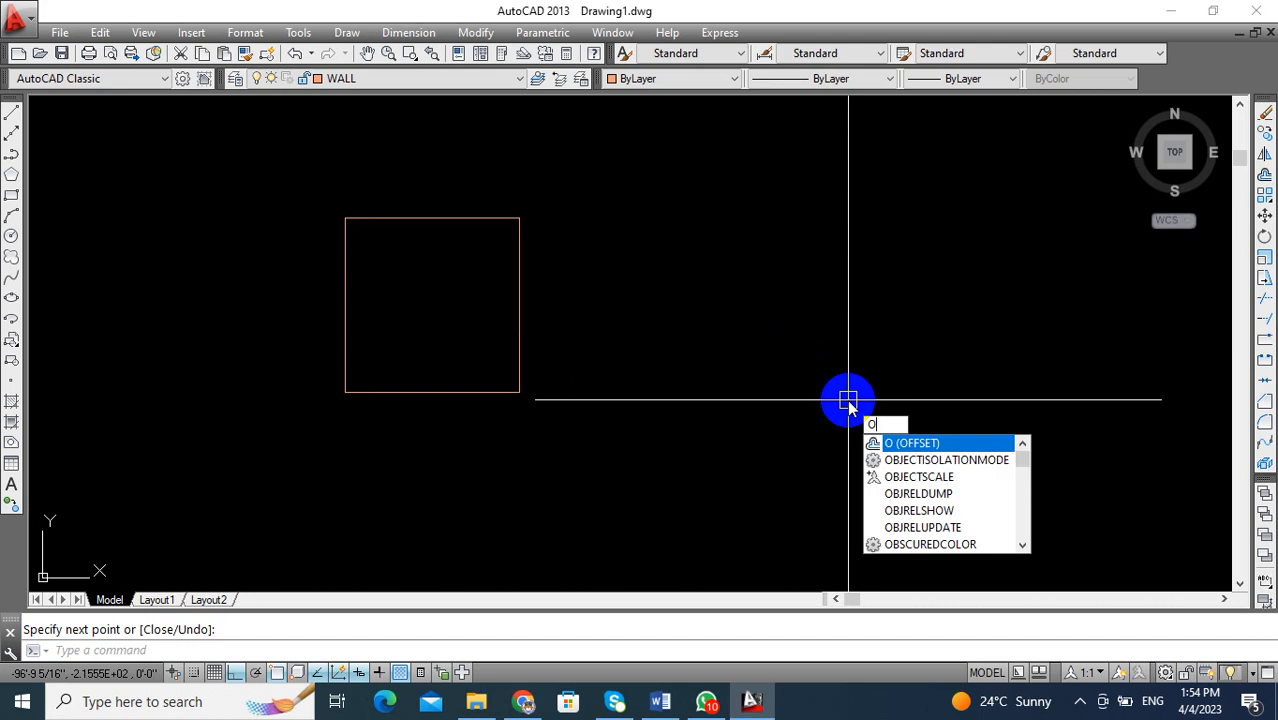
Offset all four sides of the square outward by 4.5 inches to form the wall thickness.
key(Return)
text(4.5)
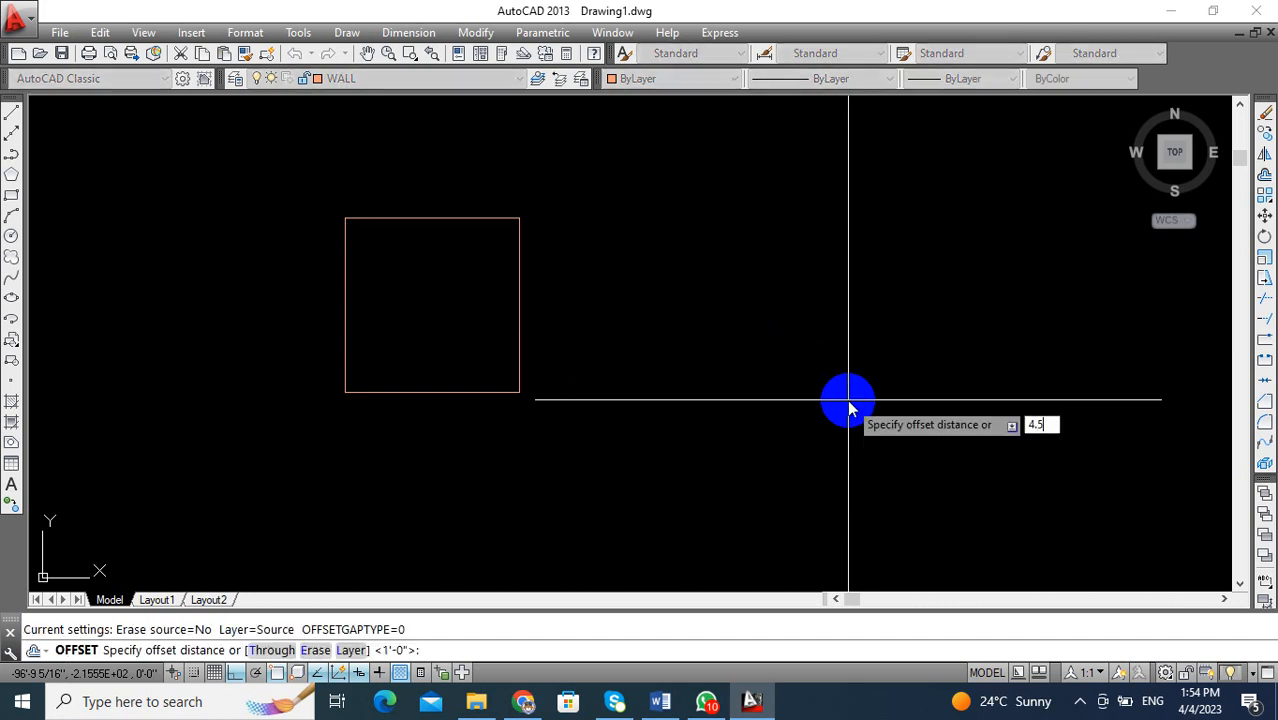
key(Return)
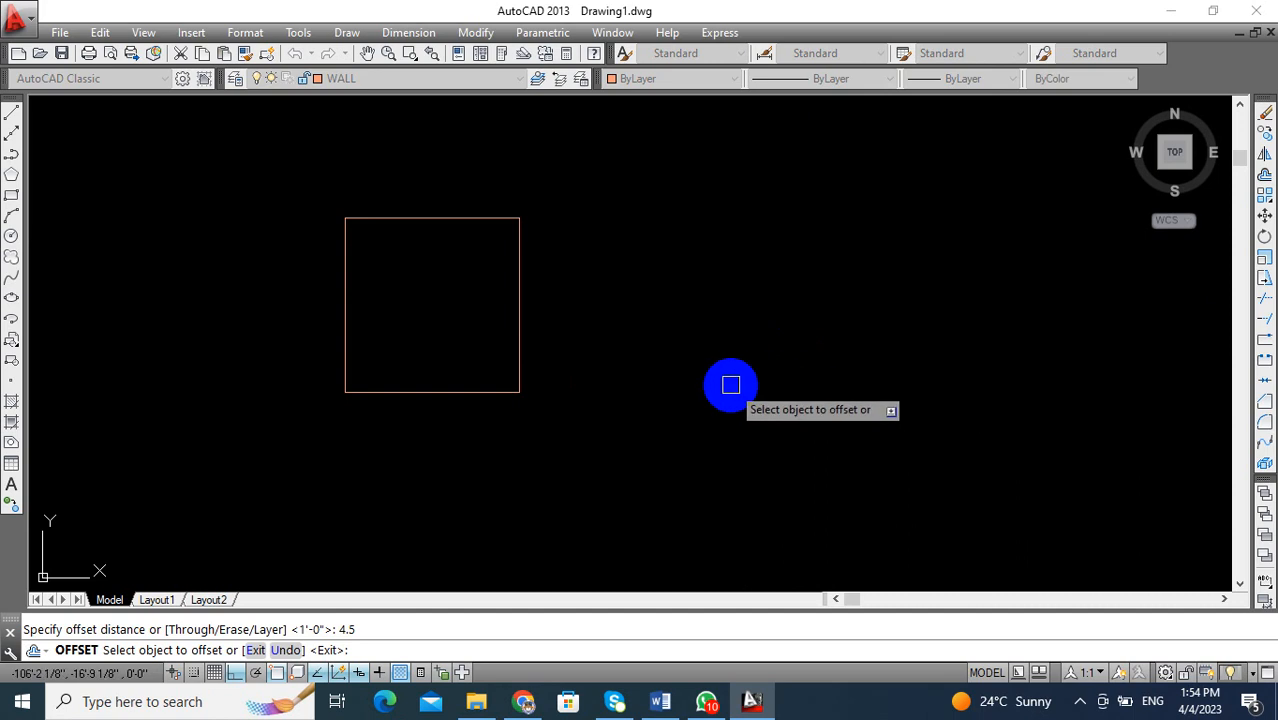
click(414, 219)
click(419, 146)
click(519, 262)
click(570, 275)
click(492, 393)
click(491, 430)
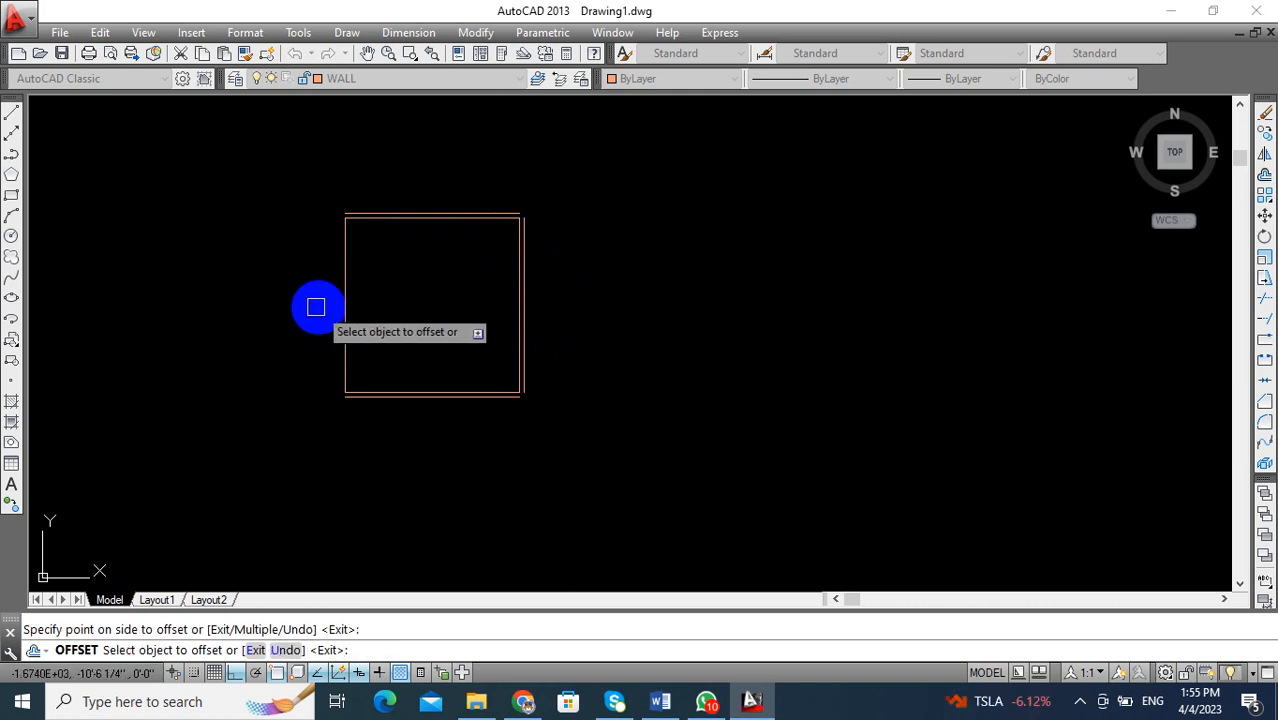
middle_drag(374, 289, 342, 297)
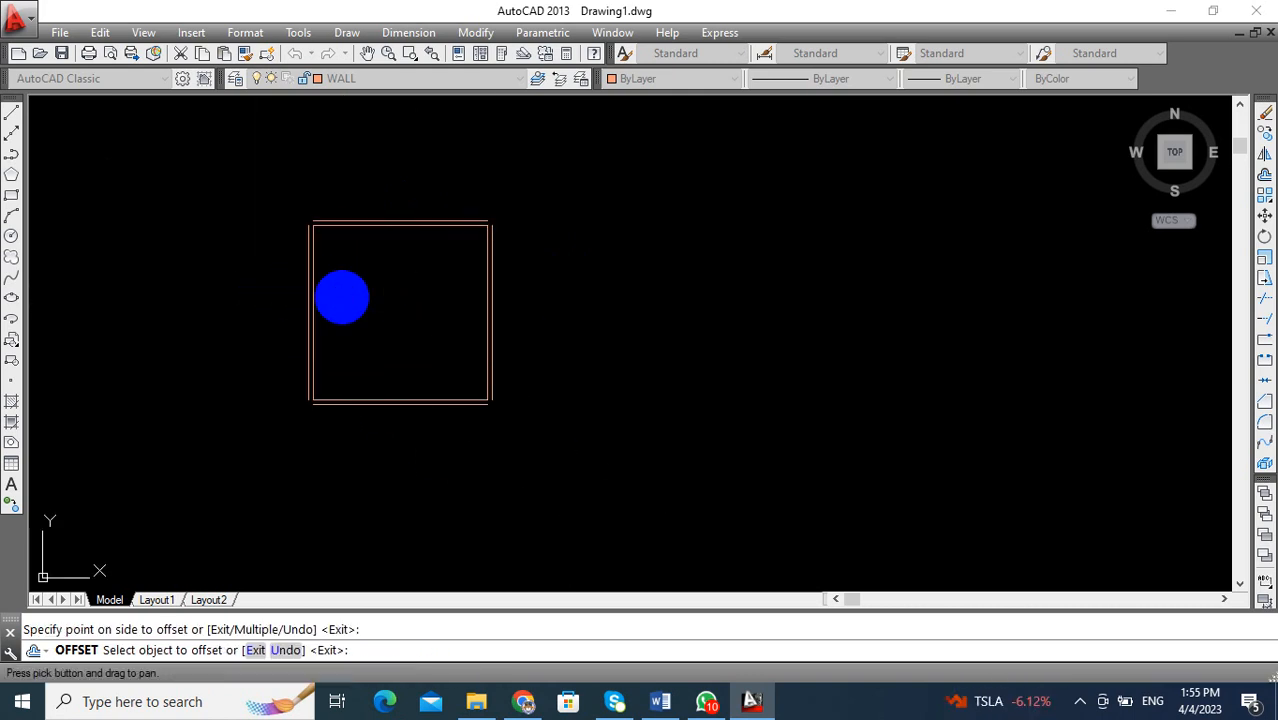
key(Escape)
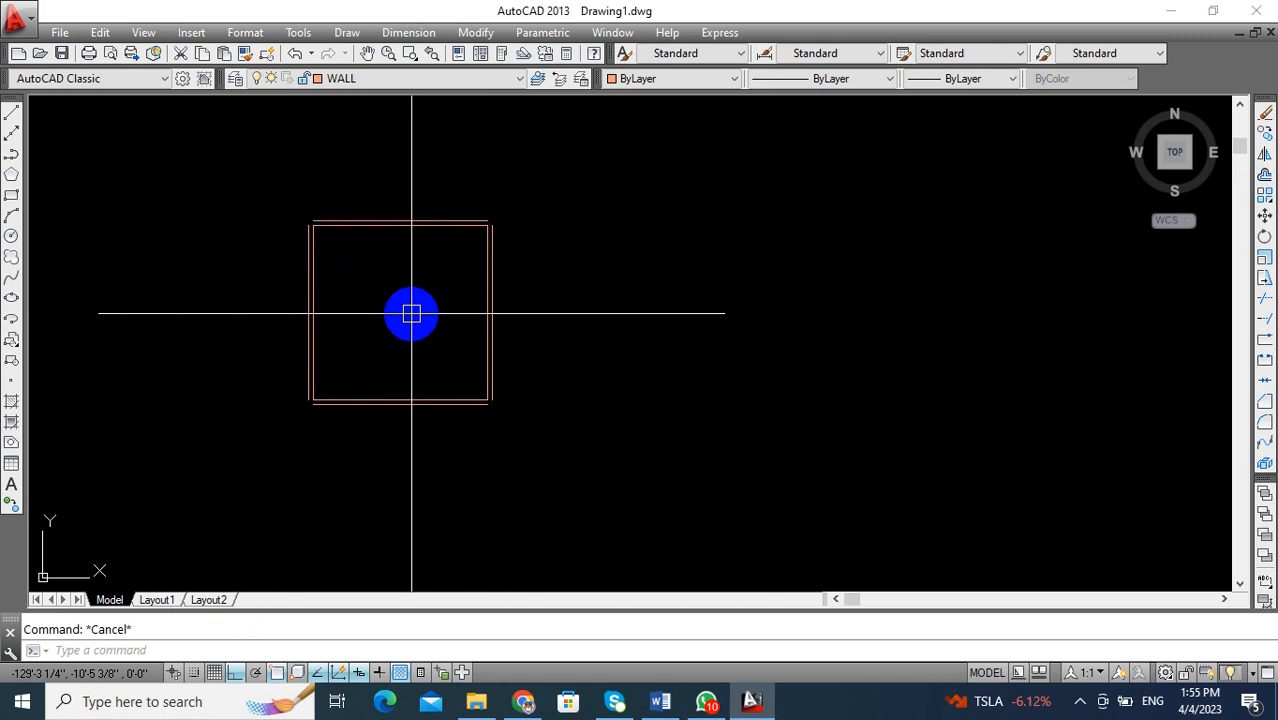
Offset the outer line of the room's upper wall 5' upward for the bath and dresser space.
text(O)
key(Return)
text(5)
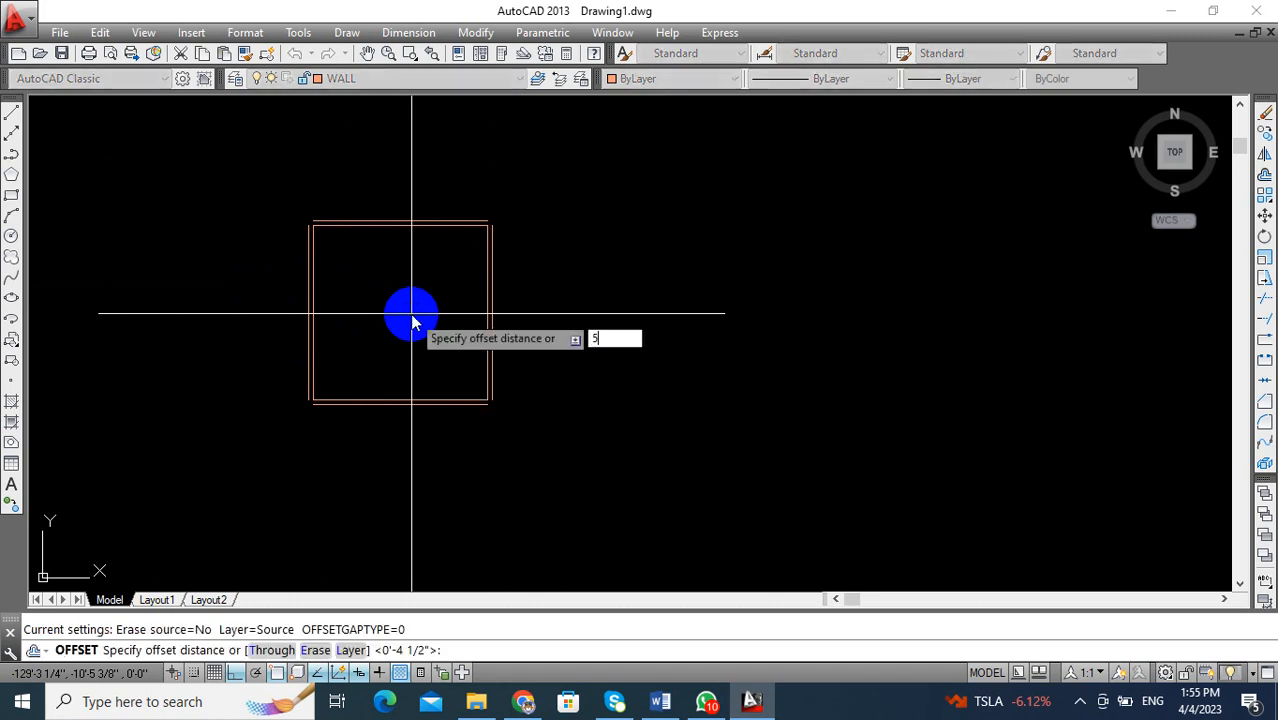
text(')
key(Return)
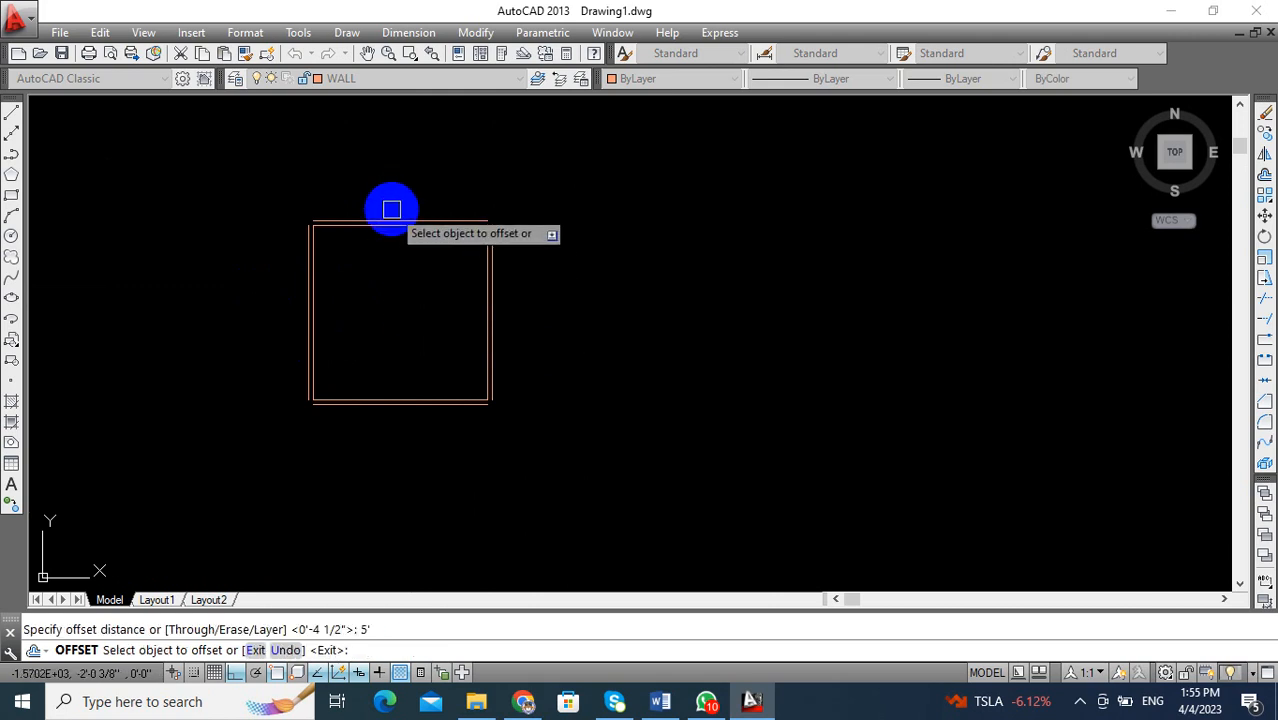
click(391, 219)
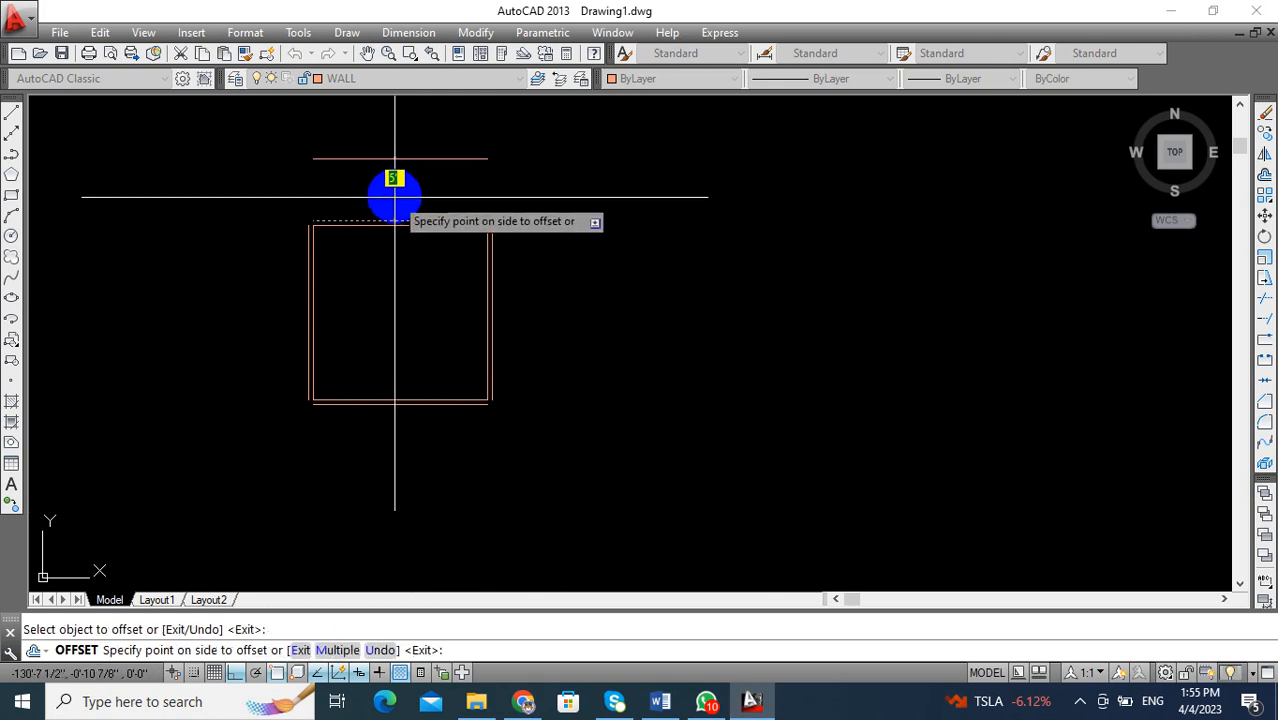
click(403, 195)
middle_drag(404, 195, 331, 251)
middle_drag(482, 285, 316, 305)
key(Escape)
Examine the reference floor plan beside the new room and return to the new walls.
middle_drag(562, 302, 411, 302)
middle_drag(960, 351, 652, 408)
scroll(657, 411, down, 2)
mouse_move(892, 367)
middle_down()
mouse_move(630, 362)
mouse_move(665, 251)
middle_up()
scroll(930, 330, up, 5)
scroll(622, 335, down, 4)
scroll(665, 251, down, 4)
middle_drag(496, 334, 727, 306)
scroll(247, 295, up, 2)
scroll(247, 295, up, 2)
middle_drag(247, 295, 568, 337)
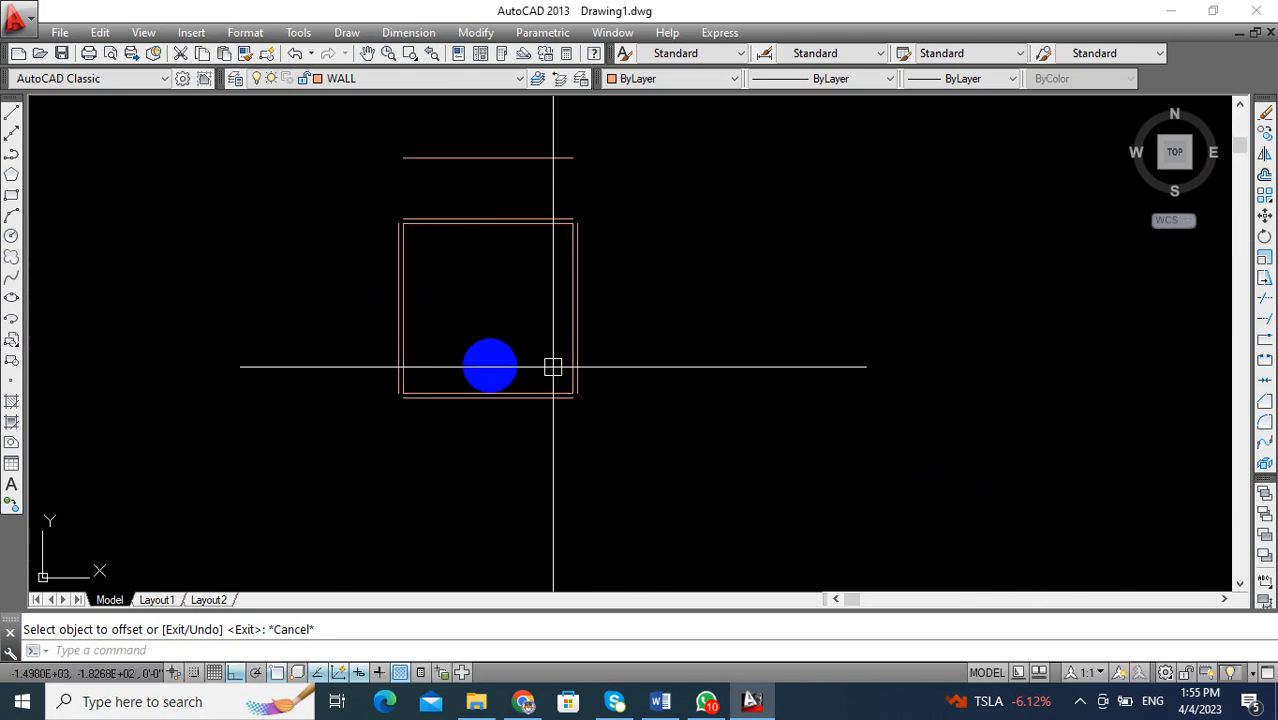
Offset the uppermost wall line 4.5 inches upward to give that wall its thickness.
key(Escape)
text(o)
key(Return)
text(4.5)
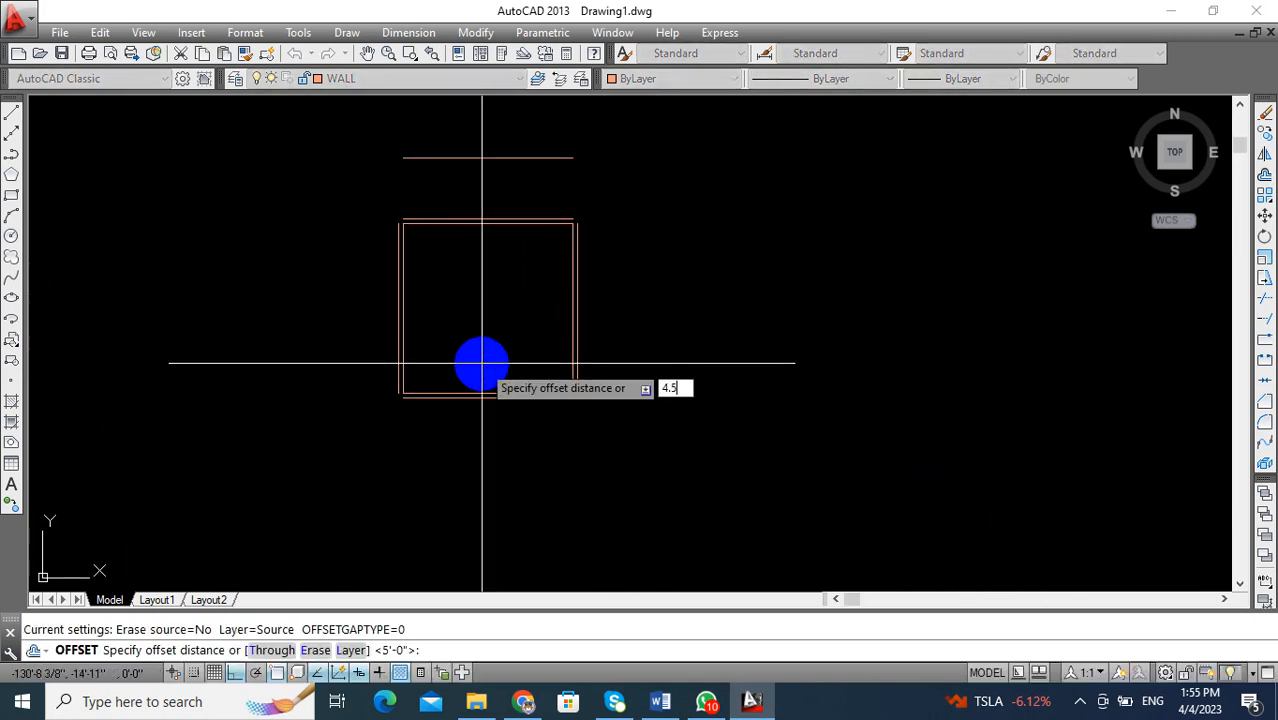
key(Return)
click(488, 157)
click(487, 112)
mouse_move(514, 193)
middle_down()
mouse_move(470, 178)
mouse_move(512, 212)
middle_up()
key(Escape)
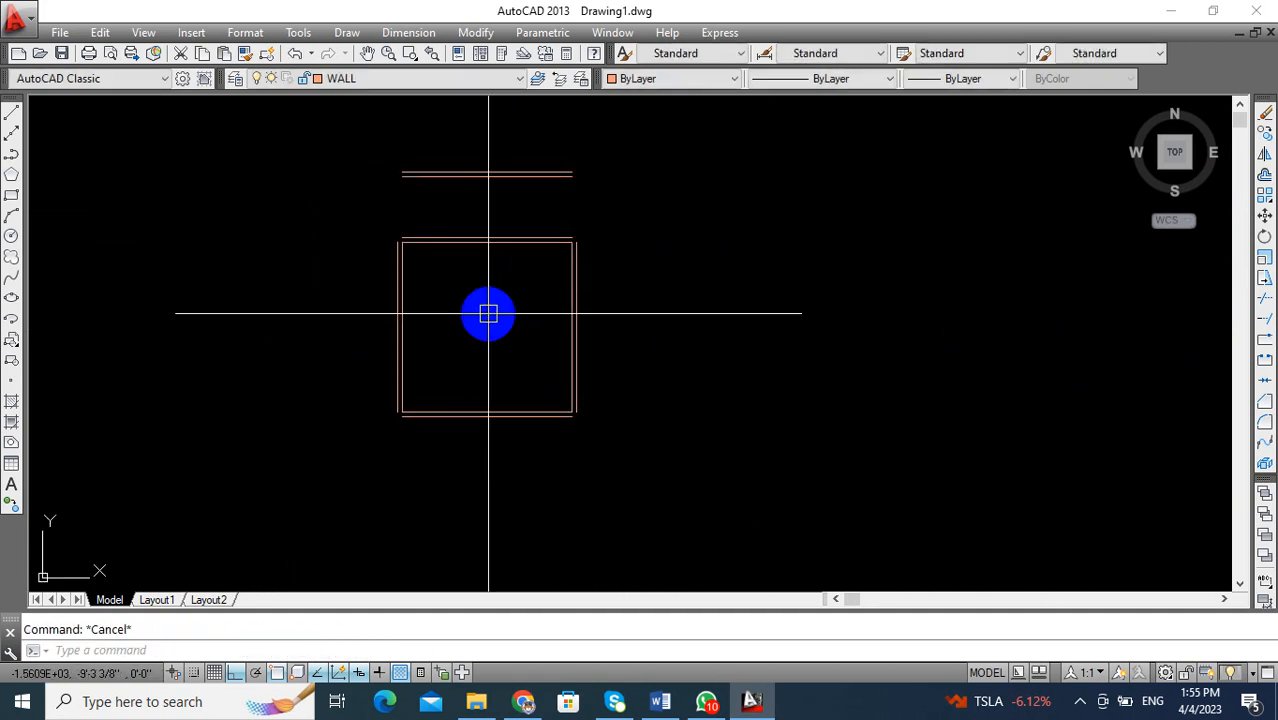
Join the outer left and right wall lines to the uppermost line with zero-distance Chamfer corners.
scroll(450, 340, up, 3)
middle_drag(478, 388, 463, 386)
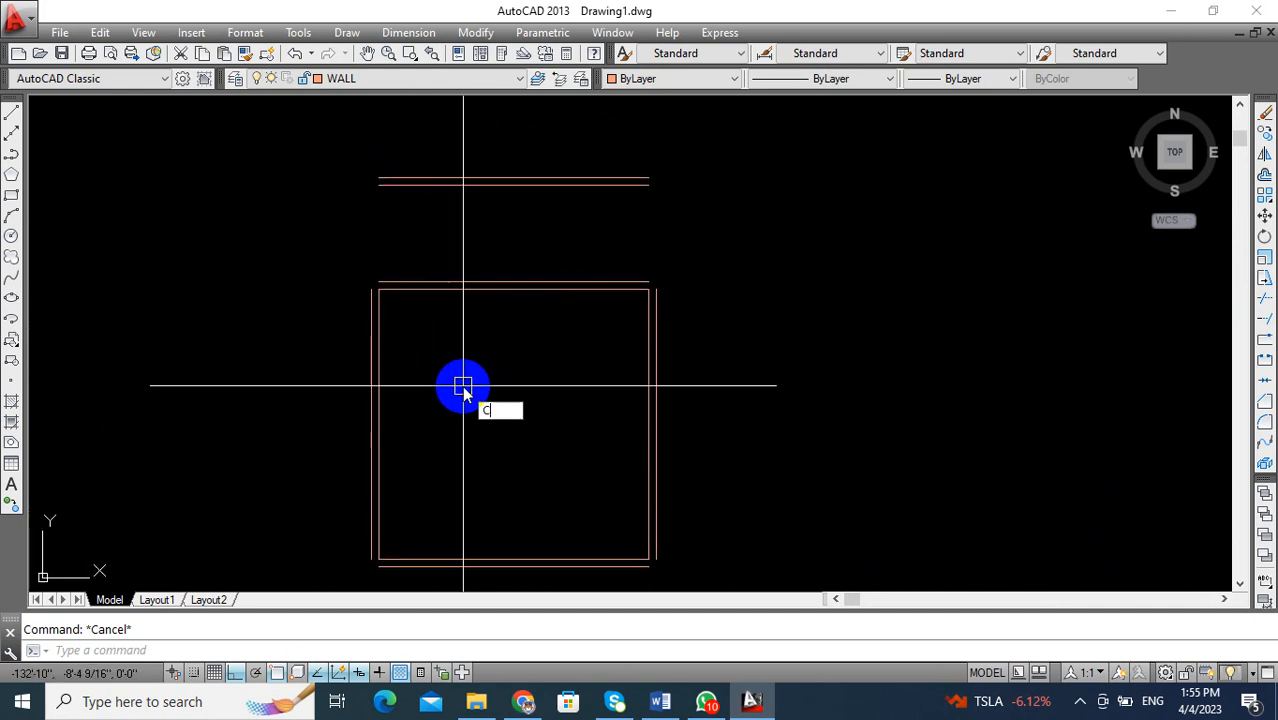
text(A)
key(Return)
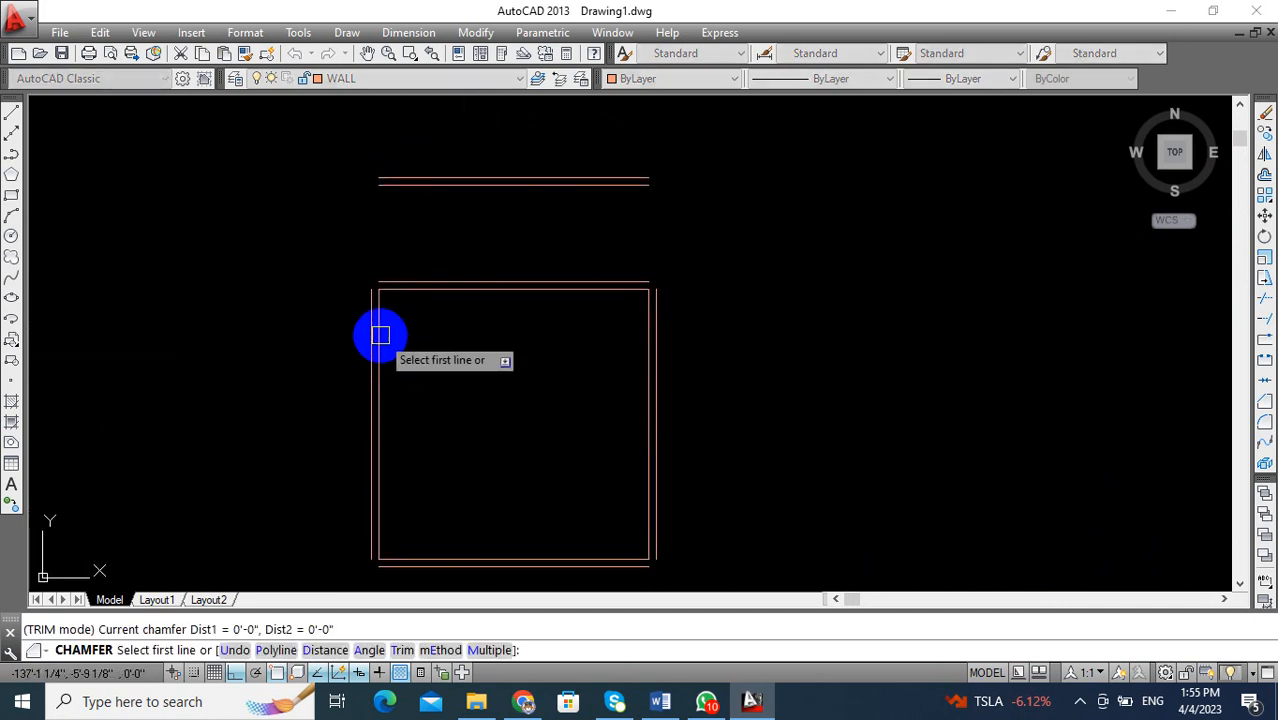
click(366, 327)
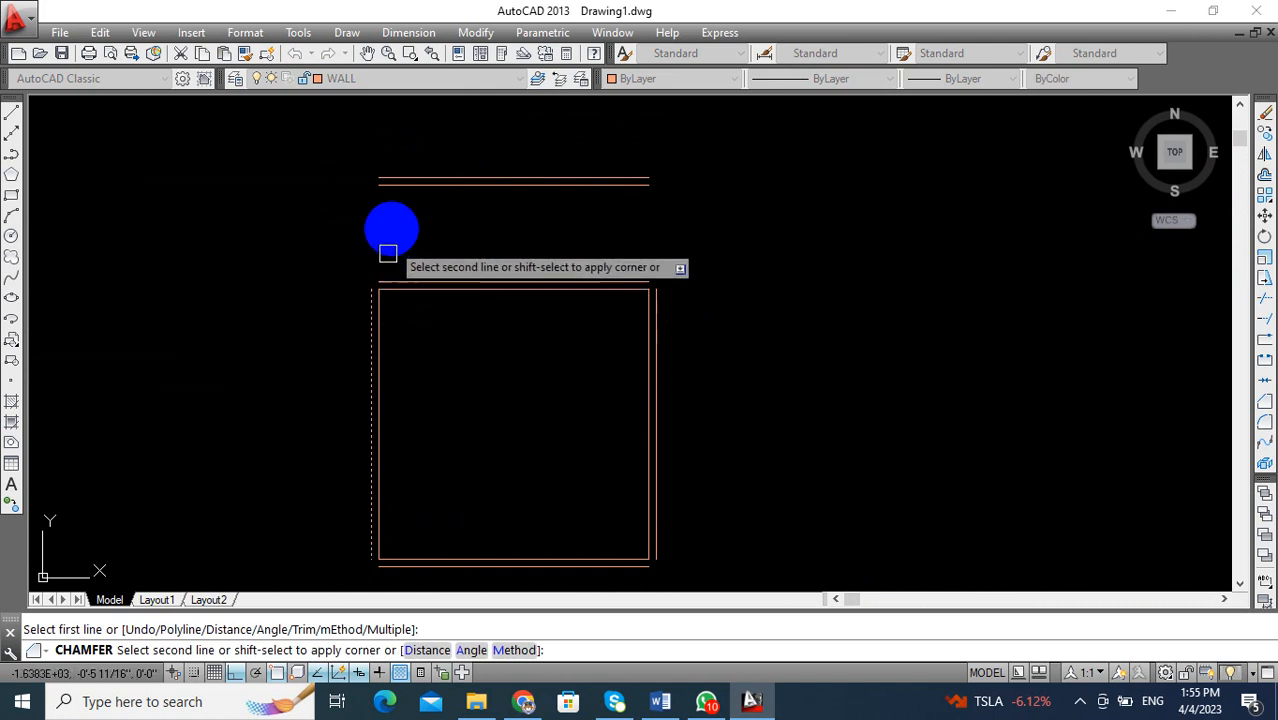
click(391, 180)
middle_drag(535, 322, 487, 299)
key(Return)
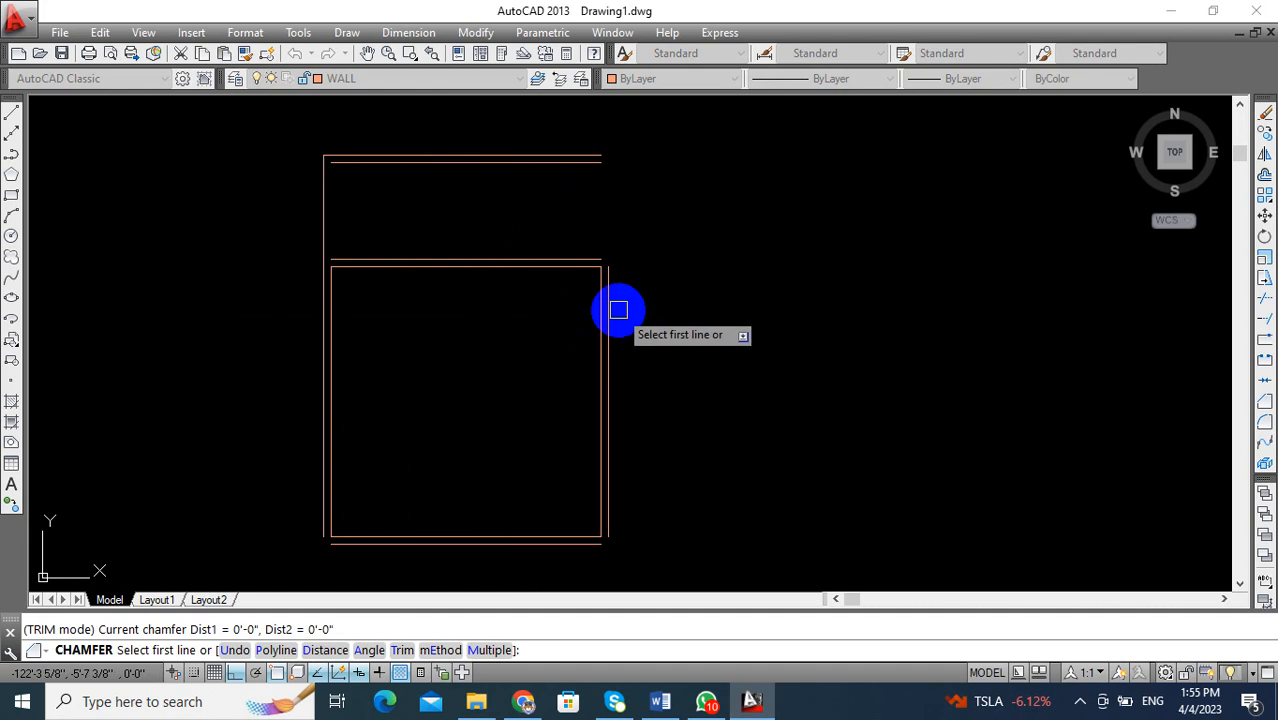
click(611, 305)
click(591, 157)
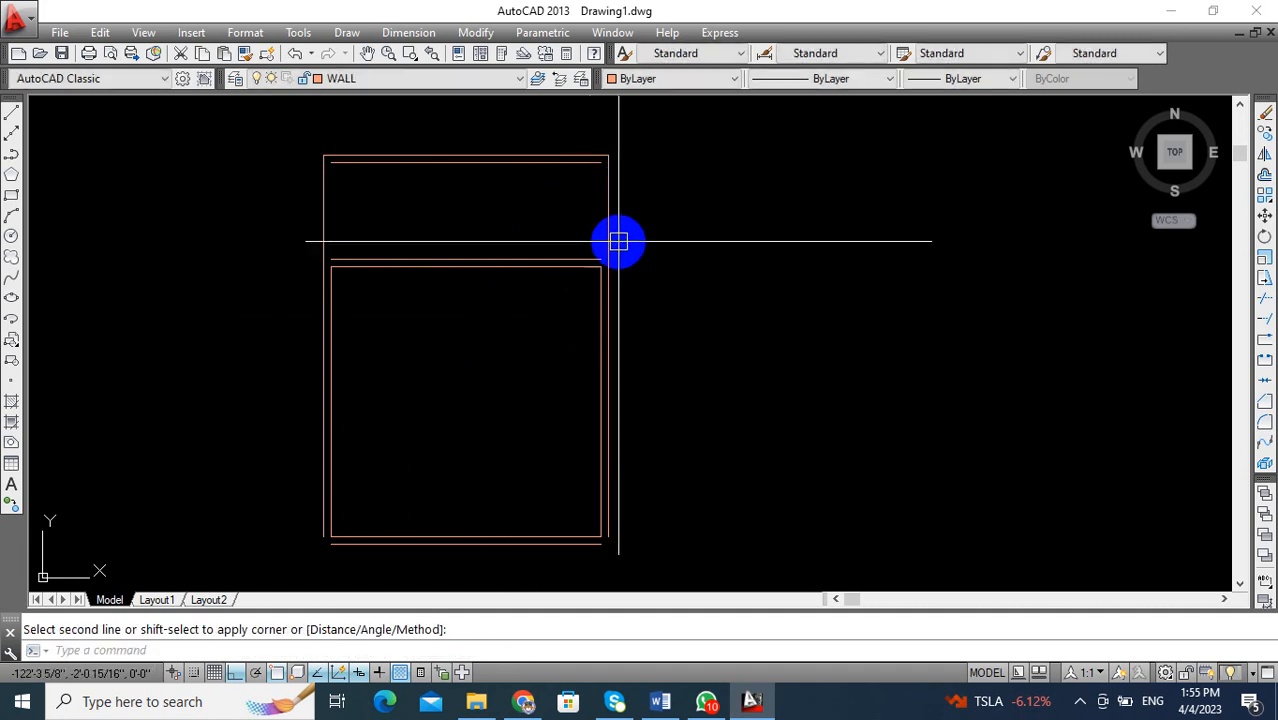
Chamfer the inner side wall lines with the inner line of the uppermost wall to close both inner corners.
middle_drag(624, 258, 604, 241)
key(Return)
click(578, 286)
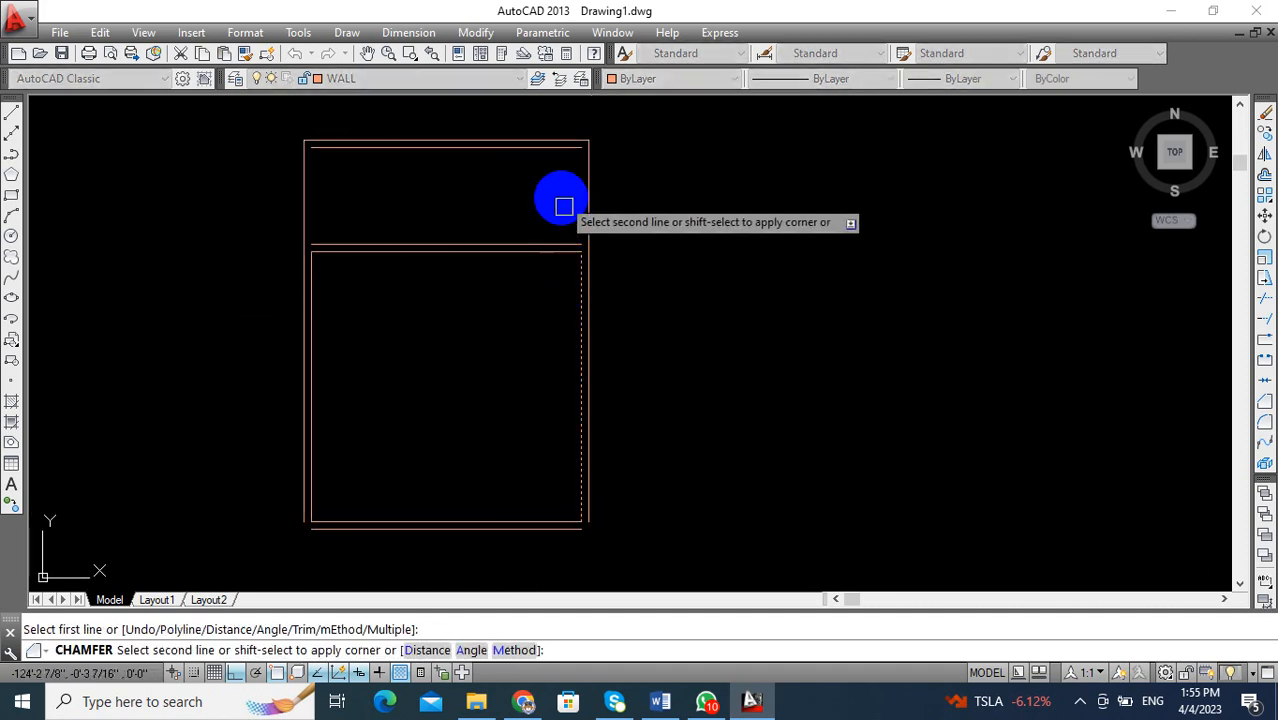
click(554, 153)
click(415, 290)
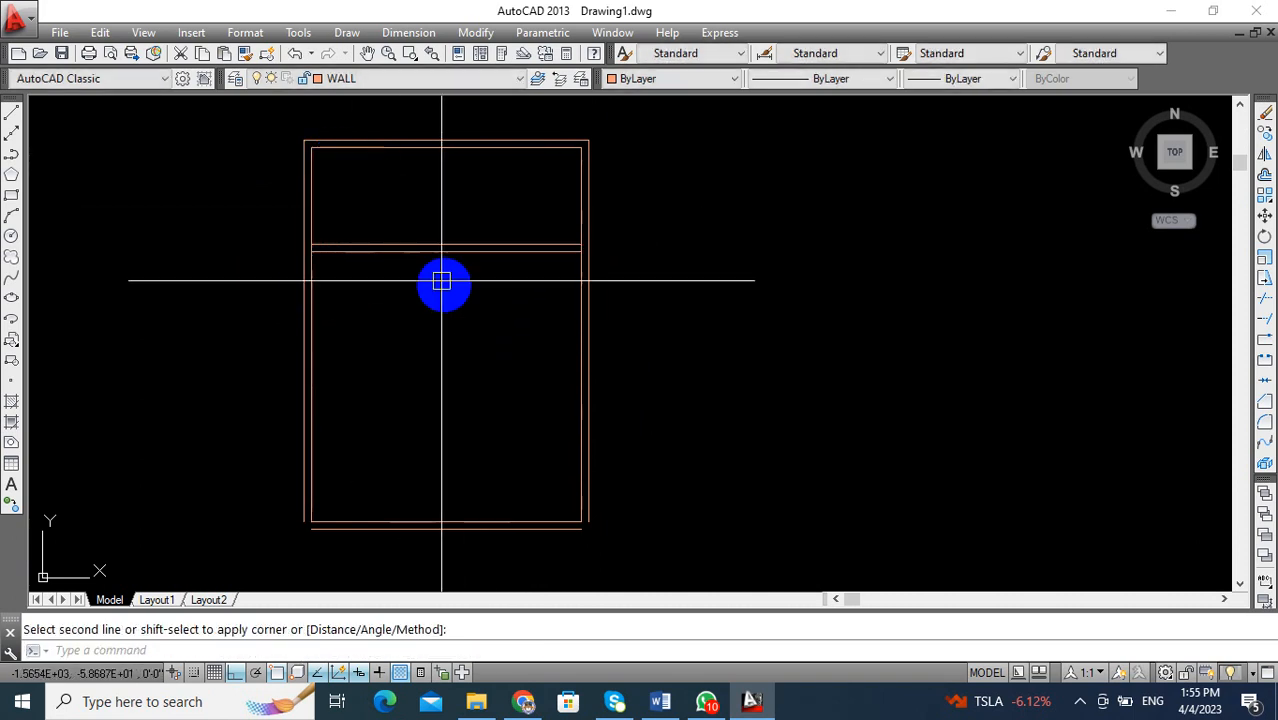
Close both lower outer corners of the bedroom by chamfering the outer side wall lines with the outer lower line.
middle_drag(442, 282, 465, 271)
middle_drag(491, 419, 499, 390)
key(space)
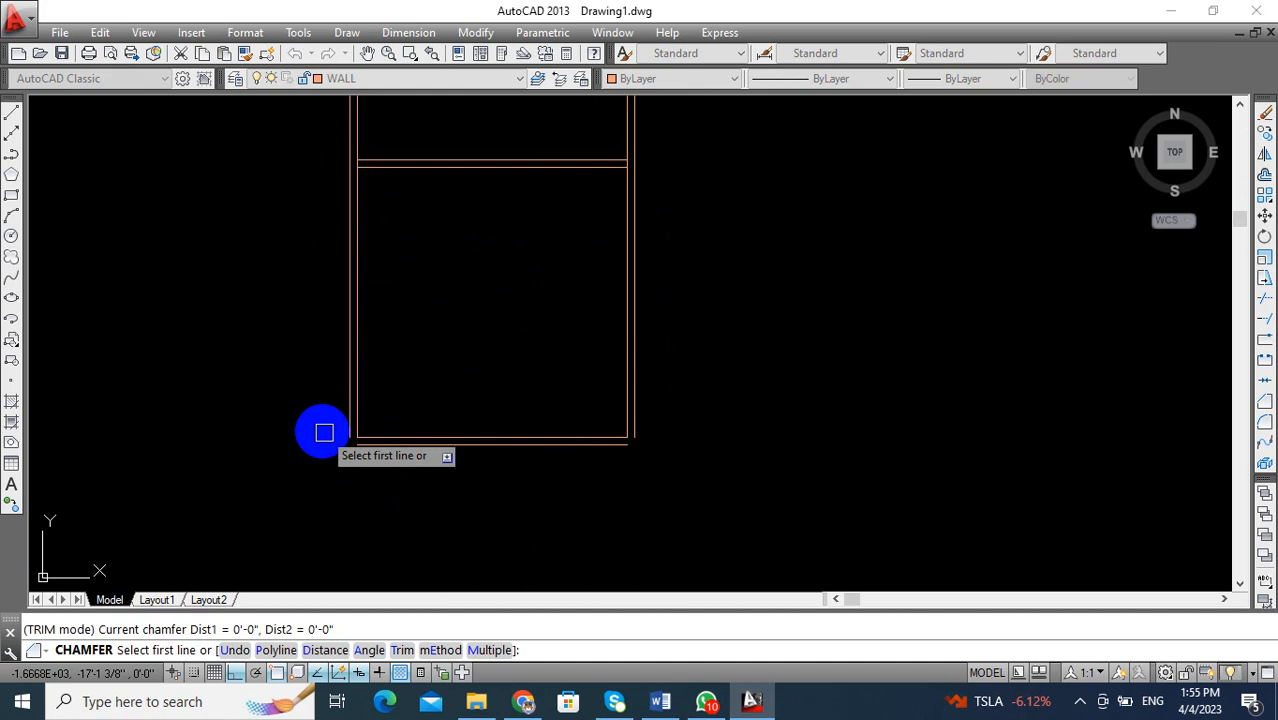
click(345, 404)
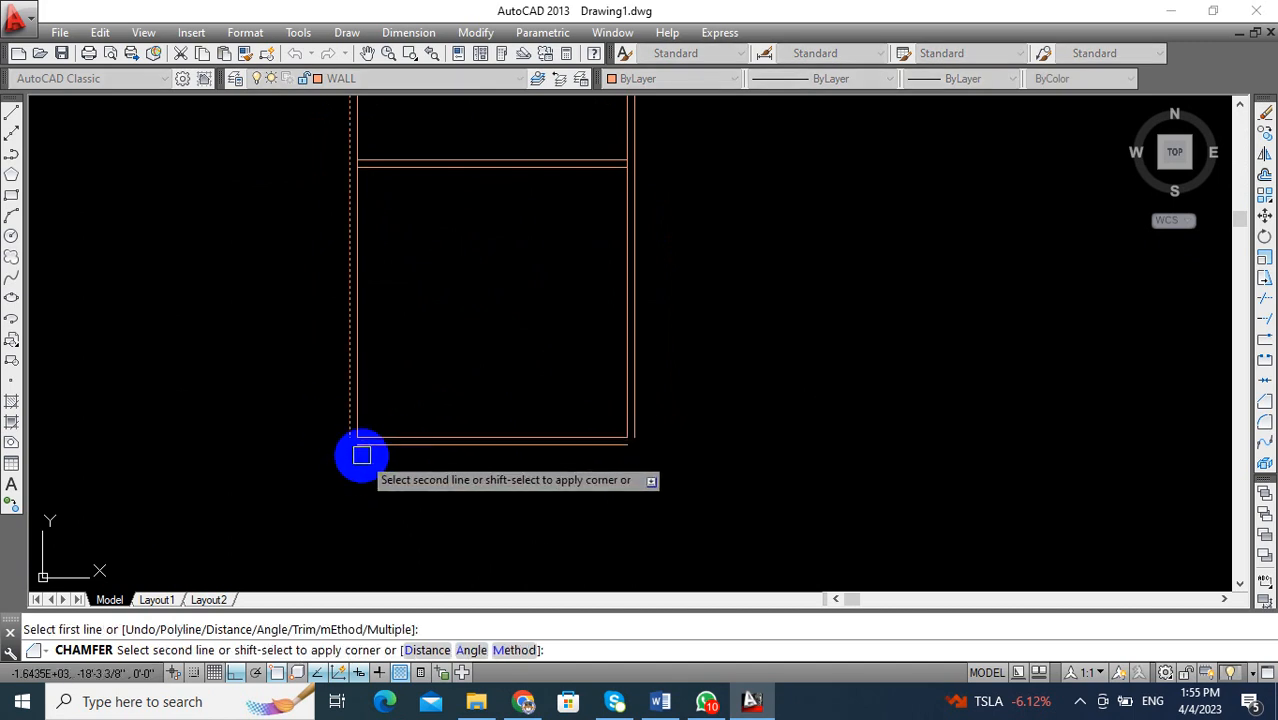
click(362, 446)
text(BN)
key(space)
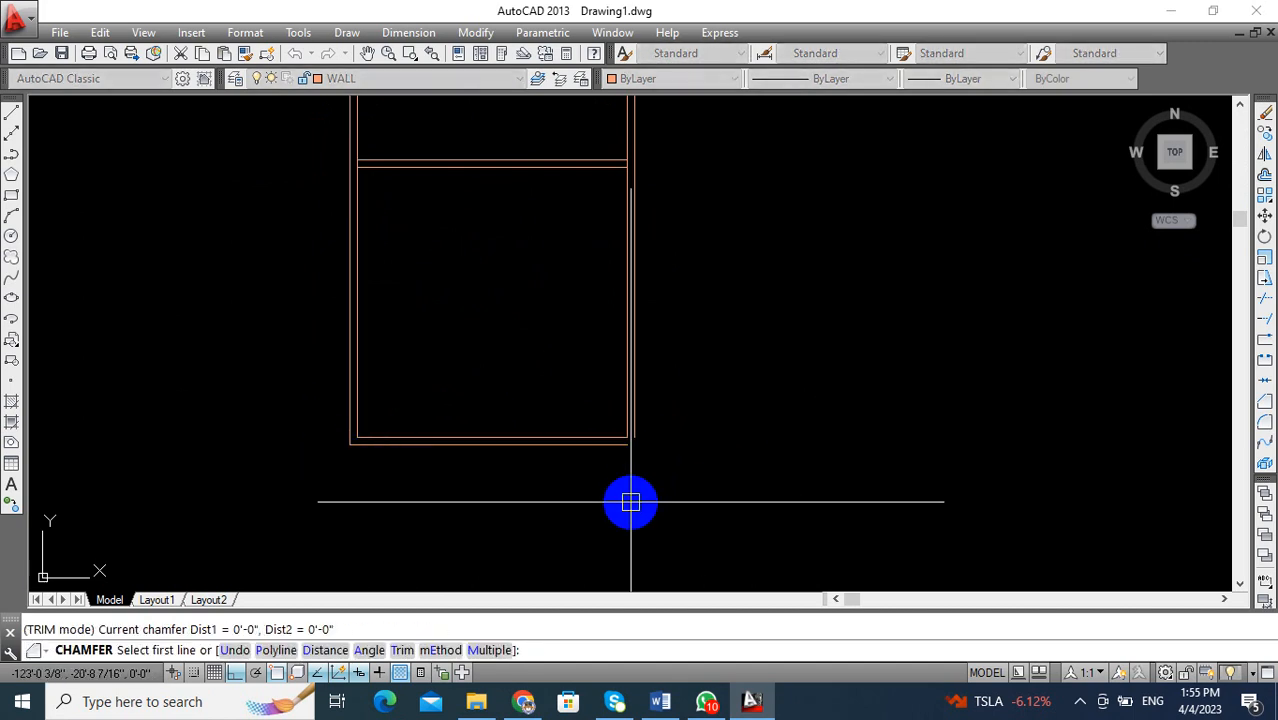
key(Escape)
key(space)
click(618, 445)
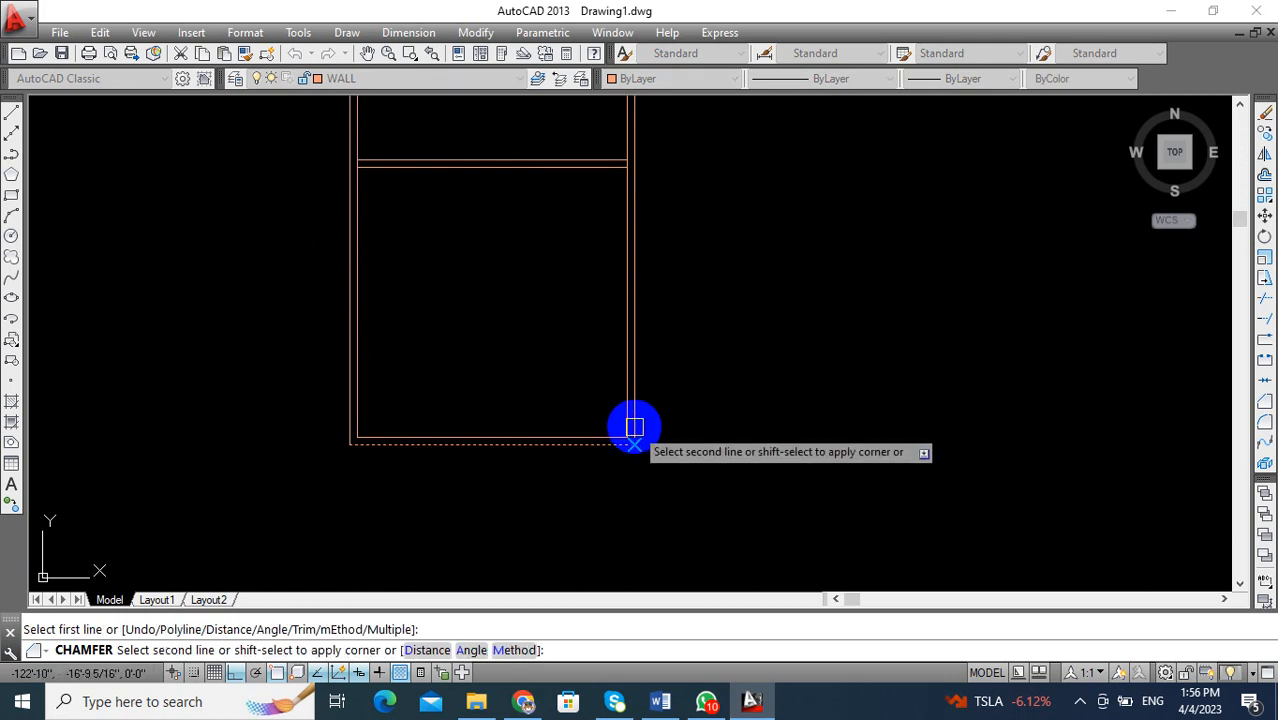
click(633, 418)
mouse_move(630, 445)
middle_down()
mouse_move(611, 471)
mouse_move(630, 519)
middle_up()
key(Escape)
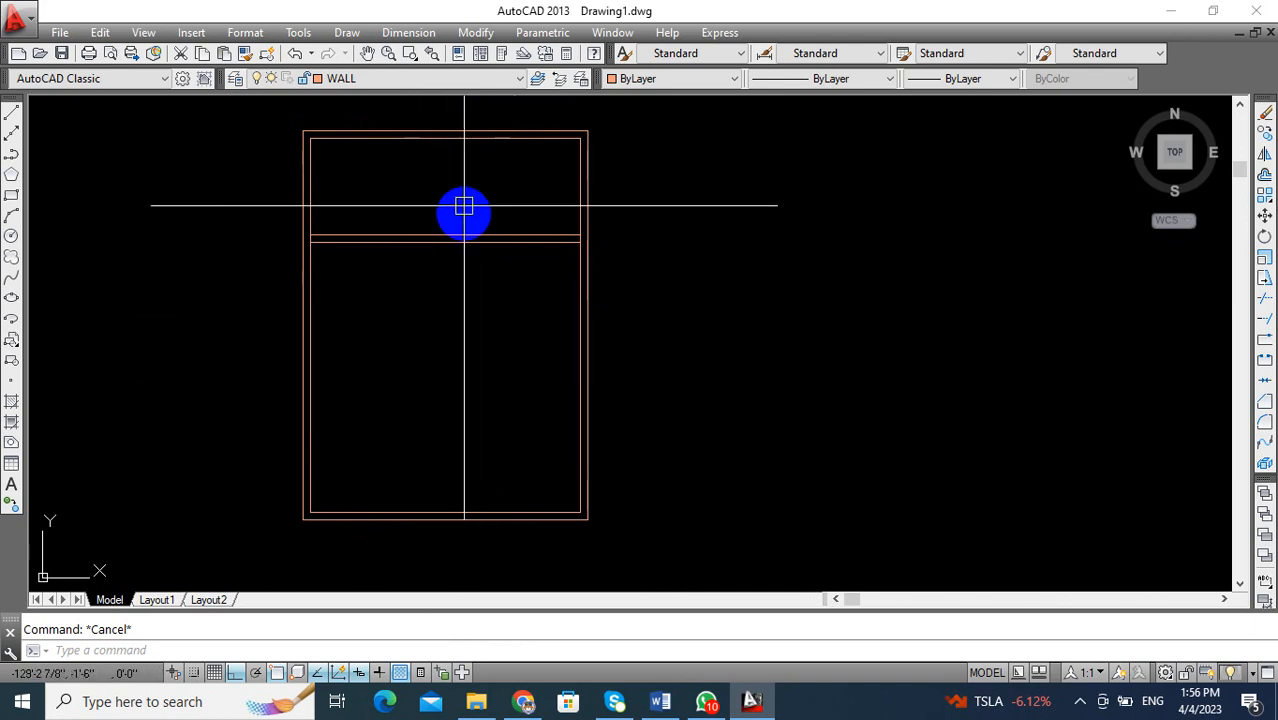
Draw a line from the bedroom's lower-right inner corner 9 inches left and then straight down across the lower wall.
mouse_move(451, 373)
middle_down()
mouse_move(459, 349)
mouse_move(478, 361)
middle_up()
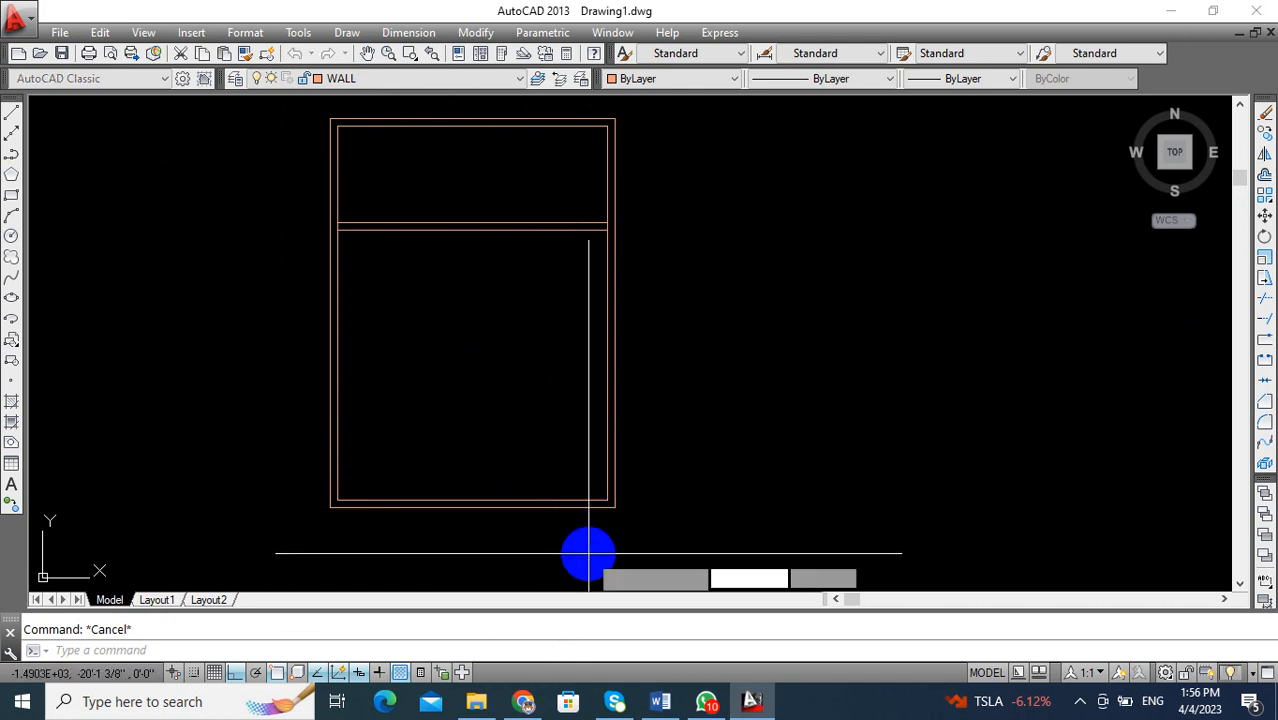
key(l)
key(Return)
scroll(588, 553, up, 5)
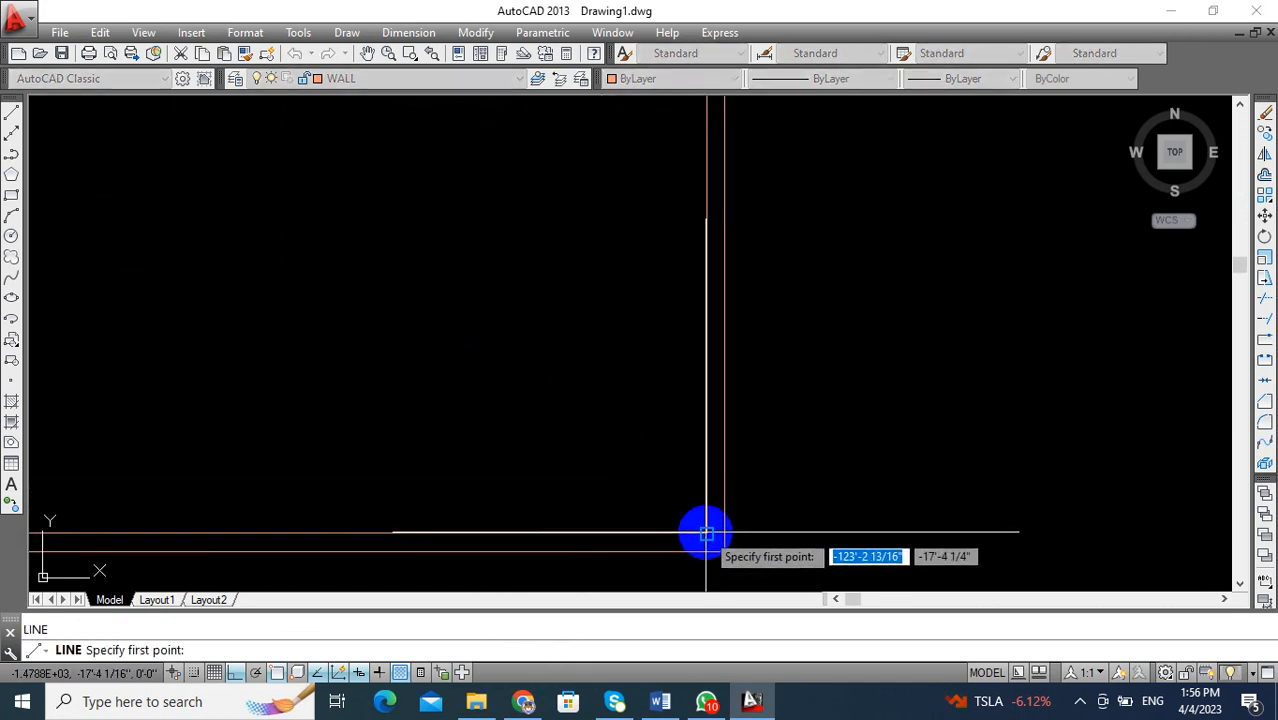
click(706, 533)
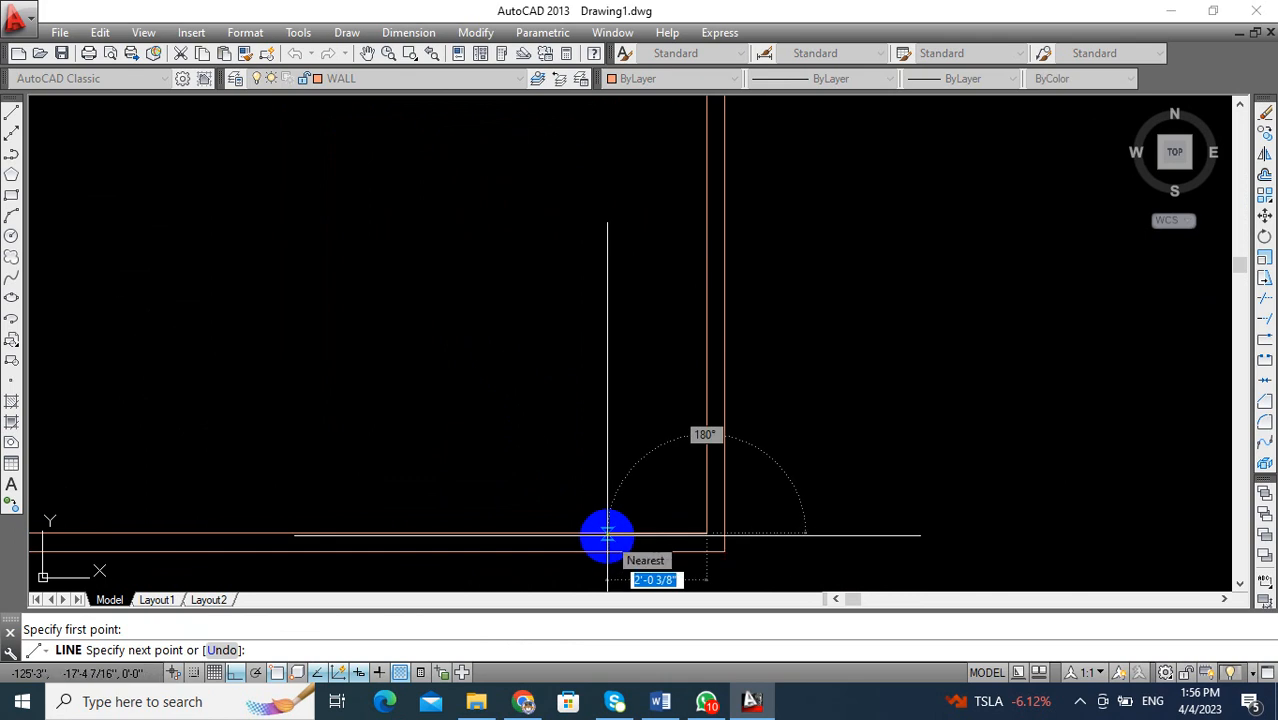
key(Return)
scroll(603, 531, down, 5)
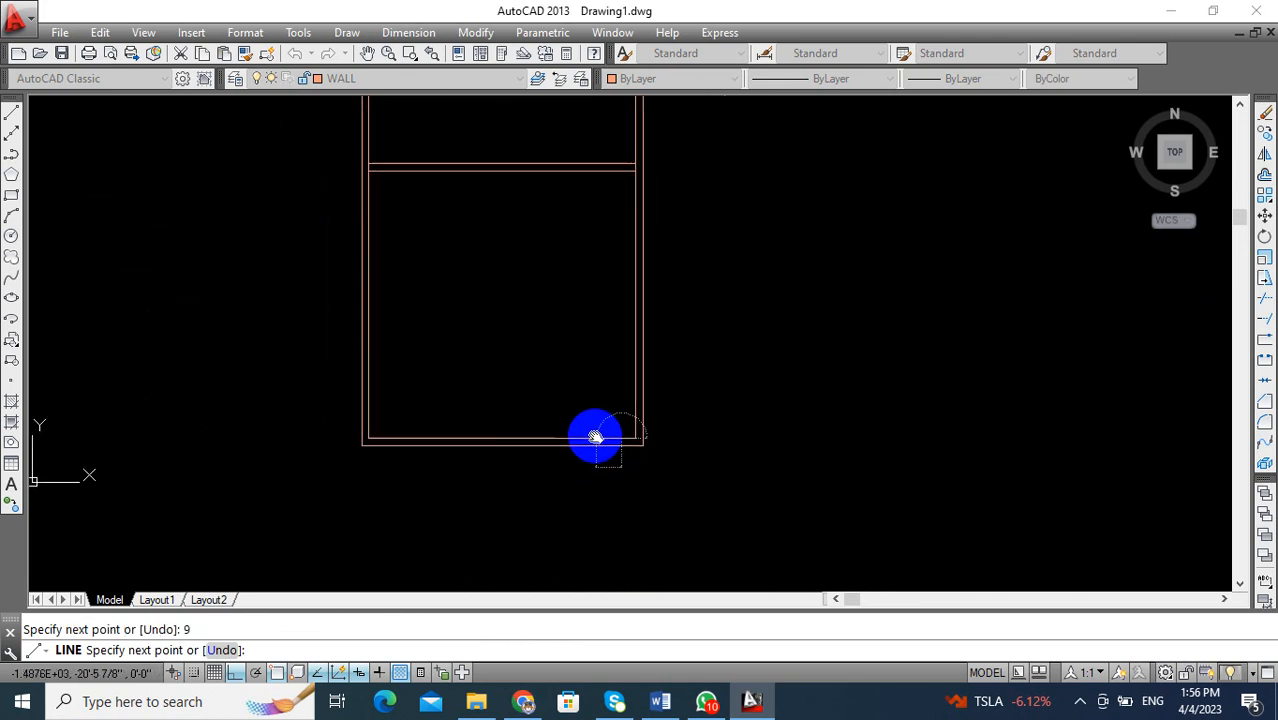
click(617, 518)
key(Return)
middle_drag(801, 477, 790, 444)
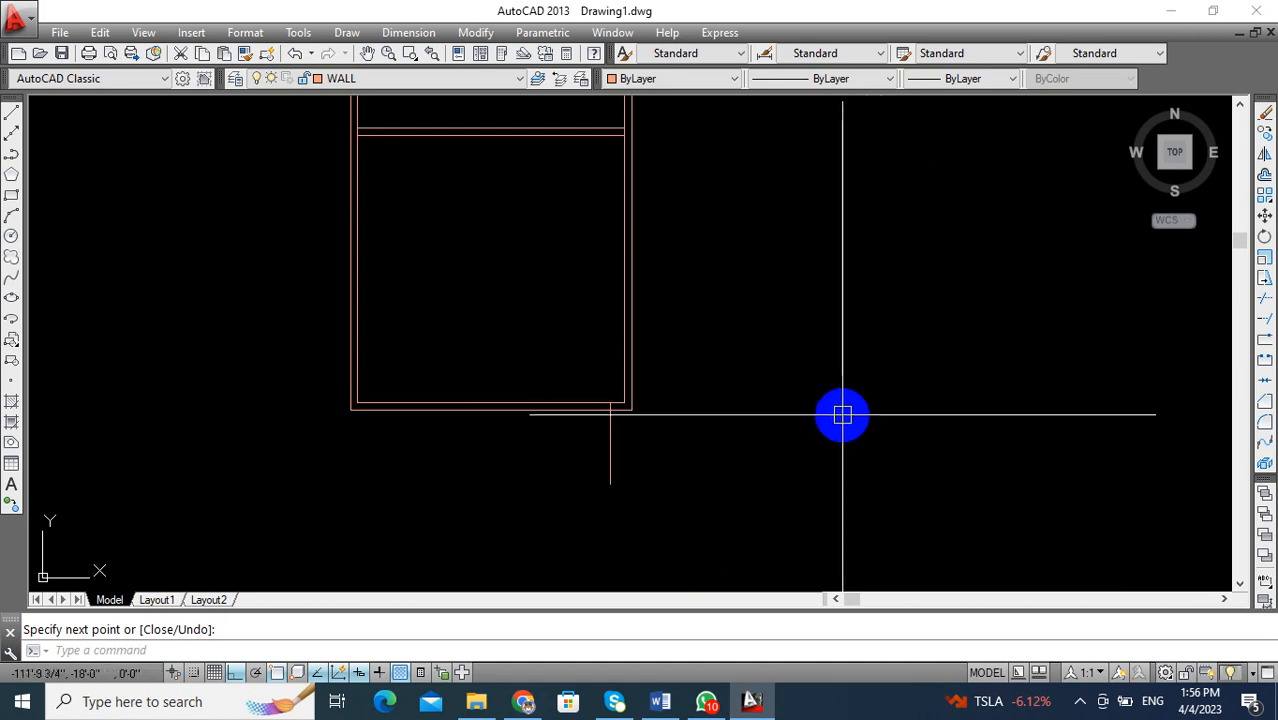
Offset the vertical door jamb line 3.5' to the left across the bedroom's lower wall.
text(O)
key(Return)
text(3.)
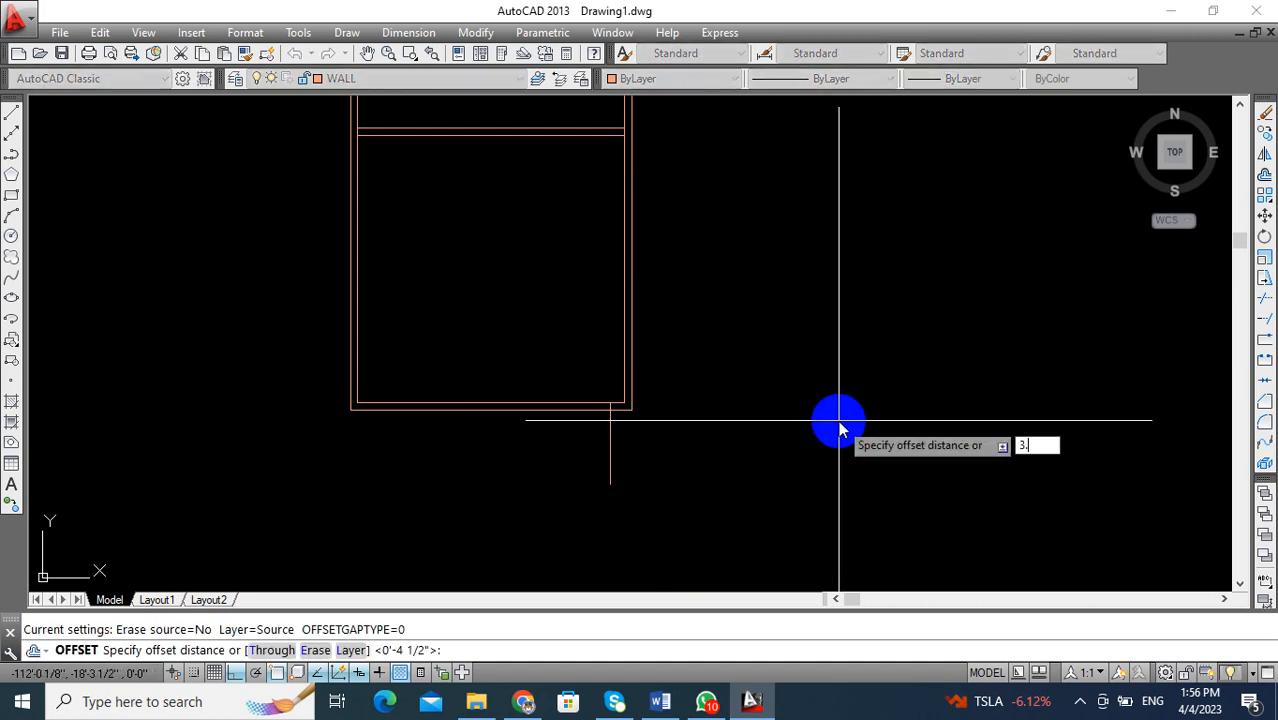
text(5)
key(Return)
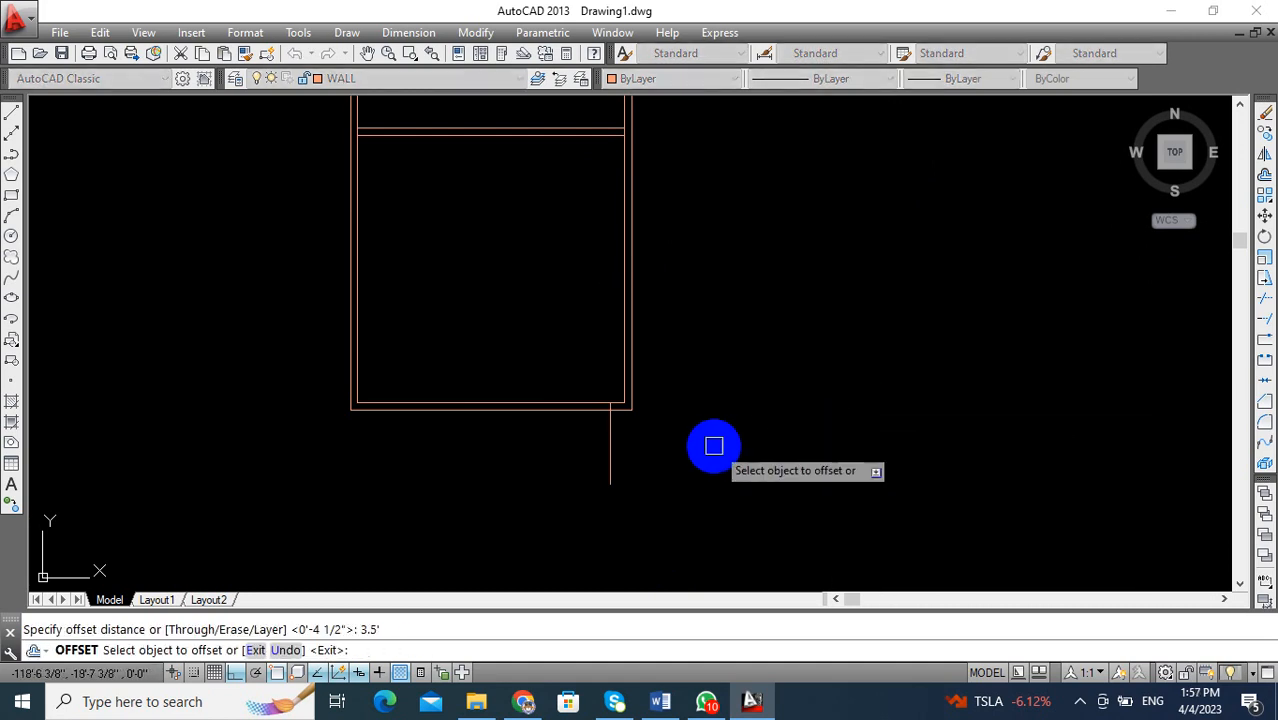
click(608, 447)
click(542, 451)
key(Escape)
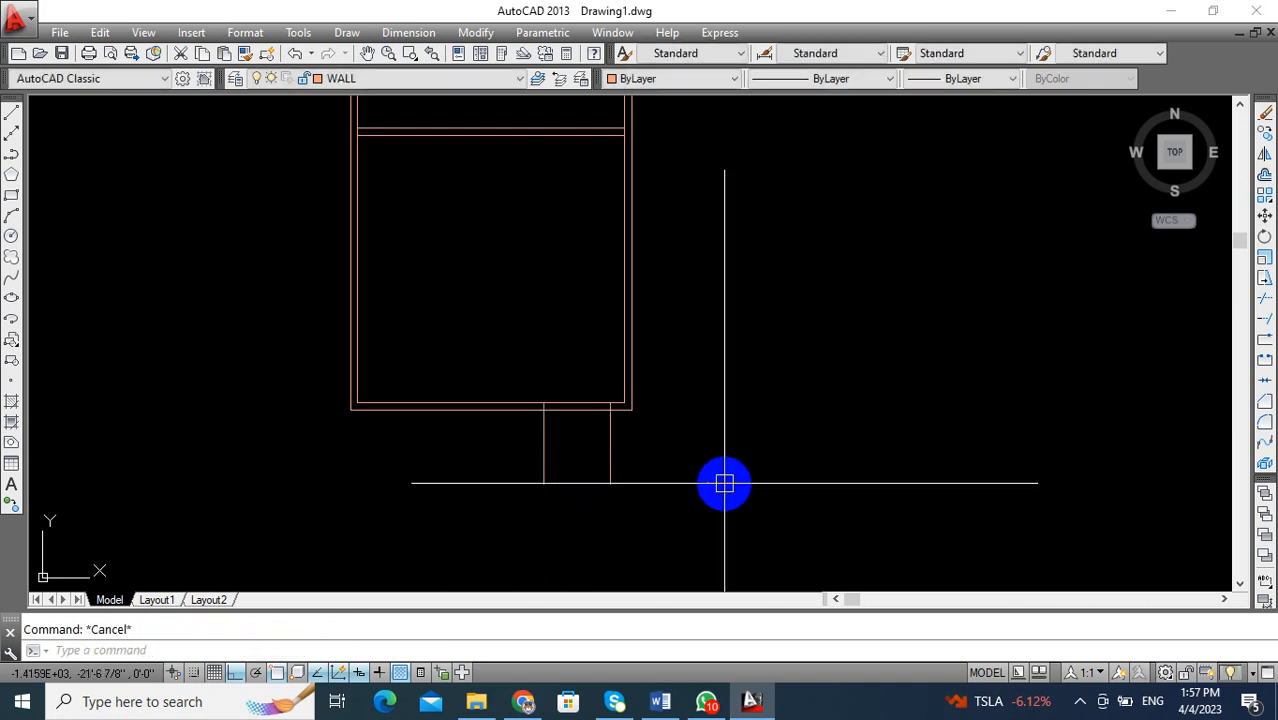
Trim the lower wall lines between the two jambs and the jamb ends extending below the wall.
text(TR)
key(Return)
key(Return)
click(582, 442)
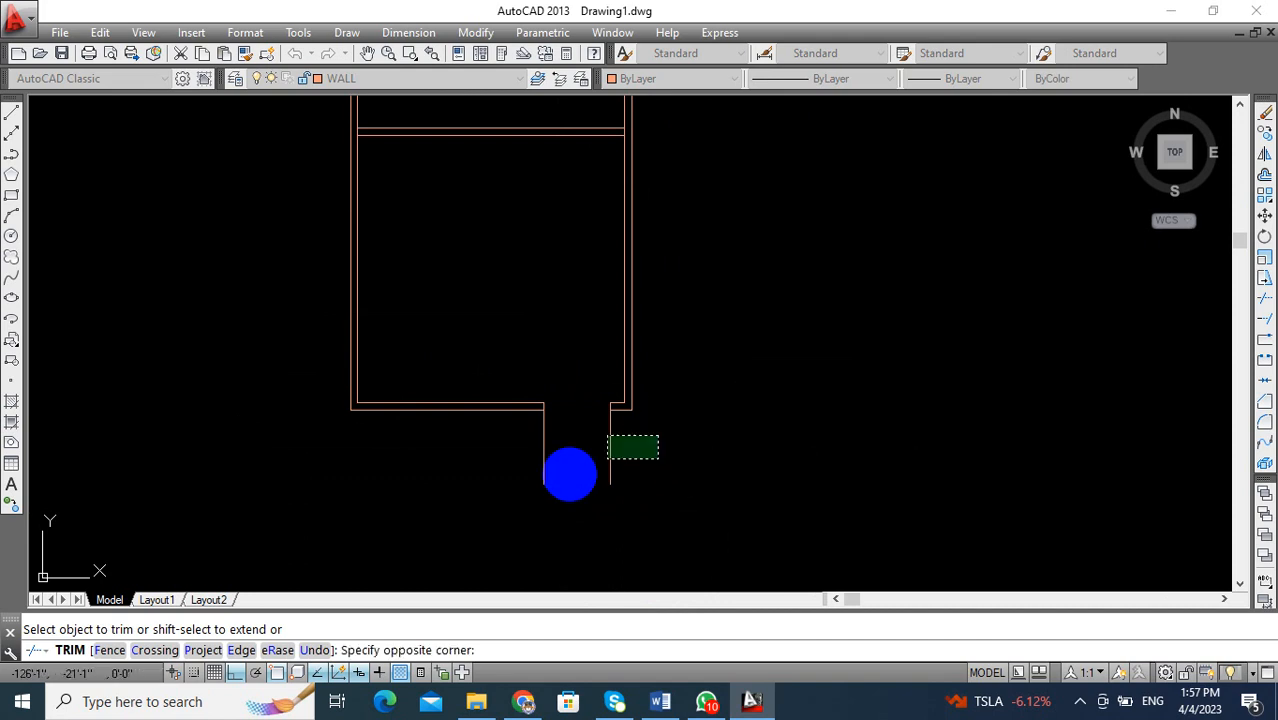
click(576, 496)
middle_drag(576, 496, 542, 542)
key(Escape)
Examine the doors and windows in the lower bedroom walls of the finished reference plan.
scroll(700, 420, down, 2)
mouse_move(656, 340)
middle_down()
mouse_move(448, 337)
mouse_move(497, 384)
middle_up()
text(Z)
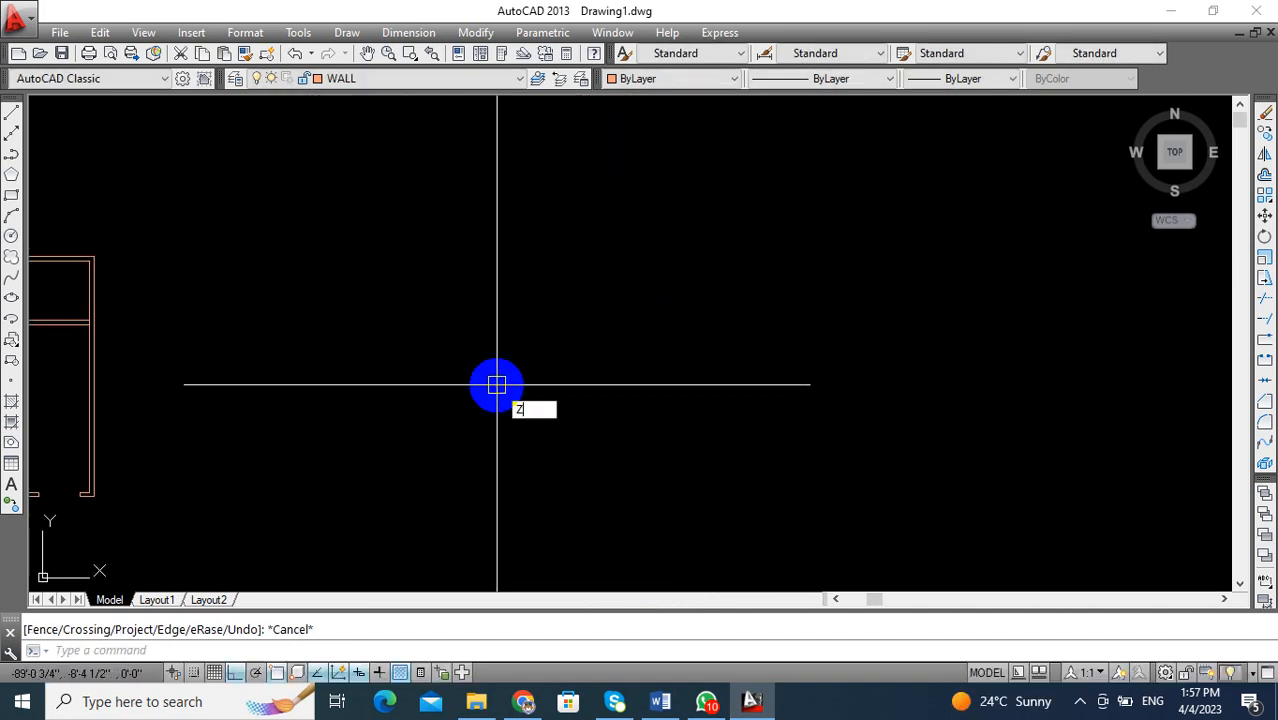
key(Return)
text(A)
key(Return)
scroll(654, 330, up, 8)
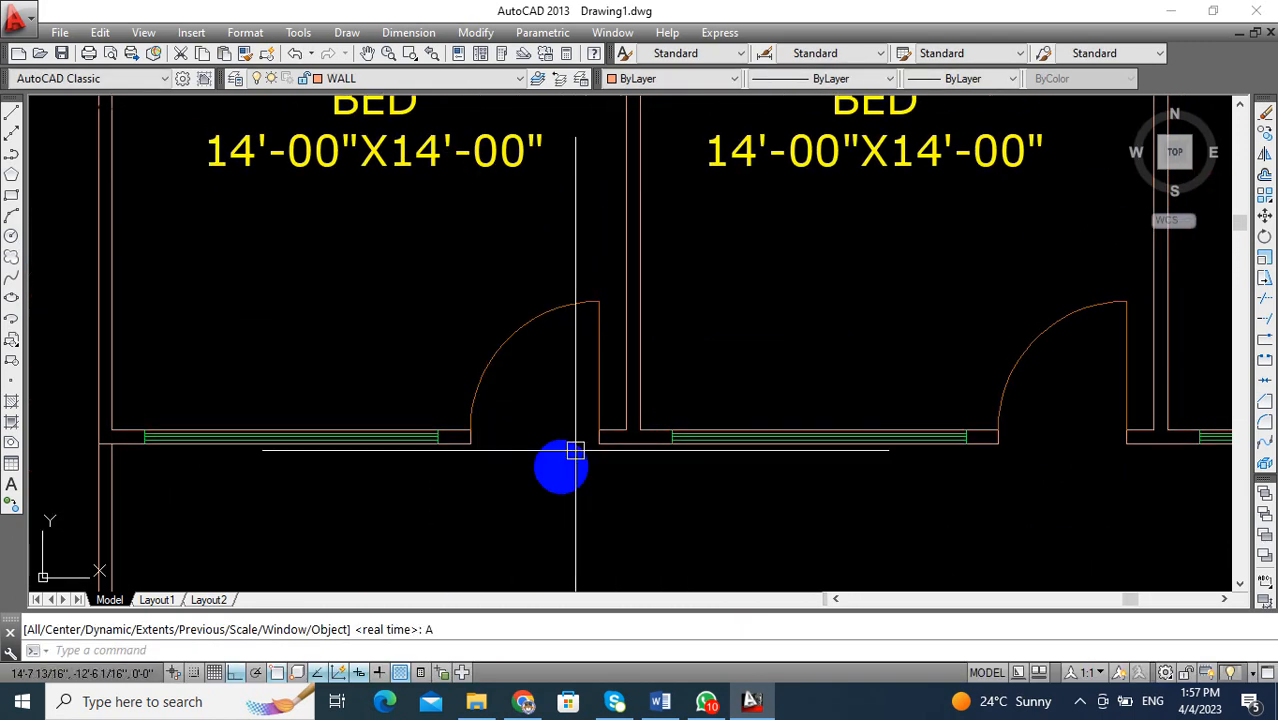
scroll(656, 385, down, 6)
middle_drag(527, 405, 752, 362)
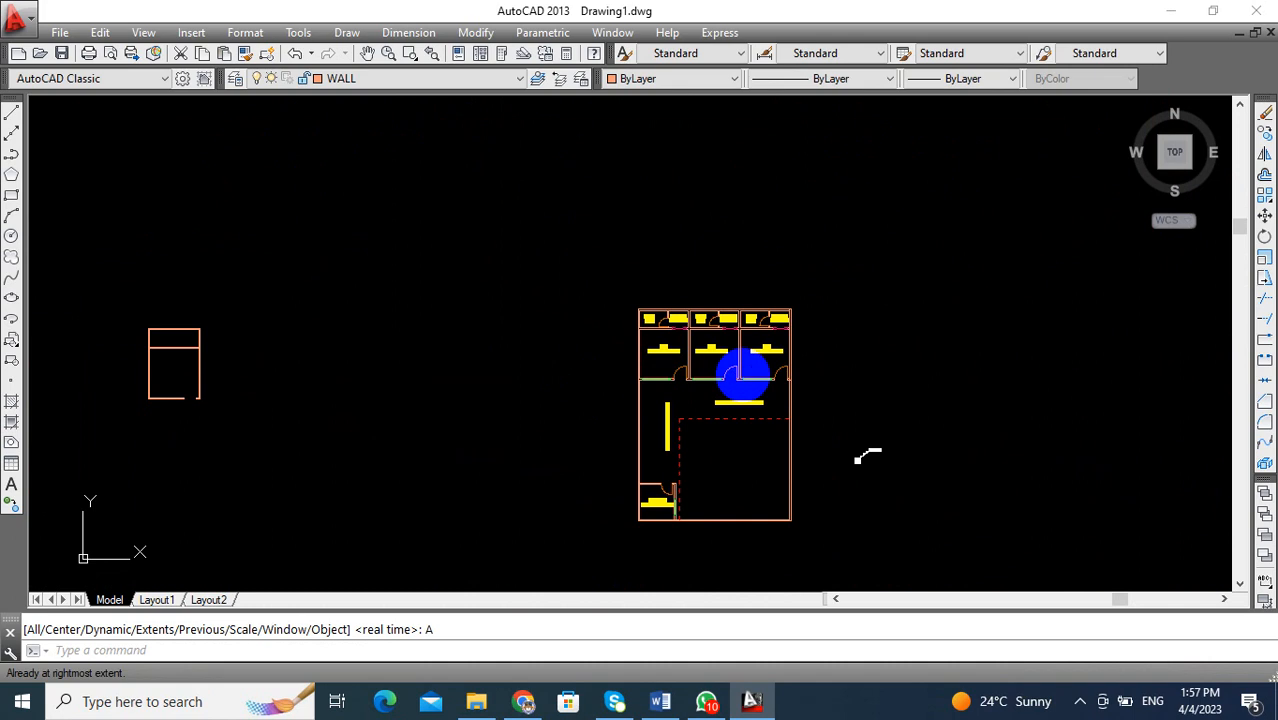
scroll(134, 405, up, 8)
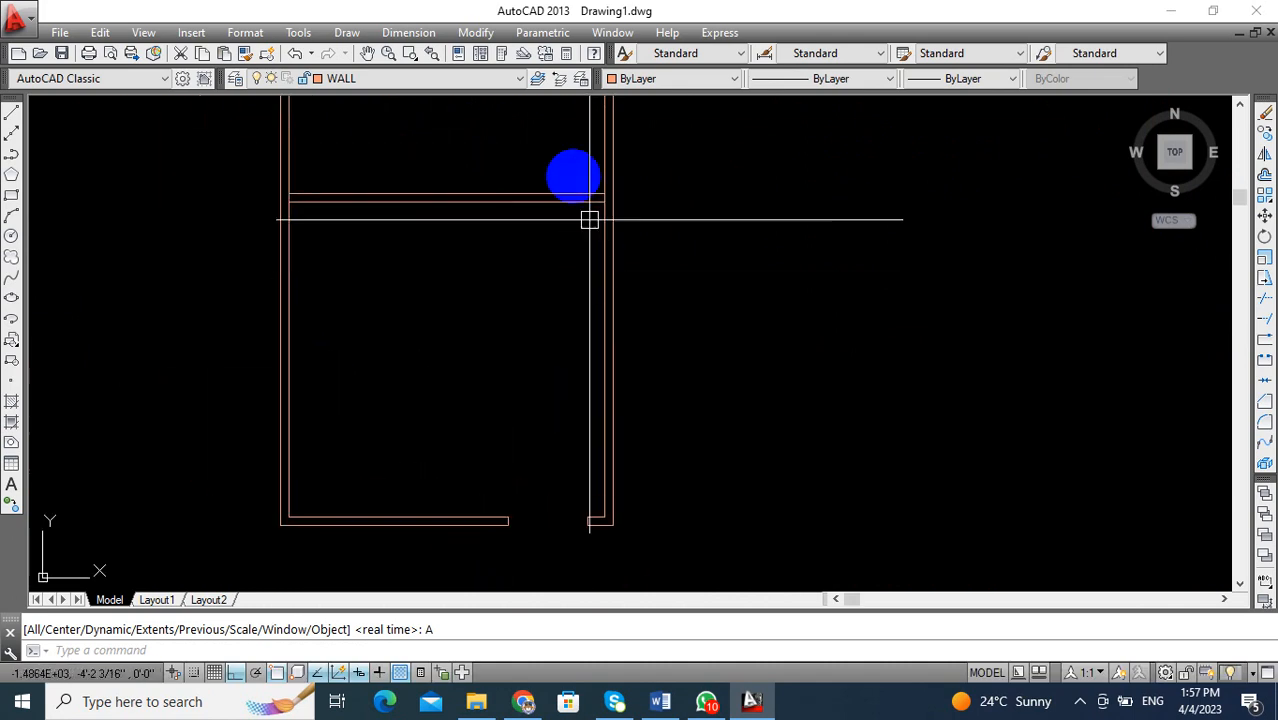
Make DOOR the current layer and draw a circle centred on the right jamb's inner corner, with its radius reaching the left jamb.
key(Escape)
click(448, 86)
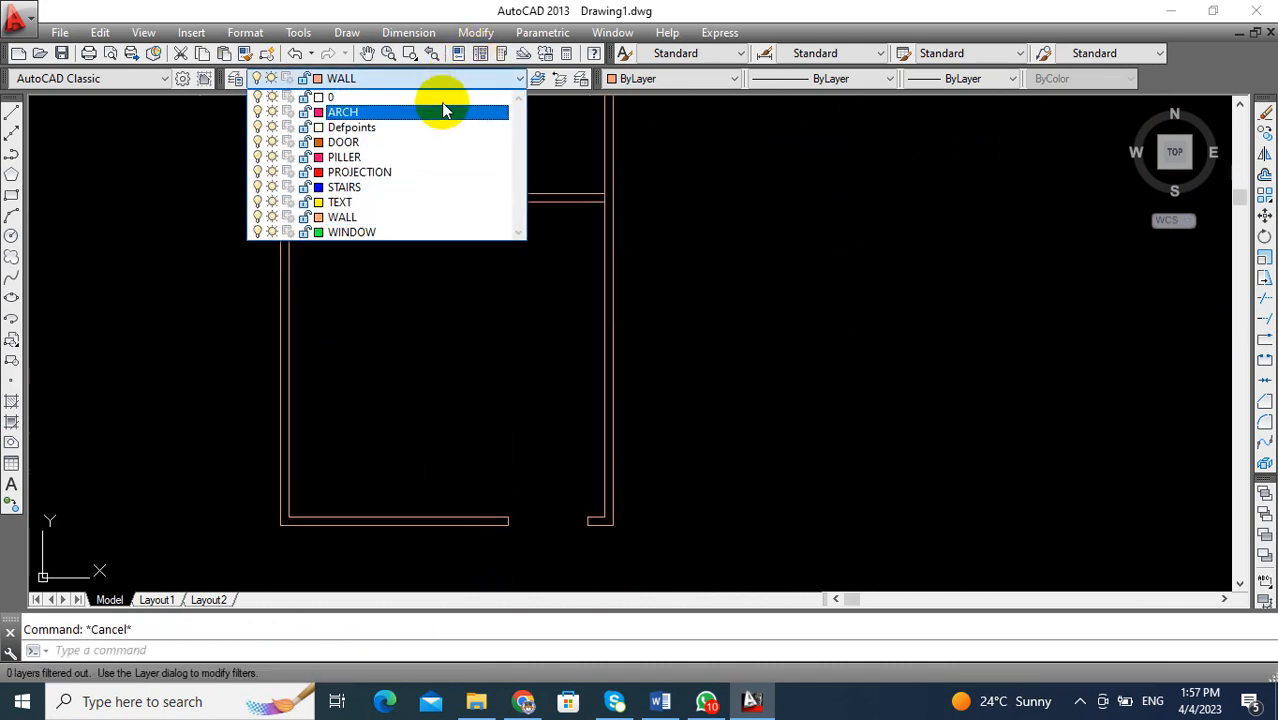
click(402, 138)
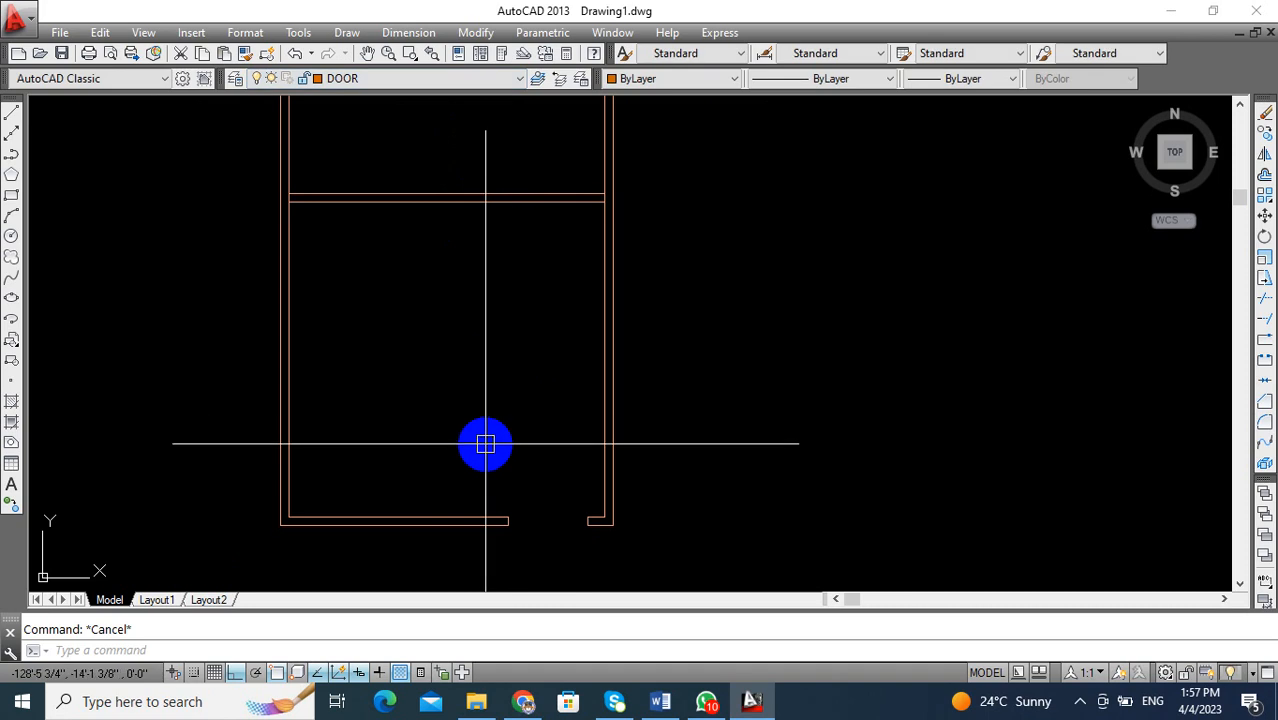
text(c)
key(Return)
middle_drag(599, 531, 608, 385)
scroll(603, 390, up, 3)
click(560, 324)
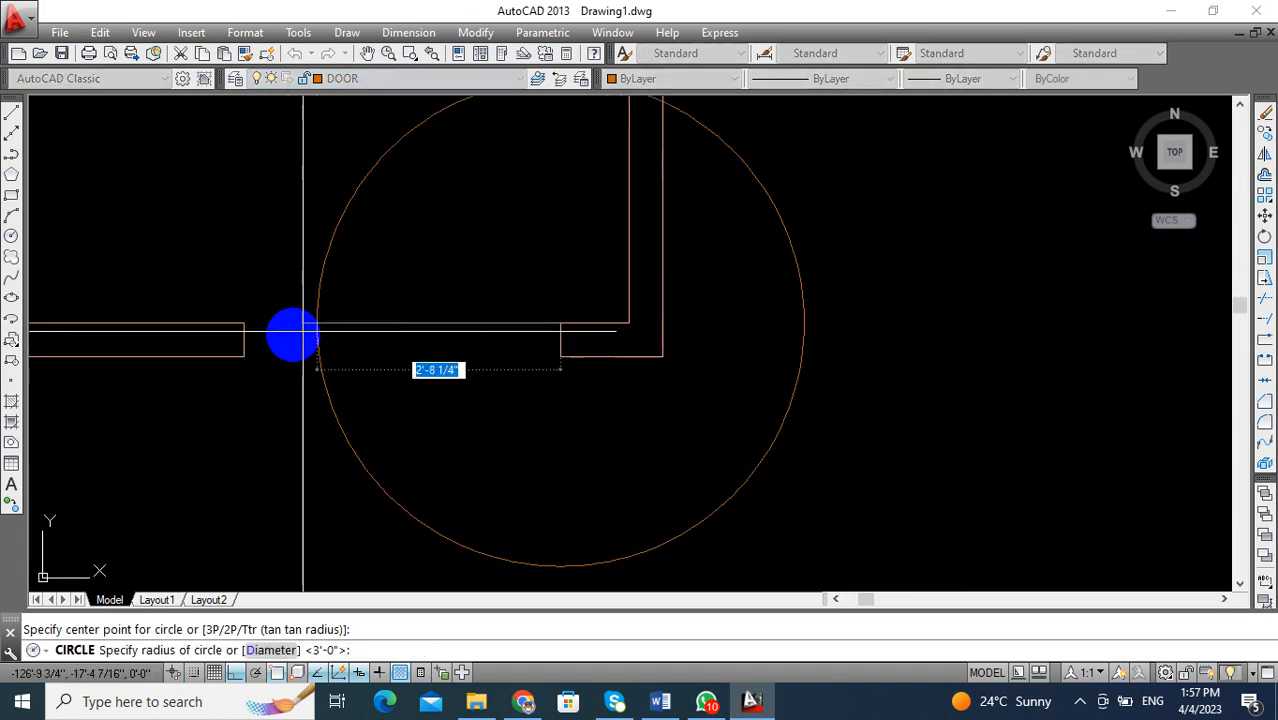
click(244, 338)
scroll(525, 410, down, 5)
scroll(530, 414, up, 2)
scroll(533, 428, up, 1)
scroll(591, 422, down, 1)
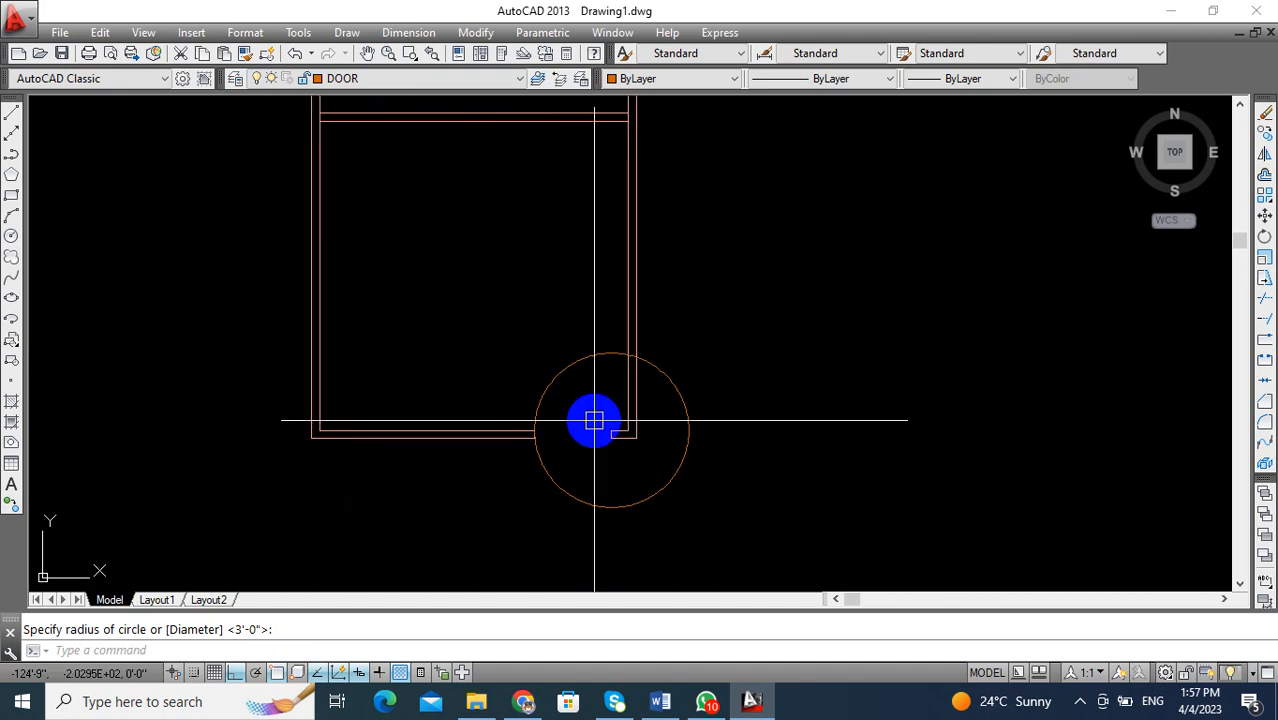
Review which object snap modes are enabled in the drafting settings and accept them as they are.
text(S)
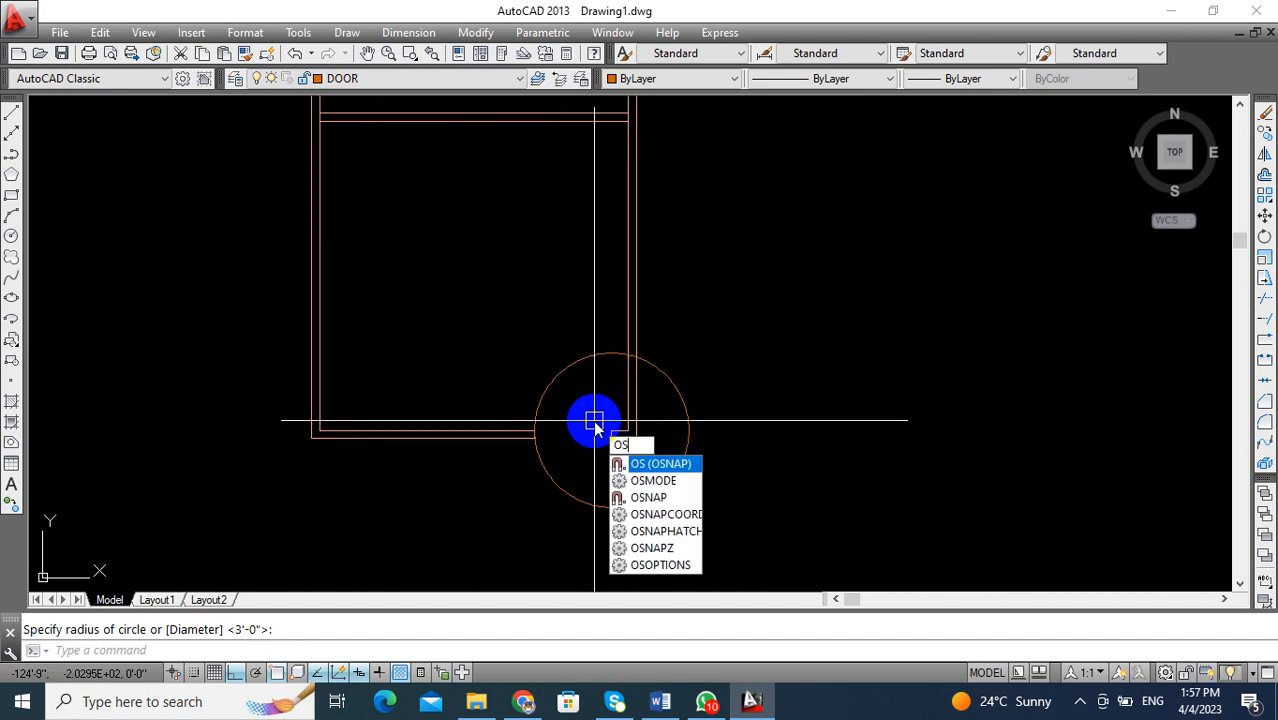
key(Return)
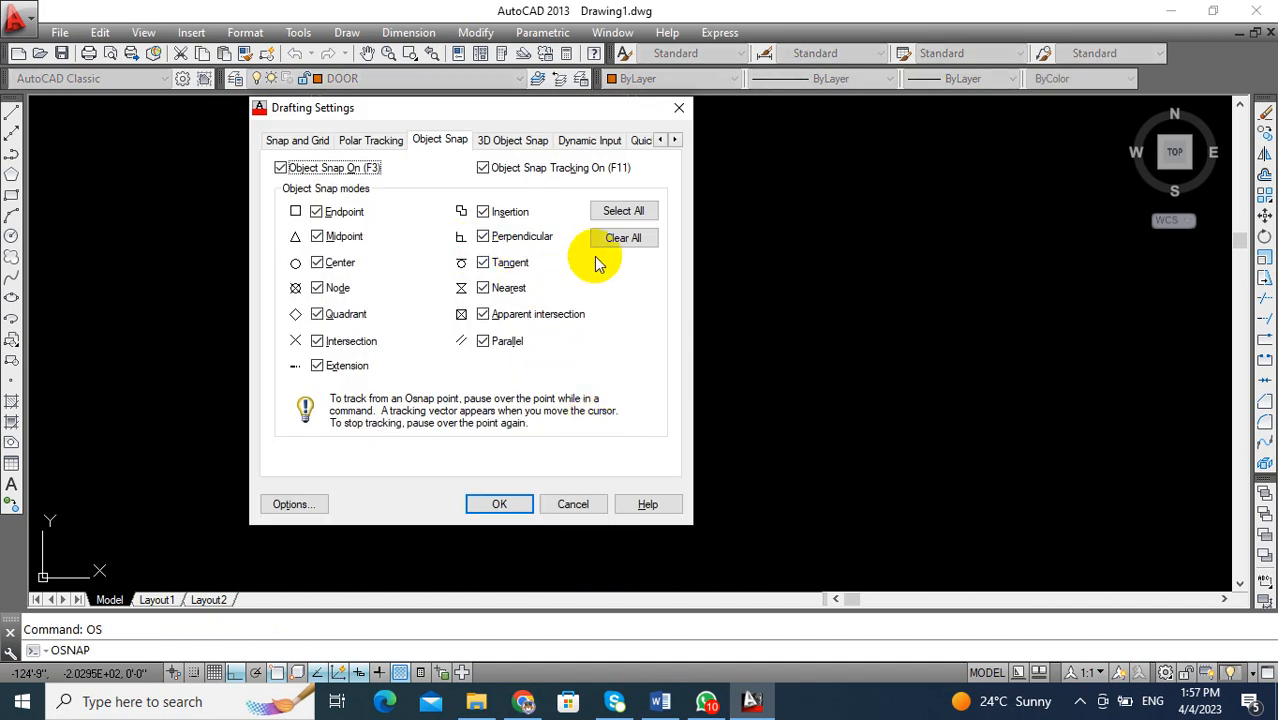
click(529, 512)
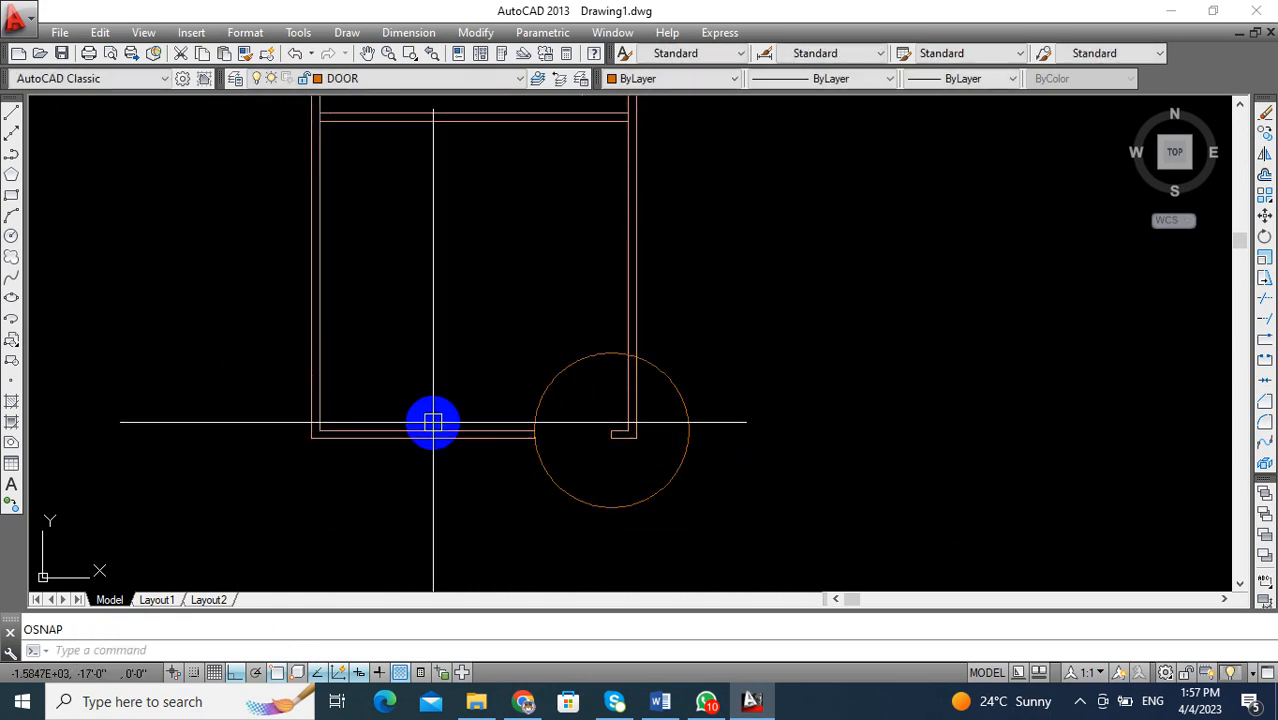
middle_drag(494, 428, 474, 438)
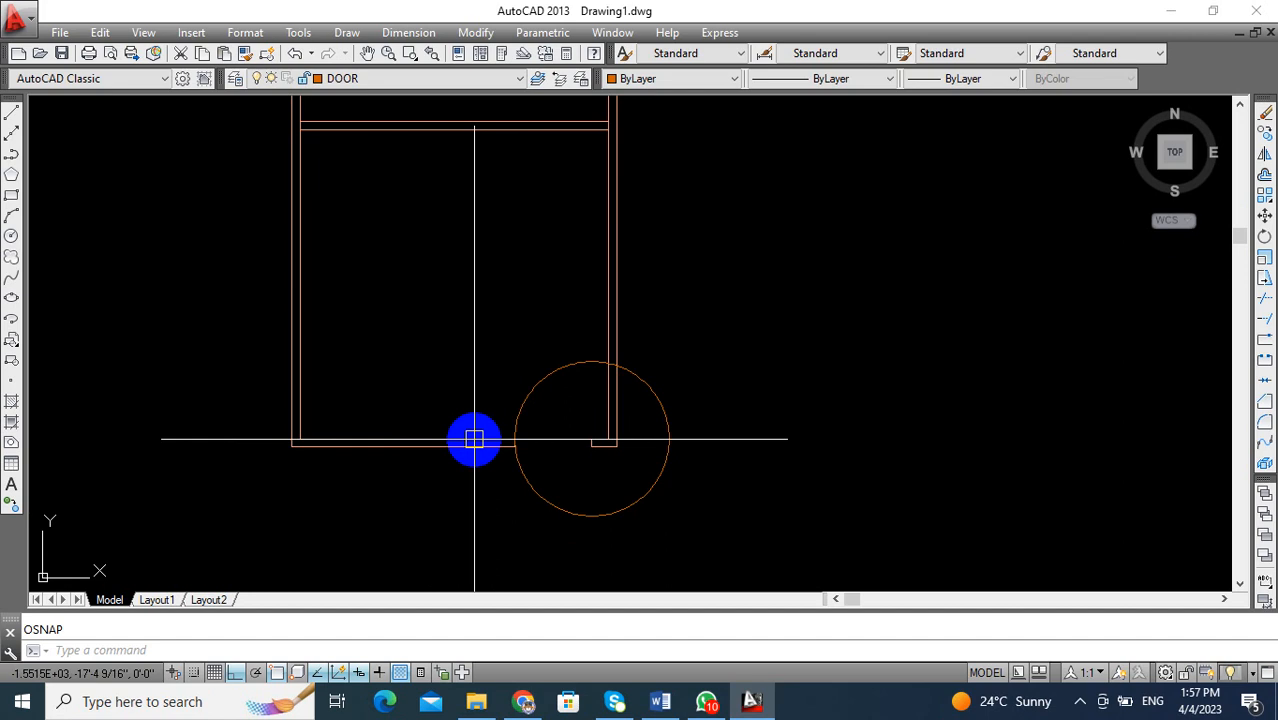
middle_drag(662, 457, 716, 474)
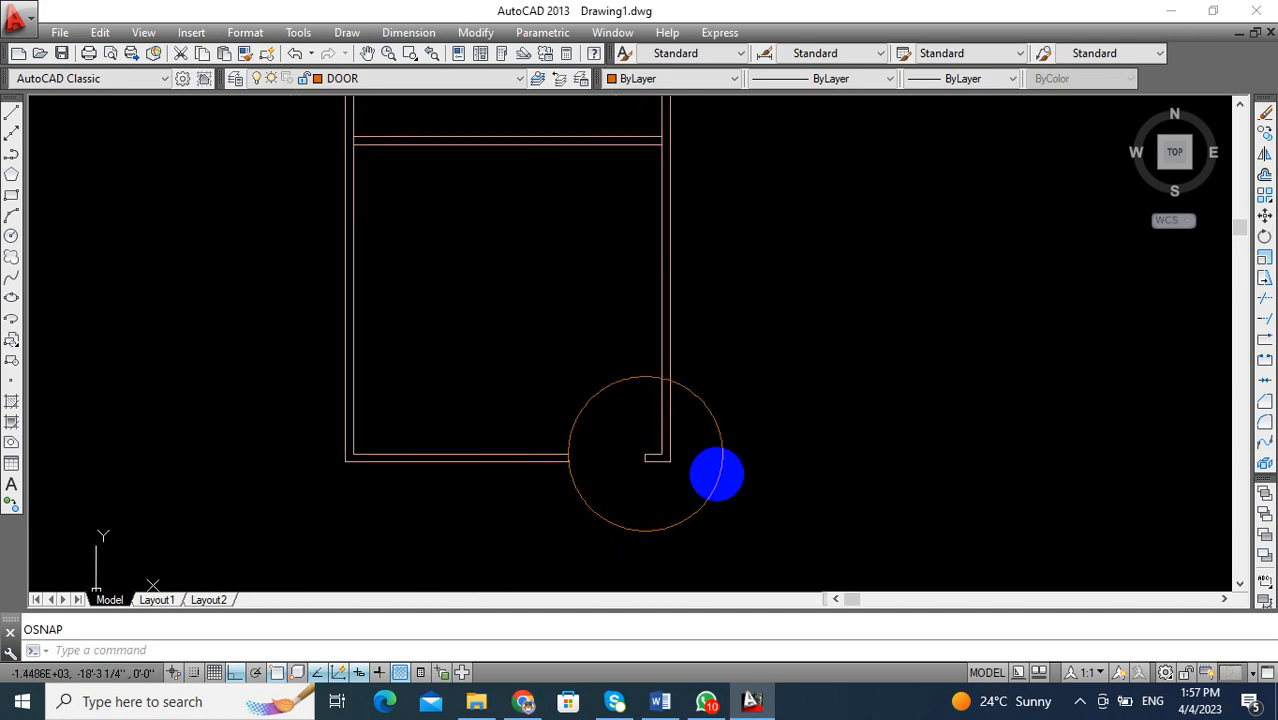
Draw a vertical door leaf line from the right jamb's inner corner up past the top of the circle.
text(l)
key(Return)
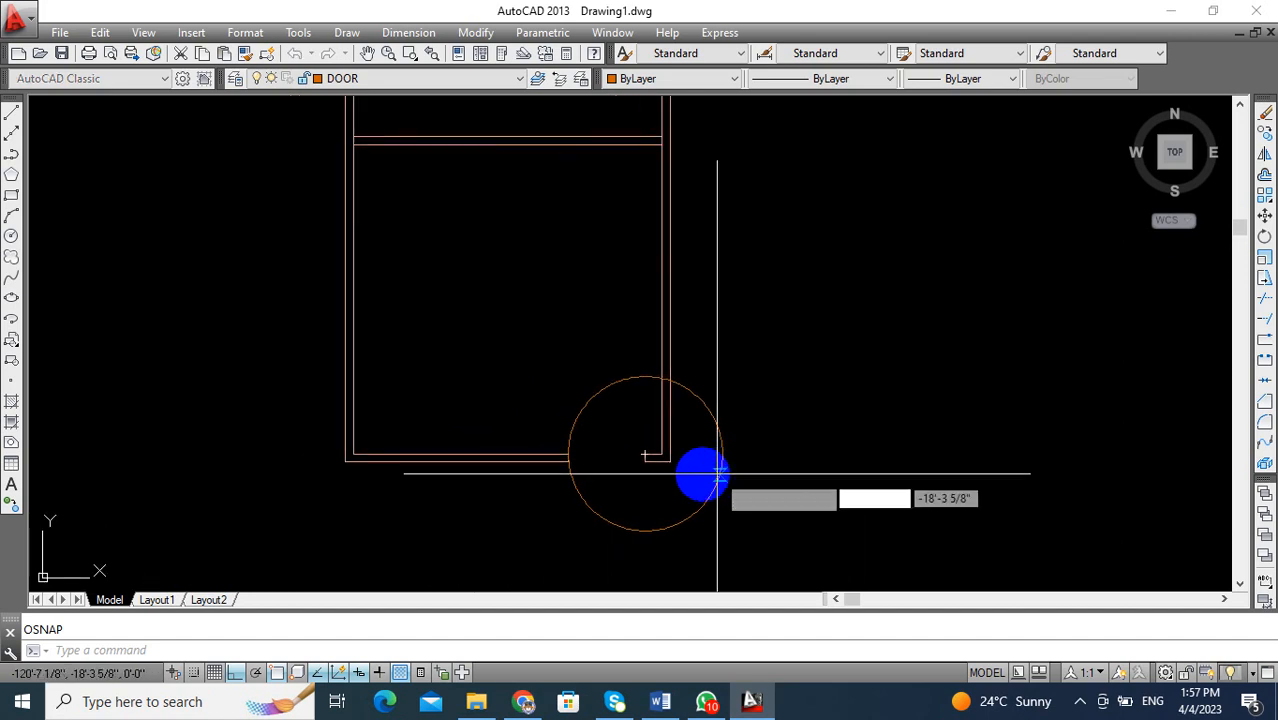
click(645, 455)
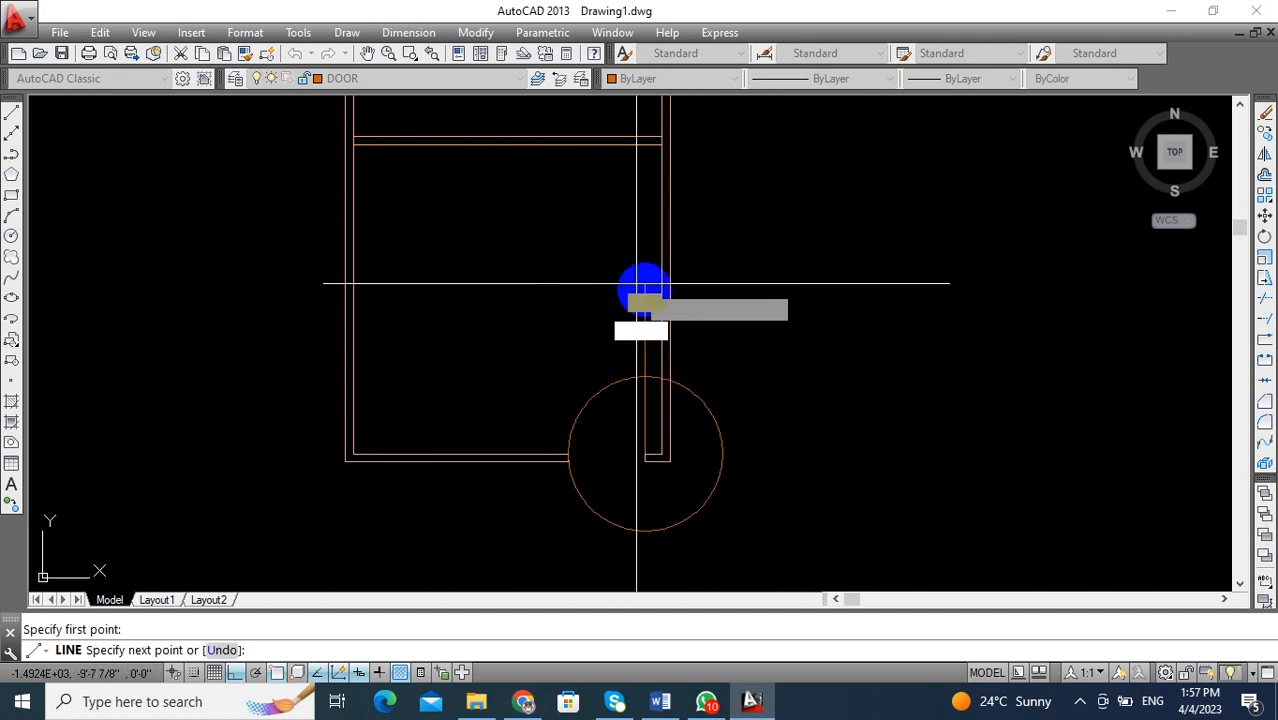
click(637, 284)
middle_drag(637, 284, 577, 236)
middle_drag(650, 308, 699, 305)
key(Escape)
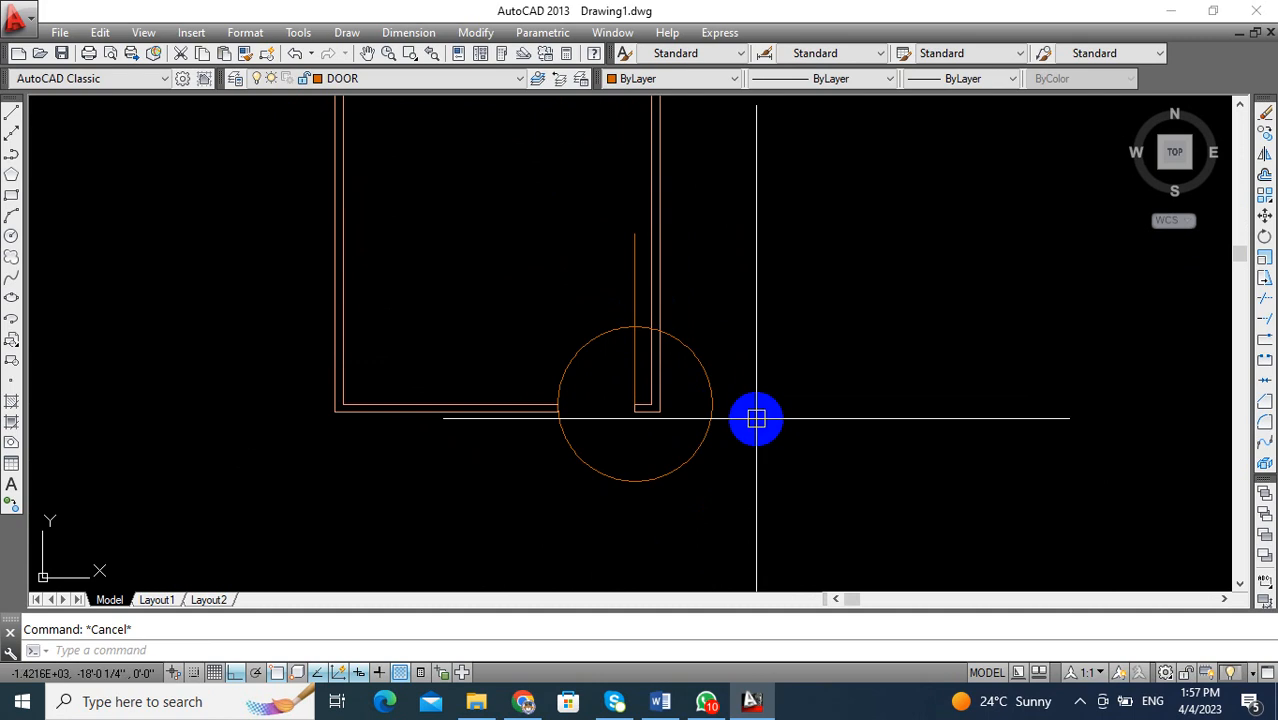
middle_drag(805, 499, 816, 546)
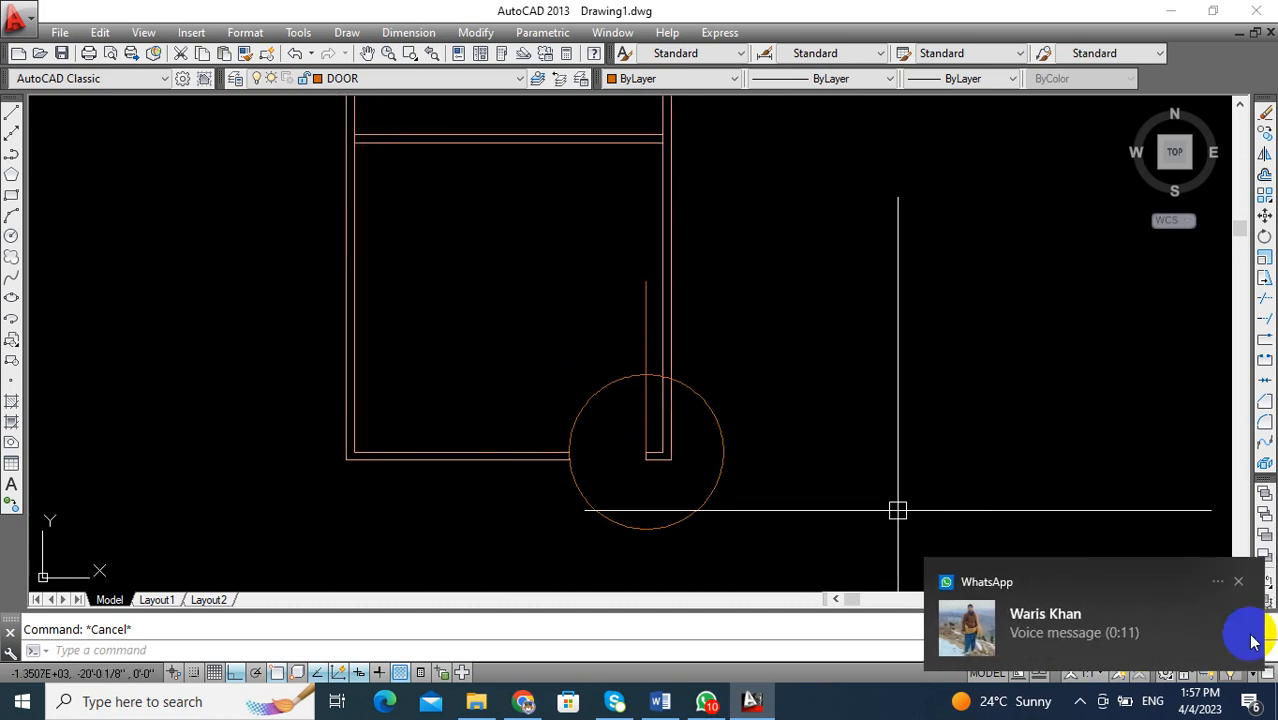
click(1238, 584)
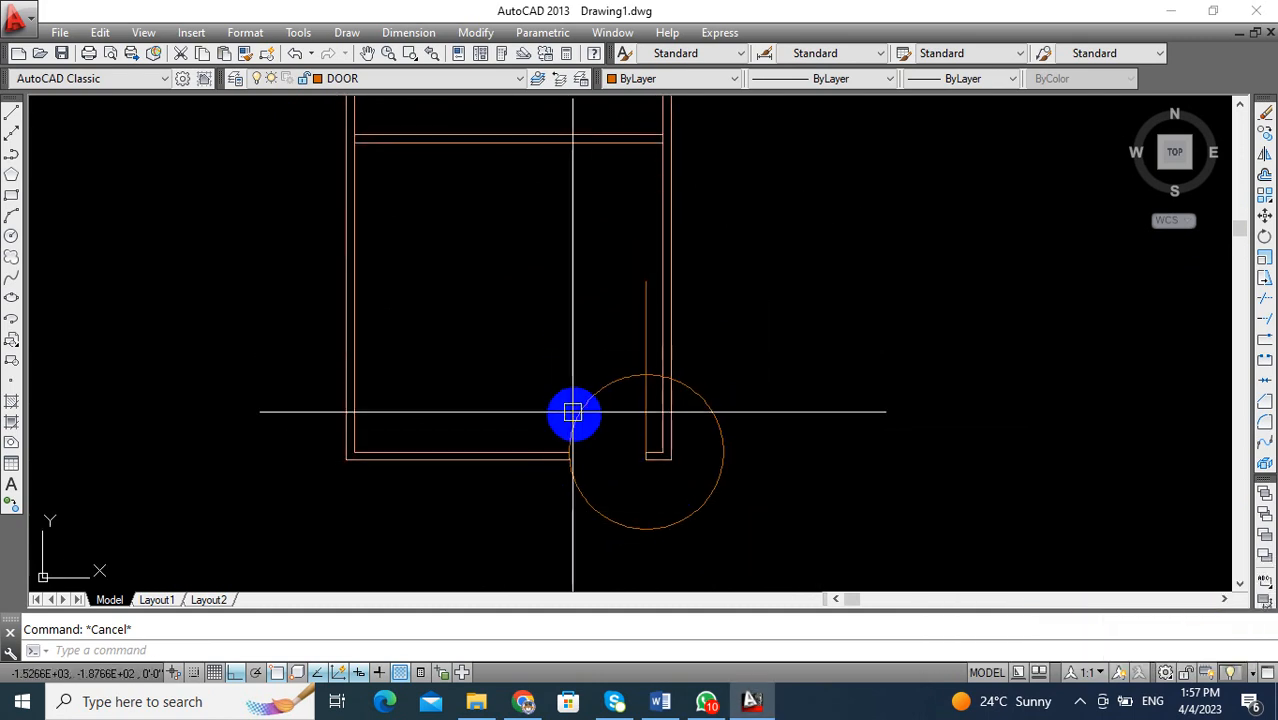
middle_drag(611, 368, 618, 391)
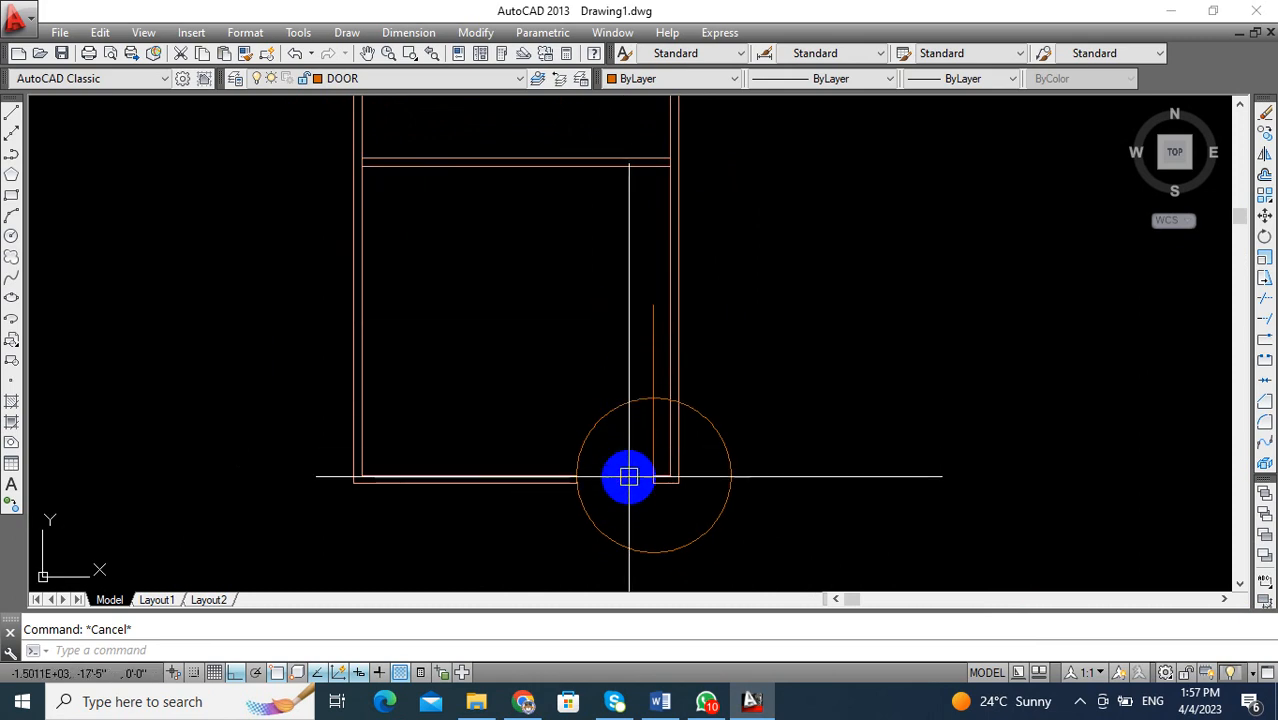
mouse_move(588, 472)
middle_down()
mouse_move(588, 451)
mouse_move(605, 445)
middle_up()
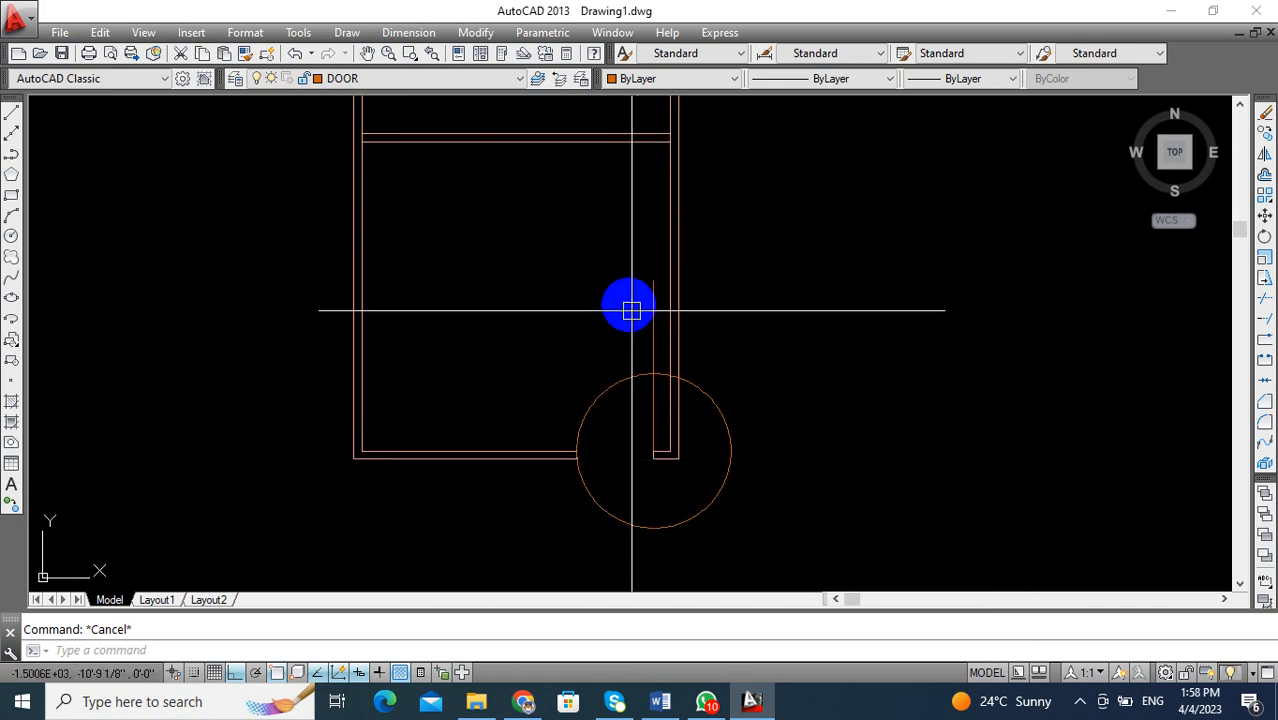
Trim the leaf line above the circle and cut the circle down to the quarter-arc door swing inside the bedroom.
key(Return)
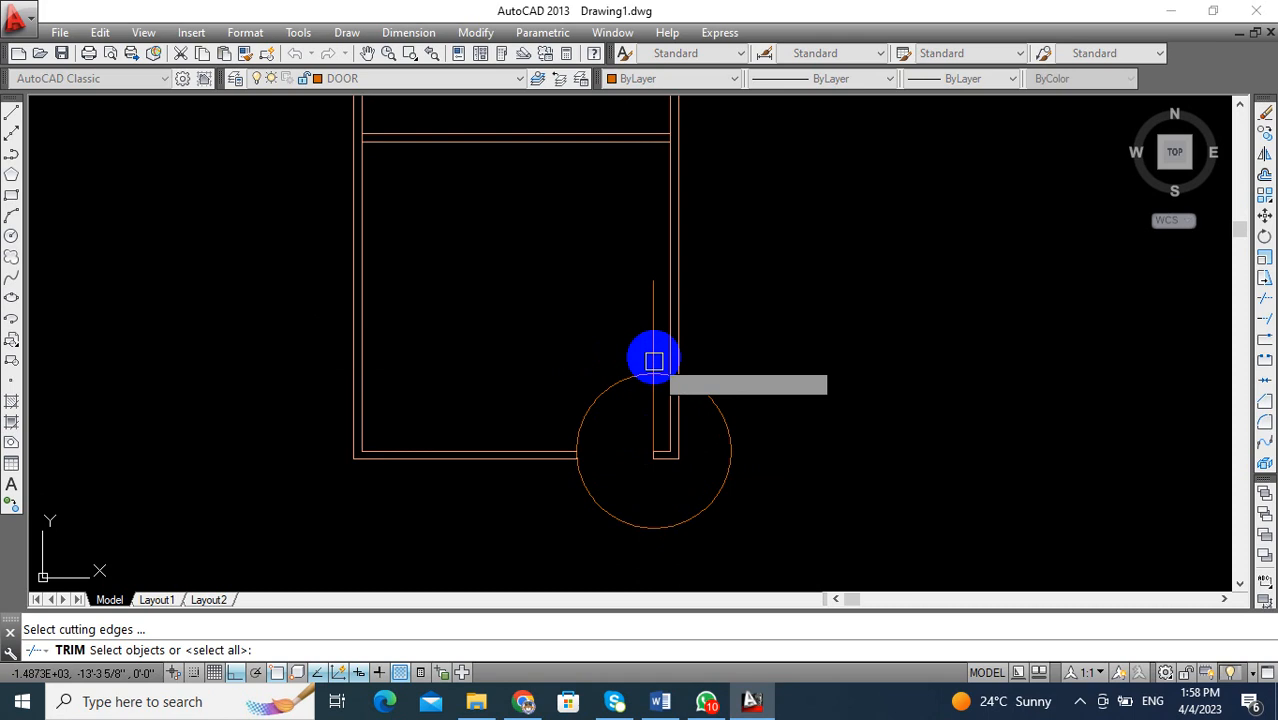
key(Return)
click(651, 309)
scroll(670, 381, up, 6)
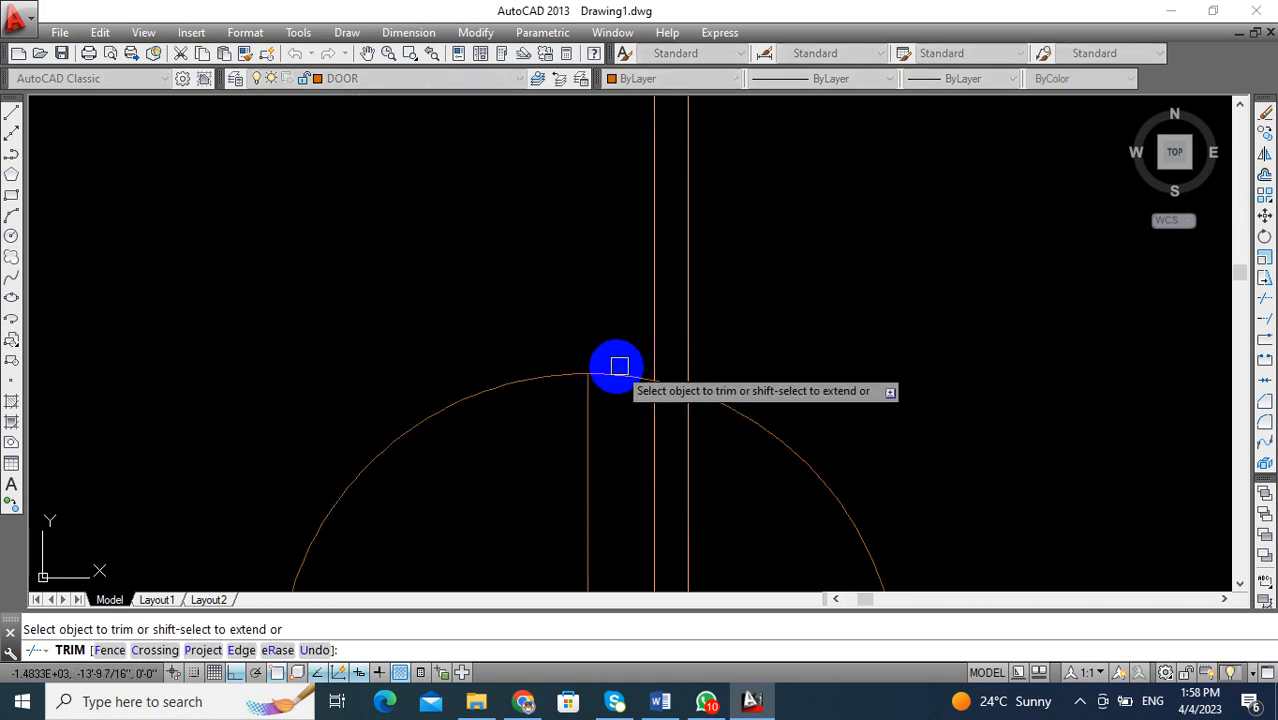
scroll(600, 400, down, 6)
click(545, 505)
click(676, 462)
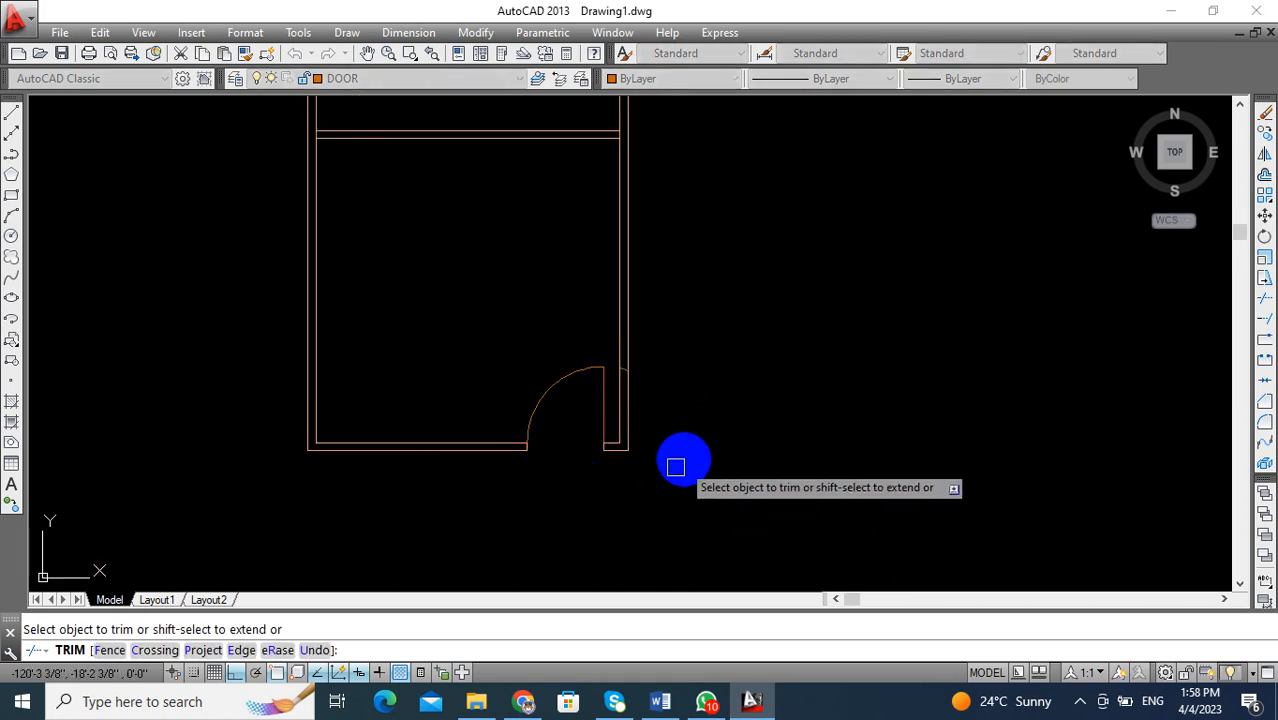
key(Escape)
Erase the leftover arc fragment between the two lines of the bedroom's right wall.
scroll(683, 411, up, 5)
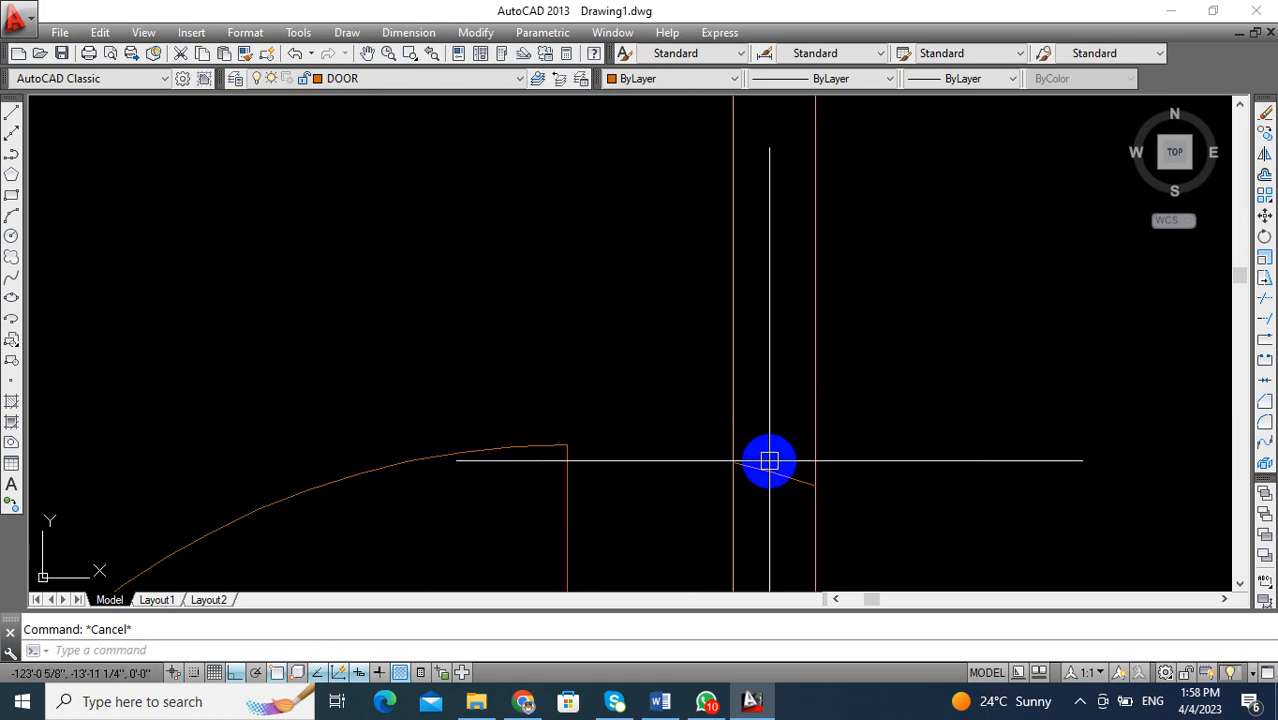
click(756, 488)
key(Delete)
scroll(700, 420, down, 4)
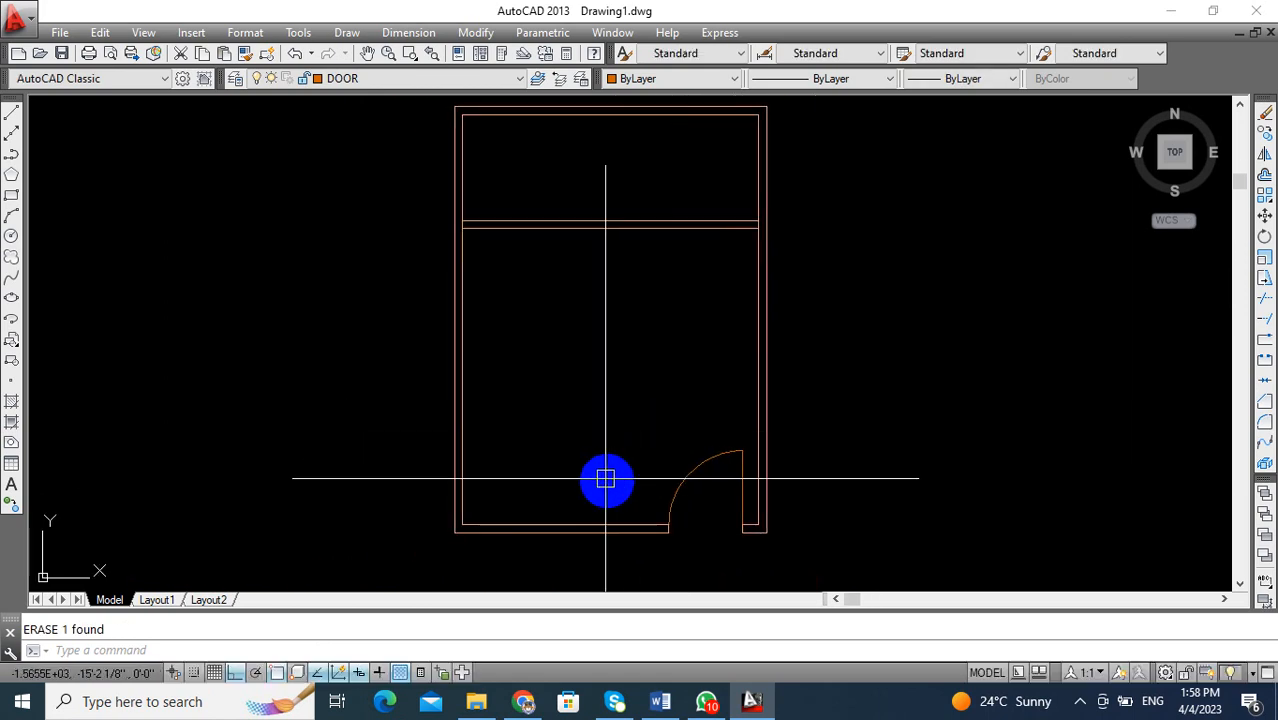
Check the length of the lower inner wall line from the left corner to the door opening.
middle_drag(605, 479, 642, 442)
scroll(610, 503, up, 4)
middle_drag(602, 511, 636, 407)
mouse_move(851, 393)
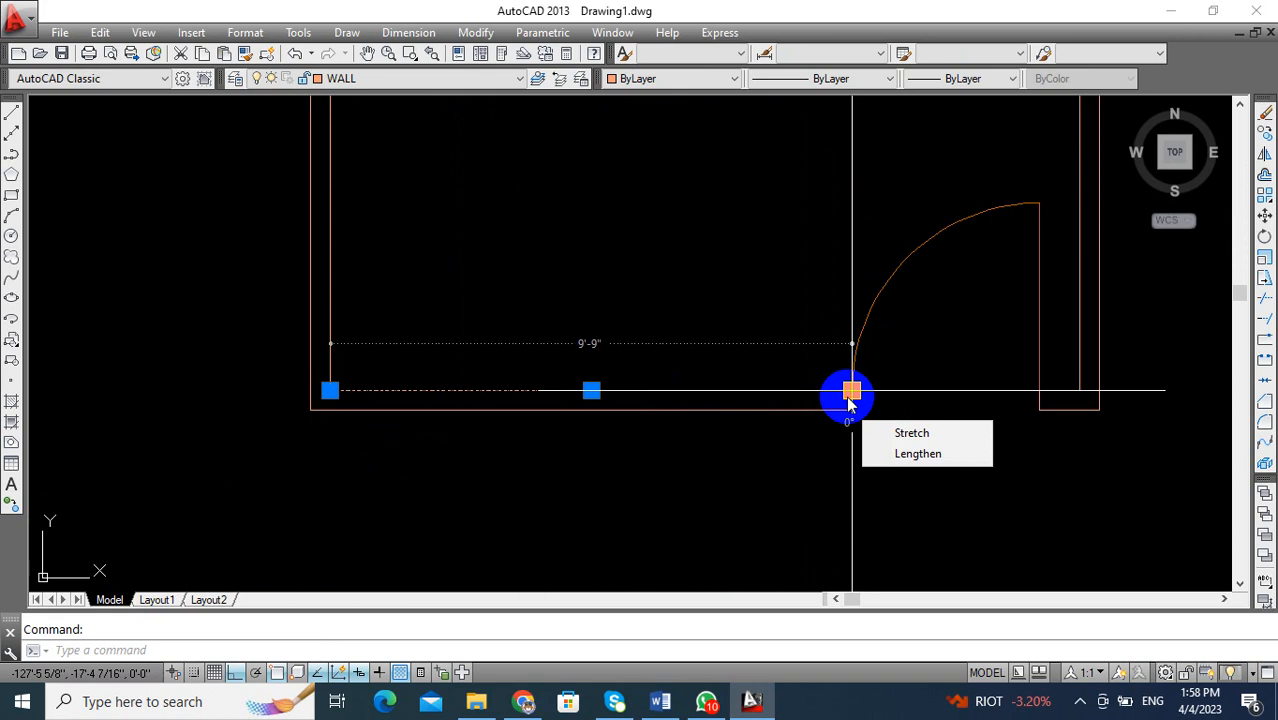
click(851, 391)
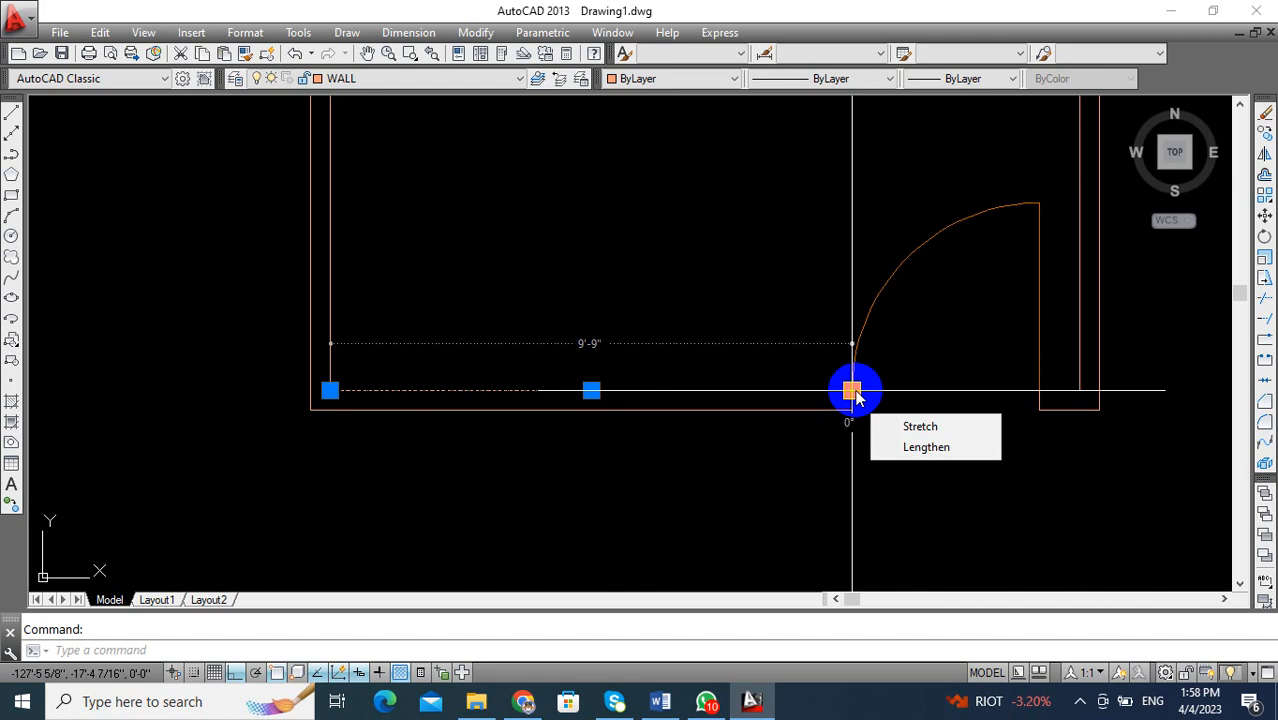
key(Escape)
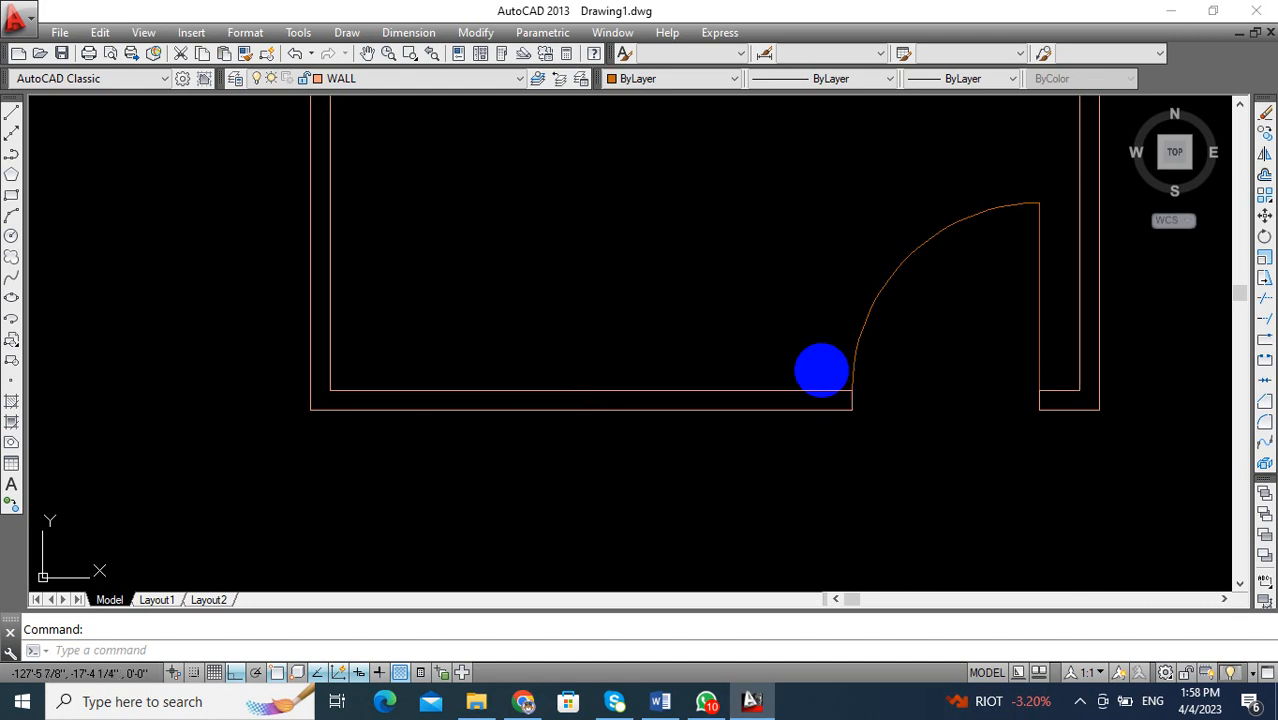
Make WINDOW the current layer and draw a vertical line from the midpoint of the bedroom's lower inner wall line down past the wall.
click(425, 80)
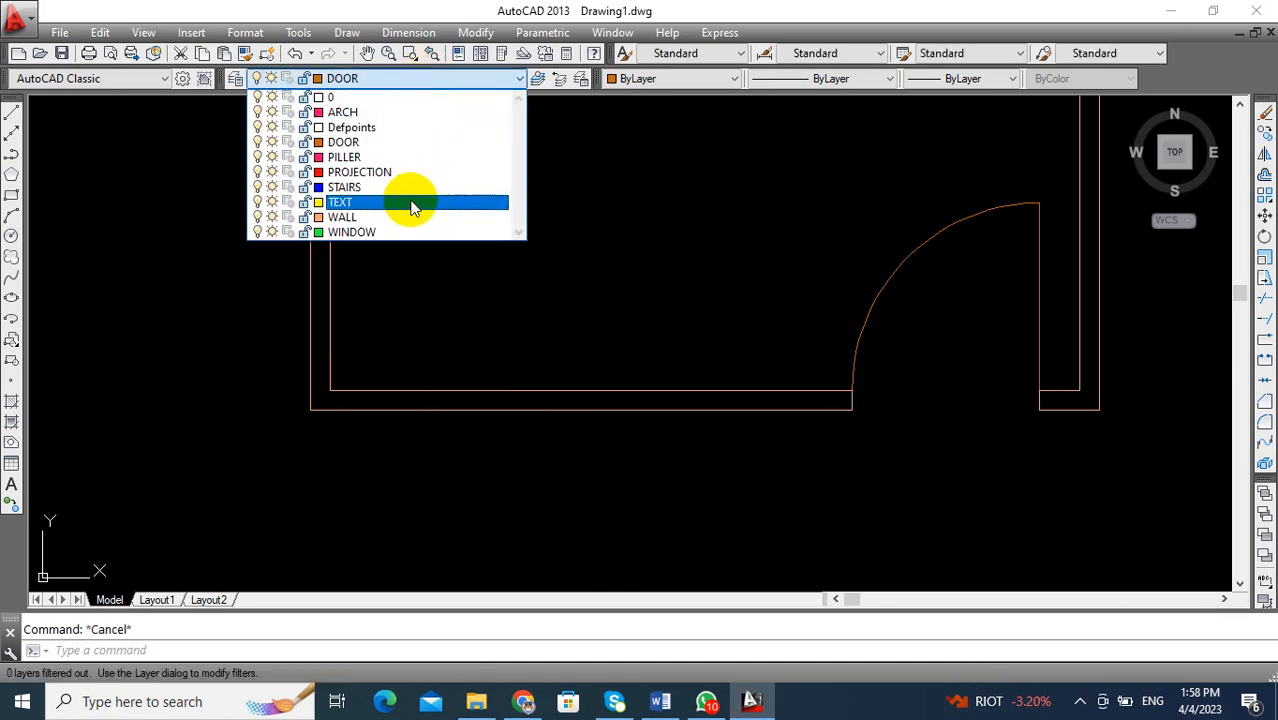
click(412, 232)
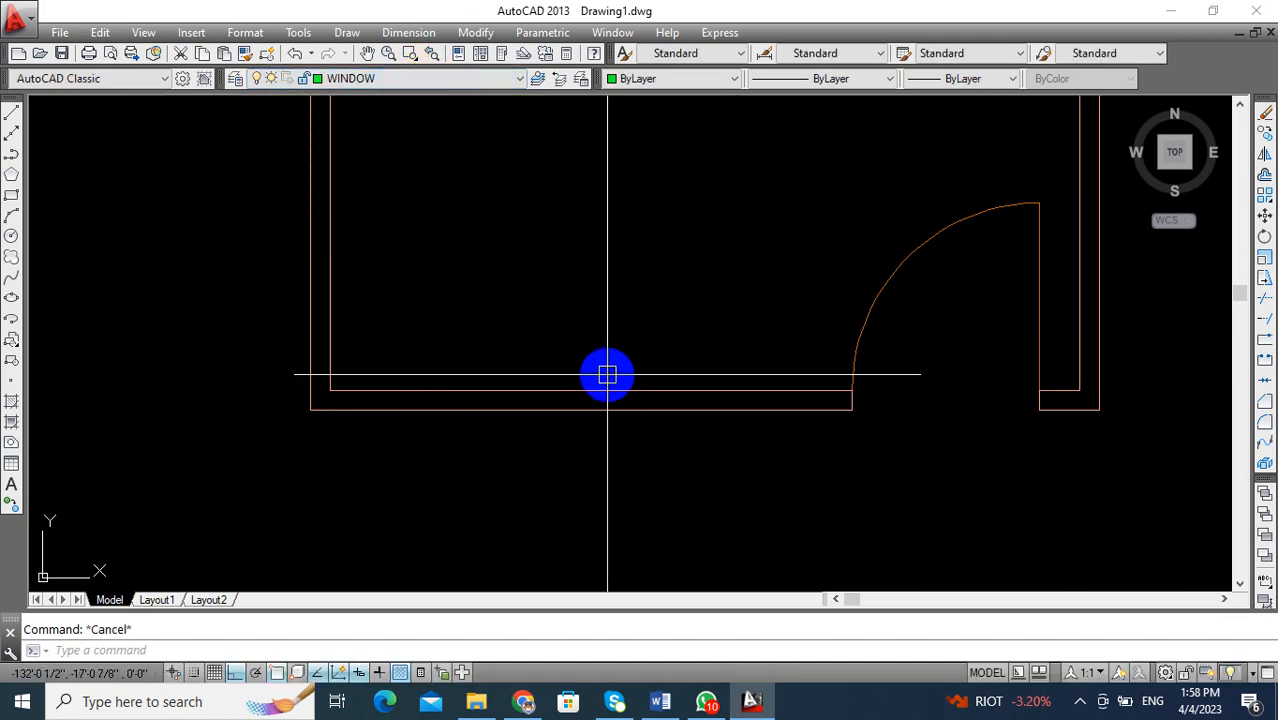
text(l)
key(Return)
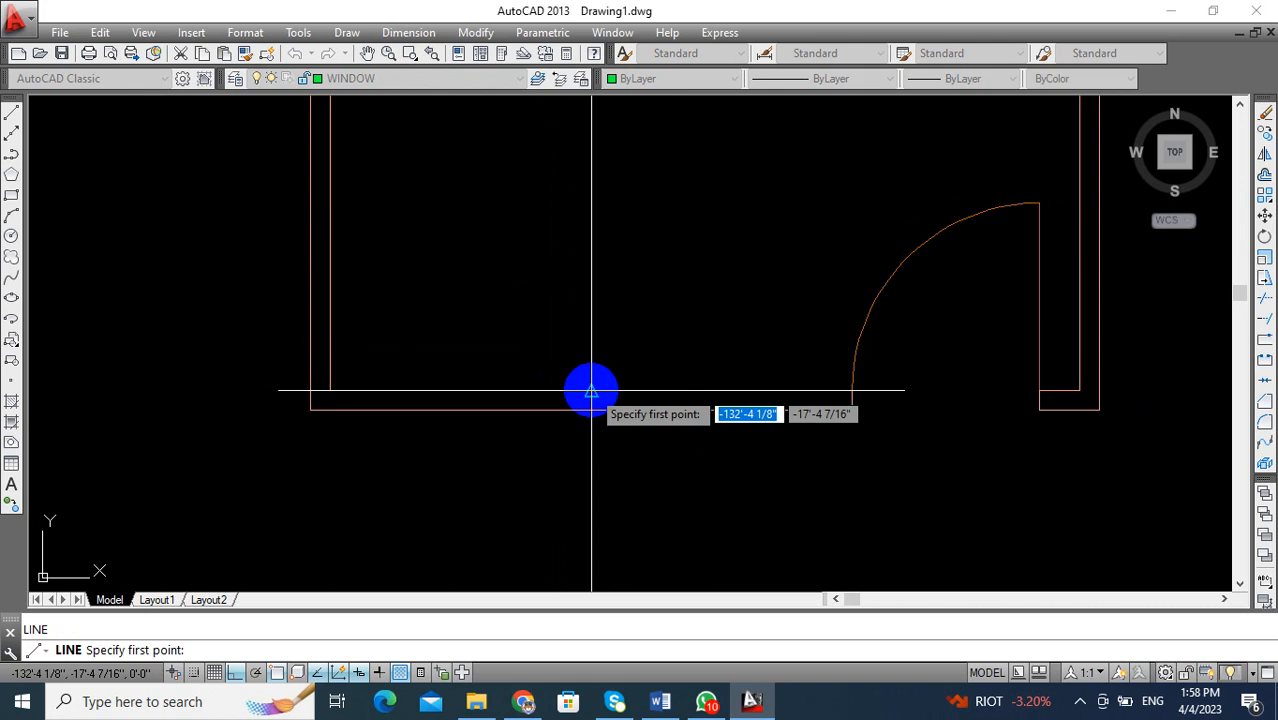
click(591, 390)
middle_drag(638, 458, 596, 434)
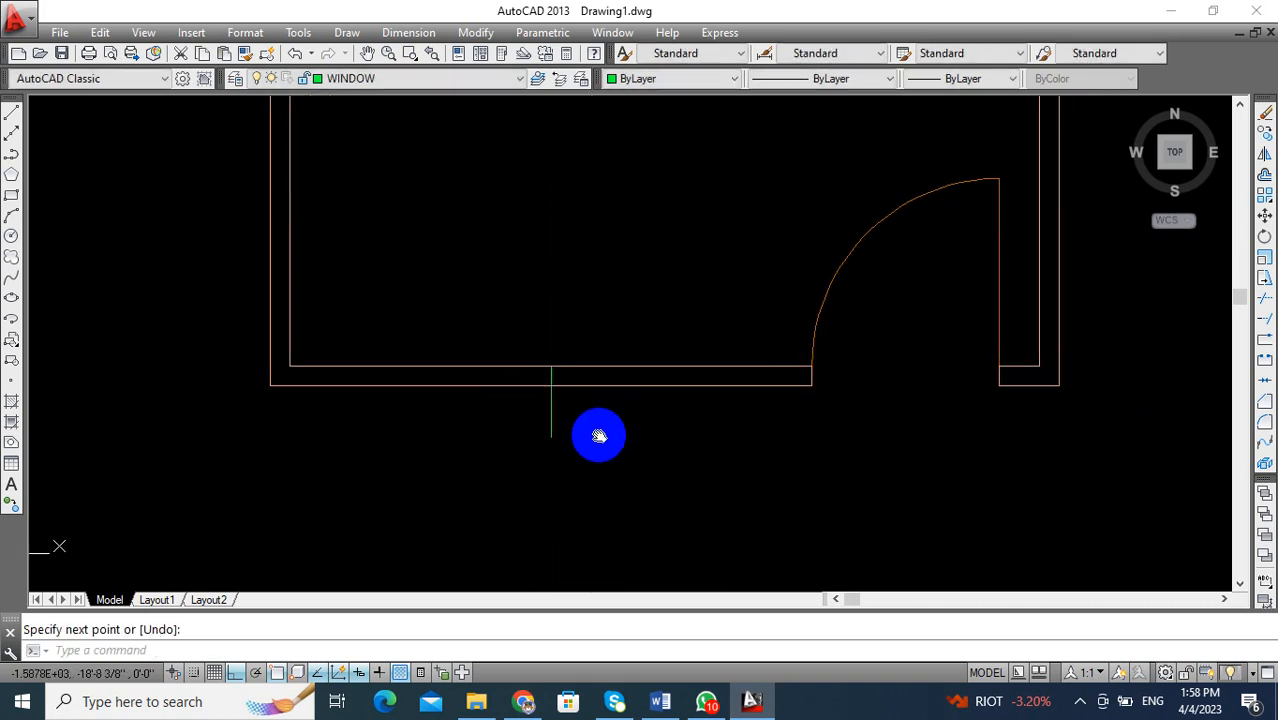
Offset the vertical window line 4' to both sides and erase the original middle line.
key(Return)
text(4')
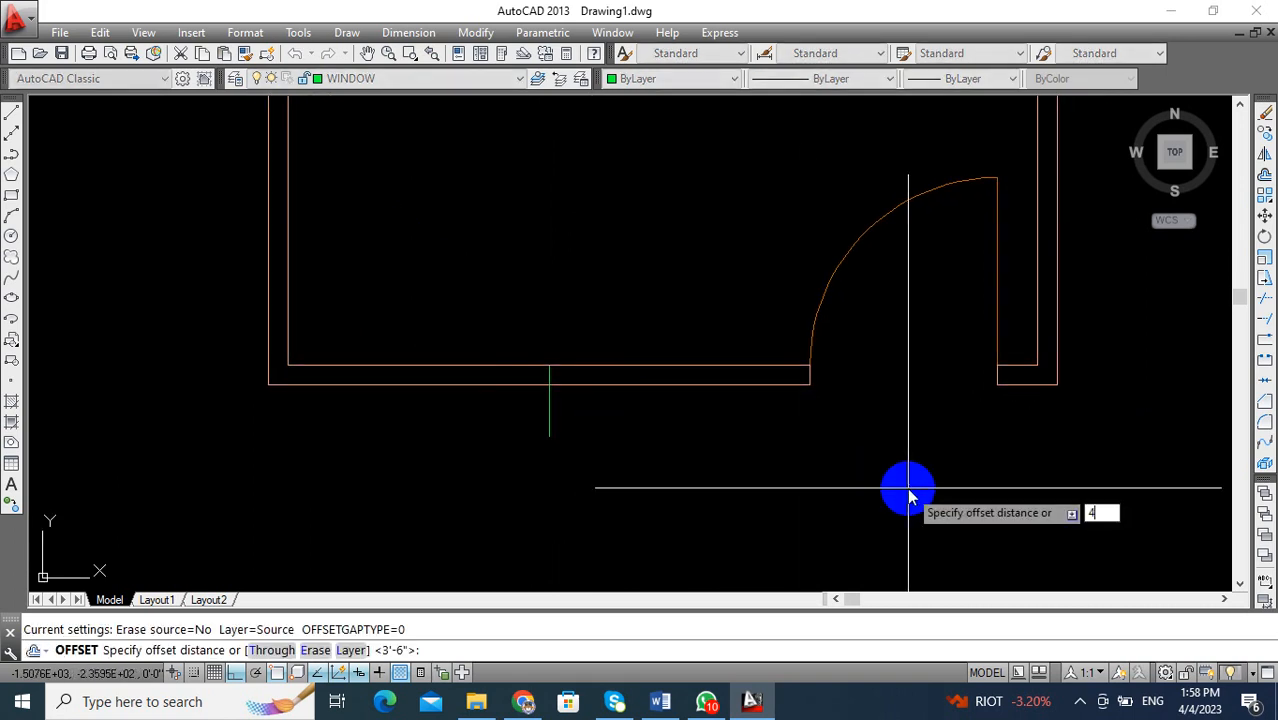
key(Return)
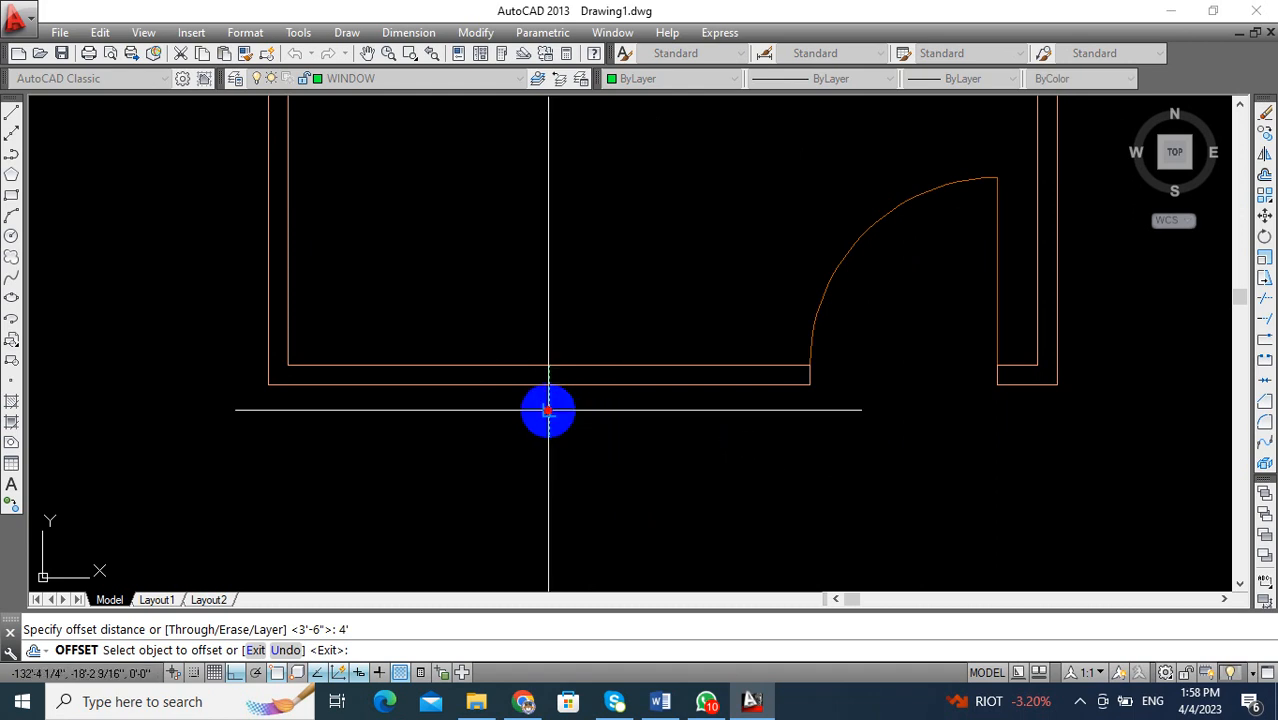
click(548, 410)
click(546, 416)
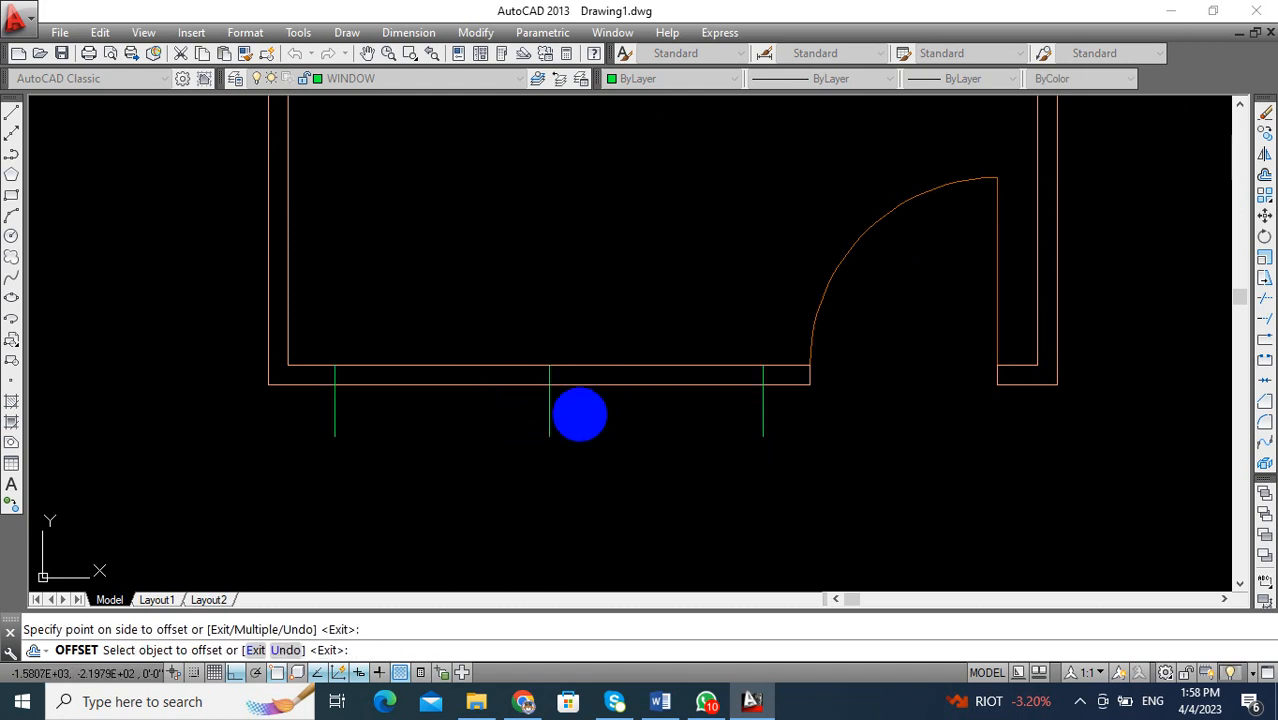
key(Return)
click(477, 438)
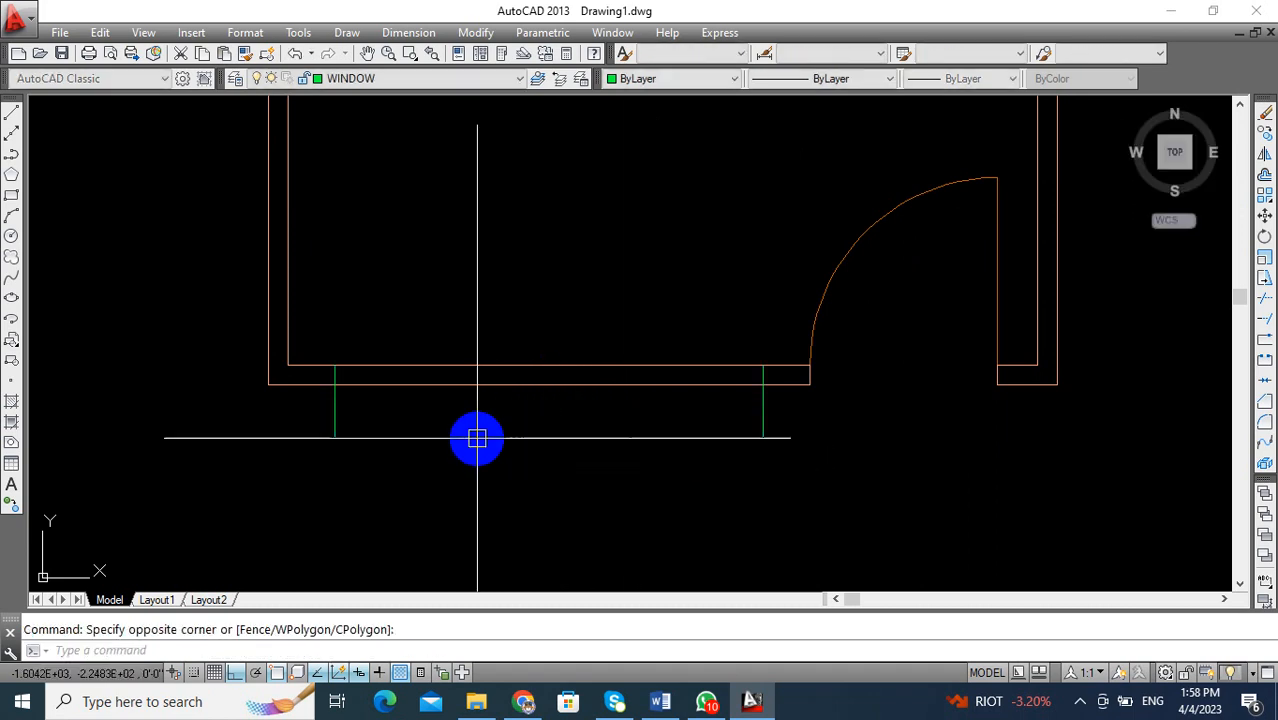
key(Delete)
key(Escape)
Trim the parts of both window jamb lines that extend below the bedroom's lower wall.
text(TR)
key(Return)
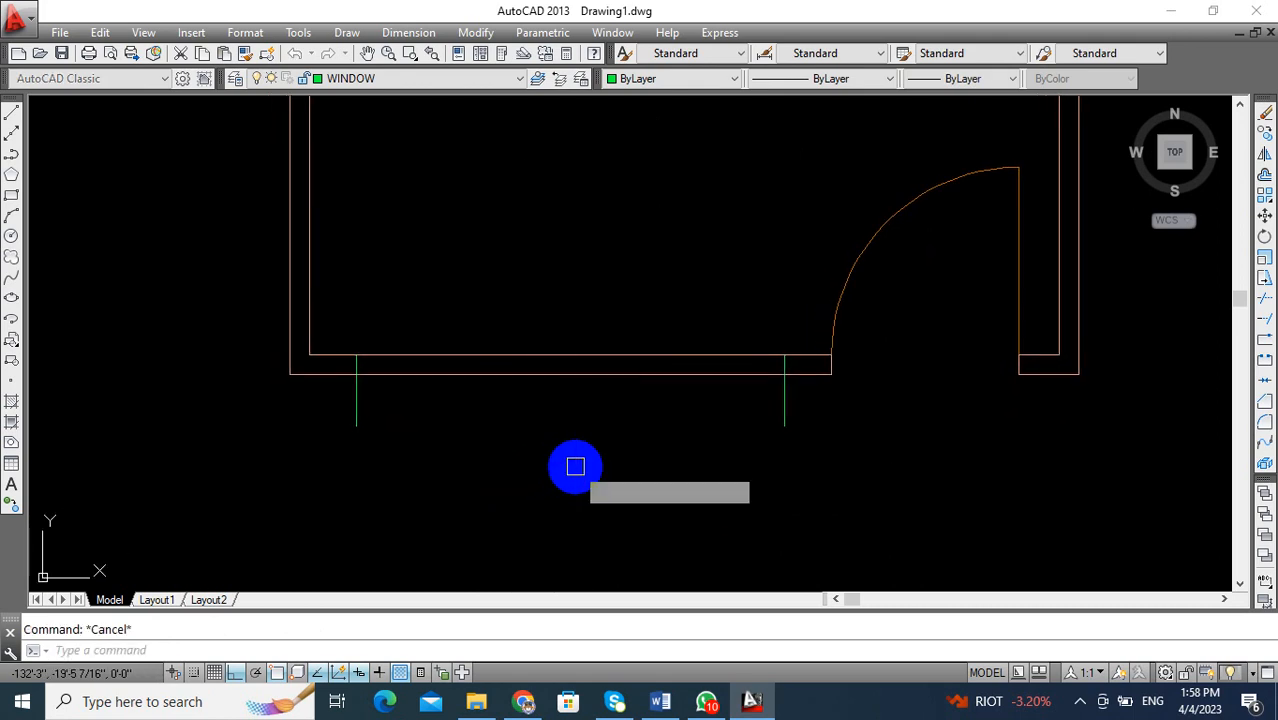
click(878, 398)
click(317, 448)
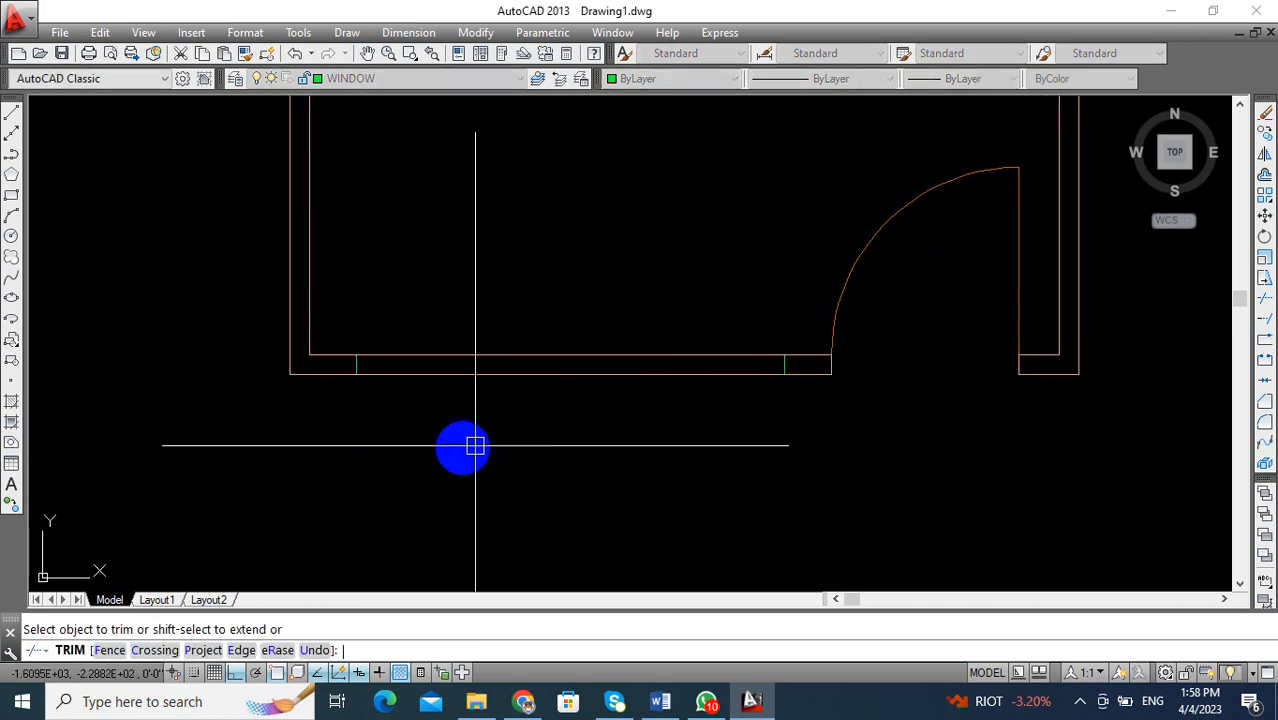
key(Escape)
Draw a horizontal window line inside the lower wall between the midpoints of the two jamb lines.
text(L)
key(Return)
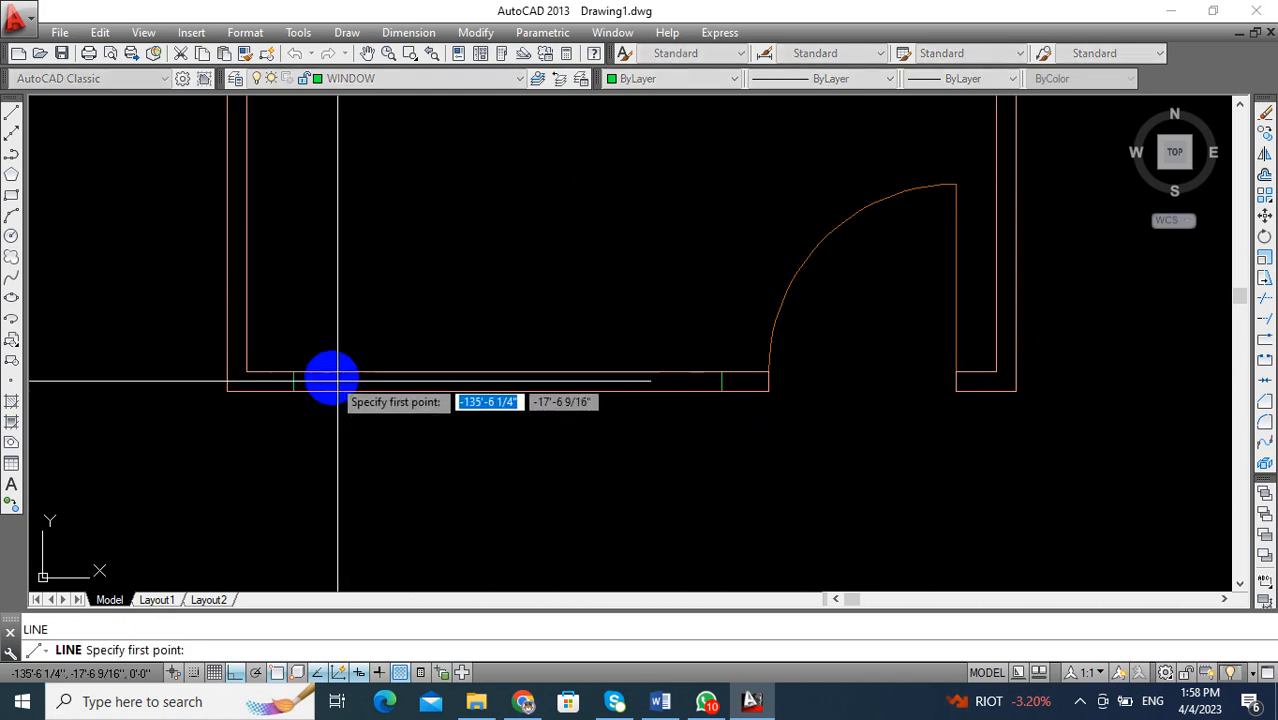
scroll(265, 394, up, 3)
click(250, 388)
scroll(257, 385, down, 3)
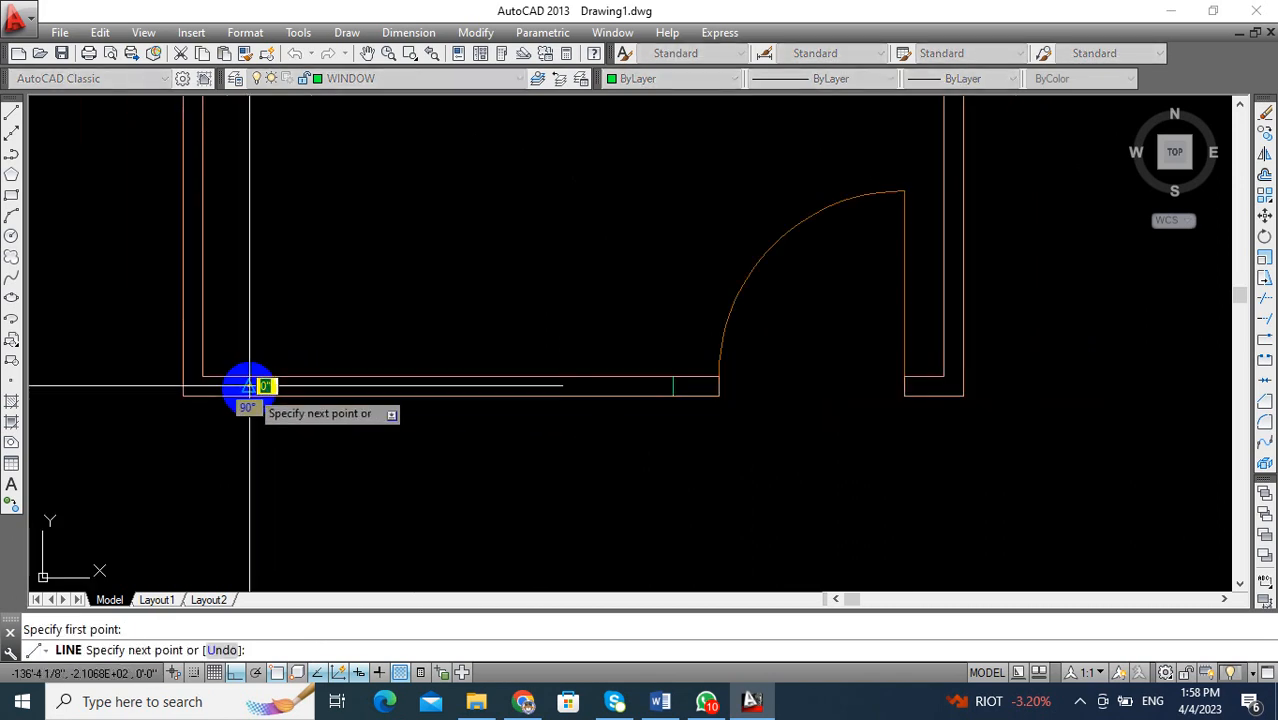
scroll(670, 408, up, 3)
click(664, 355)
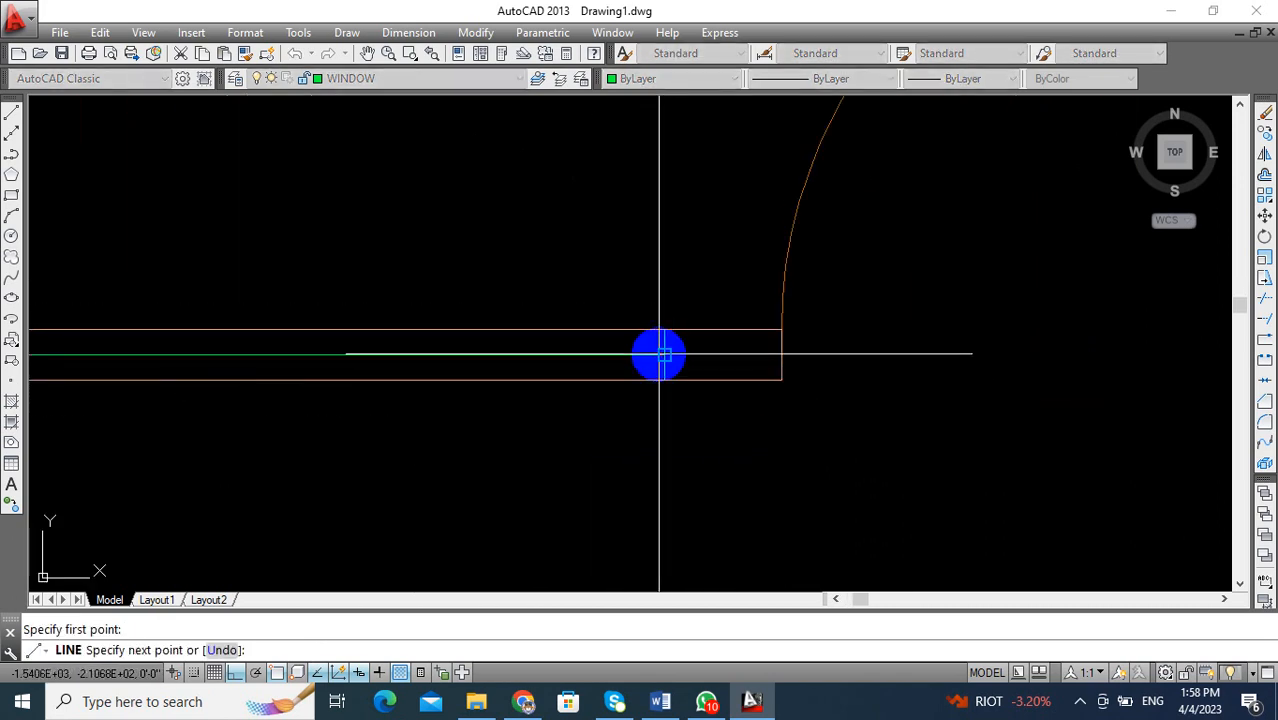
key(Return)
scroll(653, 448, down, 4)
middle_drag(650, 453, 793, 446)
key(Escape)
middle_drag(770, 488, 712, 493)
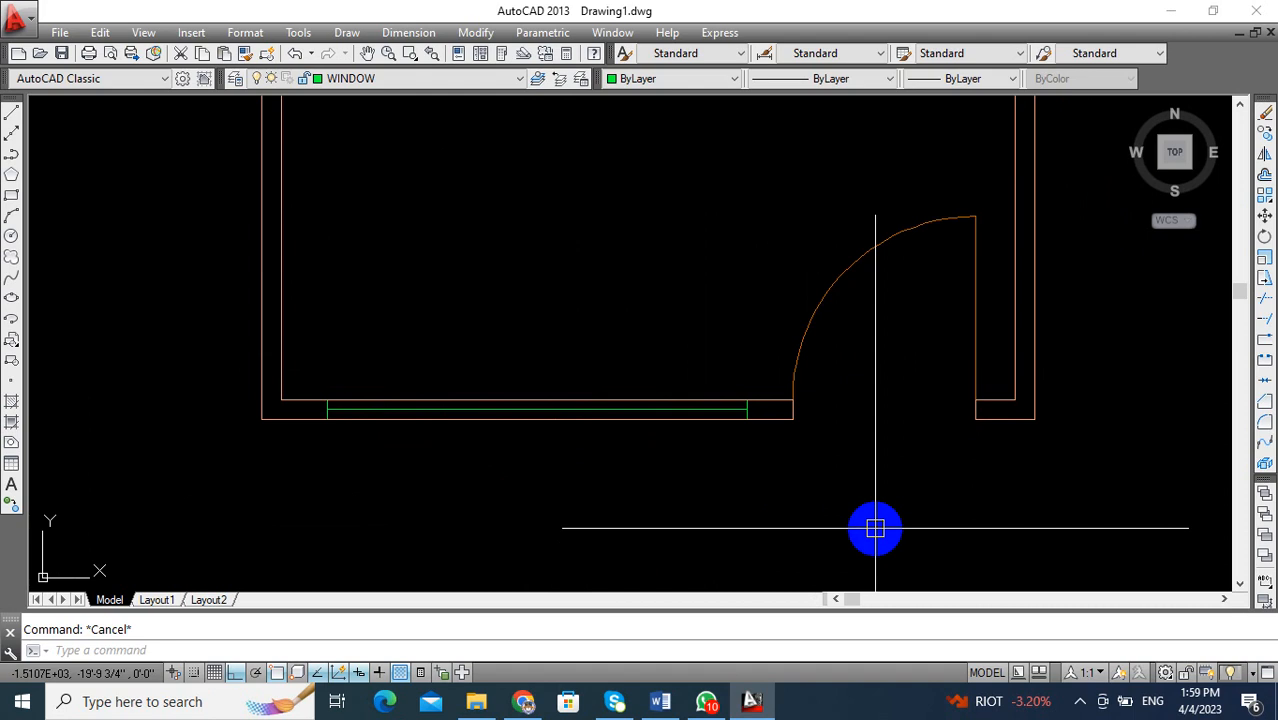
Offset the horizontal window line 1" to both sides.
text(o)
key(Return)
text(1)
key(Return)
scroll(660, 420, up, 6)
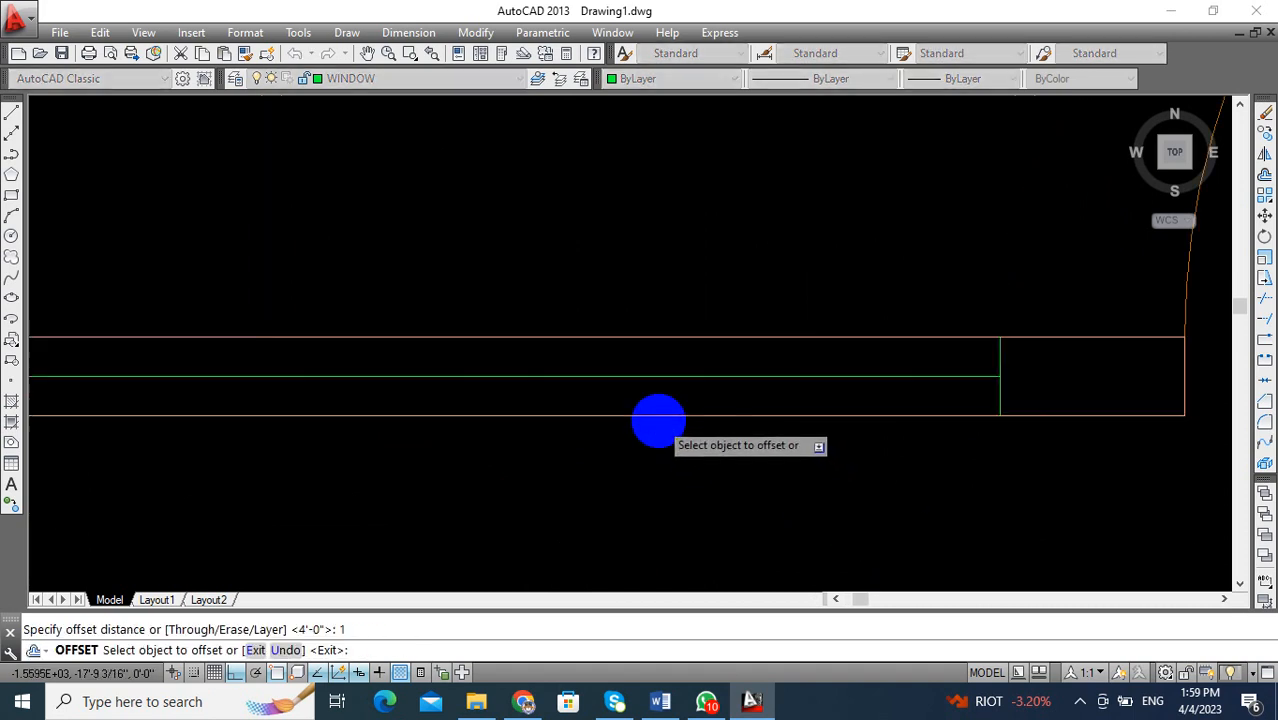
click(633, 321)
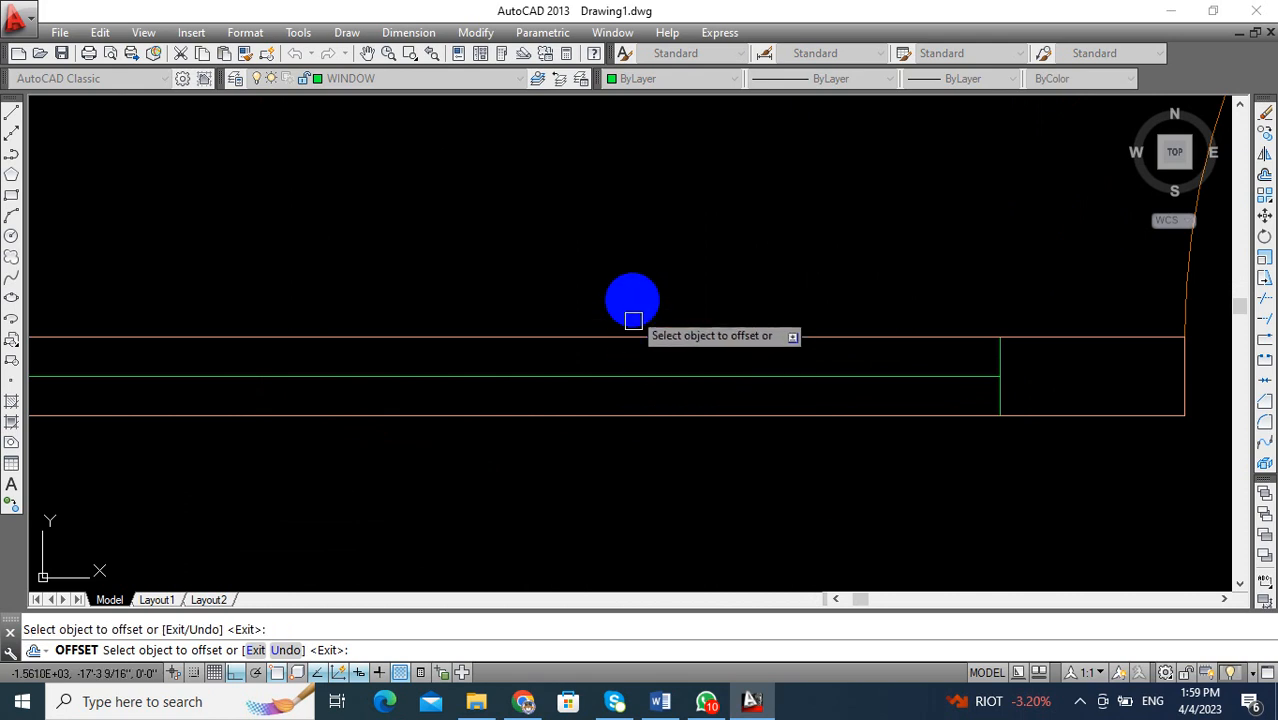
click(663, 374)
scroll(663, 381, down, 8)
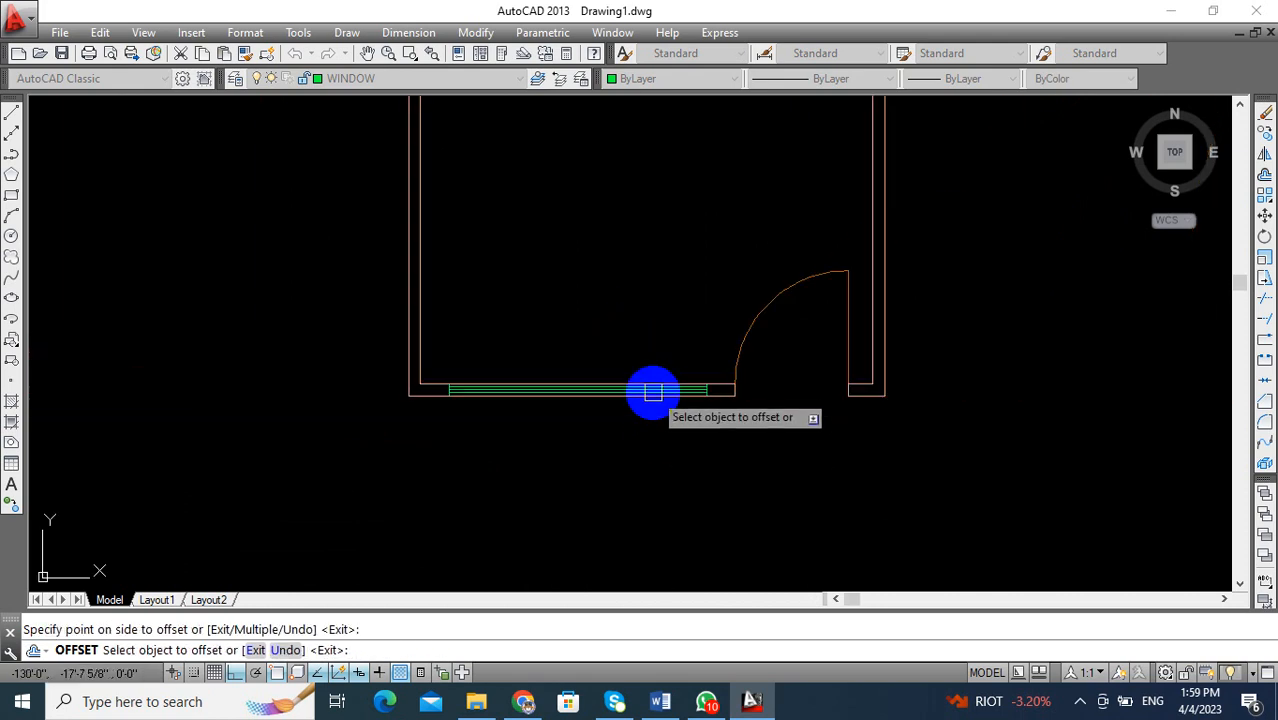
key(Escape)
mouse_move(770, 437)
middle_down()
mouse_move(571, 451)
mouse_move(722, 385)
mouse_move(716, 367)
middle_up()
scroll(571, 451, down, 2)
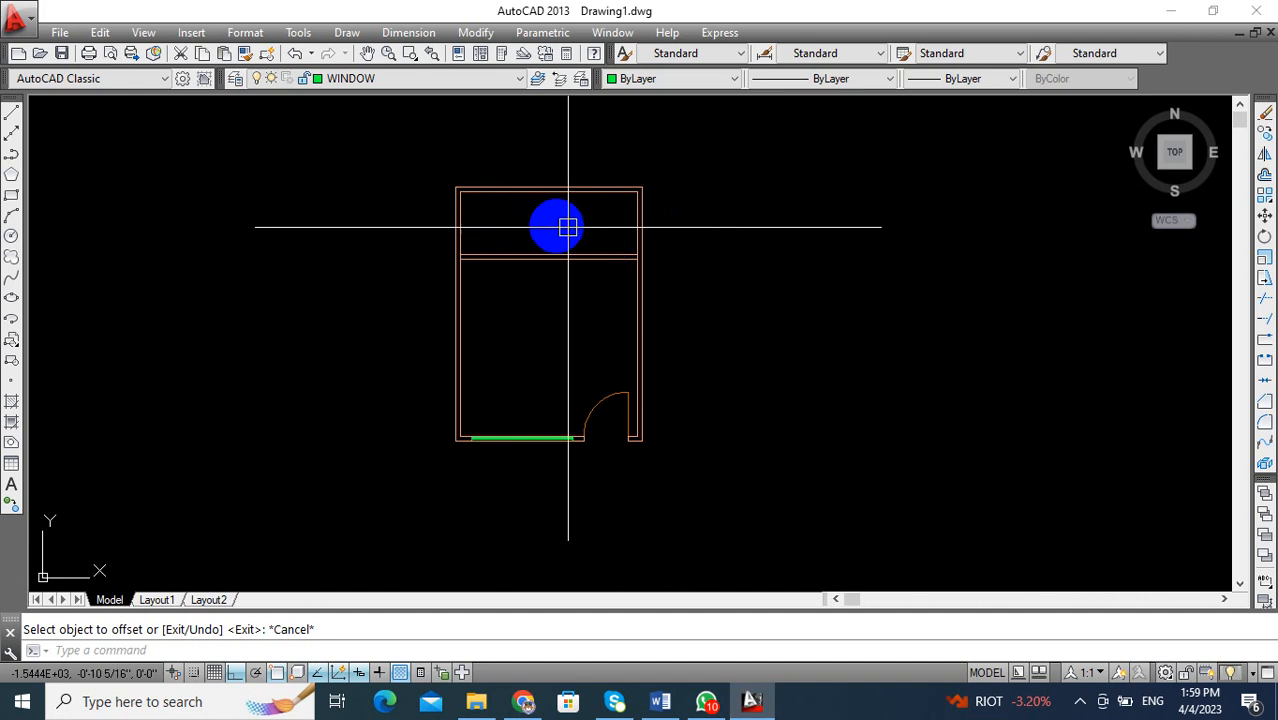
Draw a line from the right end of the partition's upper line 9" to the left, continuing down past the partition.
middle_drag(571, 344, 536, 352)
scroll(553, 350, up, 4)
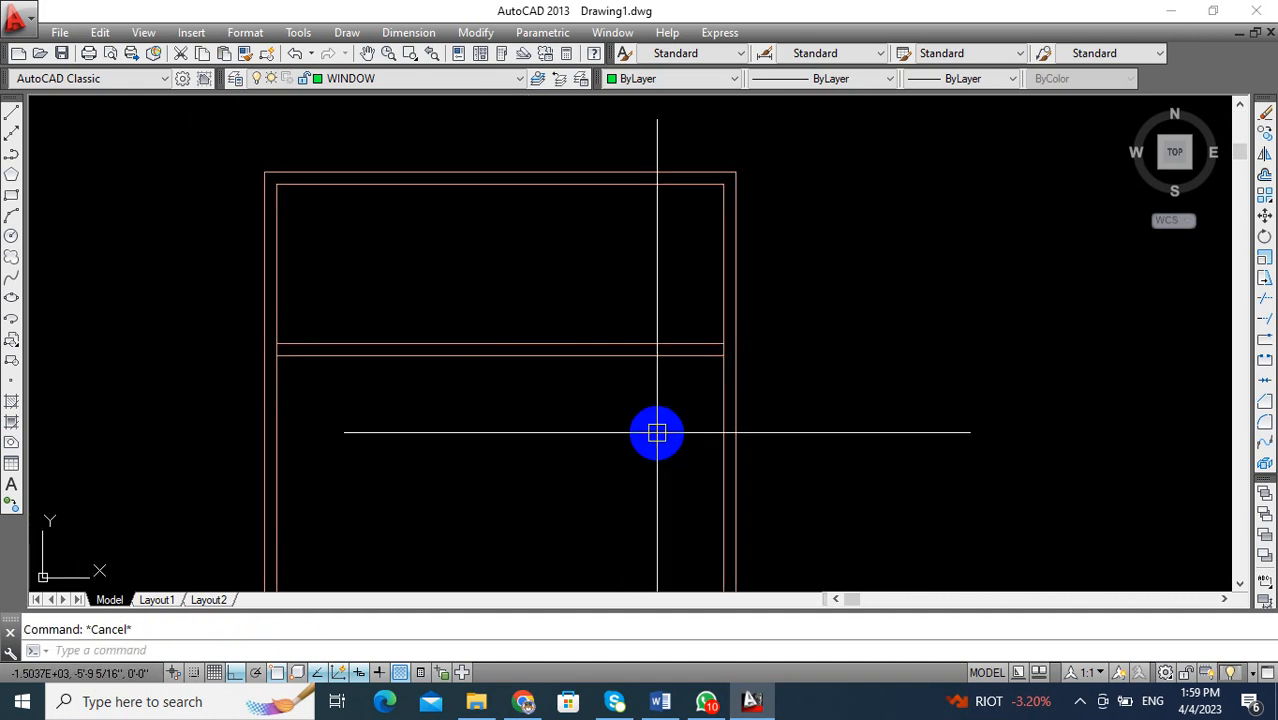
key(Return)
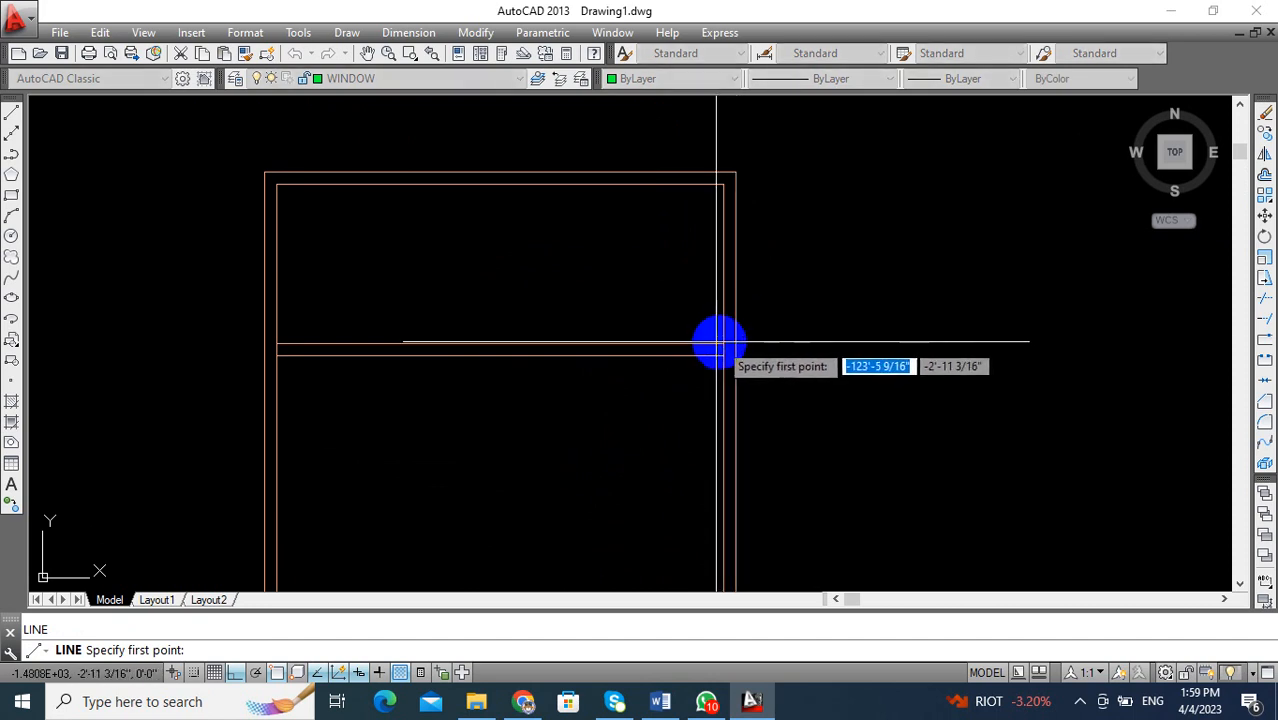
click(722, 343)
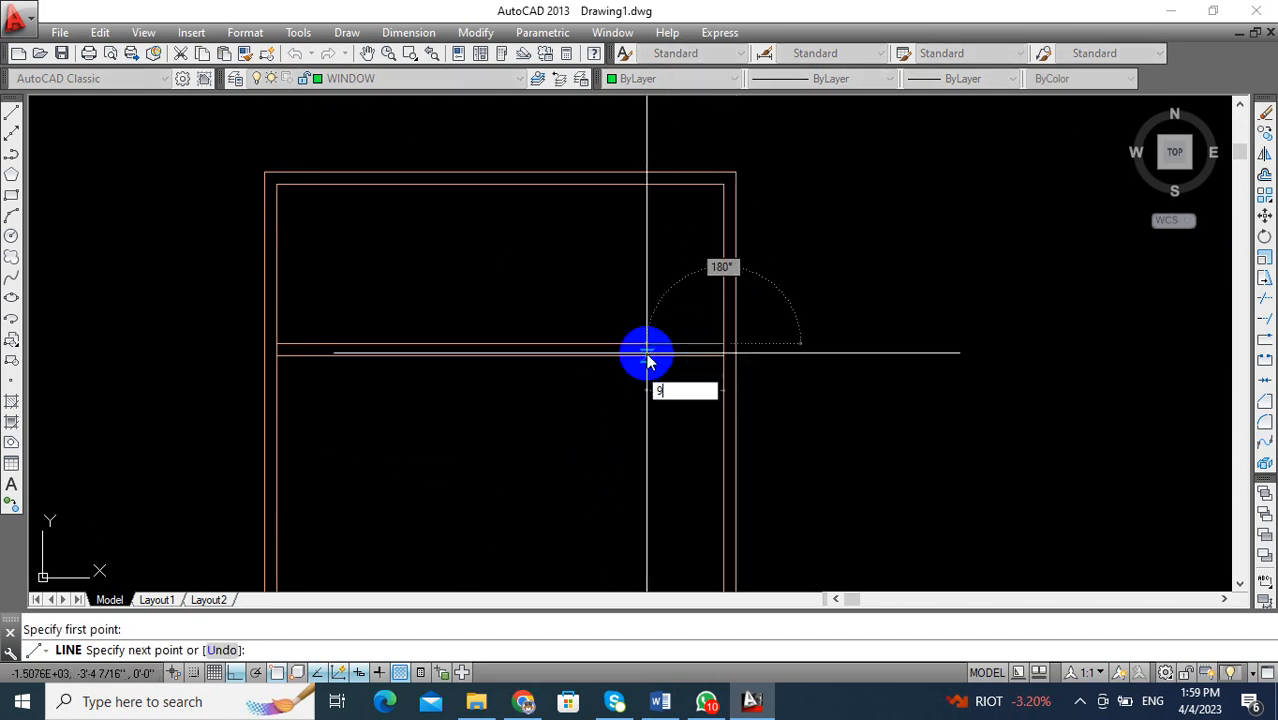
key(Return)
click(665, 400)
key(Return)
scroll(695, 344, up, 4)
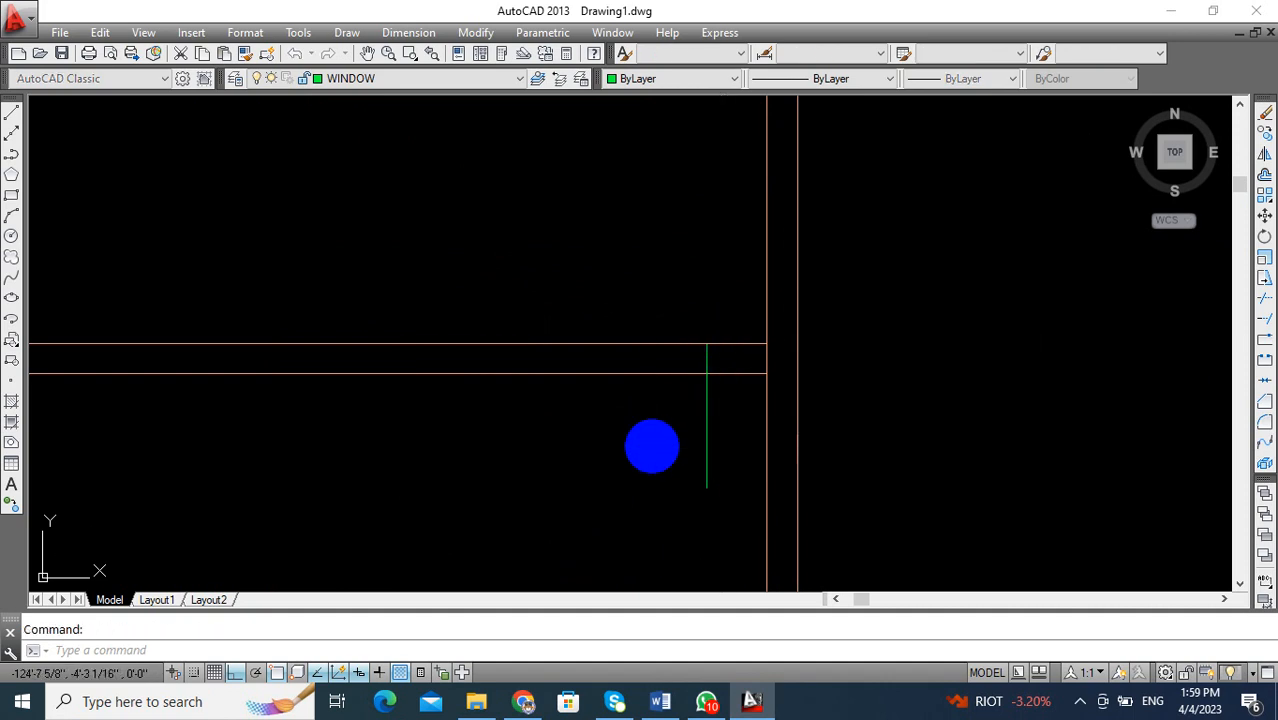
mouse_move(599, 489)
middle_down()
mouse_move(706, 458)
mouse_move(699, 408)
middle_up()
scroll(701, 446, down, 3)
scroll(690, 395, up, 2)
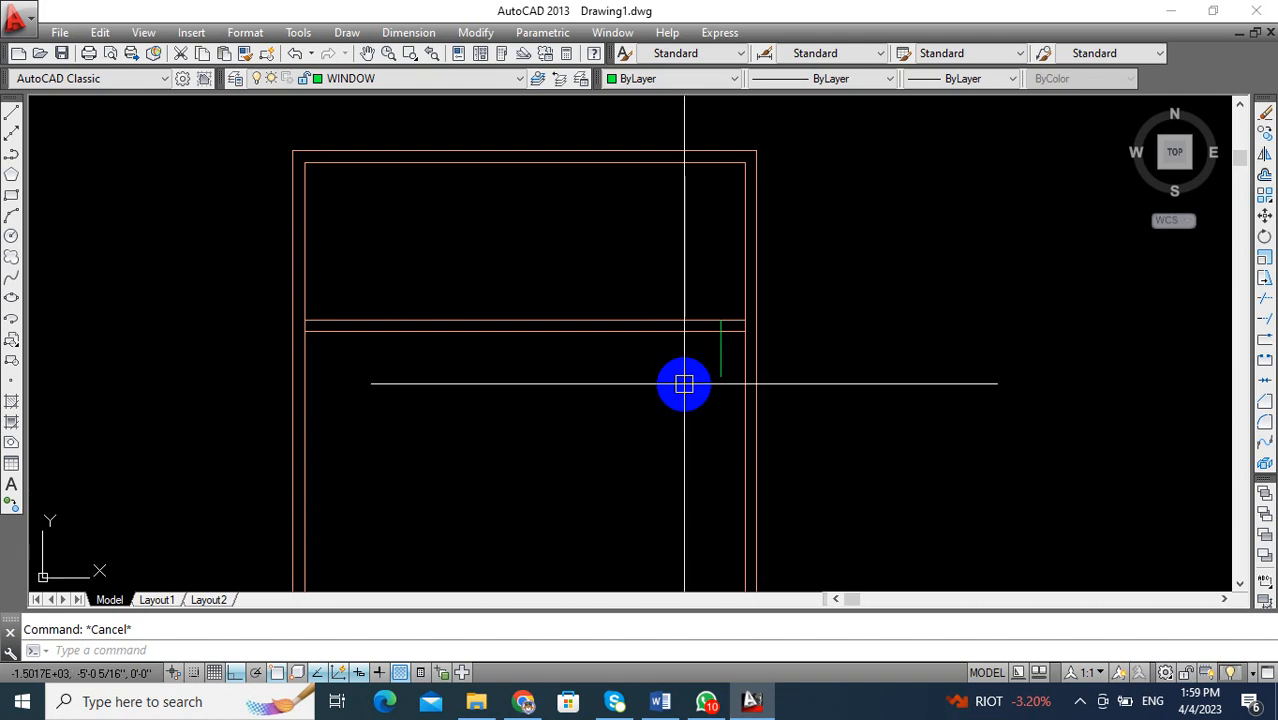
Offset the vertical line below the partition 4' to the left for the other side of the opening.
key(Return)
text(4')
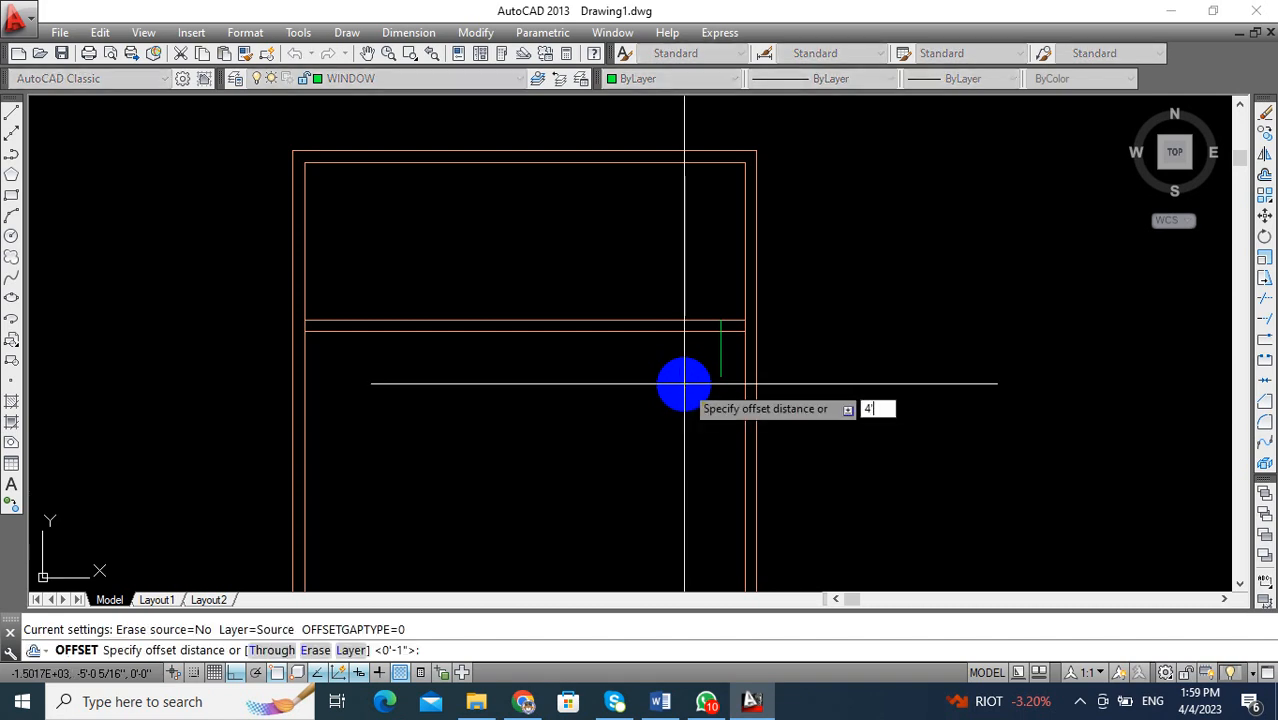
key(Return)
click(719, 361)
click(616, 359)
key(Escape)
middle_drag(638, 429, 690, 399)
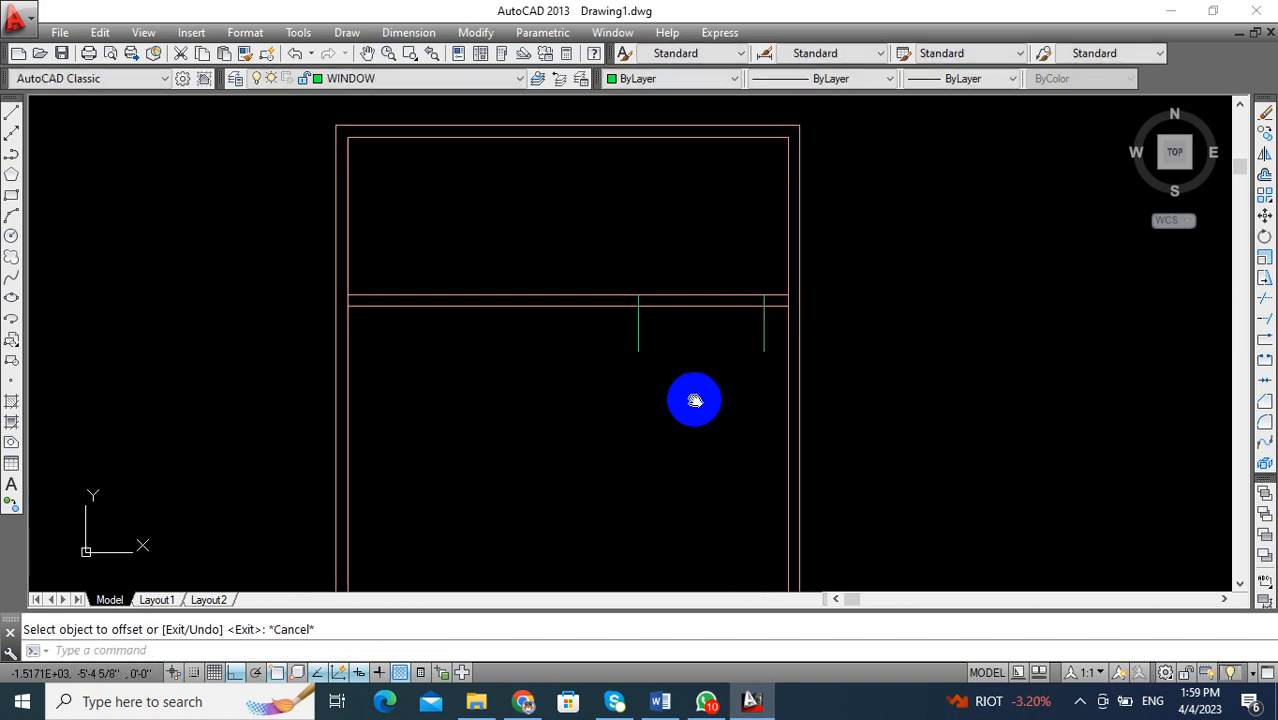
Trim the partition wall between the two vertical lines and cut the parts of those lines that extend below it.
key(Return)
click(724, 252)
click(693, 374)
click(770, 338)
click(647, 329)
key(Escape)
Trim the inner side-wall line pieces between the two partition lines where the partition meets the left and right walls.
middle_drag(599, 368, 667, 362)
key(Return)
key(Return)
scroll(406, 279, up, 4)
scroll(387, 312, up, 2)
click(494, 311)
scroll(526, 446, down, 6)
middle_drag(612, 359, 547, 328)
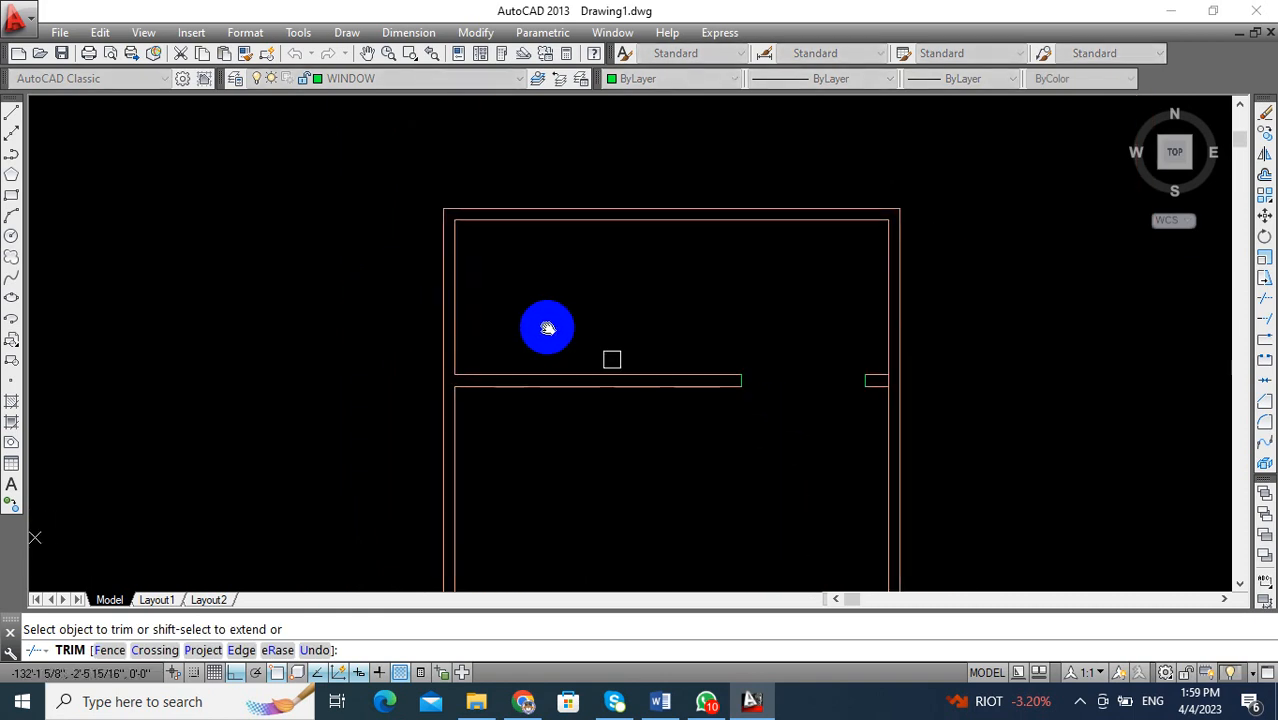
scroll(880, 375, up, 6)
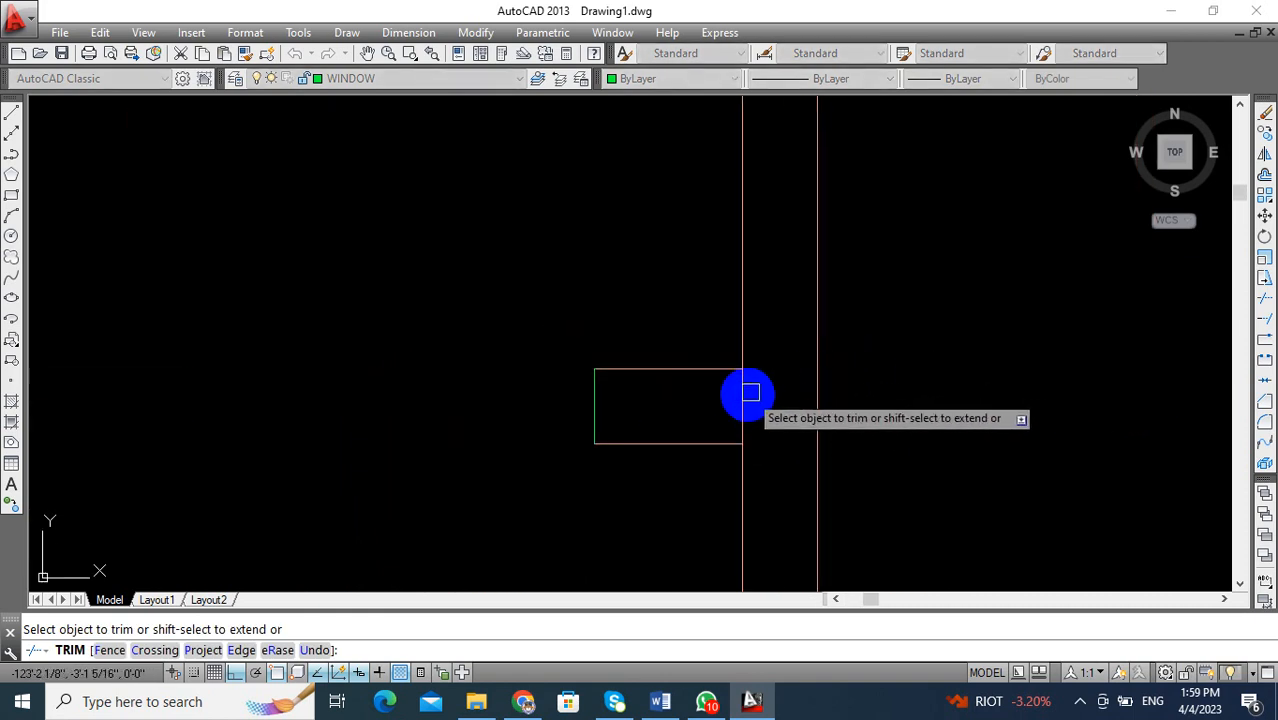
scroll(742, 404, down, 6)
middle_drag(610, 373, 733, 325)
key(Escape)
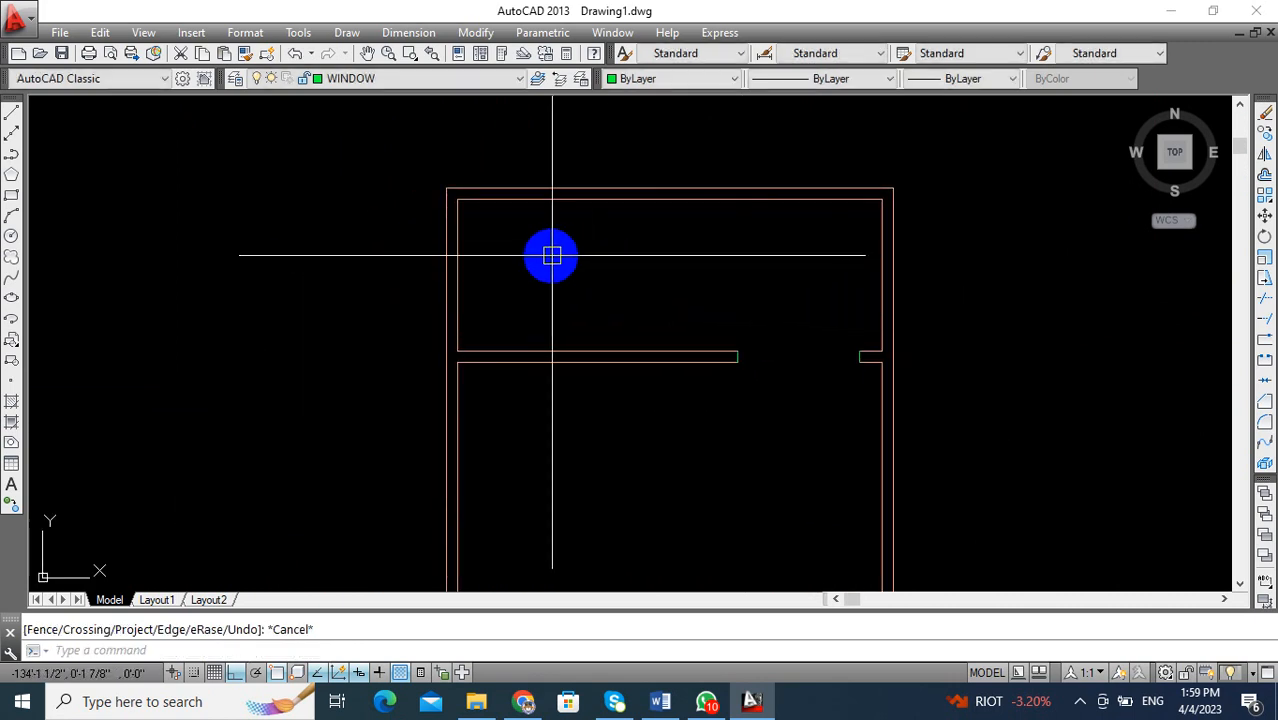
Offset the left inner wall line of the upper strip 8' to the right to divide off the bath.
click(458, 272)
middle_drag(599, 478, 570, 465)
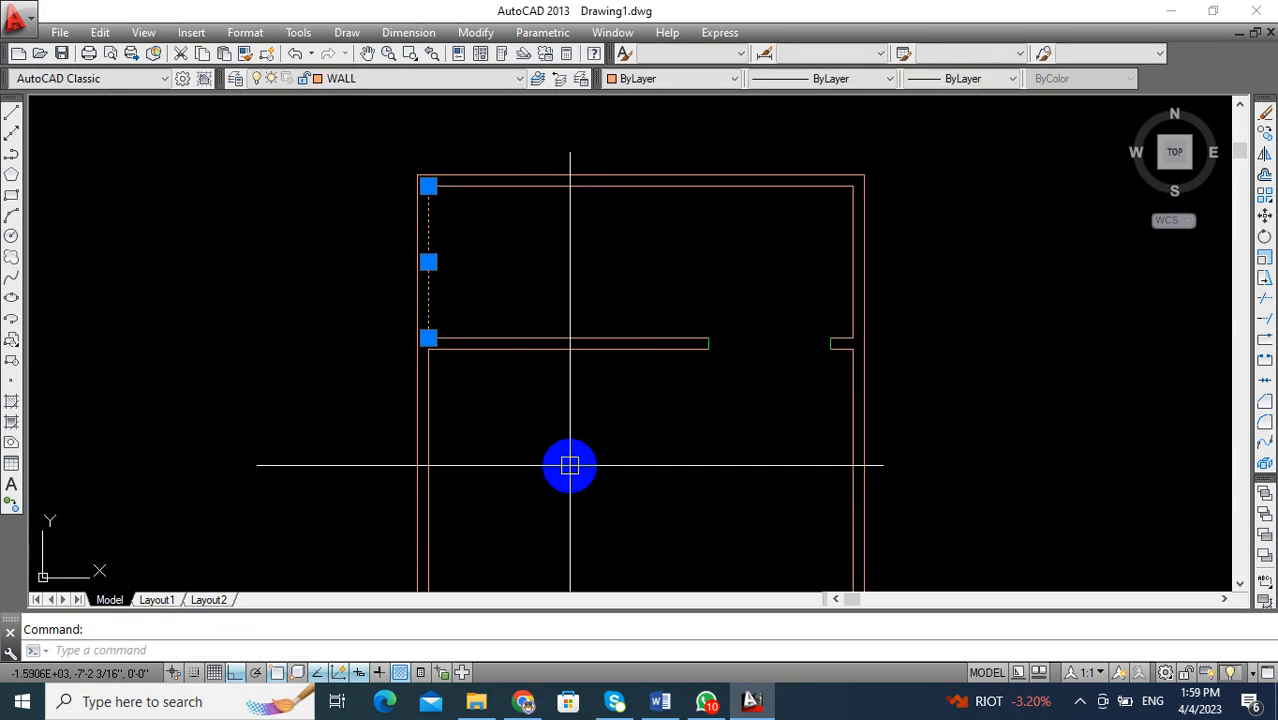
key(Return)
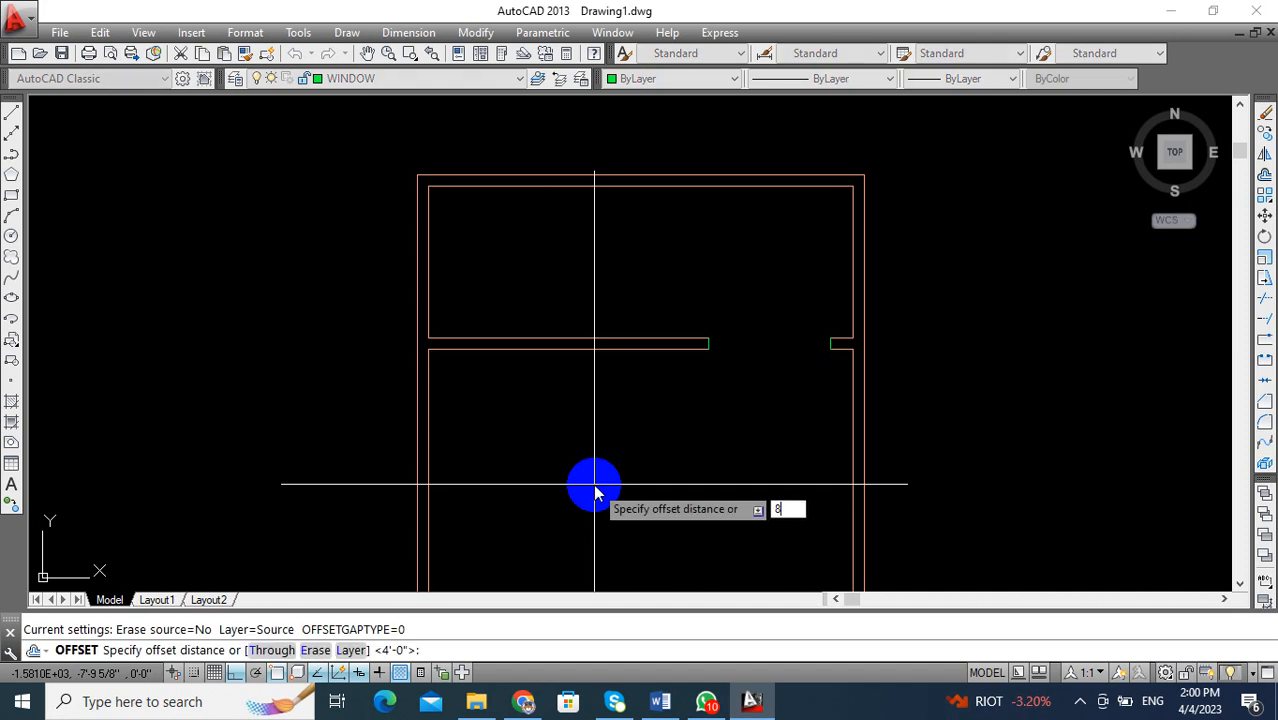
text(8')
key(Return)
click(428, 275)
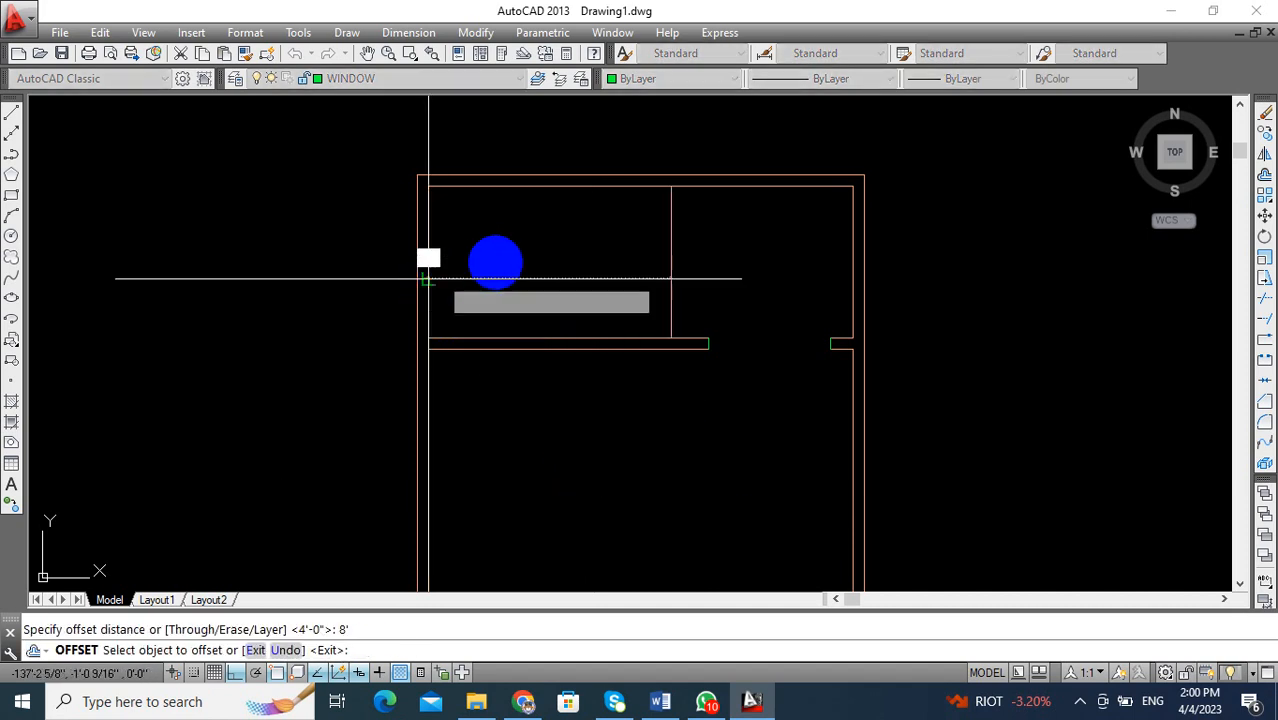
click(508, 260)
key(Escape)
mouse_move(764, 338)
middle_down()
mouse_move(666, 343)
mouse_move(590, 377)
mouse_move(599, 489)
middle_up()
Offset the new dividing line 4.5" to the right to give the bath wall its thickness.
key(Escape)
text(O)
key(Return)
text(4.5)
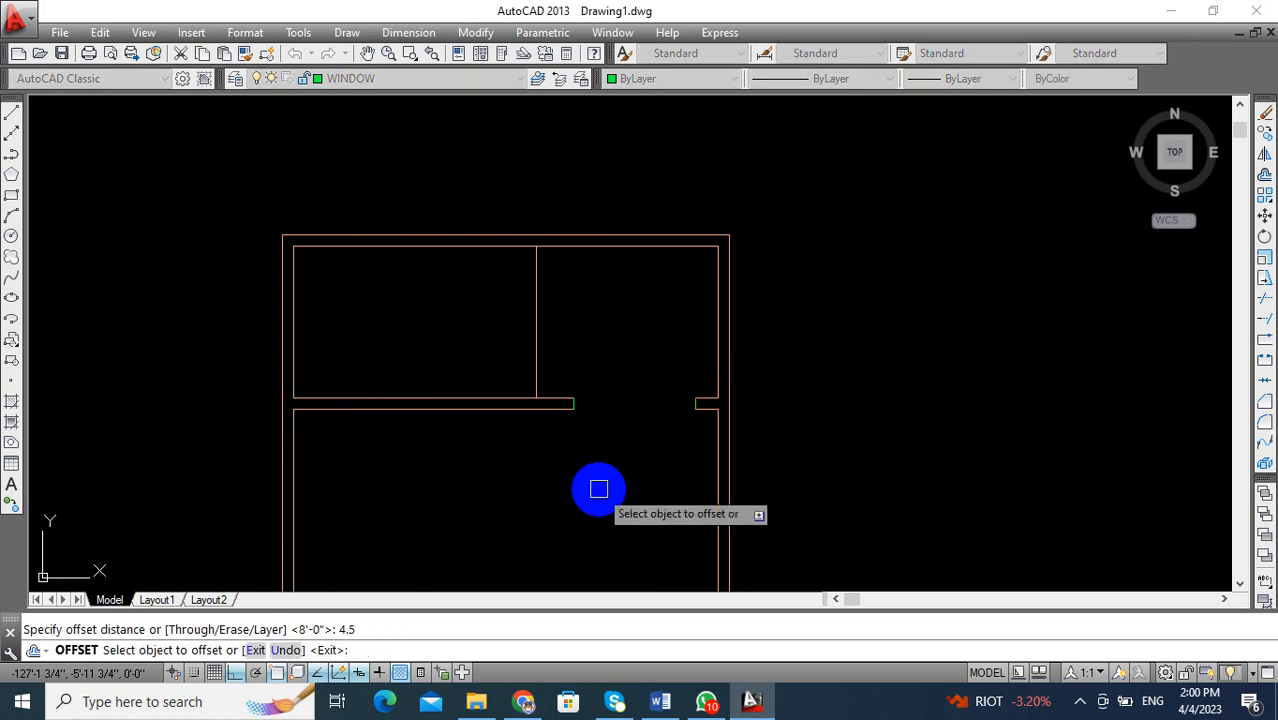
click(541, 314)
click(590, 310)
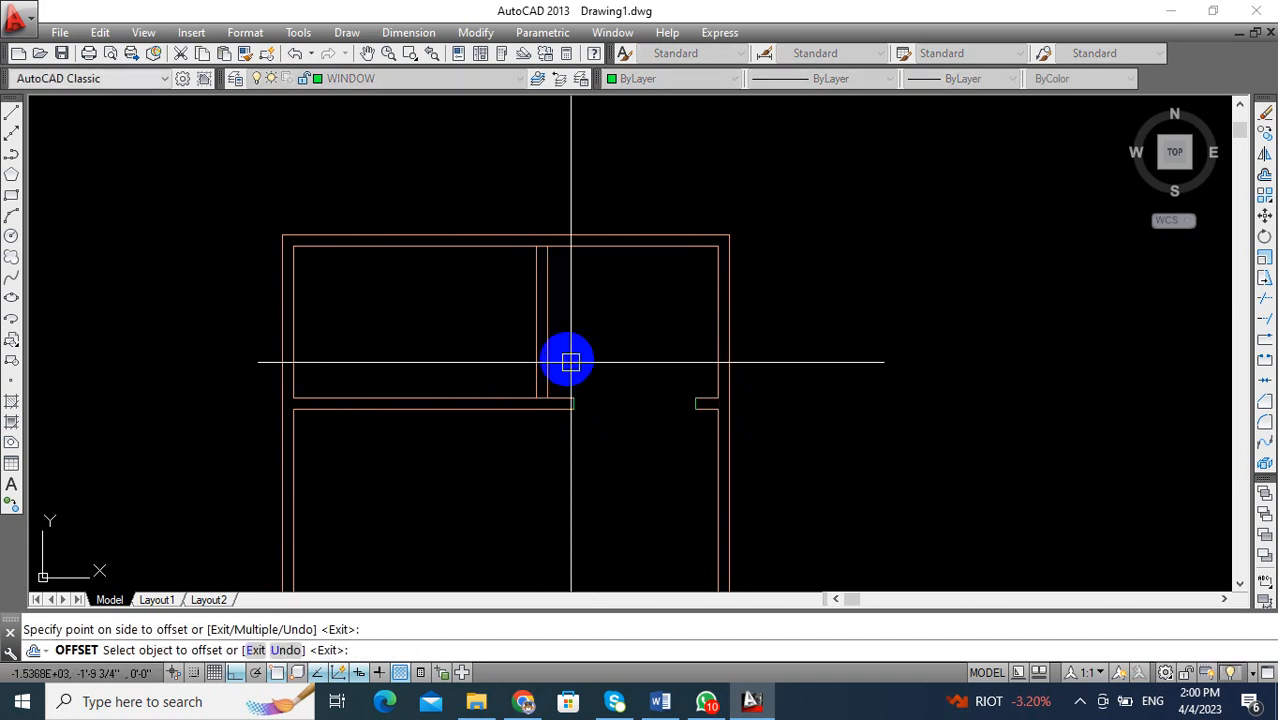
key(Escape)
Draw a line 4.5" up the bath wall's left line from its lower end and continue it horizontally to the right across the wall.
middle_drag(568, 357, 571, 314)
text(L)
key(Return)
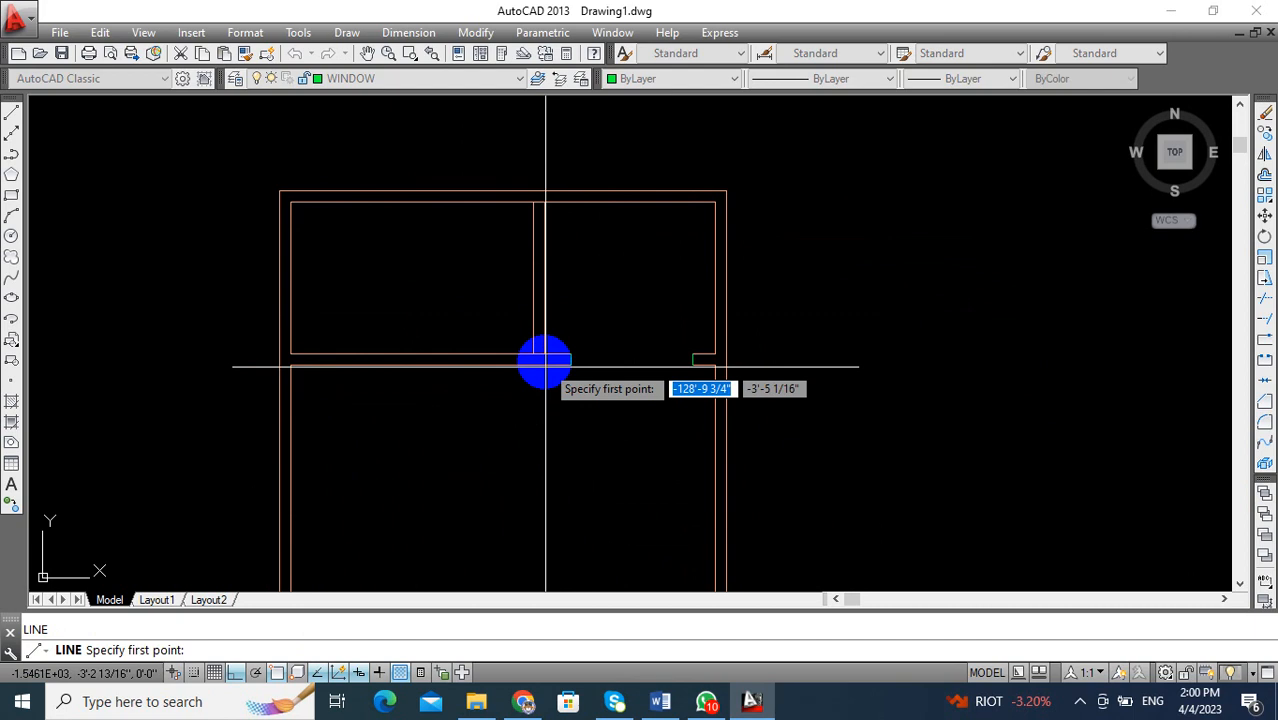
scroll(542, 360, up, 3)
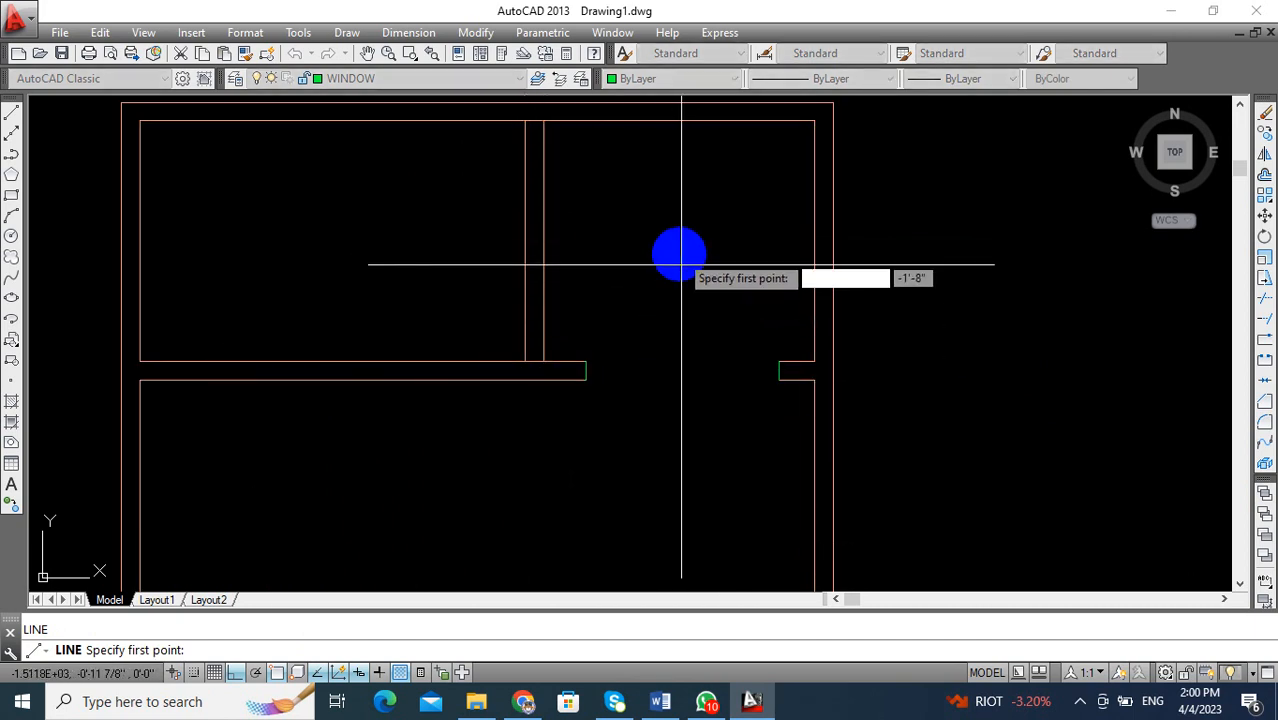
click(521, 360)
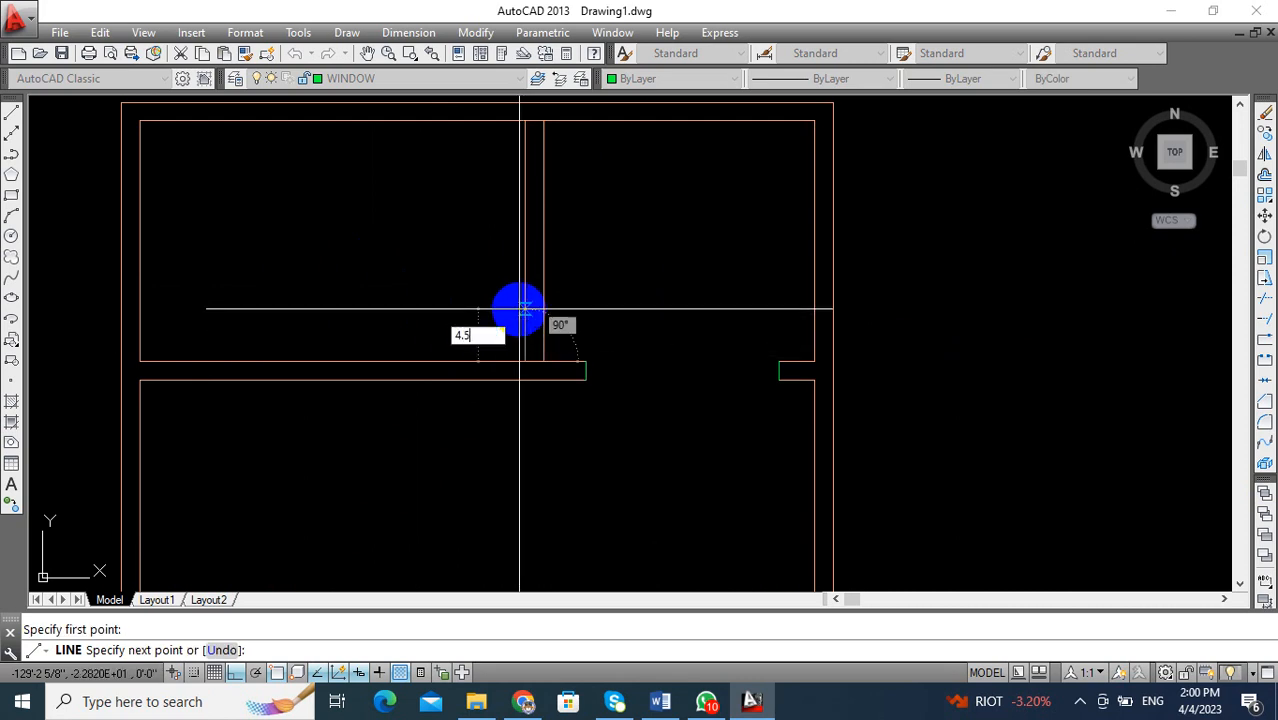
click(523, 344)
click(600, 350)
mouse_move(599, 405)
middle_down()
mouse_move(583, 351)
mouse_move(613, 374)
mouse_move(635, 437)
middle_up()
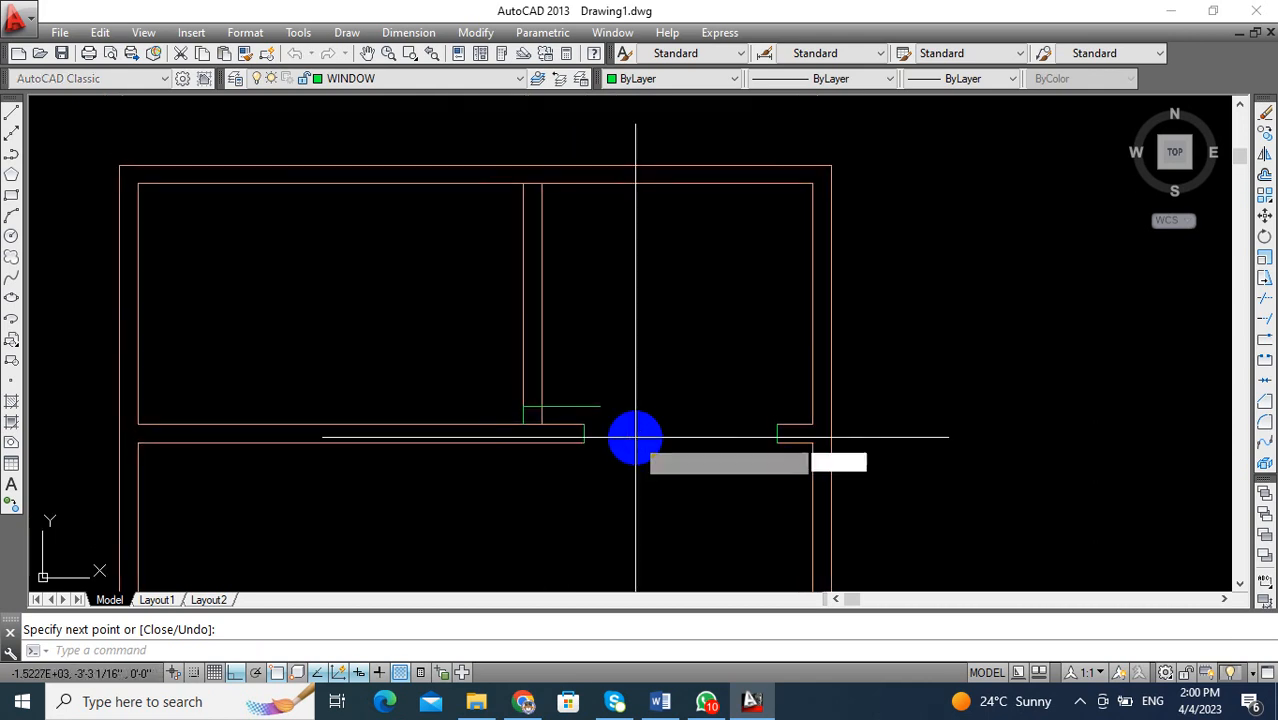
key(Escape)
Offset the horizontal line across the bath wall 2.5' upward to mark the door opening.
text(o)
key(Return)
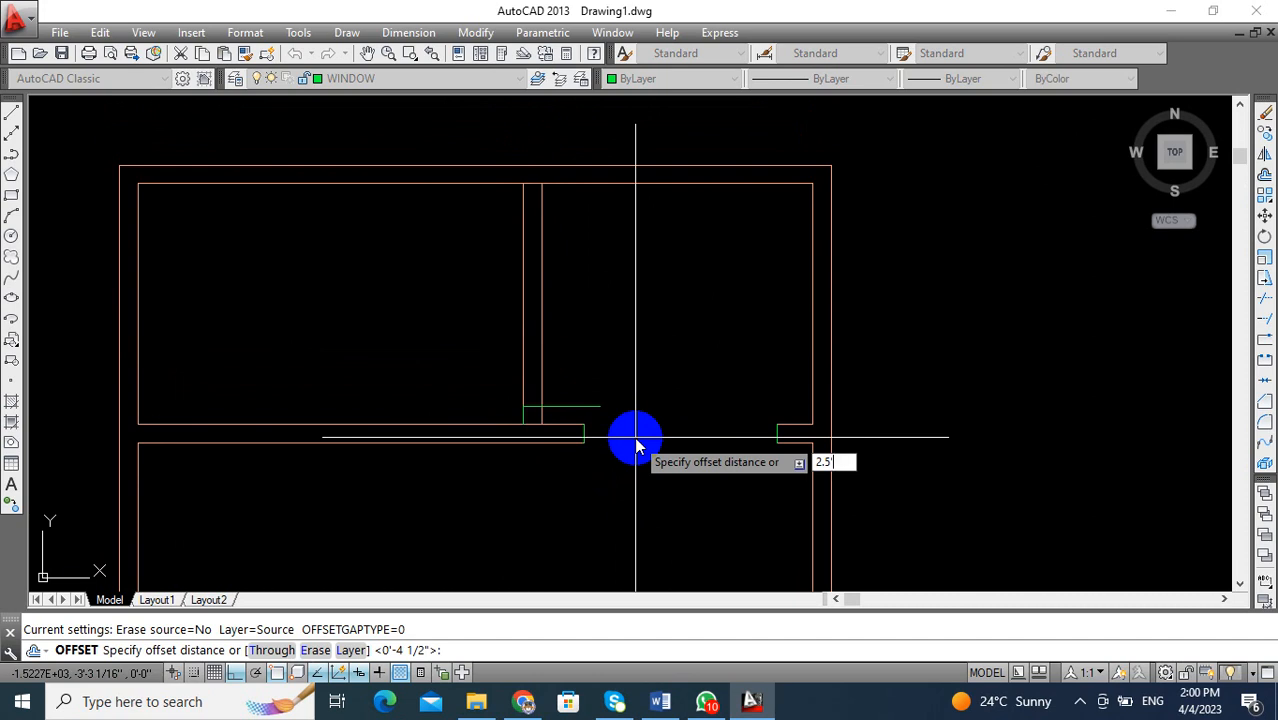
key(Return)
click(605, 407)
click(602, 331)
middle_drag(637, 385, 676, 368)
key(Escape)
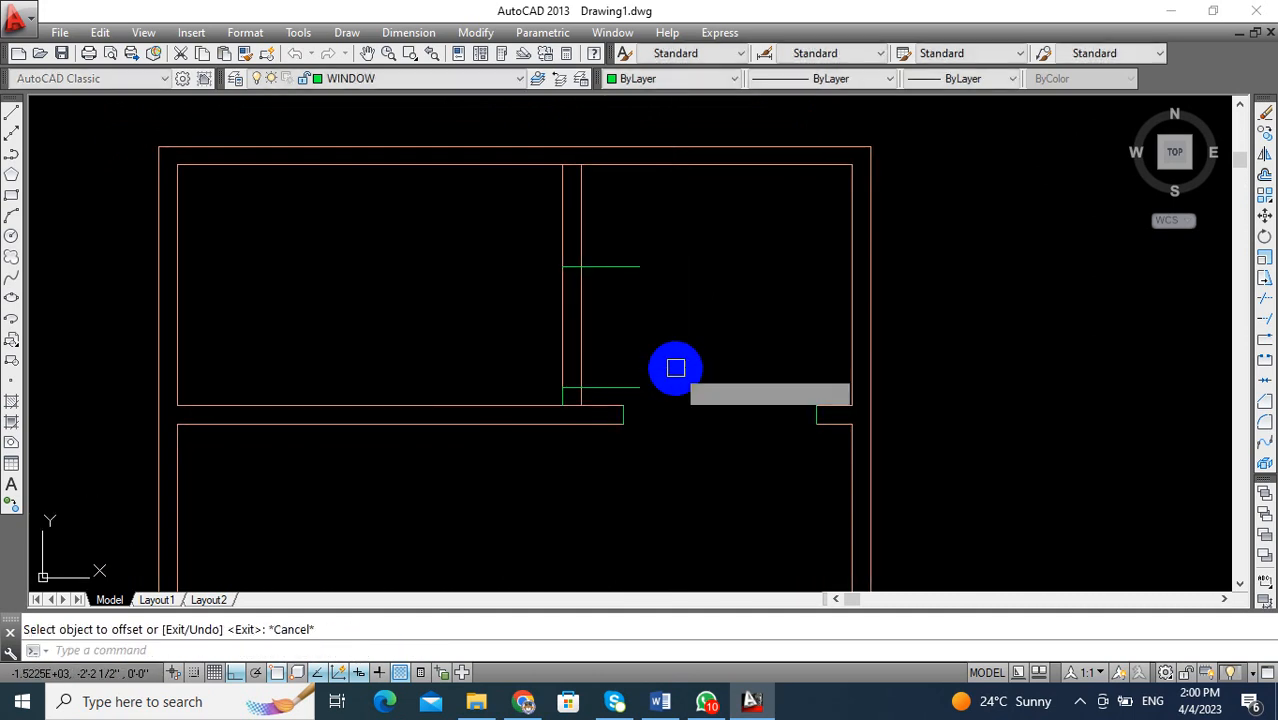
Trim the bath wall lines between the two horizontal lines and the line ends projecting beyond the wall to open the doorway.
text(tr)
key(Return)
key(Return)
click(637, 305)
click(530, 331)
click(636, 254)
click(614, 318)
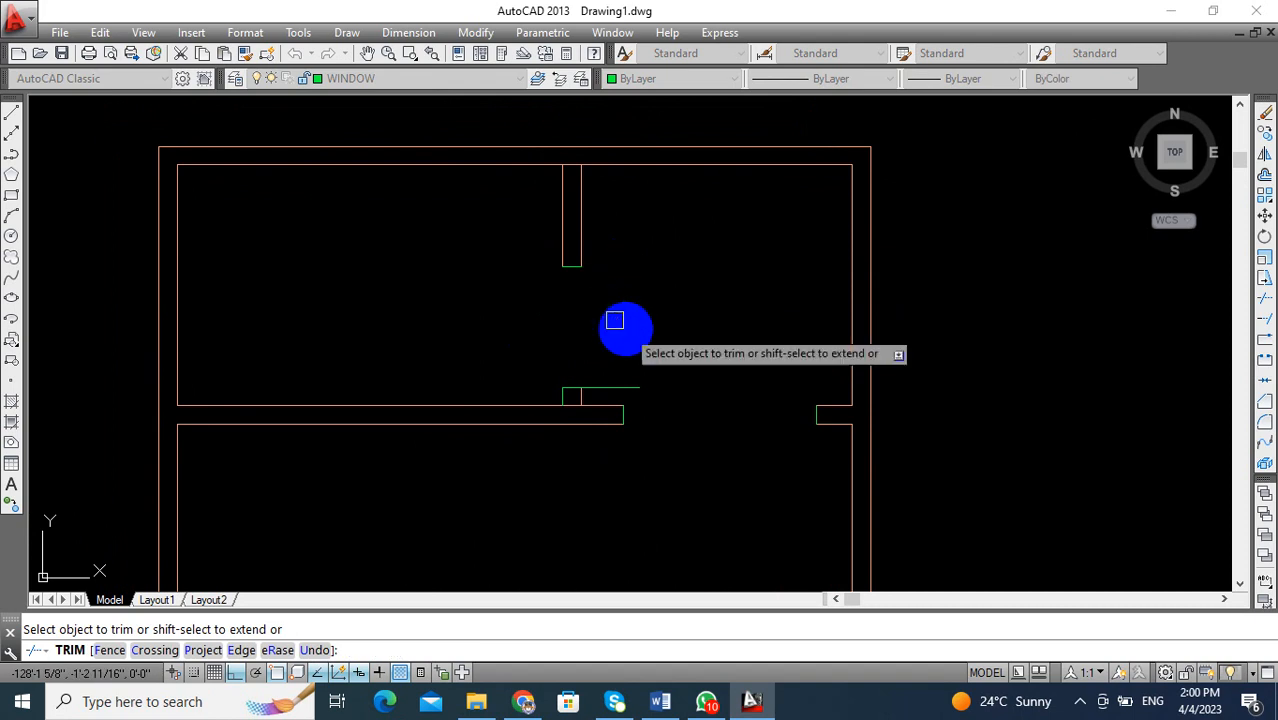
click(616, 387)
key(Escape)
scroll(642, 408, up, 3)
scroll(646, 433, down, 5)
mouse_move(646, 433)
middle_down()
mouse_move(588, 449)
mouse_move(607, 405)
middle_up()
text(c)
key(Return)
key(Escape)
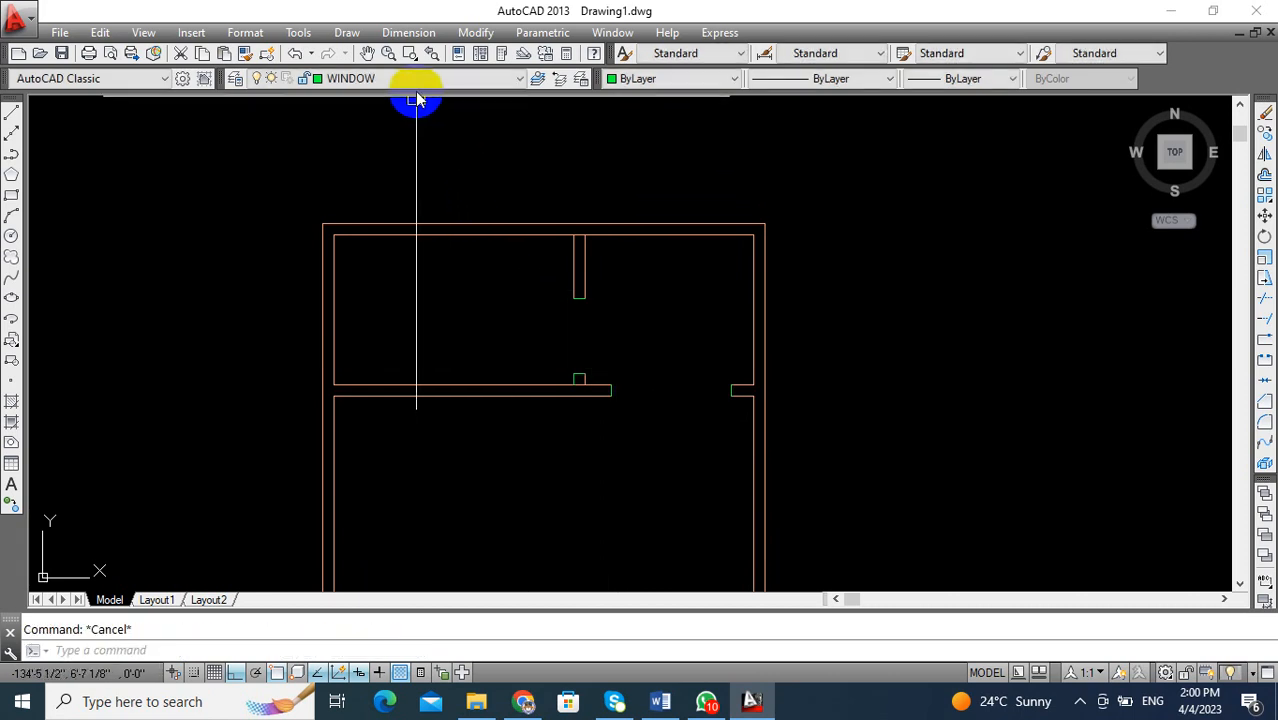
Make DOOR the current layer and draw a circle centred on the lower jamb's left corner, with its radius reaching the upper jamb.
click(418, 80)
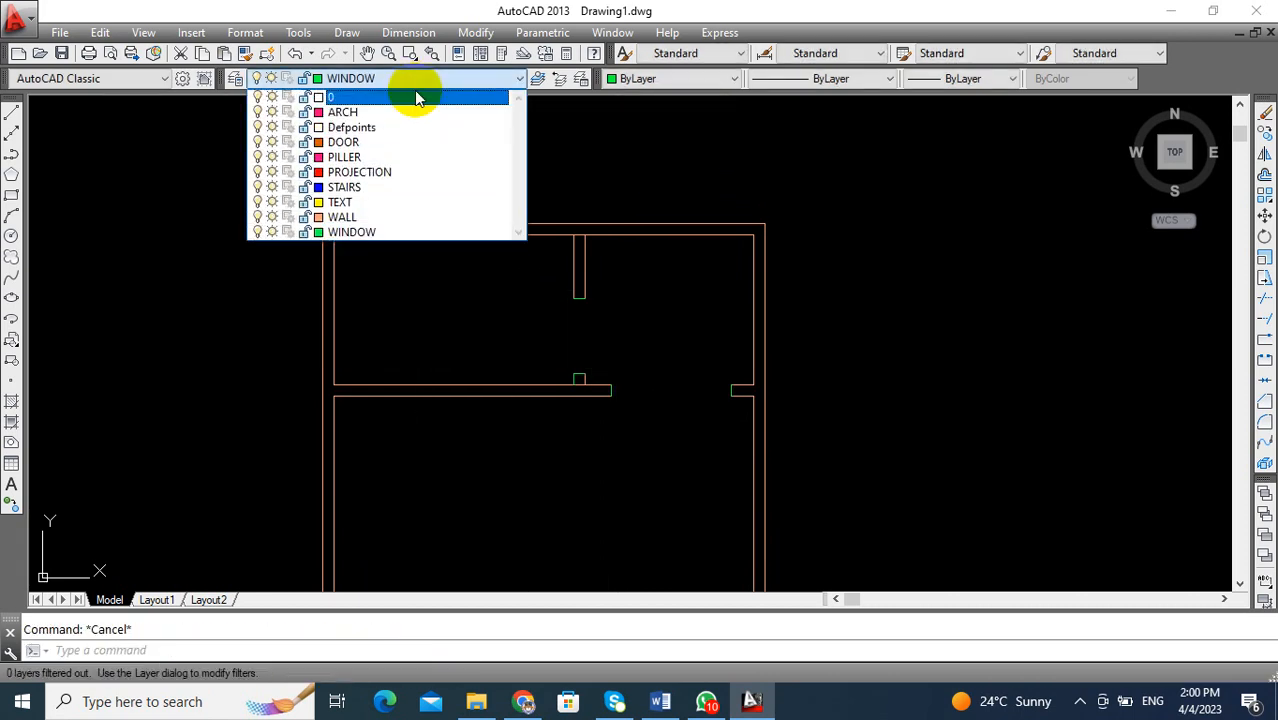
click(380, 148)
text(c)
key(Return)
scroll(560, 378, up, 2)
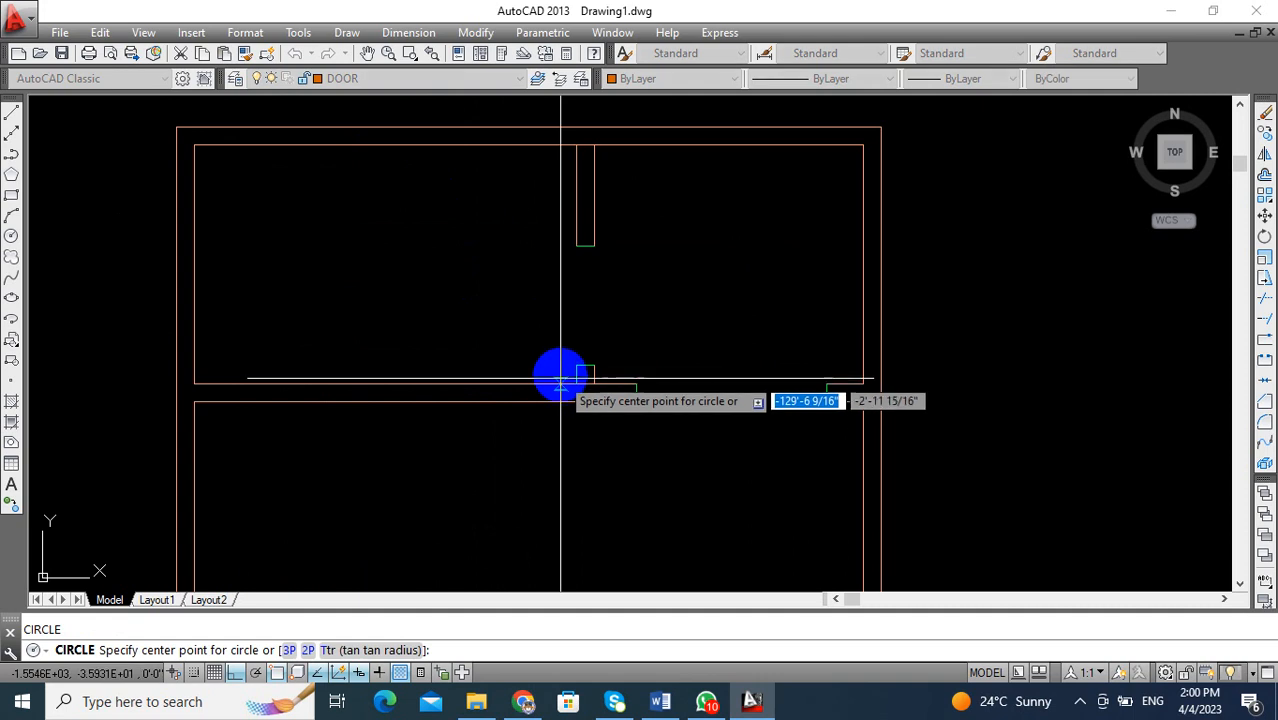
click(576, 366)
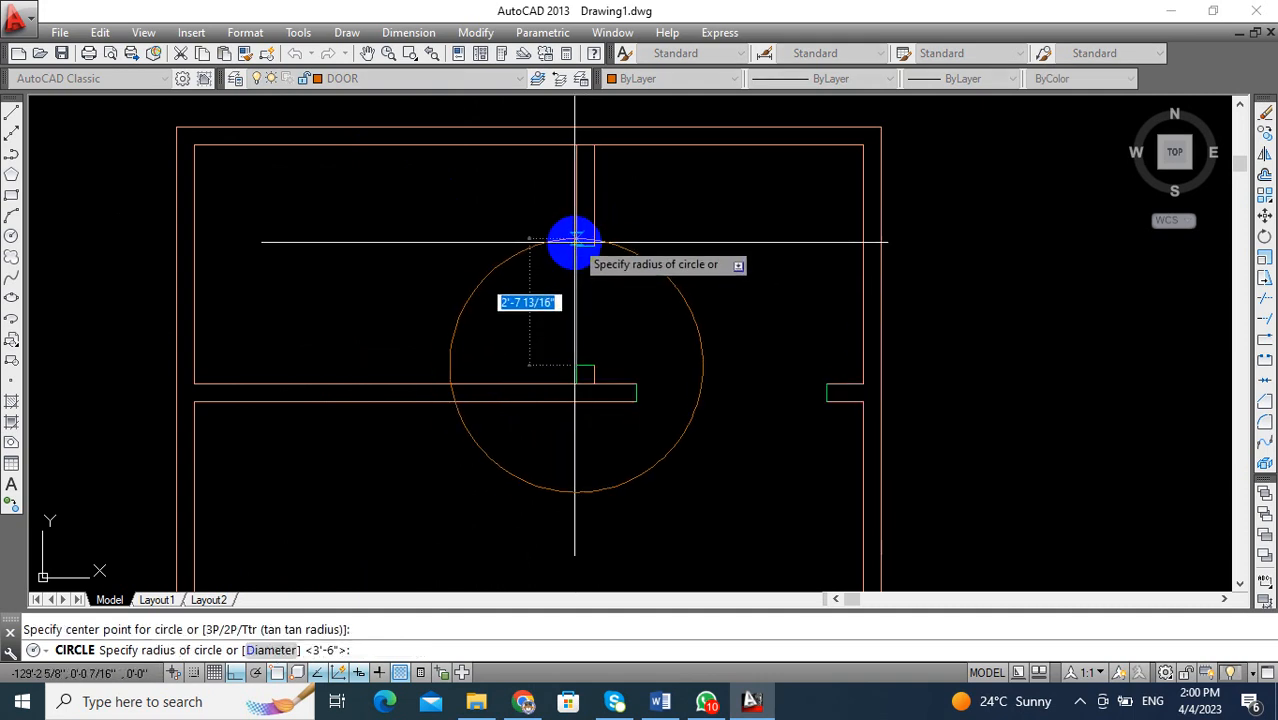
click(574, 250)
middle_drag(608, 297, 641, 289)
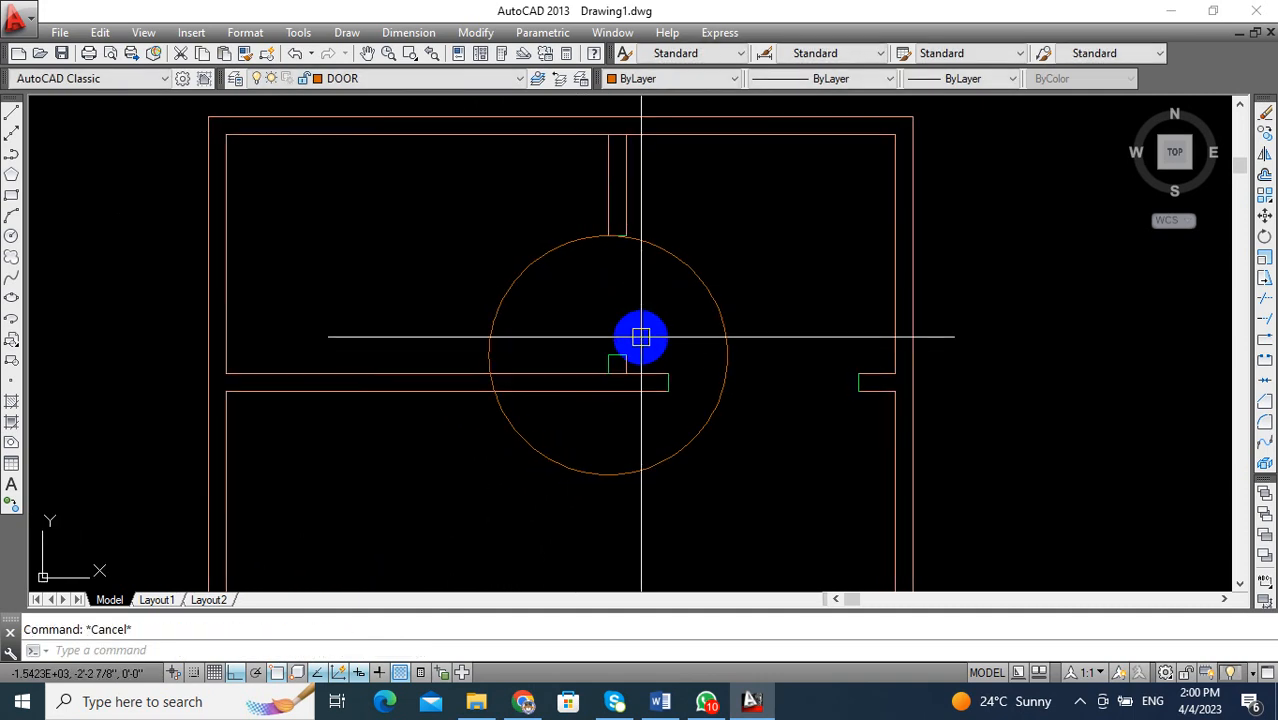
Draw a horizontal line from the circle's centre leftward past the circle for the bath door leaf.
text(l)
key(Return)
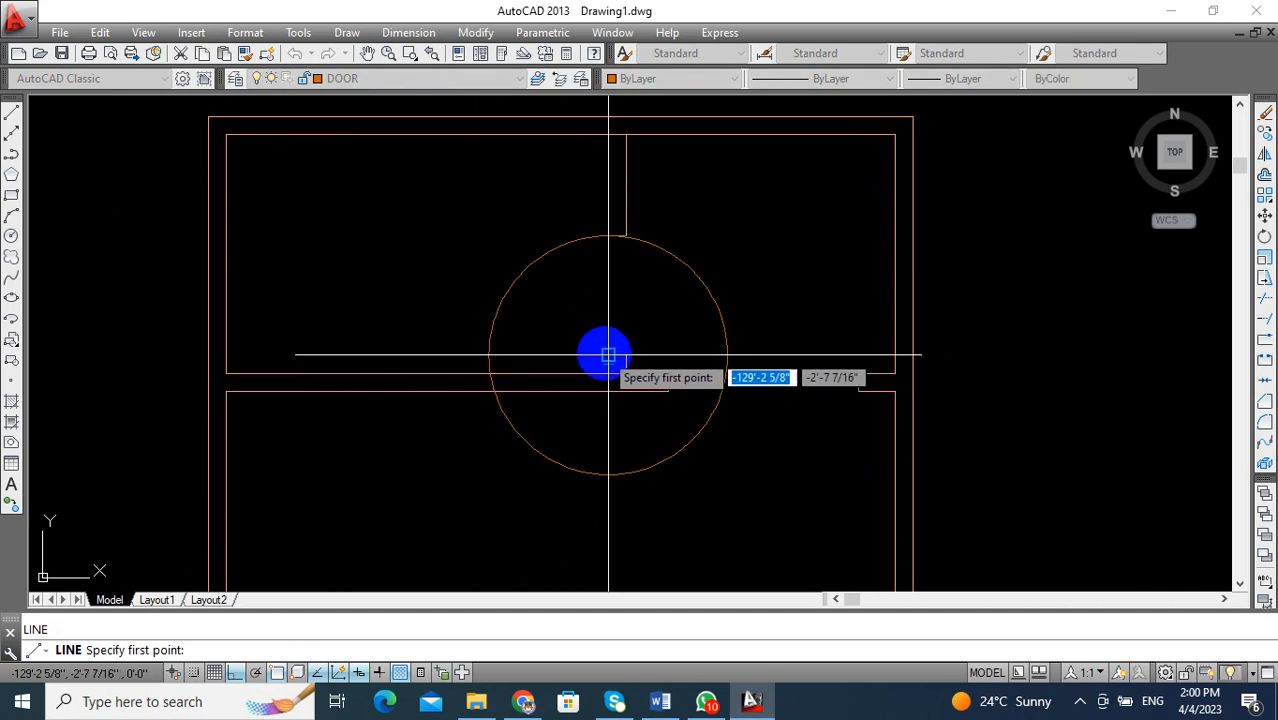
click(608, 354)
click(400, 331)
key(Return)
middle_drag(555, 316, 550, 286)
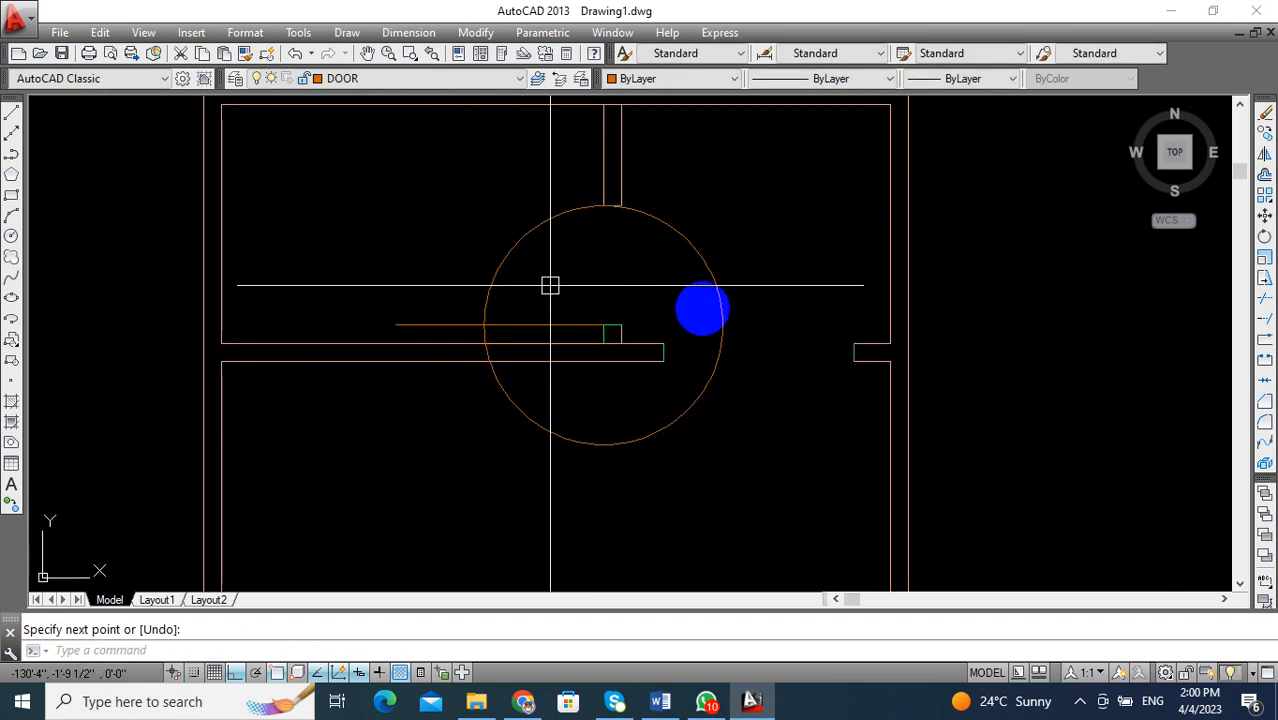
key(Escape)
Trim the circle to a quarter-circle door swing and cut the door leaf line where it extends beyond the arc.
middle_drag(783, 387, 722, 362)
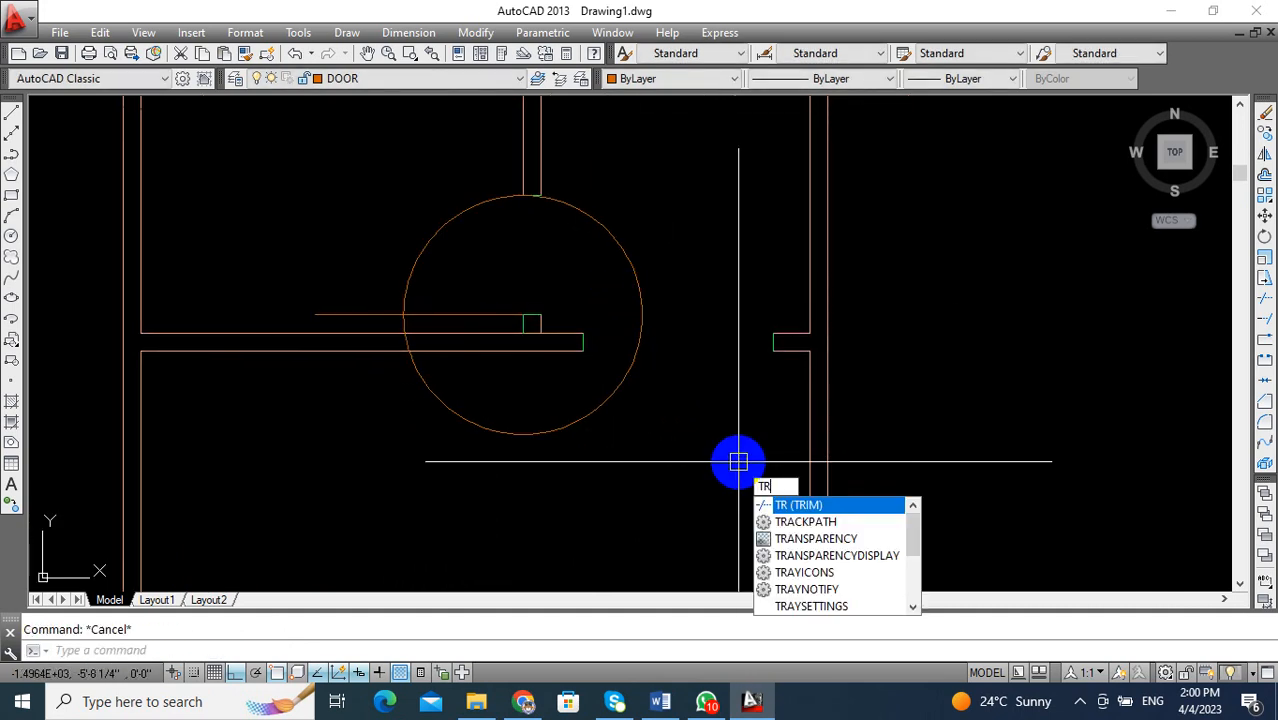
key(Return)
key(Return)
click(551, 422)
scroll(467, 350, up, 10)
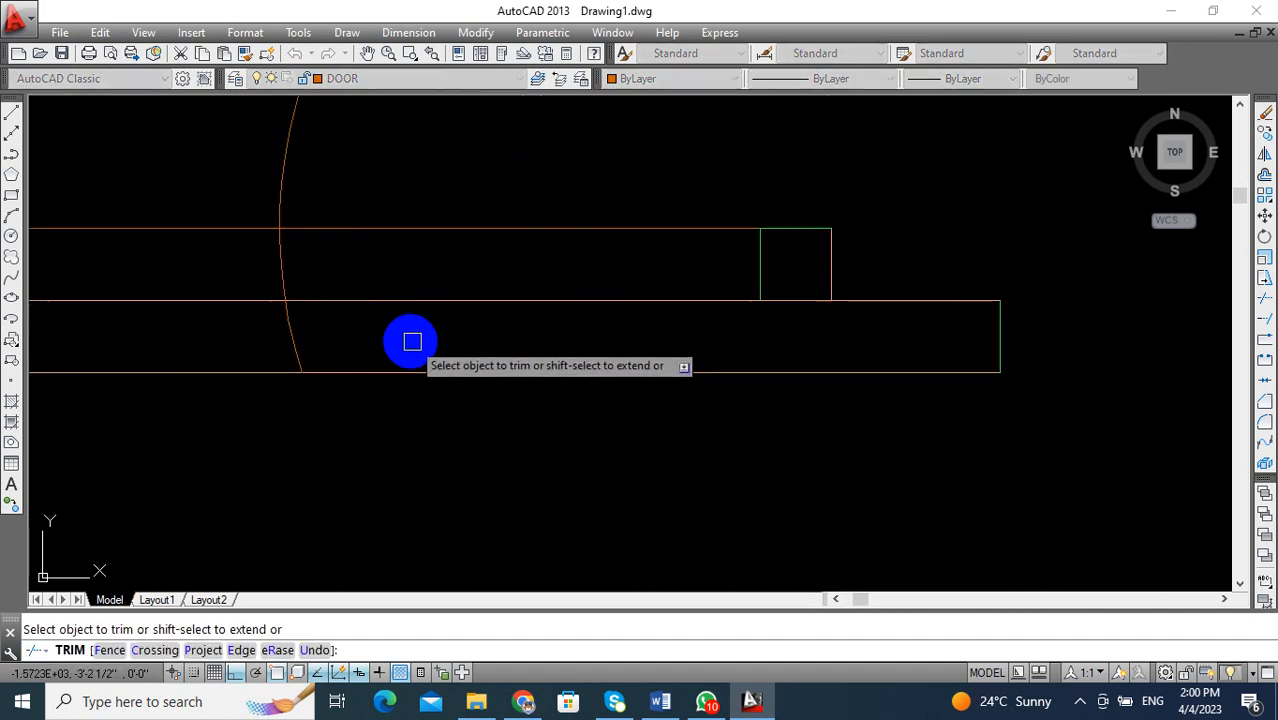
click(308, 414)
scroll(343, 427, down, 4)
scroll(476, 476, down, 4)
scroll(468, 414, up, 4)
click(439, 399)
click(366, 362)
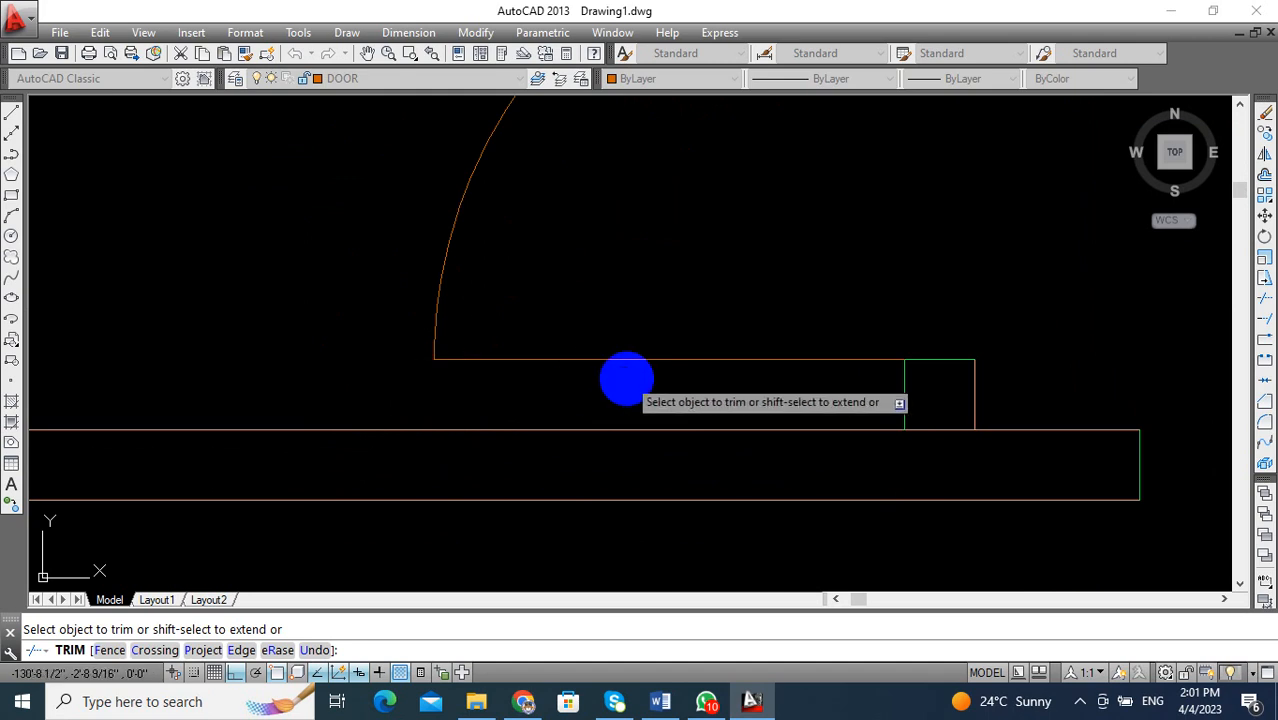
key(Escape)
Delete the short green vertical line at the left side of the bath door's lower jamb.
scroll(662, 388, down, 10)
middle_drag(662, 388, 543, 360)
scroll(616, 328, up, 4)
scroll(565, 340, up, 6)
click(539, 376)
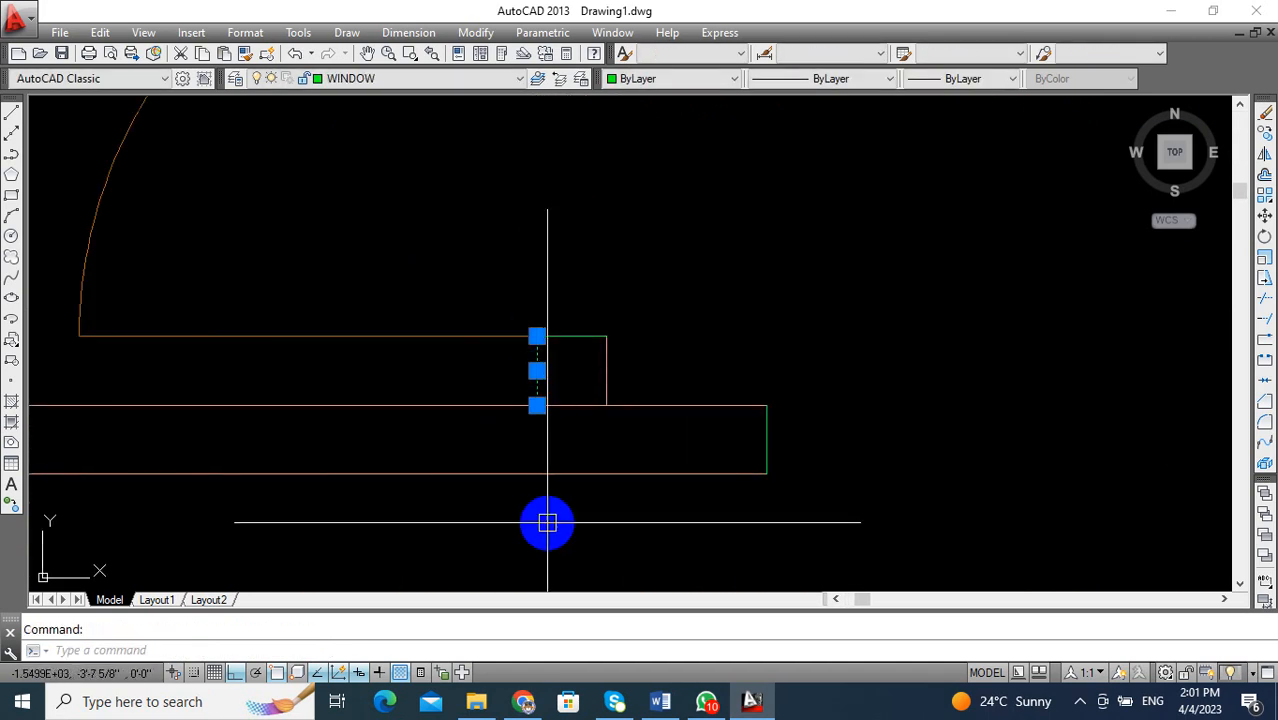
key(Delete)
scroll(620, 490, down, 5)
key(Escape)
Delete the two green end lines of the bath door opening and undo the deletion.
scroll(601, 448, up, 1)
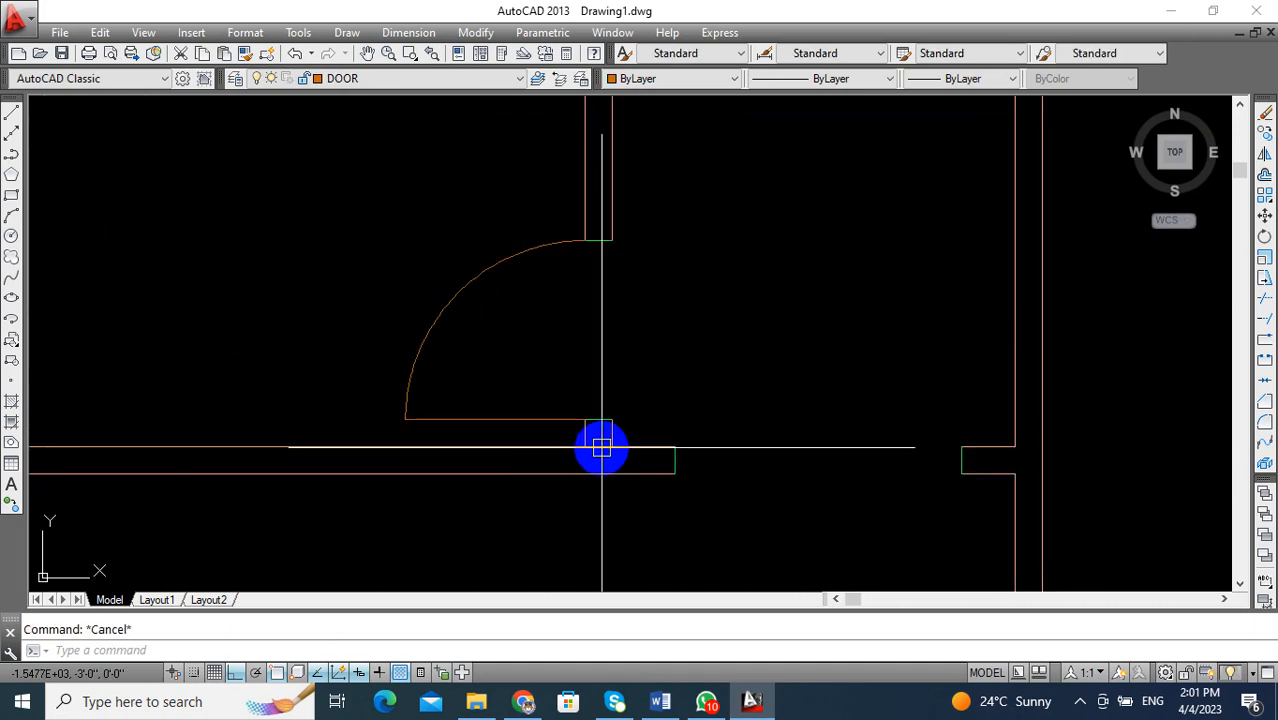
click(598, 419)
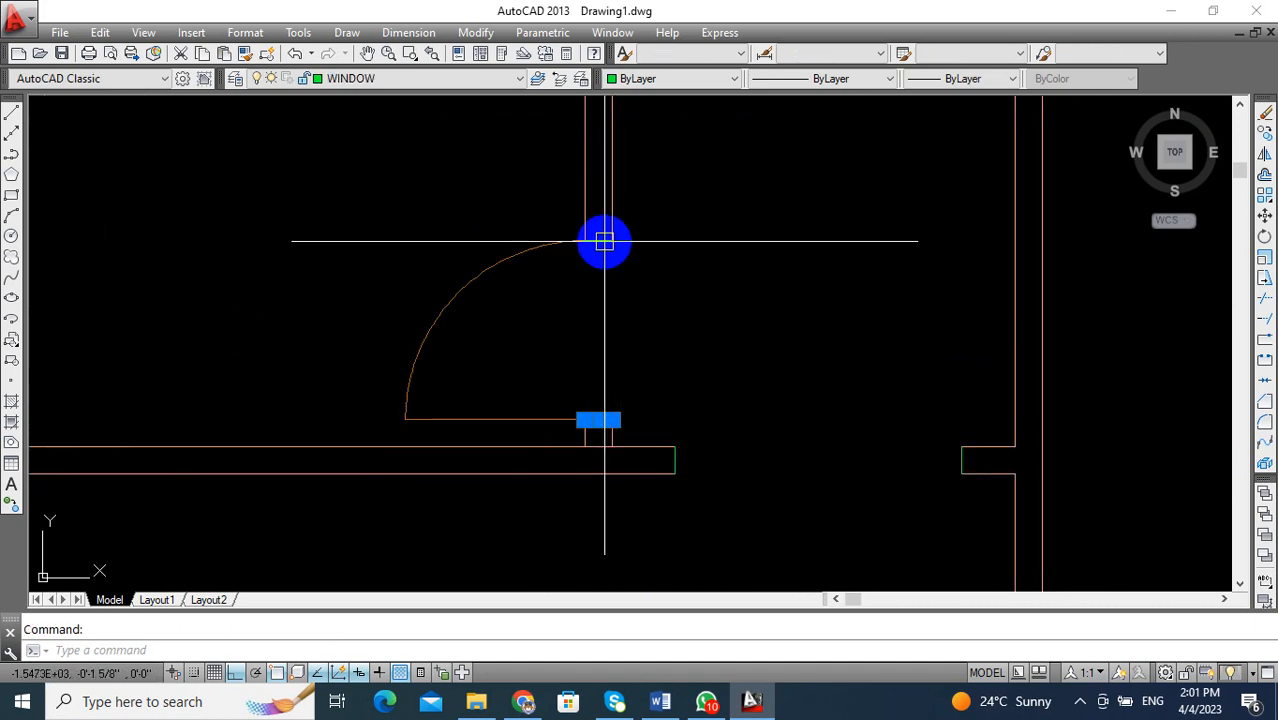
key(Delete)
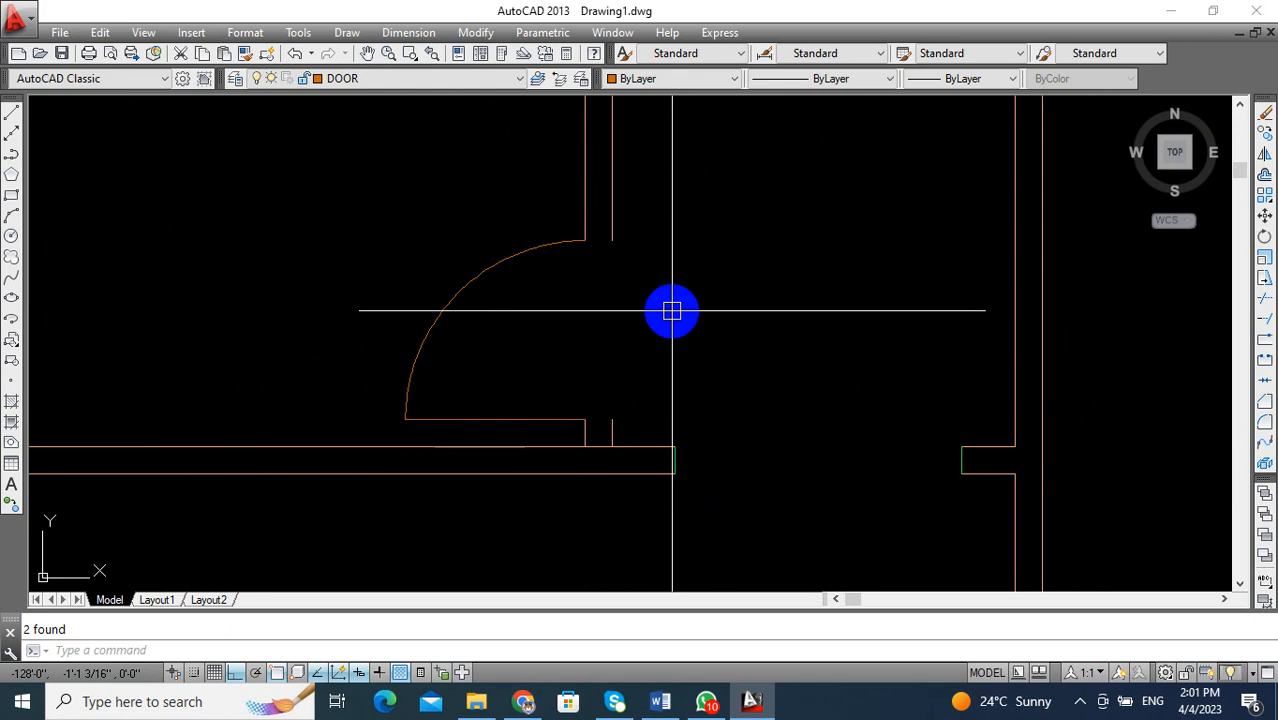
key(ctrl+z)
scroll(680, 385, down, 2)
scroll(705, 360, up, 2)
key(Escape)
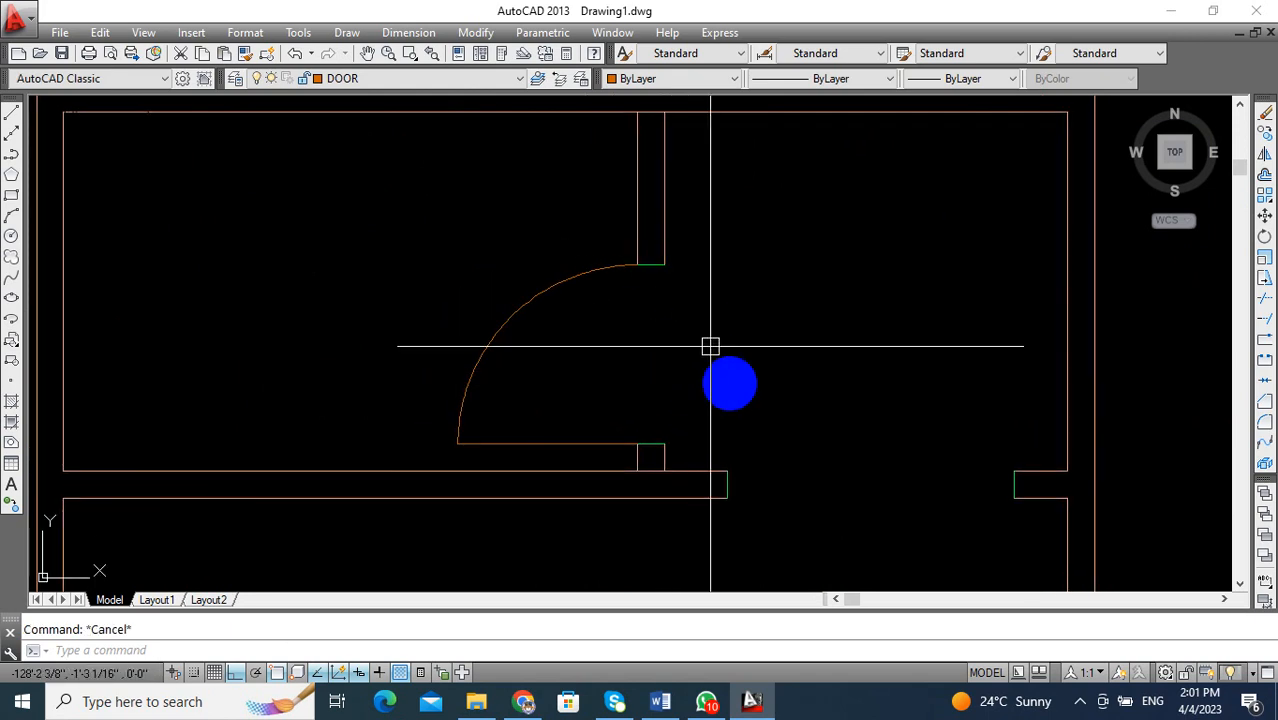
Match the properties of a bath wall line onto the two green end lines of the bath door opening.
text(MA)
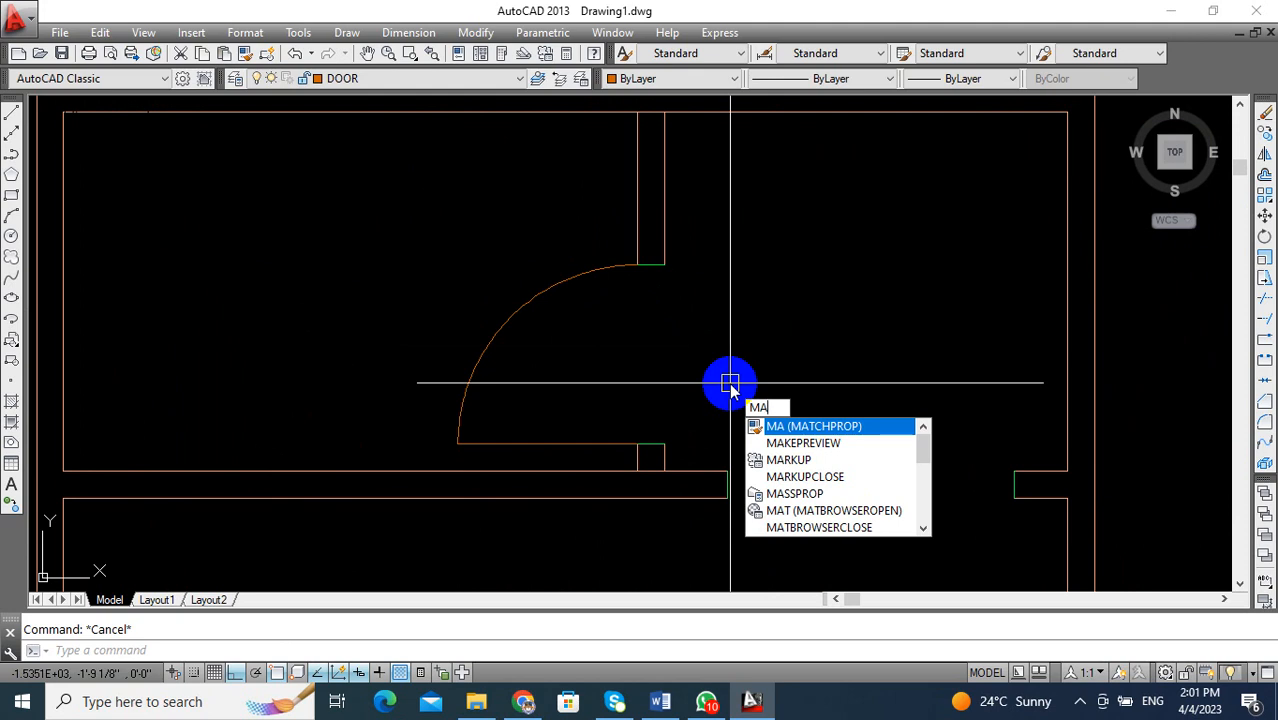
key(Return)
click(665, 190)
scroll(656, 250, up, 4)
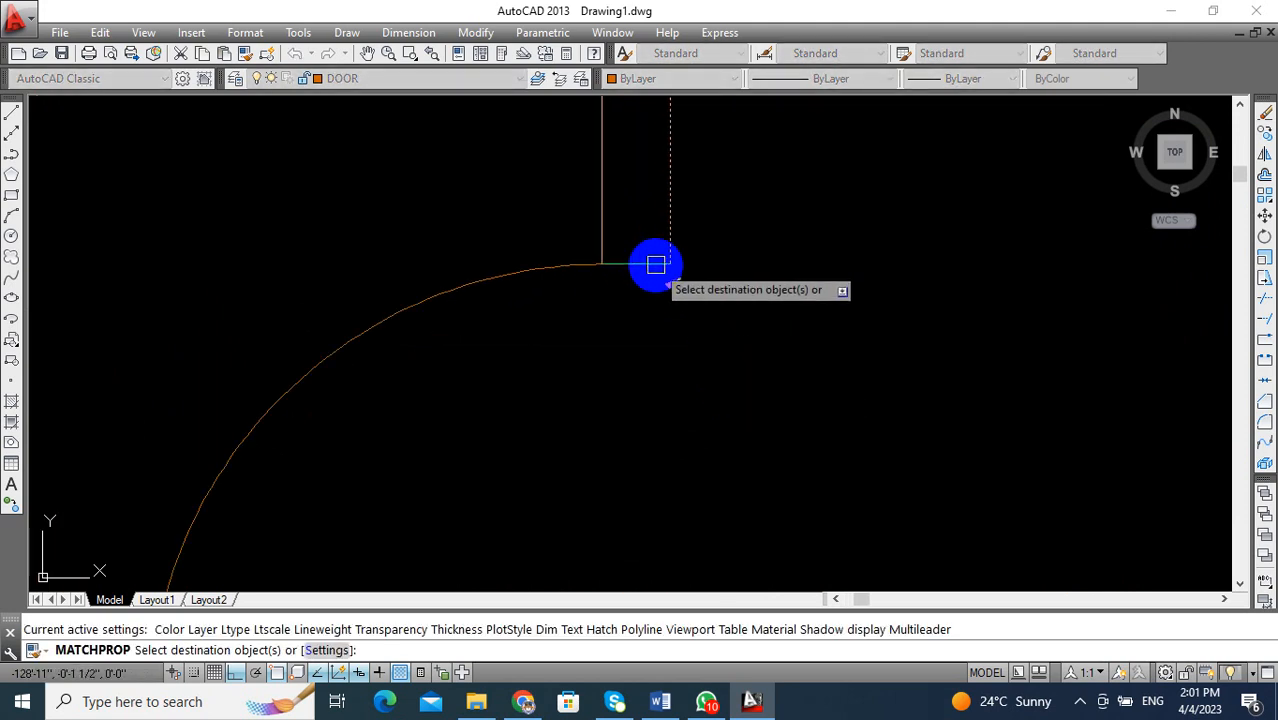
scroll(656, 265, down, 6)
scroll(633, 386, up, 6)
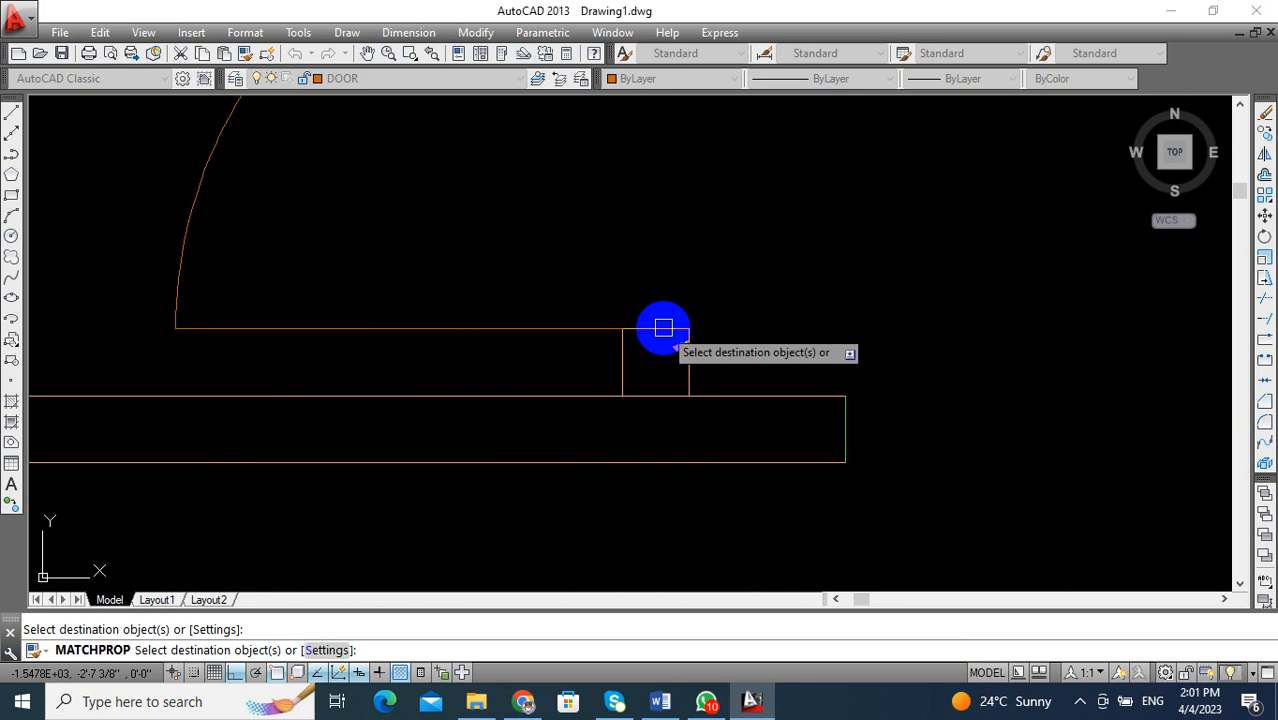
key(Return)
scroll(663, 327, down, 5)
scroll(690, 320, up, 2)
scroll(560, 320, up, 4)
key(Return)
click(550, 315)
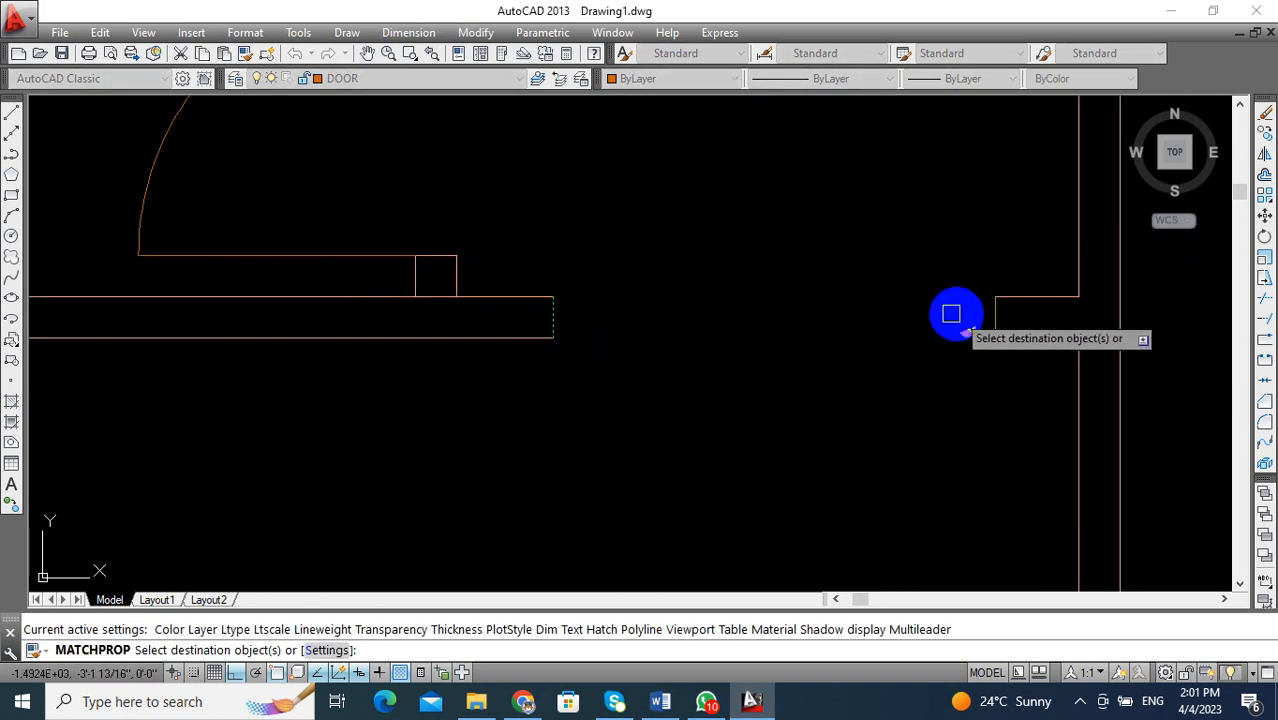
click(990, 318)
key(Return)
key(Escape)
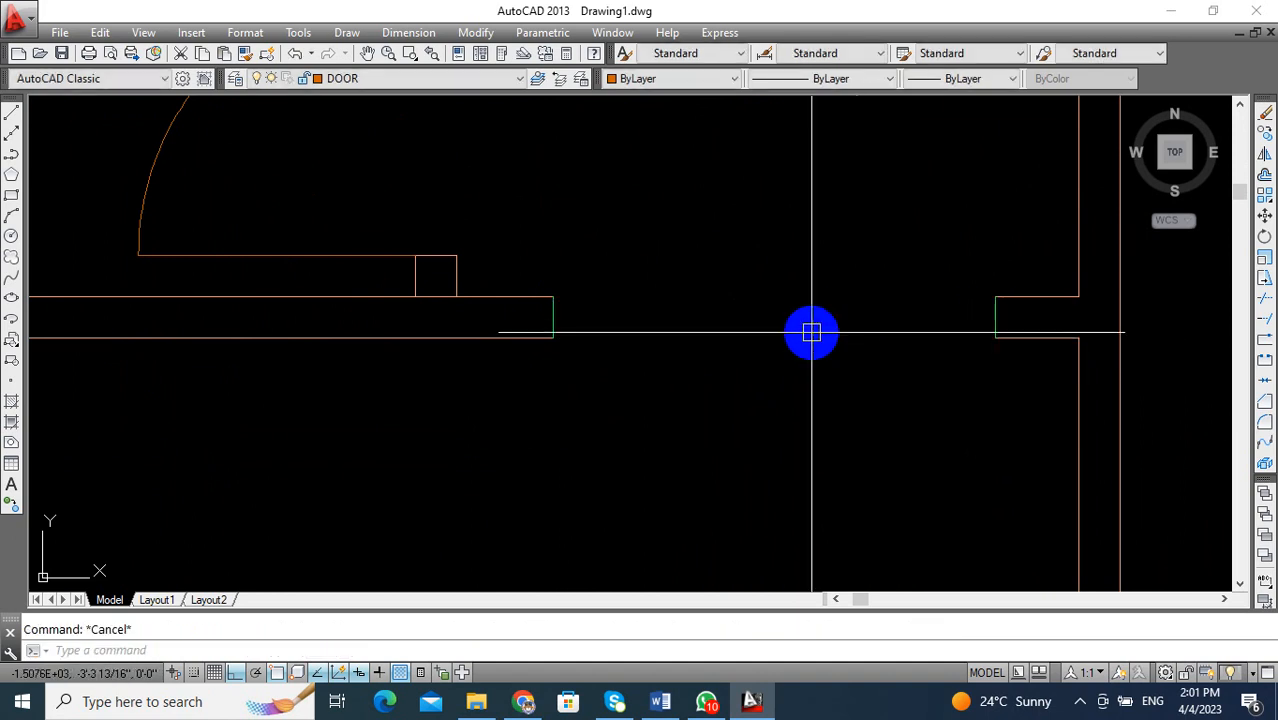
Match the properties of the partition wall line onto the green end lines of the wide opening between bedroom and dresser.
key(Return)
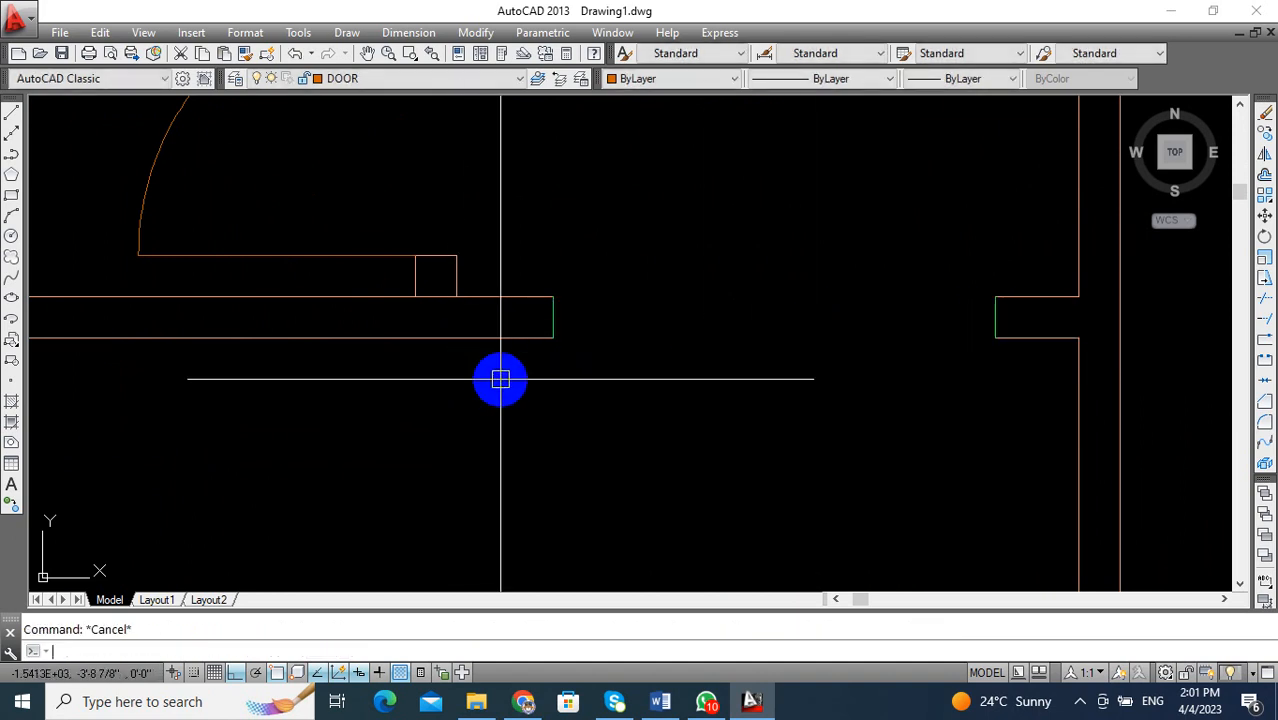
key(Return)
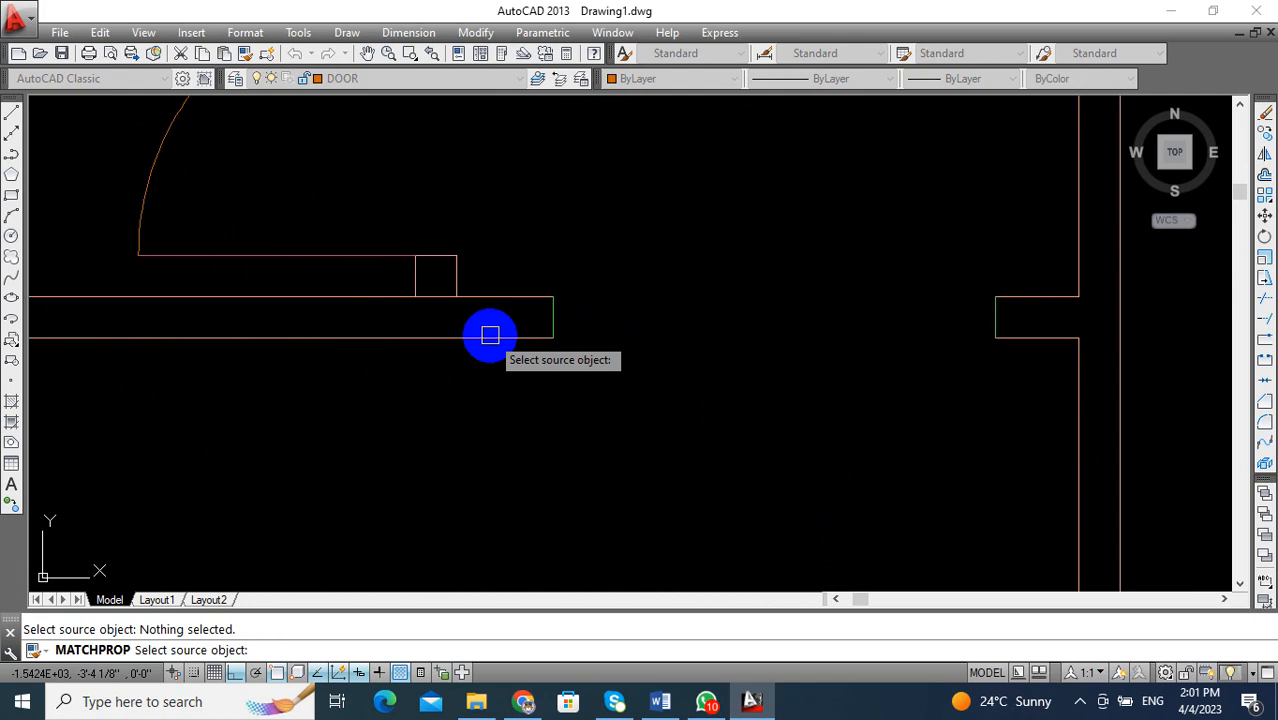
click(490, 337)
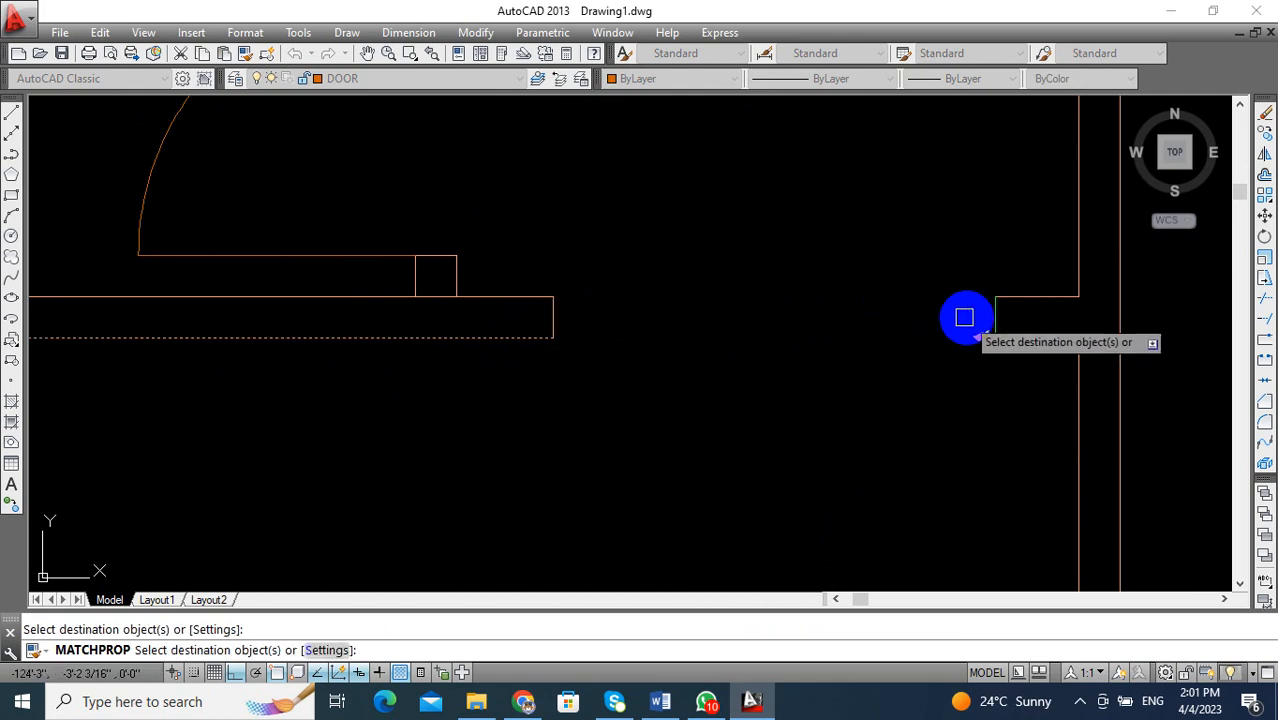
key(Escape)
key(Escape)
On the ARCH layer, draw a diagonal line across the wide bedroom-dresser opening from its lower-left to its upper-right corner.
scroll(870, 329, down, 6)
middle_drag(868, 330, 755, 295)
middle_drag(716, 339, 699, 266)
middle_drag(723, 368, 681, 396)
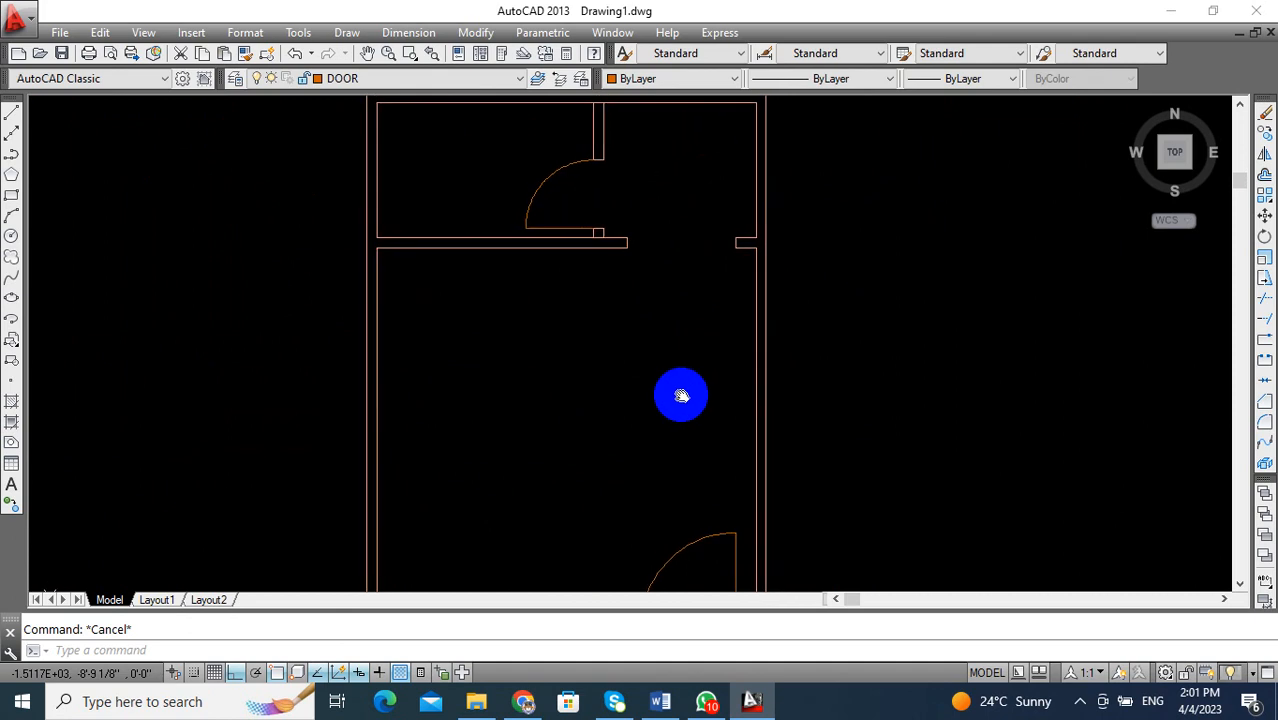
click(429, 77)
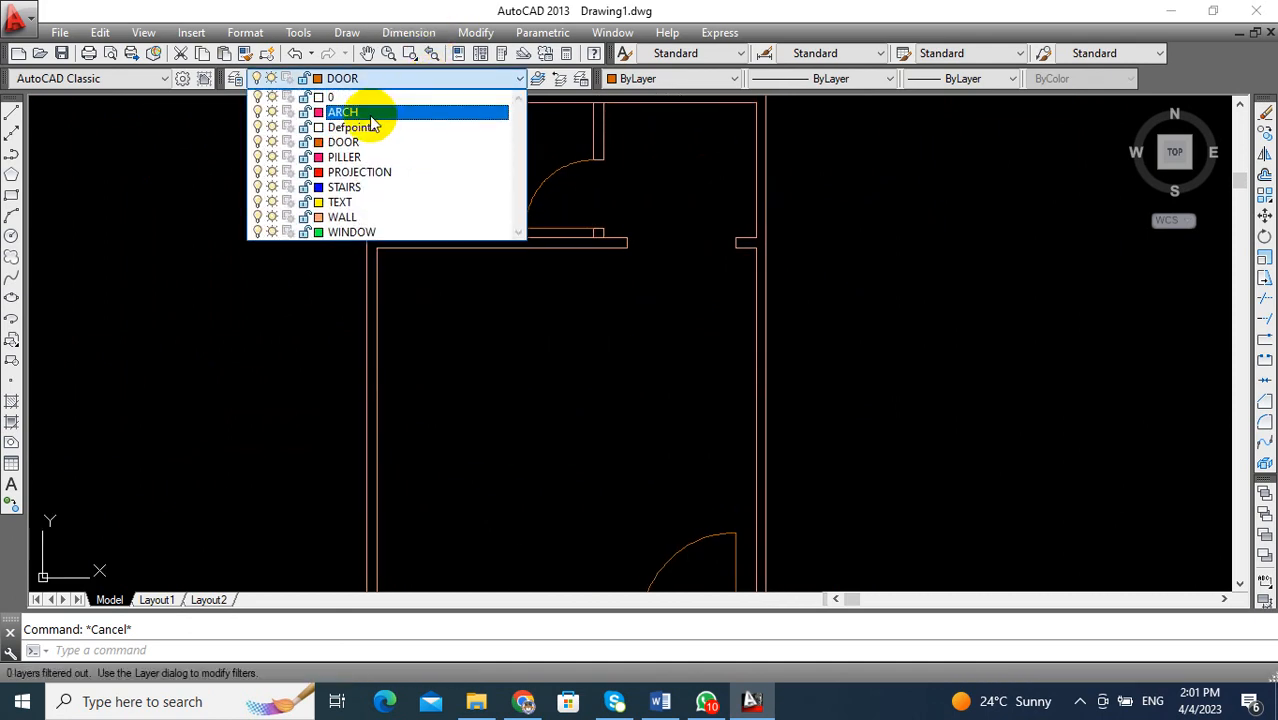
click(345, 112)
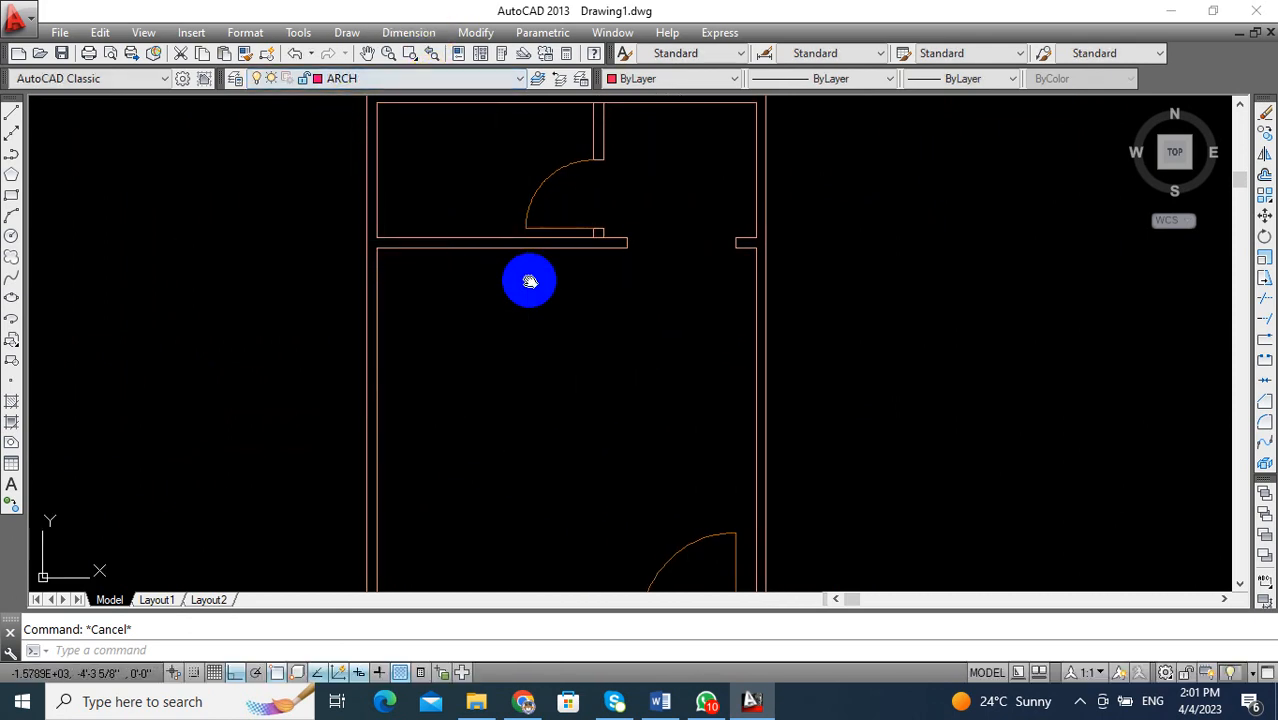
middle_drag(524, 276, 524, 308)
text(l)
key(Return)
scroll(566, 282, up, 4)
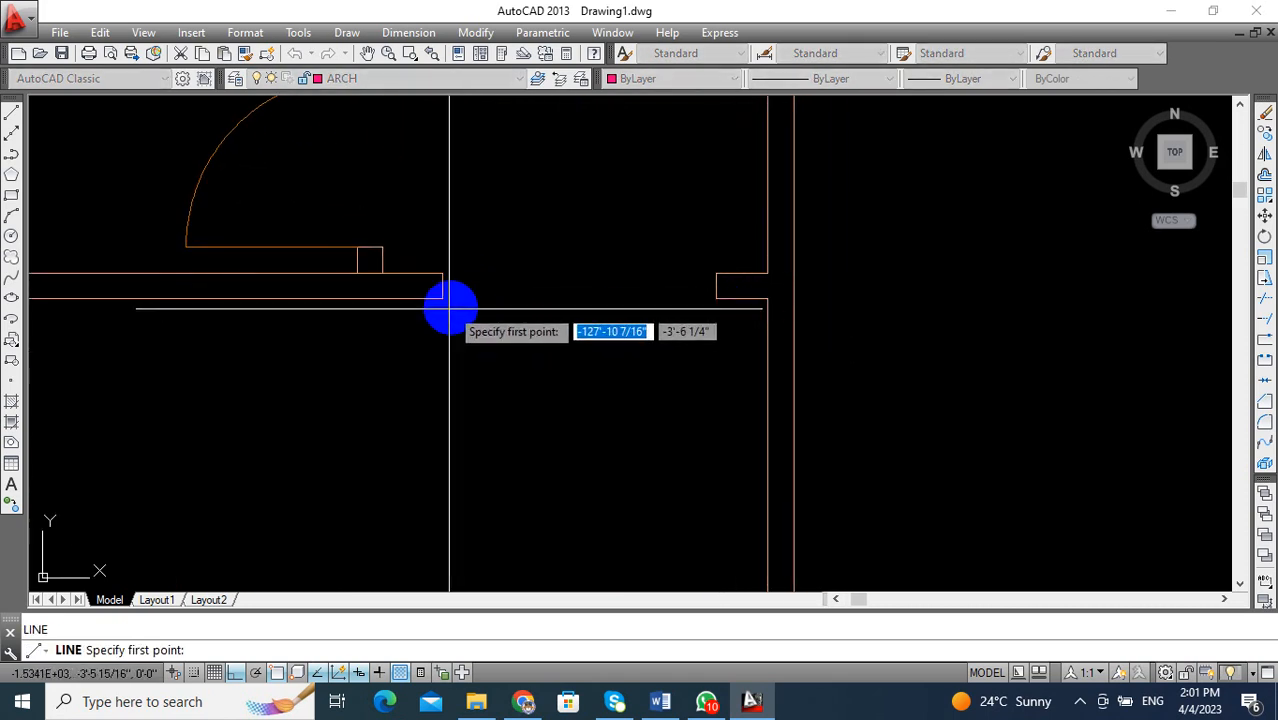
click(443, 298)
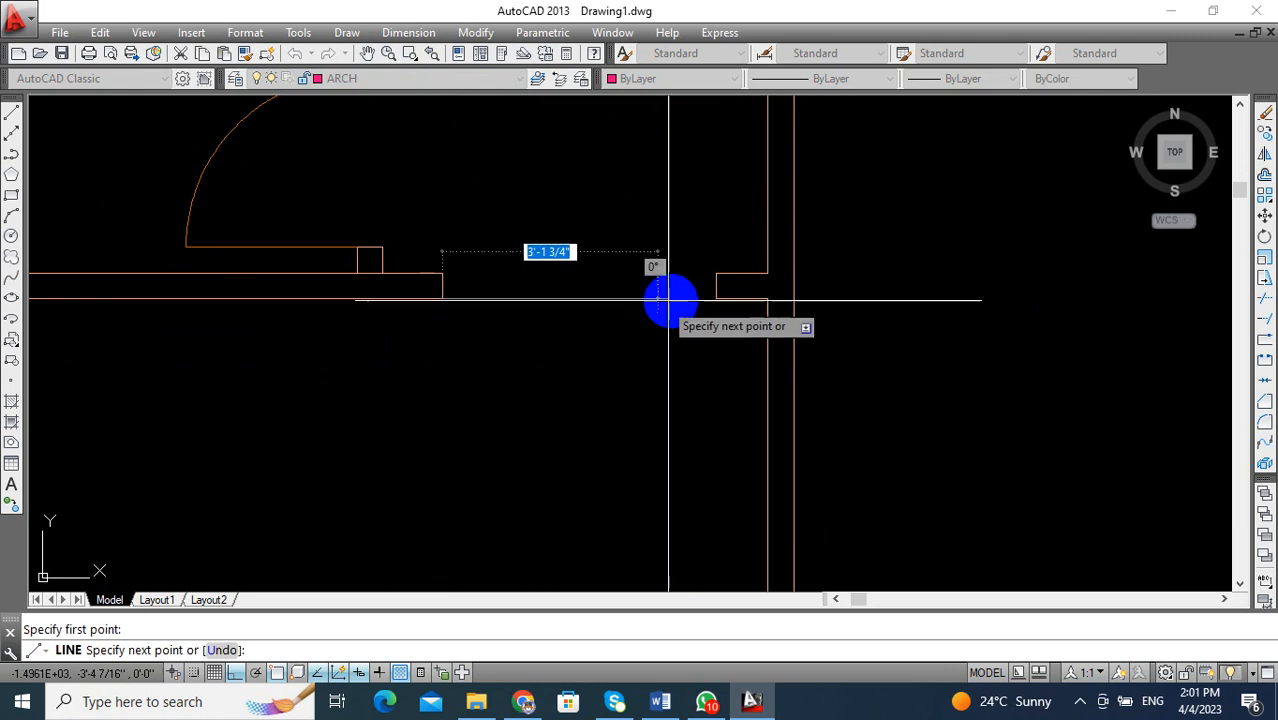
click(717, 273)
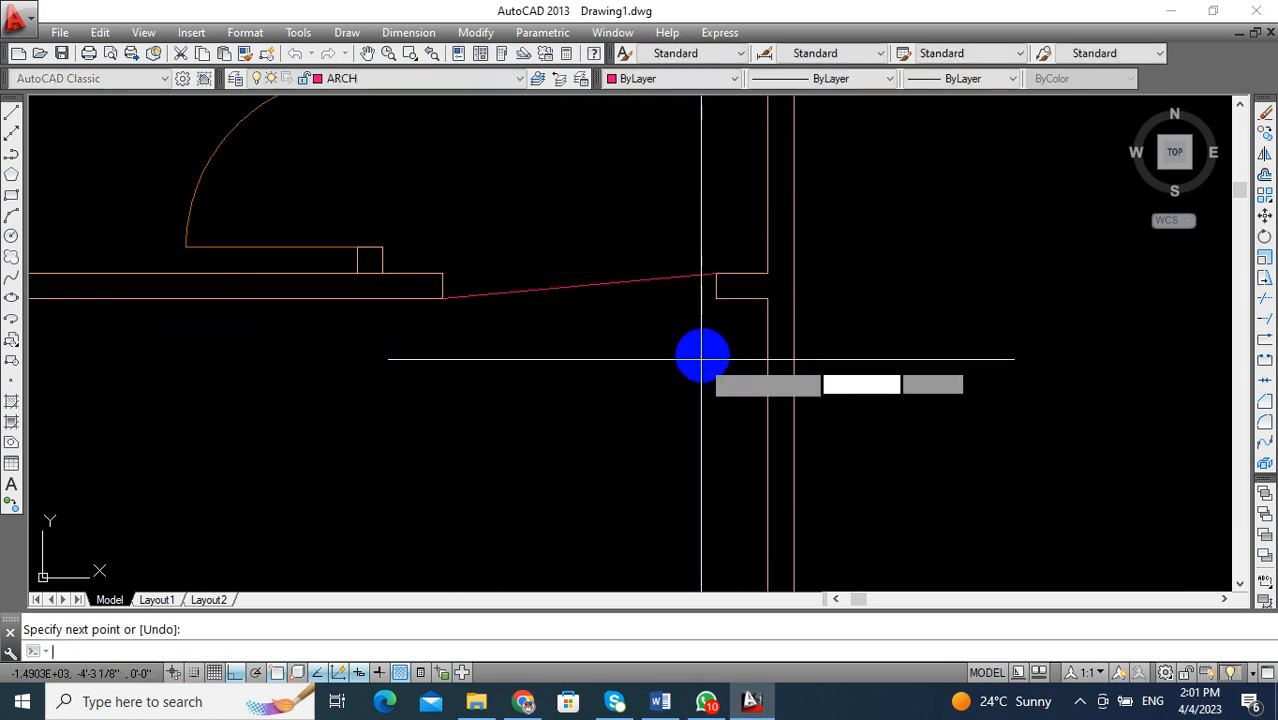
Draw the second diagonal line across the opening from its lower-right to its upper-left corner to complete the arch cross.
key(Return)
key(Return)
click(717, 298)
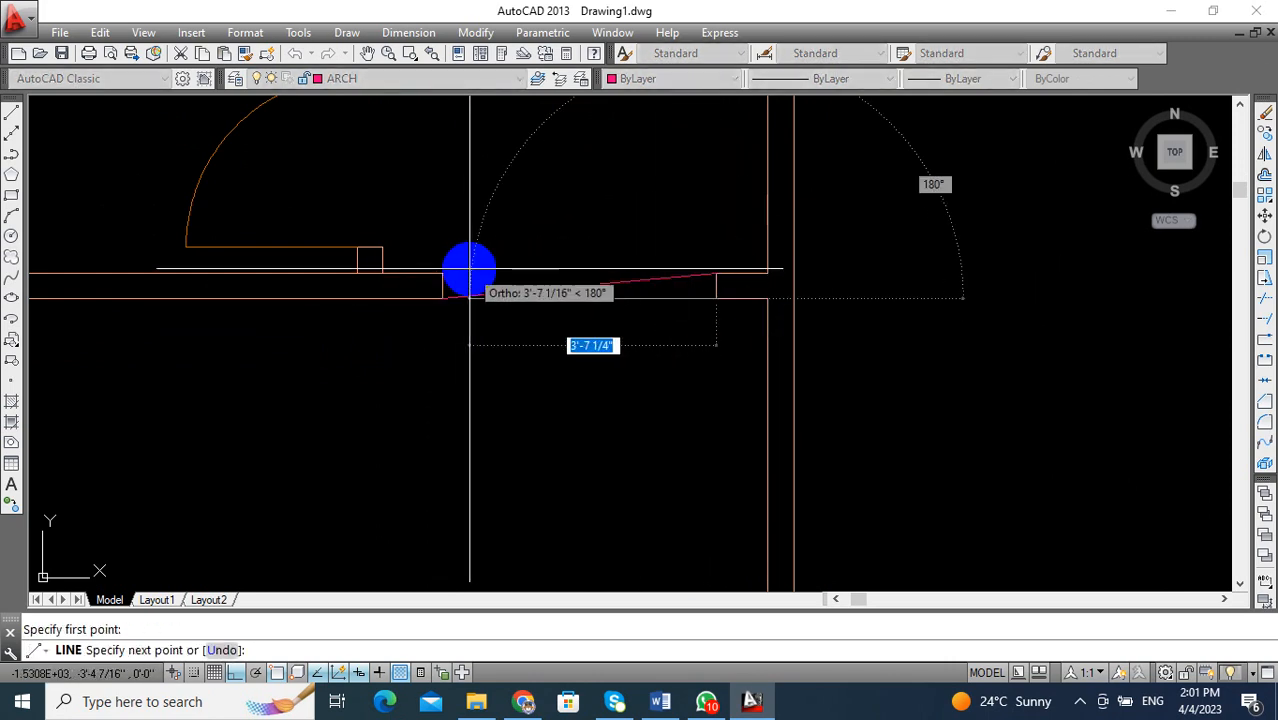
scroll(475, 300, down, 5)
mouse_move(593, 442)
middle_down()
mouse_move(705, 362)
mouse_move(699, 379)
mouse_move(655, 342)
mouse_move(505, 340)
middle_up()
key(Escape)
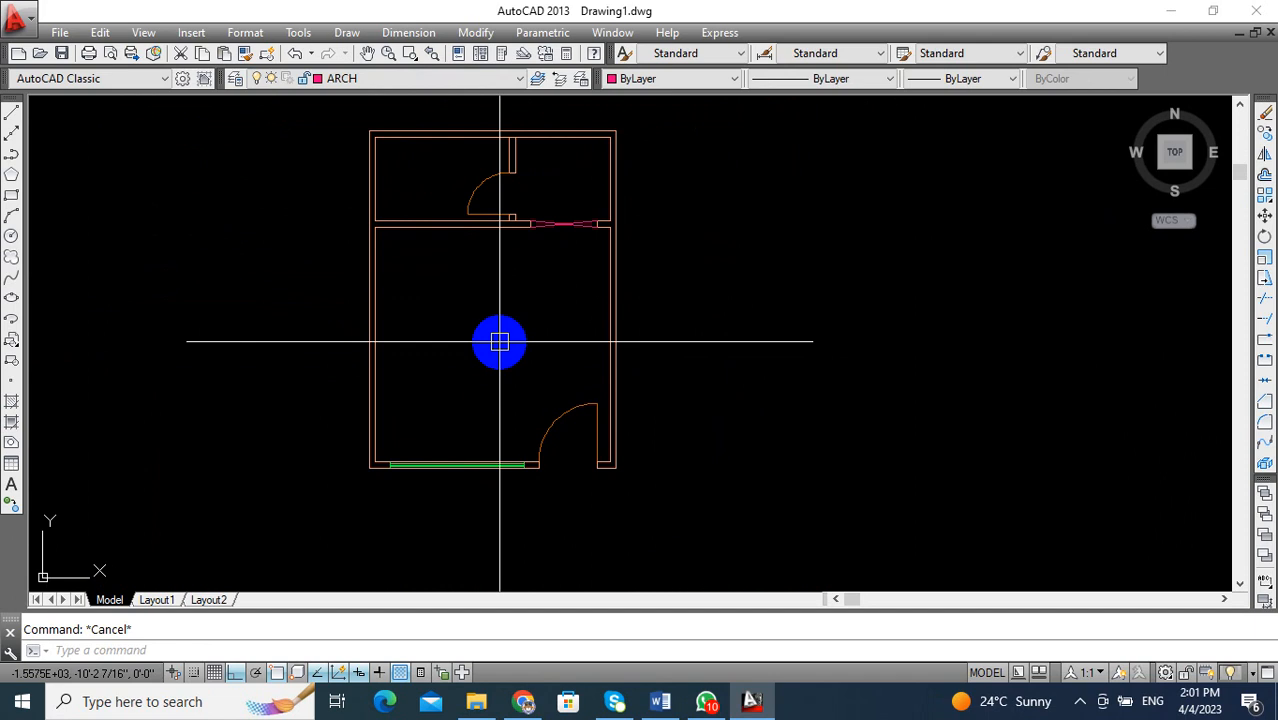
Add a multiline text label reading BED and 14'X14' on two lines in the middle of the bedroom.
key(Return)
scroll(508, 358, up, 3)
mouse_move(508, 361)
middle_down()
mouse_move(539, 365)
mouse_move(556, 422)
middle_up()
middle_drag(465, 345, 446, 201)
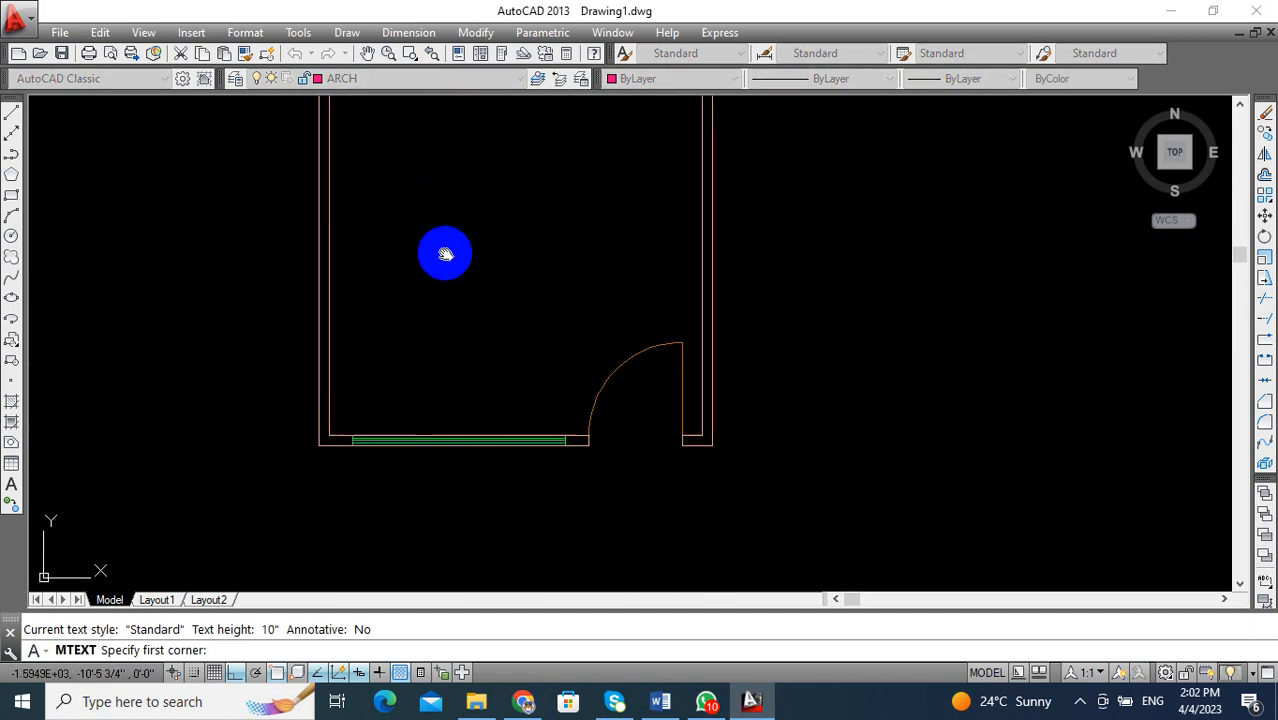
middle_drag(442, 251, 414, 377)
click(374, 307)
click(624, 364)
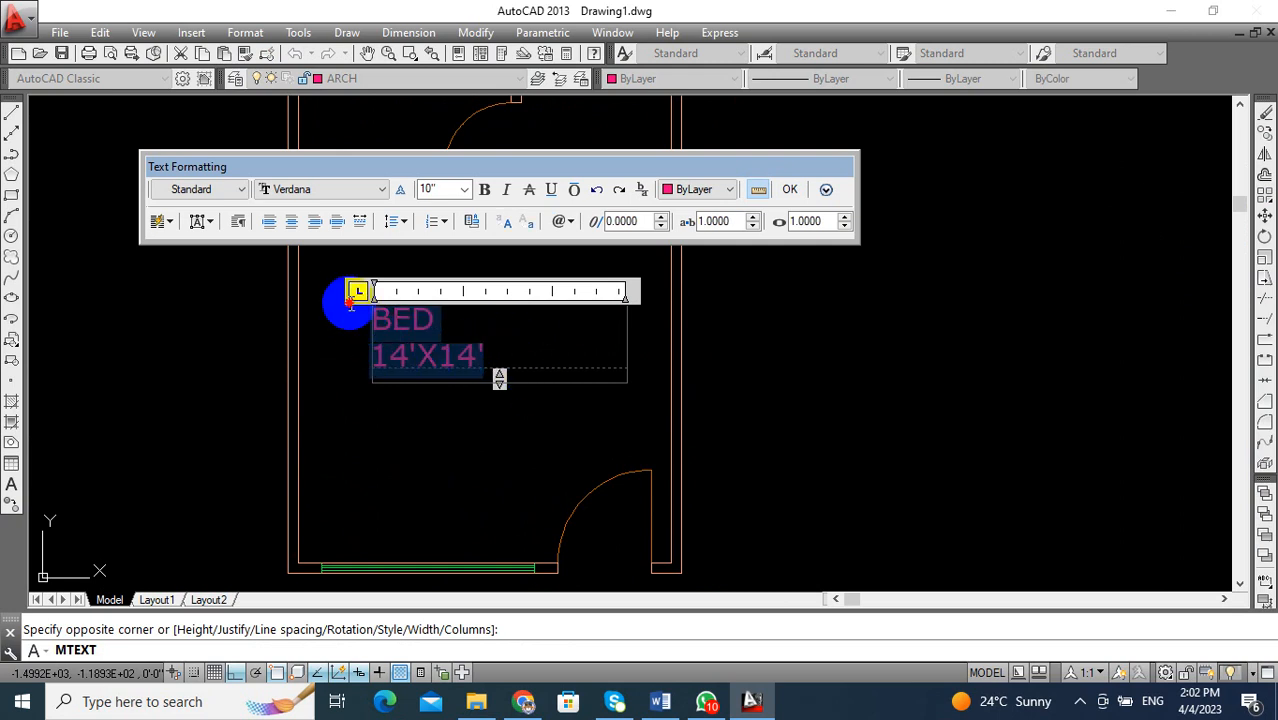
Center-align both lines of the bedroom label and finish the text edit.
click(292, 221)
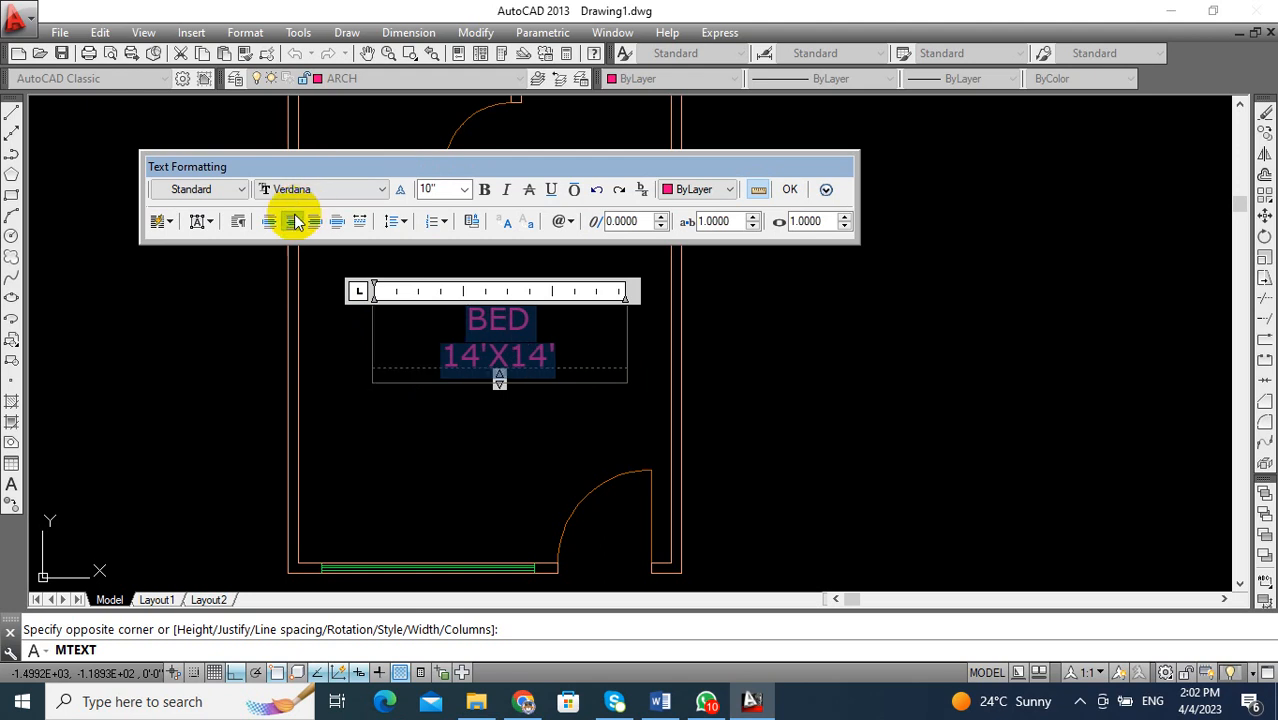
click(486, 452)
scroll(471, 391, up, 2)
scroll(448, 388, down, 4)
mouse_move(448, 388)
middle_down()
mouse_move(377, 377)
mouse_move(521, 353)
mouse_move(510, 415)
middle_up()
scroll(372, 376, up, 4)
scroll(400, 368, down, 2)
key(Escape)
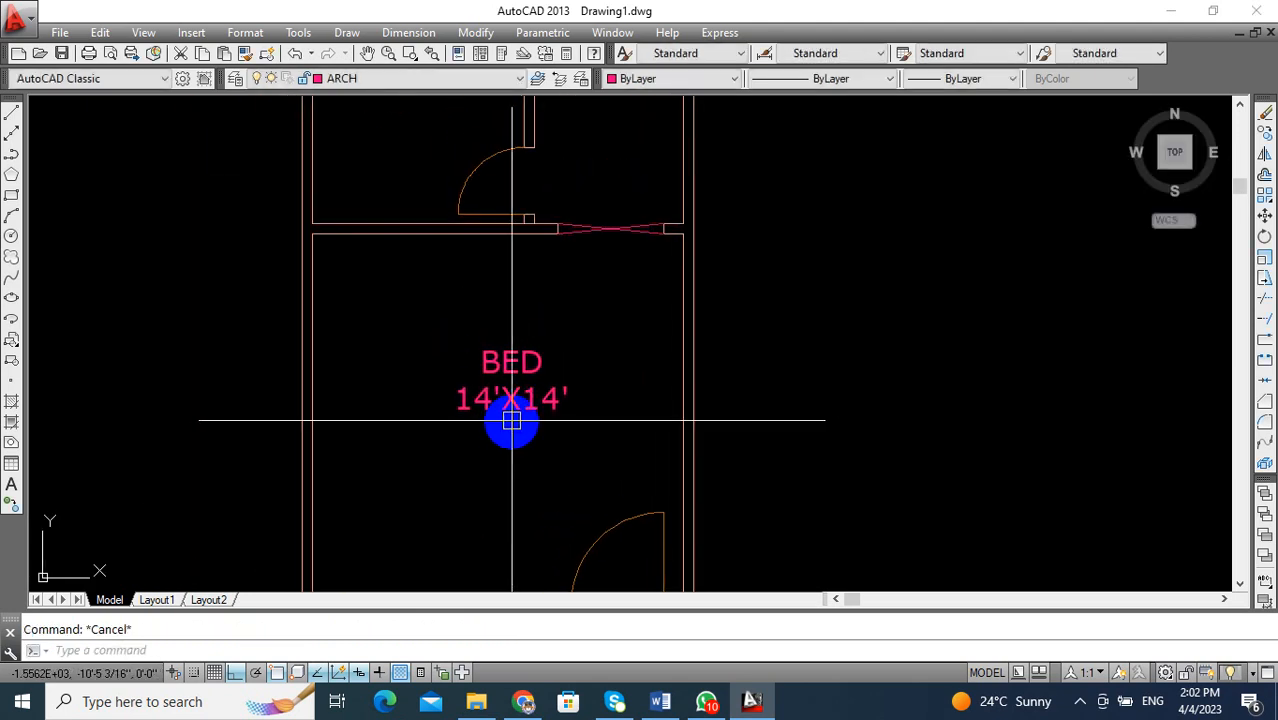
Make TEXT the current layer and draw a horizontal reference line about 4' long in the empty space east of the plan.
click(428, 80)
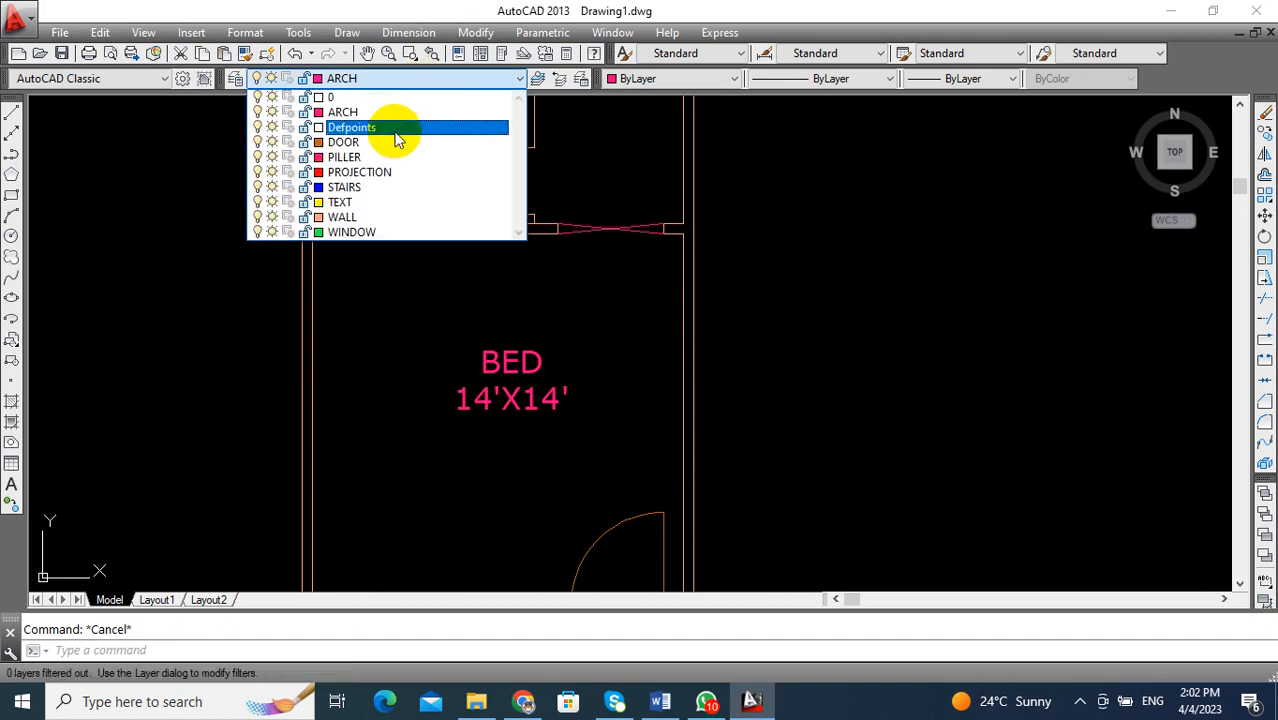
click(364, 202)
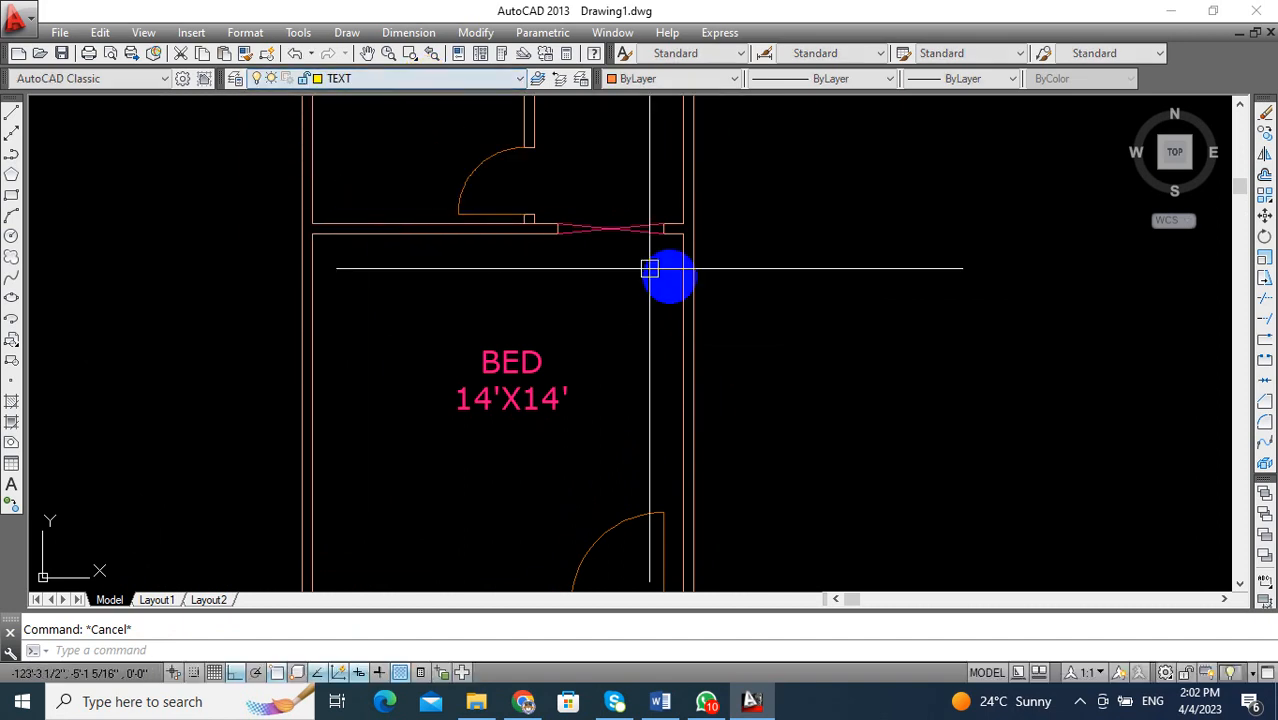
text(L)
key(Return)
click(885, 305)
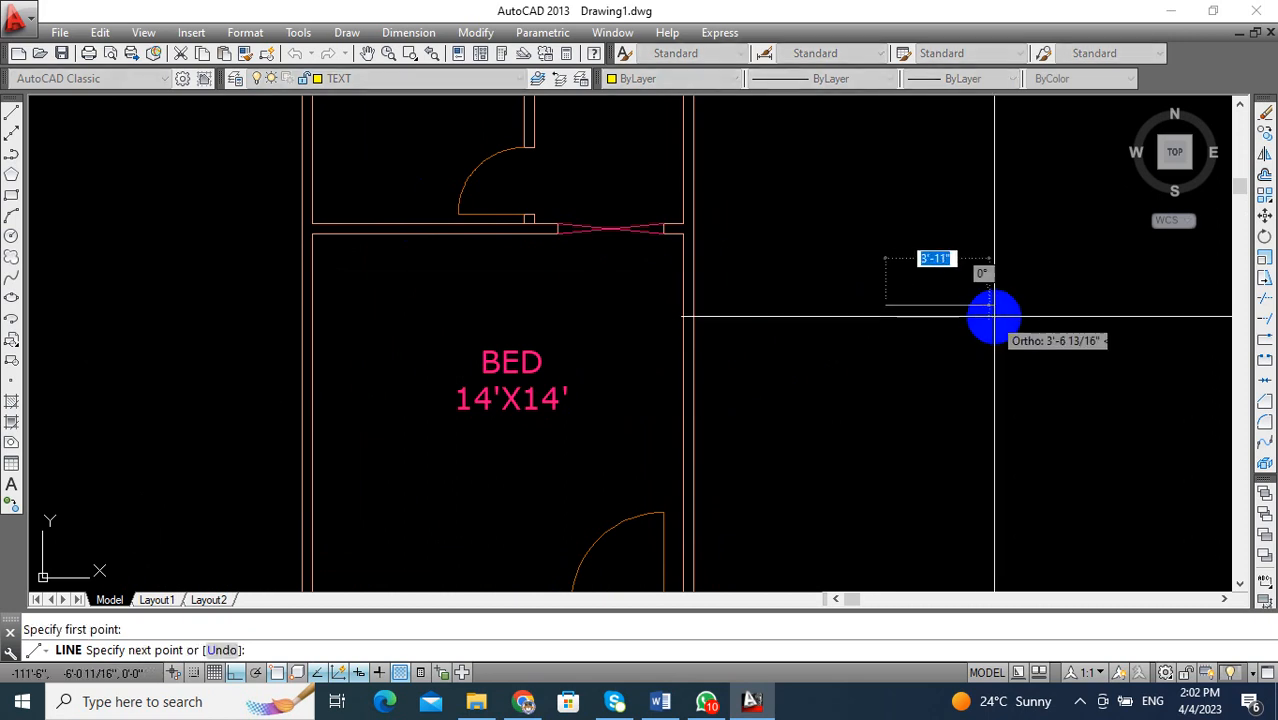
click(995, 330)
middle_drag(916, 394, 928, 351)
key(Escape)
Match the properties of the yellow reference line onto the BED 14'X14' label.
text(M)
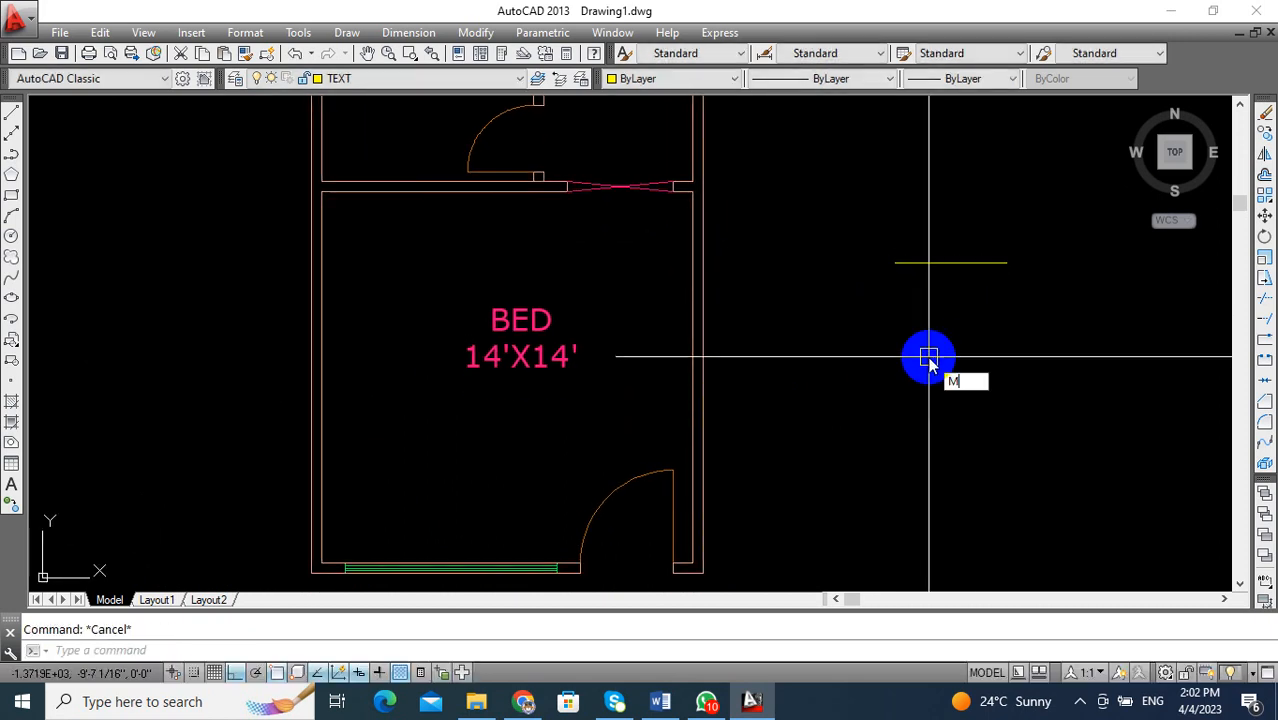
text(A)
key(Return)
click(924, 262)
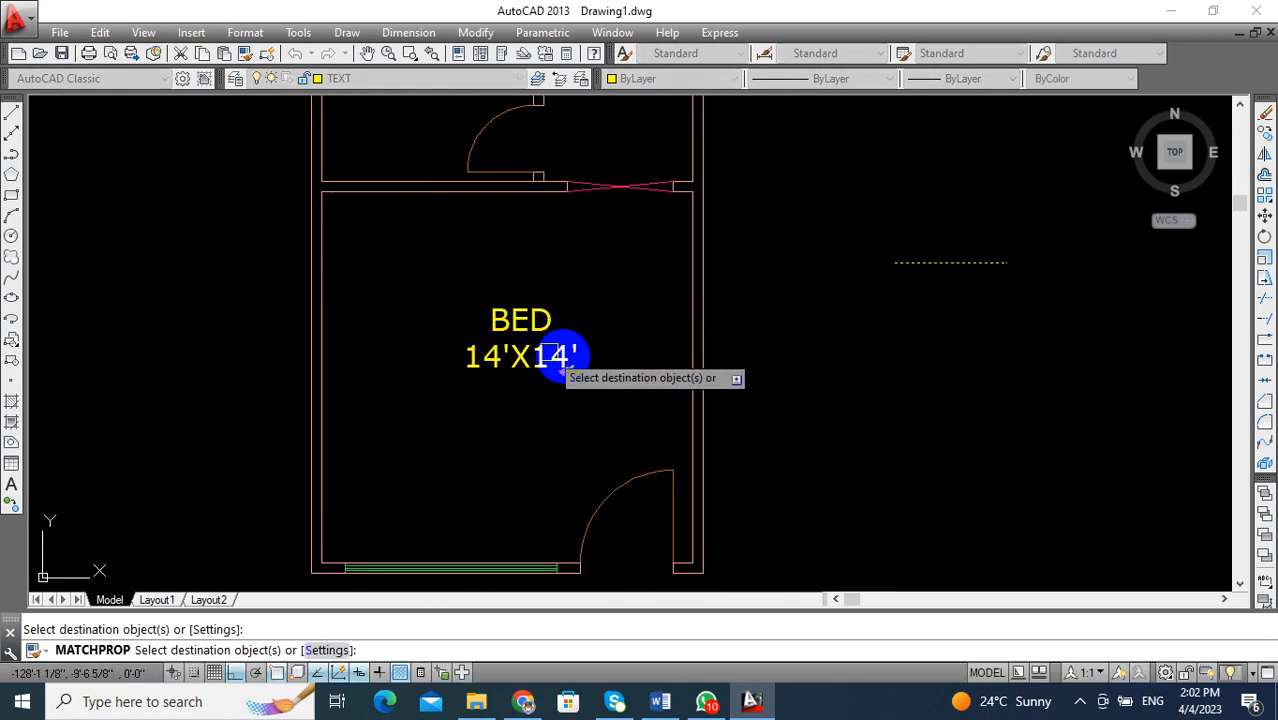
key(Escape)
Erase the yellow reference line beside the plan.
click(947, 217)
click(914, 300)
key(Delete)
scroll(912, 305, down, 2)
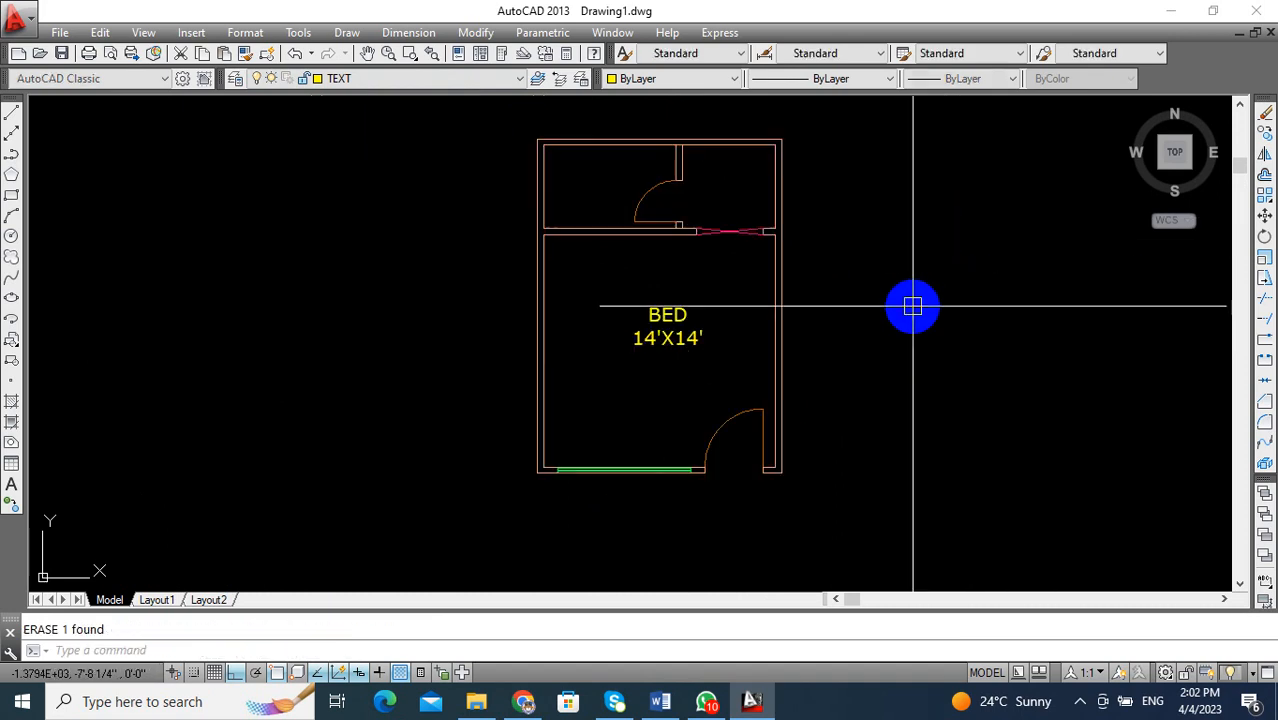
Set the Standard text style to the Verdana font with a 10" height and make it current.
middle_drag(912, 305, 722, 320)
middle_drag(627, 344, 713, 314)
middle_drag(575, 334, 558, 332)
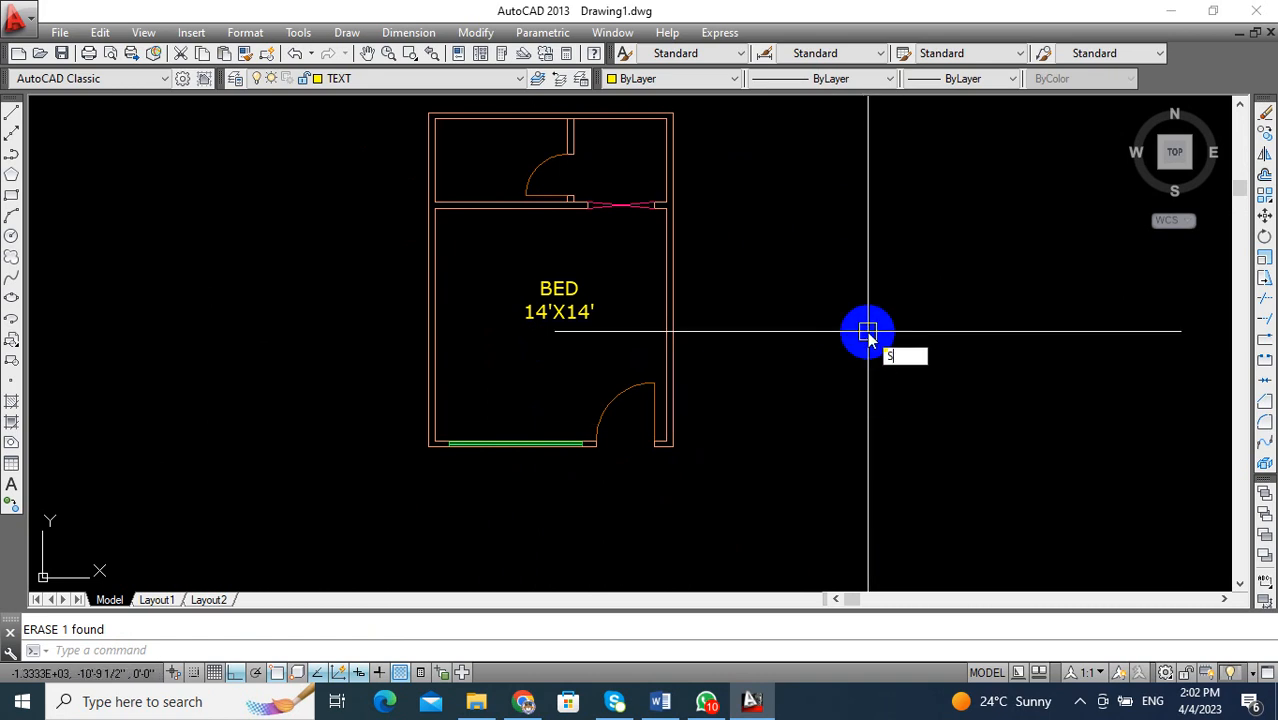
text(T)
key(Return)
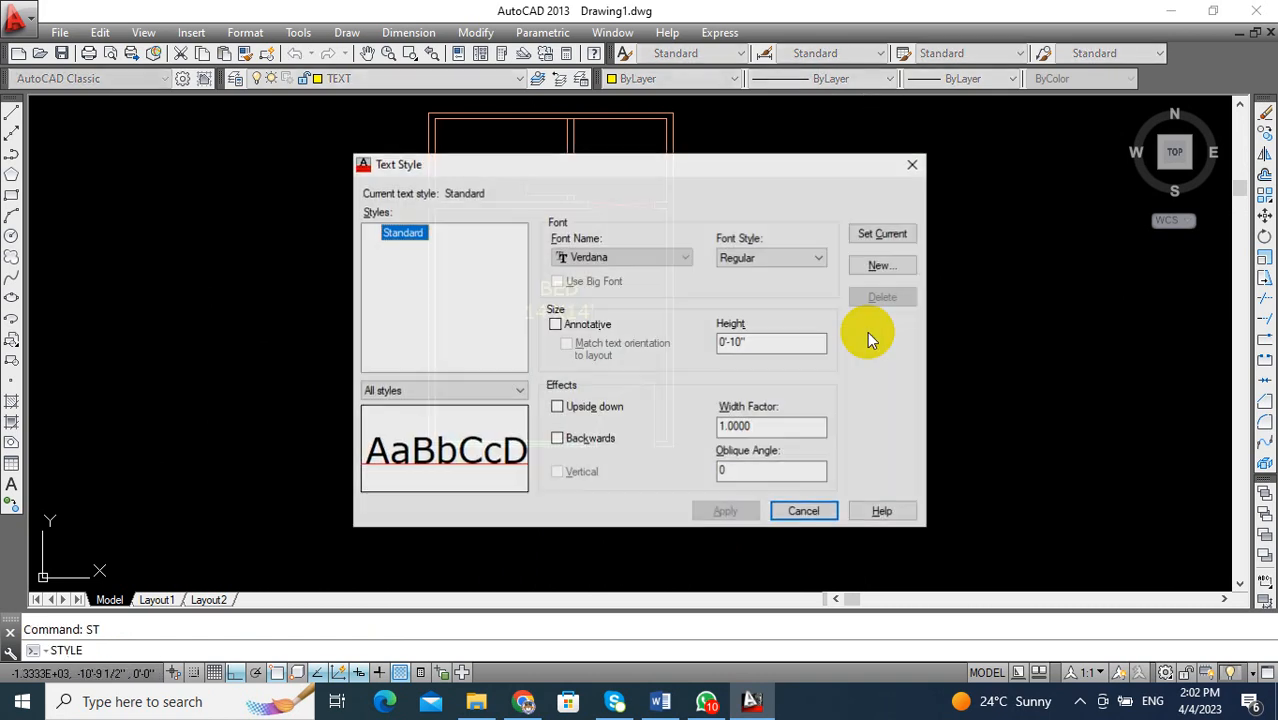
click(655, 262)
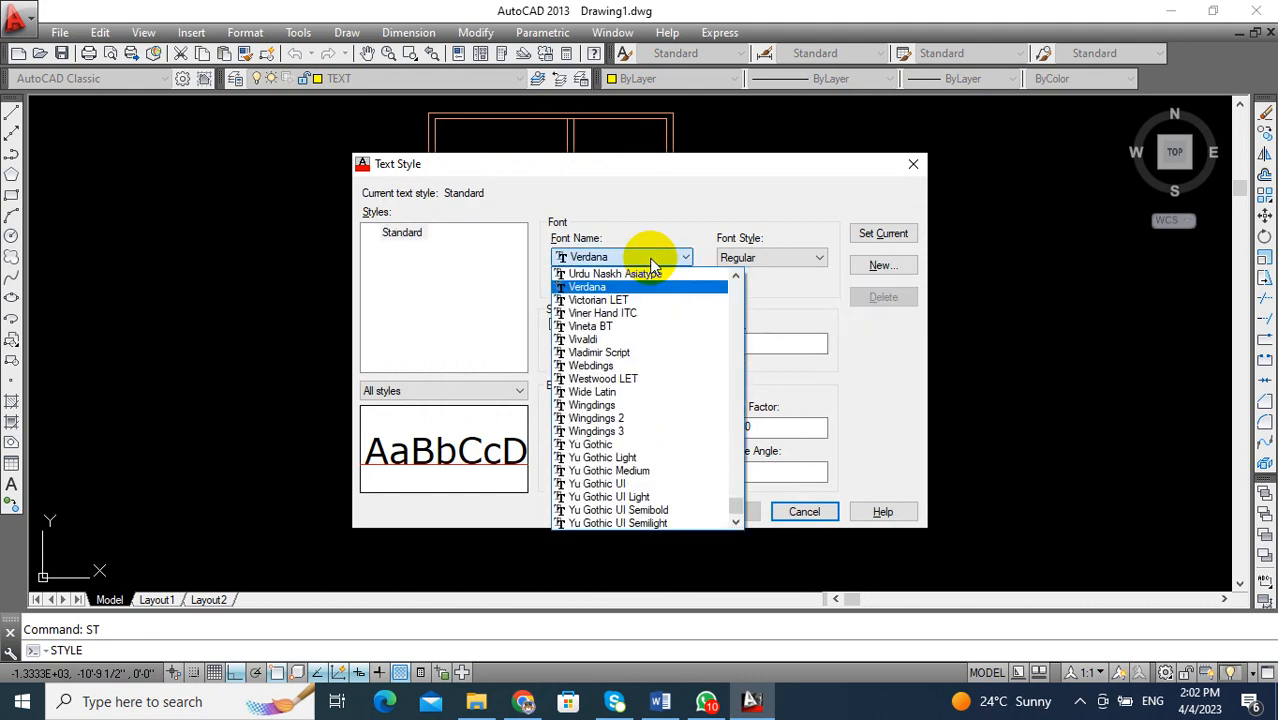
click(590, 287)
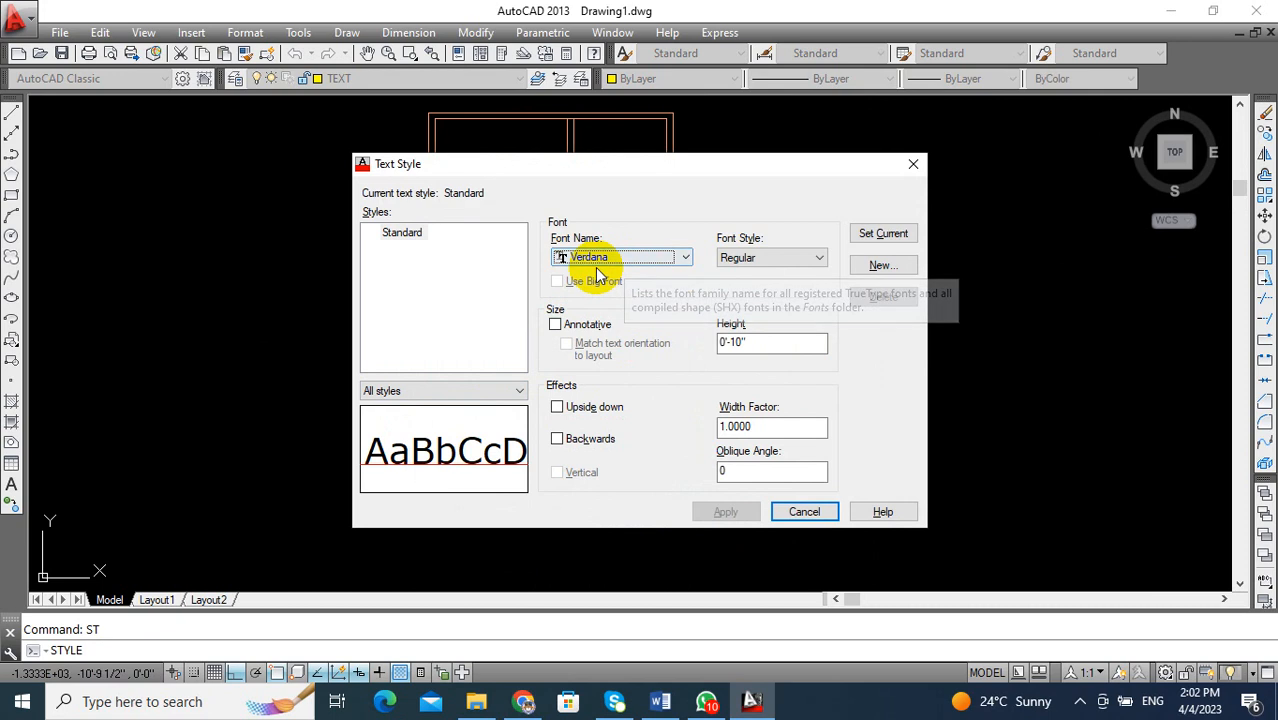
drag(760, 342, 646, 352)
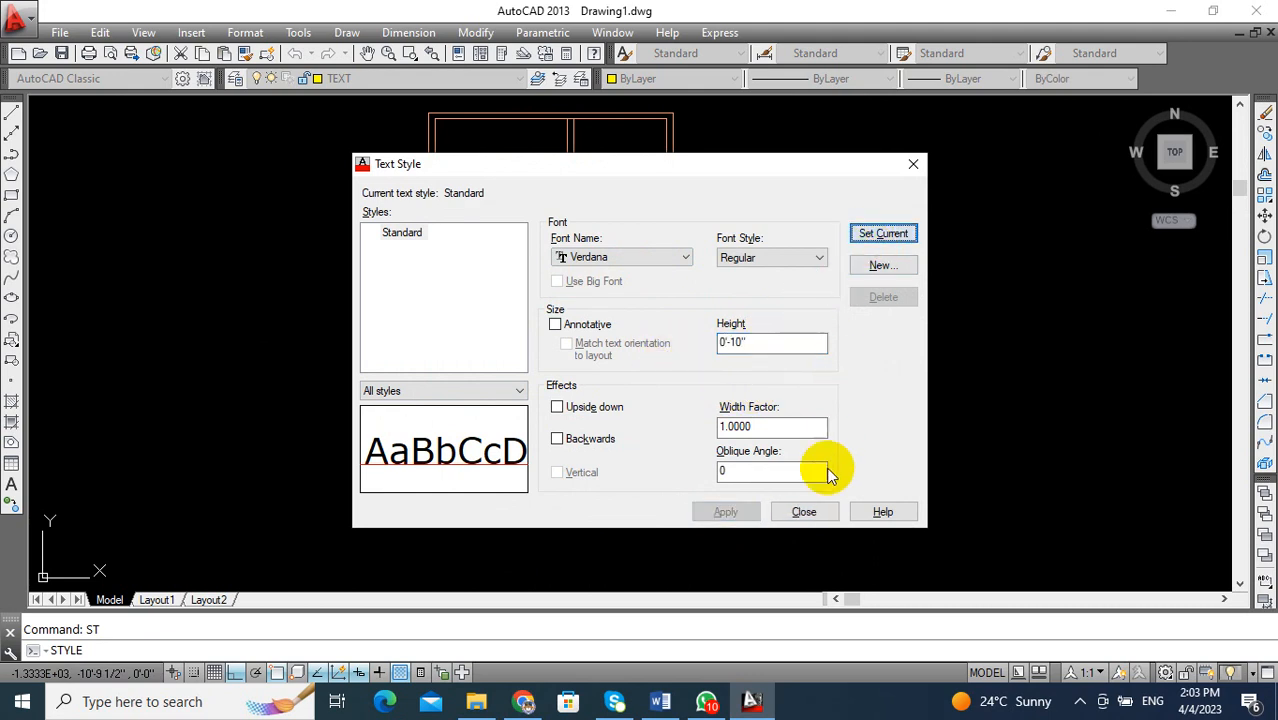
click(800, 512)
Copy the BED 14'X14' label from the bedroom into the bath with Ortho turned off.
mouse_move(705, 294)
middle_down()
mouse_move(720, 350)
mouse_move(688, 362)
middle_up()
middle_drag(668, 488, 570, 404)
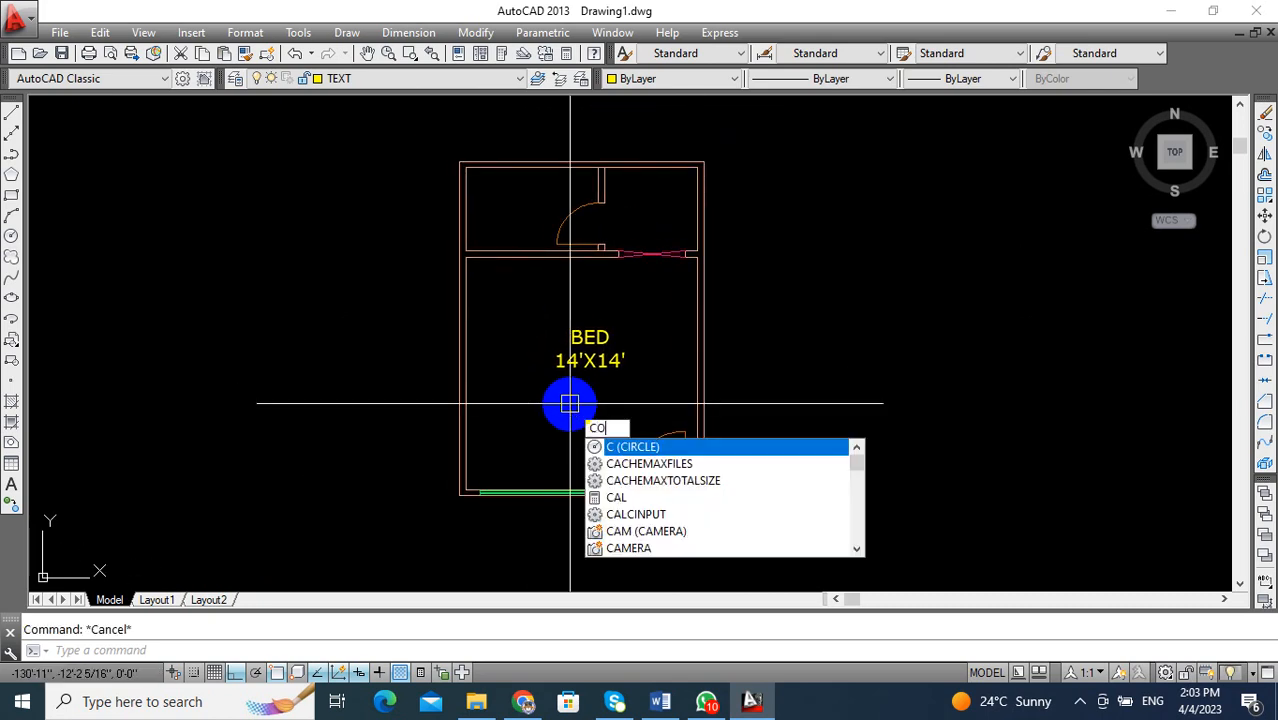
text(o)
key(Return)
click(588, 356)
key(Return)
click(589, 355)
scroll(496, 183, up, 3)
mouse_move(508, 280)
middle_down()
mouse_move(613, 302)
mouse_move(633, 336)
mouse_move(526, 328)
mouse_move(510, 302)
middle_up()
scroll(630, 337, down, 1)
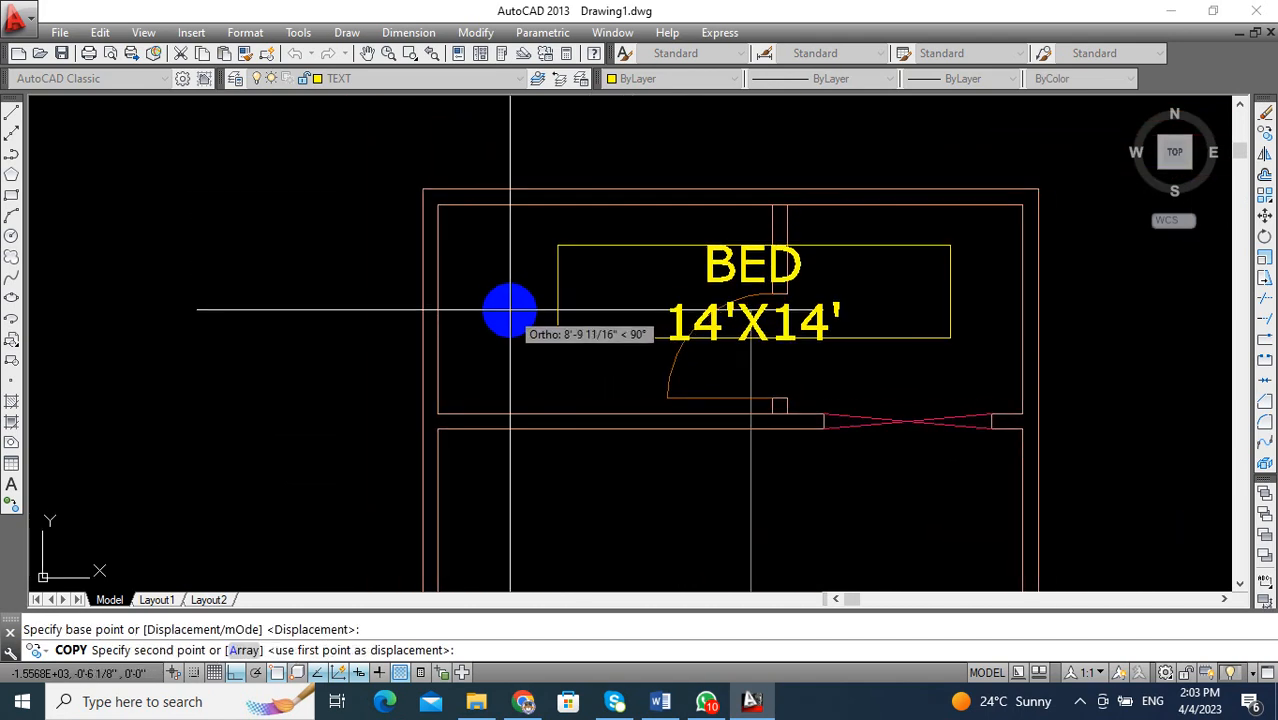
scroll(510, 310, down, 1)
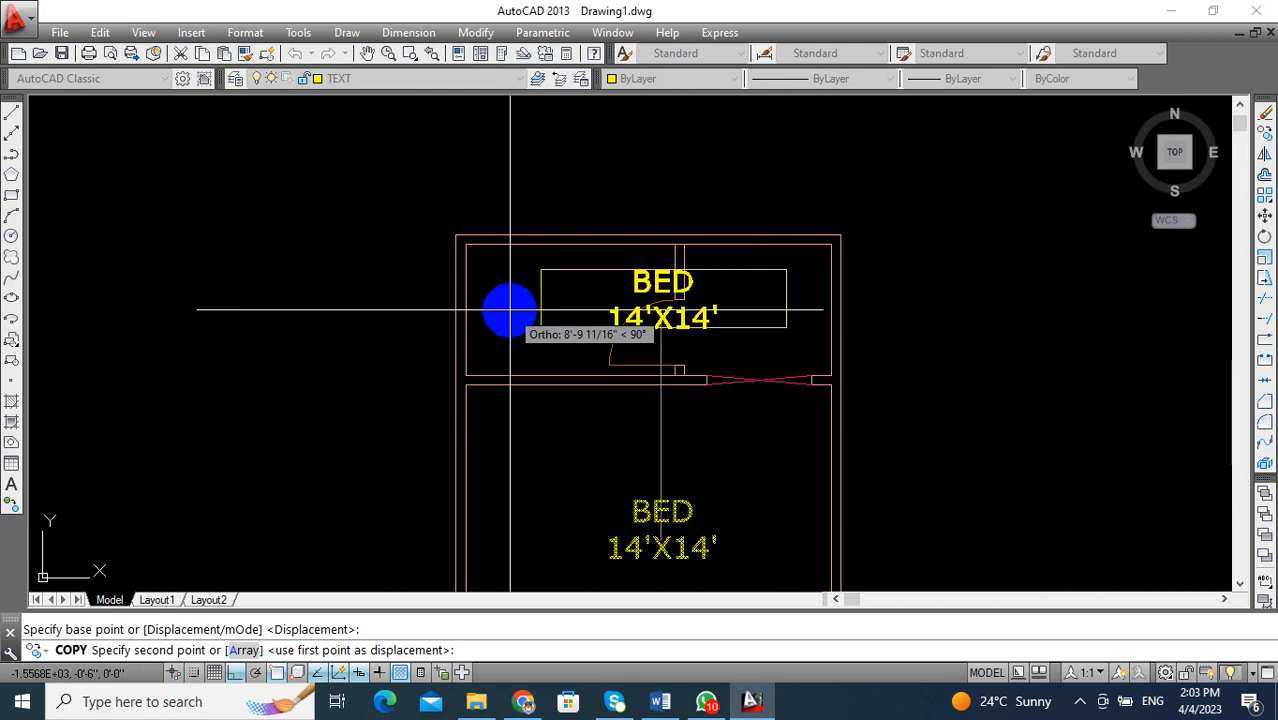
middle_drag(508, 308, 471, 242)
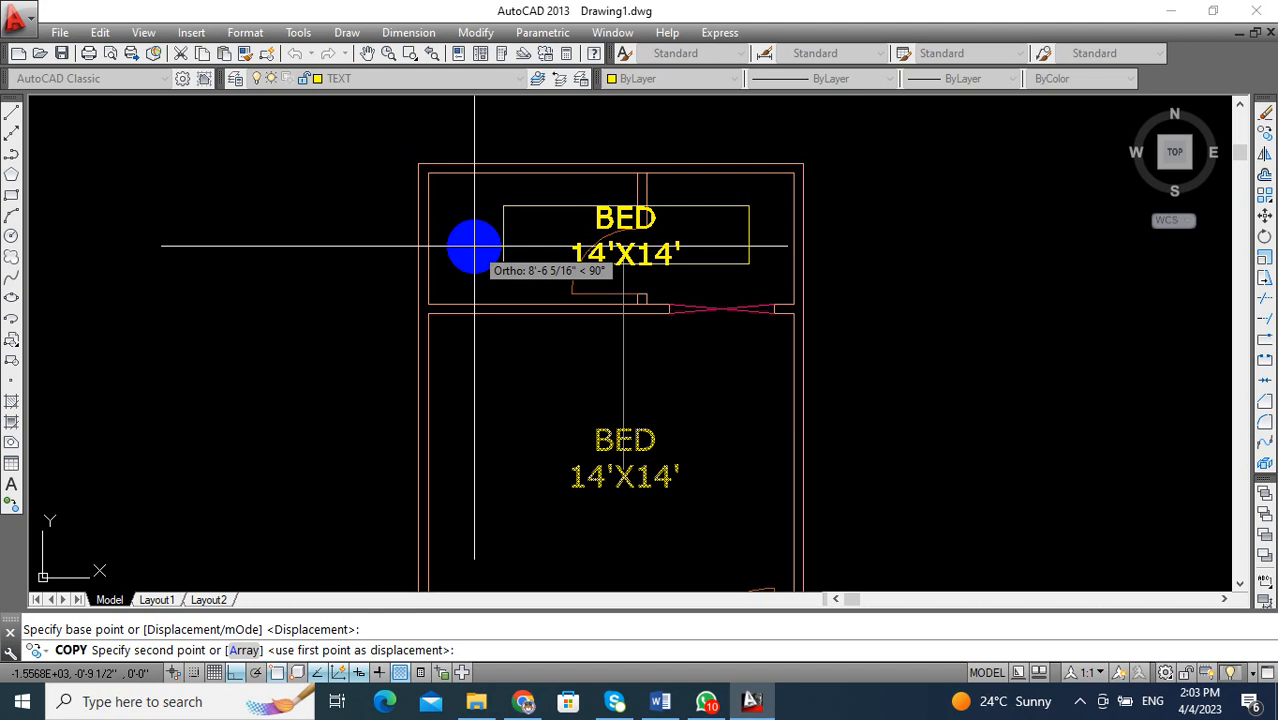
key(F8)
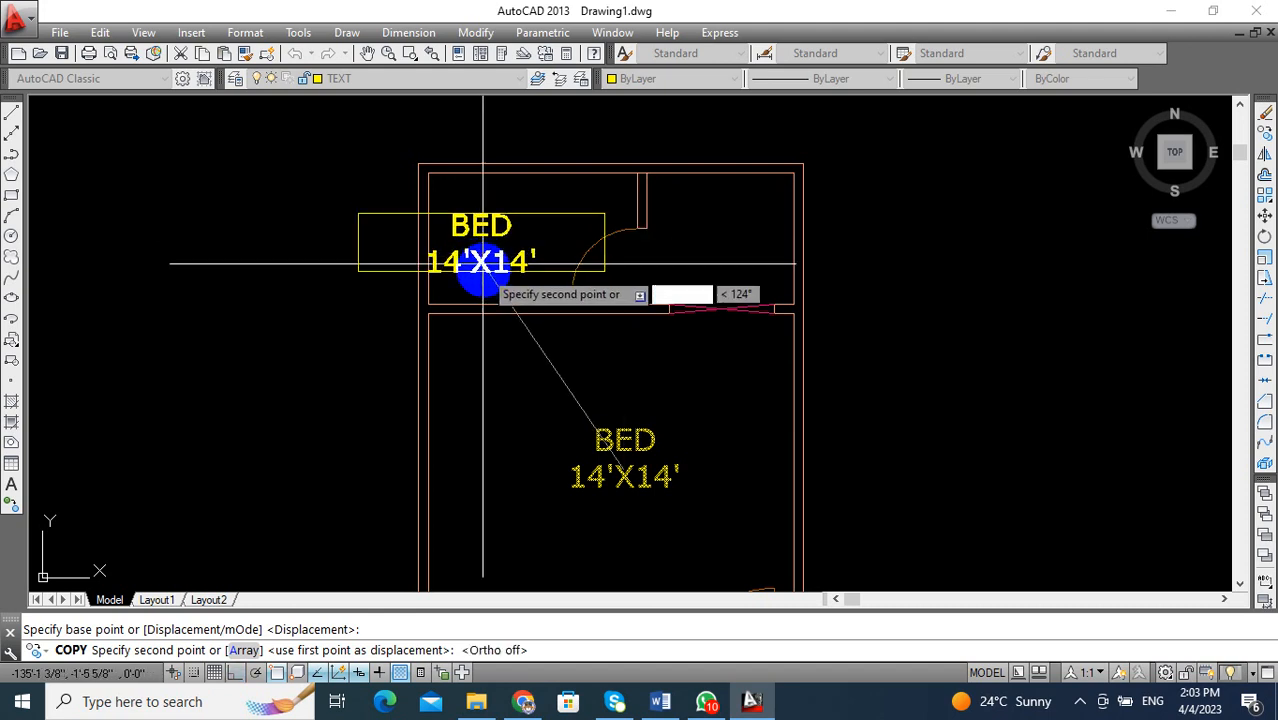
middle_drag(506, 266, 428, 256)
scroll(428, 256, down, 1)
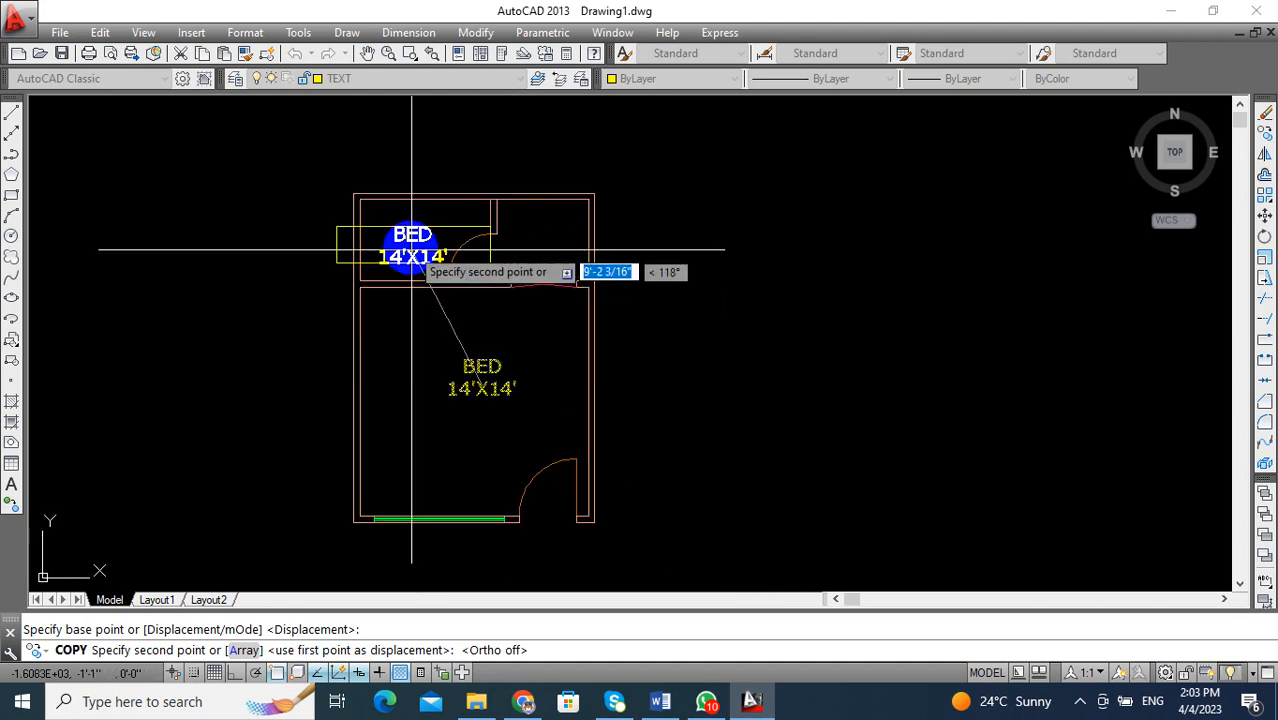
scroll(415, 250, up, 2)
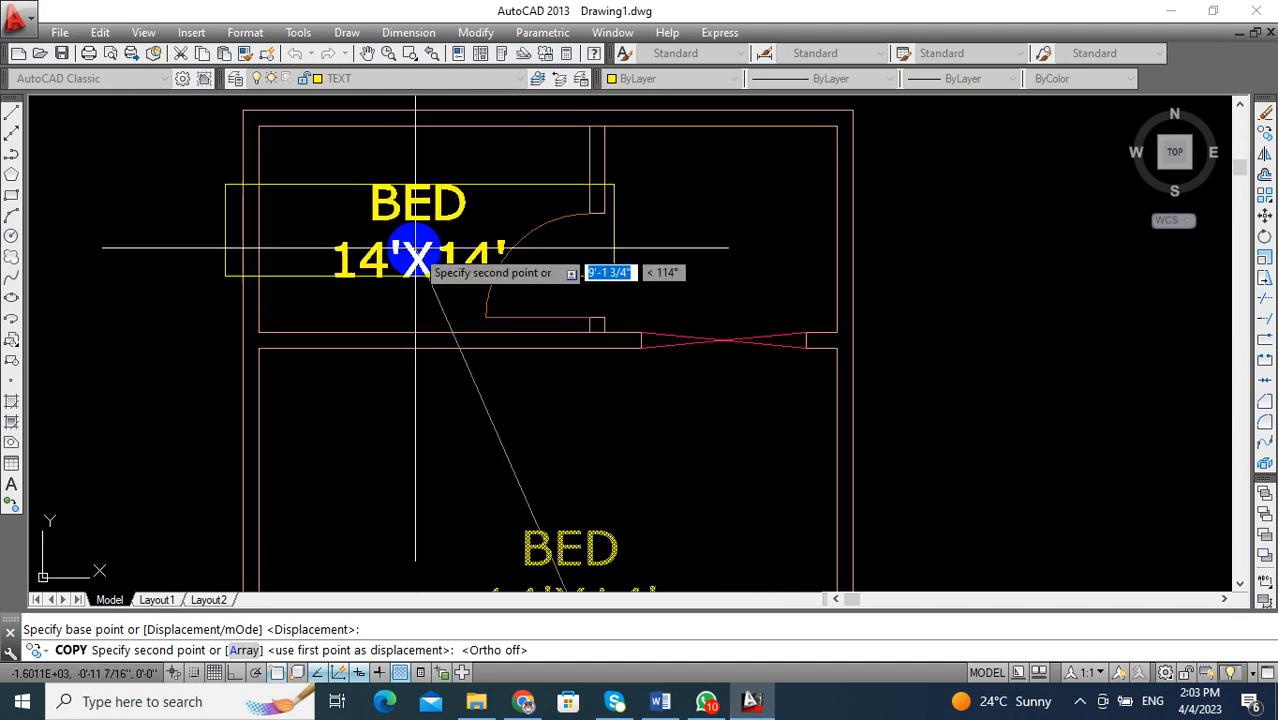
click(415, 248)
middle_drag(445, 295, 402, 283)
middle_drag(484, 279, 445, 314)
key(Escape)
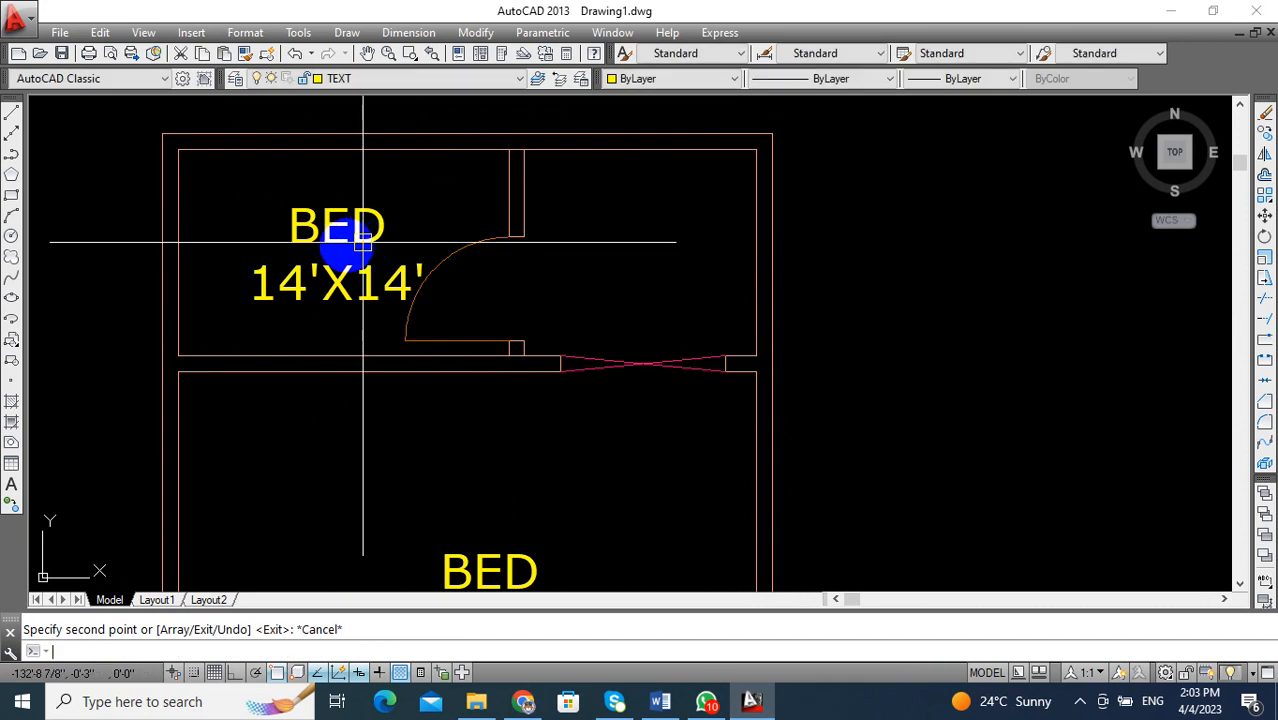
Narrow the column width of the copied label in the bath so its frame fits closely around the text.
double_click(340, 245)
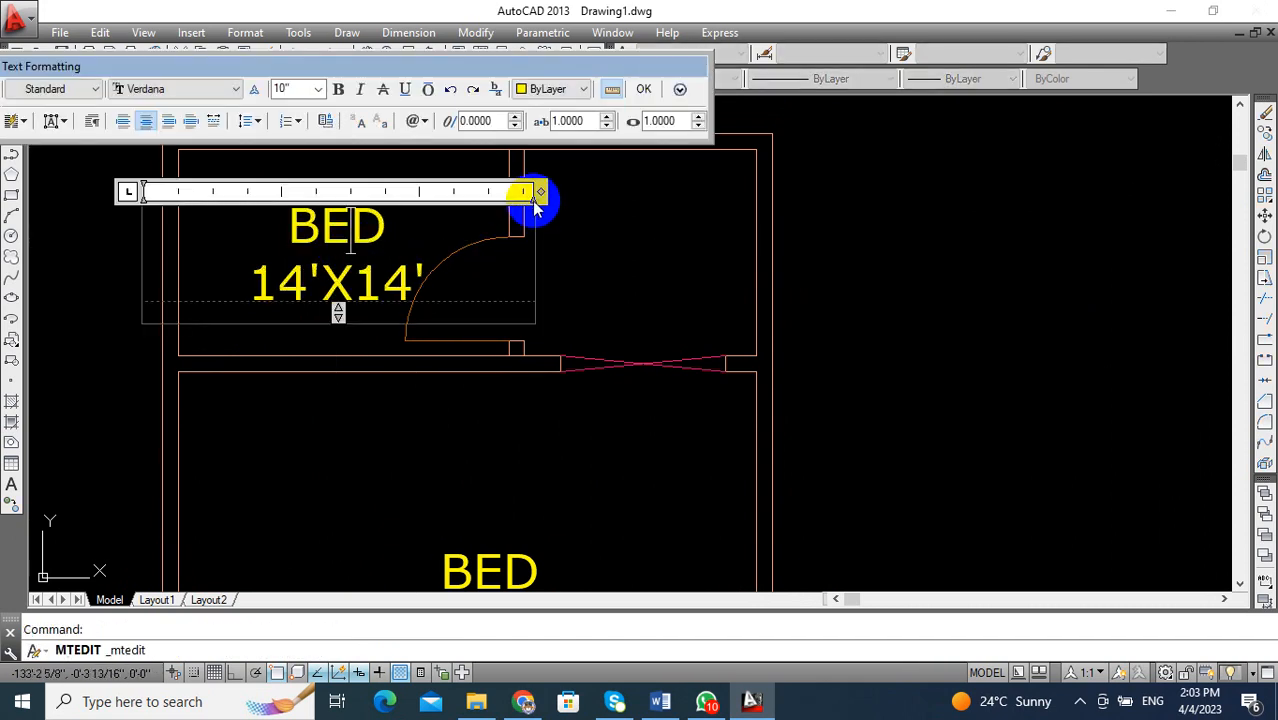
drag(536, 190, 434, 199)
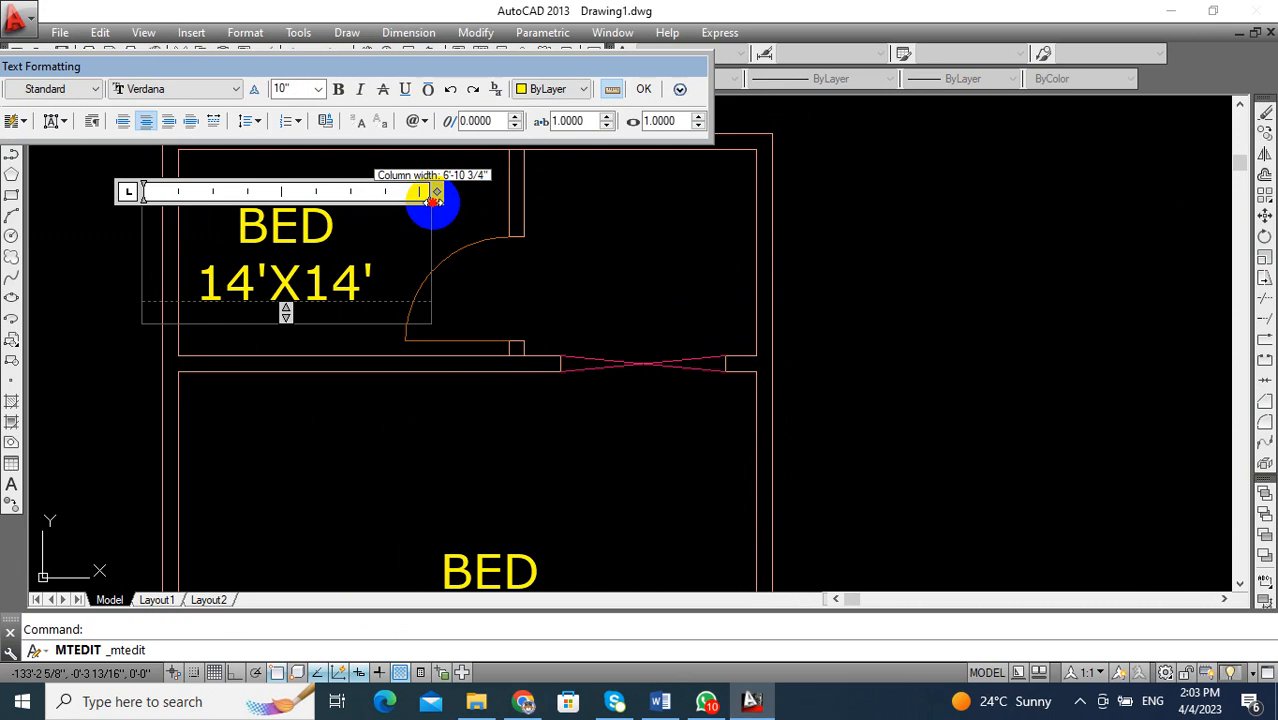
drag(438, 190, 297, 192)
click(322, 253)
scroll(334, 262, down, 2)
middle_drag(334, 262, 490, 265)
key(Escape)
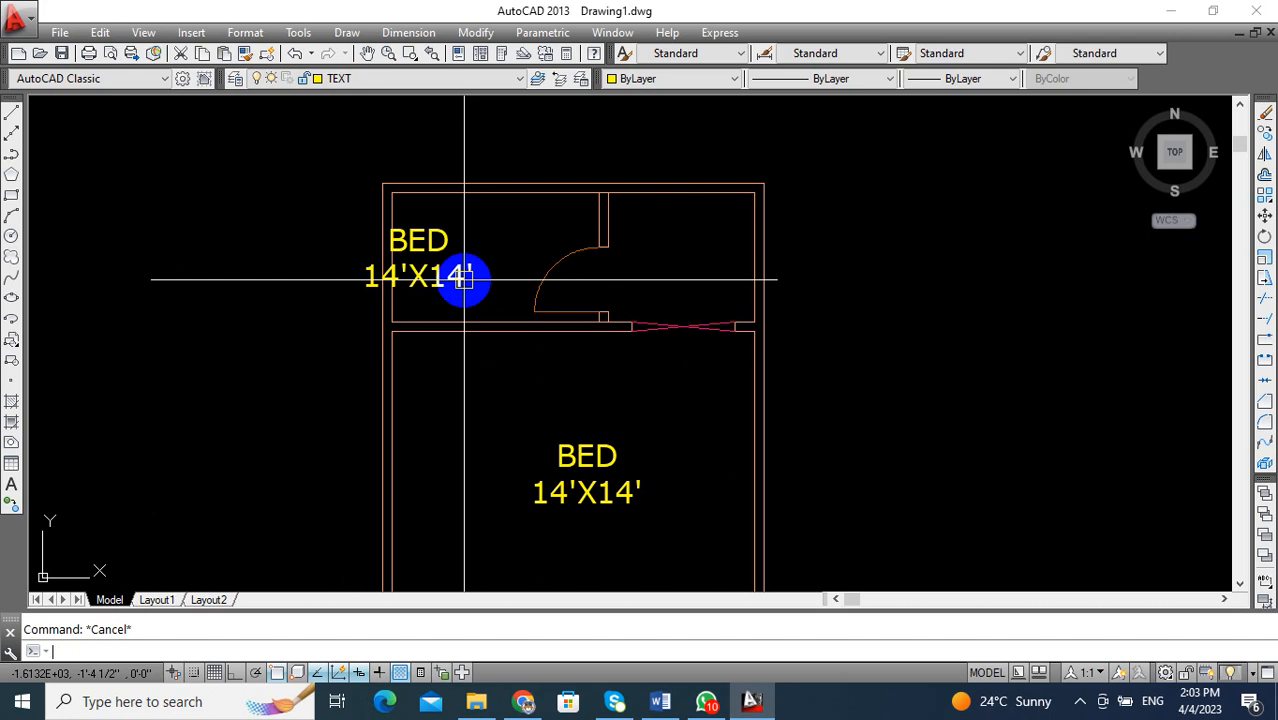
Move the copied BED 14'X14' label away from the outer wall so it sits inside the bath.
text(m)
key(Return)
click(428, 277)
key(Return)
click(416, 272)
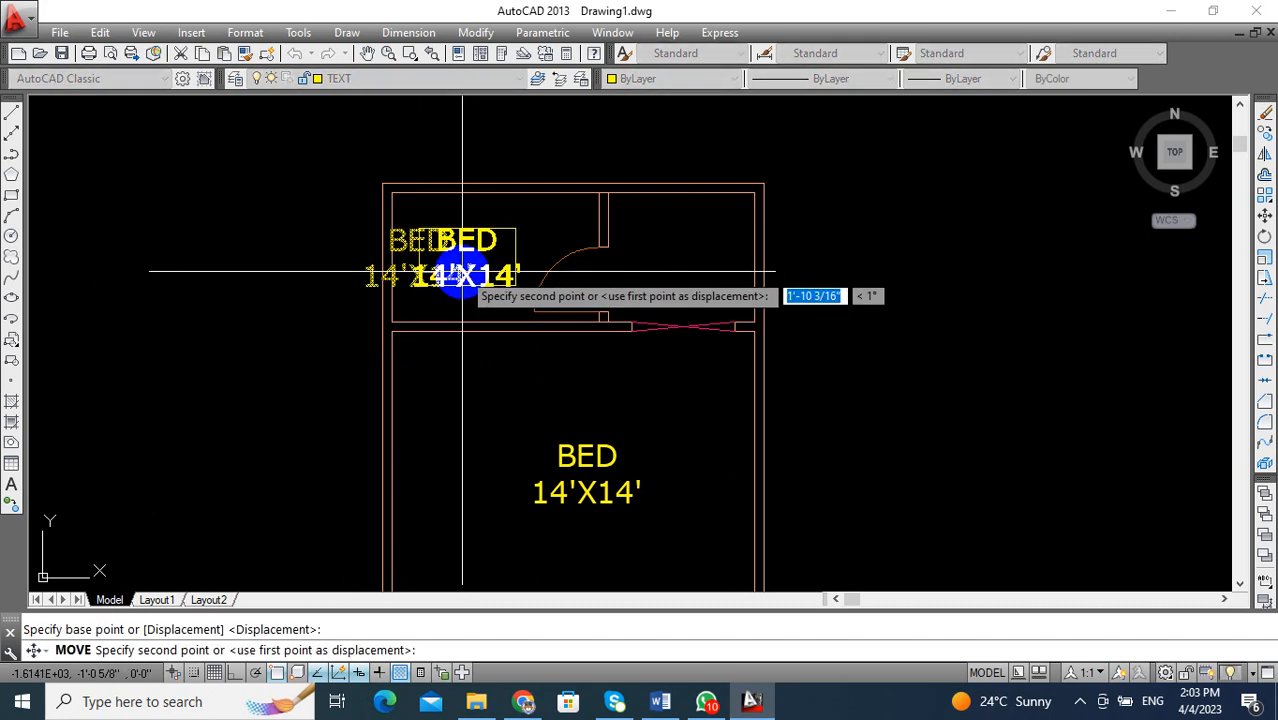
scroll(468, 250, up, 2)
click(458, 236)
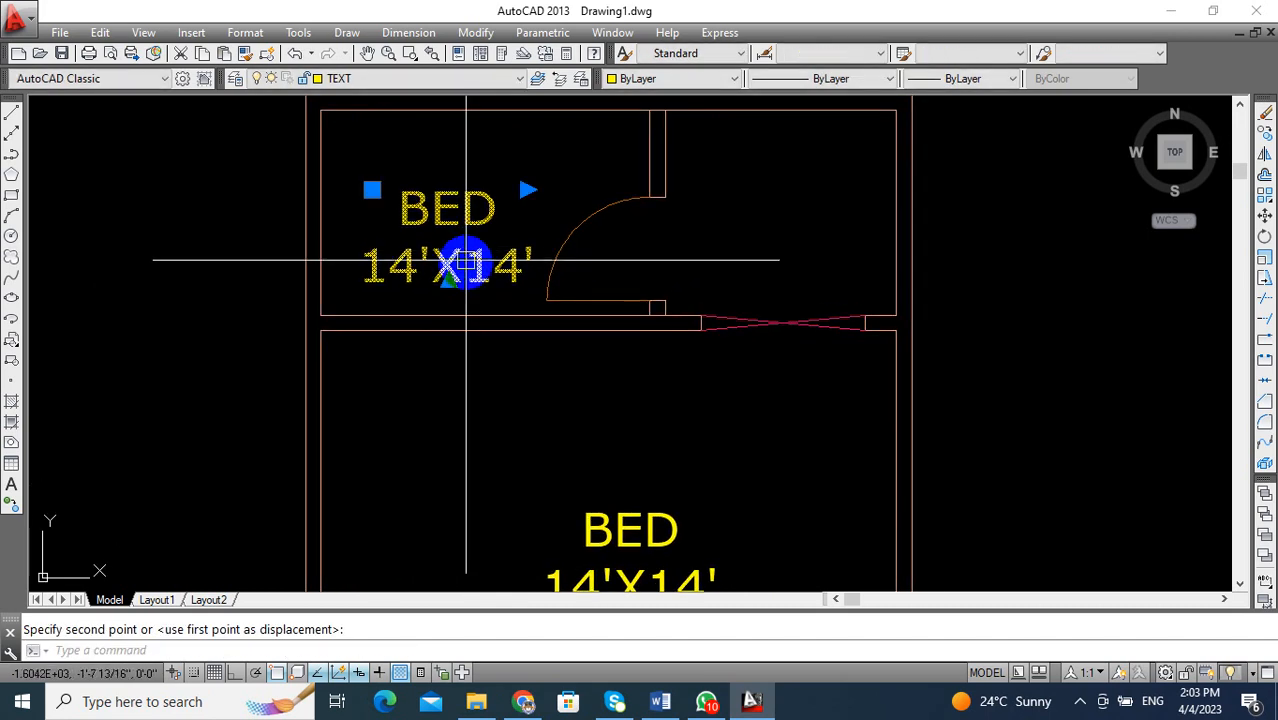
Change the label in the bath to read BATH on the first line and 8'X5' on the second.
middle_drag(465, 265, 426, 349)
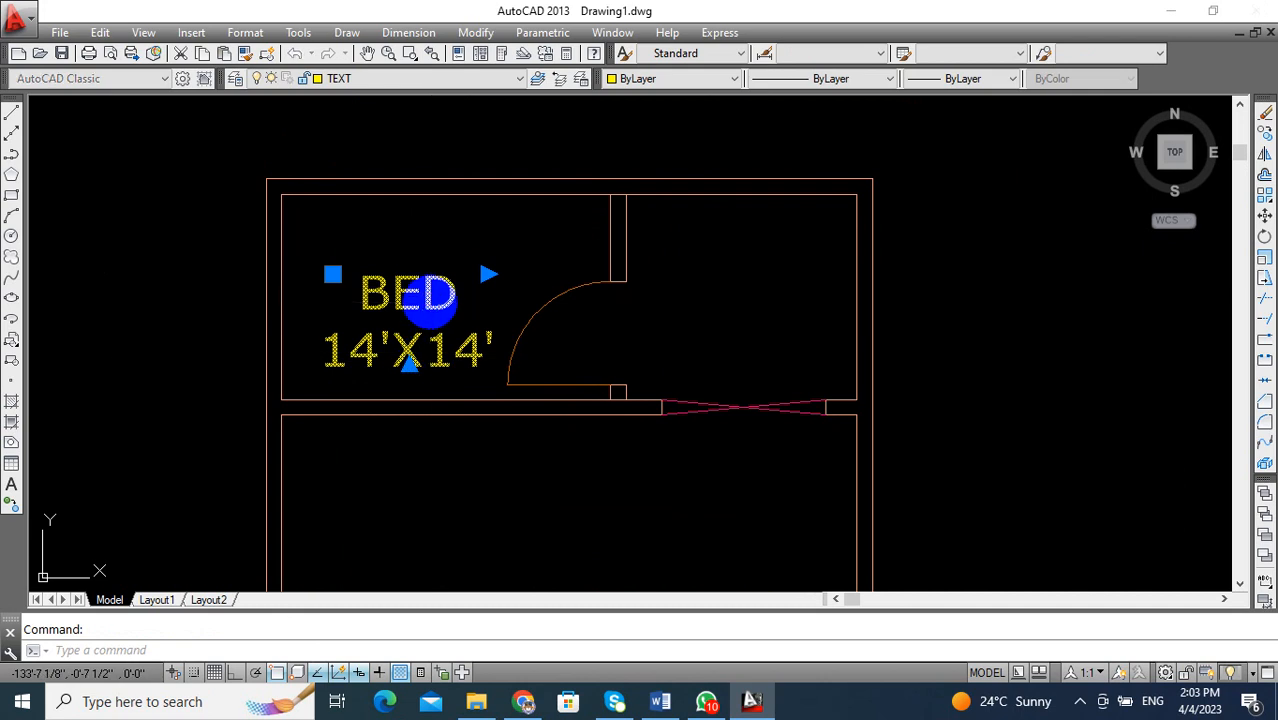
double_click(430, 297)
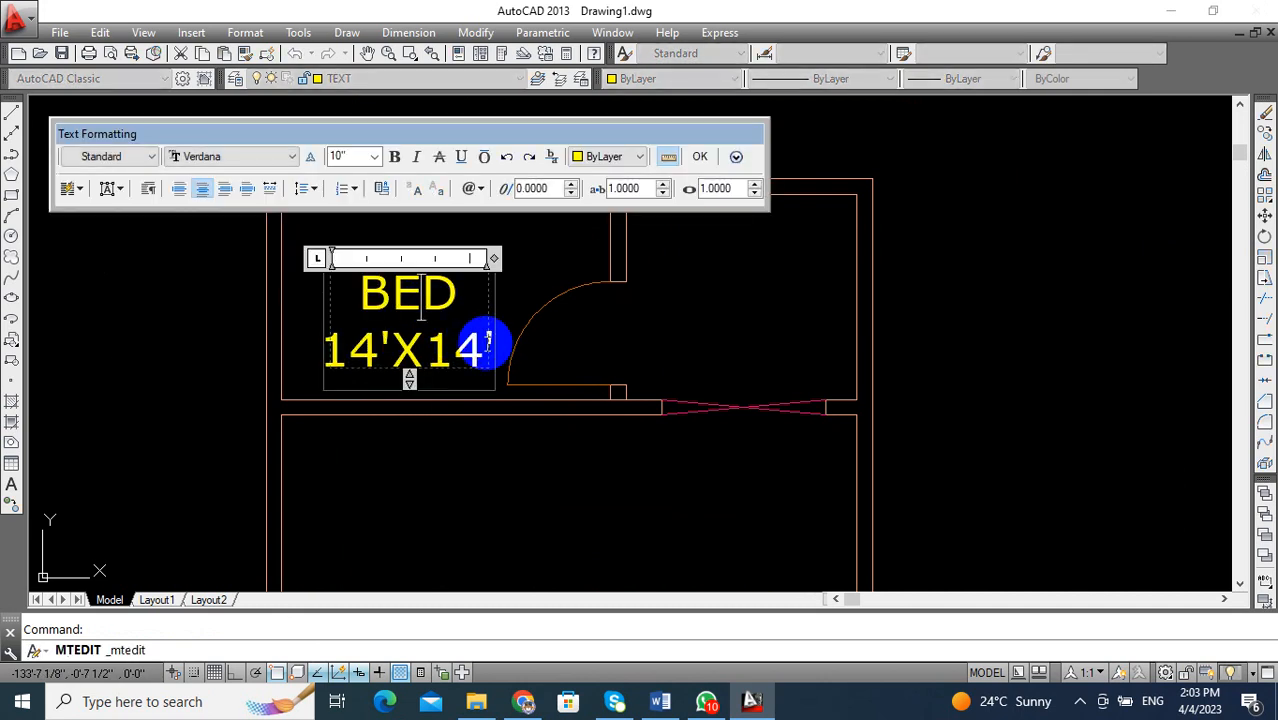
drag(462, 294, 348, 301)
text(BATH14'X14)
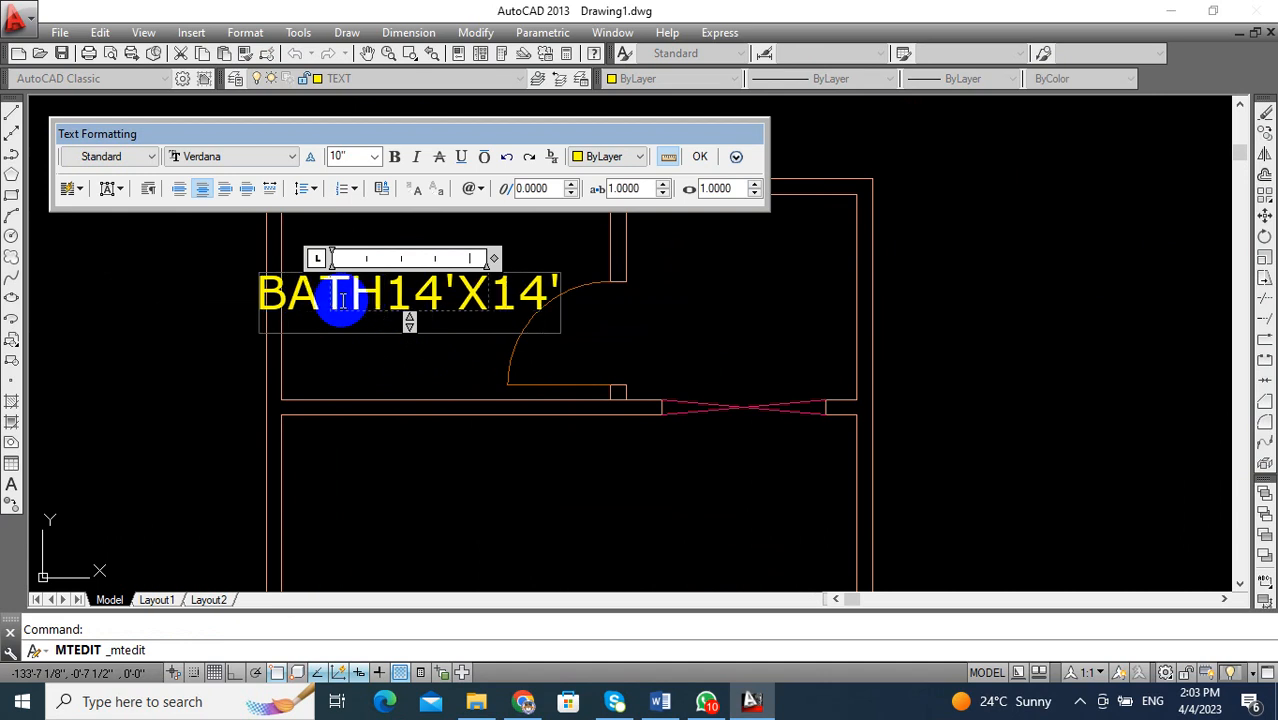
key(Return)
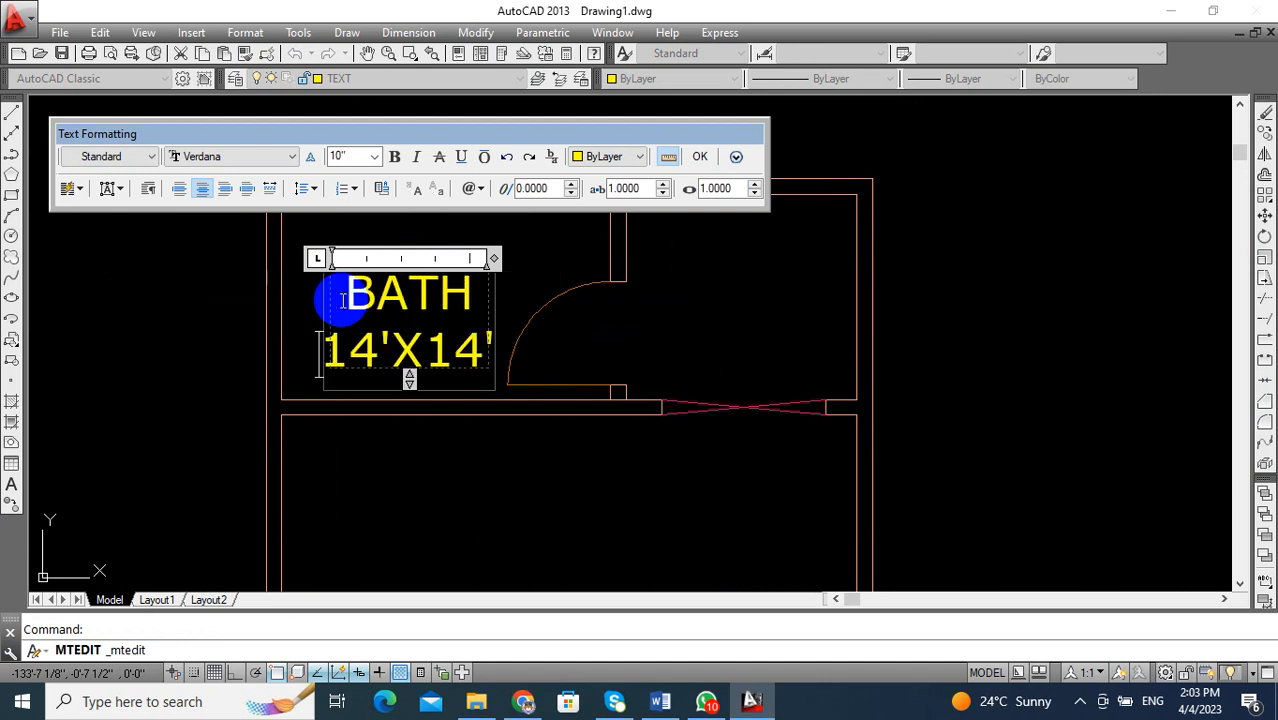
drag(490, 342, 338, 348)
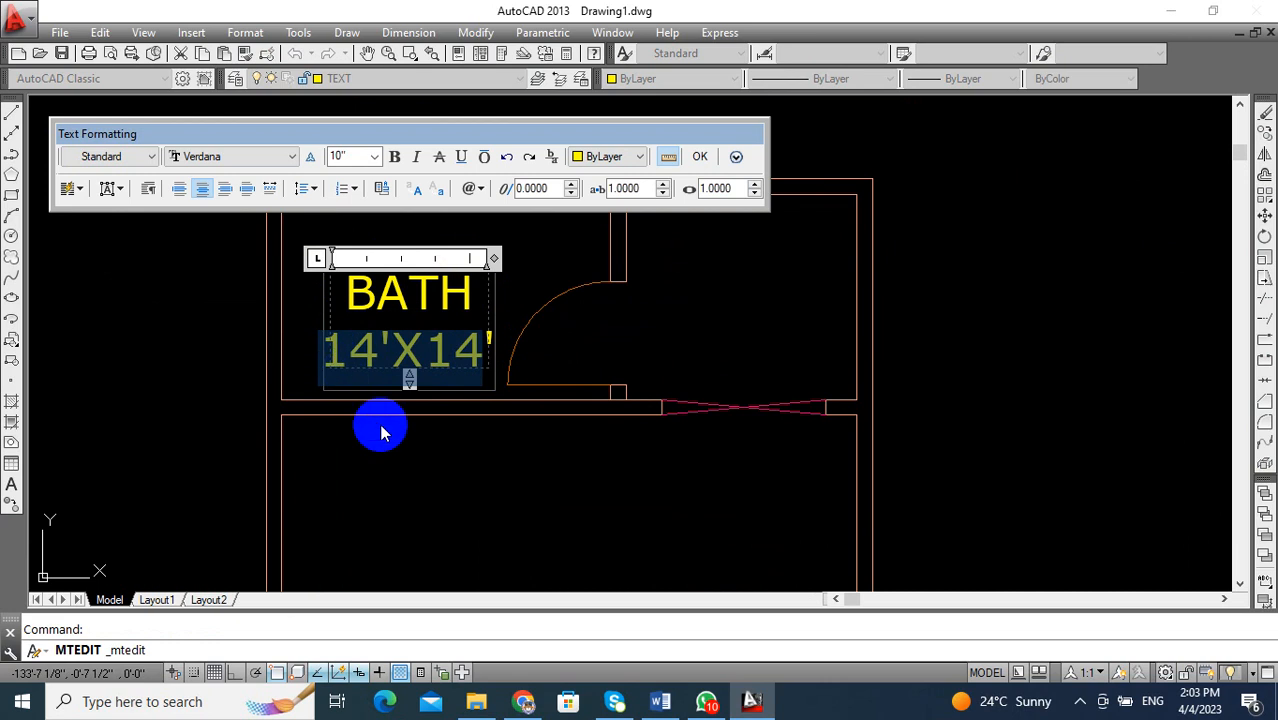
text(8'X5)
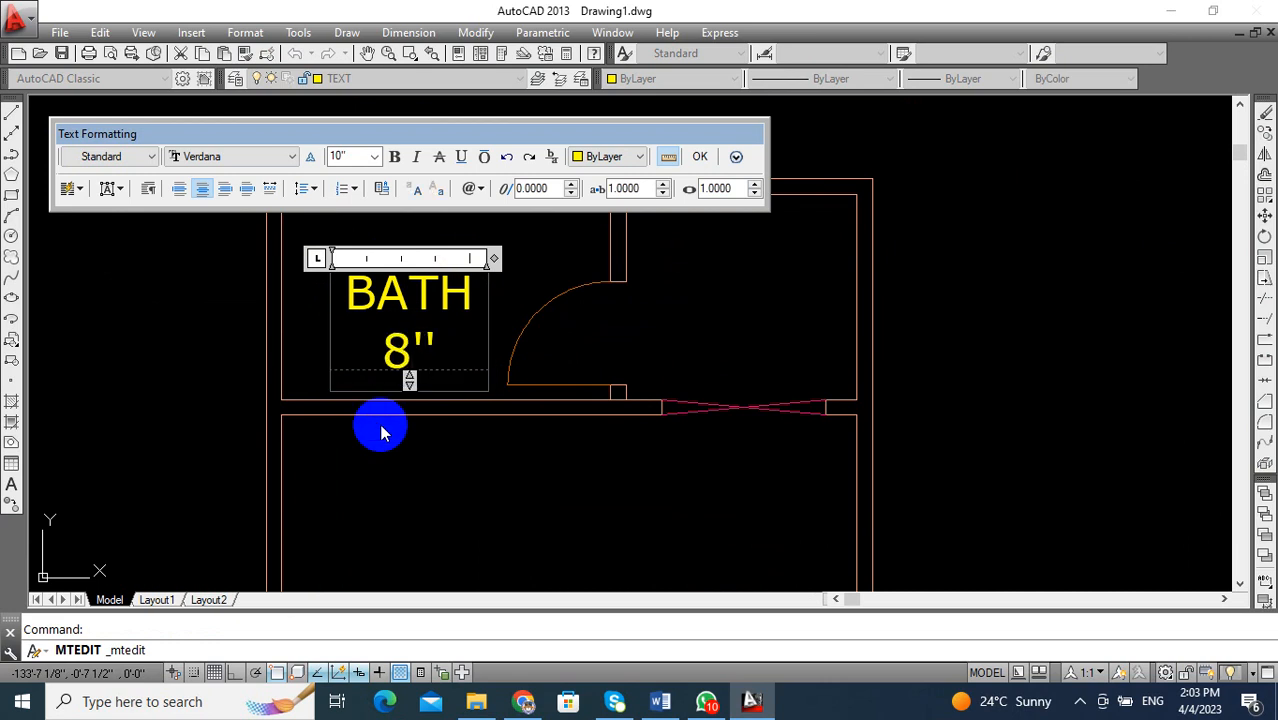
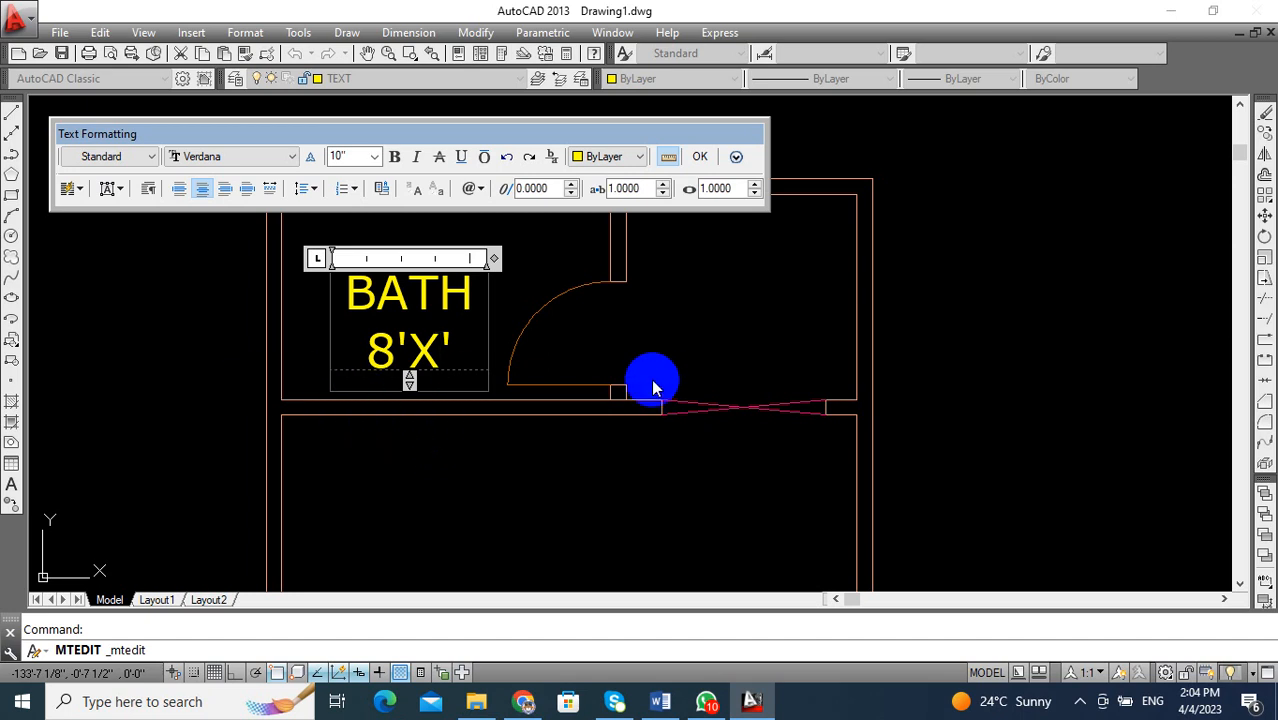
click(614, 494)
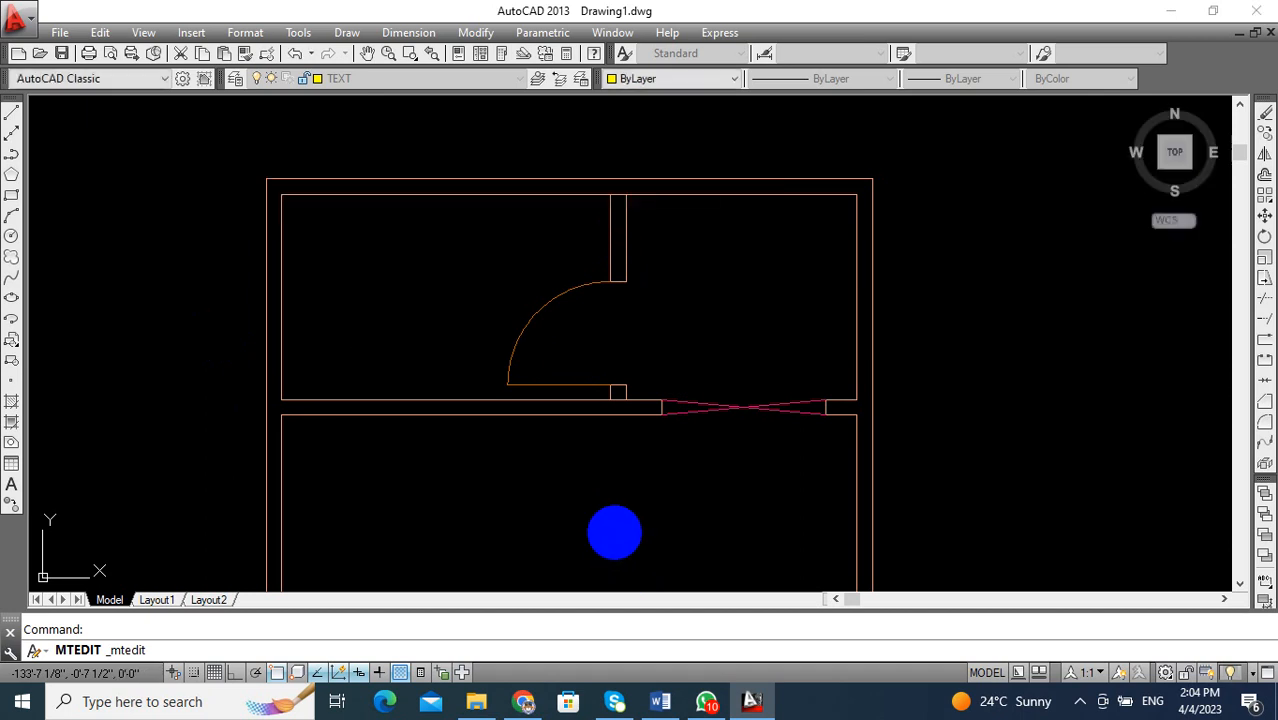
Add an aligned dimension for the bath's 5' side, placed outside the outer wall.
scroll(499, 354, down, 2)
middle_drag(499, 354, 402, 372)
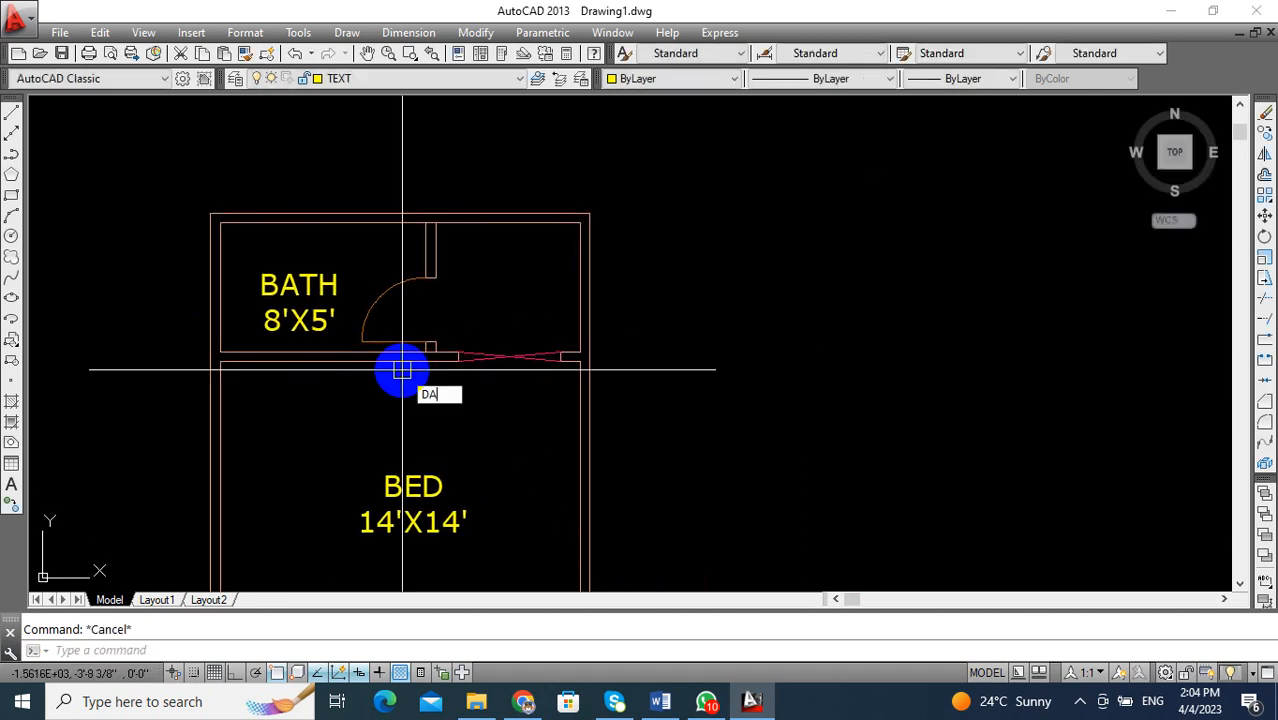
key(Return)
click(220, 223)
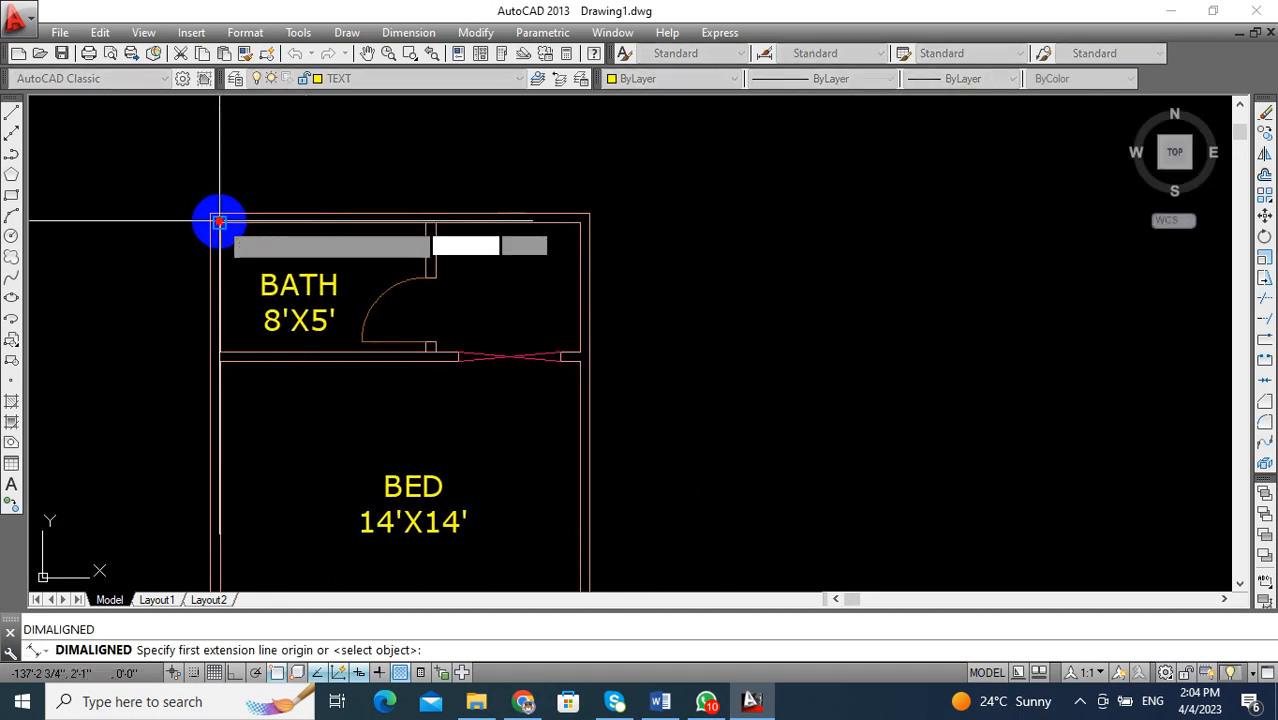
click(220, 349)
click(131, 334)
middle_drag(250, 346, 292, 331)
key(Return)
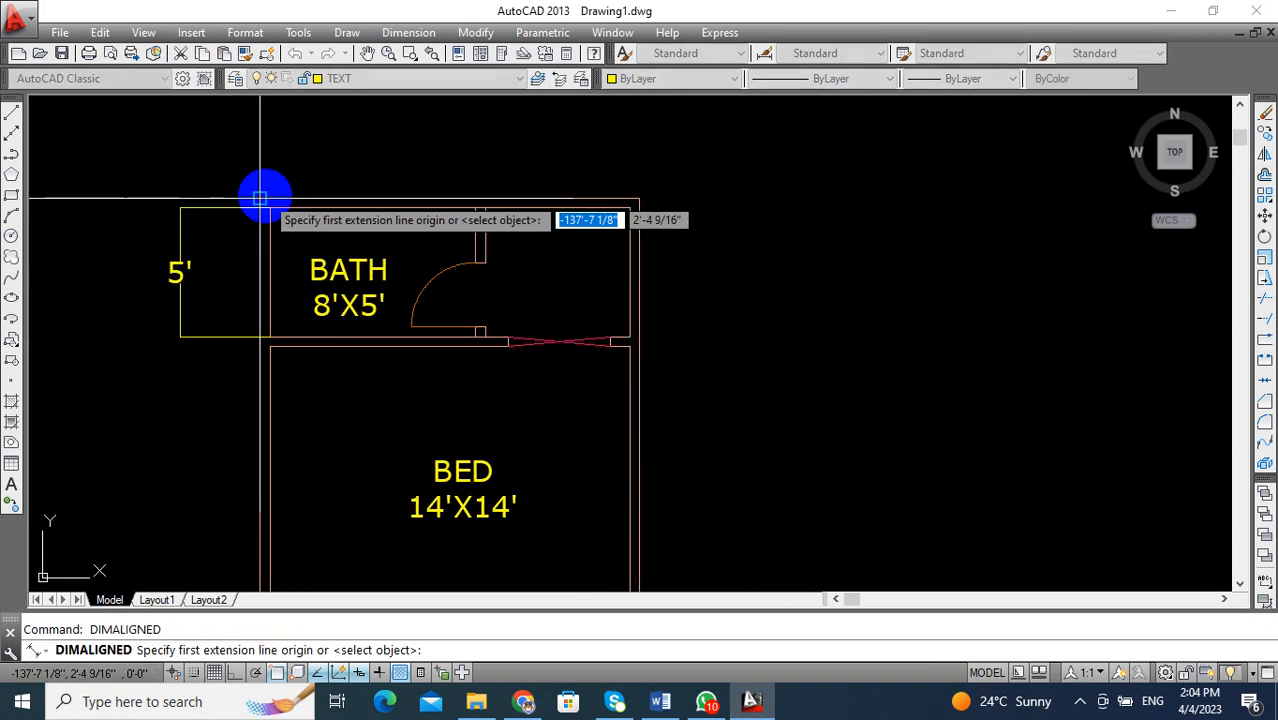
click(268, 208)
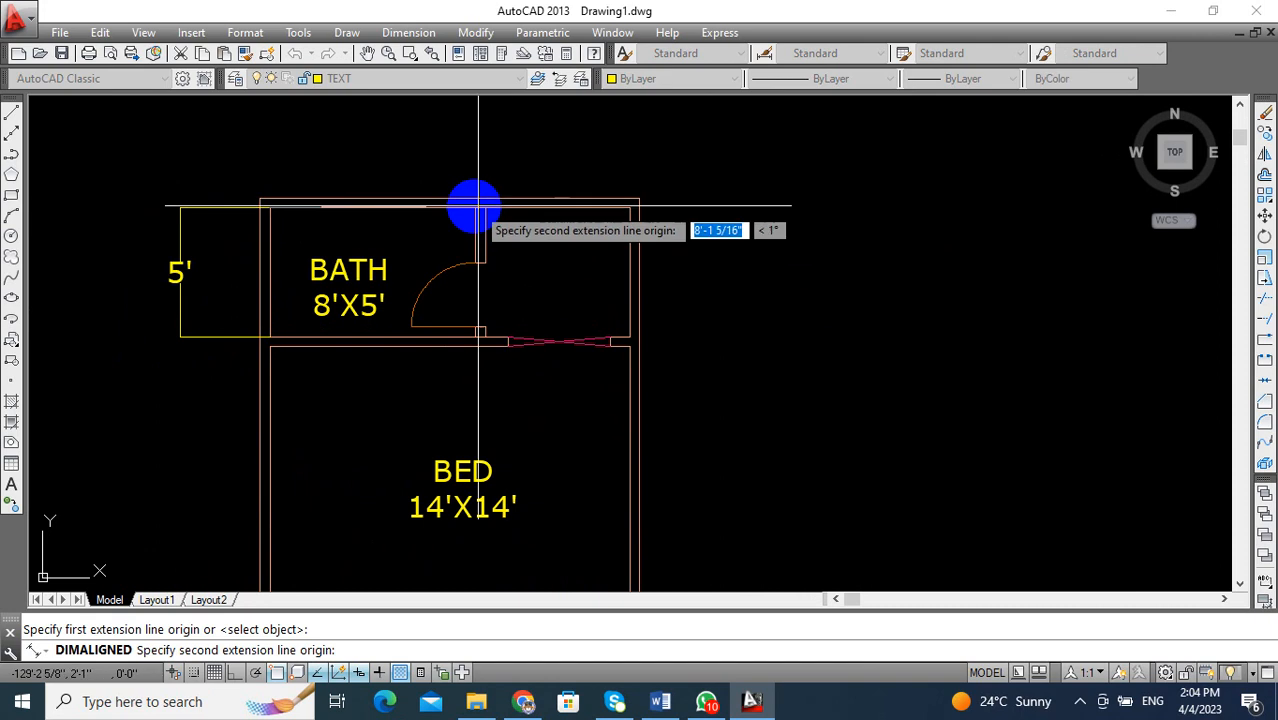
click(471, 208)
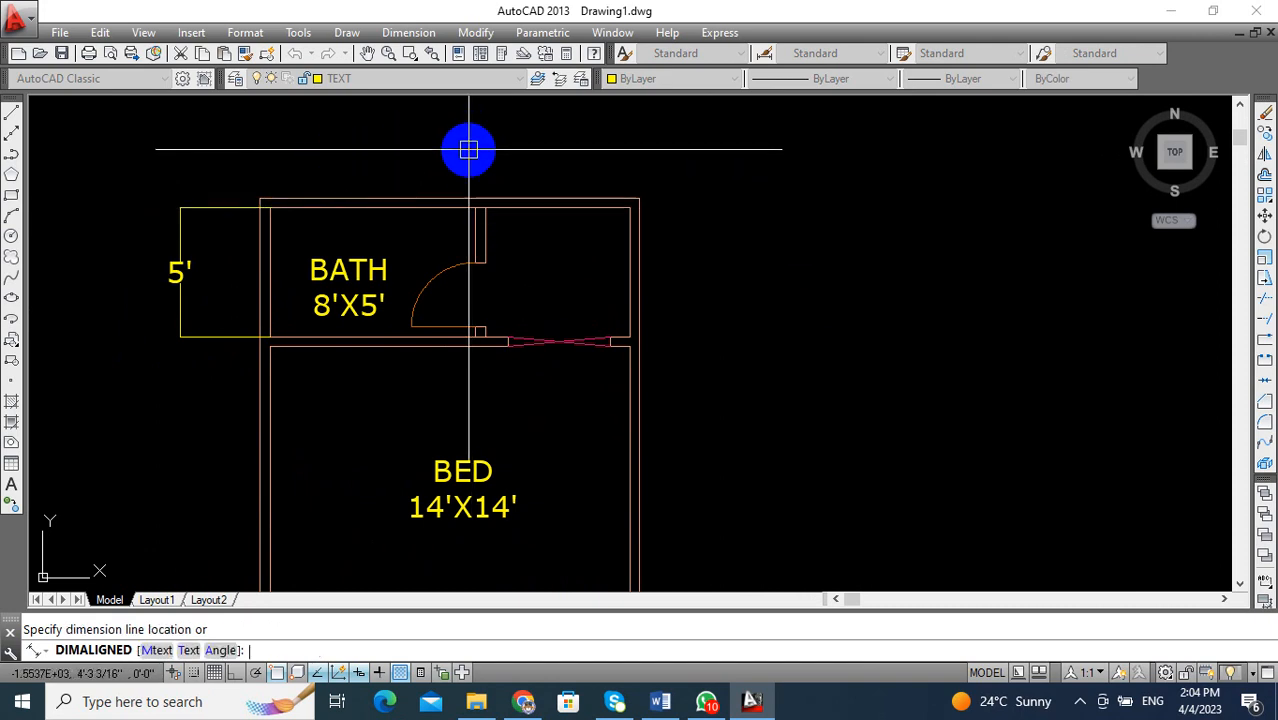
key(Escape)
key(Return)
key(Escape)
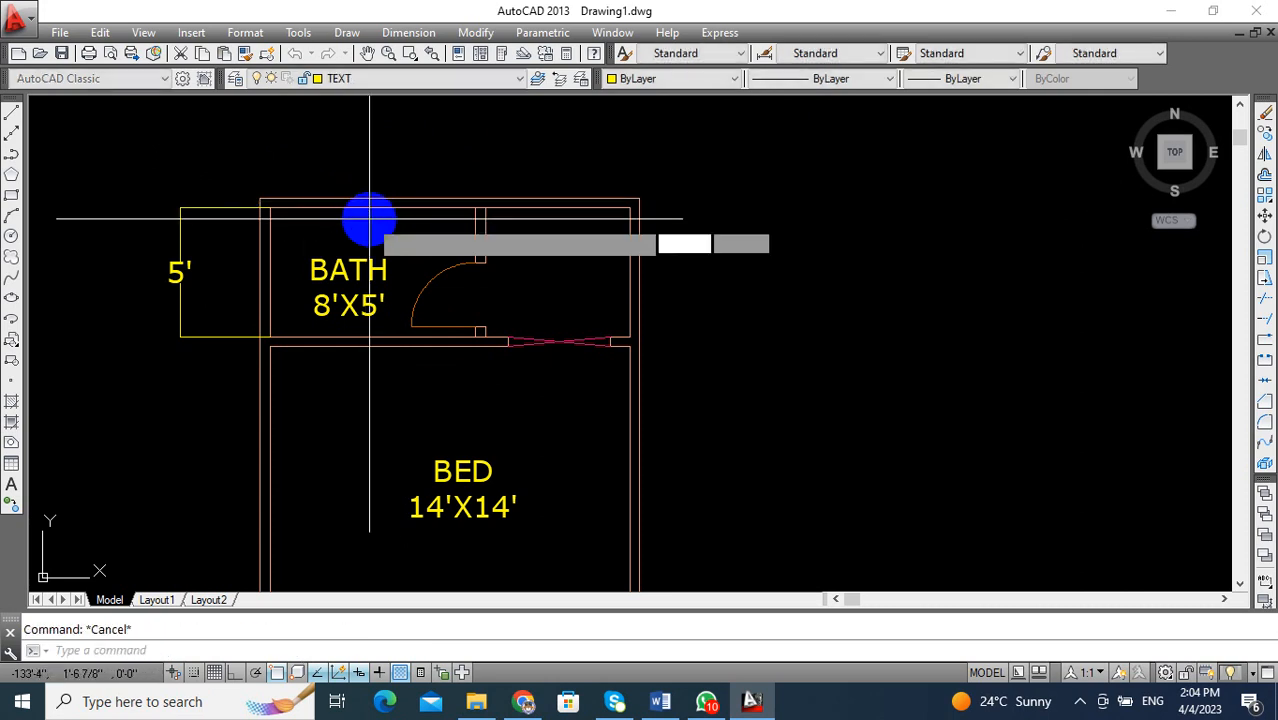
Add an aligned dimension for the bath's 8' side between its inner corners, placed above the outer wall.
key(Return)
scroll(476, 208, up, 3)
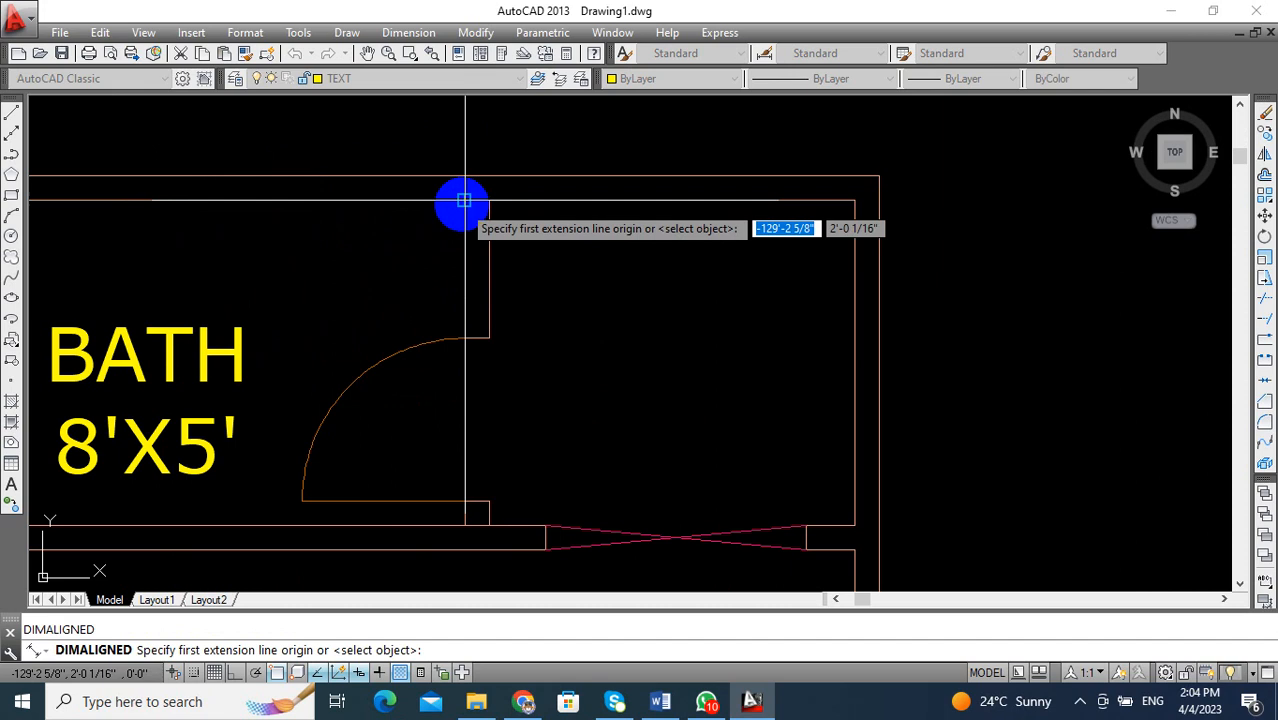
click(464, 201)
scroll(464, 203, down, 4)
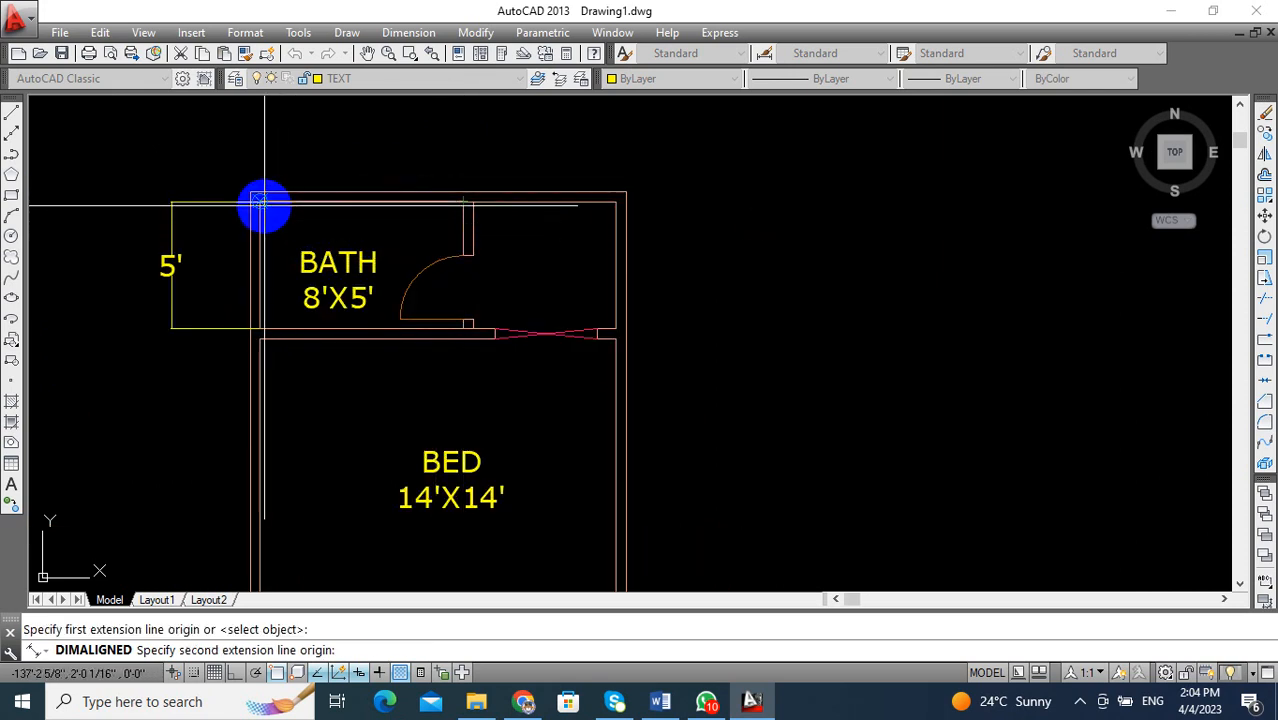
scroll(260, 201, up, 5)
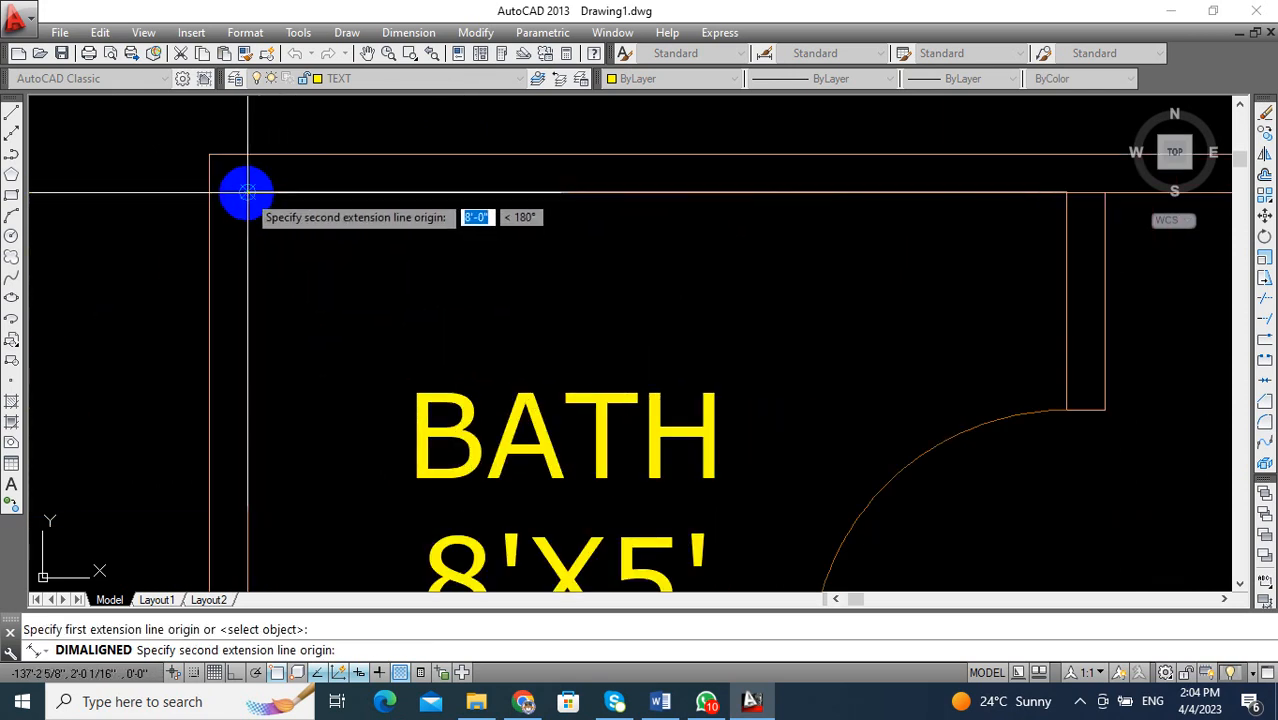
click(247, 192)
scroll(242, 191, down, 5)
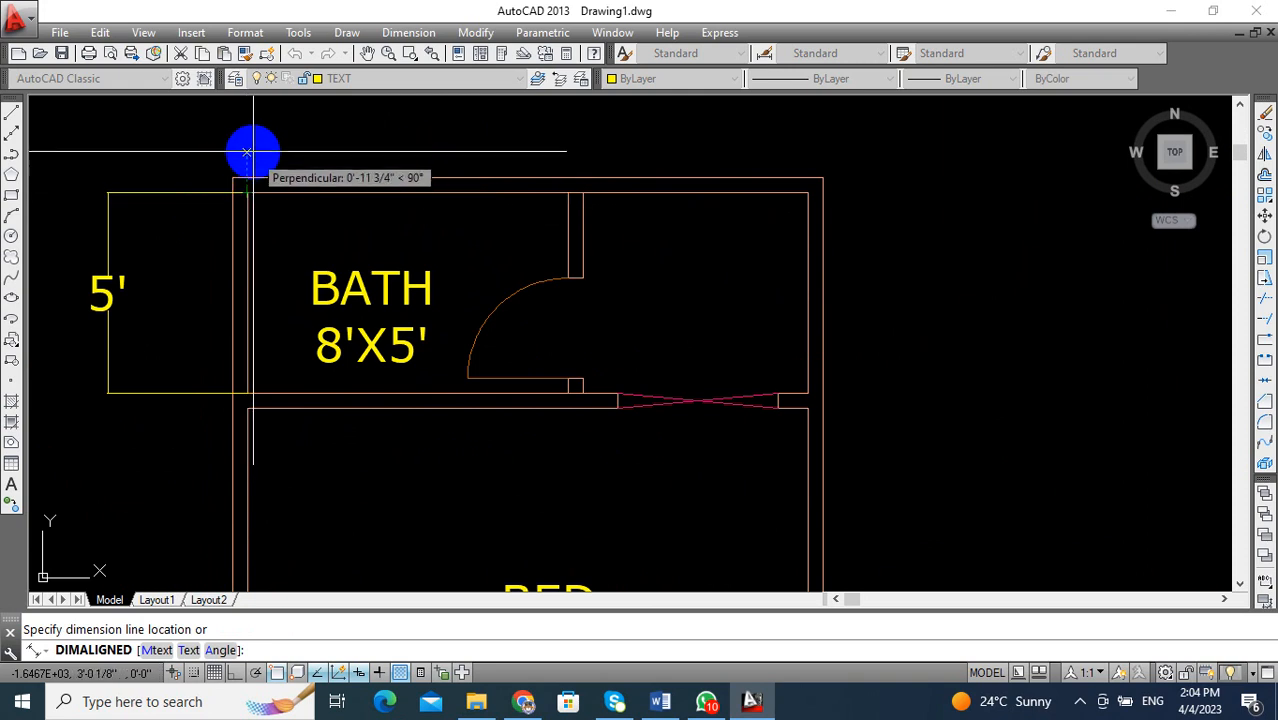
click(247, 152)
mouse_move(336, 336)
middle_down()
mouse_move(427, 348)
mouse_move(427, 365)
mouse_move(351, 337)
middle_up()
key(Escape)
Erase both check dimensions around the bath.
mouse_move(546, 346)
middle_down()
mouse_move(645, 408)
mouse_move(681, 410)
middle_up()
click(249, 324)
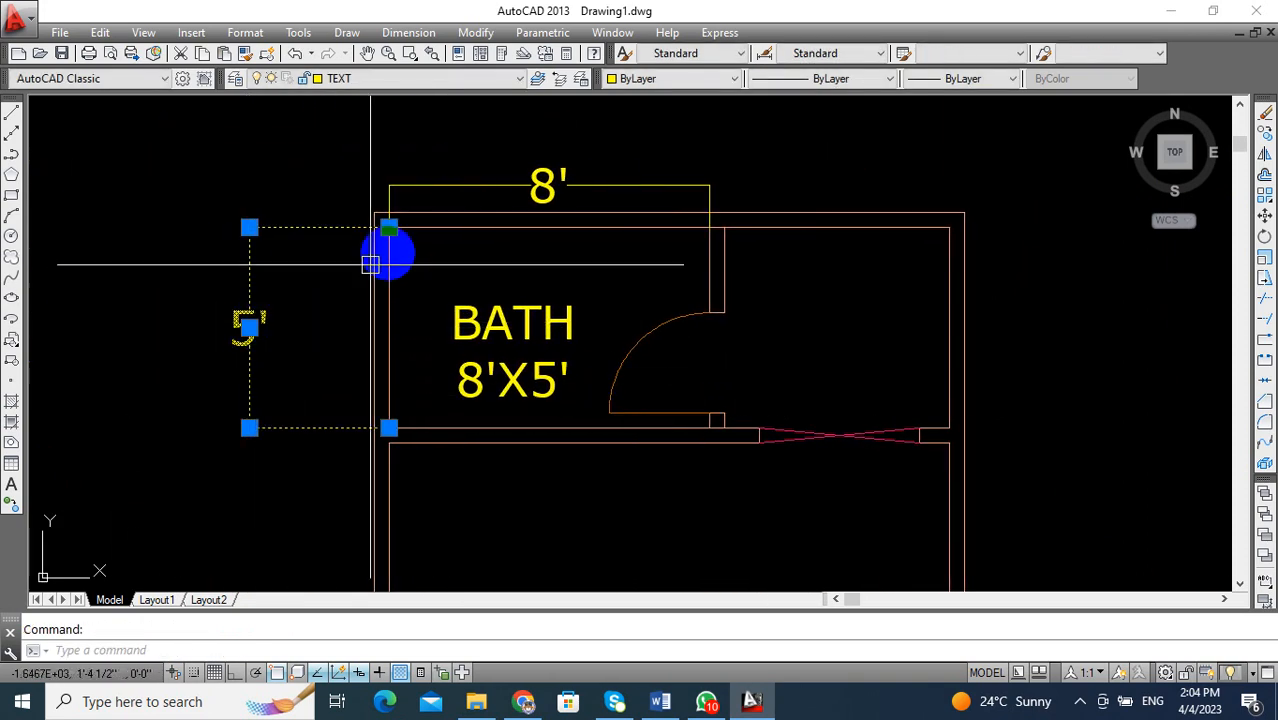
click(530, 188)
key(Delete)
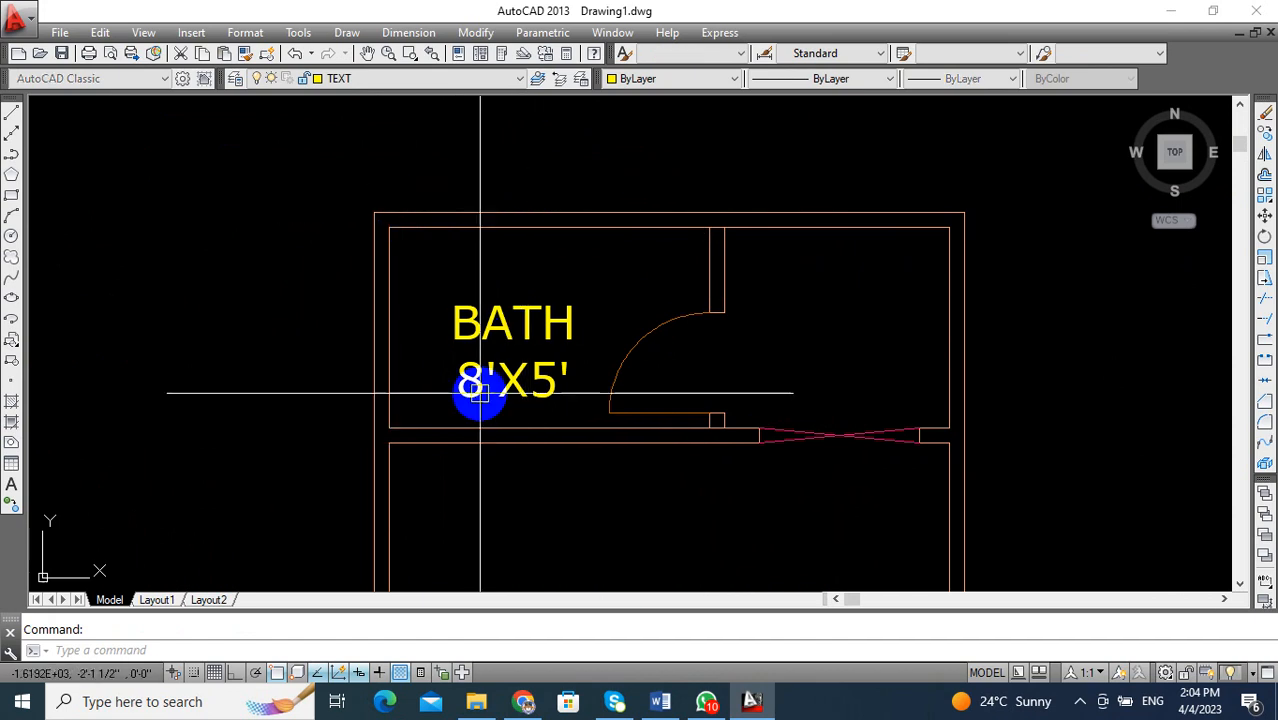
Measure the dresser's inner width with an aligned dimension preview without placing it.
scroll(428, 302, down, 4)
scroll(542, 328, up, 4)
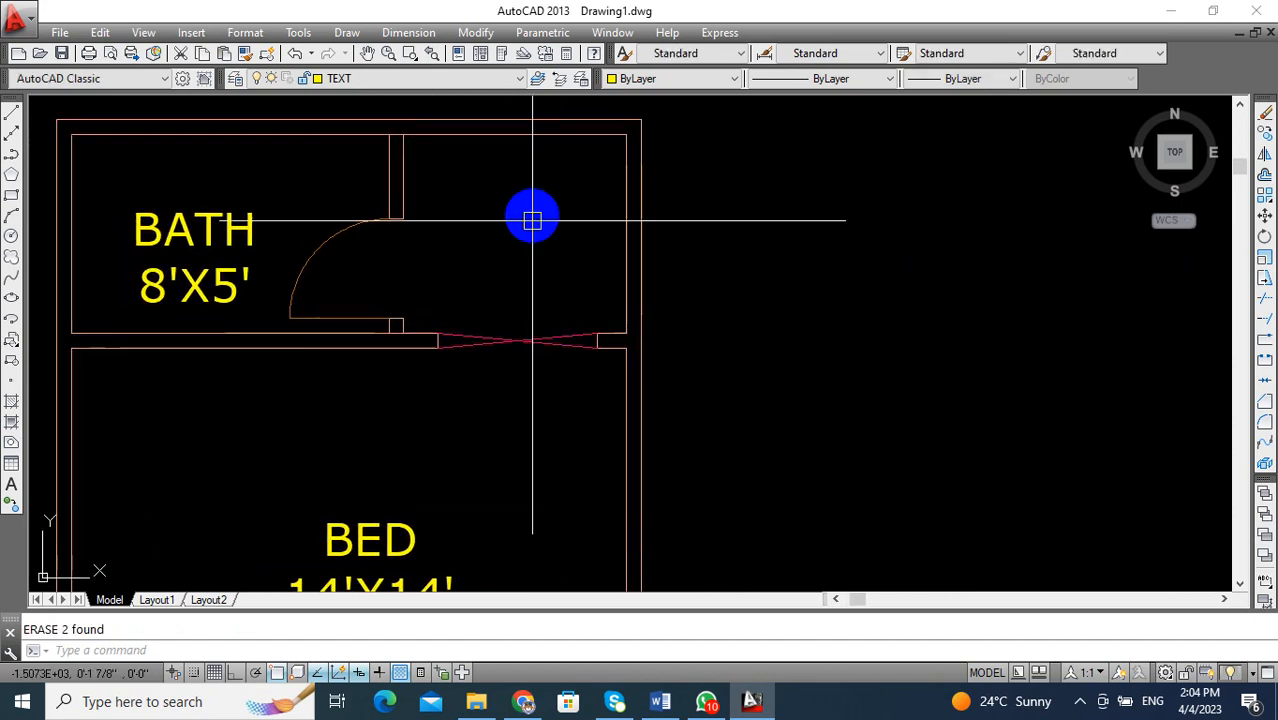
middle_drag(536, 250, 533, 260)
key(Return)
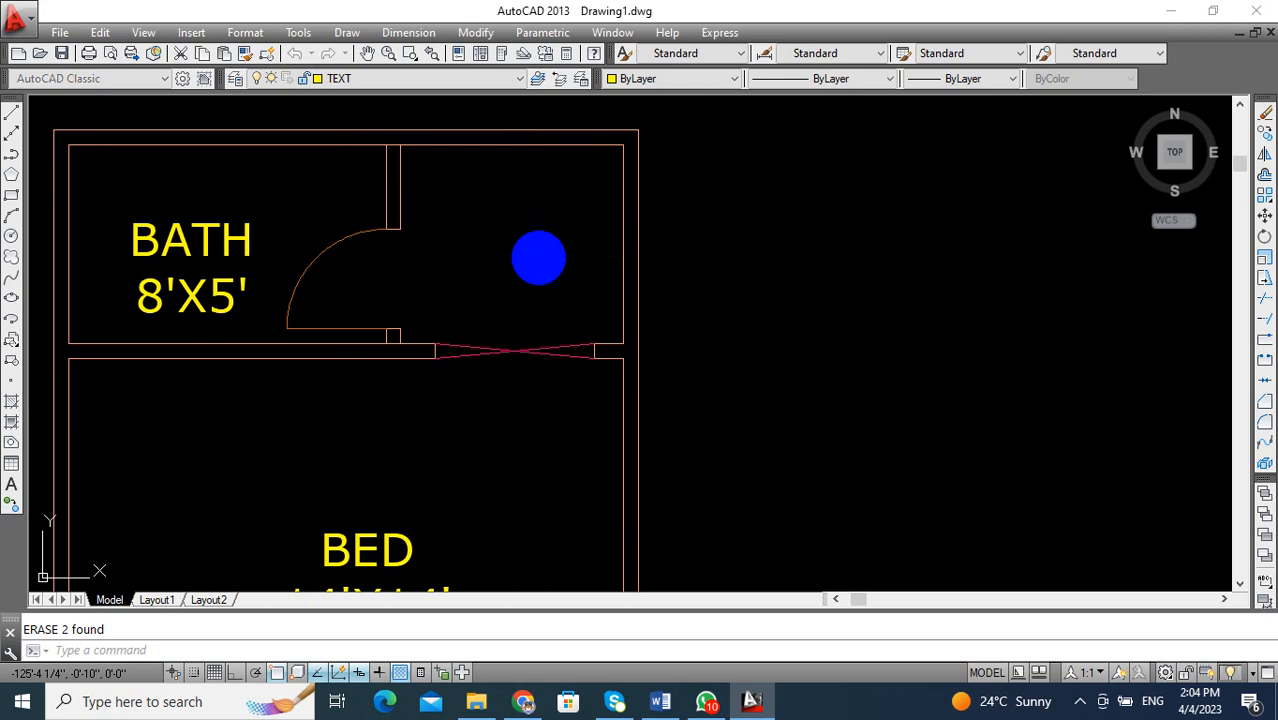
click(403, 148)
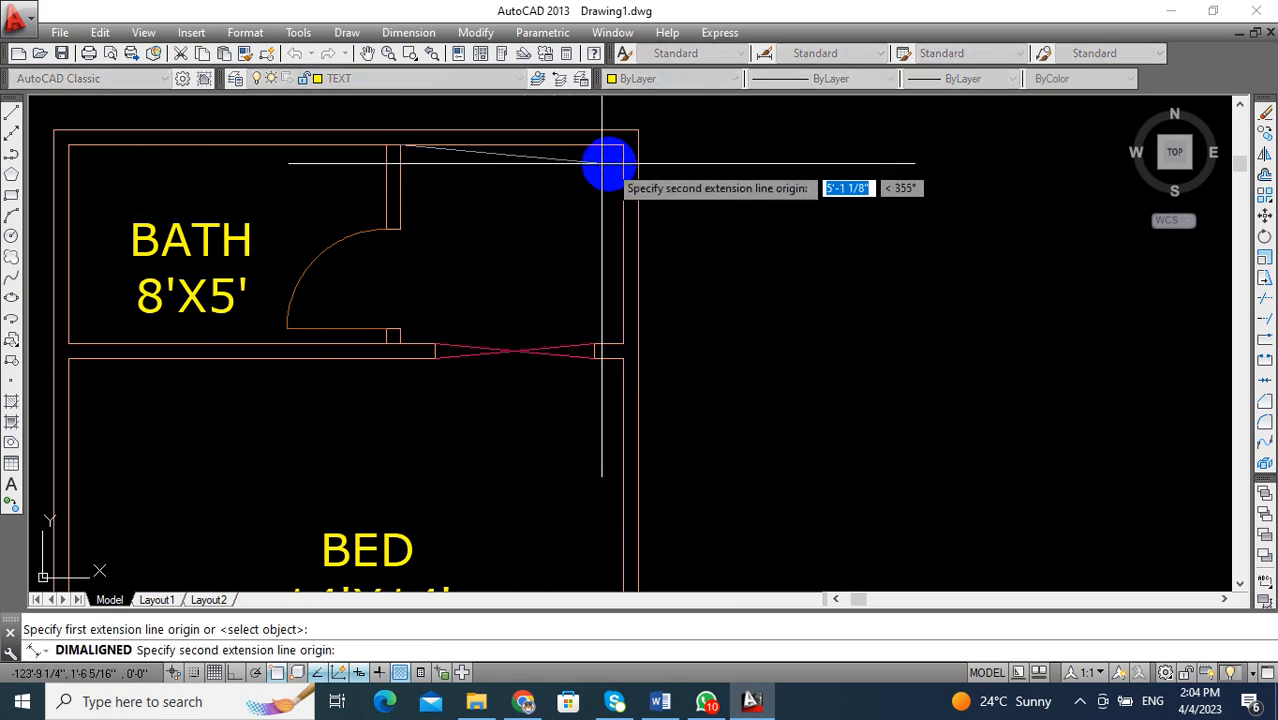
click(623, 146)
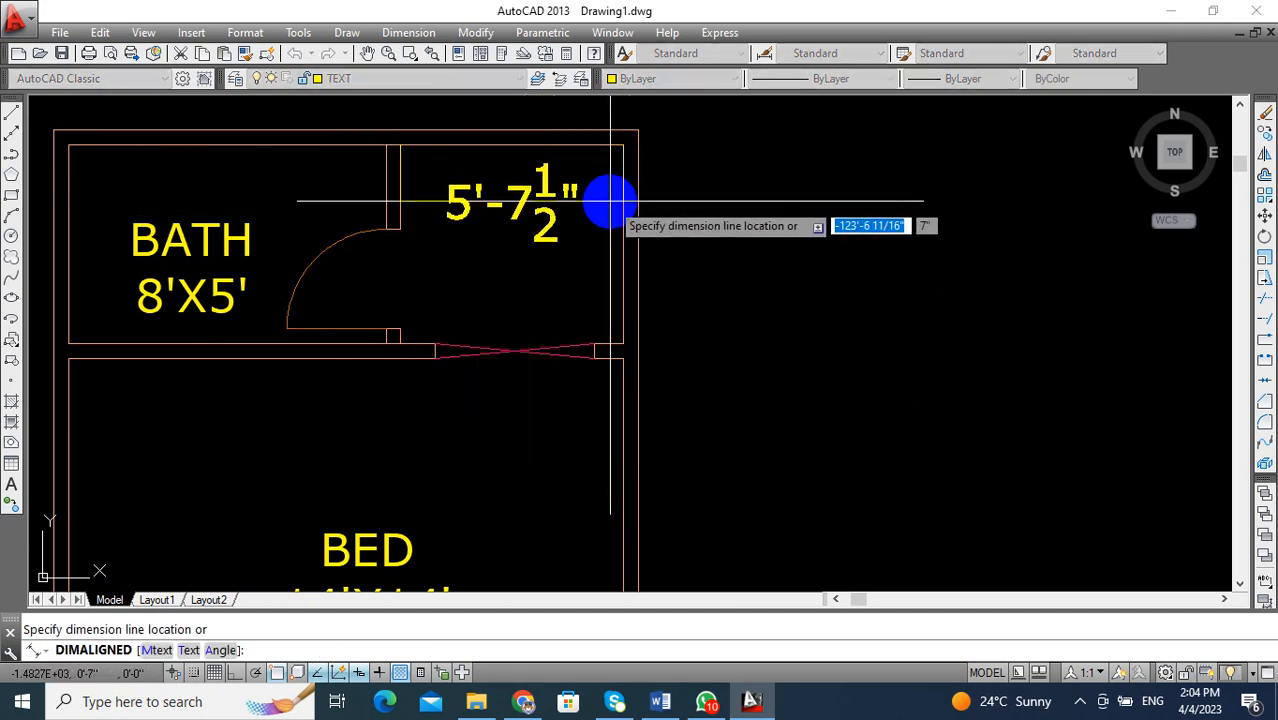
key(Escape)
Measure the dresser's inner depth along the outer wall with an aligned dimension preview without placing it.
key(Return)
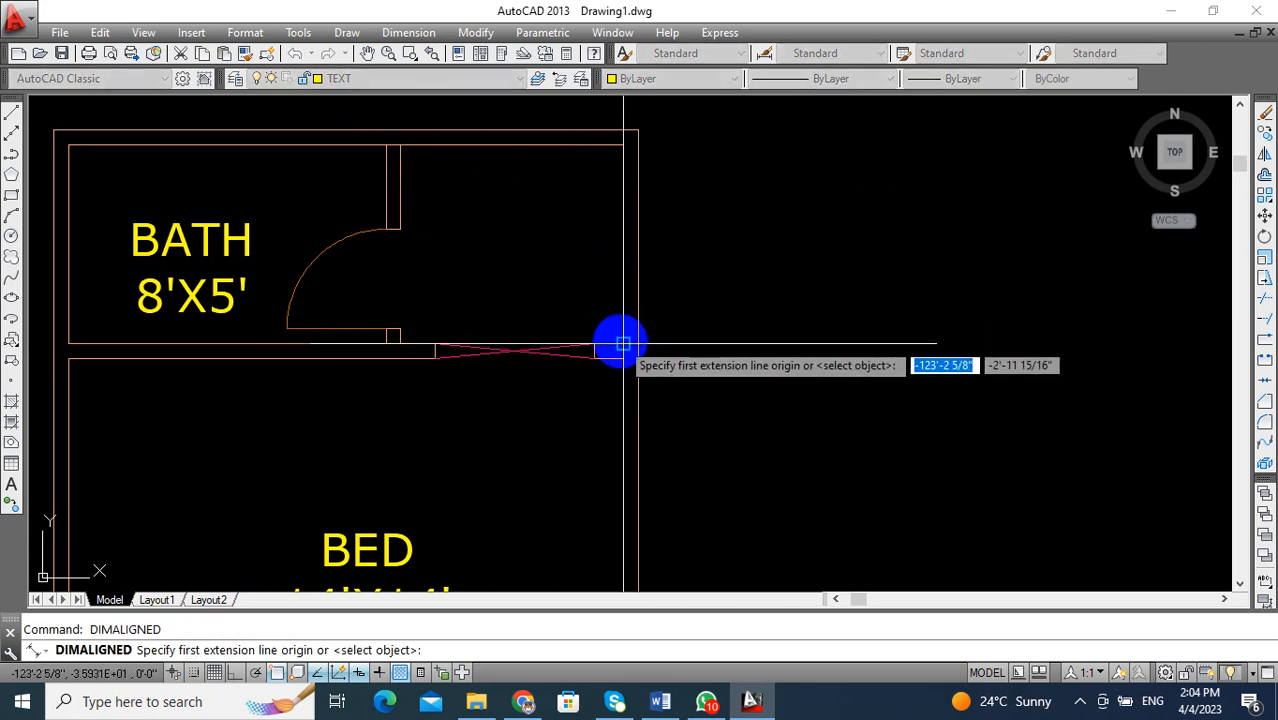
click(621, 343)
click(620, 145)
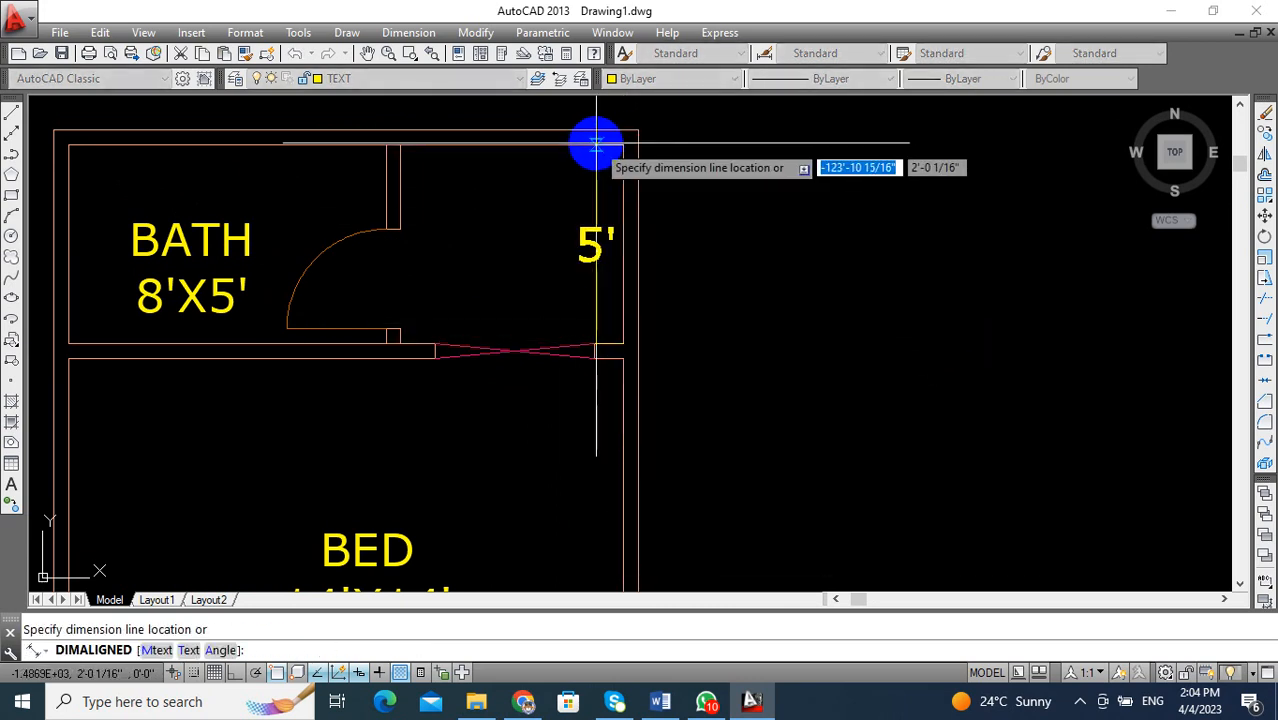
key(Escape)
Copy the BATH 8'X5' label from the bath into the dresser.
mouse_move(572, 226)
middle_down()
mouse_move(659, 220)
mouse_move(645, 225)
middle_up()
text(c)
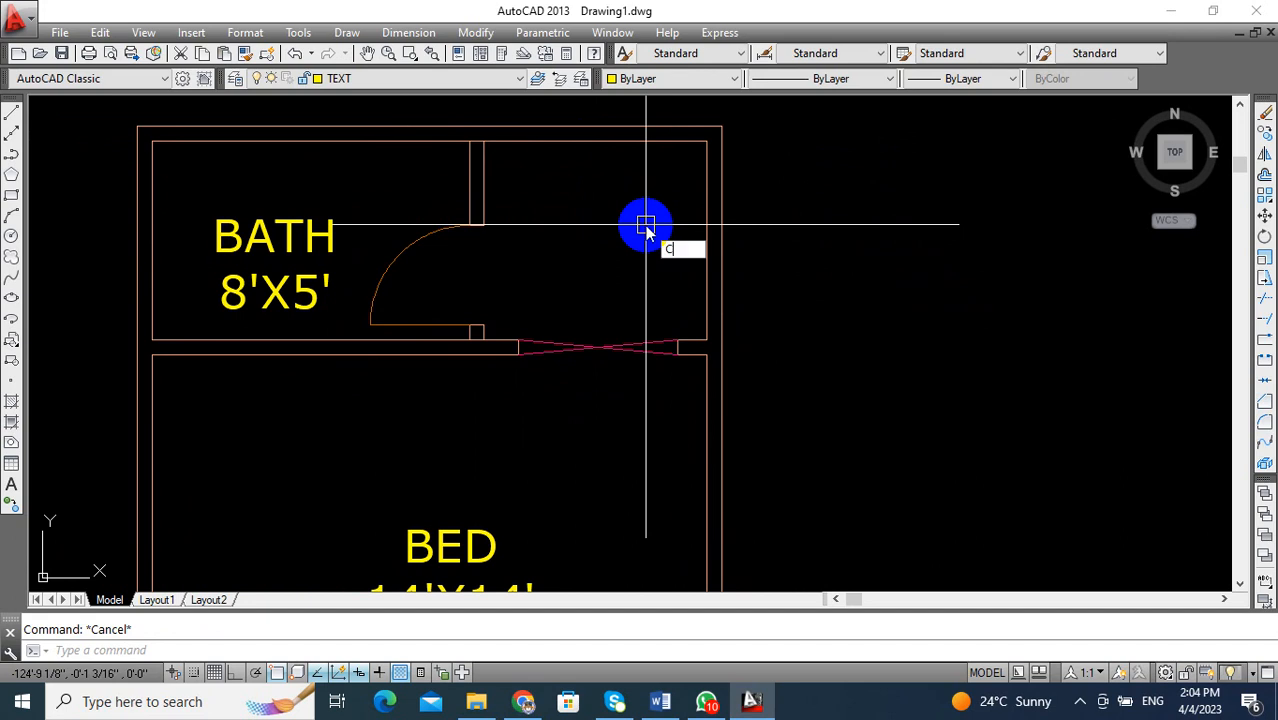
text(o)
key(Return)
click(285, 285)
key(Return)
click(279, 271)
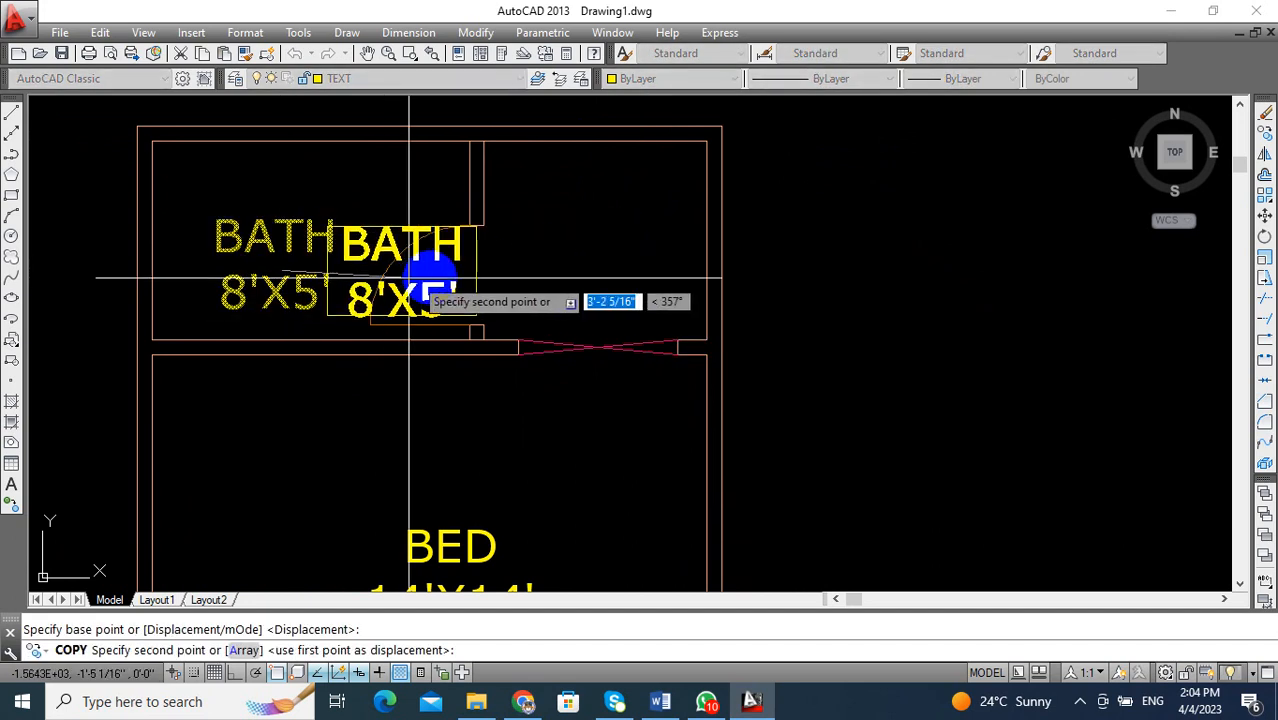
click(610, 283)
key(Return)
Place the copied label in the dresser and change its text to DRESSER with the size 5'-7.5"X5'.
click(612, 283)
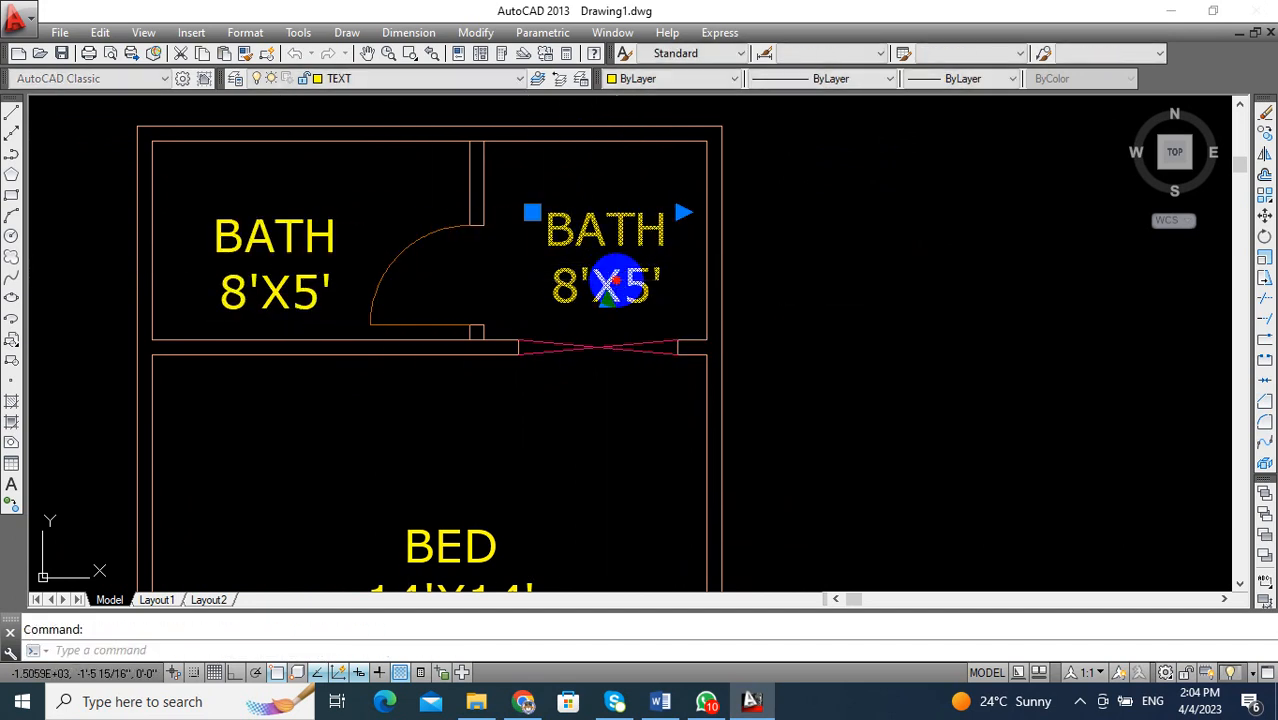
double_click(650, 276)
drag(661, 243, 524, 228)
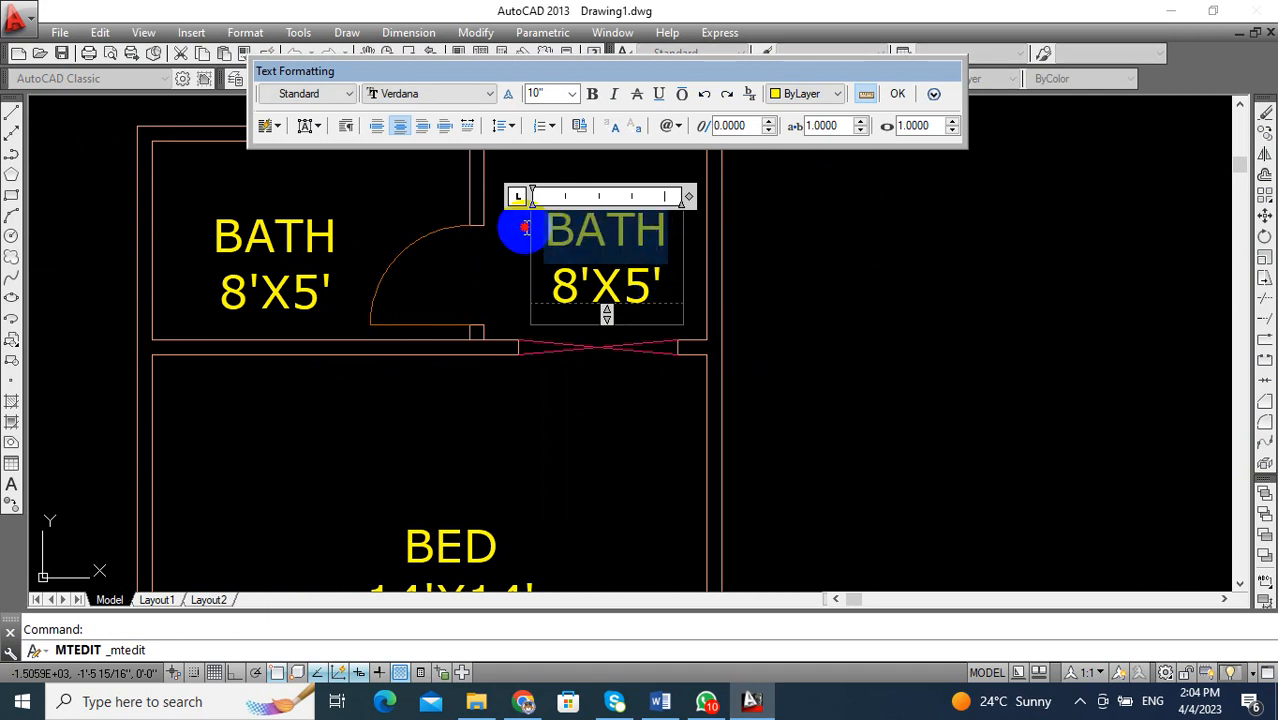
text(DRE)
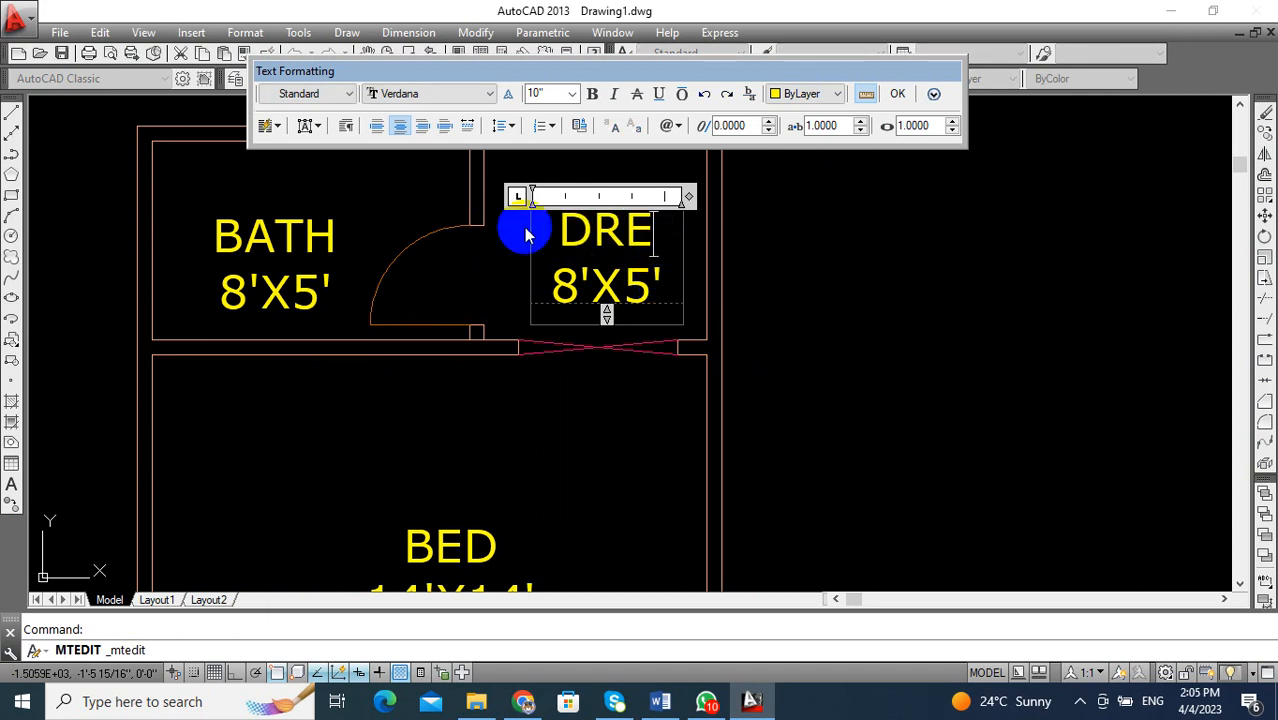
text(SS)
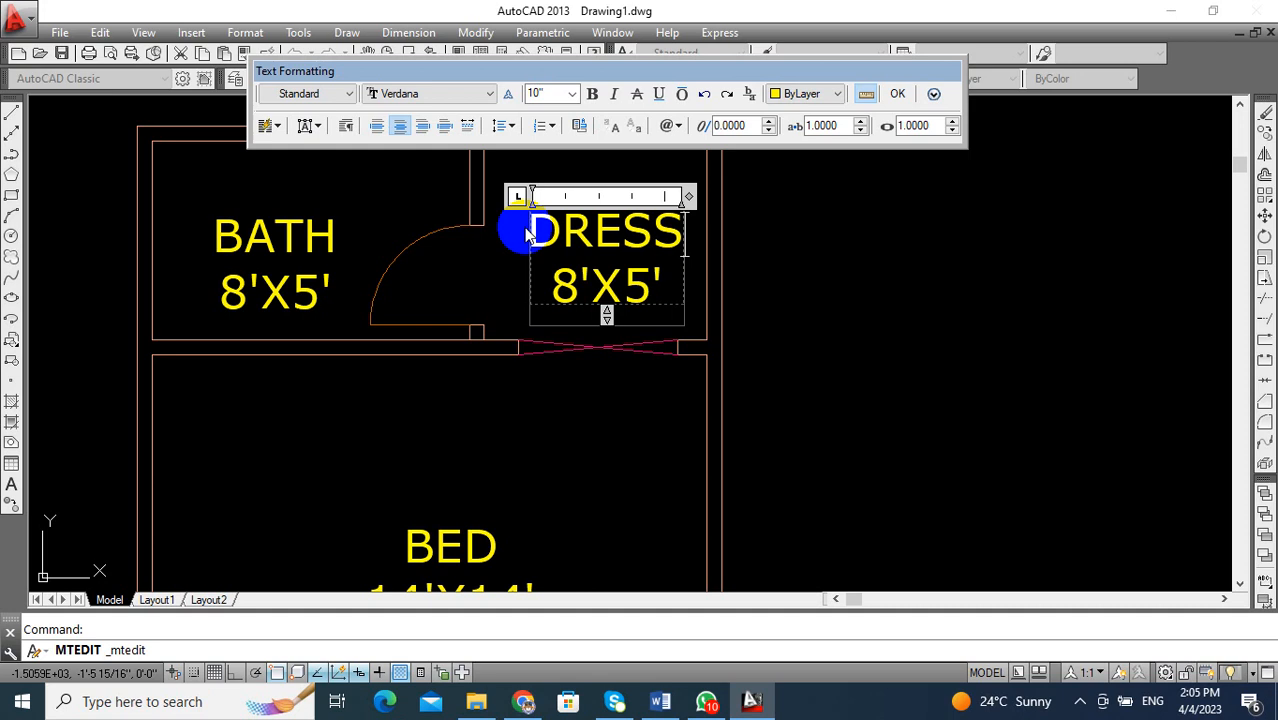
text(ER5)
key(BackSpace)
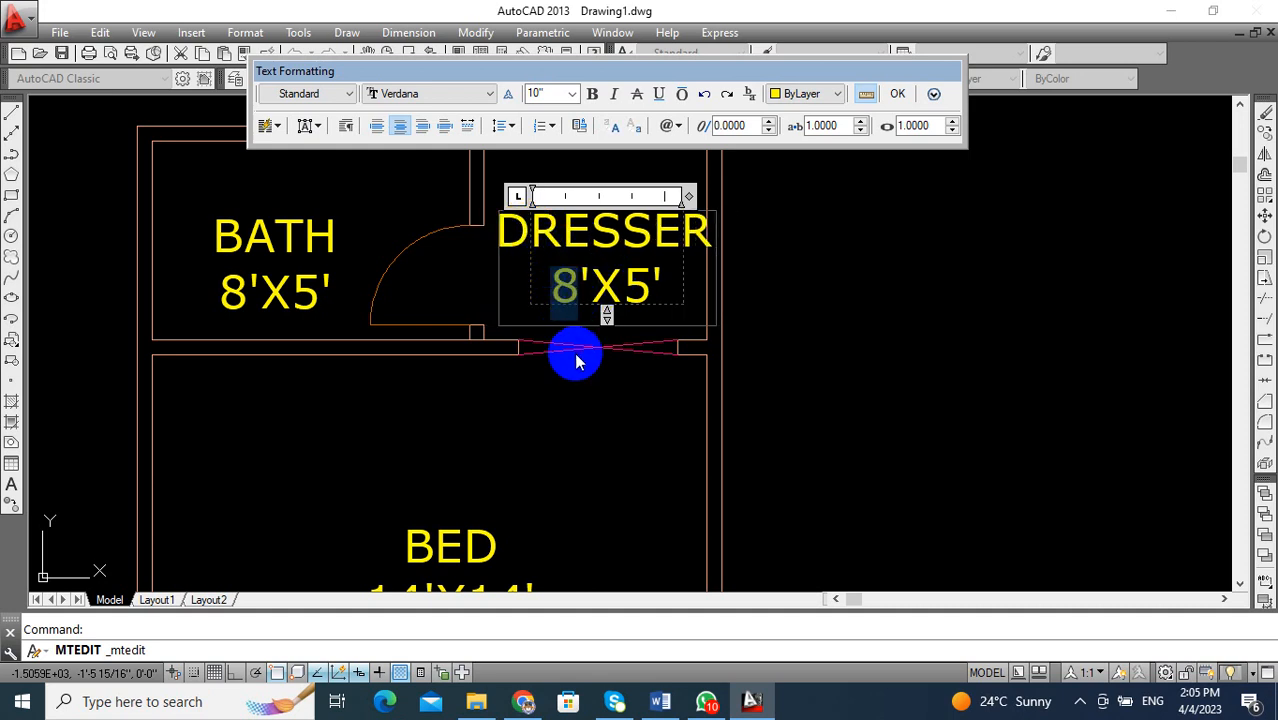
text(5')
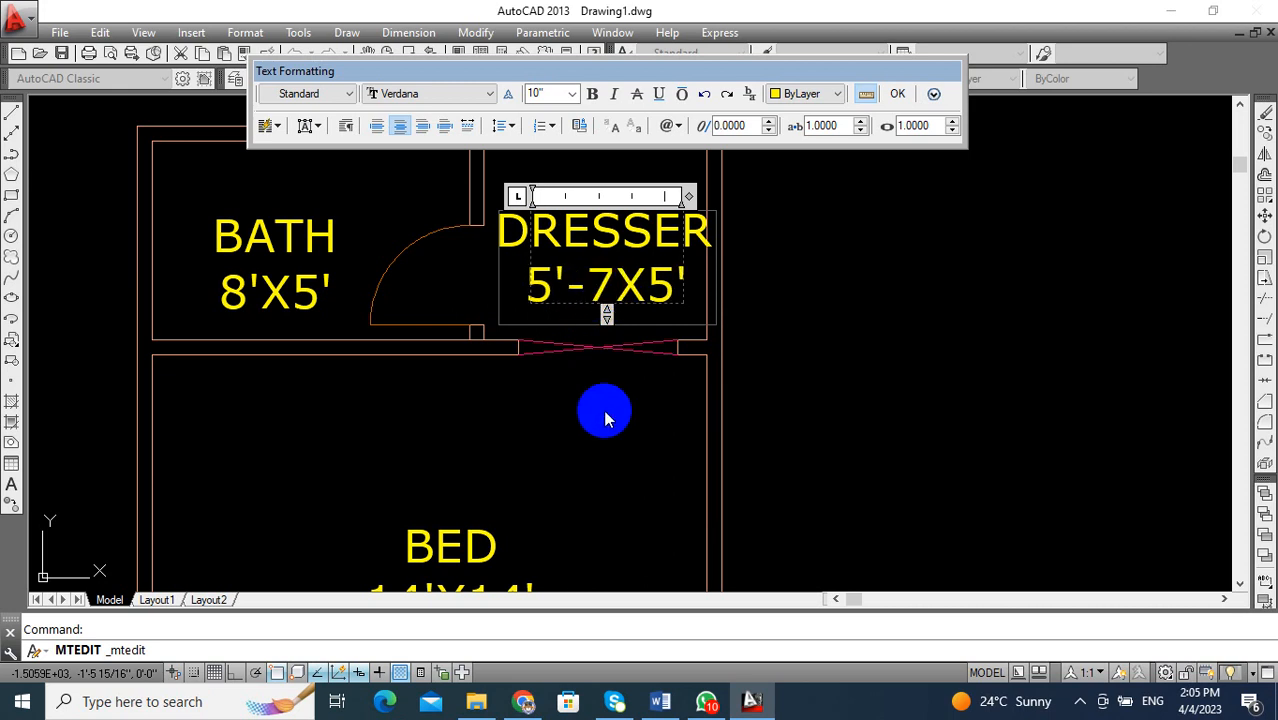
text(-7.5")
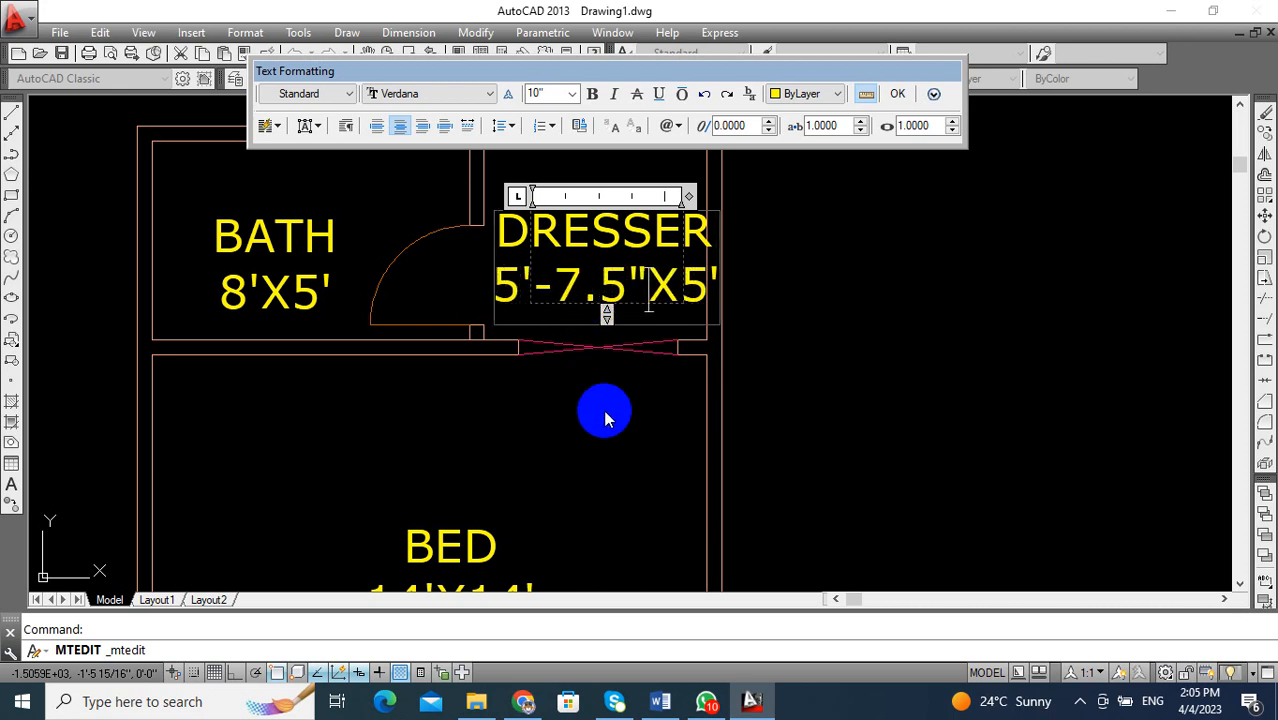
Reduce the text height of both lines of the dresser label to 9".
drag(718, 284, 537, 236)
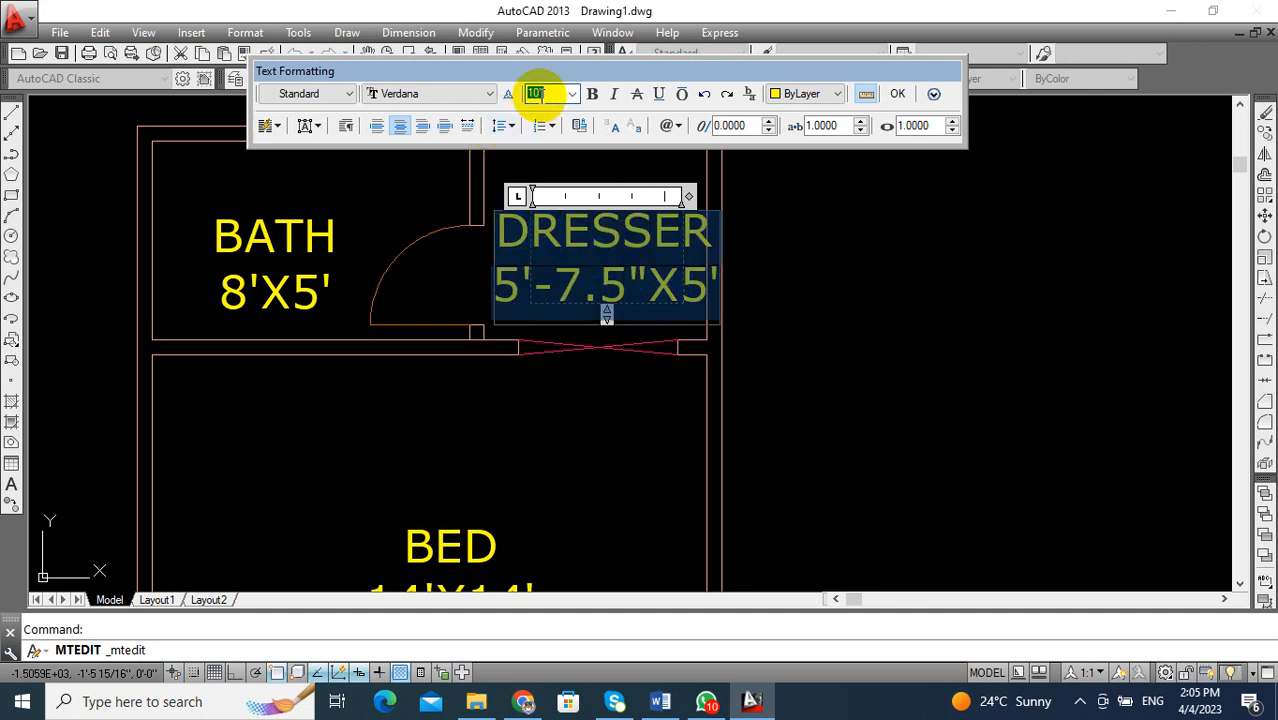
text(9)
key(Return)
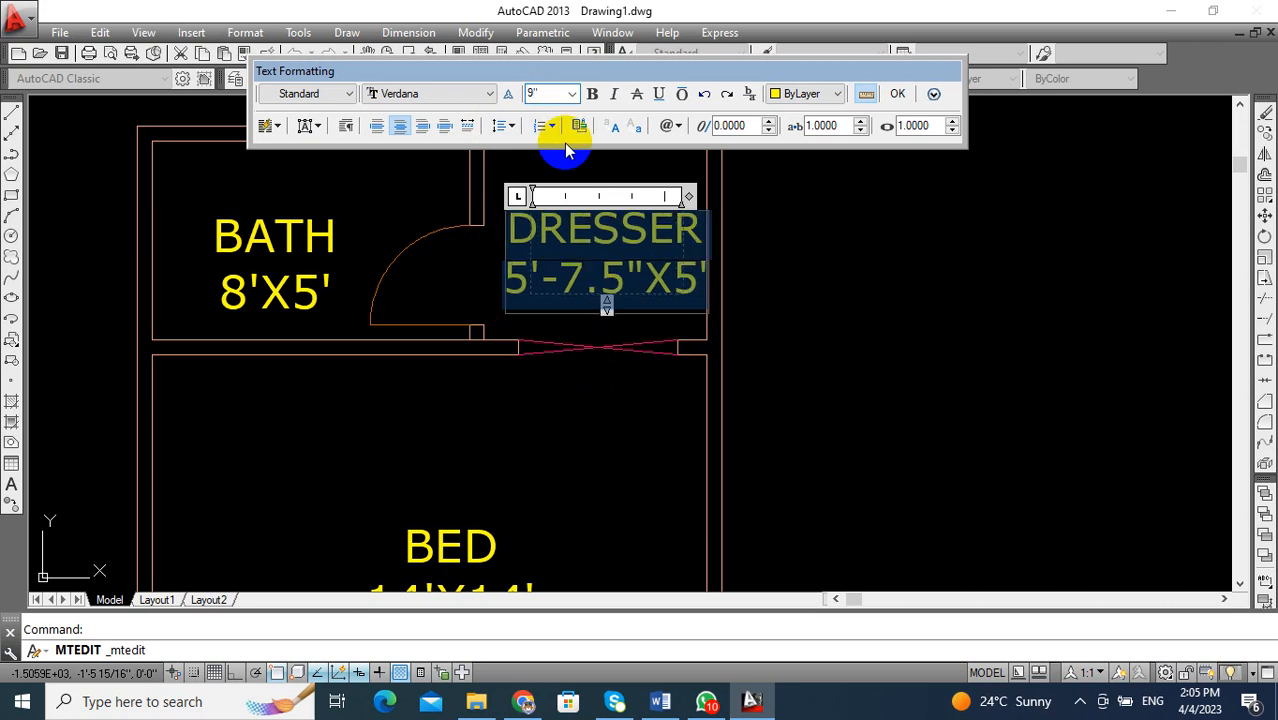
click(596, 411)
scroll(631, 340, down, 6)
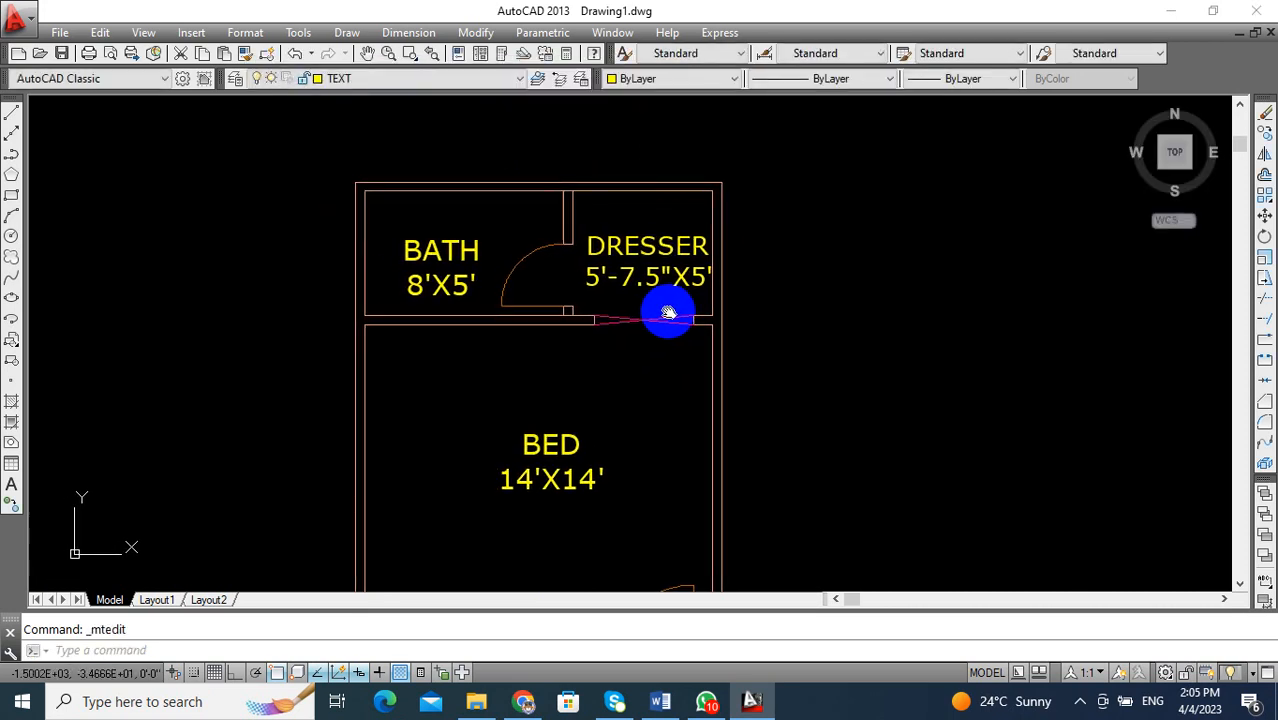
Offset the bedroom's right outer wall line 14' to the right for the adjoining room.
middle_drag(624, 273, 543, 233)
scroll(600, 282, up, 2)
middle_drag(600, 282, 529, 305)
scroll(529, 313, down, 2)
mouse_move(529, 313)
middle_down()
mouse_move(488, 314)
mouse_move(530, 326)
middle_up()
text(o)
key(Return)
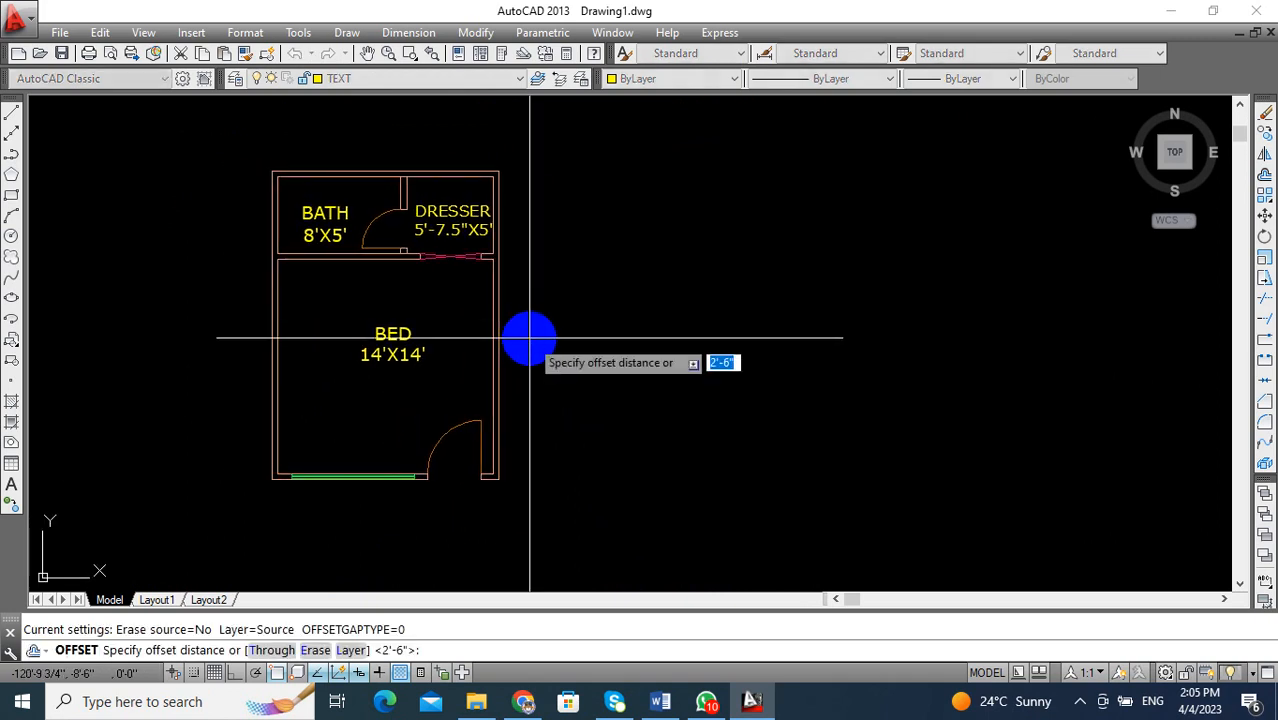
text(14')
key(Return)
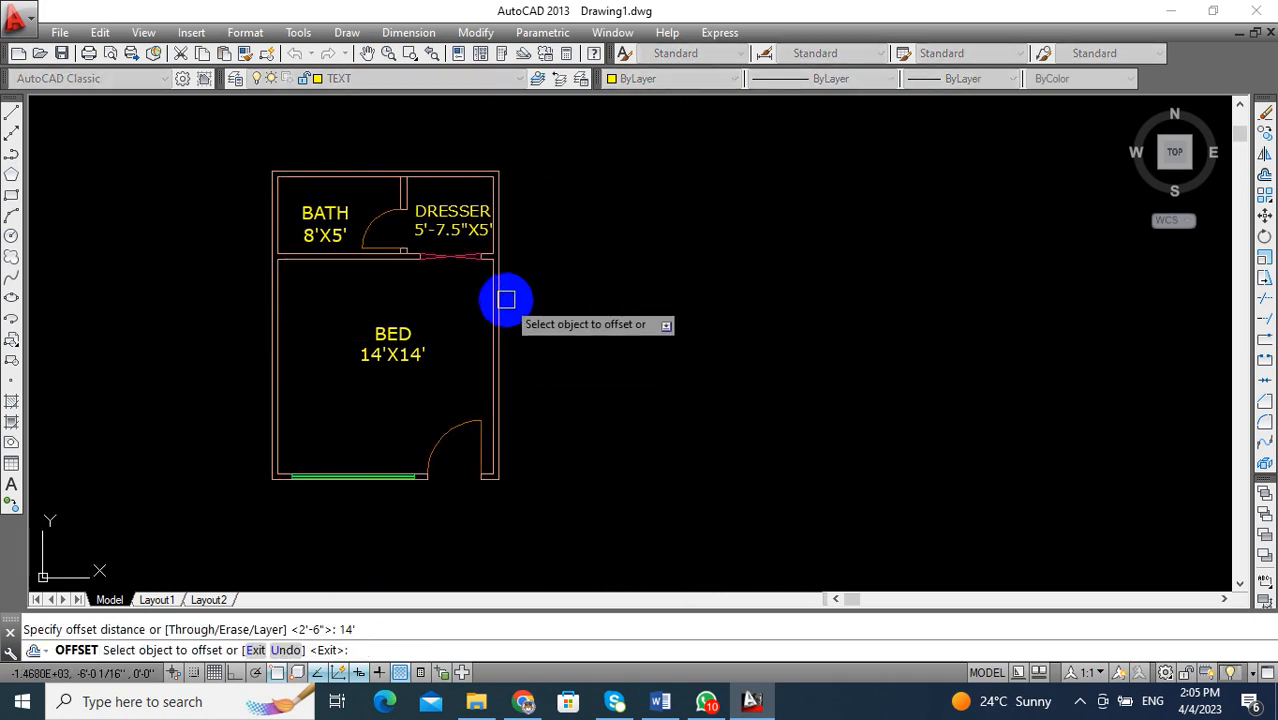
click(497, 300)
click(580, 295)
key(Escape)
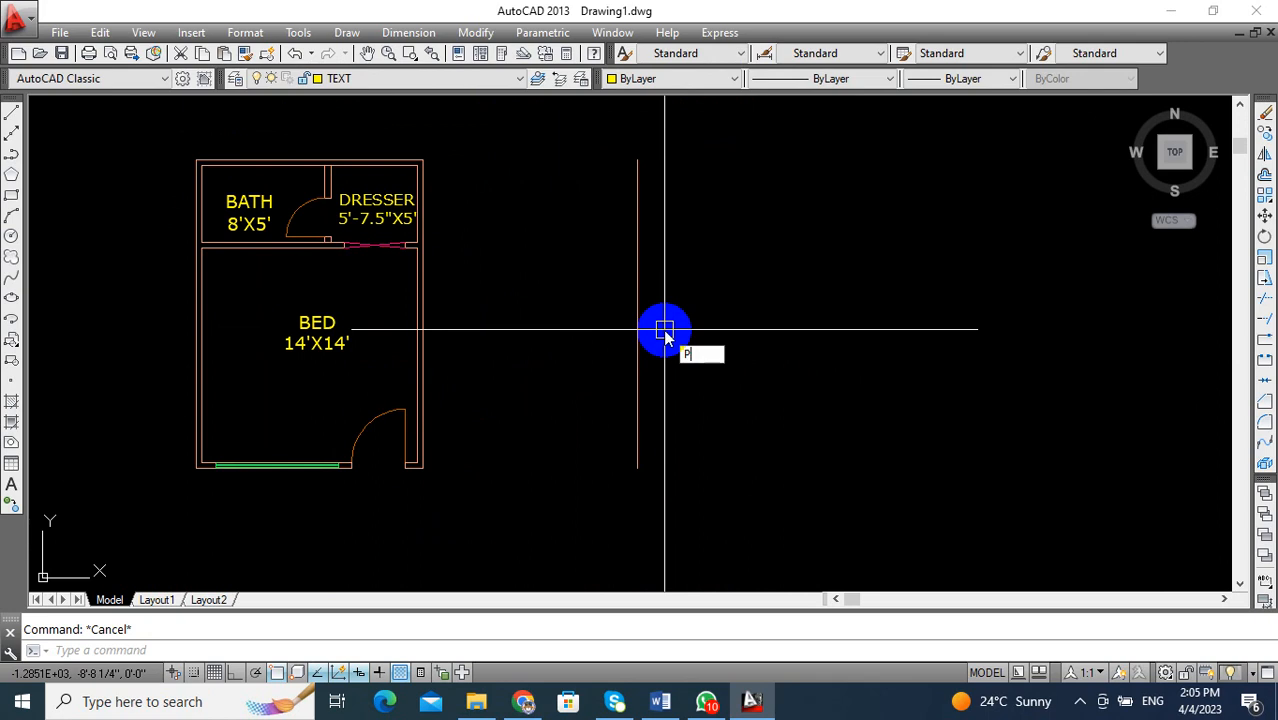
Offset the new vertical wall line 4.5" to the right to give the partition its thickness.
text(o)
key(Return)
text(4)
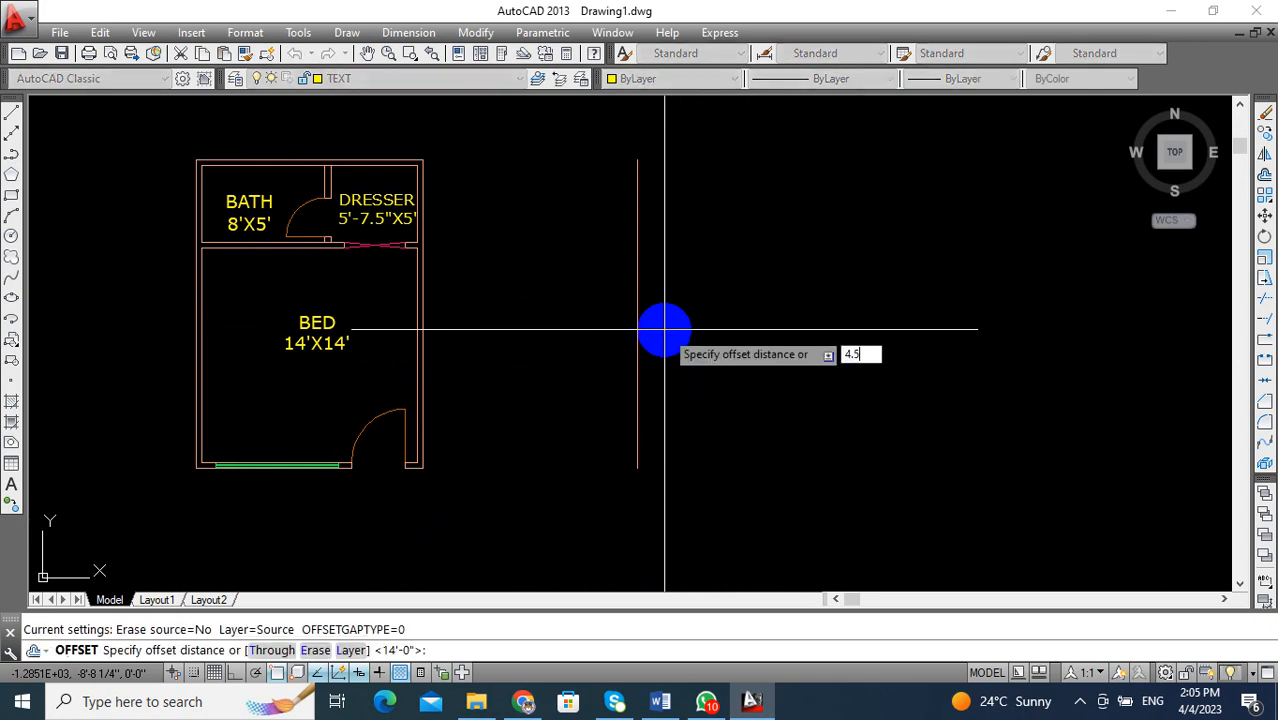
text(.5)
key(Return)
click(638, 280)
click(670, 324)
key(Escape)
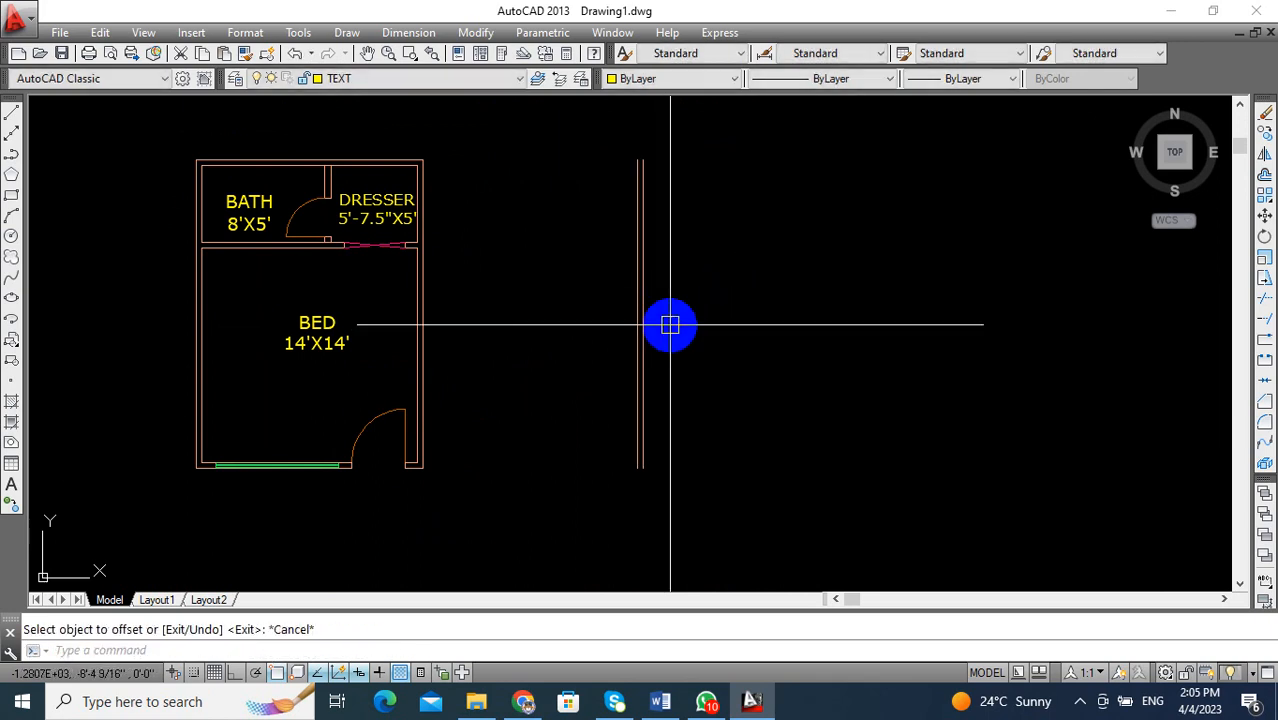
key(Escape)
Offset the partition's right line 14' to the right for the third room.
text(o)
key(Return)
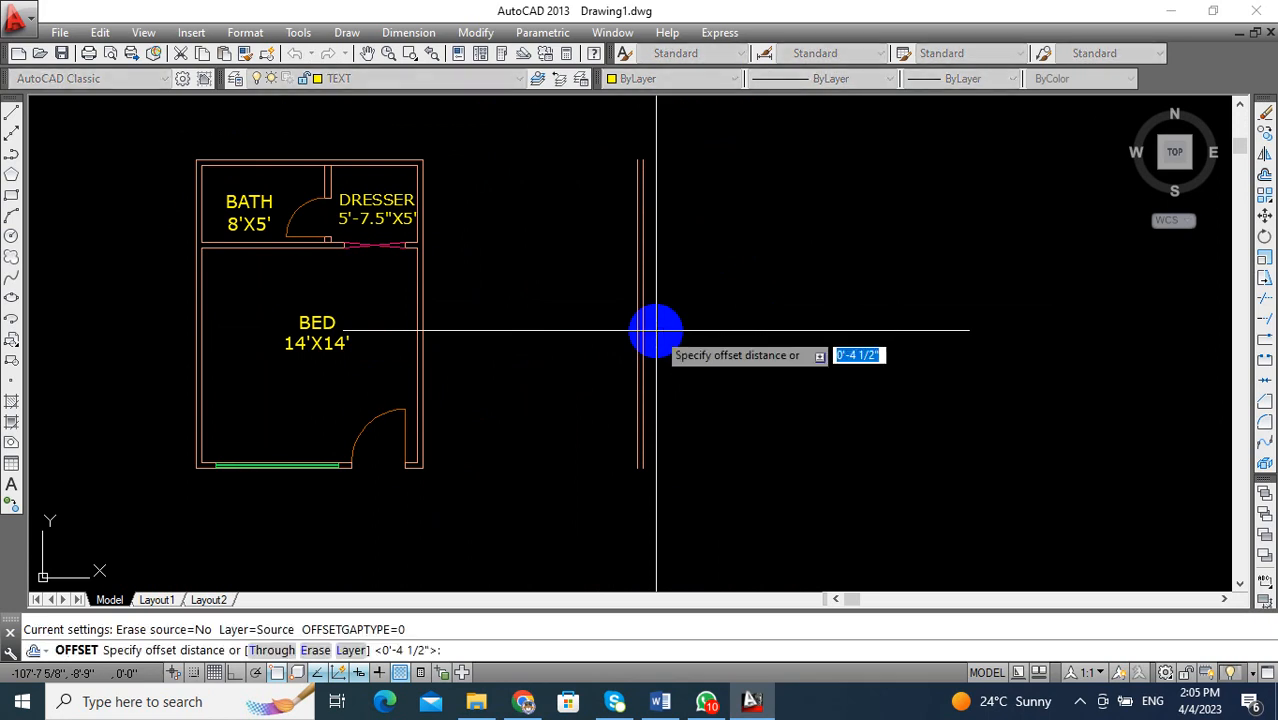
text(14')
key(Return)
click(645, 310)
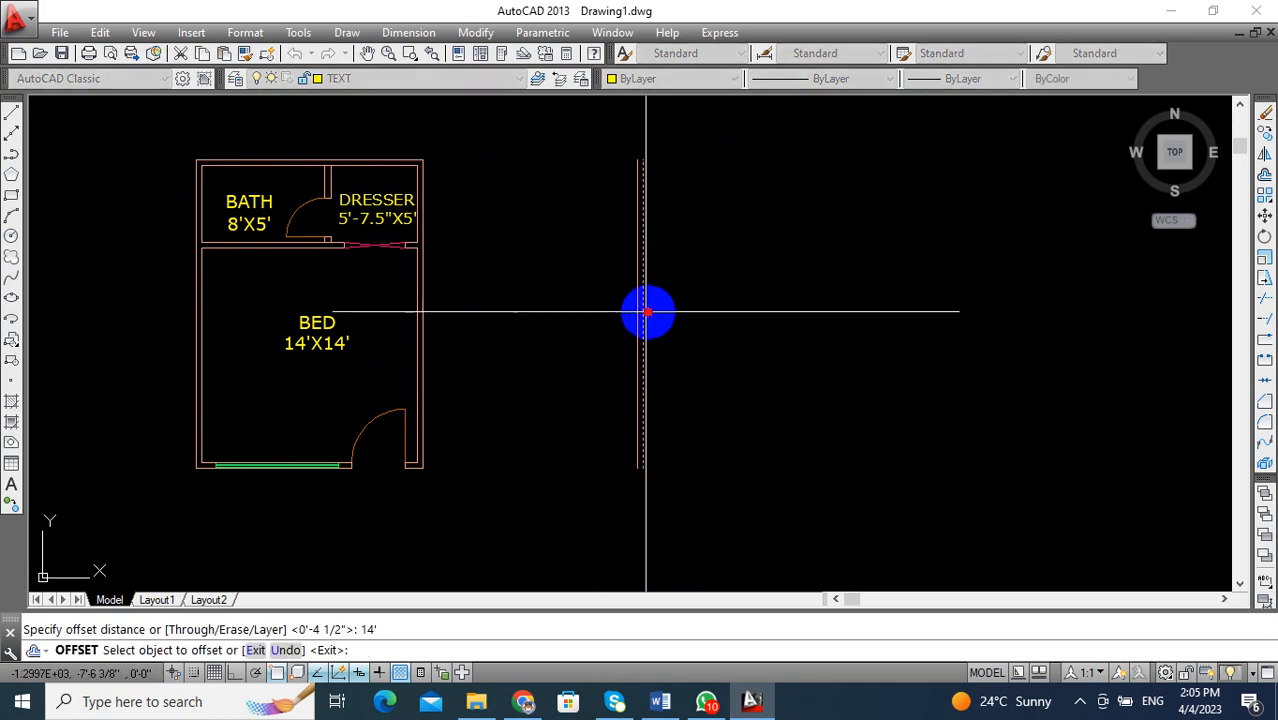
click(699, 302)
key(Escape)
middle_drag(699, 302, 642, 305)
Offset the farthest right vertical line 4.5" outward to form the end wall's thickness.
text(o)
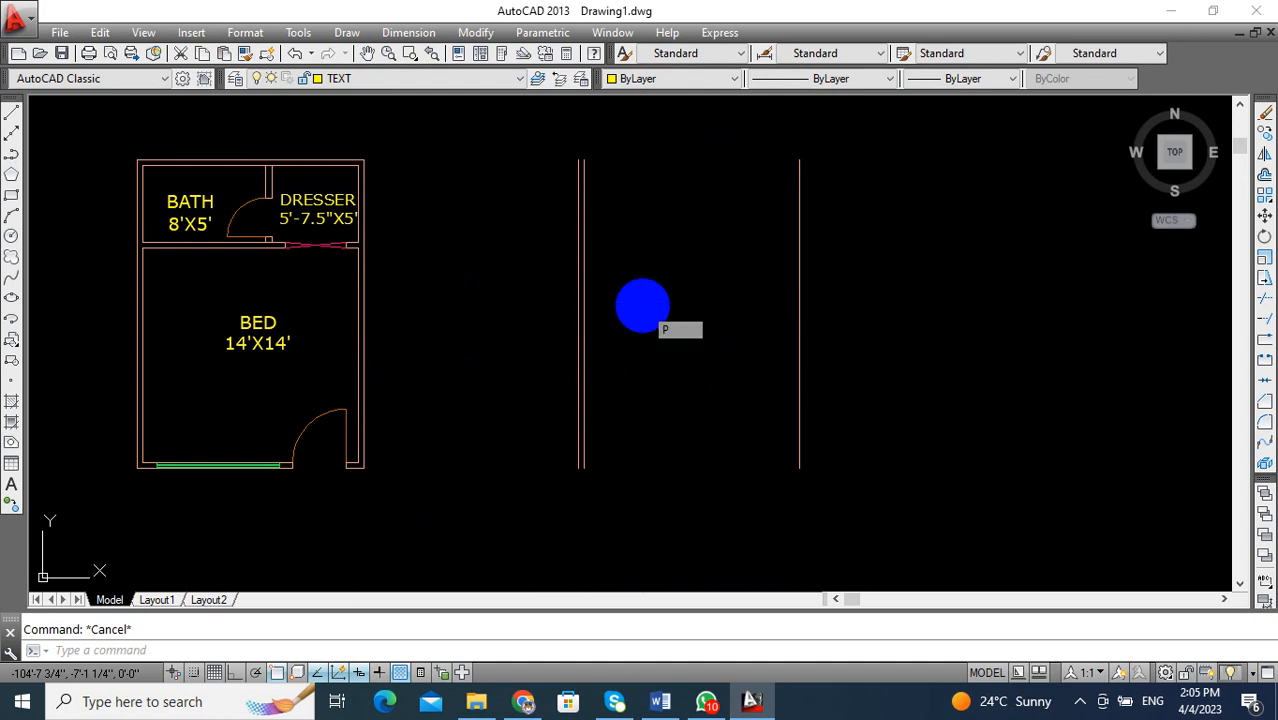
key(Return)
text(4)
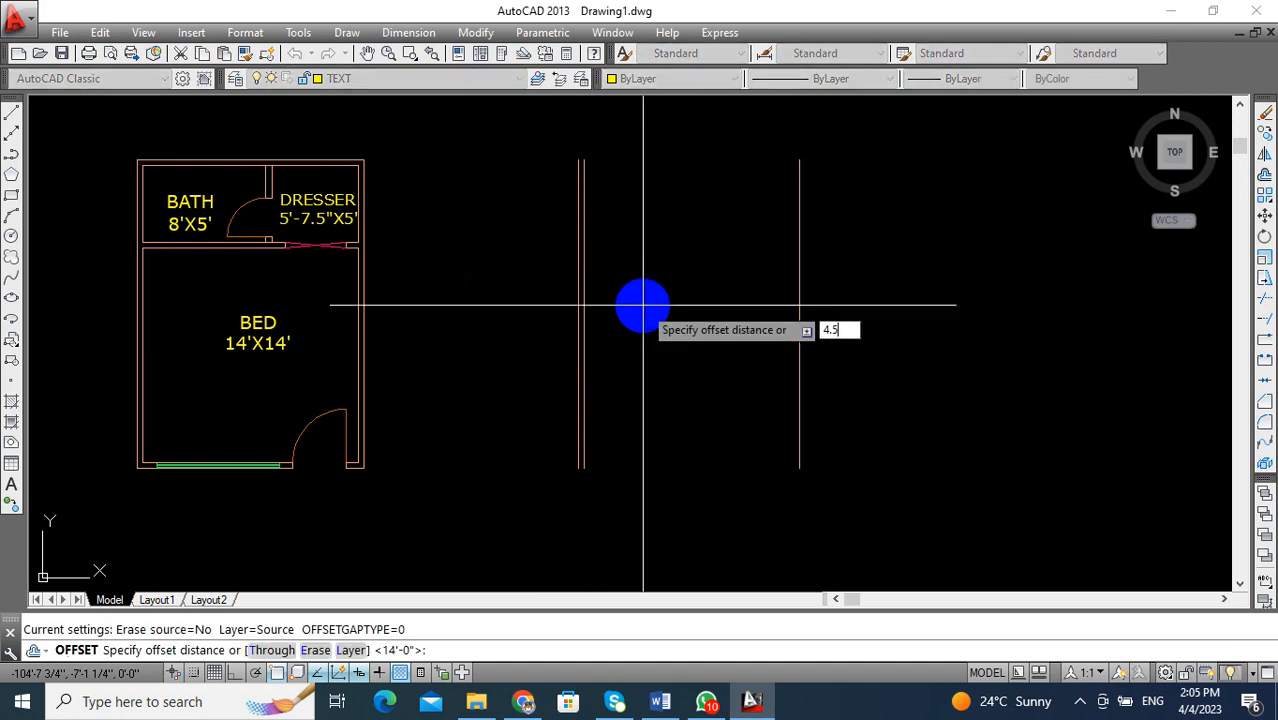
text(.5)
key(Return)
click(800, 270)
click(985, 284)
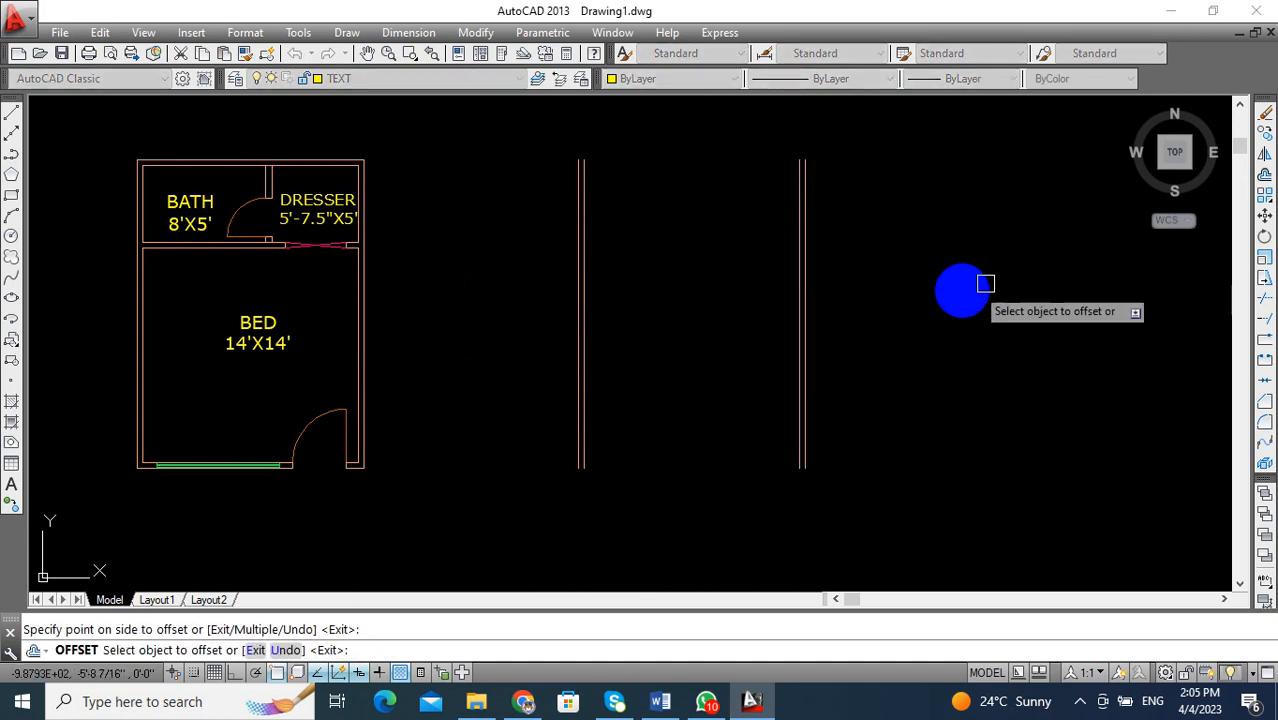
key(Escape)
middle_drag(788, 328, 770, 322)
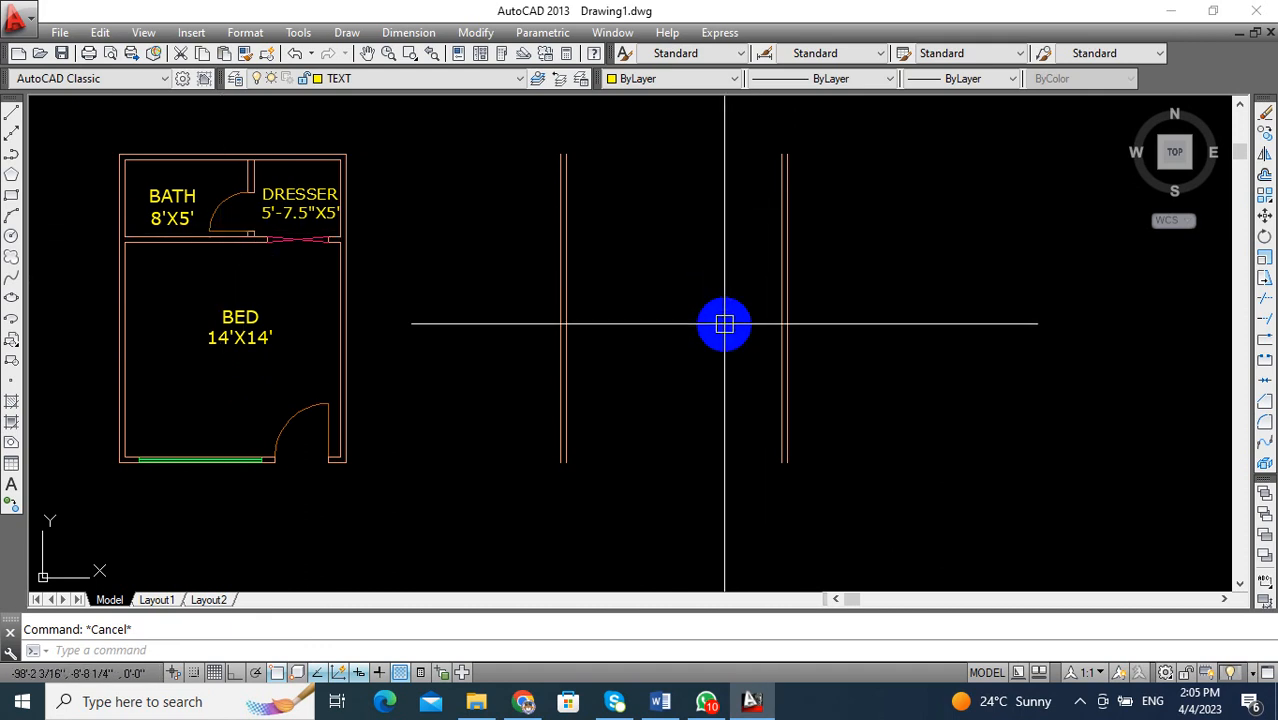
Join the outer top wall line to the end wall's outer line with a zero-distance chamfer.
text(CHA)
key(Return)
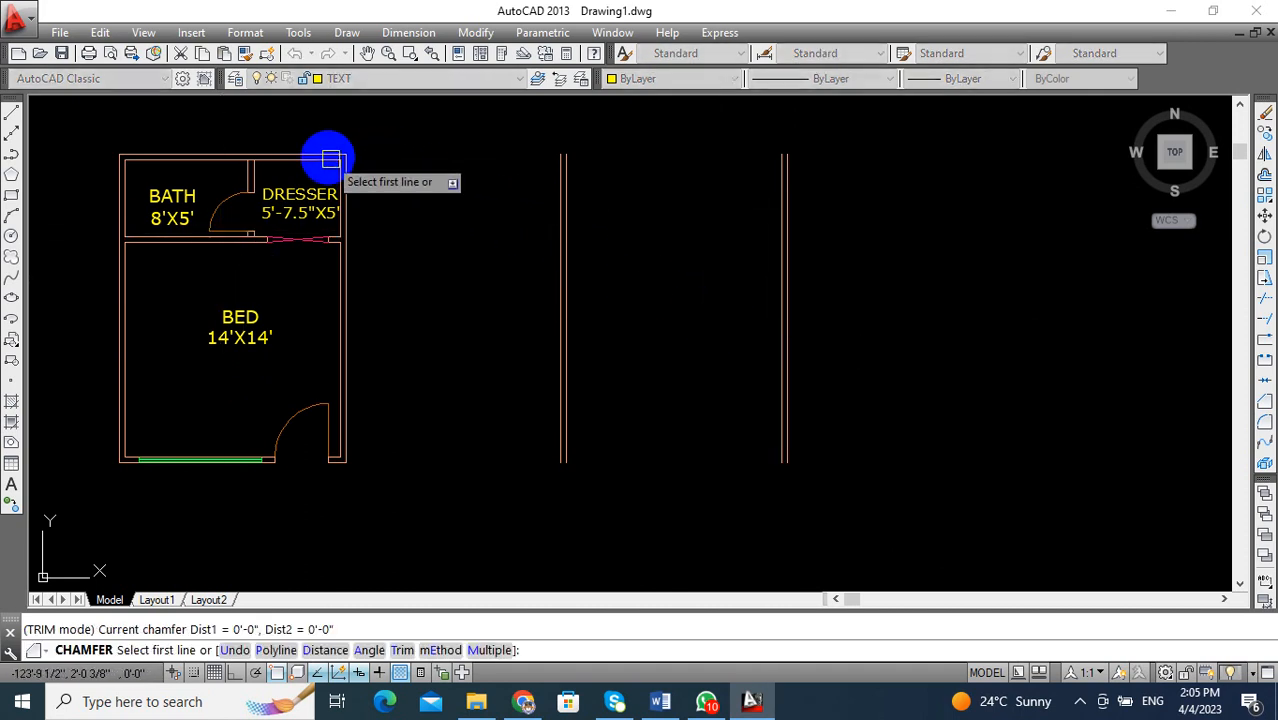
click(329, 152)
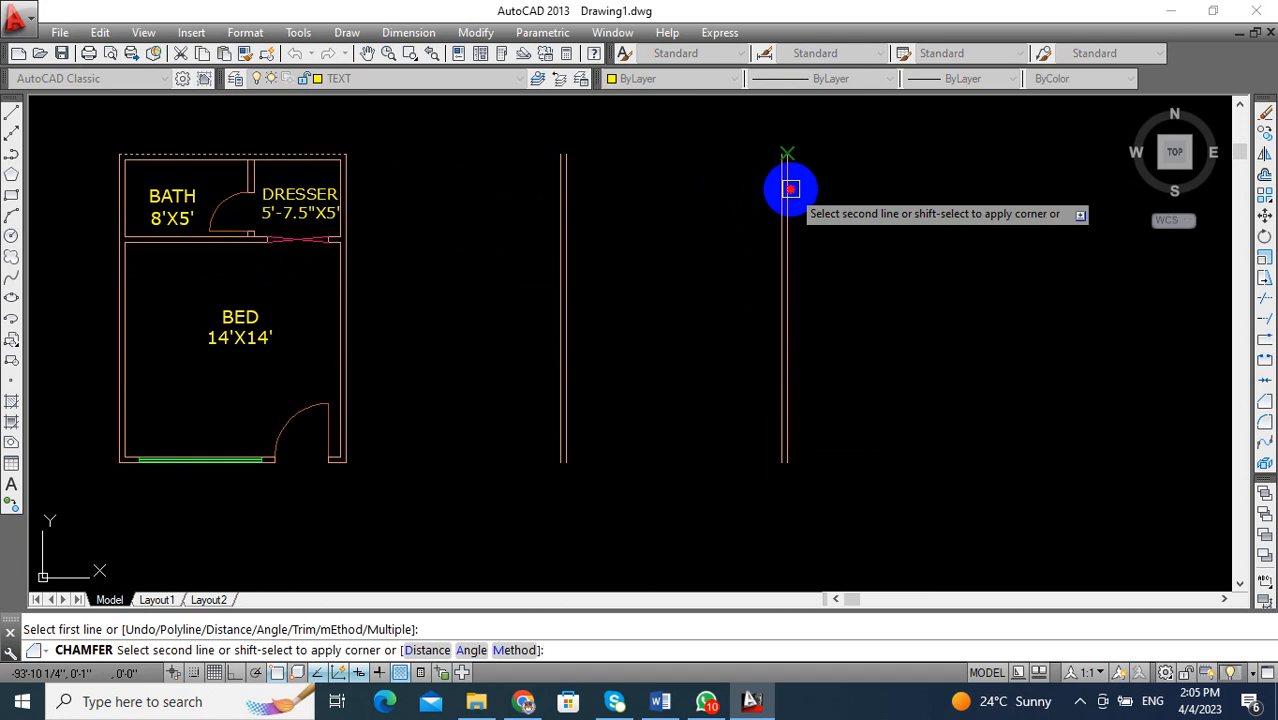
click(786, 186)
Join the inner top wall line to the end wall's inner line with a zero-distance chamfer.
middle_drag(674, 258, 678, 250)
scroll(315, 144, up, 2)
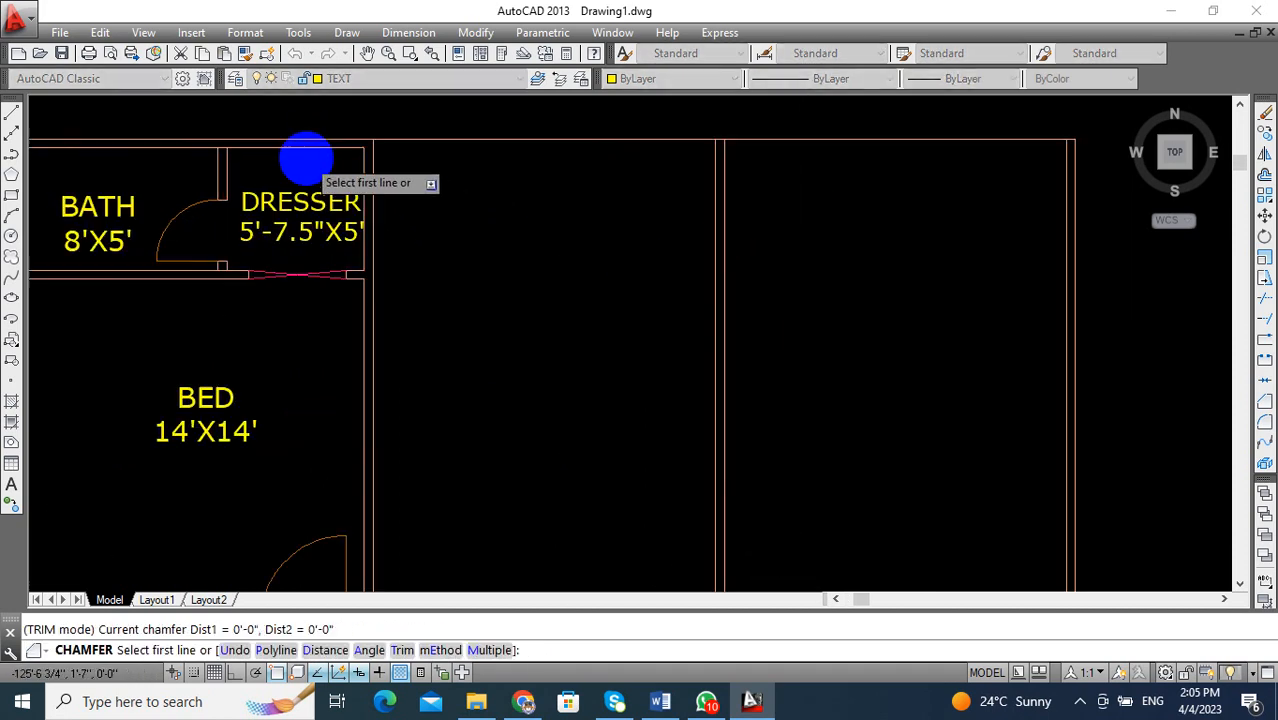
scroll(304, 154, down, 2)
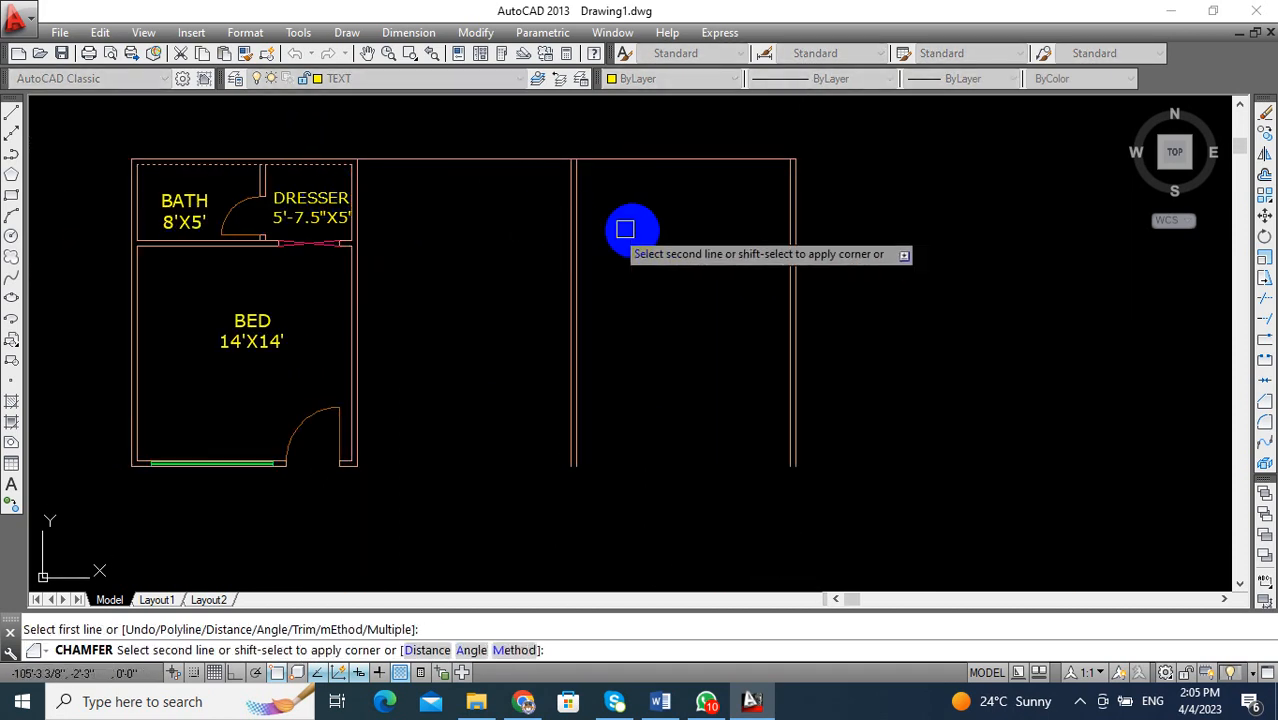
click(785, 204)
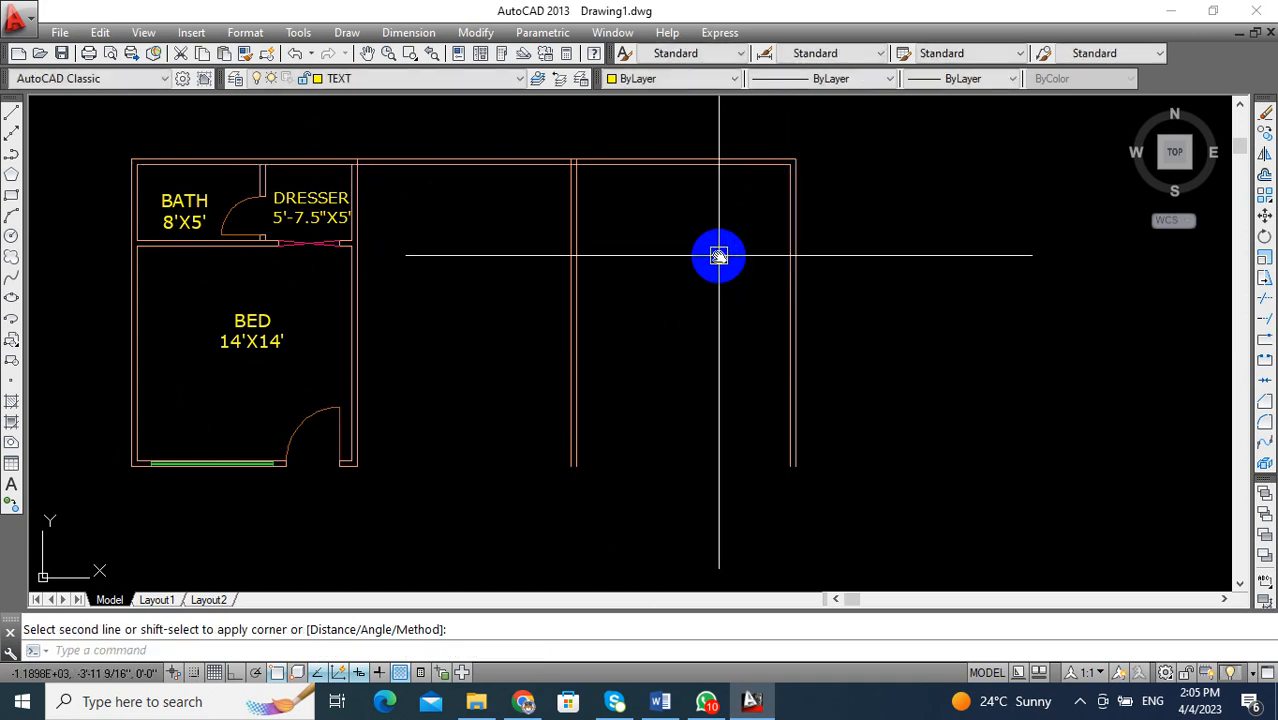
scroll(660, 140, down, 2)
Join the outer bottom line beside the bedroom door to the end wall's outer line with a zero-distance chamfer.
key(Return)
scroll(468, 351, up, 5)
scroll(456, 322, up, 1)
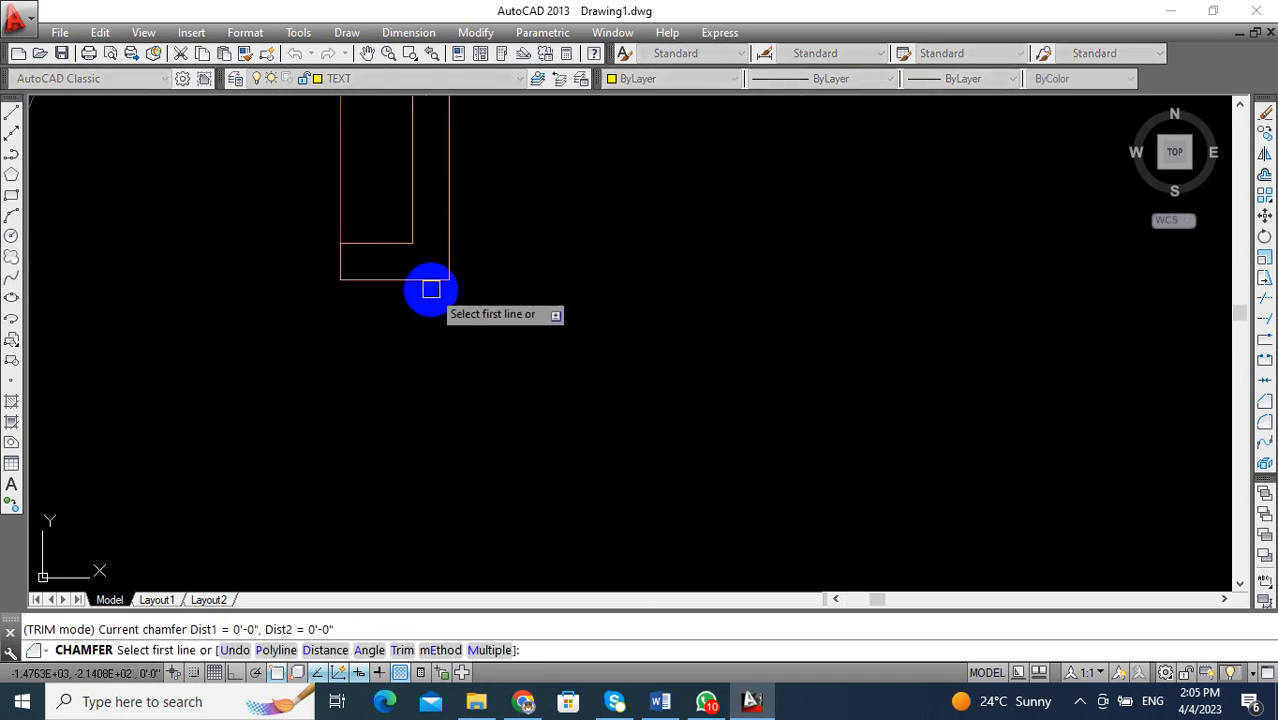
click(428, 283)
scroll(431, 317, down, 4)
middle_drag(435, 385, 353, 386)
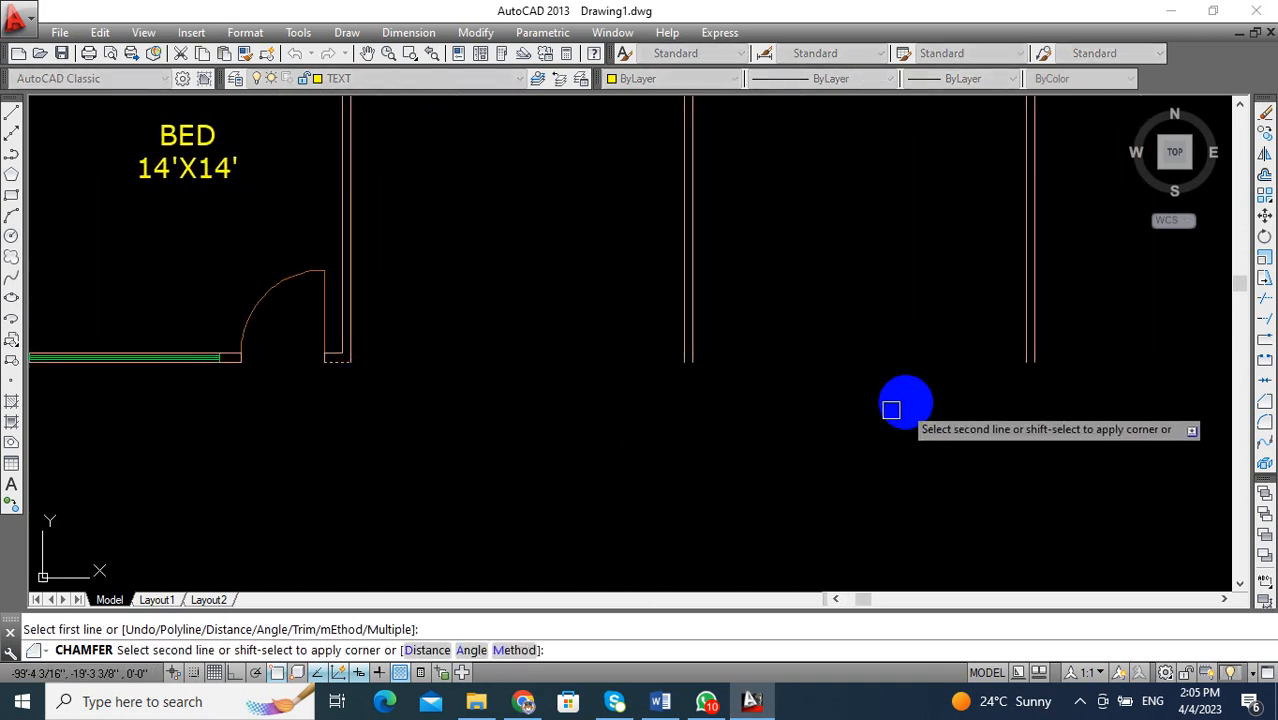
click(1038, 338)
middle_drag(891, 385, 851, 444)
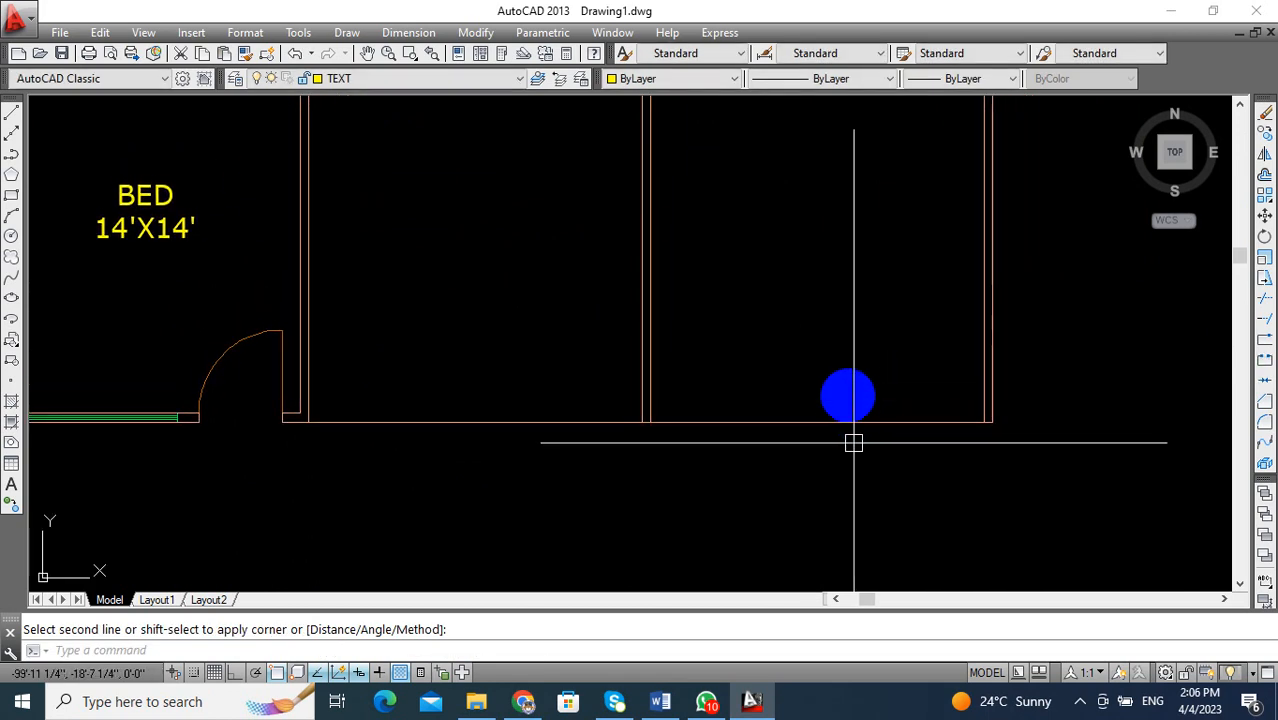
key(Escape)
scroll(847, 395, down, 2)
middle_drag(845, 393, 820, 460)
middle_drag(821, 408, 805, 392)
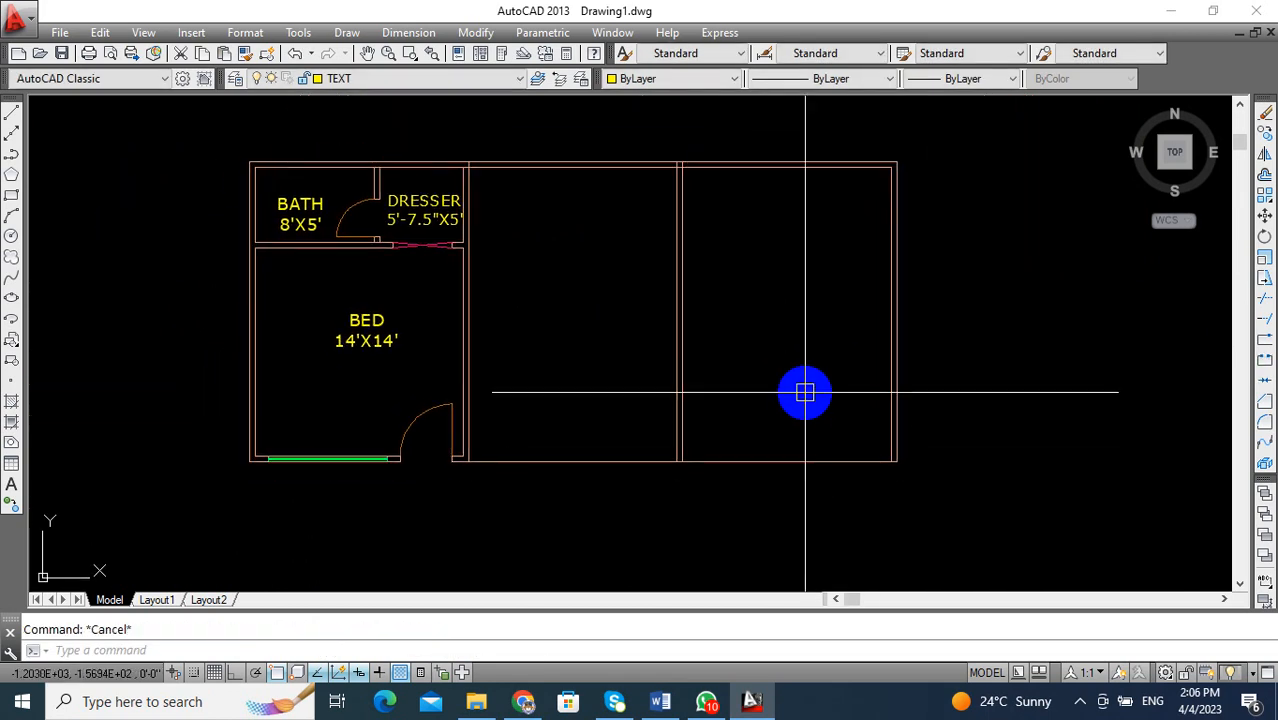
text(i)
key(Return)
text(4.5)
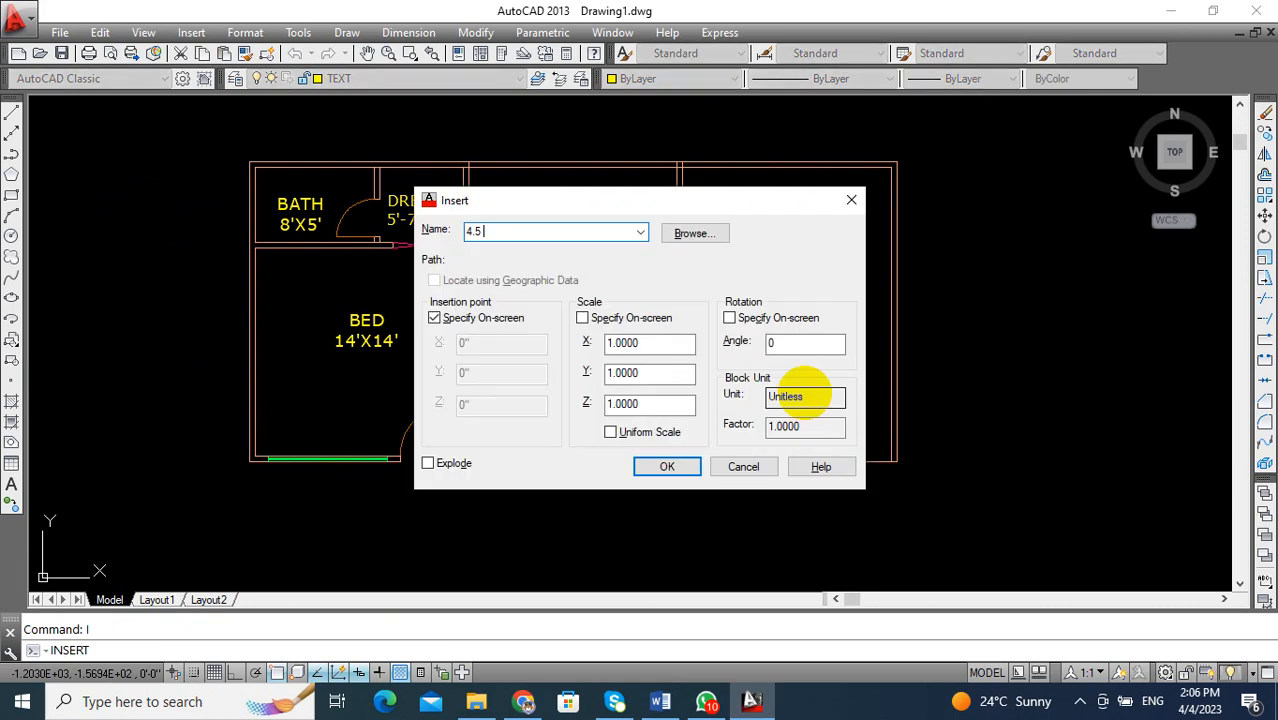
key(Return)
key(Escape)
key(Escape)
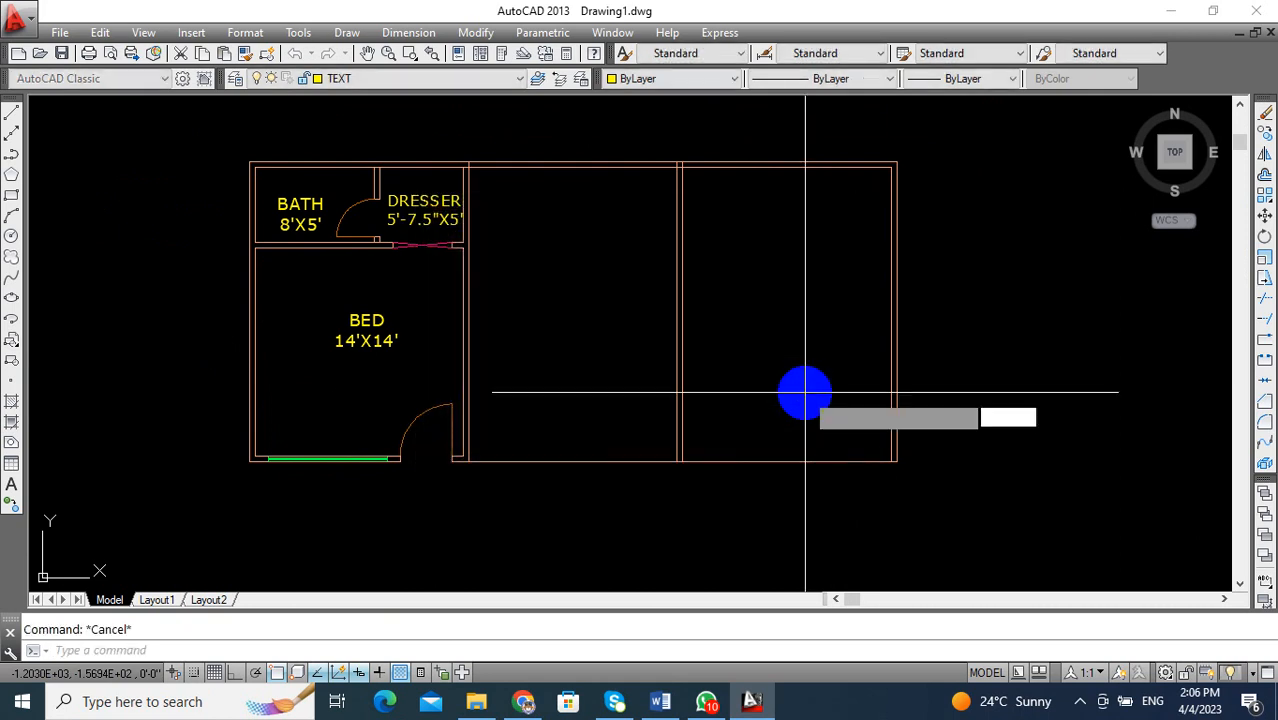
Offset the extended bottom wall line 4.5" inward to form the bottom wall's thickness.
text(4.)
click(801, 456)
click(784, 368)
key(Escape)
Trim the bedroom wall line that crosses the top wall at the dresser's outer corner.
middle_drag(784, 368, 829, 361)
text(TR)
key(Return)
key(Return)
scroll(499, 160, up, 6)
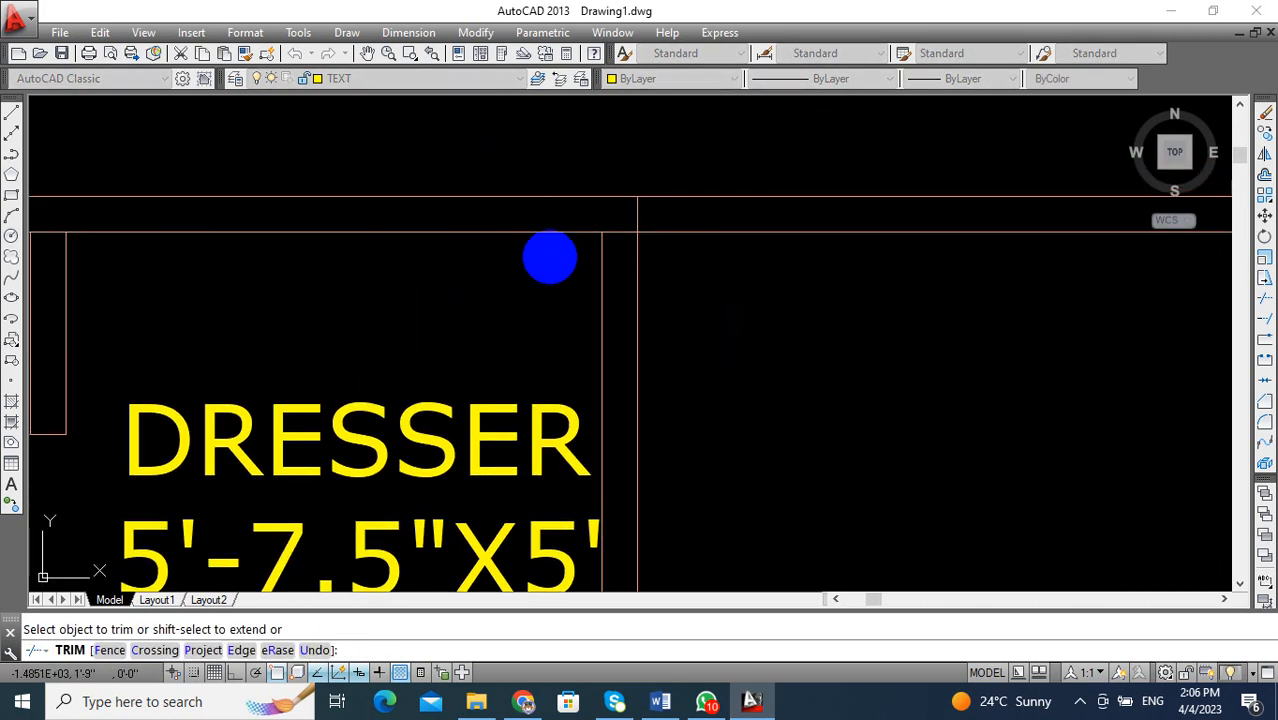
scroll(632, 215, down, 6)
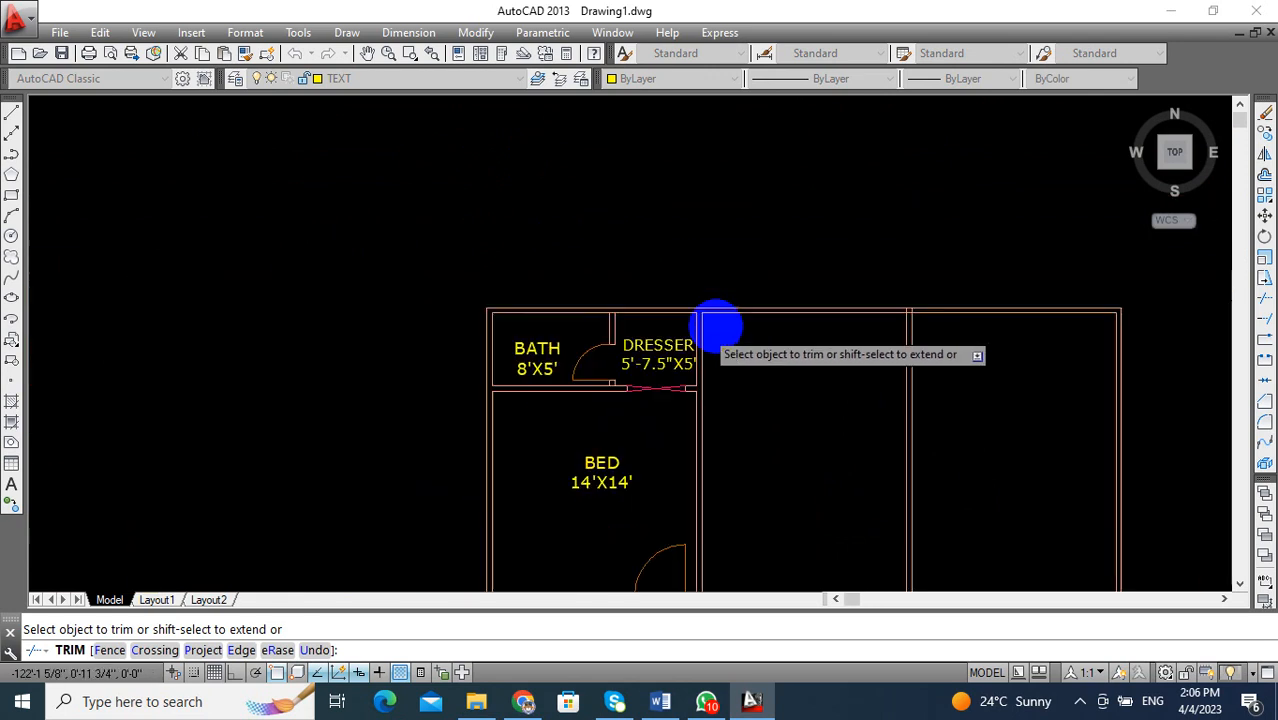
key(Escape)
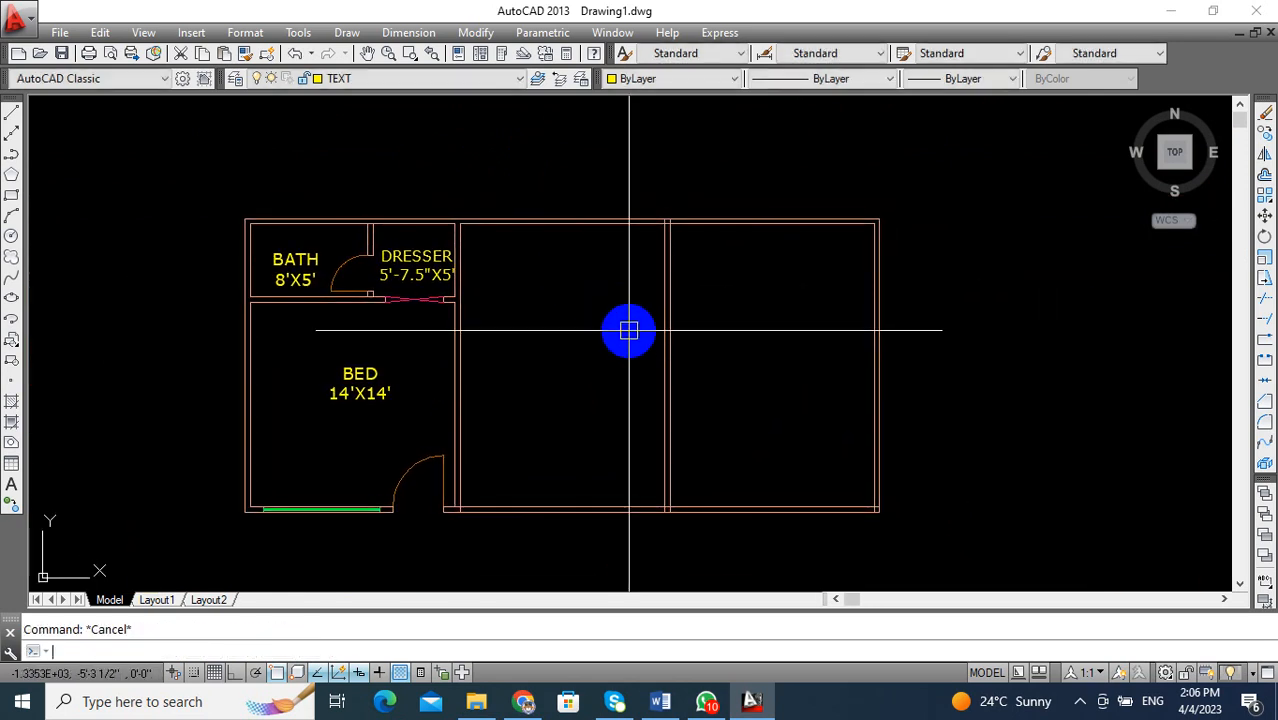
Offset the inner top wall line of the two new rooms 5' downward.
key(Return)
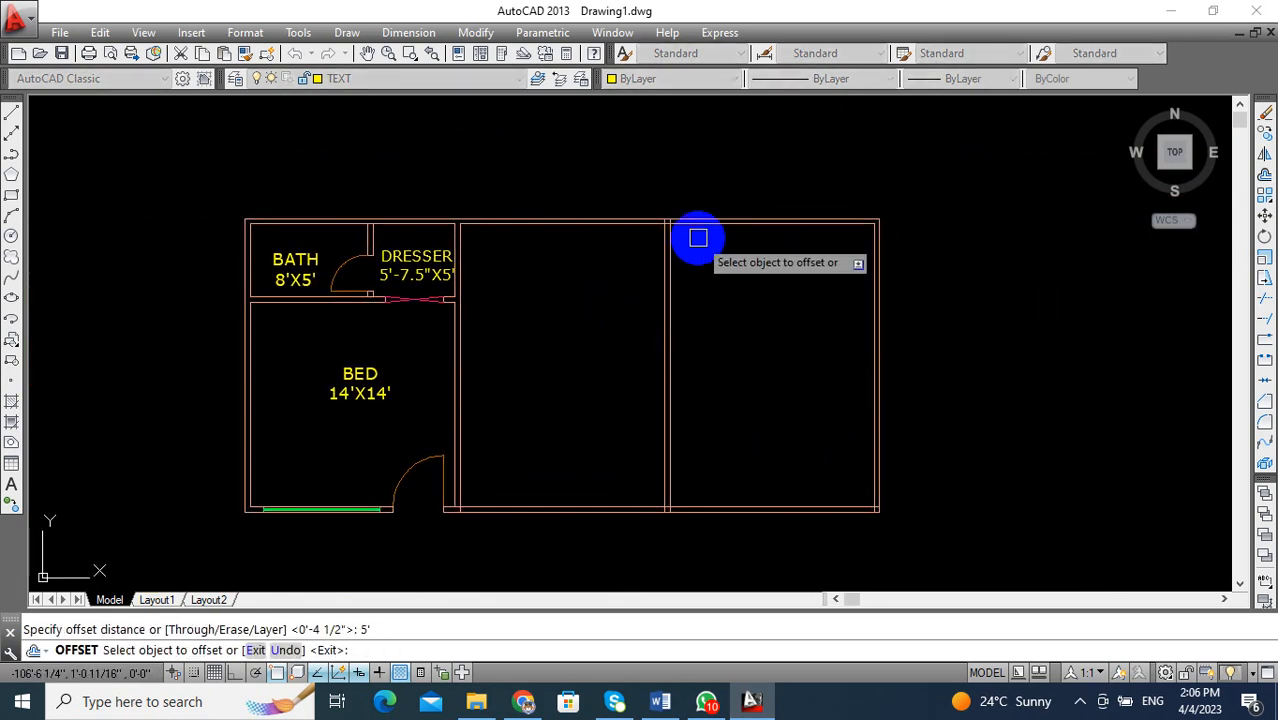
scroll(693, 220, up, 5)
click(693, 208)
scroll(705, 160, down, 3)
click(699, 351)
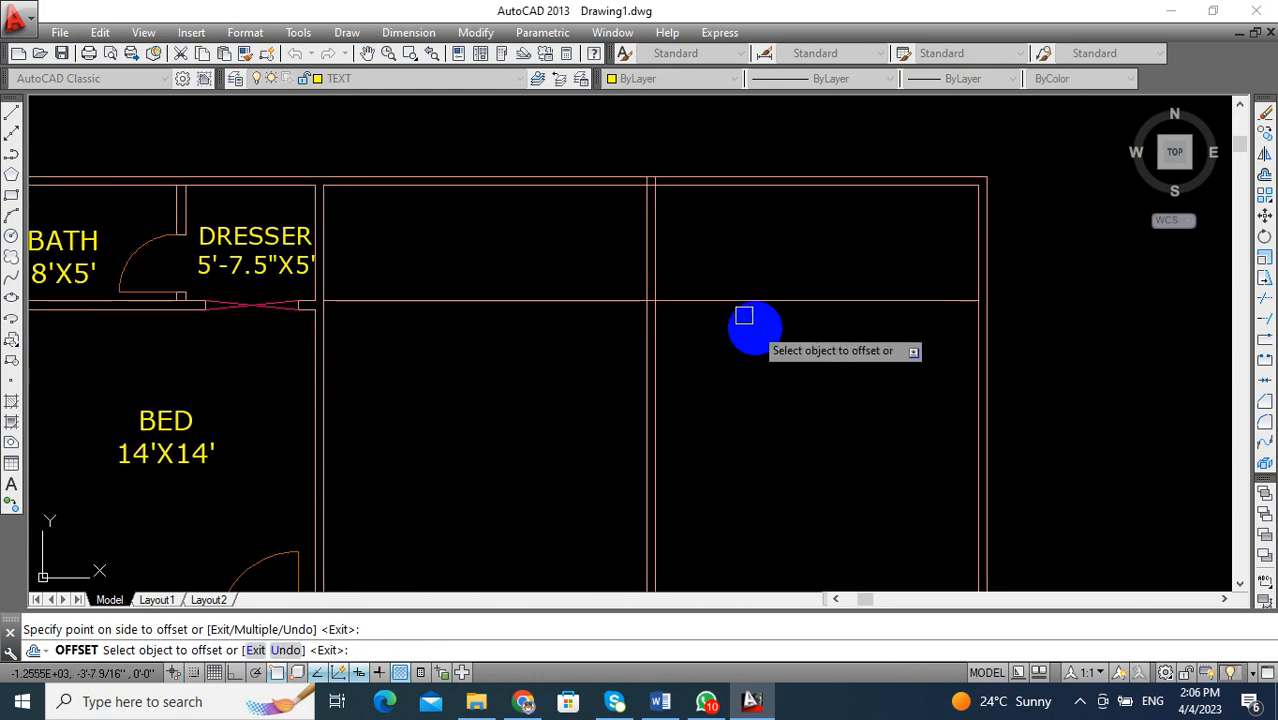
Offset the new horizontal line 4.5" downward to form the cross wall's thickness.
key(Escape)
text(o)
key(Return)
text(4.5)
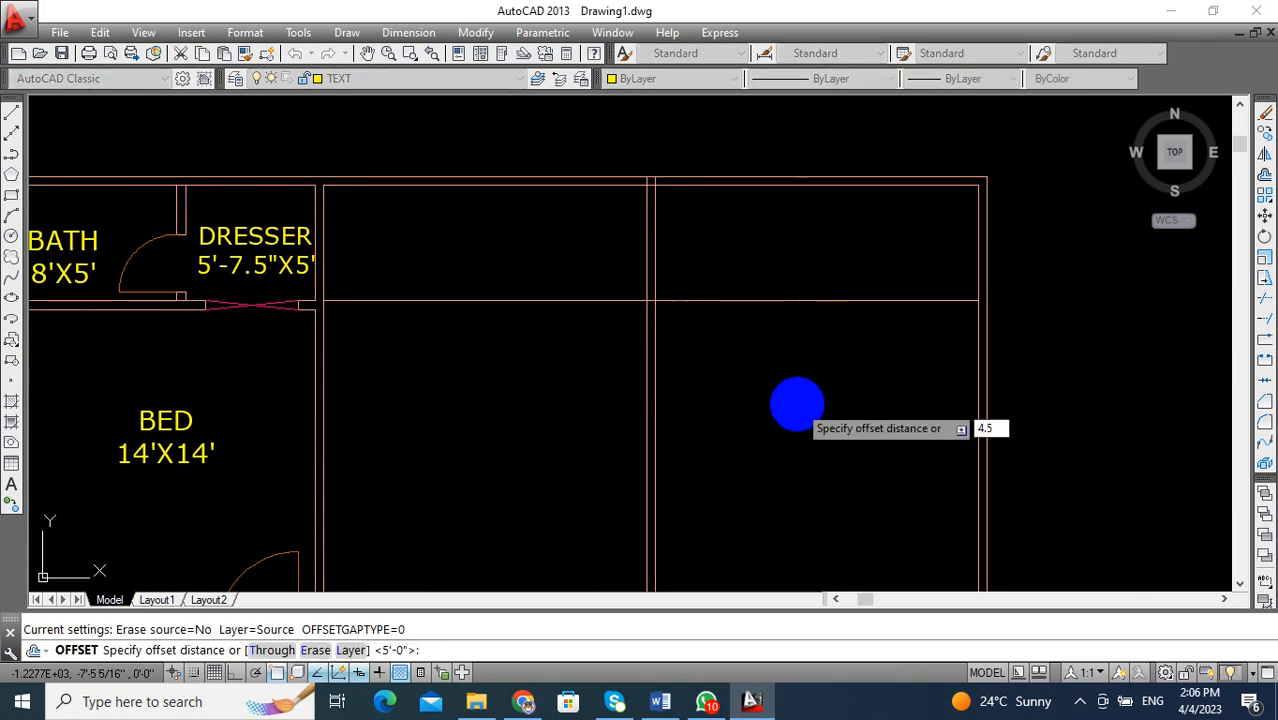
click(784, 300)
click(760, 410)
key(Escape)
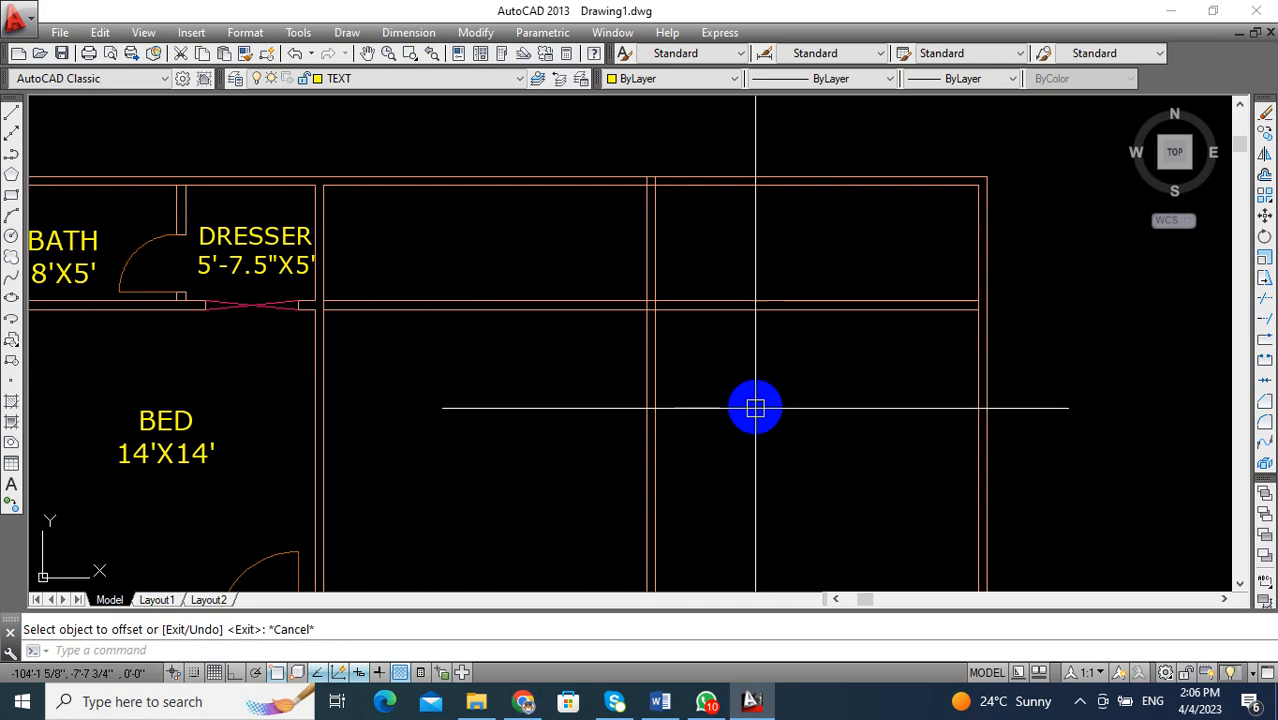
Trim the overlapping lines where the bedroom's partition wall meets the bottom wall.
scroll(753, 300, down, 2)
middle_drag(528, 328, 513, 346)
key(Escape)
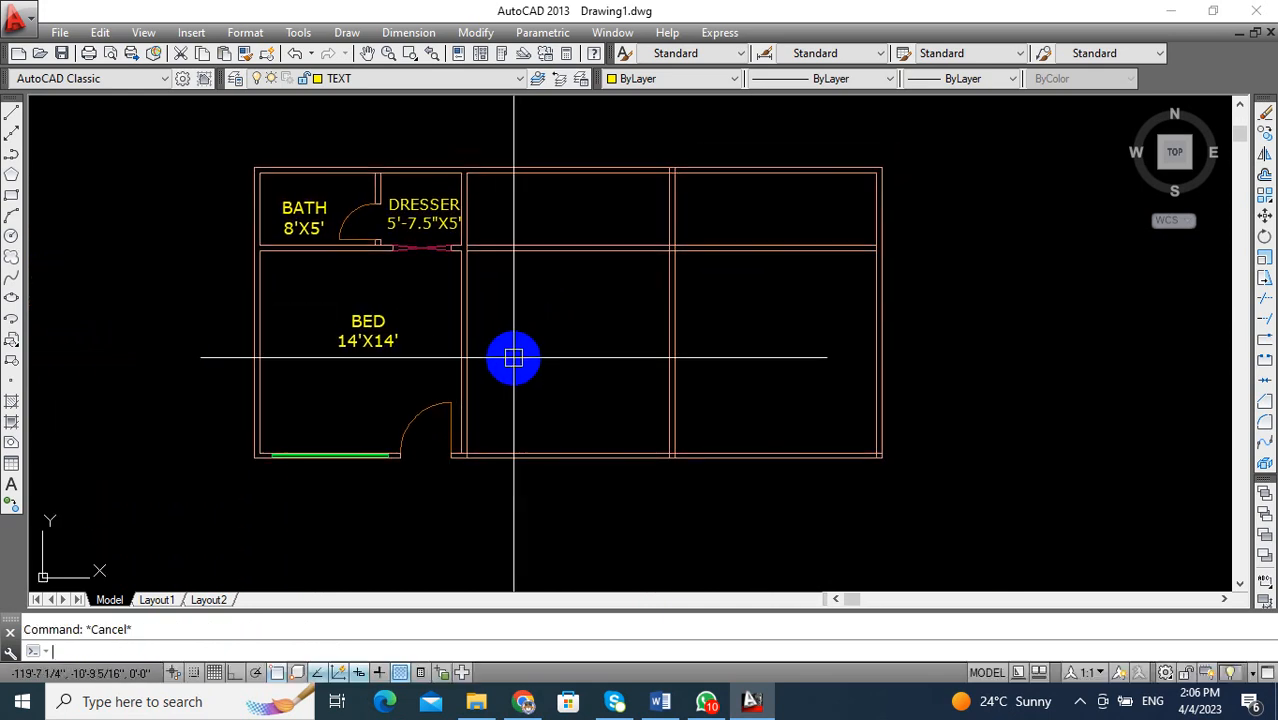
key(Return)
key(Return)
scroll(471, 434, up, 4)
scroll(540, 448, up, 2)
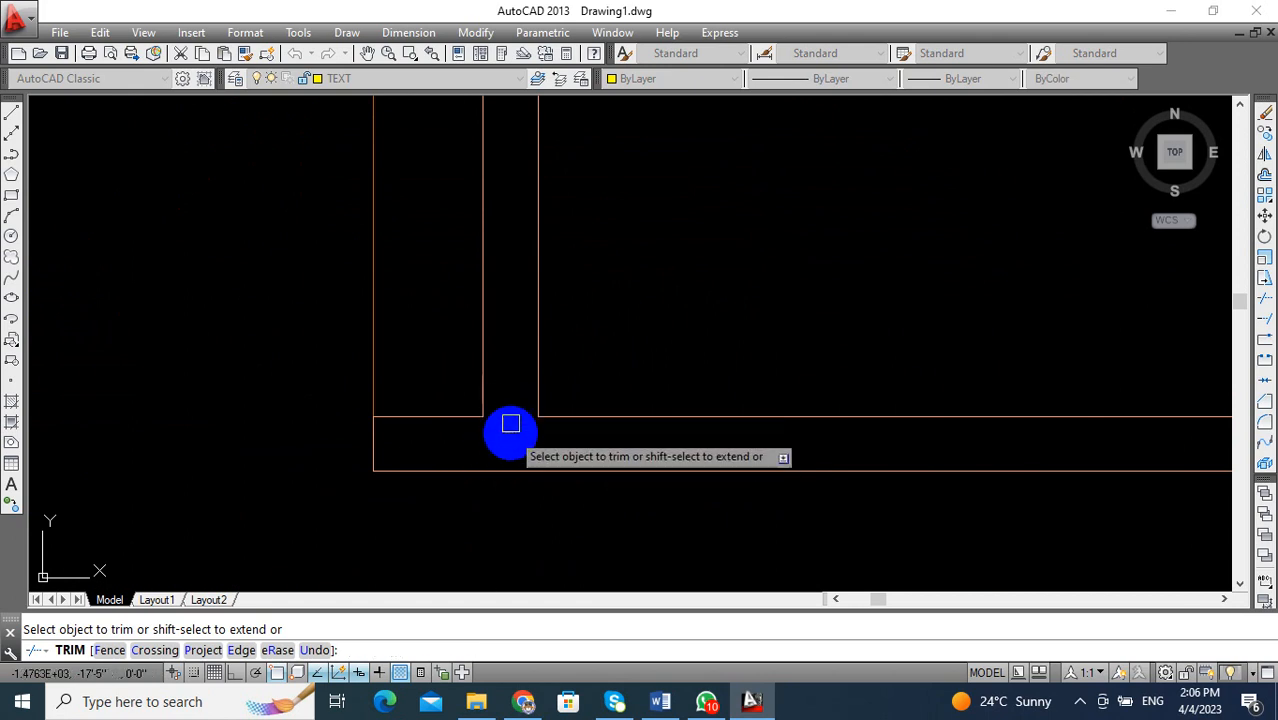
Trim the crossing lines where the partition between the two new rooms meets the bottom wall.
scroll(515, 426, down, 3)
scroll(893, 465, up, 6)
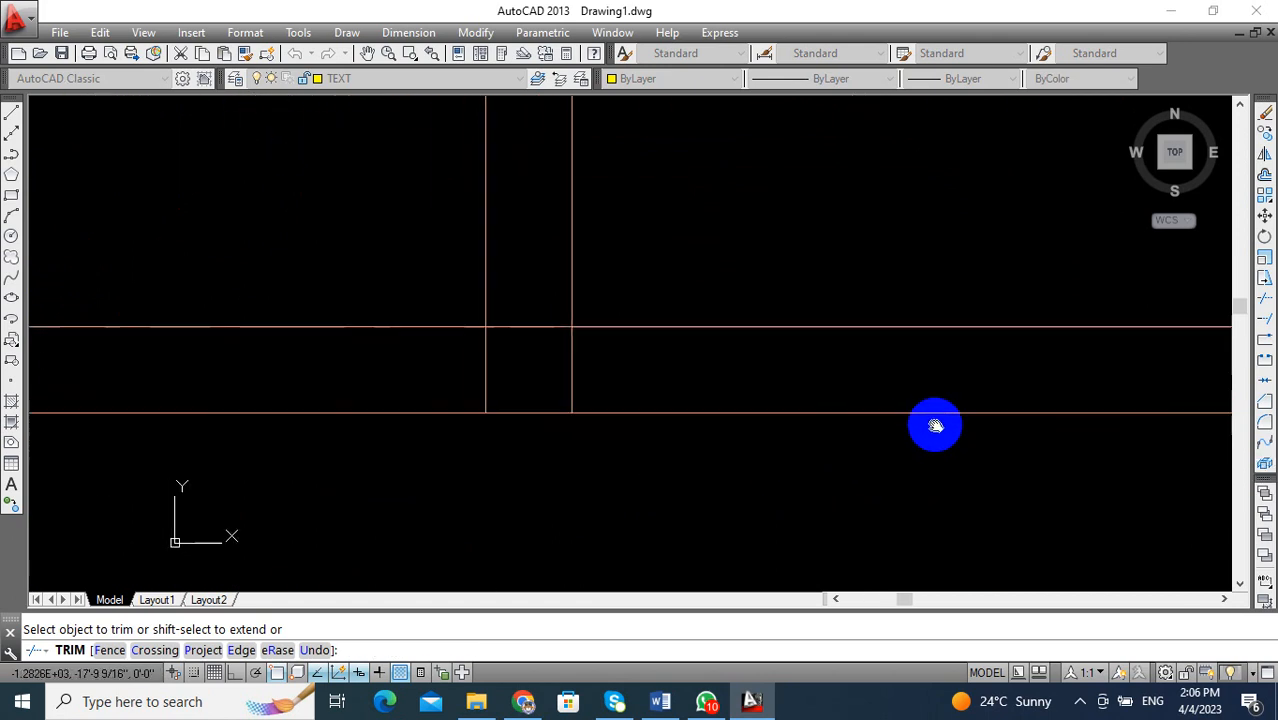
click(715, 355)
click(499, 377)
click(525, 303)
click(536, 345)
Trim the overlapping inner wall lines at the corner of the bottom wall and the end wall.
scroll(536, 343, down, 2)
scroll(620, 336, down, 3)
scroll(887, 294, up, 6)
click(869, 333)
click(846, 404)
click(806, 399)
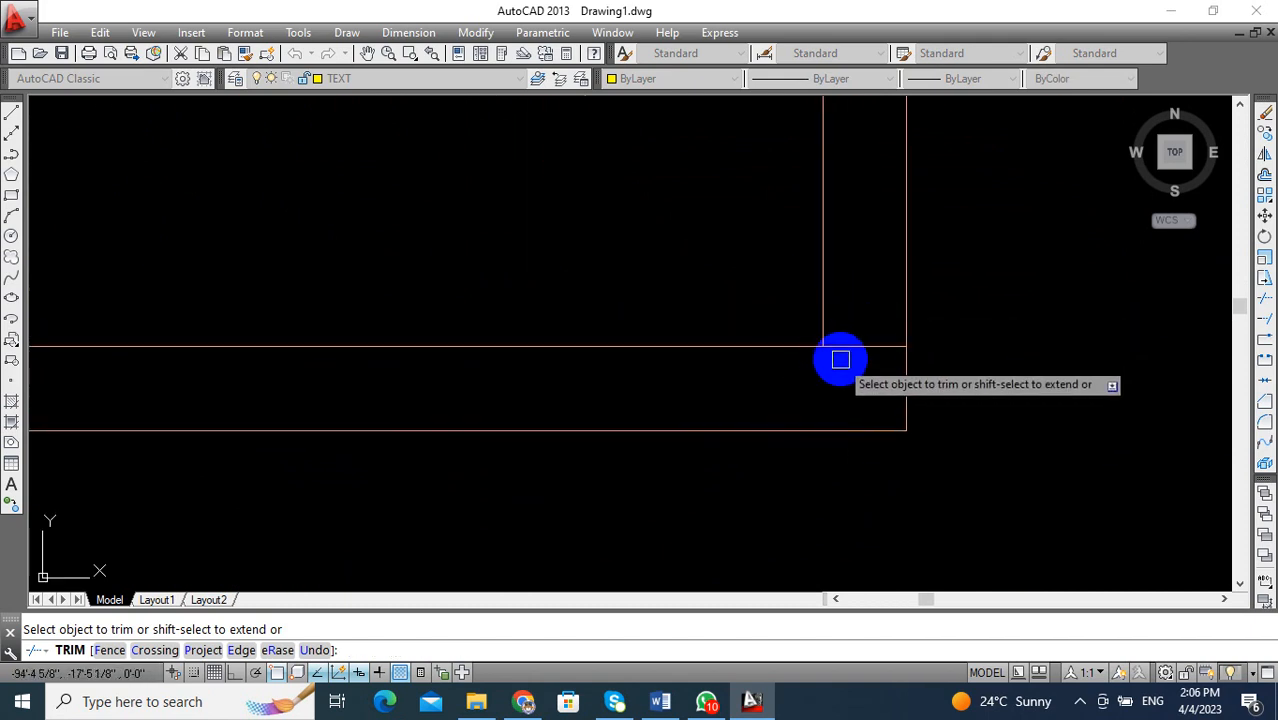
Trim the inner end wall line between the two cross wall lines to open their junction.
scroll(845, 340, down, 4)
scroll(947, 428, up, 4)
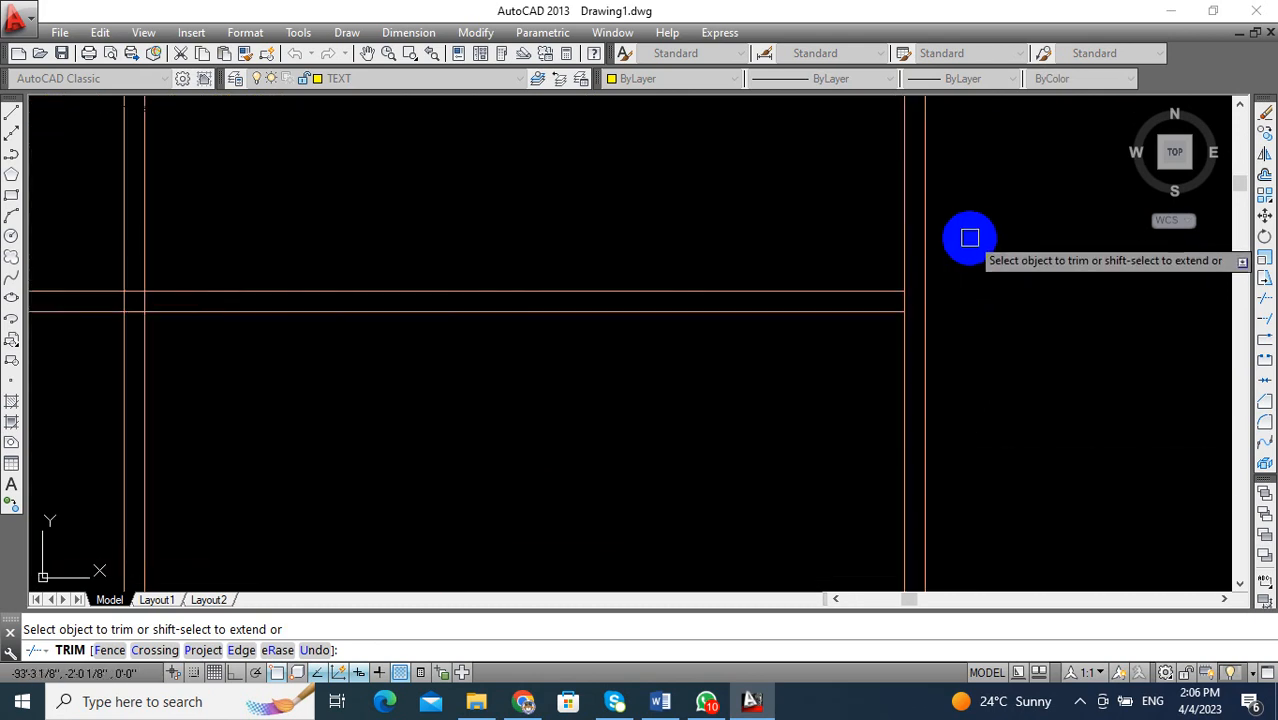
scroll(960, 292, down, 3)
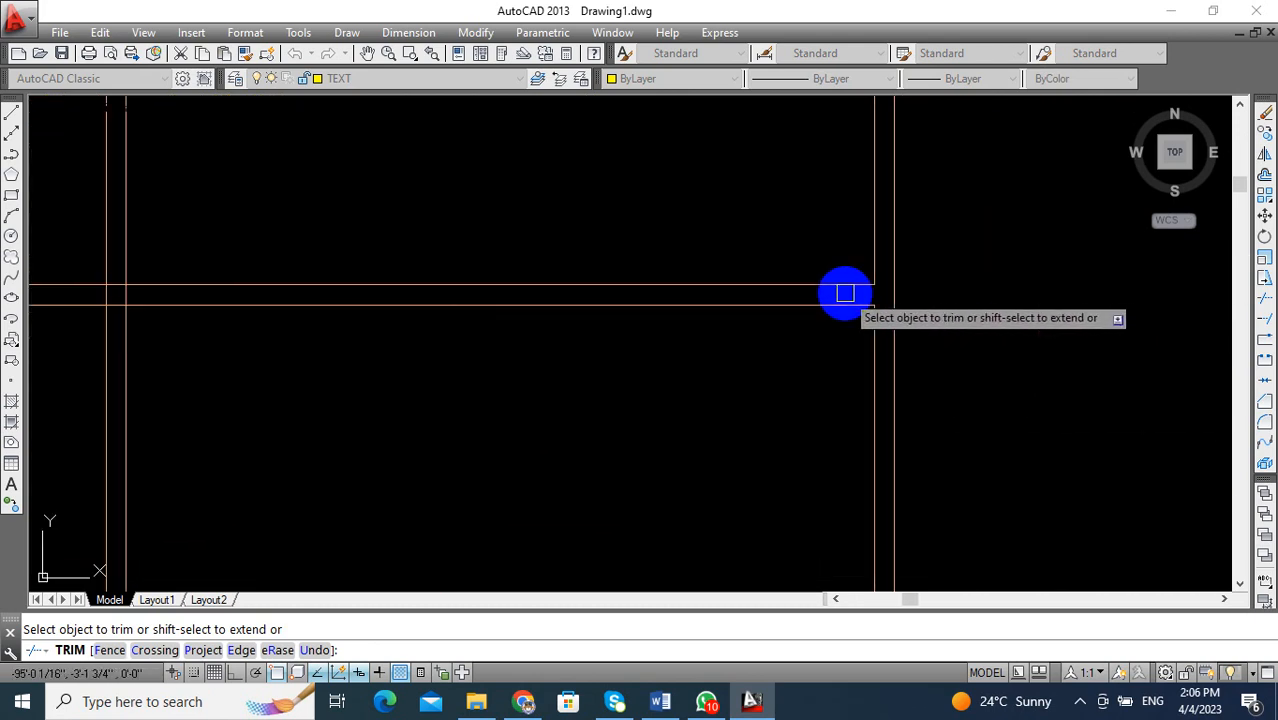
Trim the crossing lines where the partition between the two new rooms meets the top wall.
scroll(964, 365, up, 2)
scroll(550, 238, up, 2)
click(533, 234)
click(297, 234)
click(430, 250)
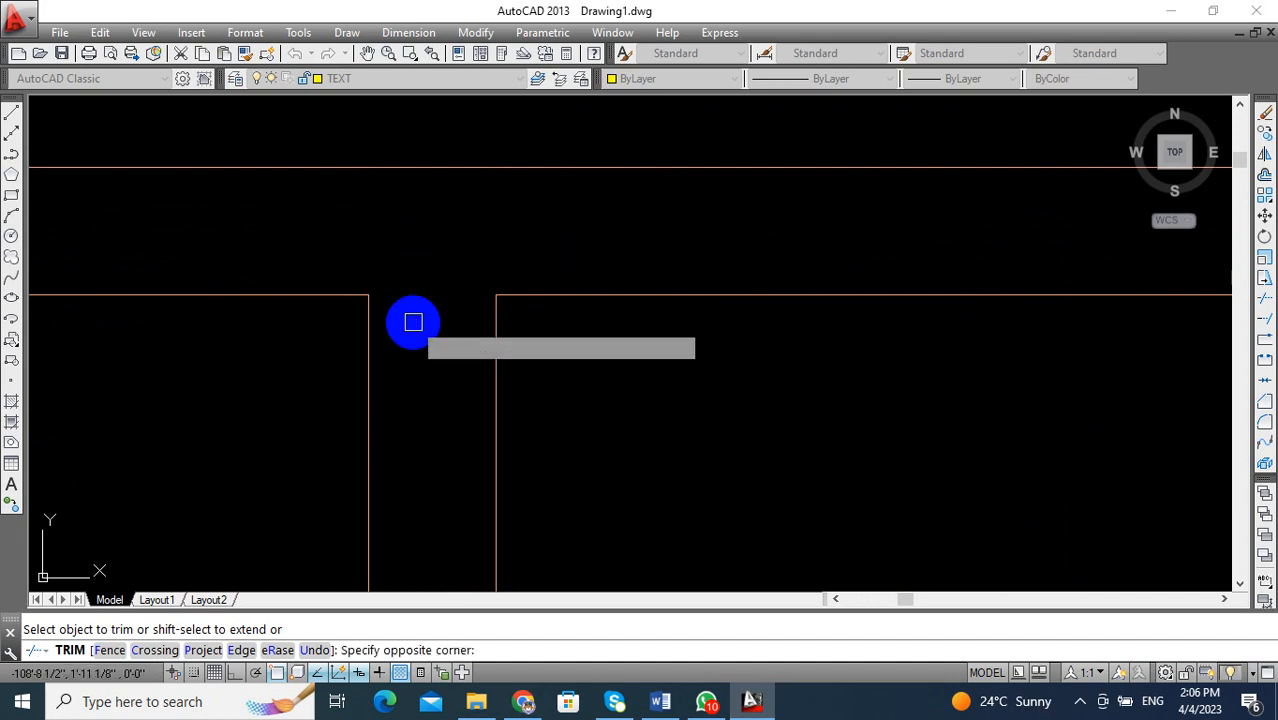
click(413, 322)
Trim the lines inside the crossing of the cross wall and the partition between the two new rooms.
scroll(514, 228, down, 4)
scroll(544, 336, up, 4)
scroll(548, 345, up, 3)
click(556, 356)
click(392, 362)
click(484, 280)
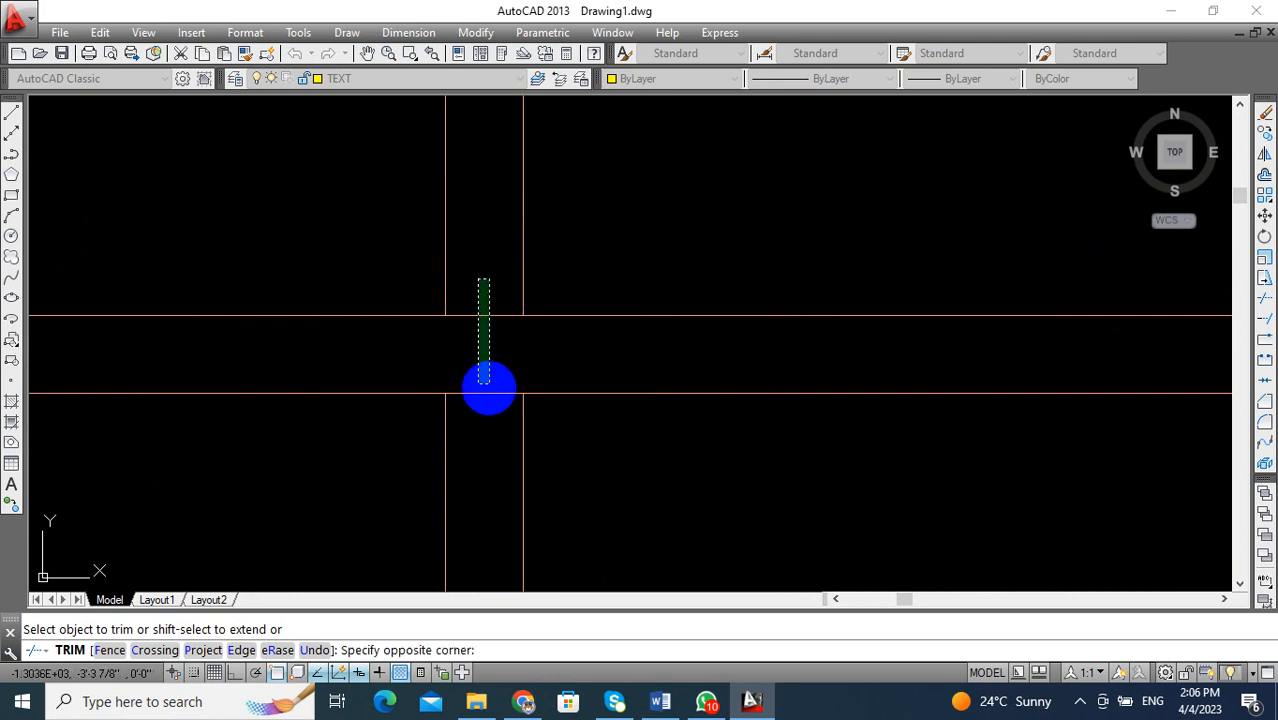
click(484, 379)
Trim the wall line where the cross wall meets the bedroom's partition wall.
scroll(513, 257, down, 4)
scroll(420, 210, up, 3)
scroll(363, 190, up, 5)
scroll(520, 362, down, 4)
scroll(533, 300, up, 4)
key(Escape)
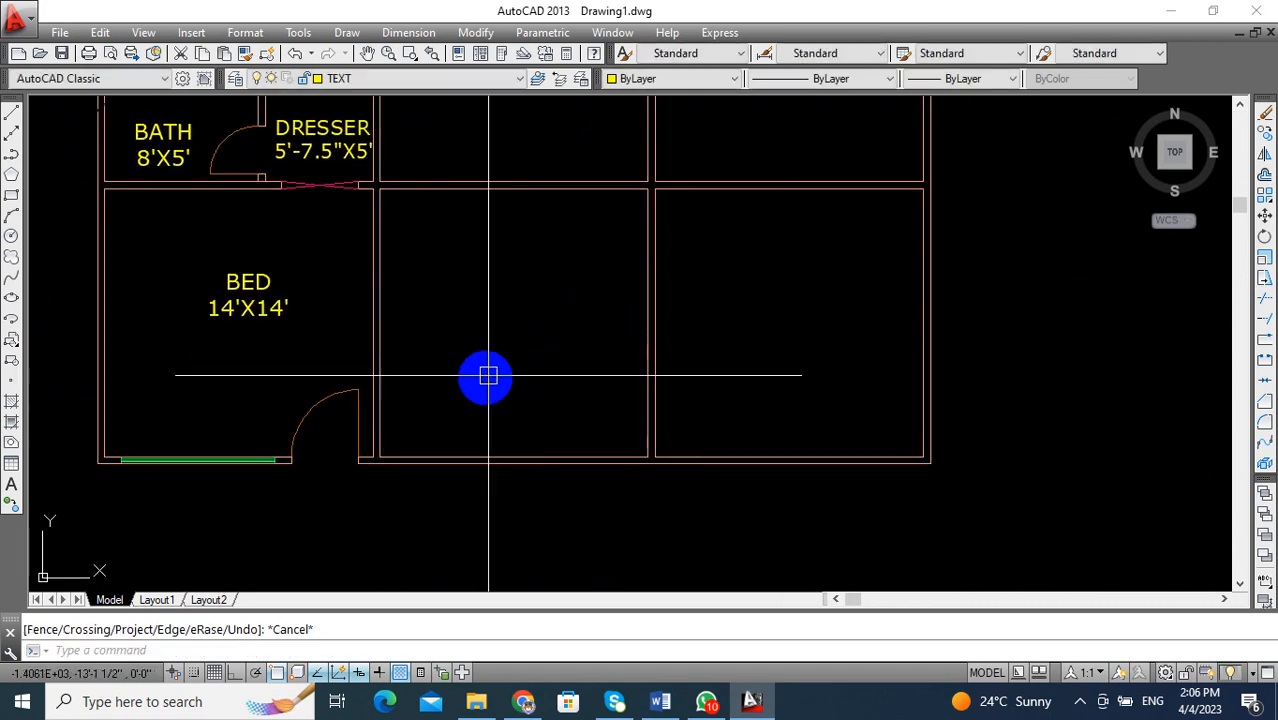
Make DOOR the current layer and draw a door jamb line down across the bottom wall near the middle room's far corner.
click(410, 79)
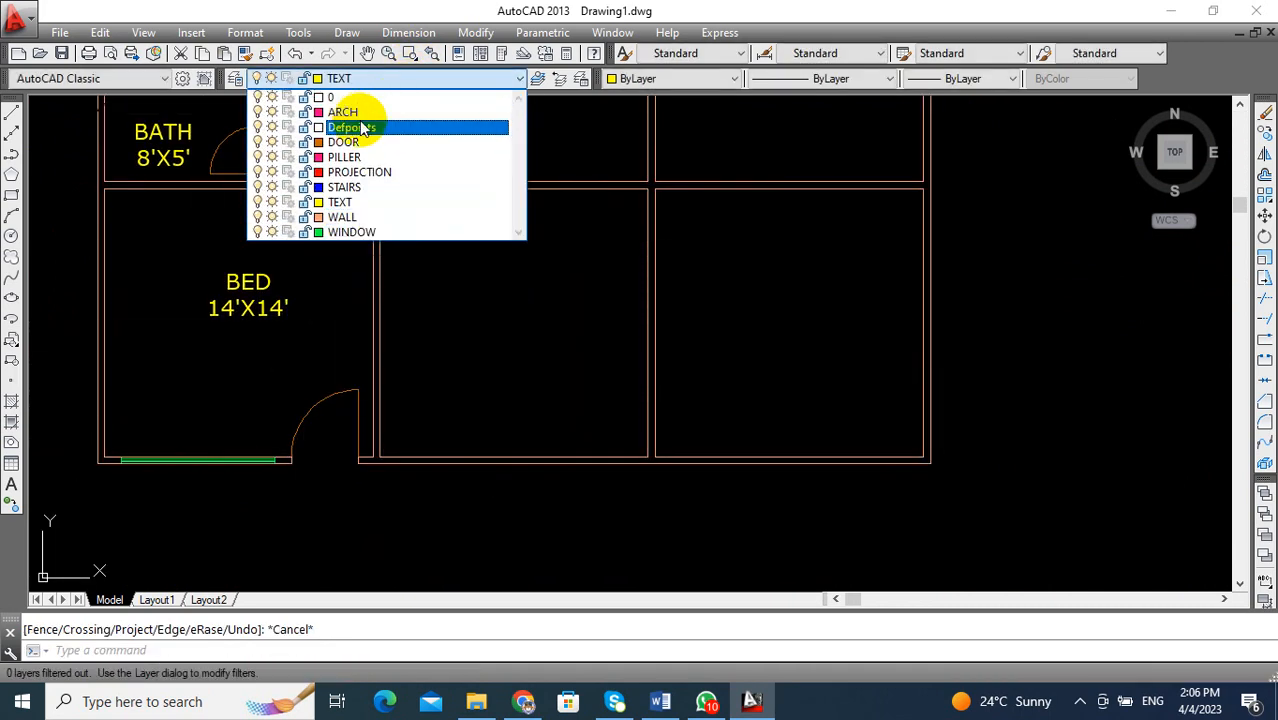
click(351, 145)
middle_drag(542, 434, 590, 453)
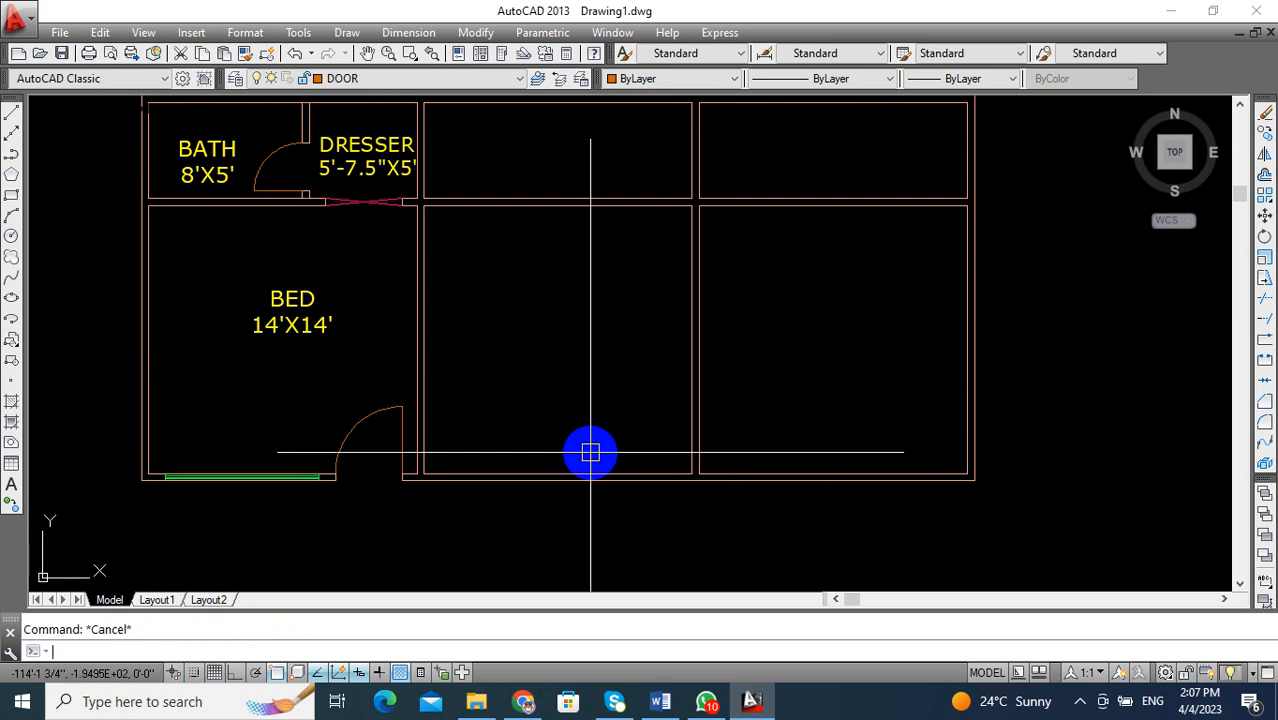
text(L)
key(Return)
scroll(699, 476, up, 5)
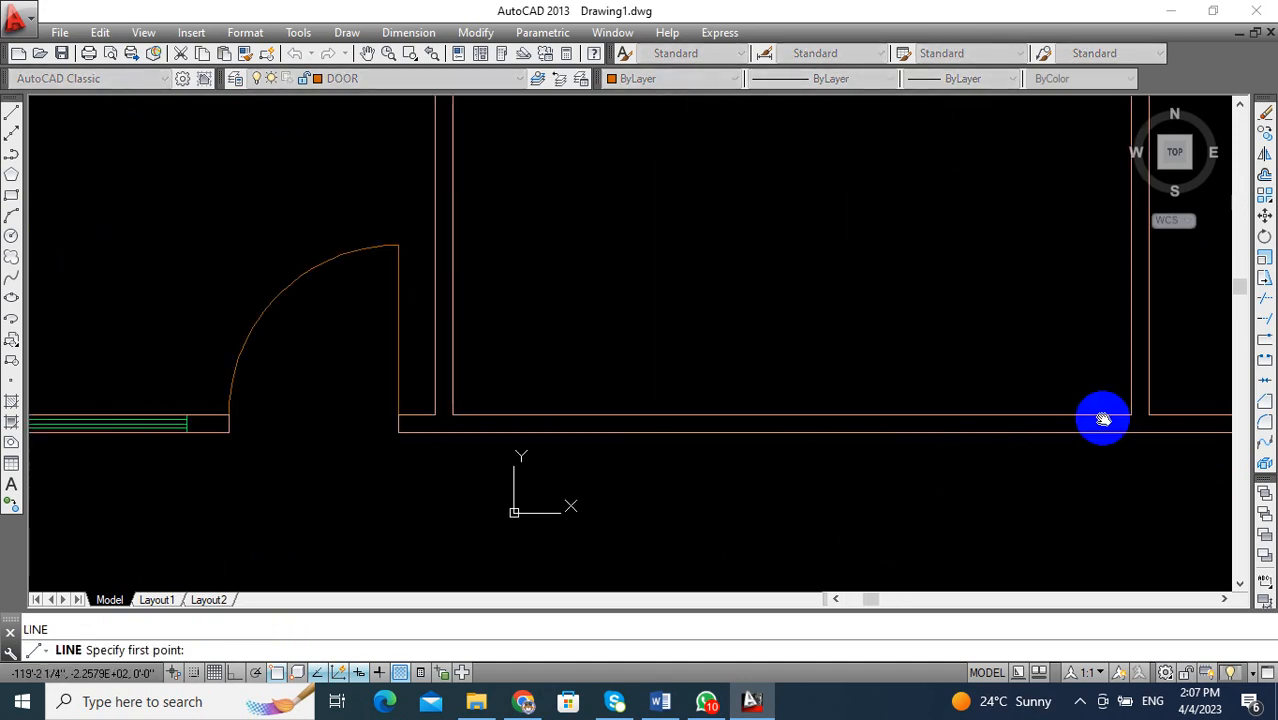
middle_drag(491, 422, 324, 432)
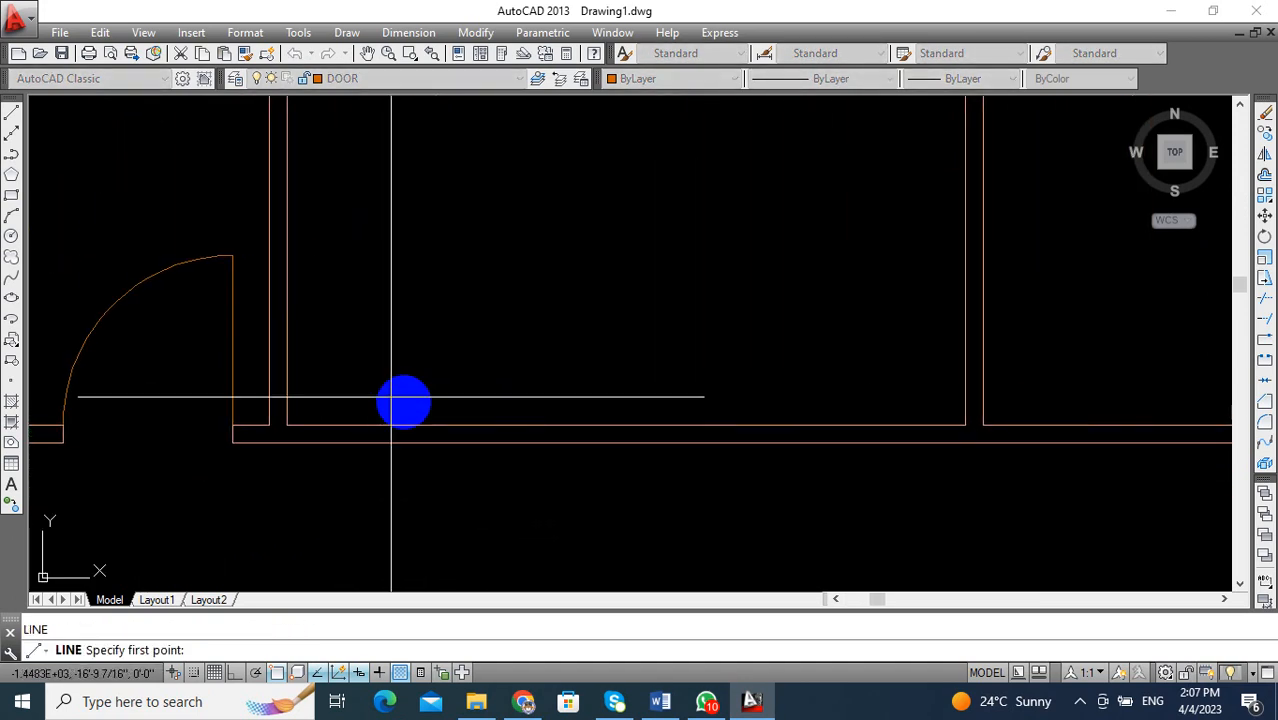
click(964, 425)
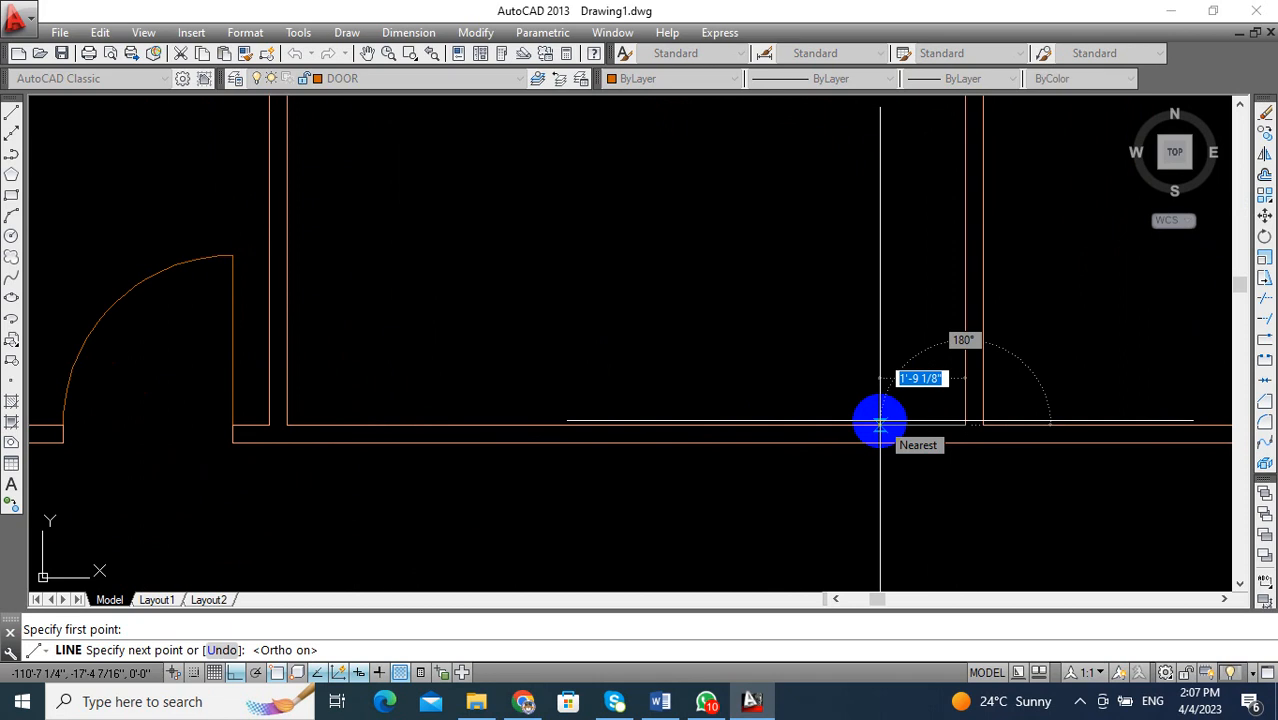
click(907, 492)
key(Escape)
middle_drag(1001, 419, 910, 373)
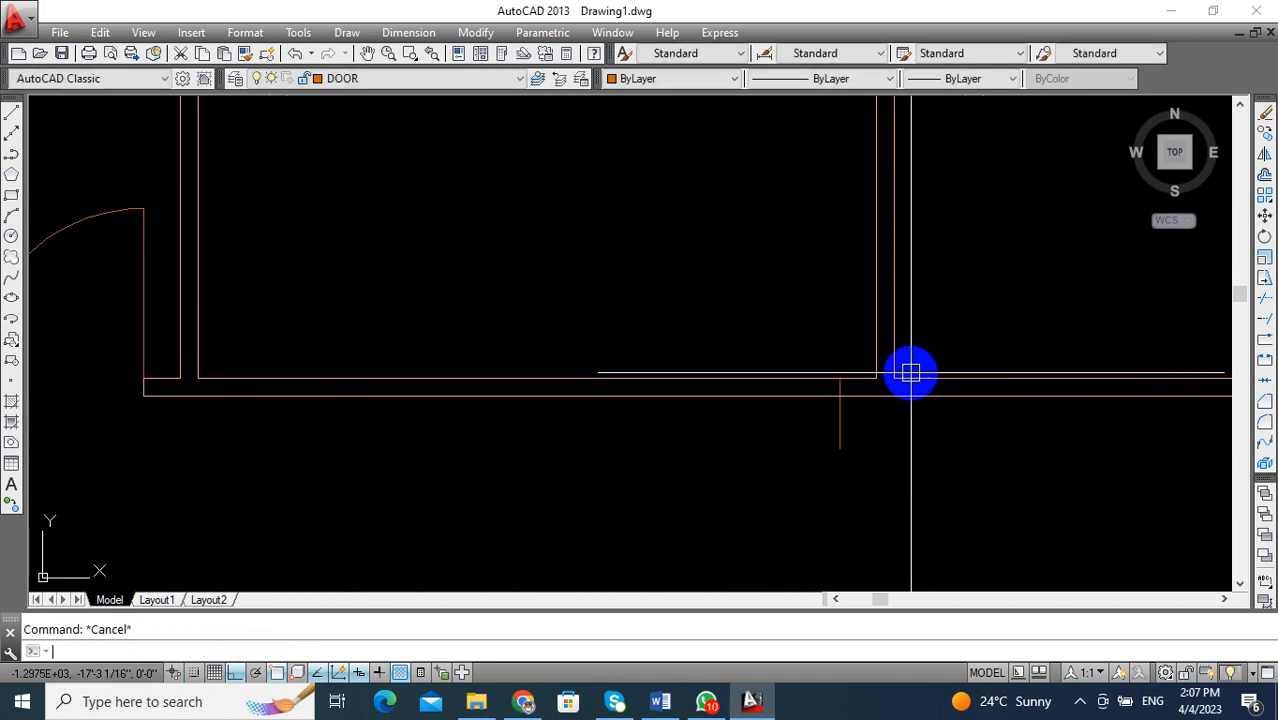
Offset the door jamb line 3.5' toward the bedroom to set the door opening's width.
text(o)
key(Return)
text(3.5)
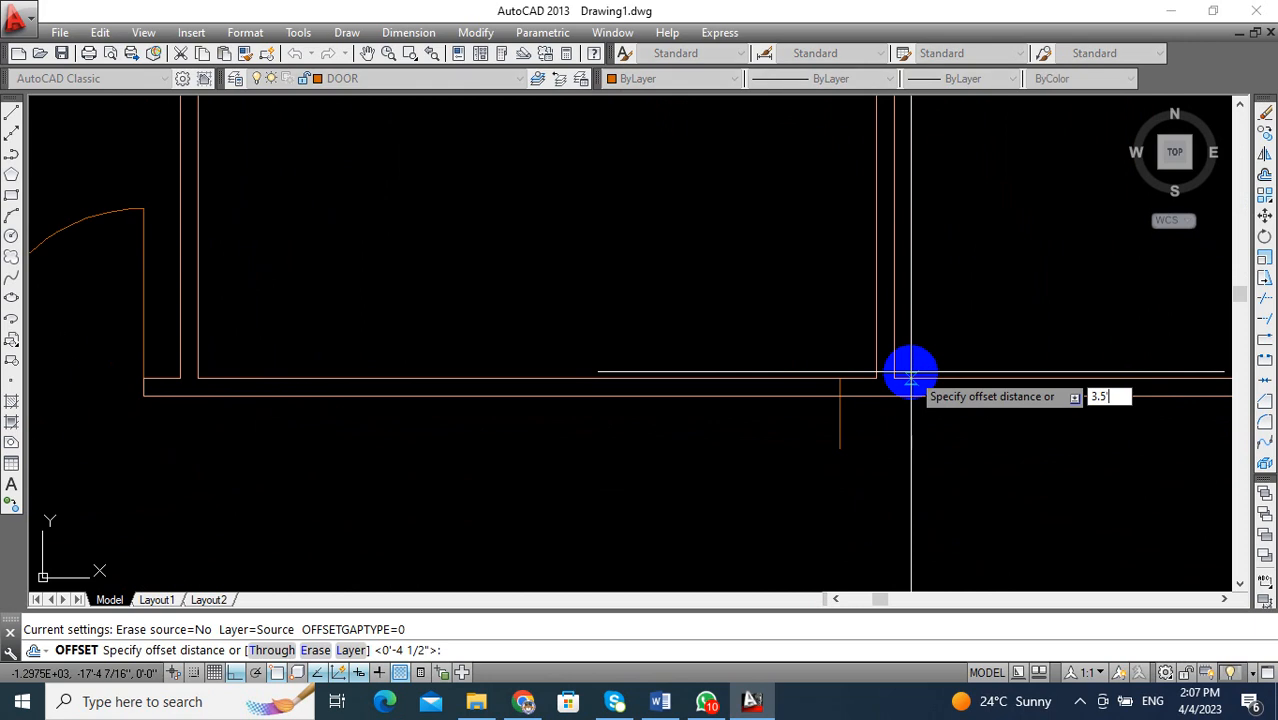
text(')
key(Return)
key(Escape)
click(688, 444)
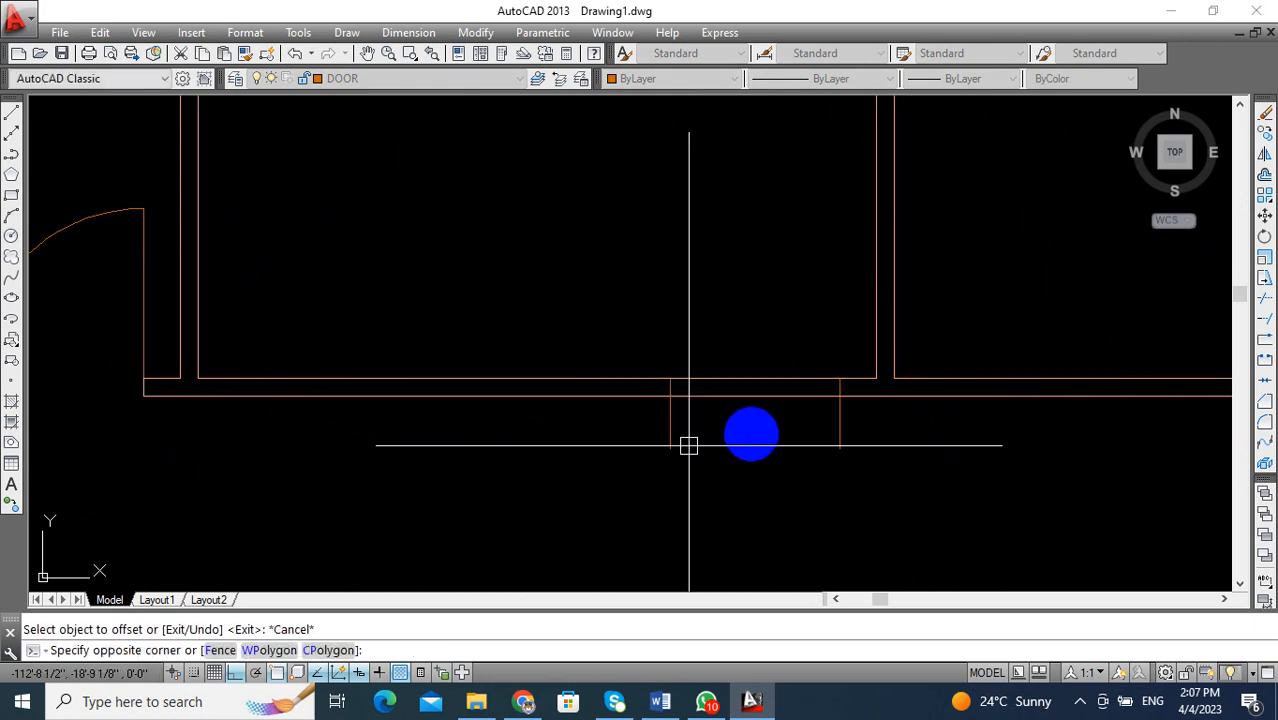
key(Escape)
Trim the bottom wall lines between the two jamb lines and the jamb ends projecting below the wall.
text(te cor)
key(Return)
key(Return)
click(762, 322)
click(850, 465)
click(870, 441)
scroll(760, 440, down, 3)
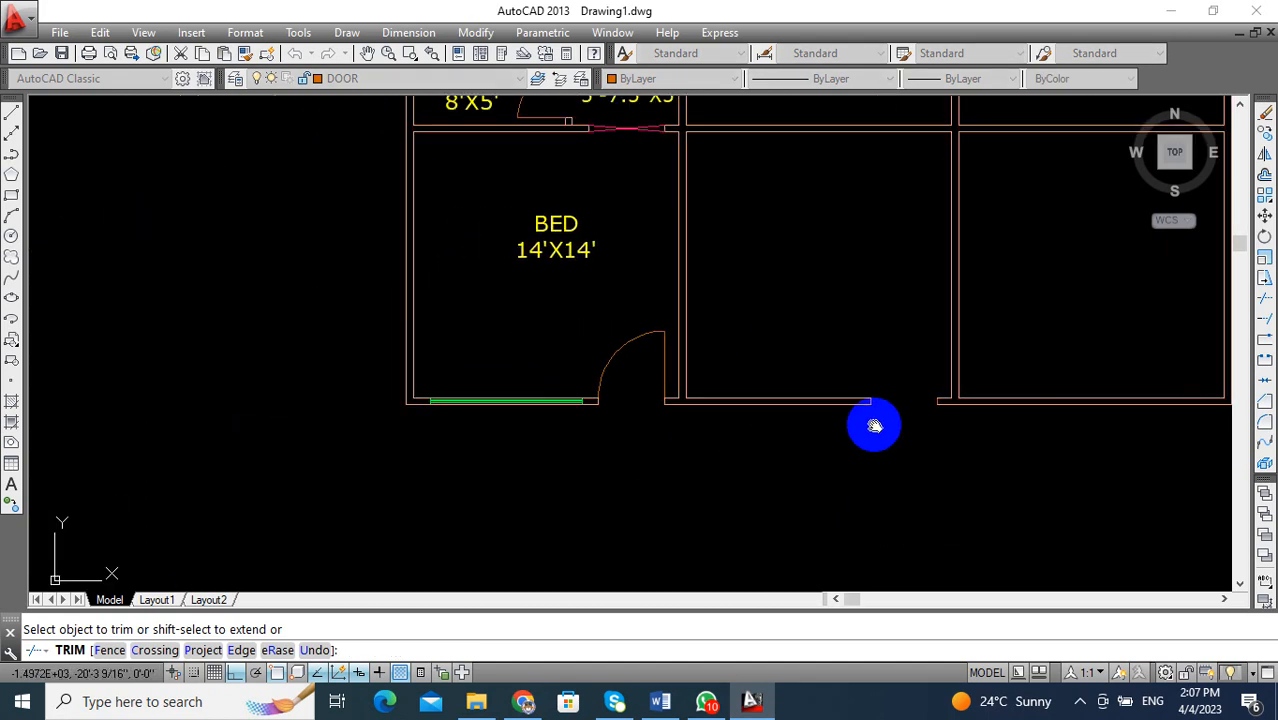
key(Escape)
Copy the bedroom door's leaf and swing arc from its hinge corner to the matching corner of the middle room's opening.
scroll(688, 371, up, 6)
click(655, 209)
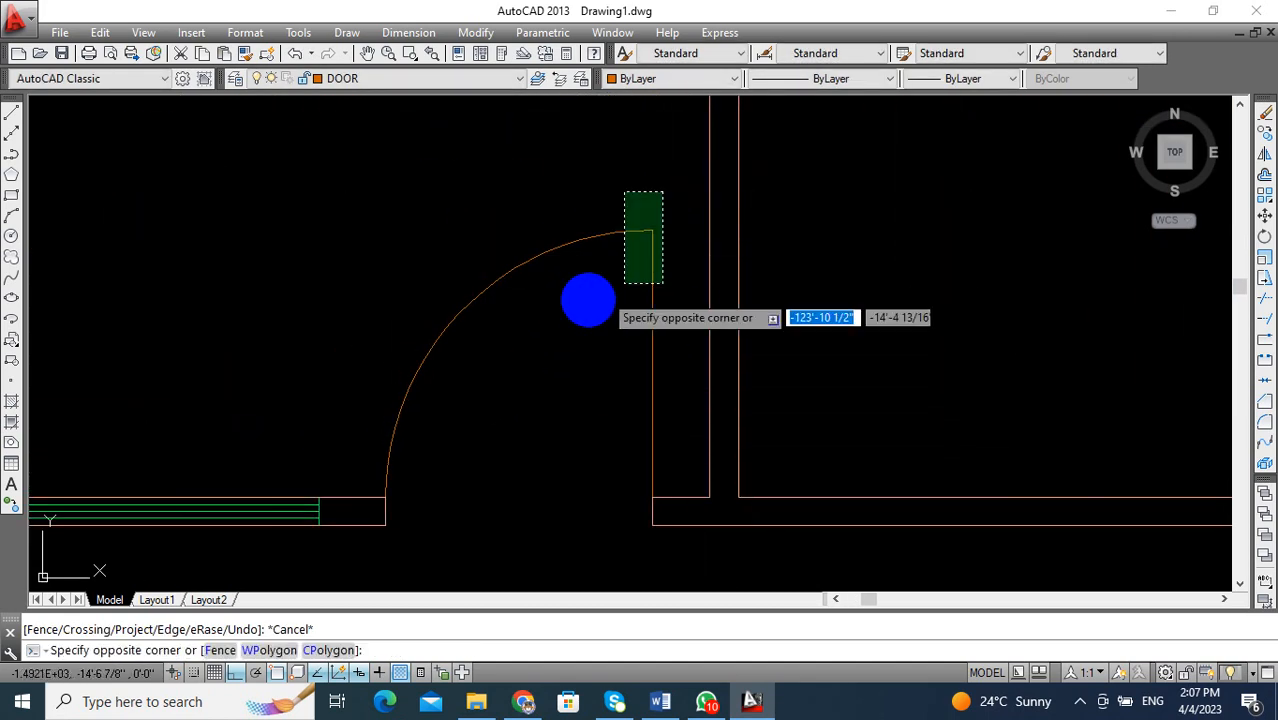
click(620, 288)
text(co)
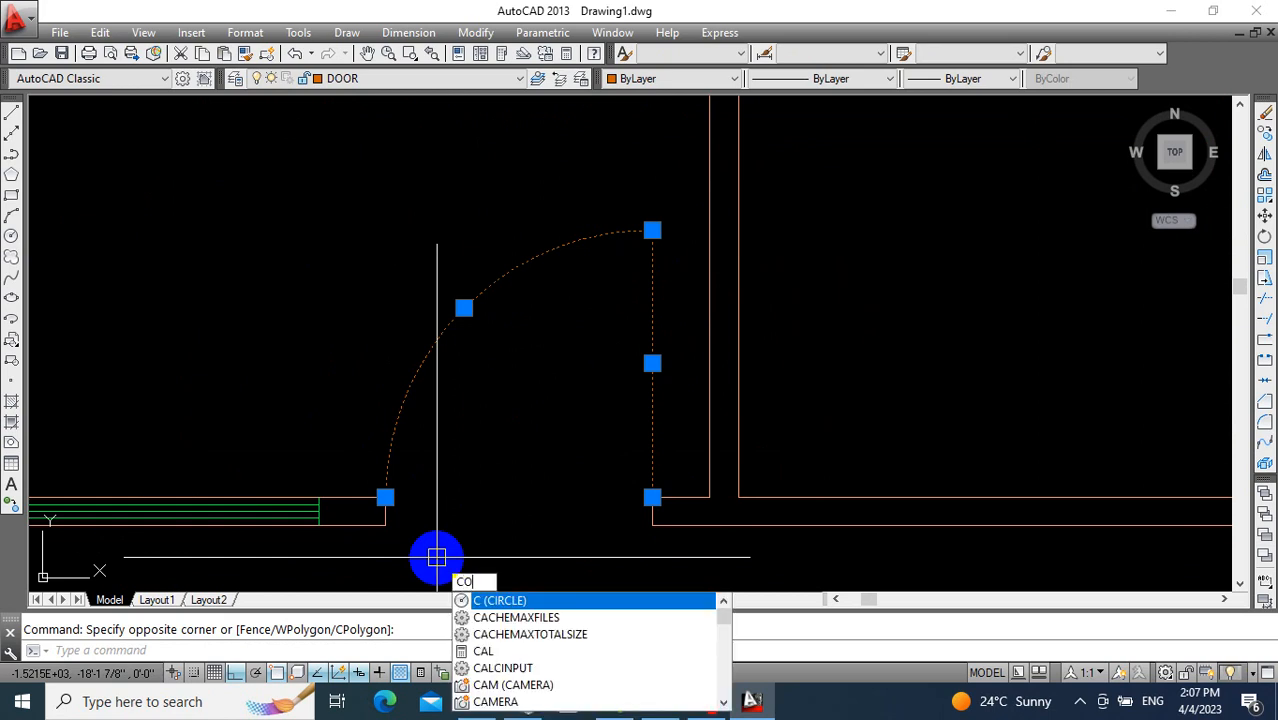
key(Return)
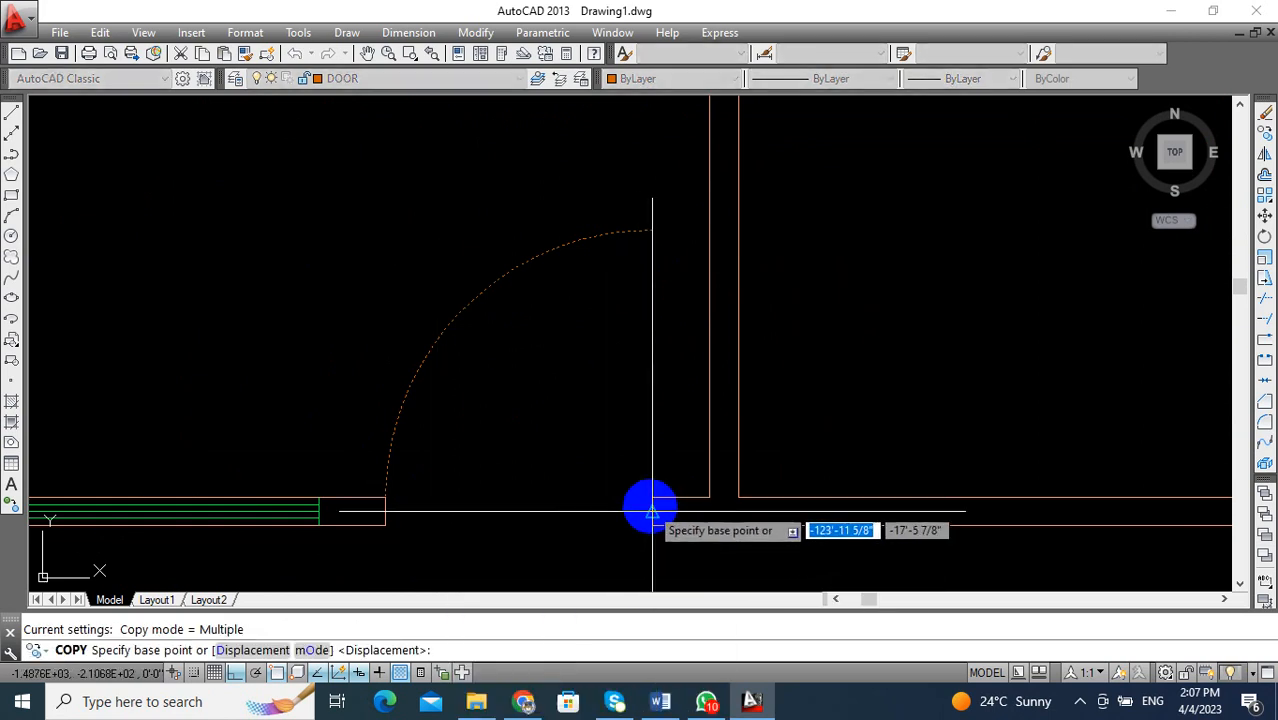
click(652, 497)
scroll(599, 505, down, 4)
scroll(650, 456, up, 4)
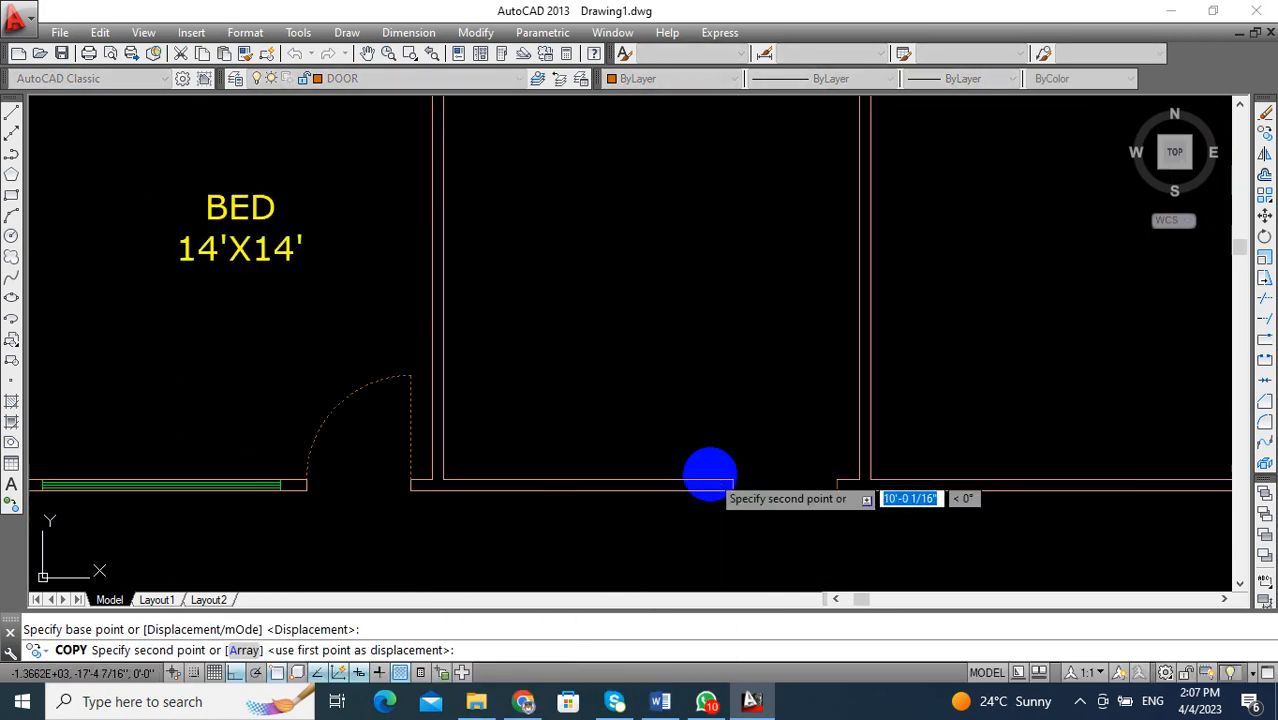
click(998, 462)
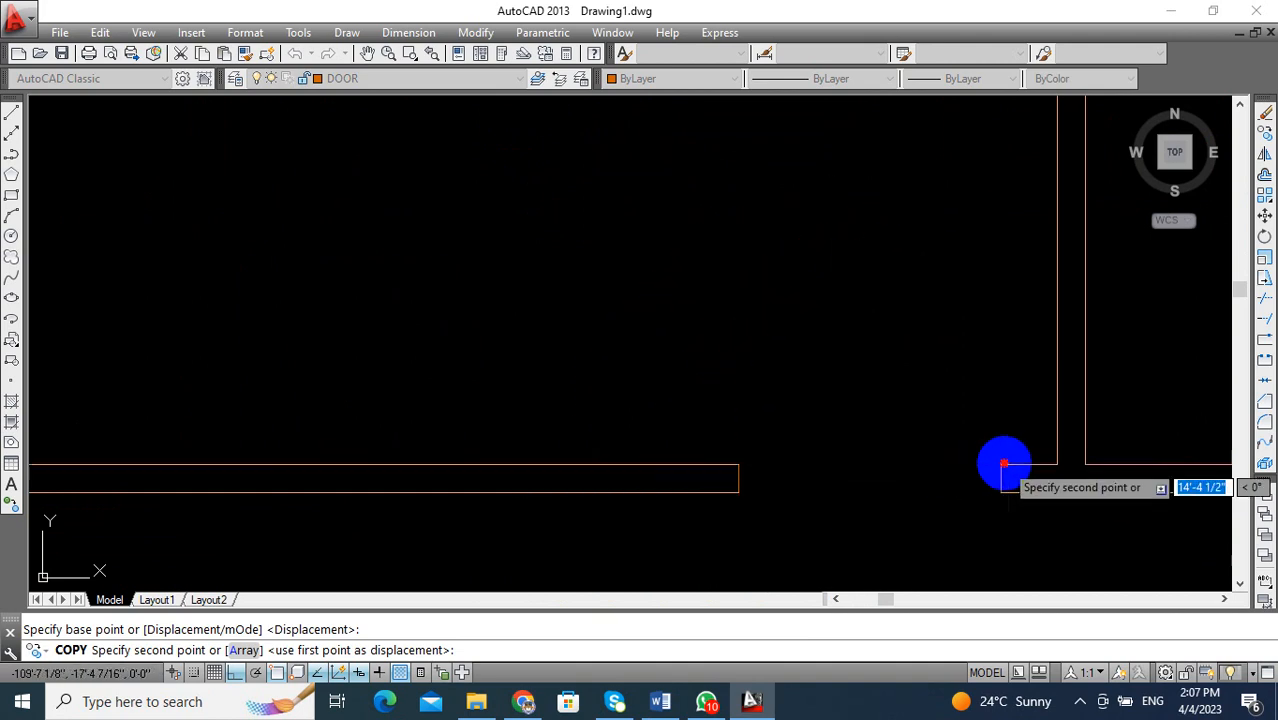
scroll(806, 410, down, 2)
scroll(806, 410, down, 4)
key(Escape)
scroll(741, 418, up, 4)
middle_drag(741, 418, 693, 394)
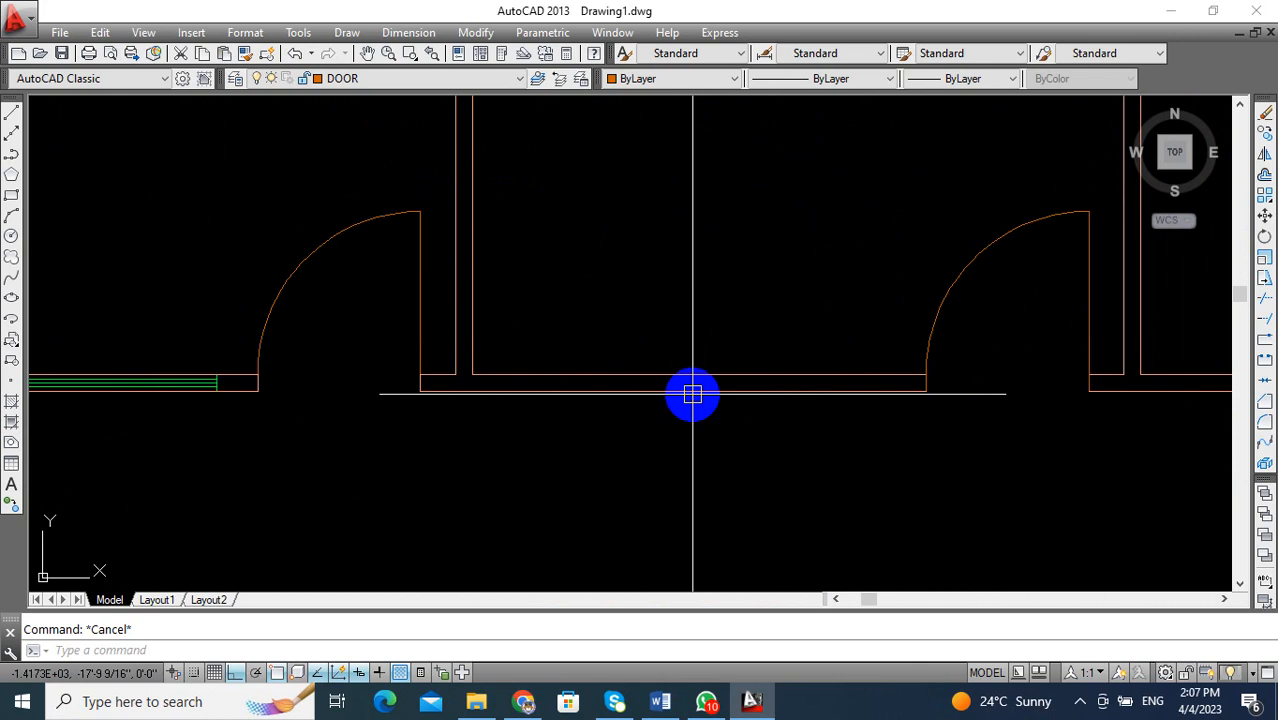
middle_drag(772, 400, 774, 398)
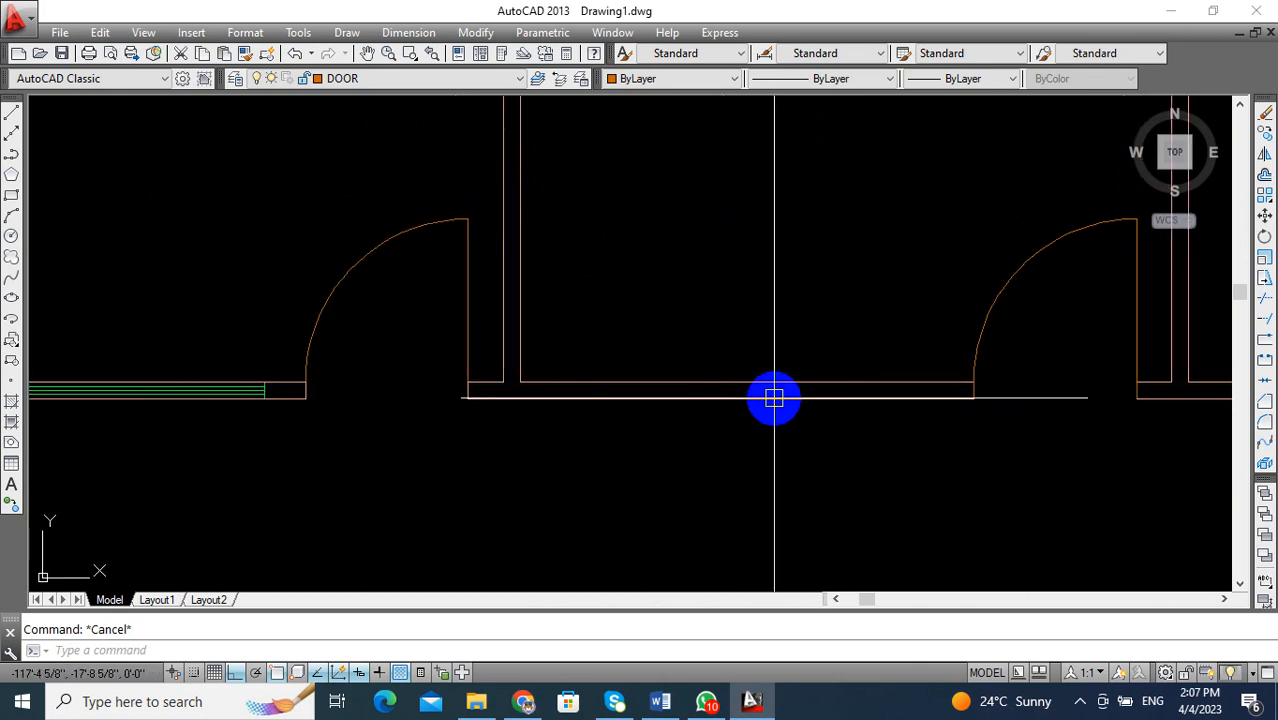
Make WINDOW the current layer and draw a vertical line about 2' long down from the middle room's inner bottom wall midpoint.
click(430, 78)
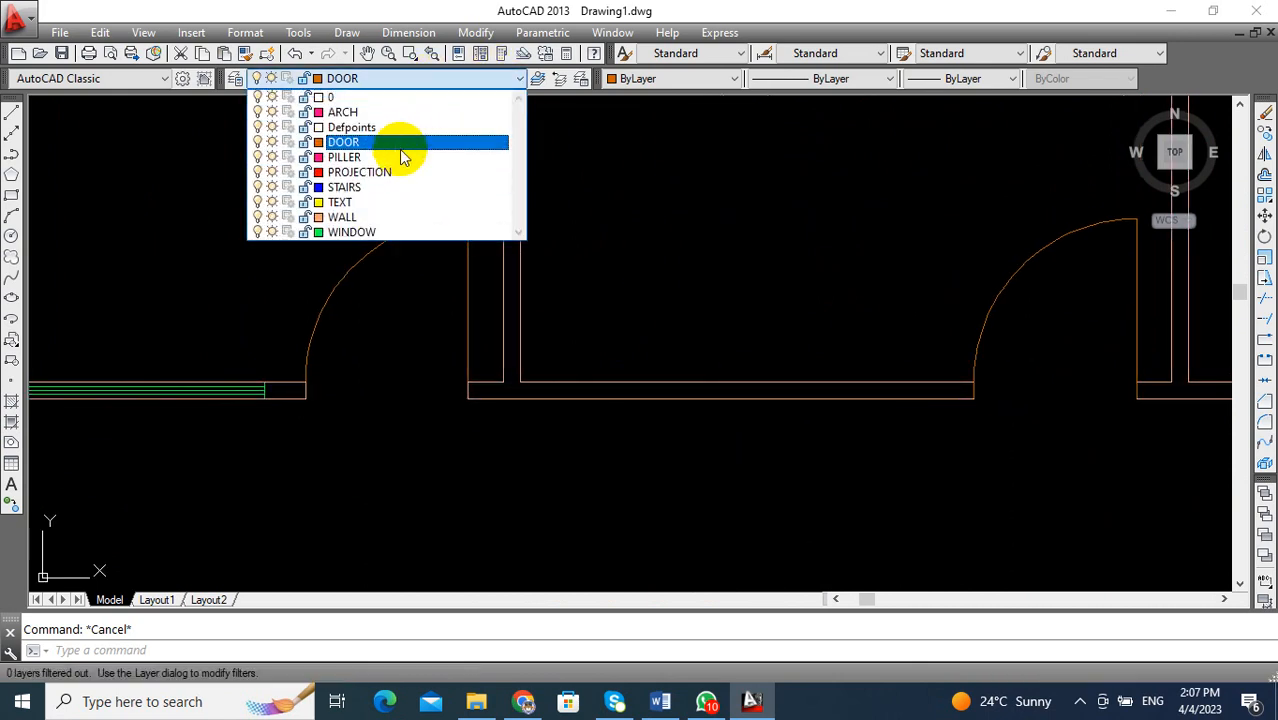
click(368, 232)
middle_drag(531, 448, 579, 439)
text(l)
key(Return)
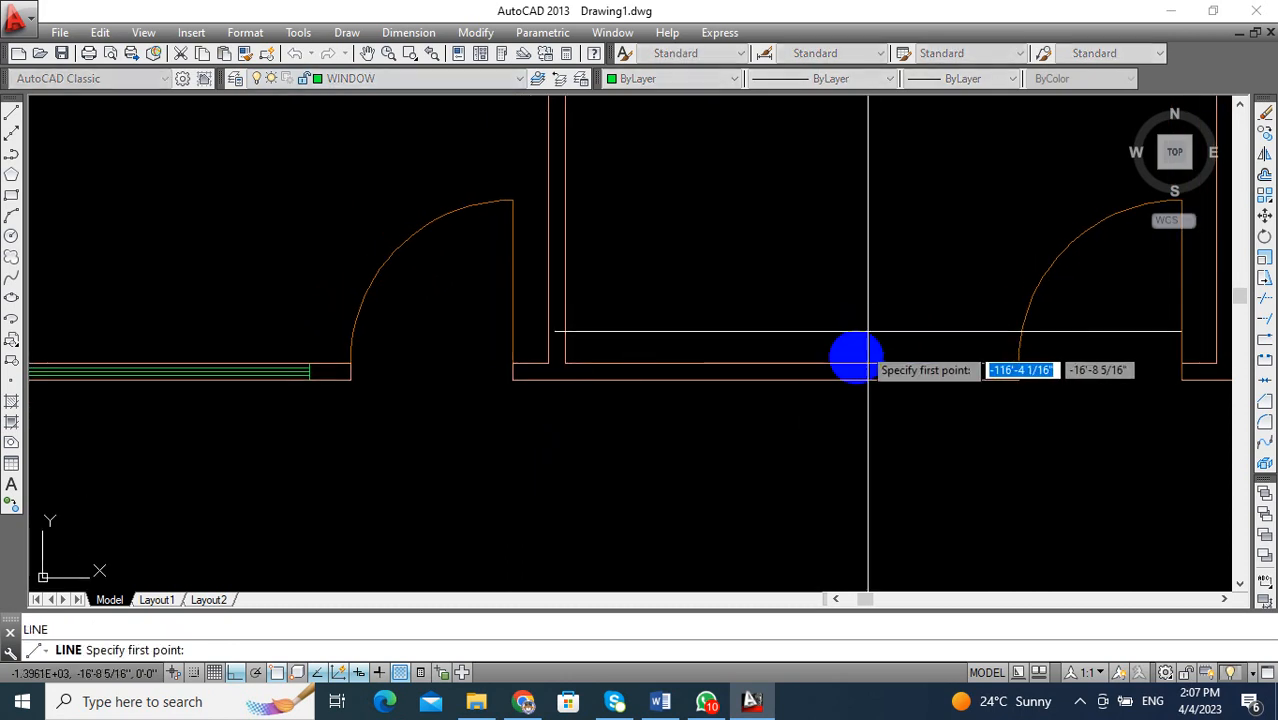
click(790, 365)
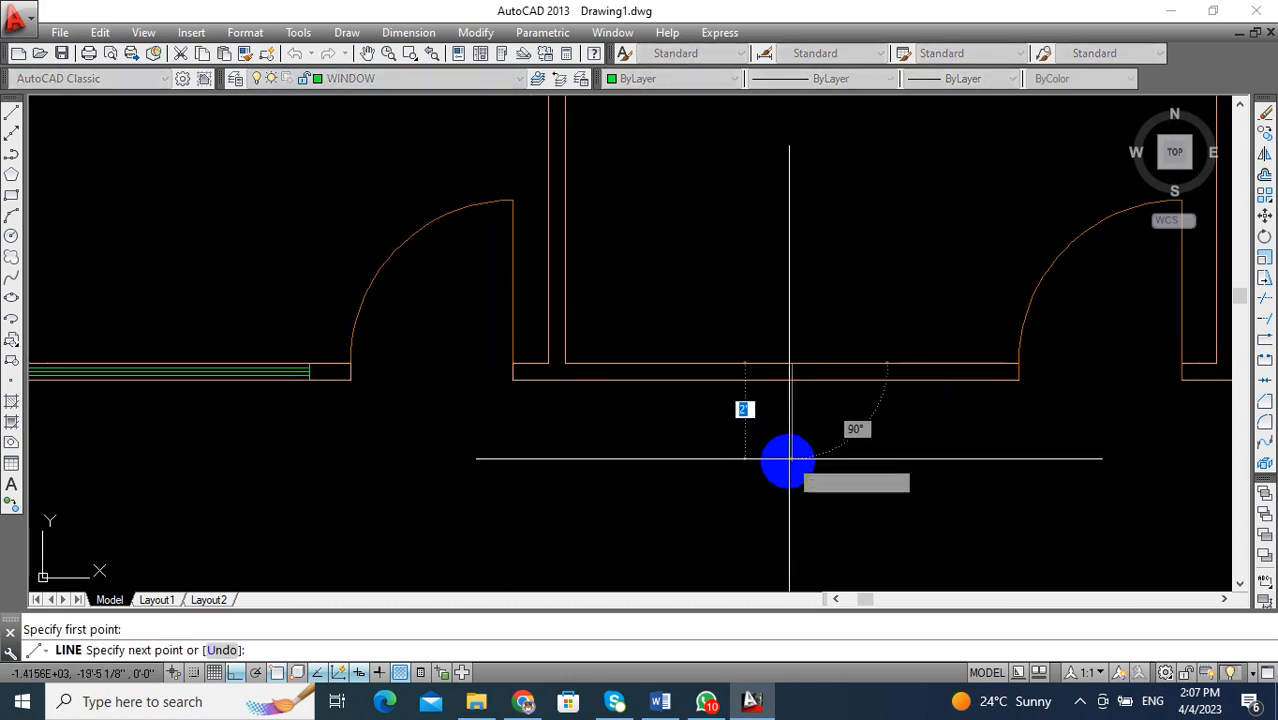
click(787, 463)
middle_drag(862, 457, 790, 411)
key(Escape)
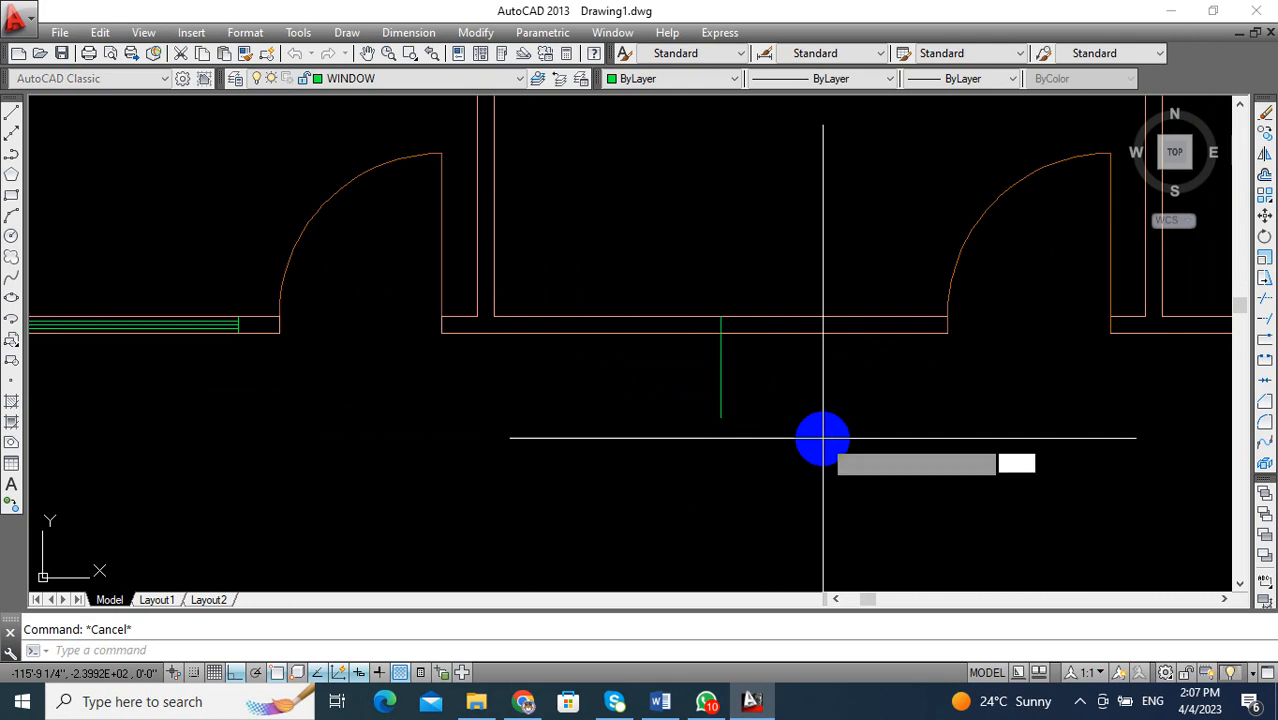
Offset the window's centre line 4' to both sides and erase the original line.
text(o)
key(Return)
text(4')
key(Return)
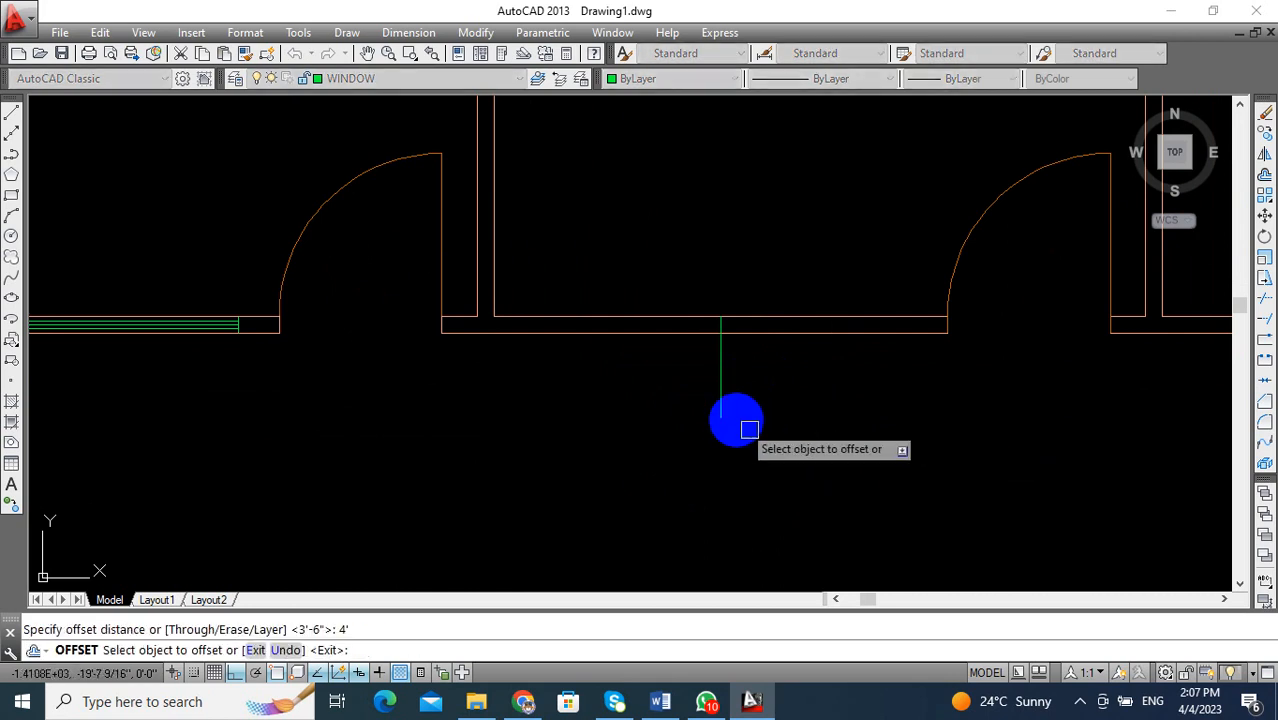
click(724, 377)
click(711, 381)
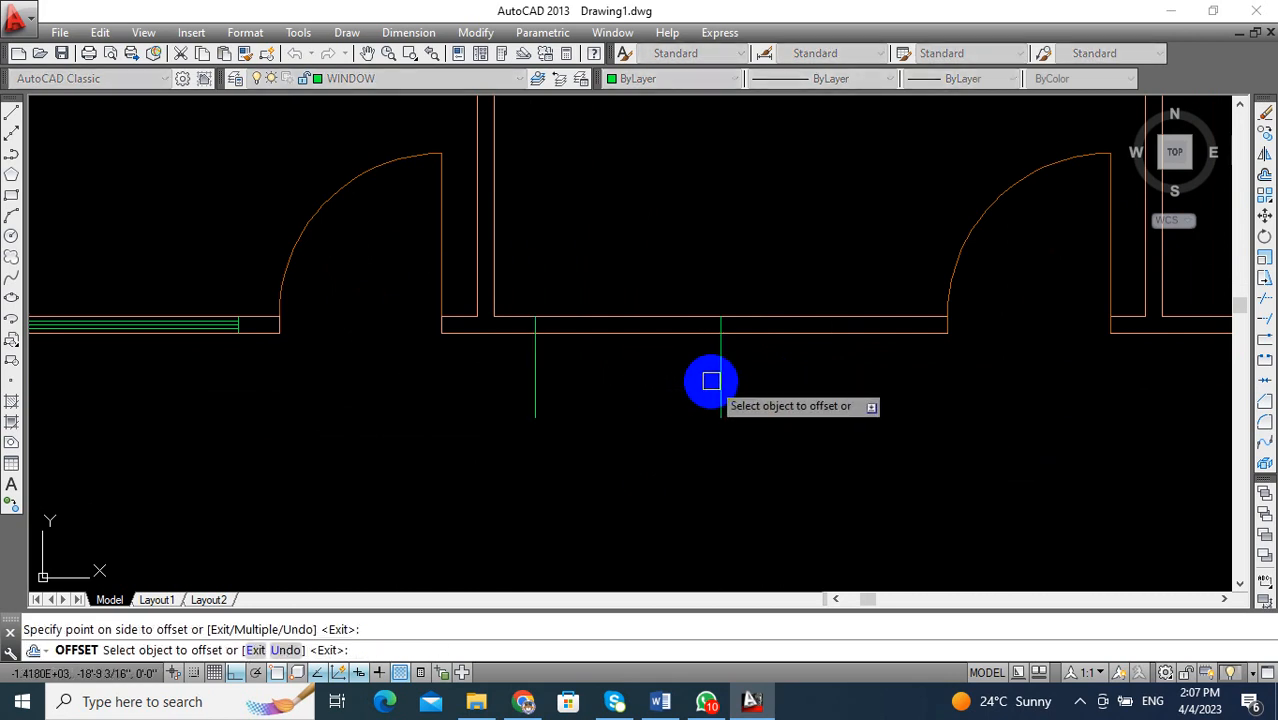
click(730, 382)
click(800, 390)
key(Escape)
click(790, 371)
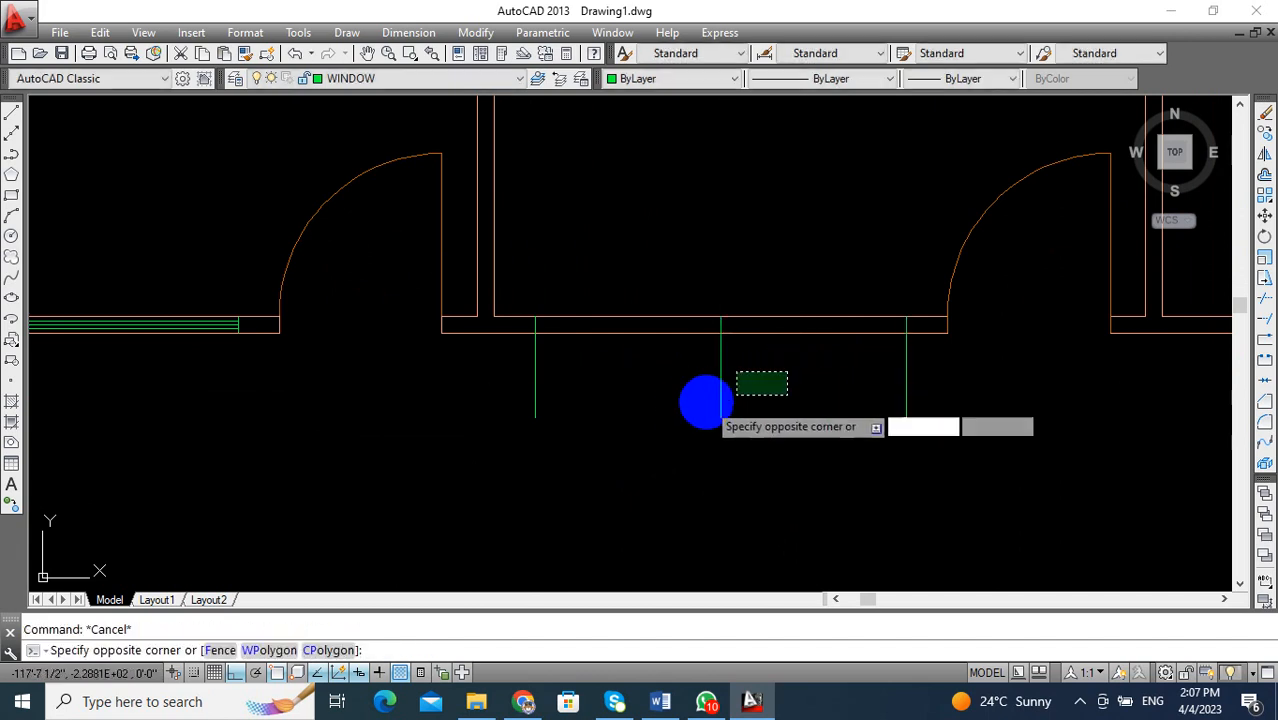
click(680, 415)
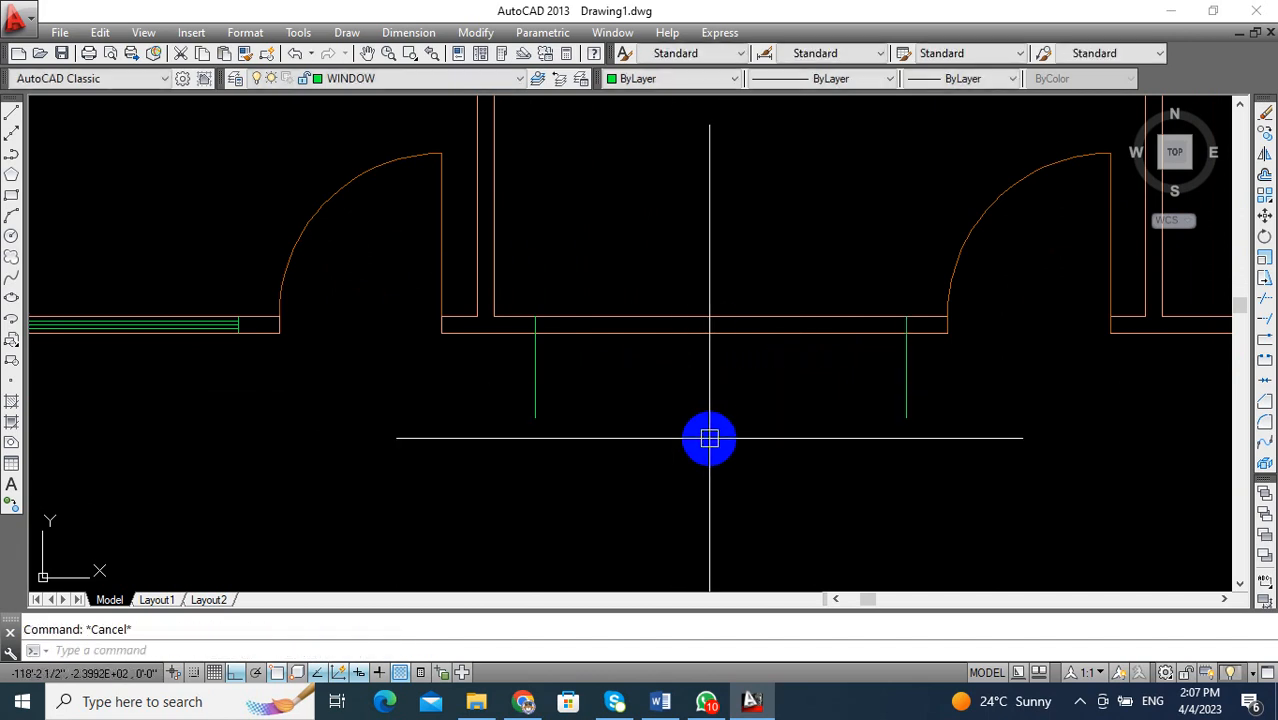
Trim the parts of the two window end lines that project below the bottom wall.
text(tr)
key(Return)
key(Return)
click(1004, 371)
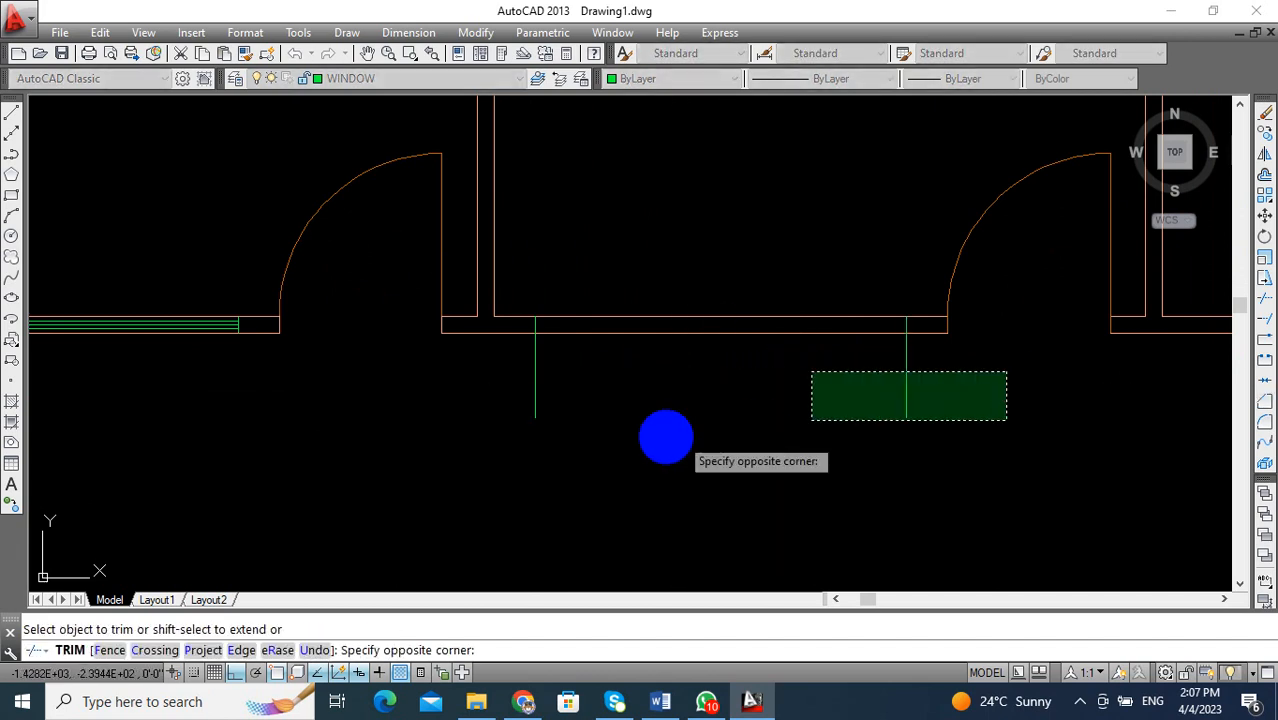
click(535, 445)
key(Escape)
Draw a line between the two window end lines inside the middle room's bottom wall.
scroll(600, 440, down, 3)
middle_drag(665, 434, 608, 414)
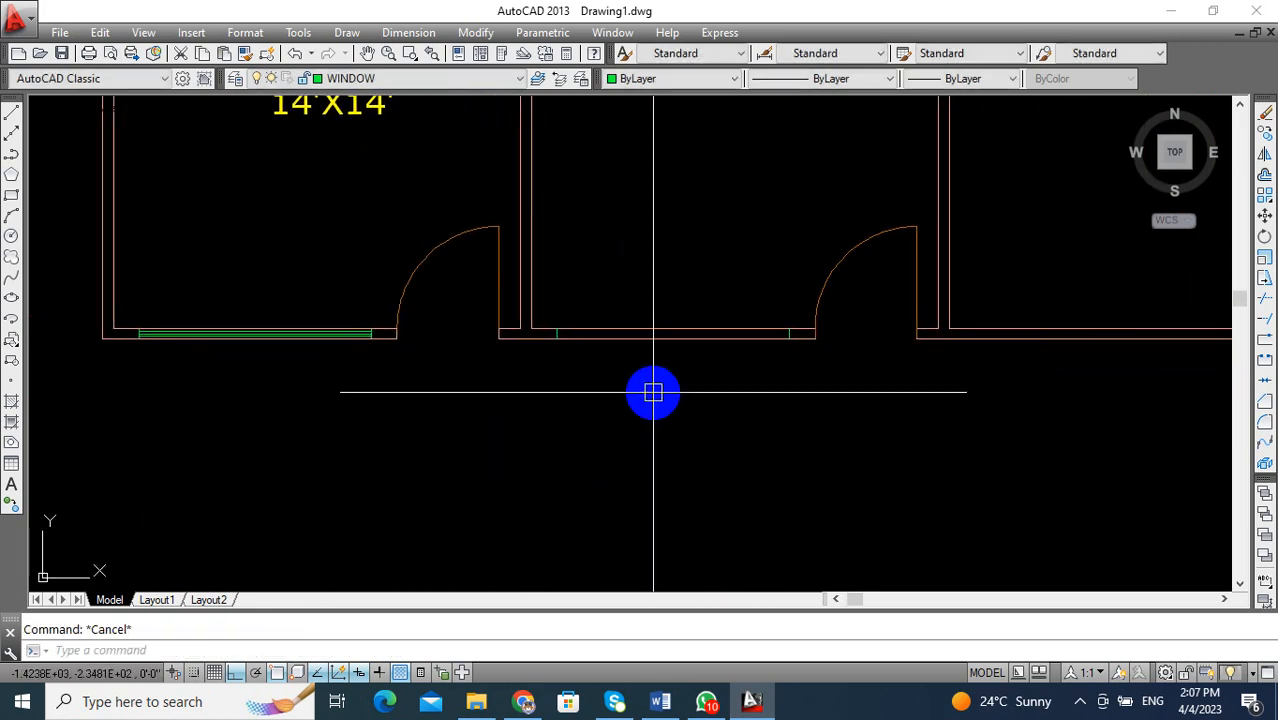
scroll(557, 408, up, 2)
text(l)
key(Return)
scroll(479, 379, up, 5)
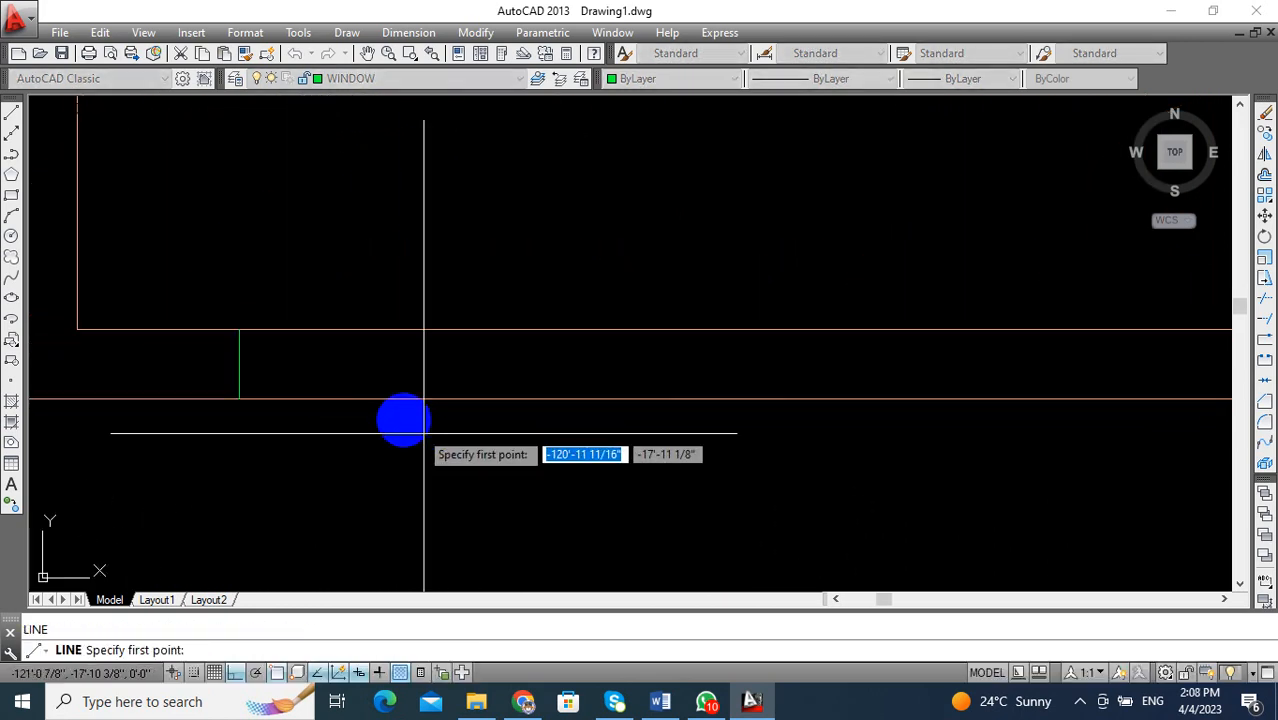
Draw the window's centre line between the two jamb lines in the middle bedroom's lower wall.
click(241, 369)
scroll(241, 369, down, 2)
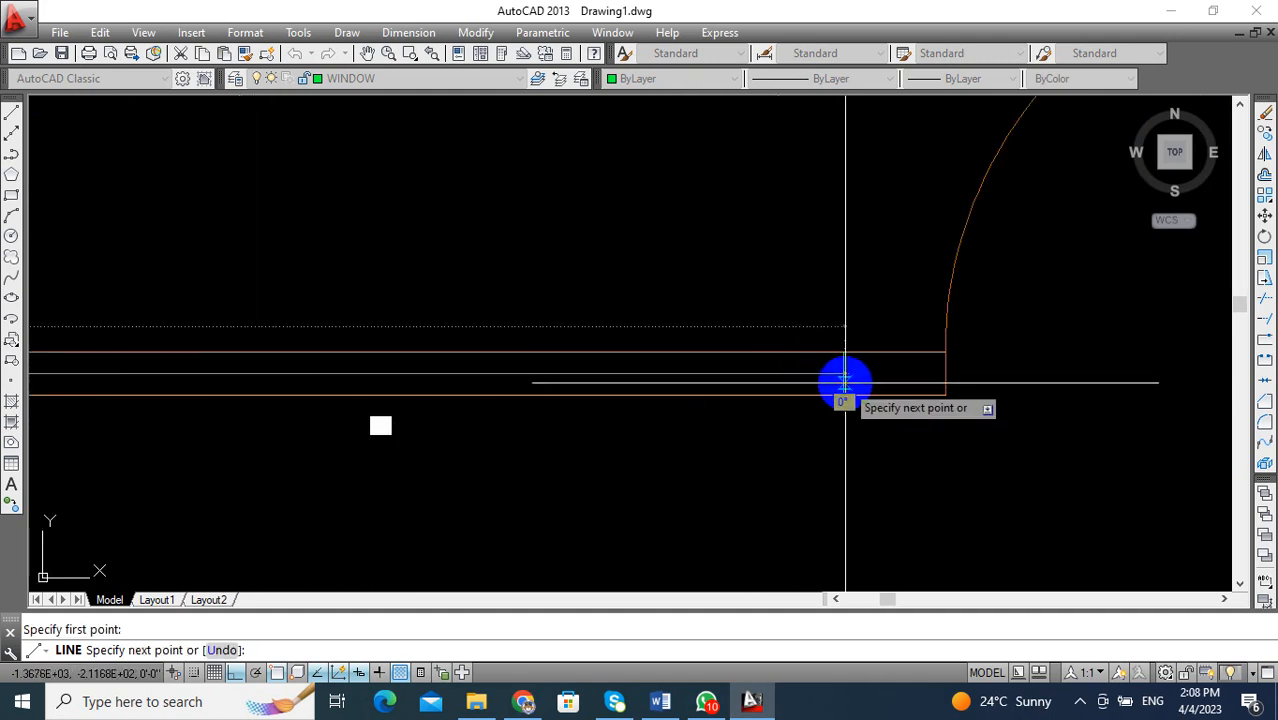
click(844, 375)
key(Return)
middle_drag(727, 466, 807, 465)
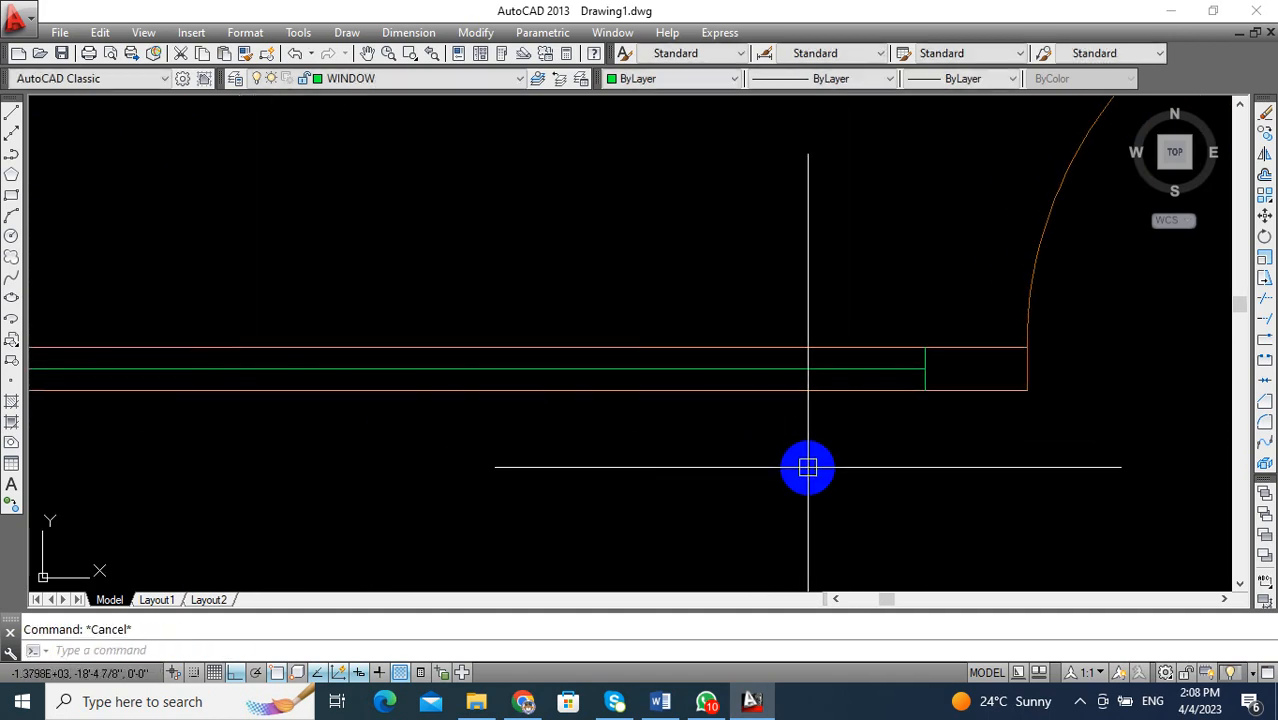
key(Escape)
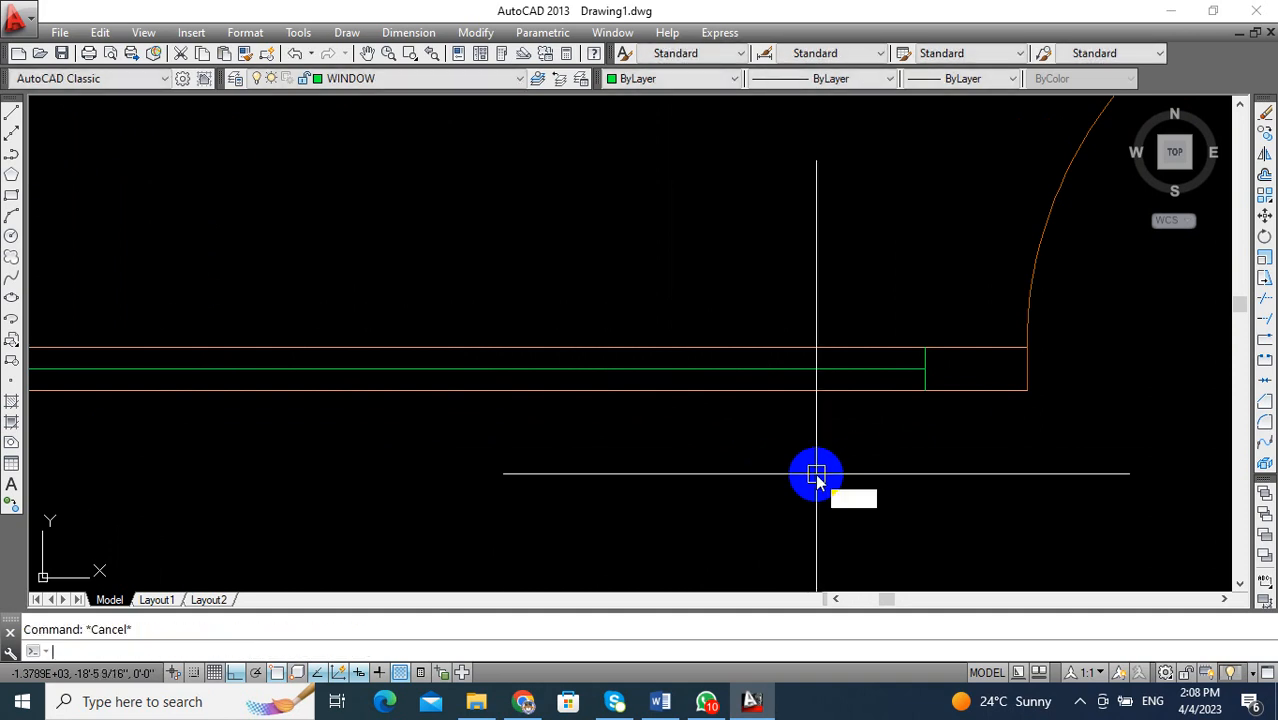
Offset the middle bedroom's window centre line by 1 inch toward the room side.
key(Return)
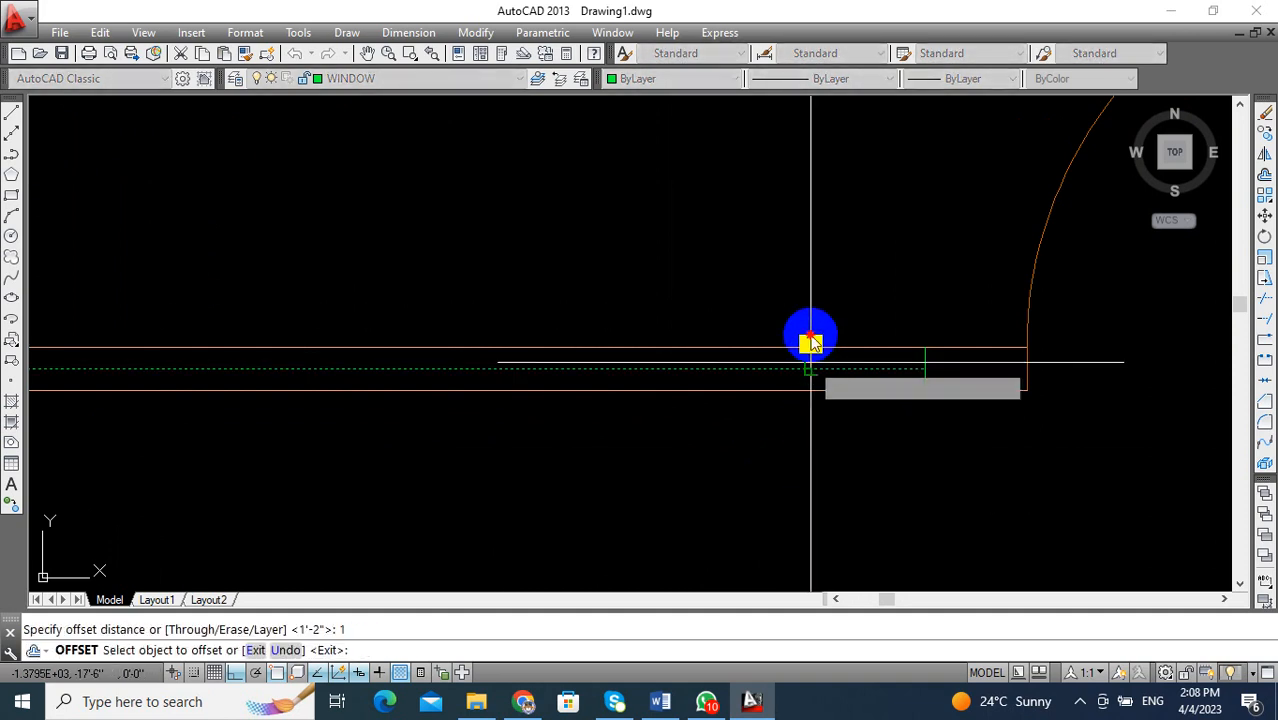
click(812, 369)
click(814, 350)
scroll(822, 380, up, 2)
scroll(822, 366, down, 3)
key(Escape)
scroll(820, 420, down, 6)
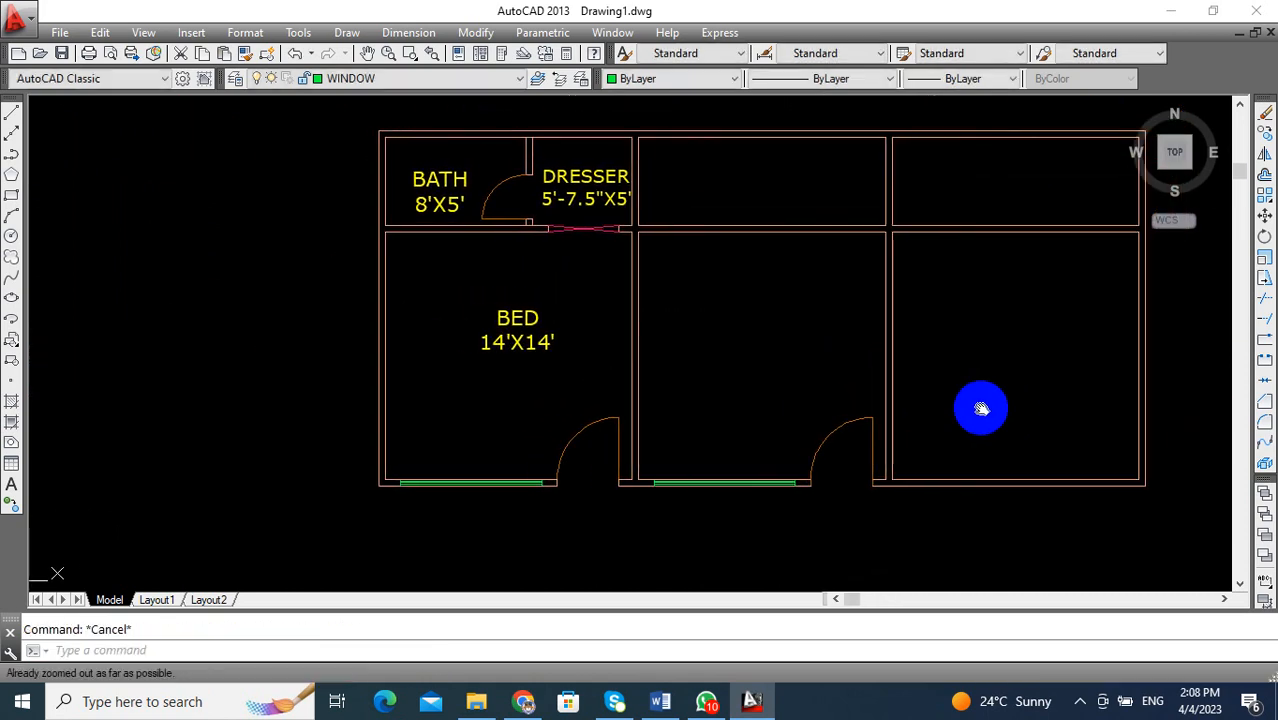
middle_drag(981, 408, 930, 396)
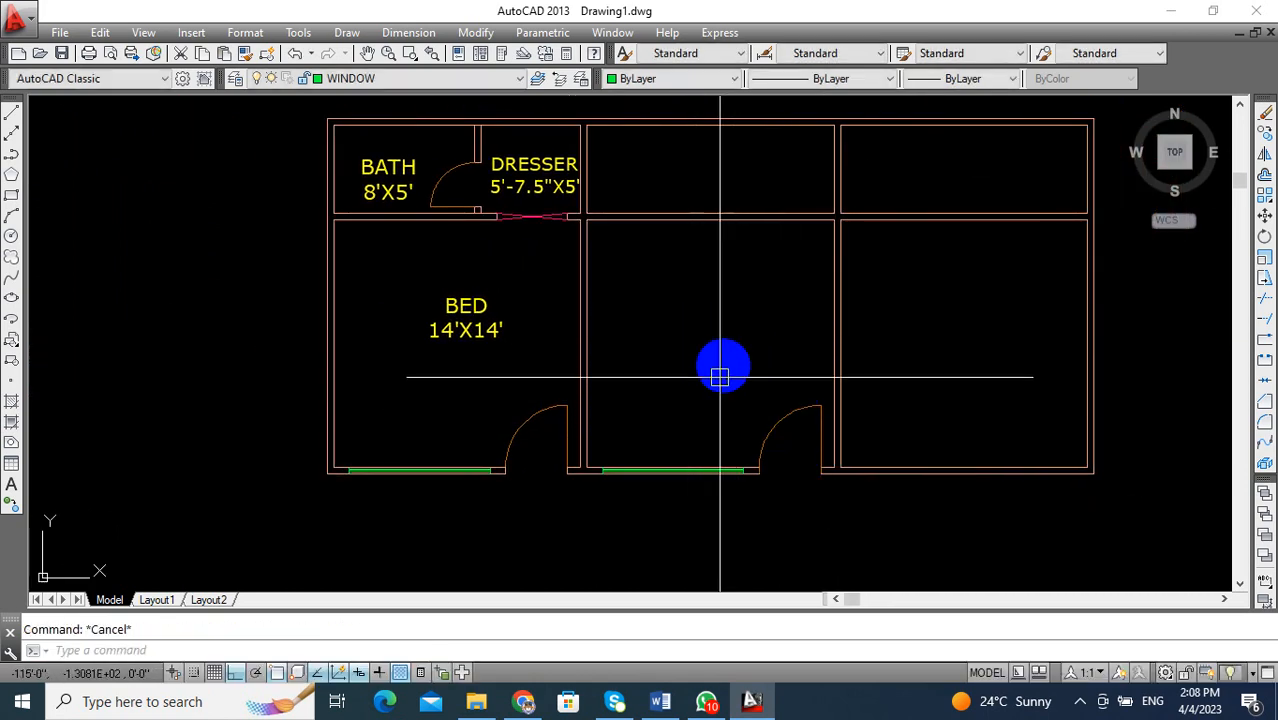
Offset the left wall line of the upper middle room 8' into the room for a bath partition.
middle_drag(806, 192, 799, 234)
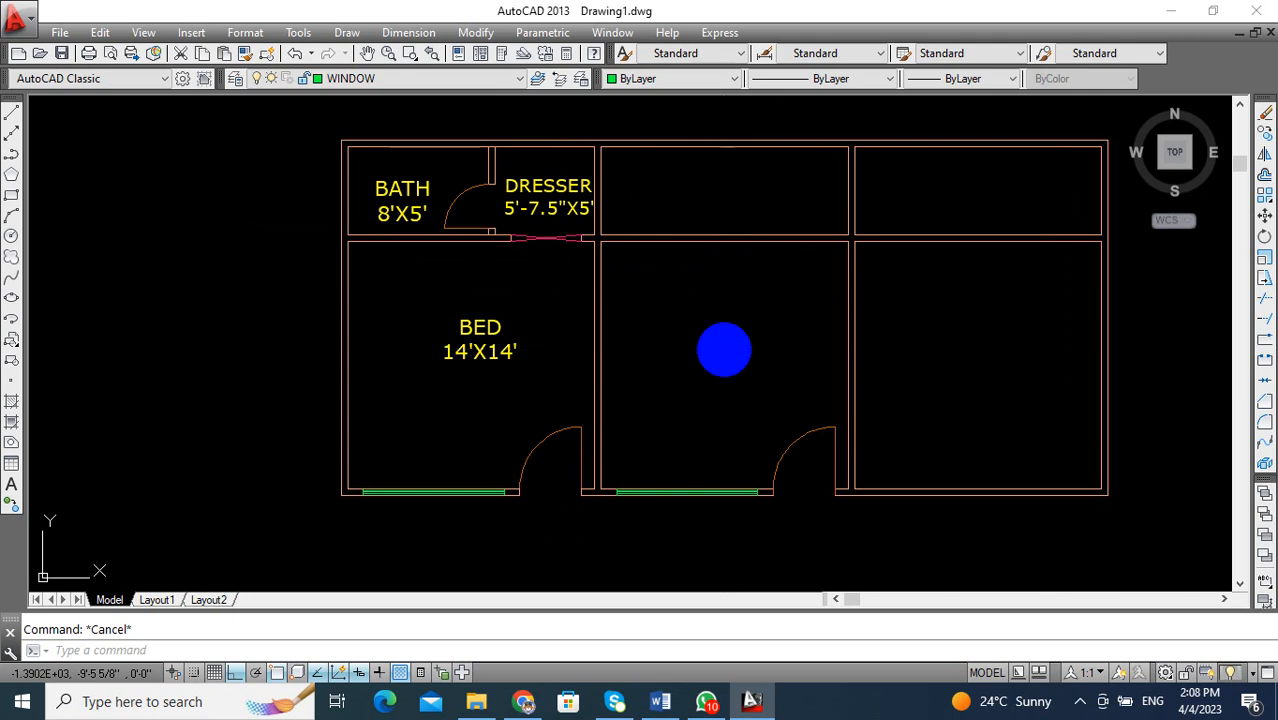
text(o)
key(Return)
text(8')
key(Return)
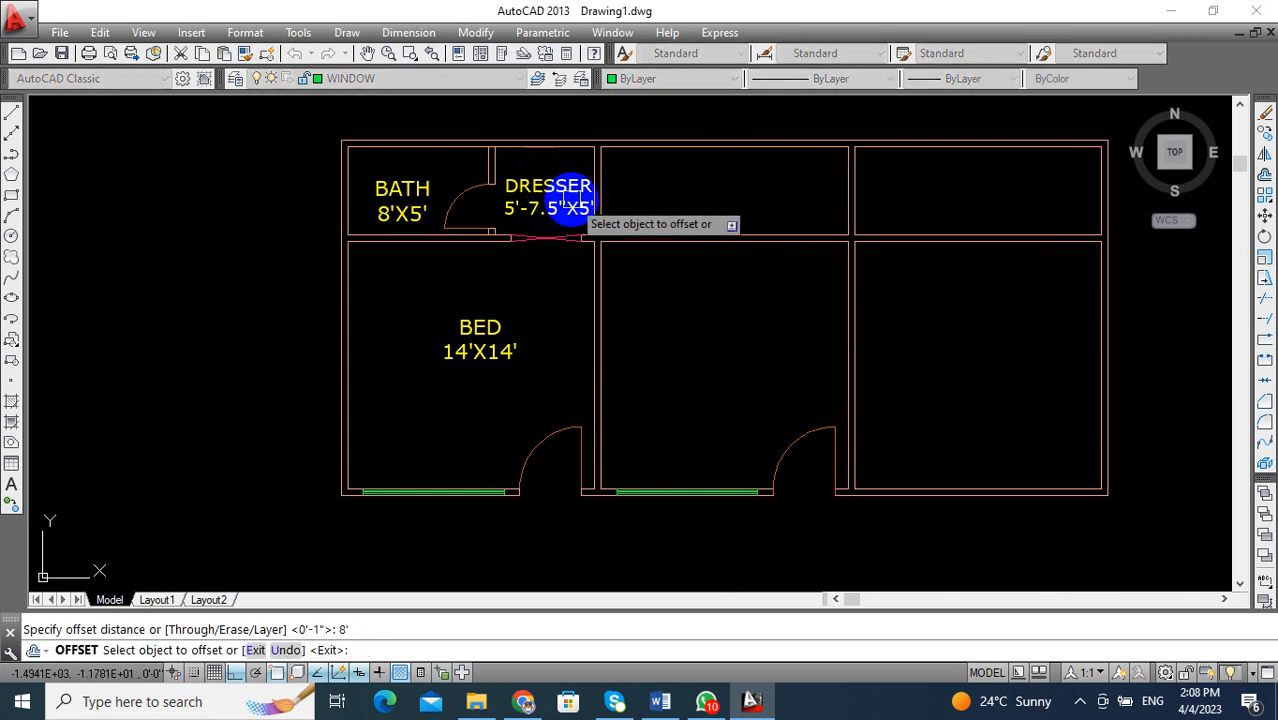
click(587, 205)
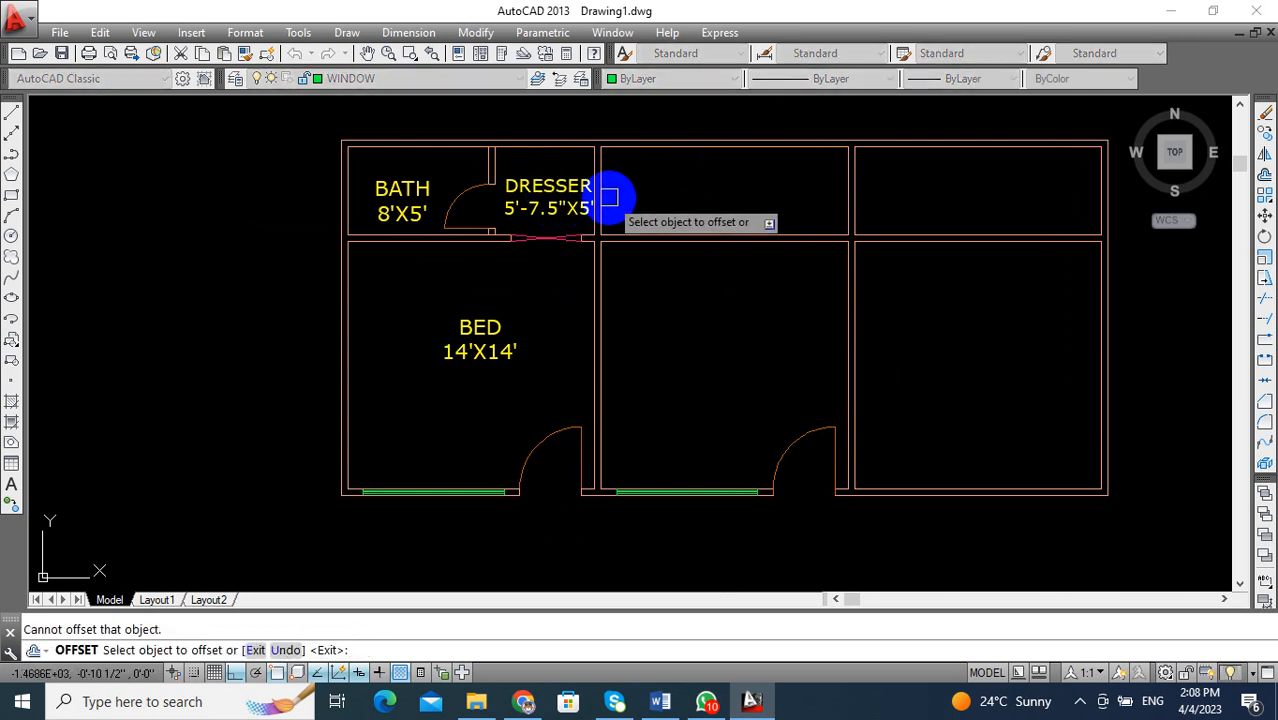
click(601, 188)
click(762, 228)
key(Escape)
middle_drag(762, 228, 693, 257)
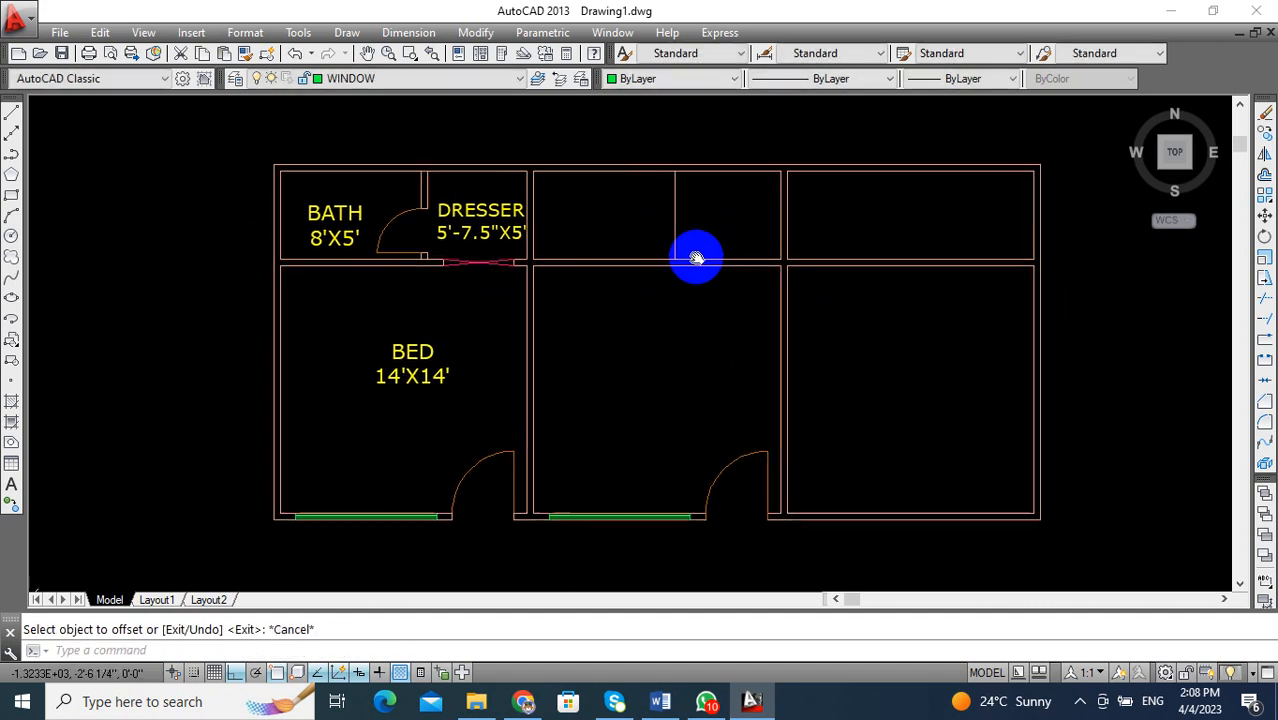
Offset the new partition line 4.5 inches to the right to give the partition its thickness.
key(Return)
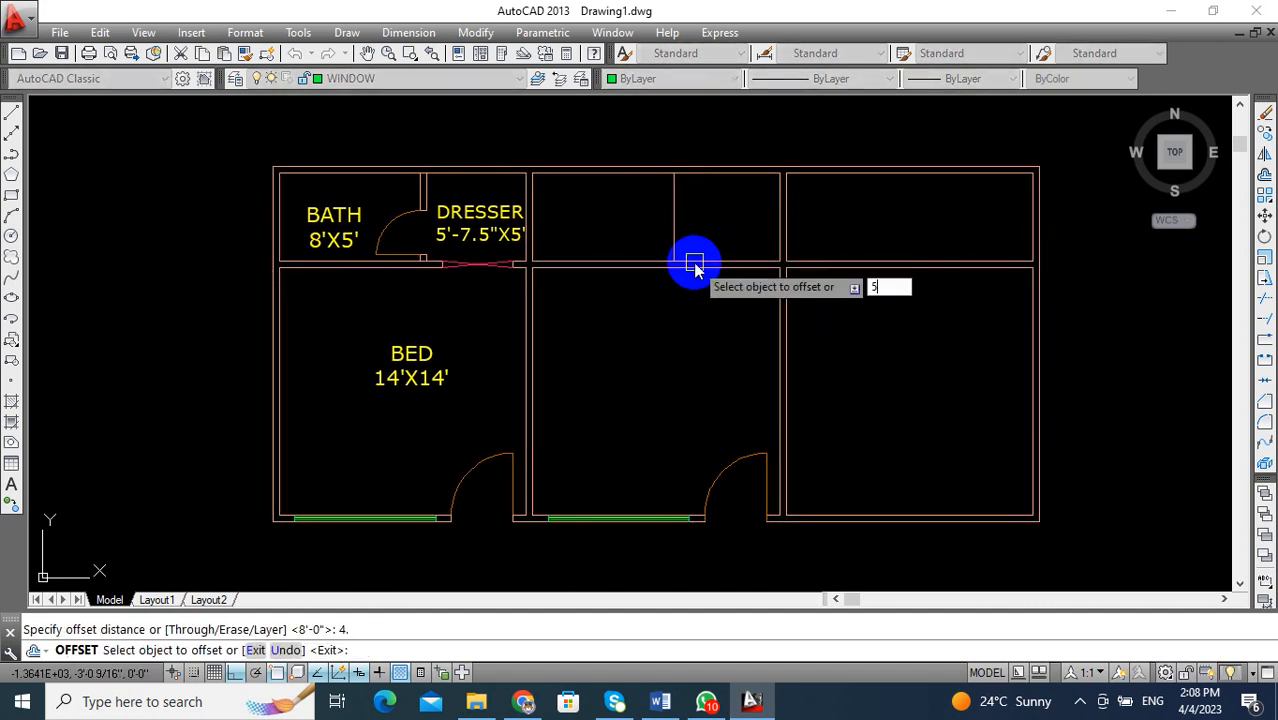
key(Escape)
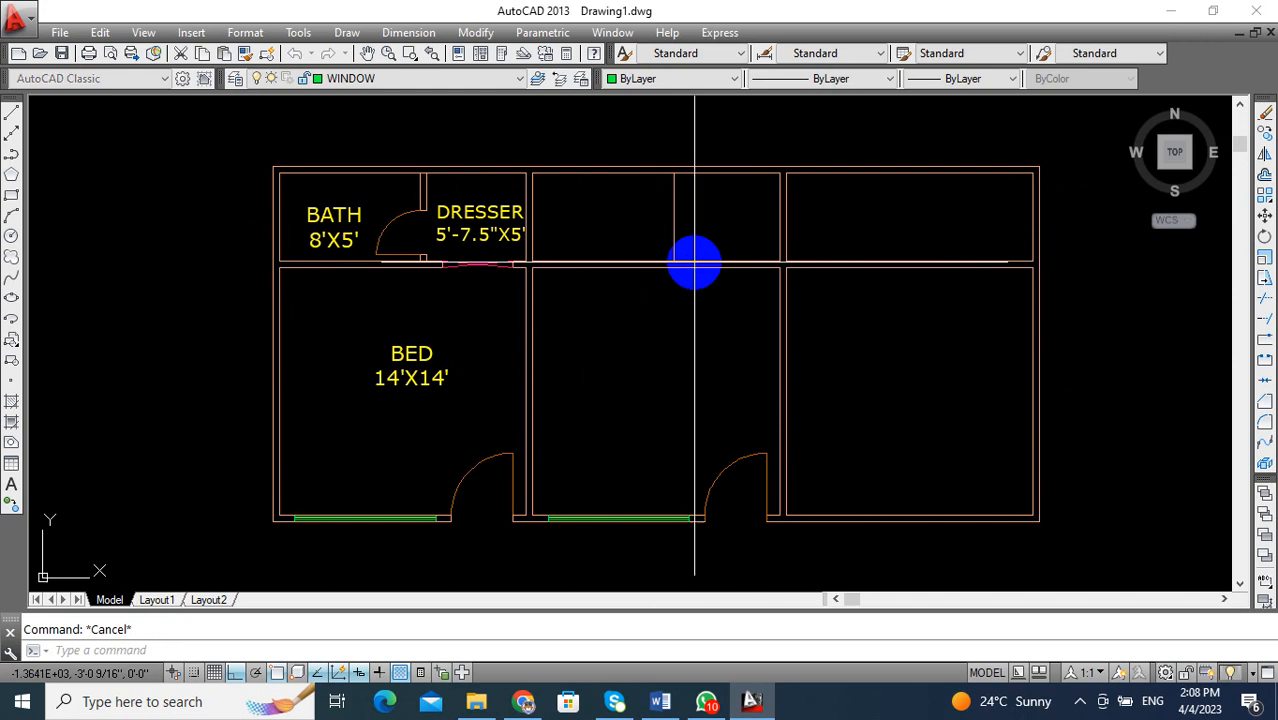
key(Return)
text(4.5)
key(Return)
click(680, 215)
click(705, 240)
key(Escape)
Draw a short line up from the partition's lower left end, continuing horizontally across and past the partition as the first door jamb.
scroll(682, 265, up, 4)
middle_drag(715, 345, 713, 348)
text(l)
key(Return)
scroll(687, 277, up, 2)
middle_drag(687, 277, 645, 548)
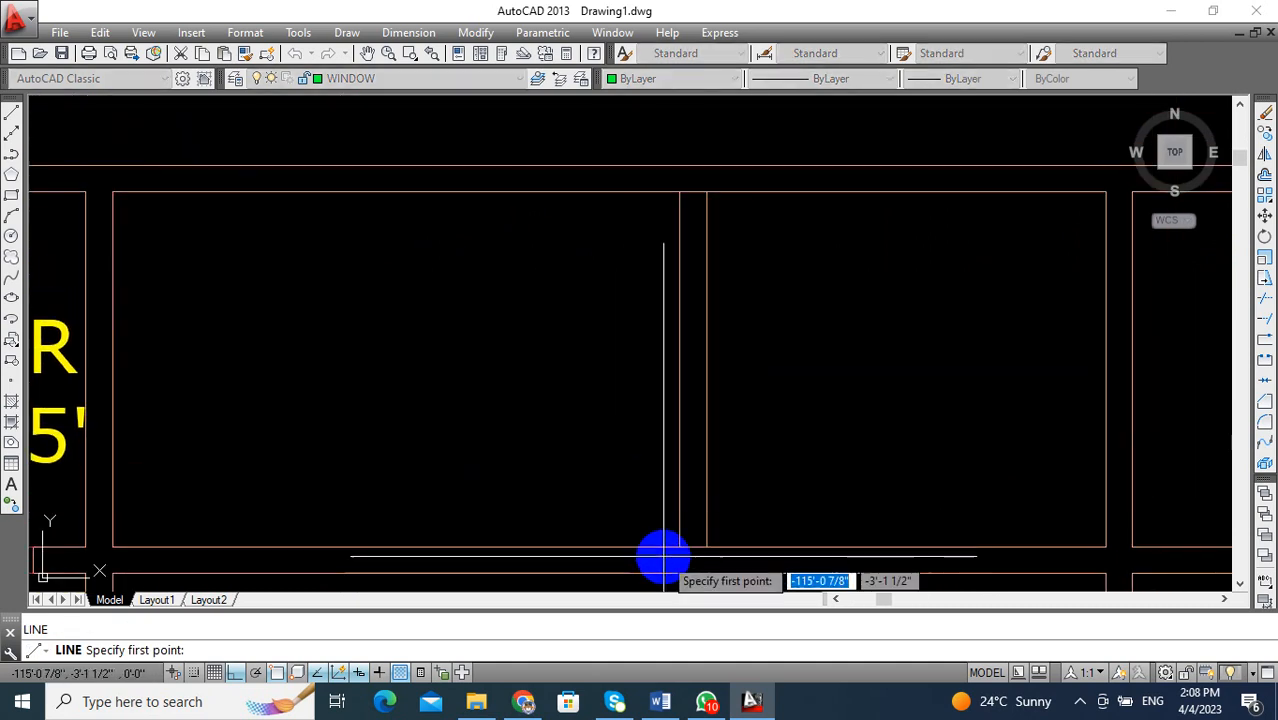
click(680, 545)
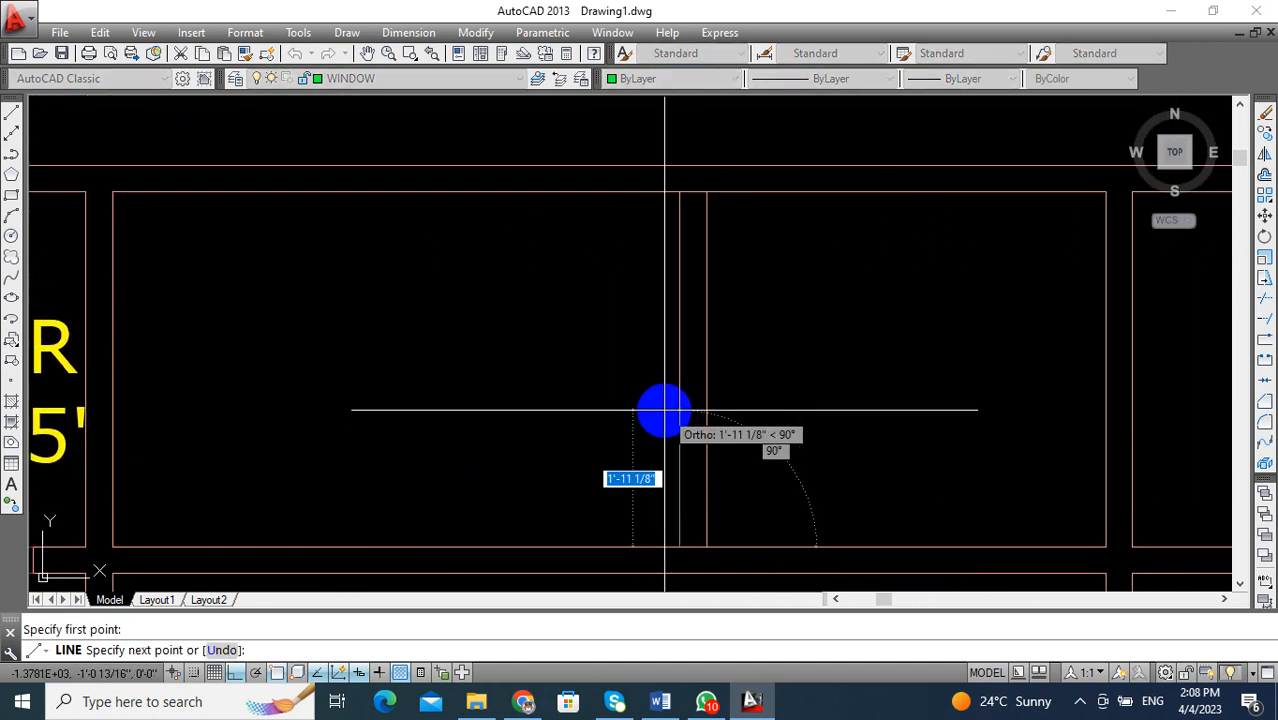
click(814, 445)
key(Return)
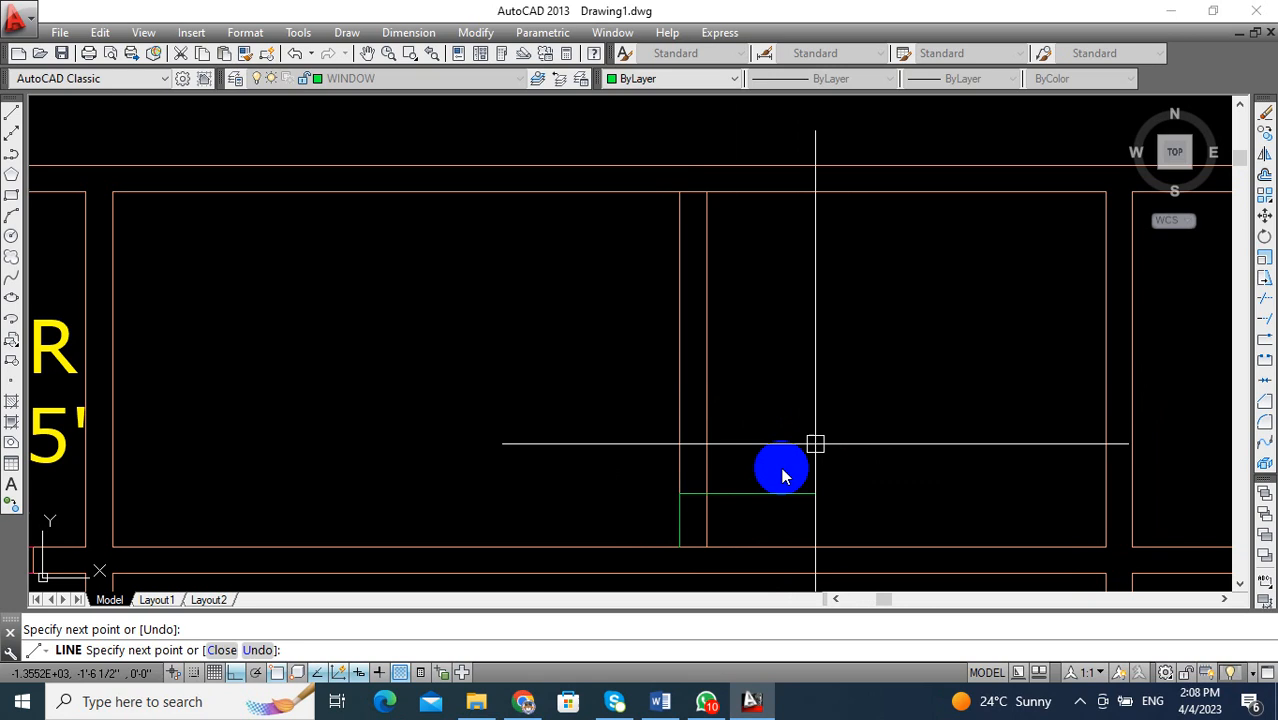
scroll(762, 500, down, 2)
middle_drag(762, 500, 776, 408)
key(Escape)
Offset the horizontal jamb line 2.5' upward to mark the other side of the door opening.
scroll(720, 430, up, 4)
scroll(656, 452, down, 3)
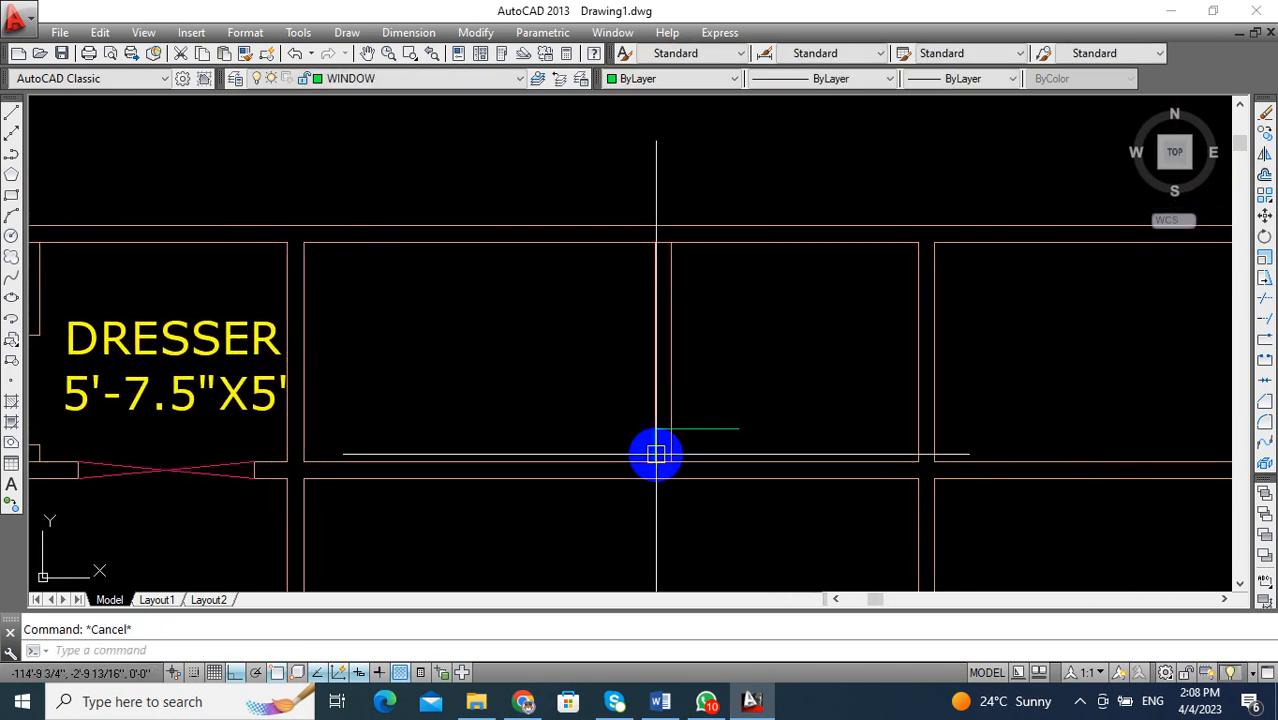
key(Return)
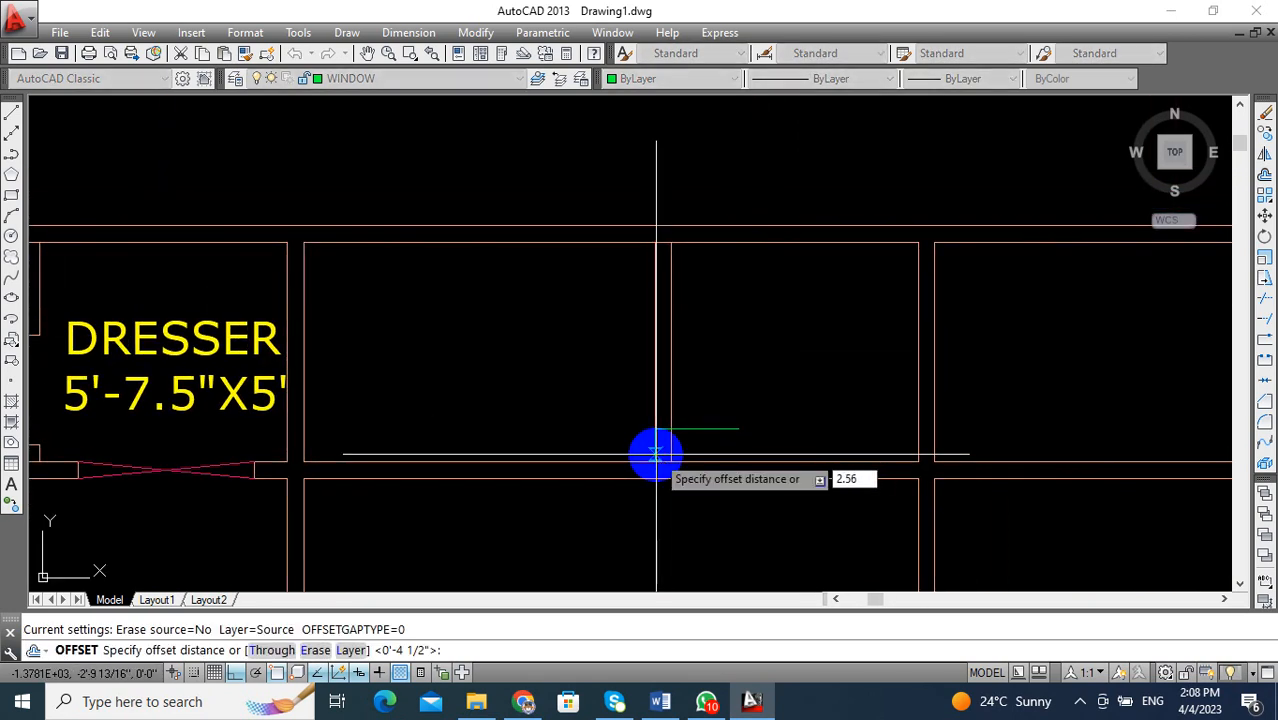
key(Return)
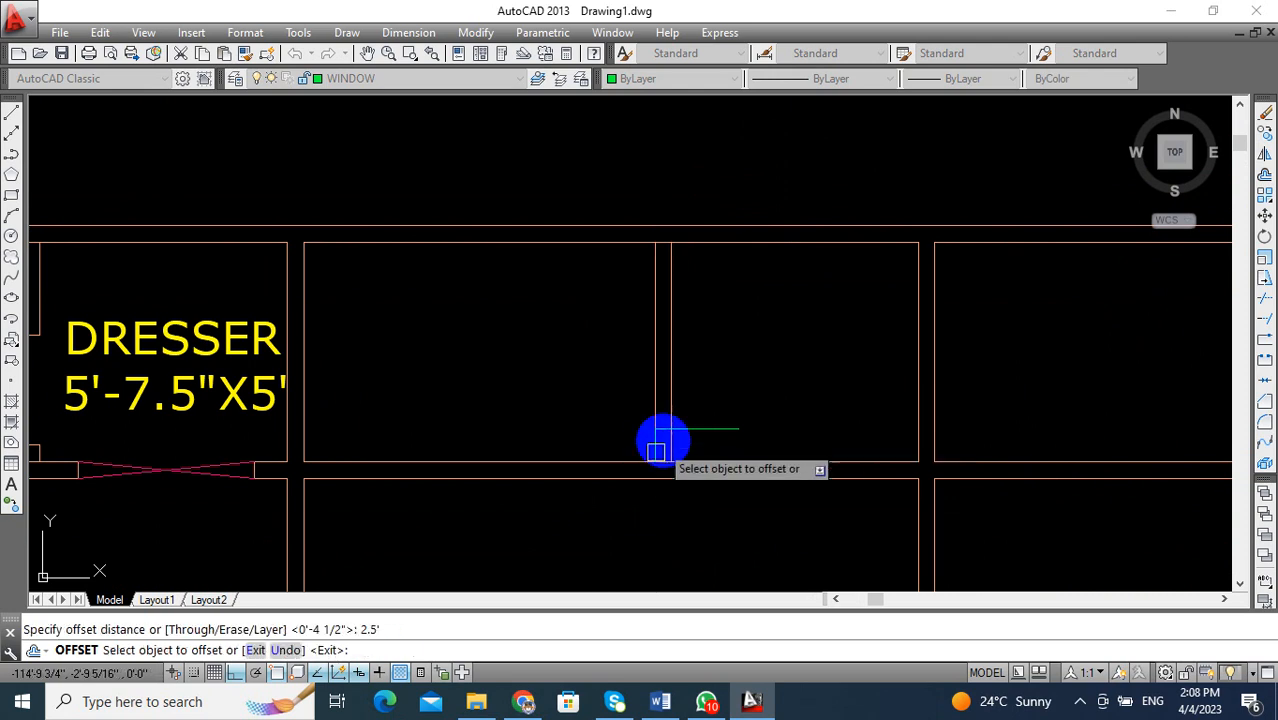
click(705, 431)
click(716, 357)
key(Escape)
middle_drag(717, 363, 762, 348)
Trim the partition lines between the two jamb lines and the jamb ends projecting beyond the partition.
text(T)
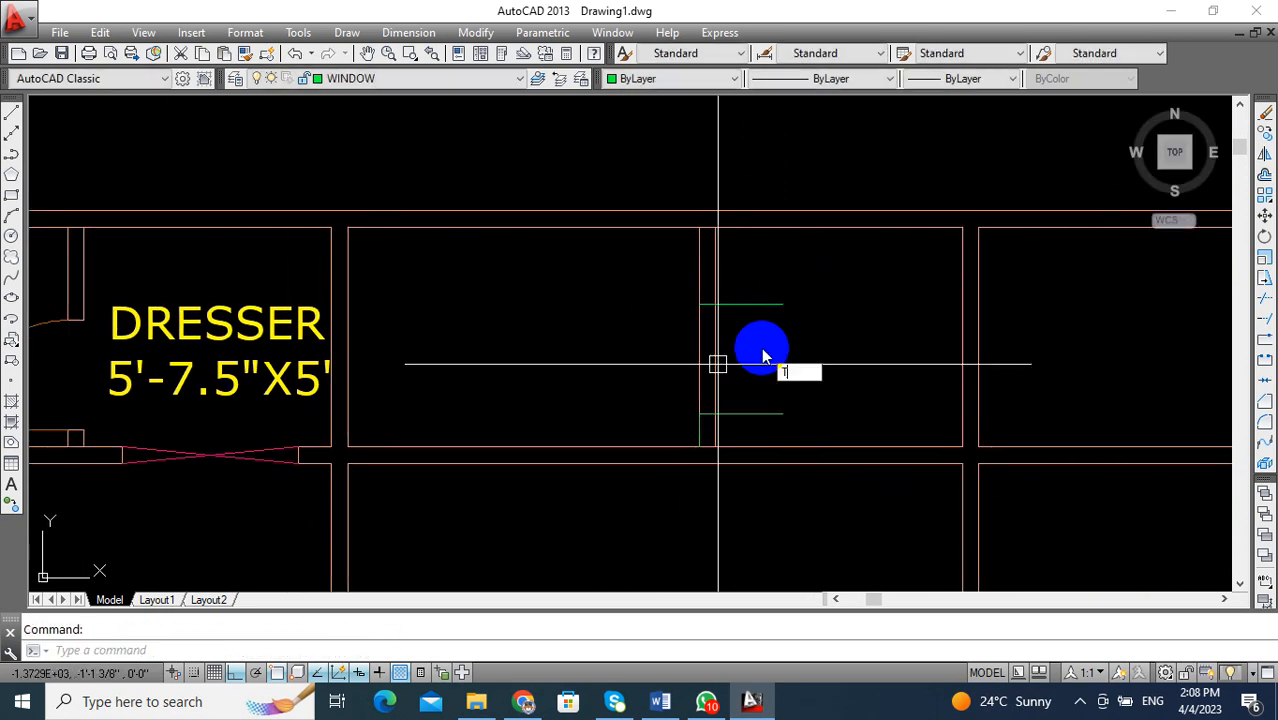
key(Return)
click(773, 331)
click(653, 370)
click(753, 284)
click(748, 435)
scroll(746, 417, down, 2)
key(Escape)
Erase the leftover vertical construction line at the partition's lower left end.
scroll(748, 408, up, 4)
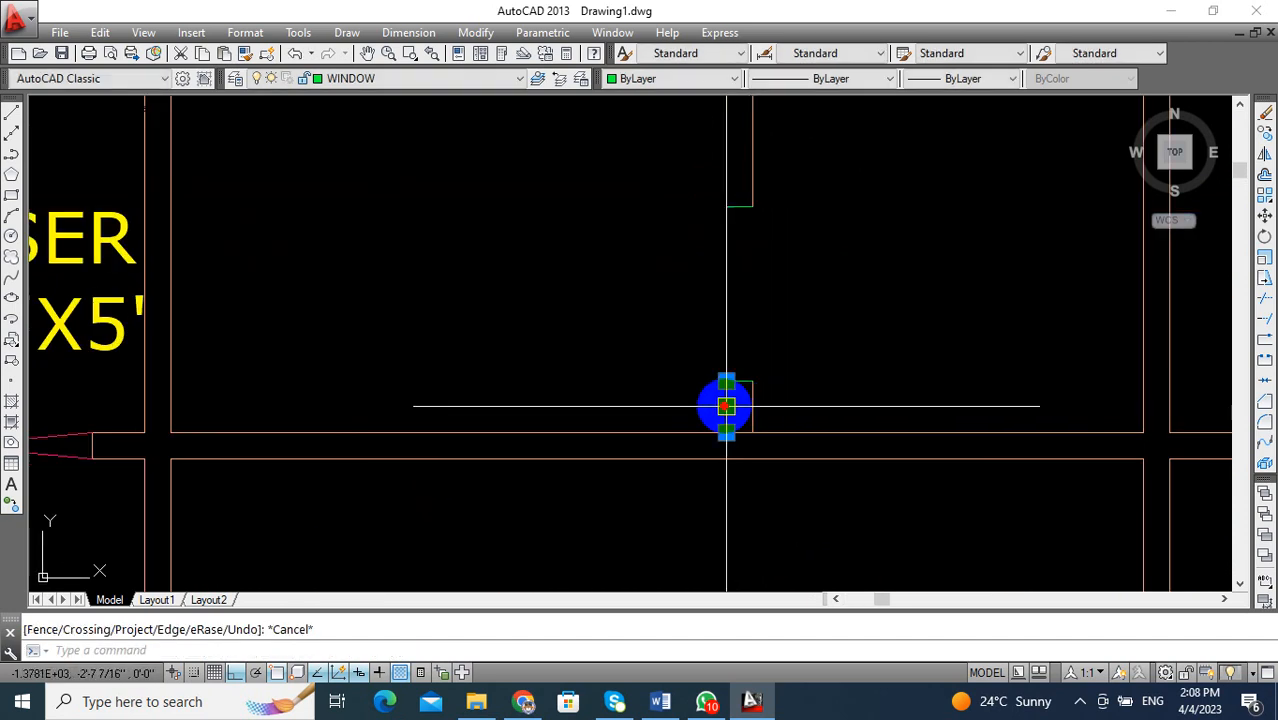
scroll(801, 452, down, 5)
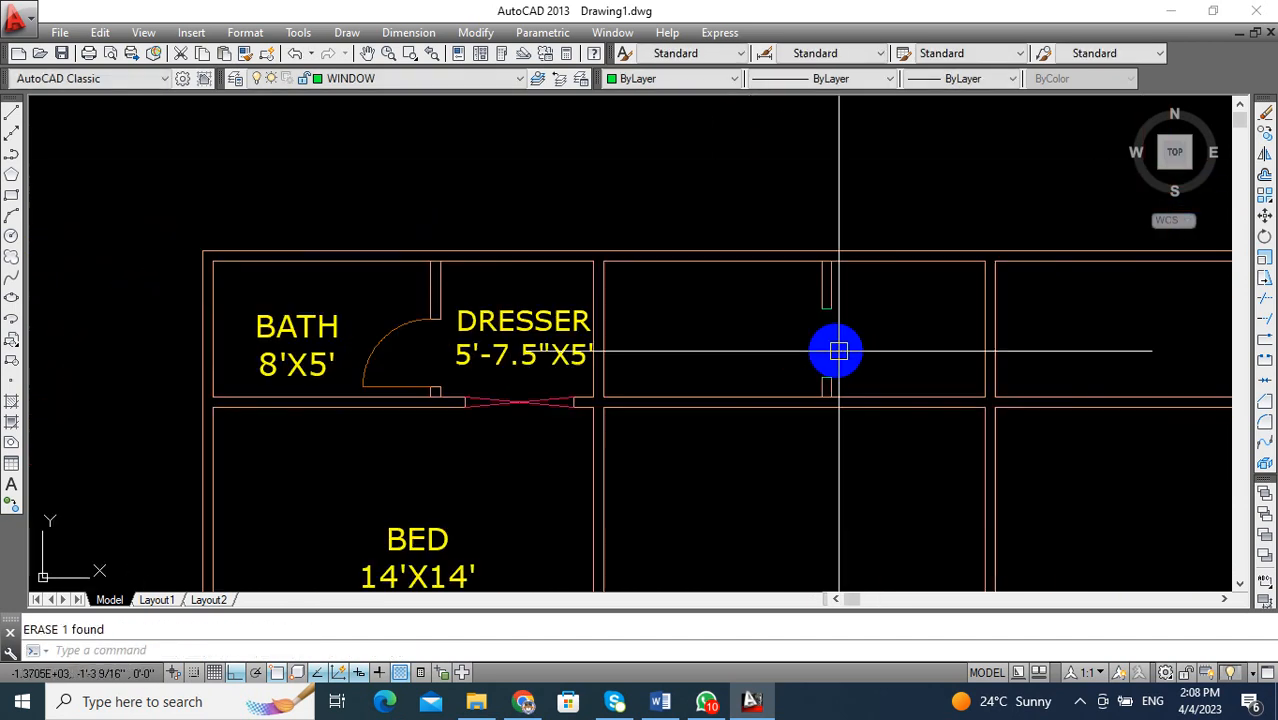
key(Escape)
Draw a line from the upper middle room's lower right corner, running left along the wall and down across it as a jamb.
middle_drag(667, 349, 629, 338)
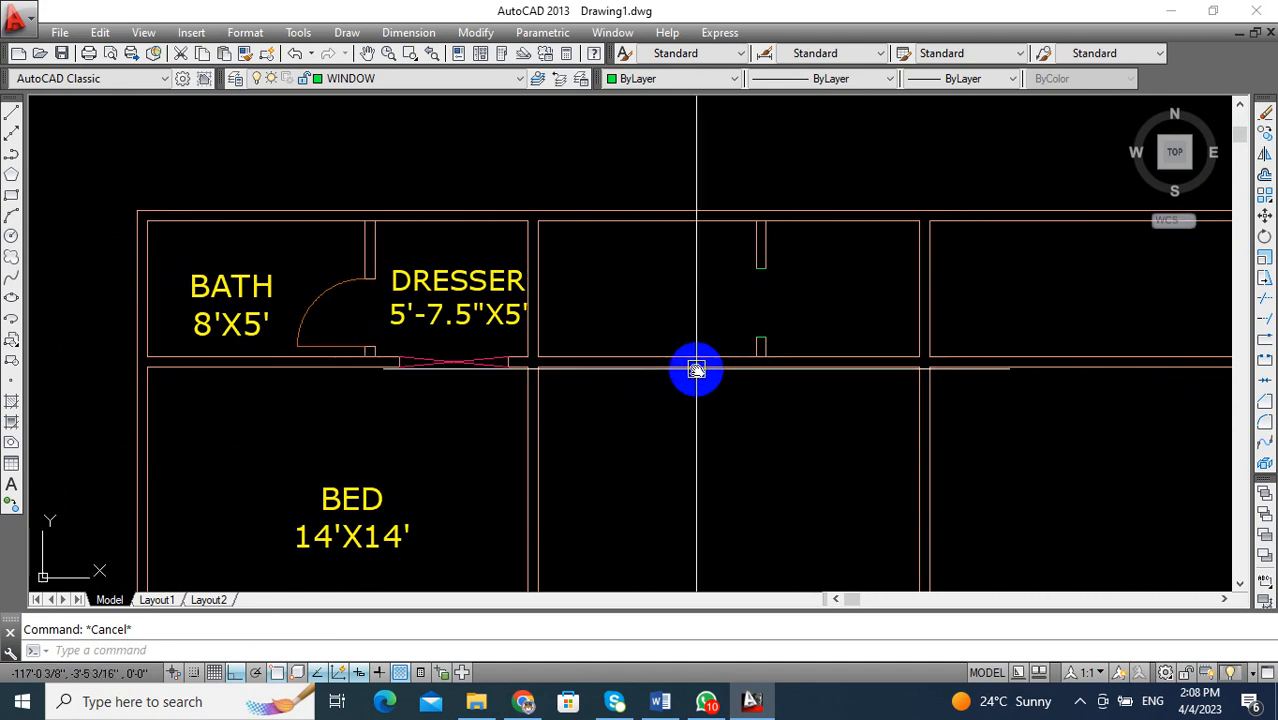
middle_drag(696, 368, 630, 347)
middle_drag(738, 325, 629, 307)
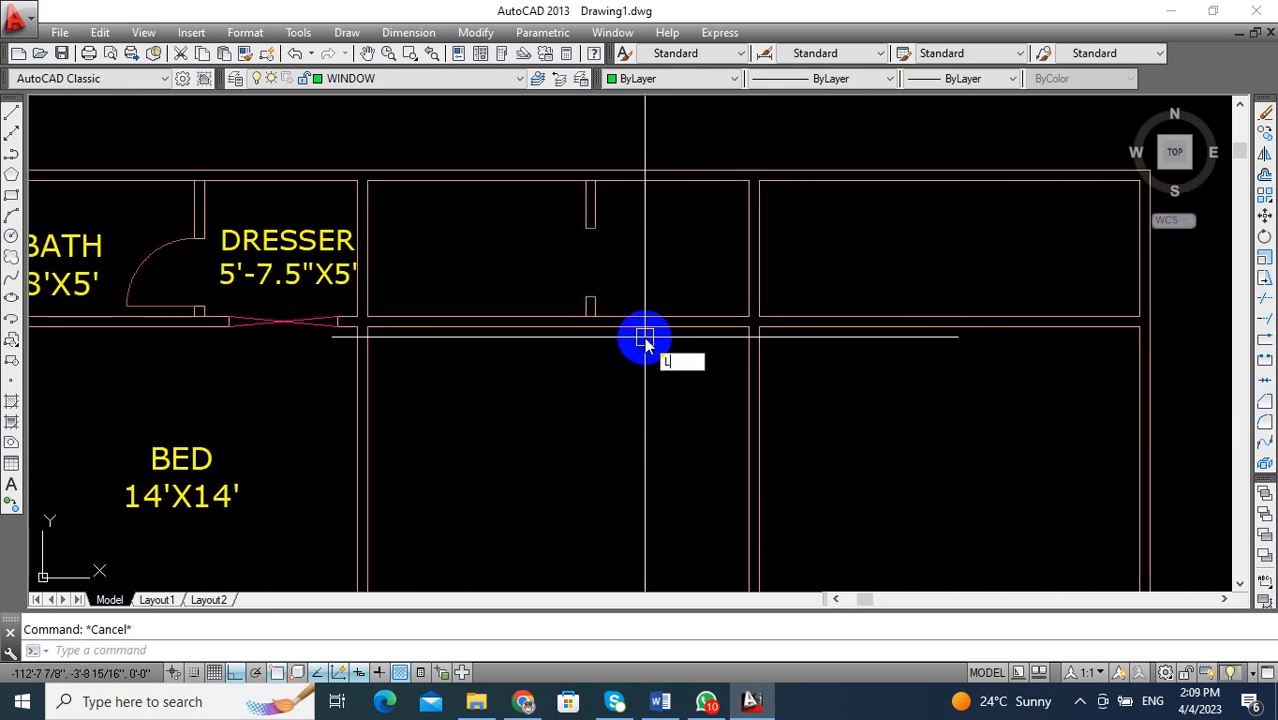
key(Return)
scroll(757, 300, up, 2)
click(760, 310)
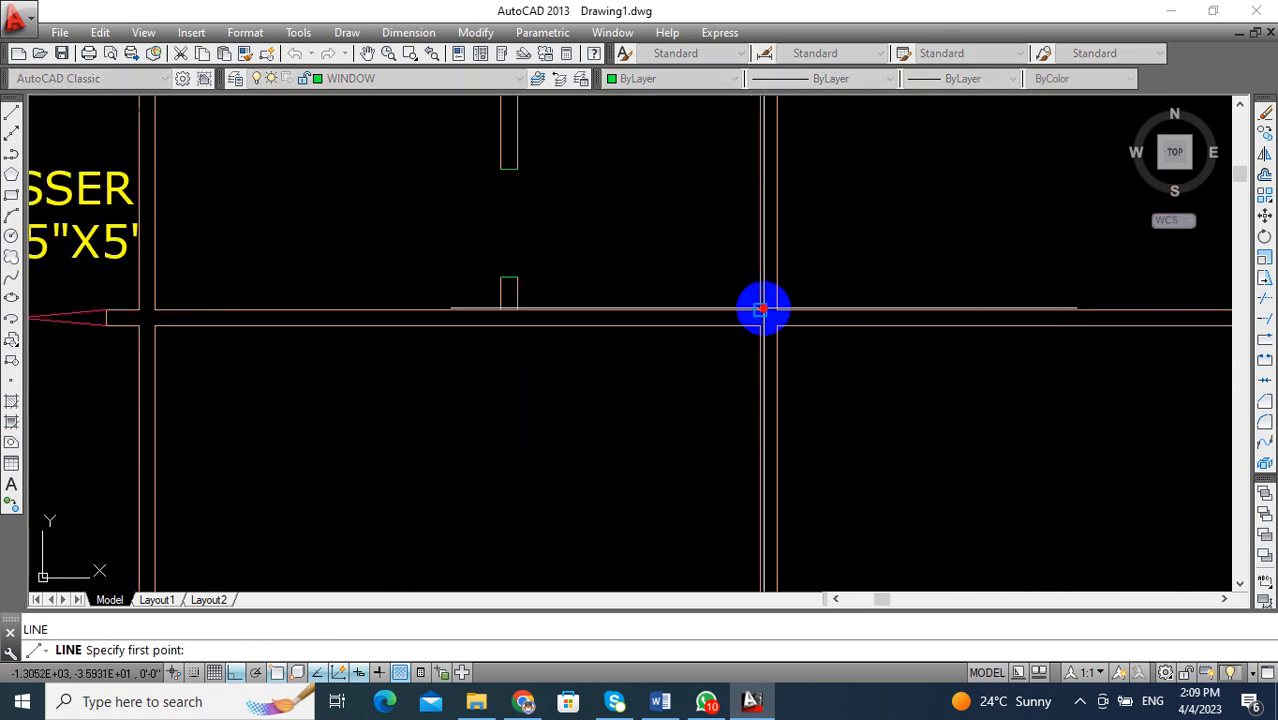
click(667, 402)
key(Escape)
middle_drag(663, 331, 685, 322)
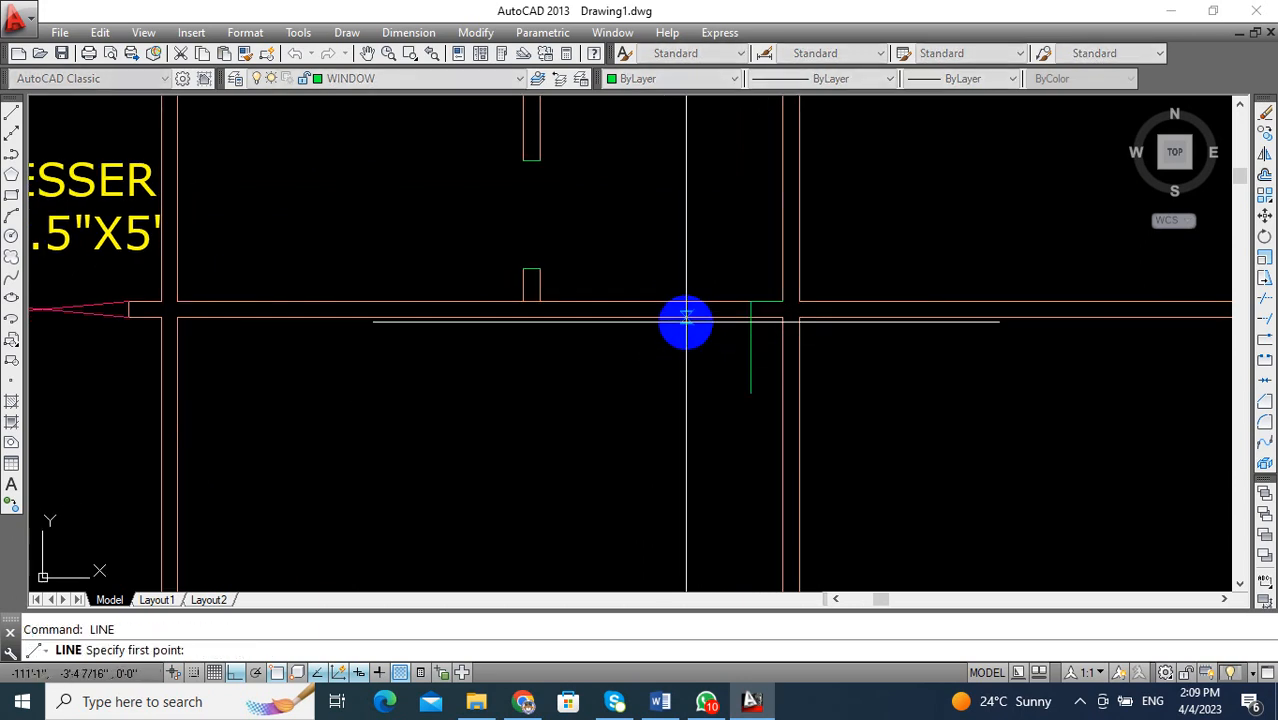
Try to offset the new vertical jamb line by 4'.
key(Escape)
text(O)
key(Return)
text(4)
key(Return)
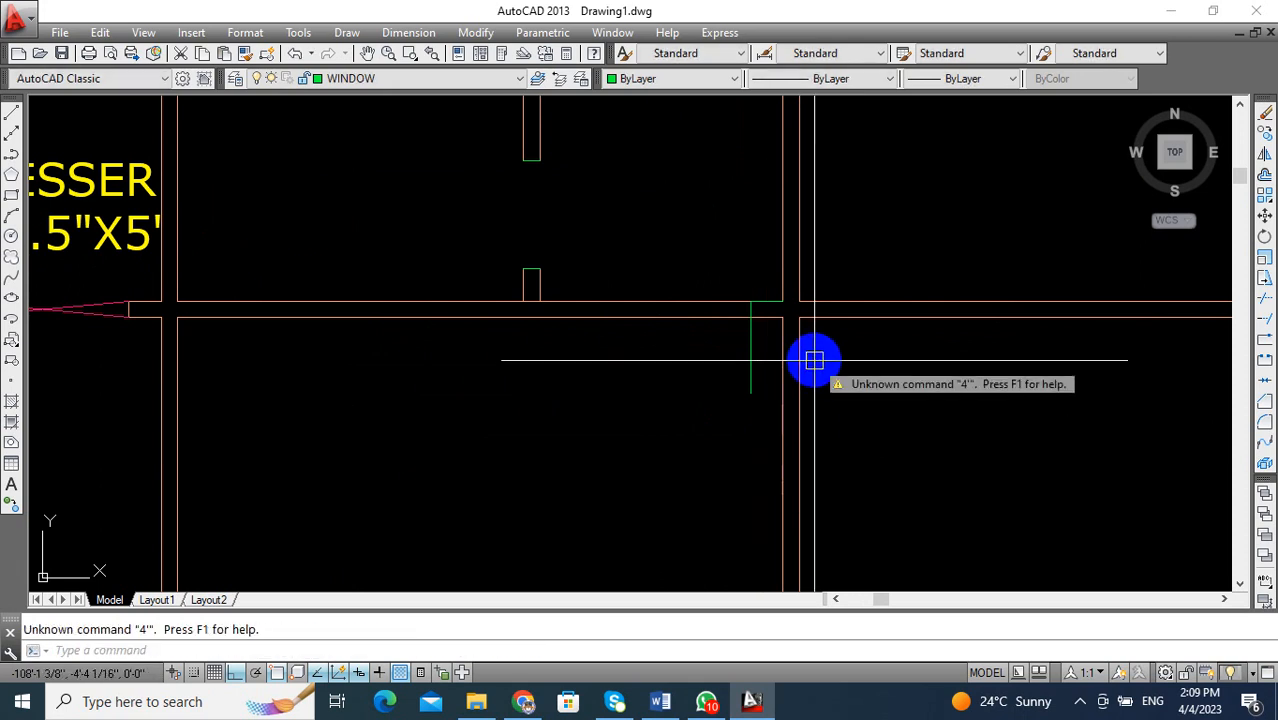
key(Escape)
text(O)
key(Return)
key(Return)
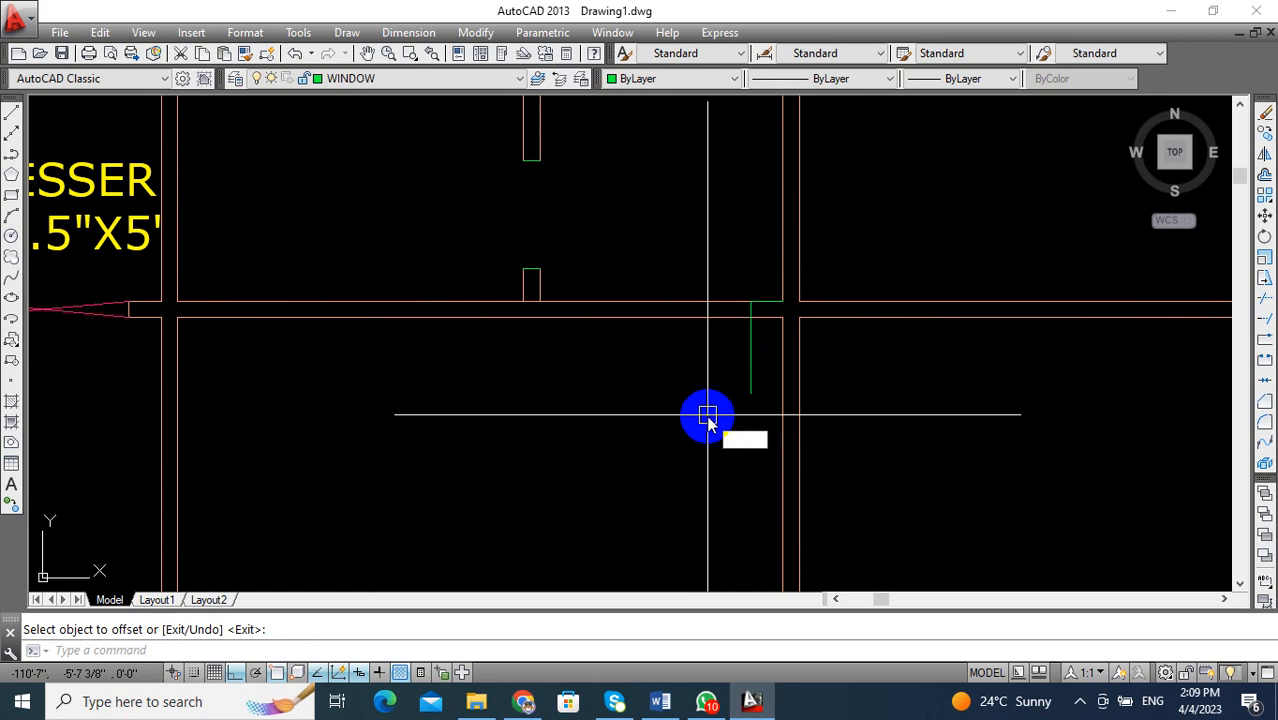
key(Return)
key(Return)
text(4)
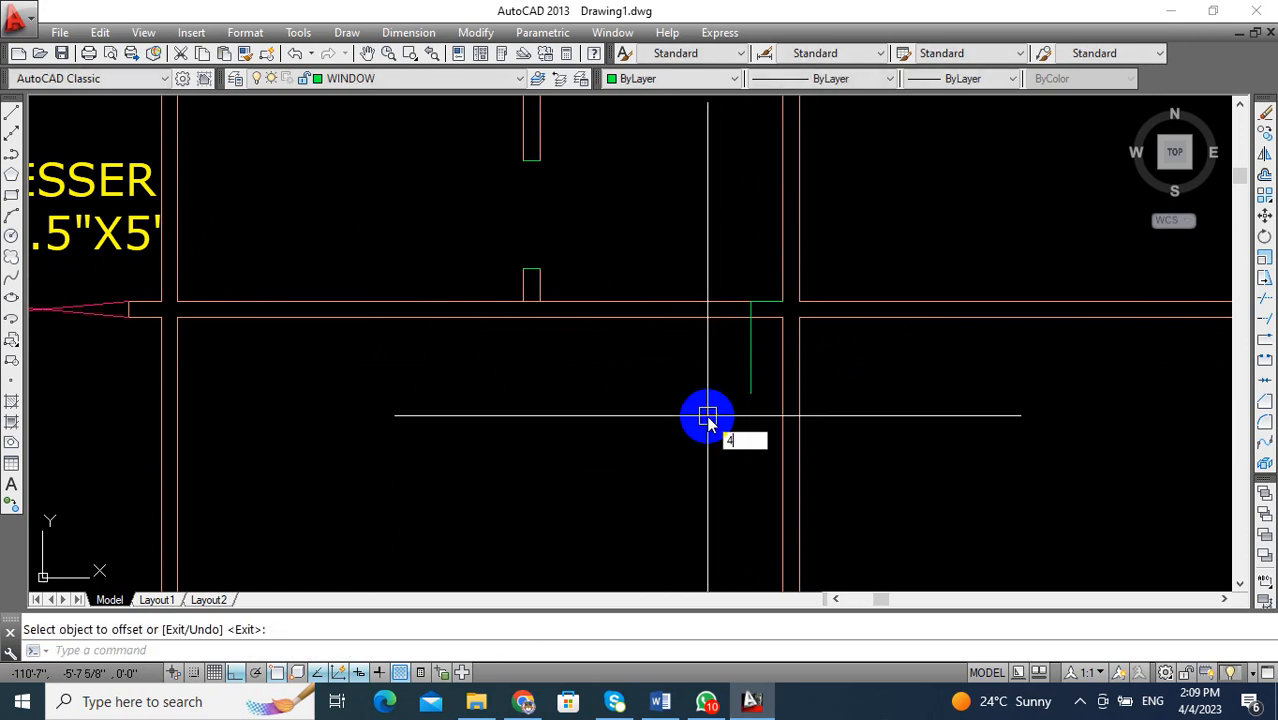
text(')
key(Return)
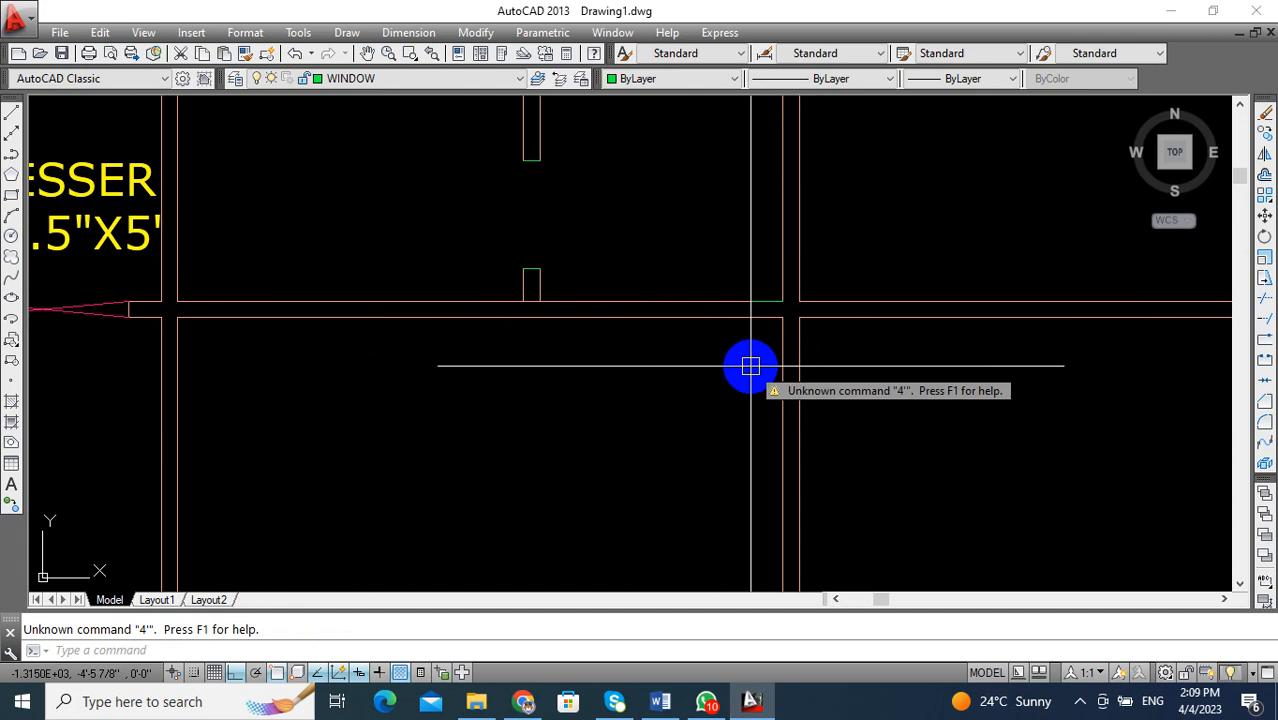
text(O)
key(Return)
key(Return)
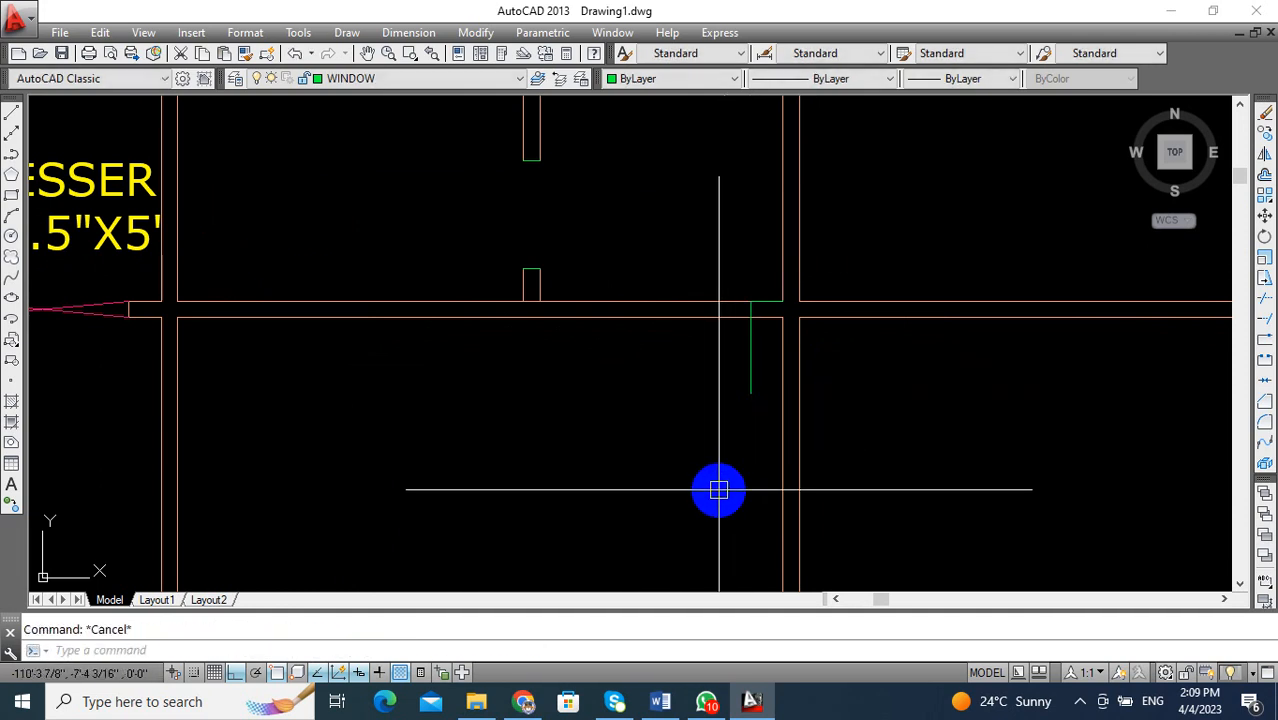
key(Return)
key(Return)
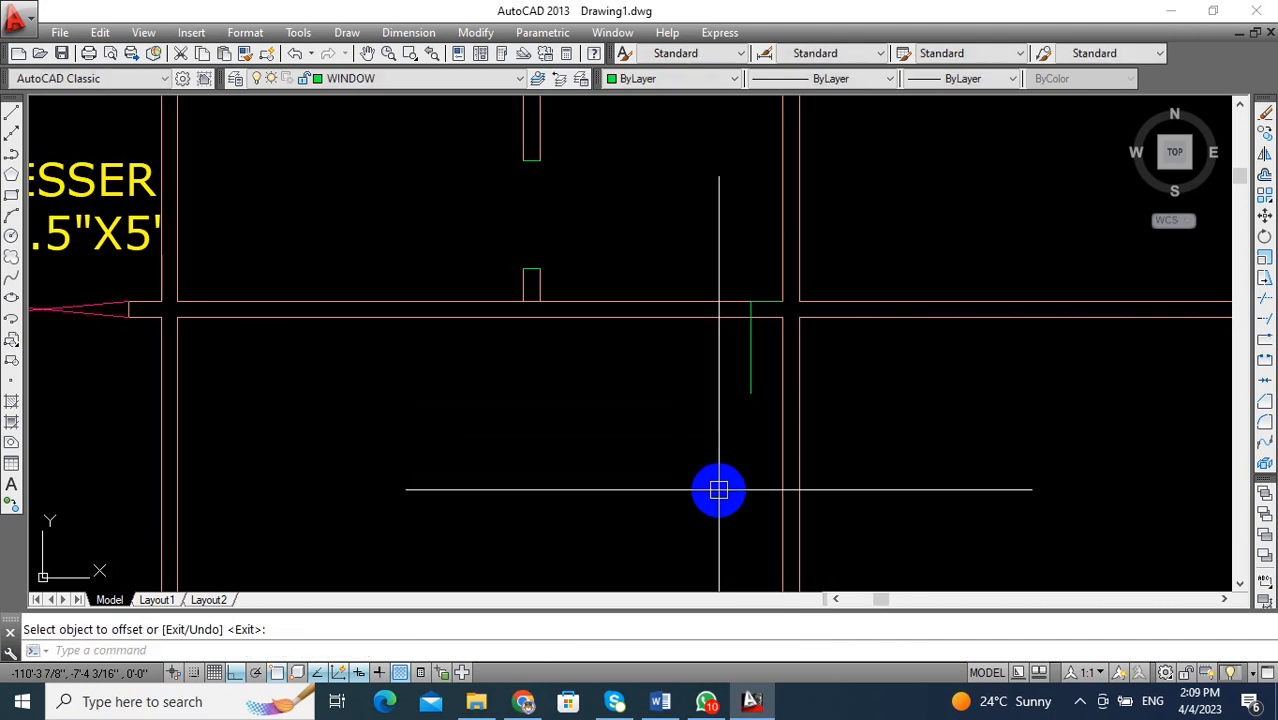
click(678, 442)
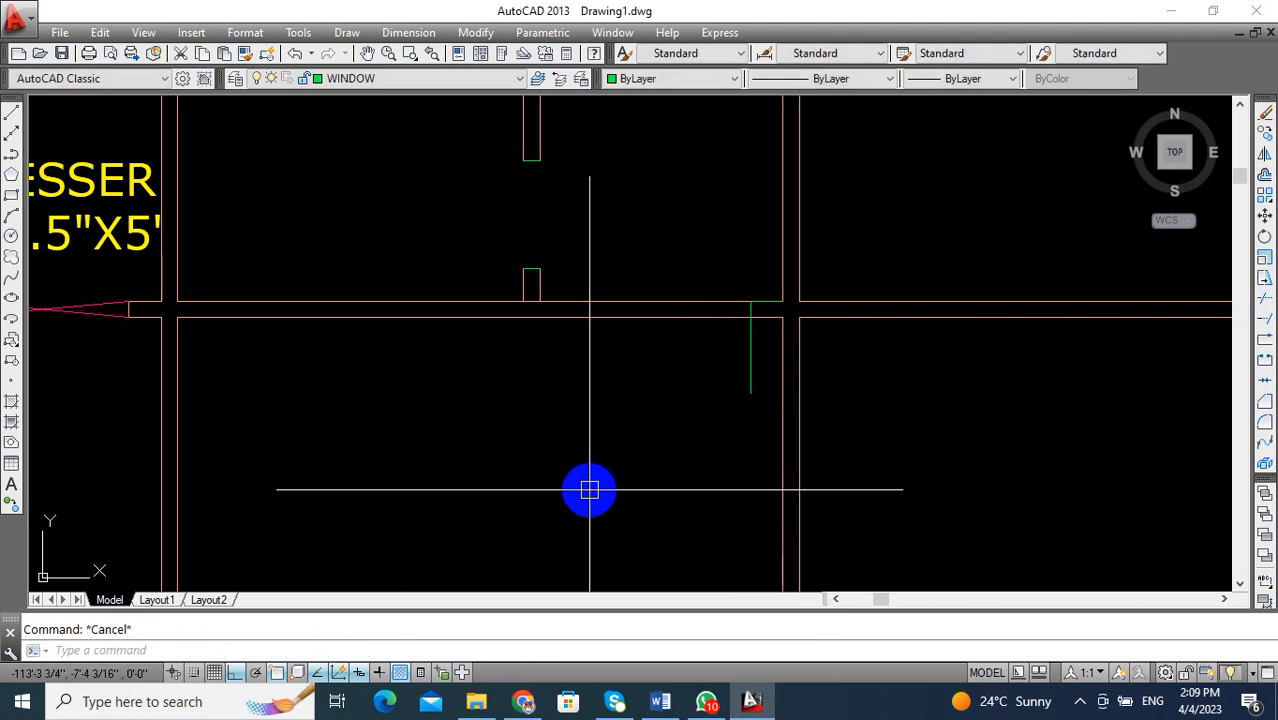
middle_drag(596, 379, 574, 389)
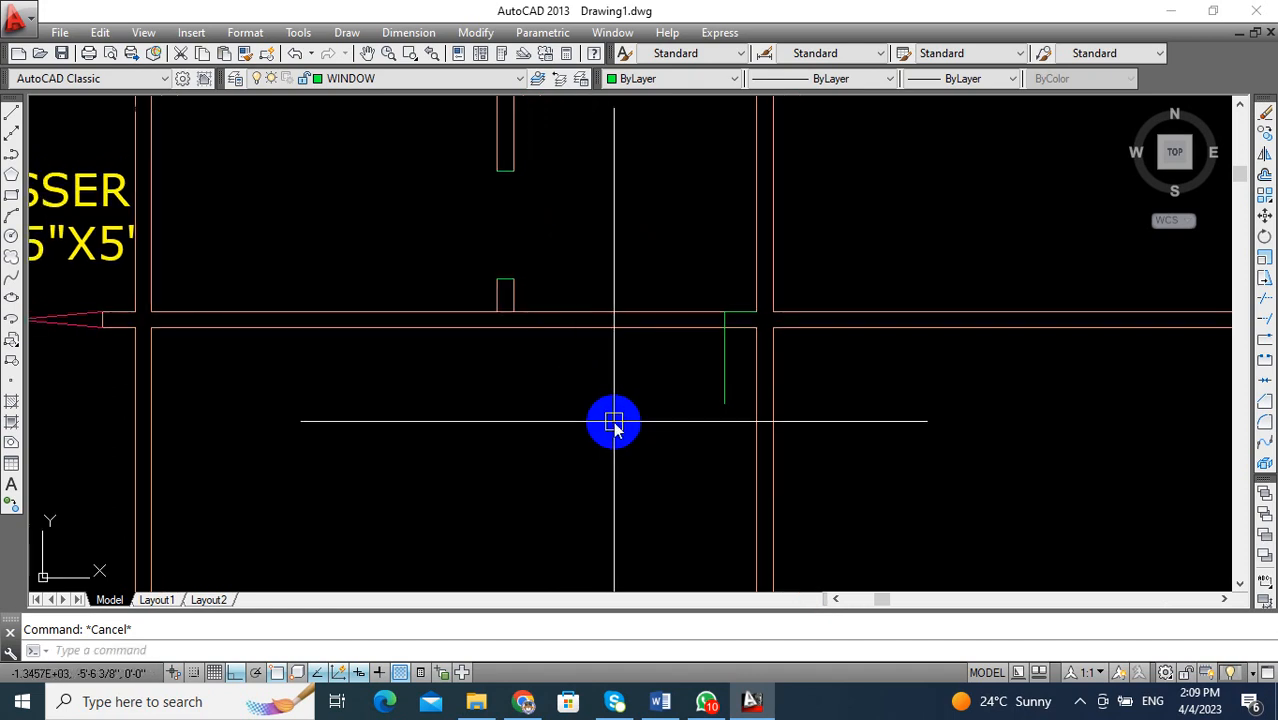
click(585, 422)
click(461, 467)
text(o)
key(Return)
key(Return)
key(Return)
key(Return)
key(Return)
key(Return)
key(Return)
key(Return)
key(Return)
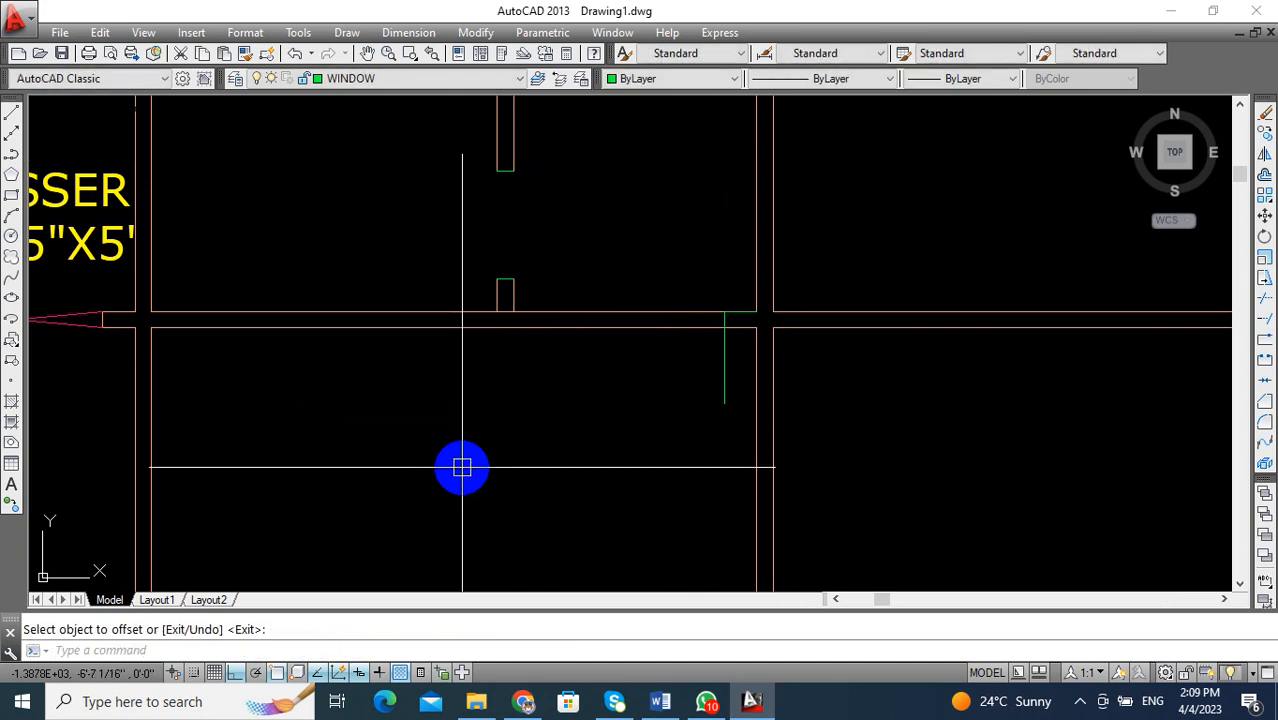
click(365, 463)
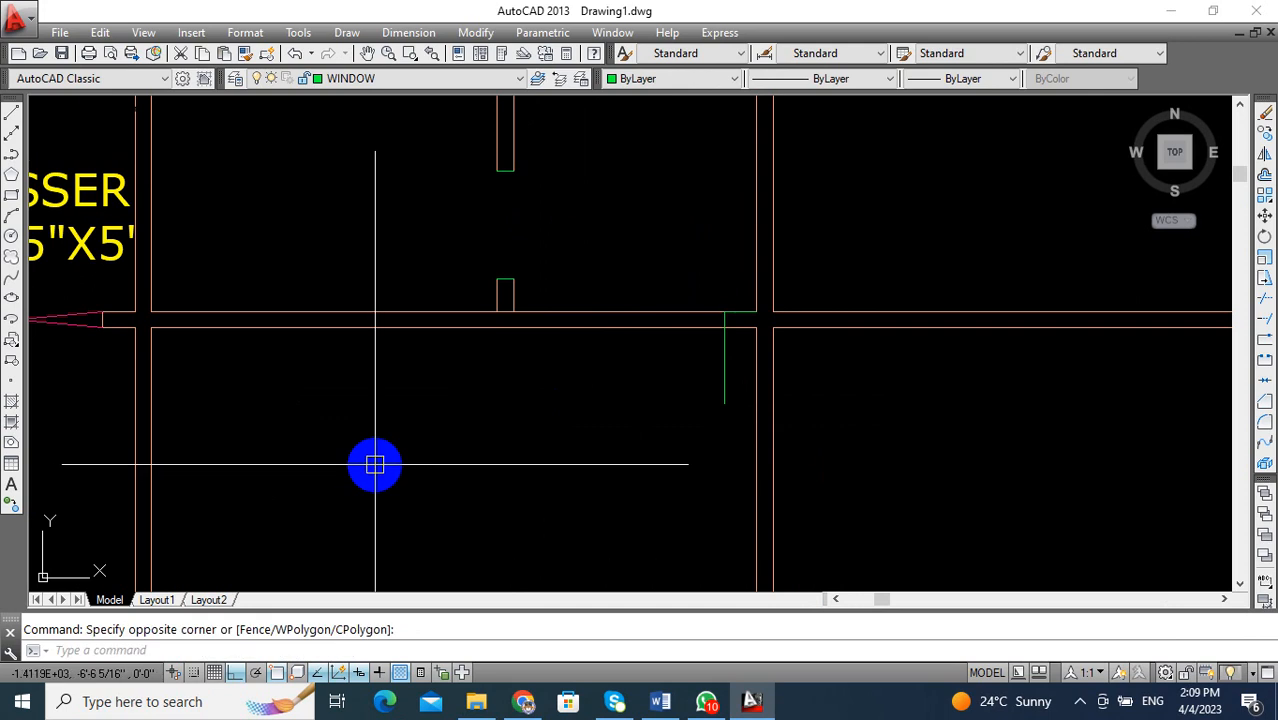
key(Escape)
key(Return)
key(Return)
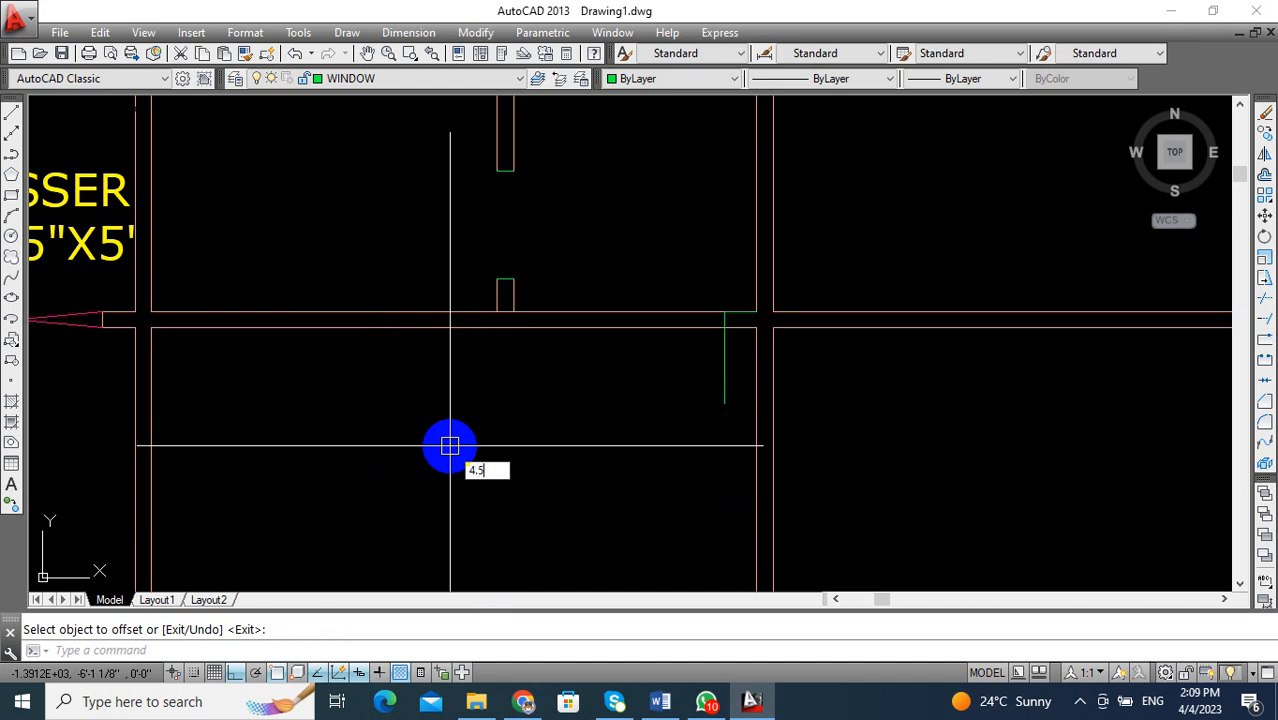
key(Escape)
scroll(450, 446, down, 4)
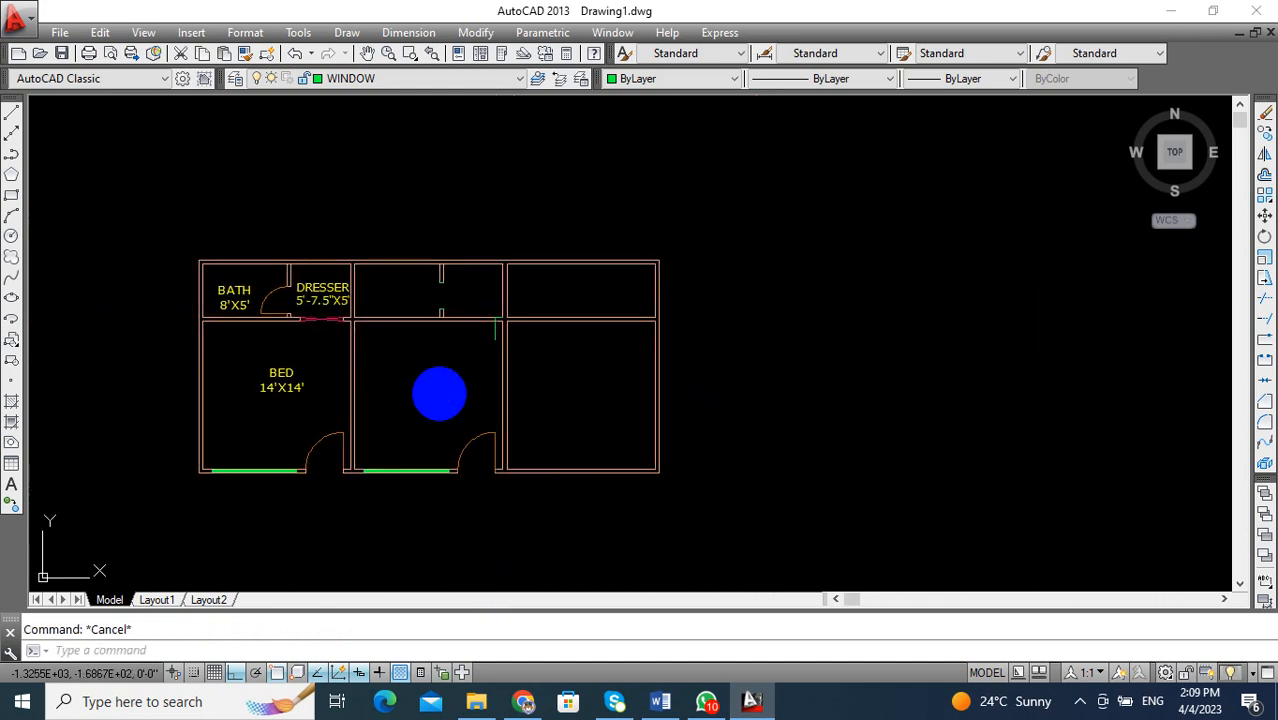
scroll(462, 346, up, 2)
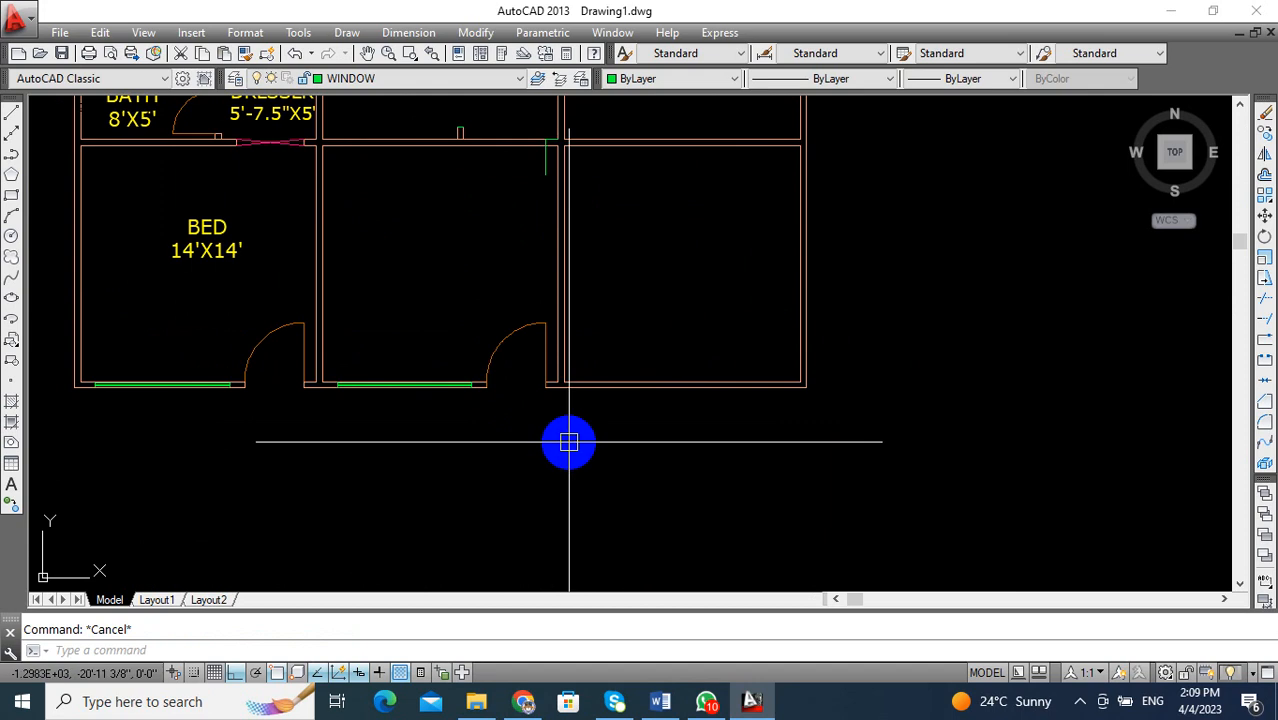
click(1080, 702)
click(1062, 665)
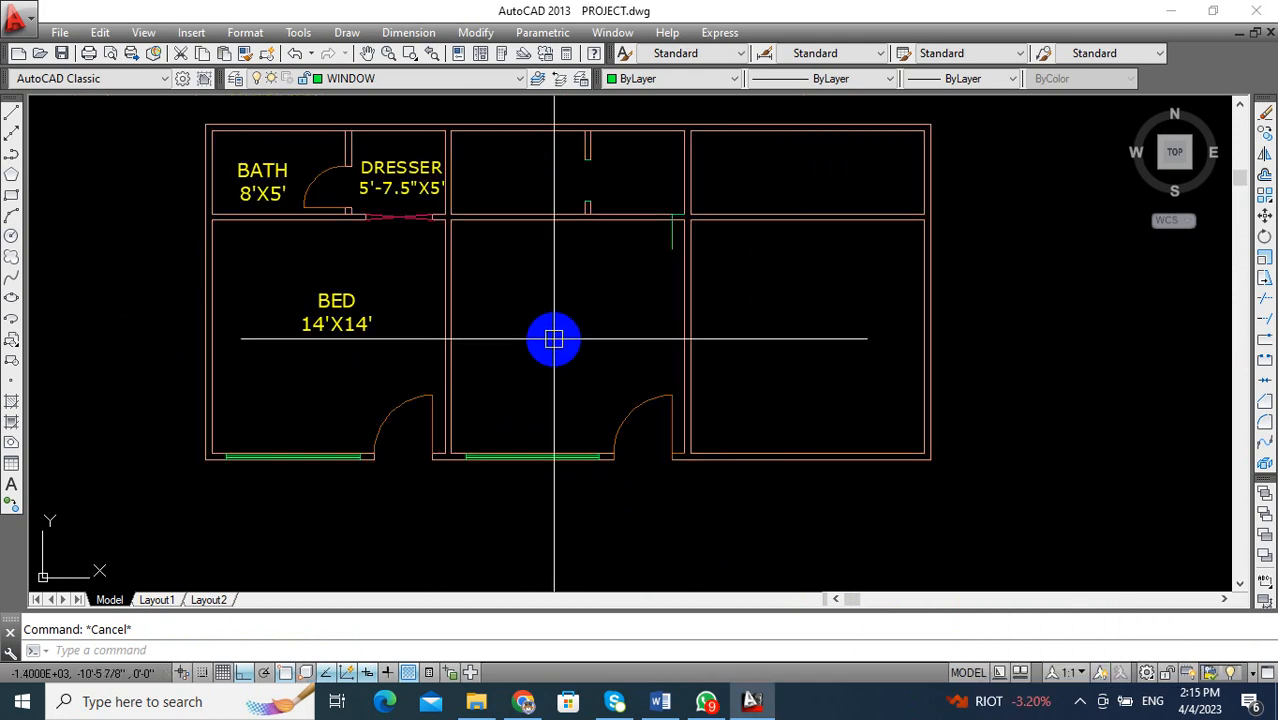
Offset the vertical jamb line at the middle unit's dresser wall 4' to its left.
scroll(620, 280, up, 4)
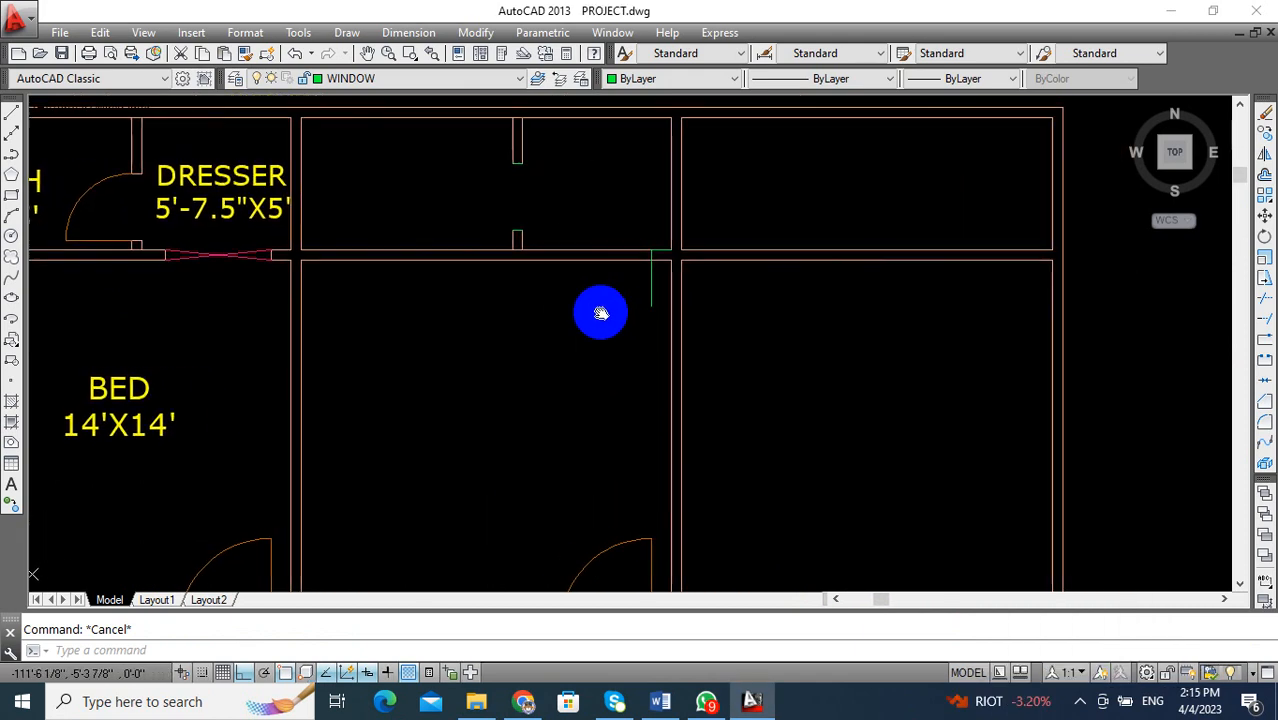
middle_drag(600, 313, 699, 320)
middle_drag(730, 271, 748, 348)
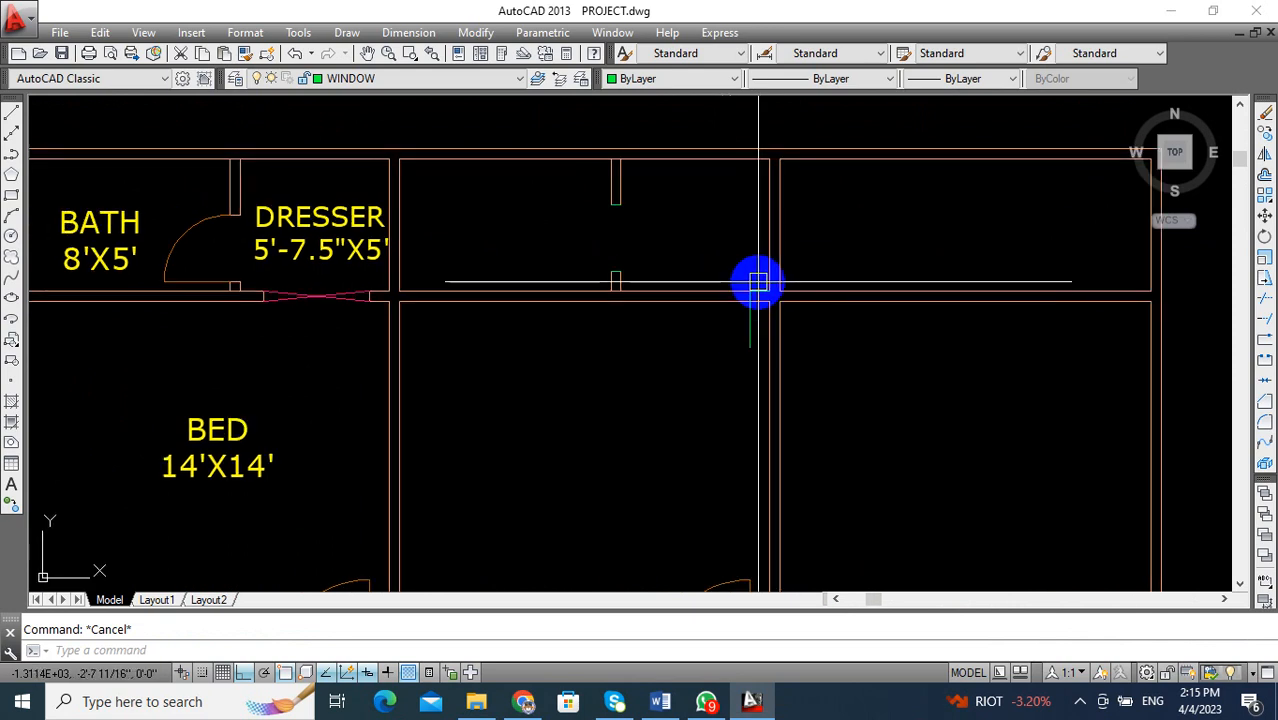
scroll(758, 283, up, 2)
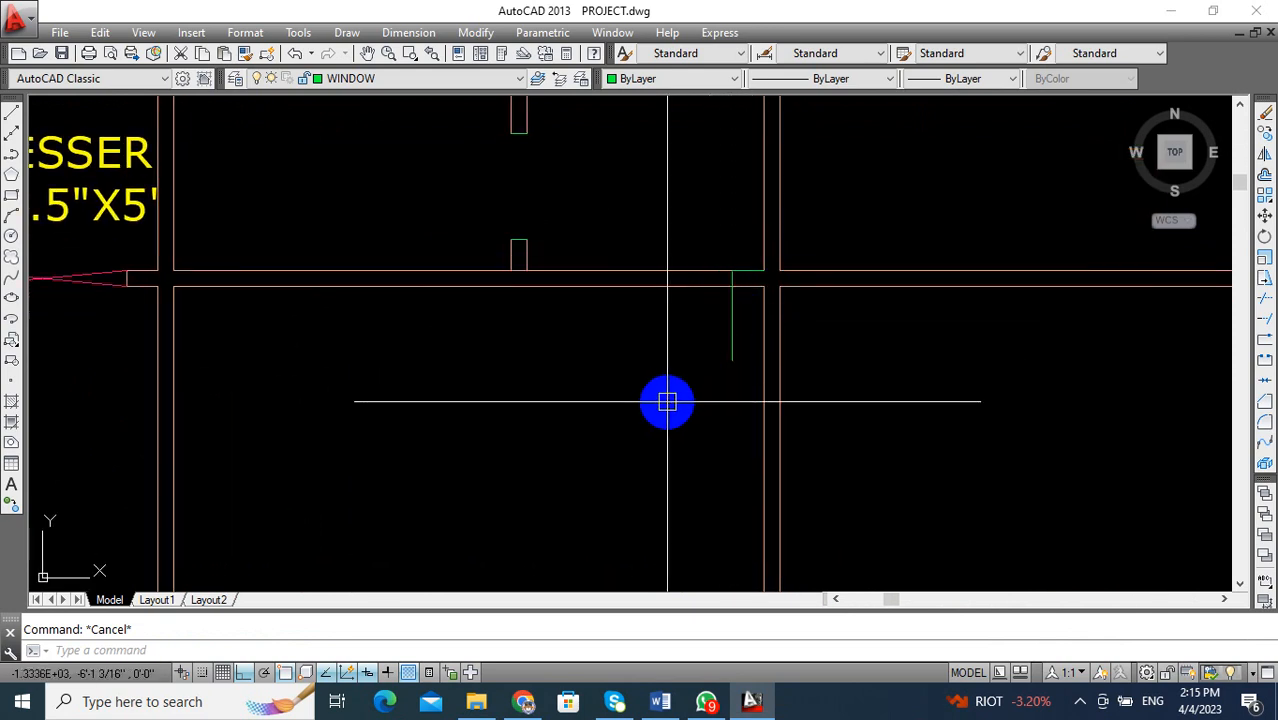
text(o)
key(Return)
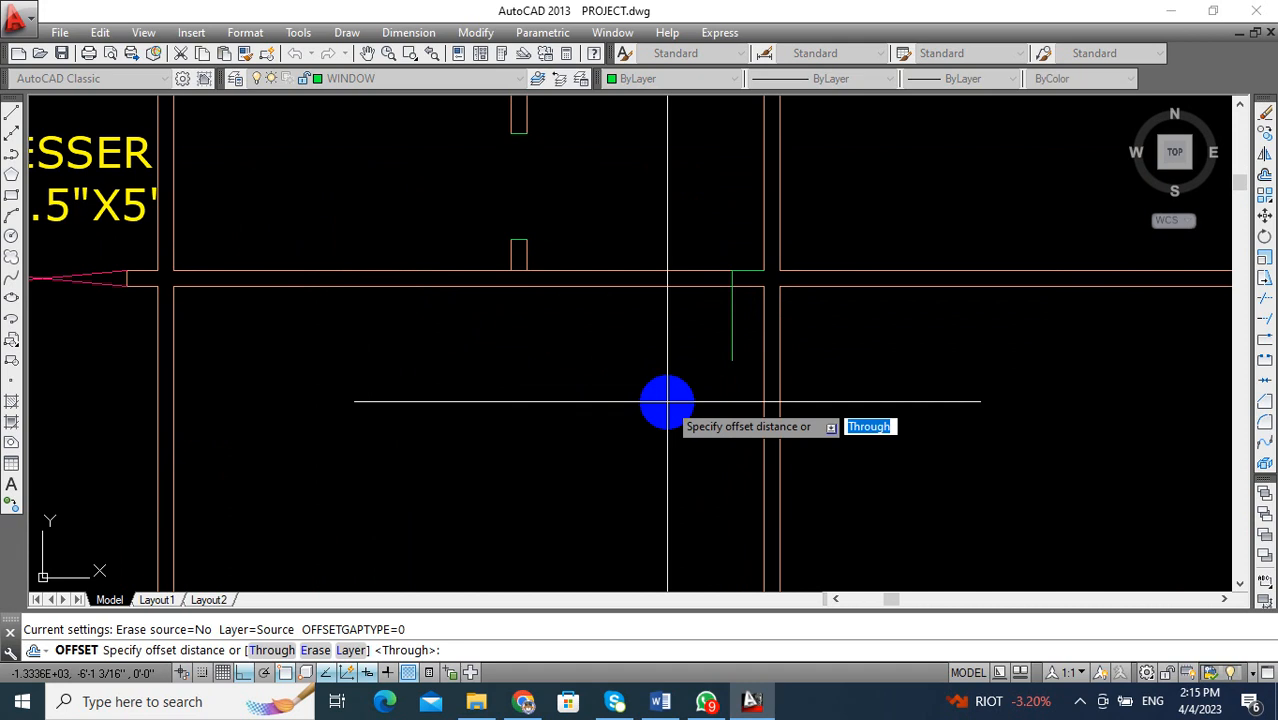
key(Return)
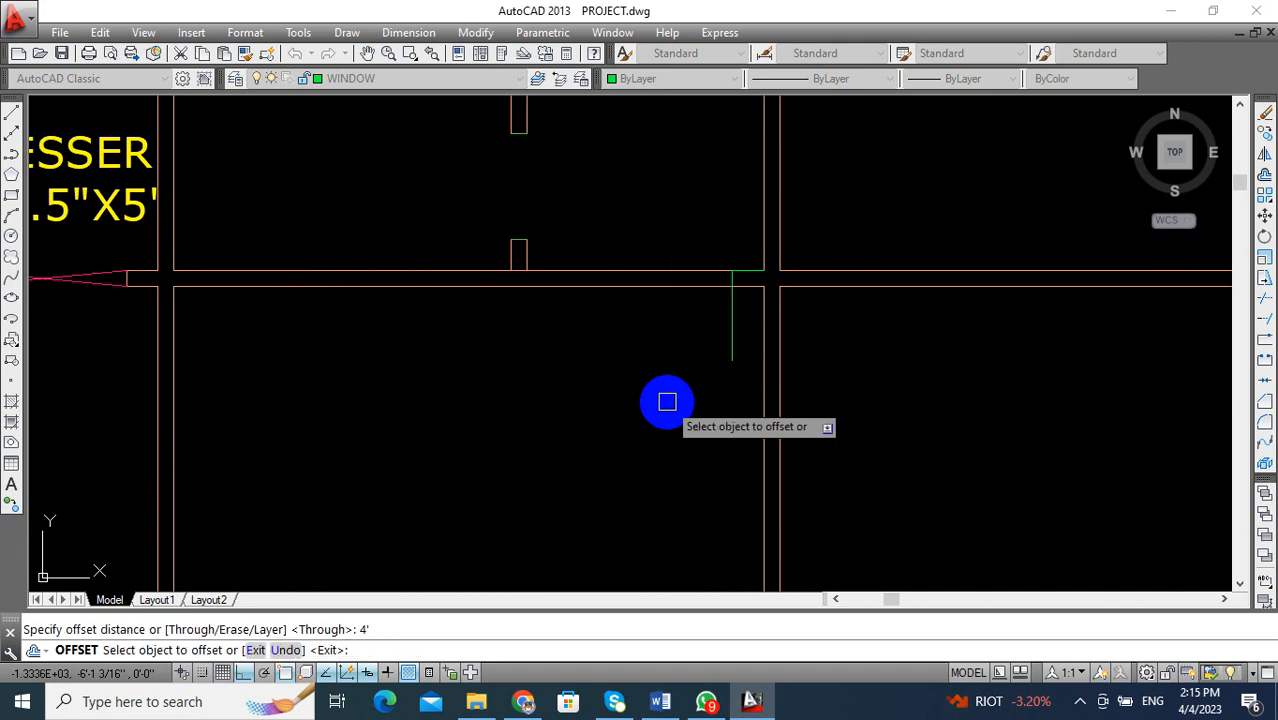
click(726, 331)
click(605, 328)
key(Escape)
Trim the dresser wall lines between the two jamb lines and the jamb ends projecting below the wall.
middle_drag(621, 361, 680, 373)
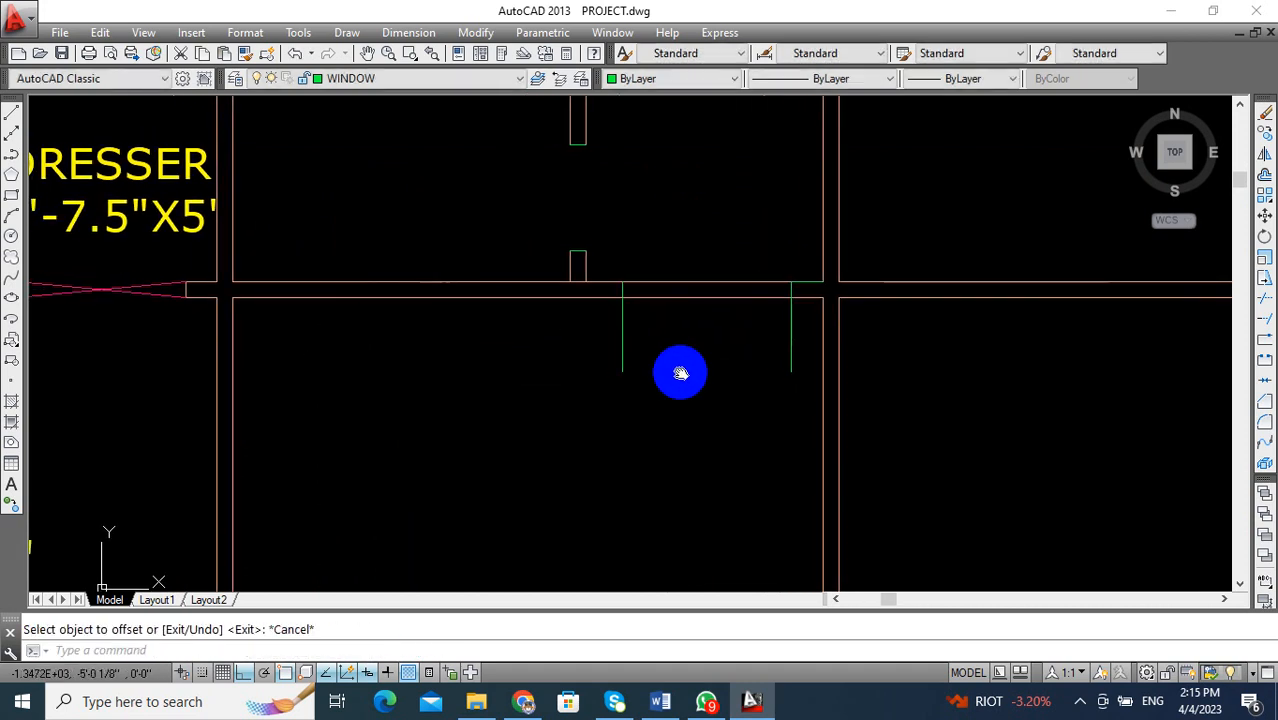
key(Return)
key(Return)
click(699, 243)
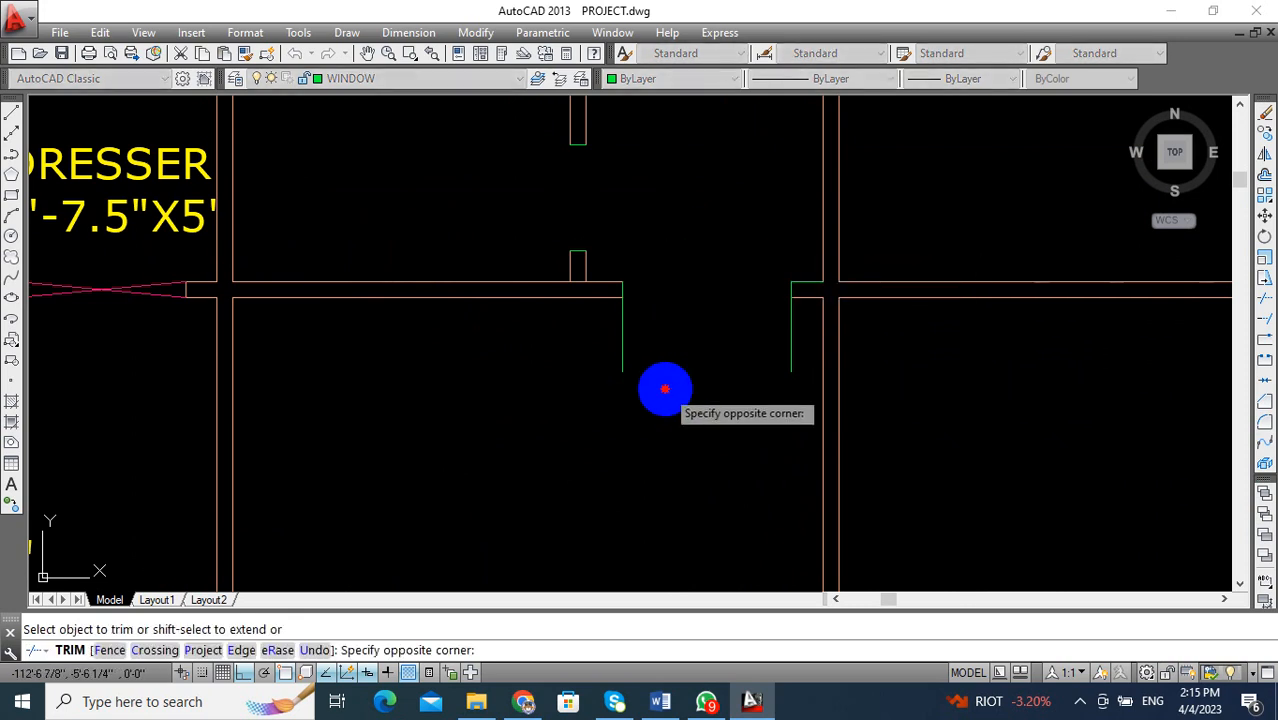
click(665, 385)
click(620, 354)
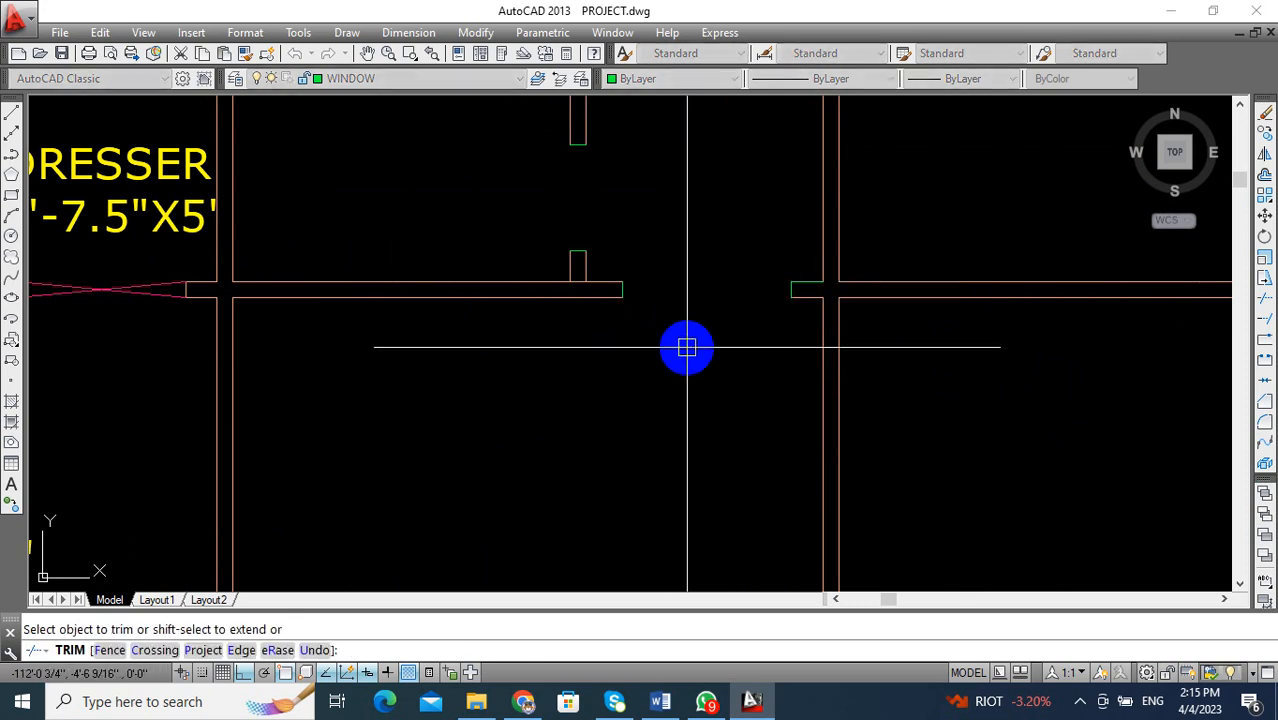
key(Escape)
Erase the short horizontal construction line at the right jamb of the dresser opening.
middle_drag(685, 346, 673, 349)
scroll(782, 275, up, 2)
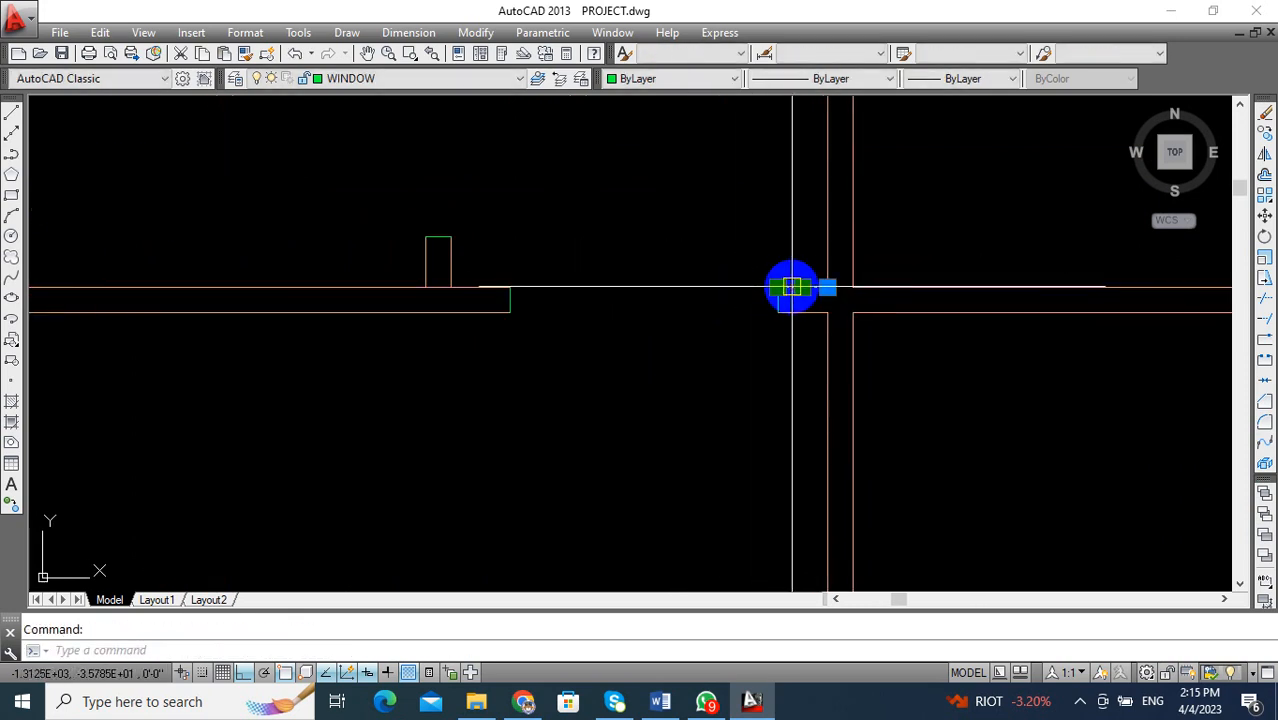
key(Delete)
scroll(706, 431, down, 4)
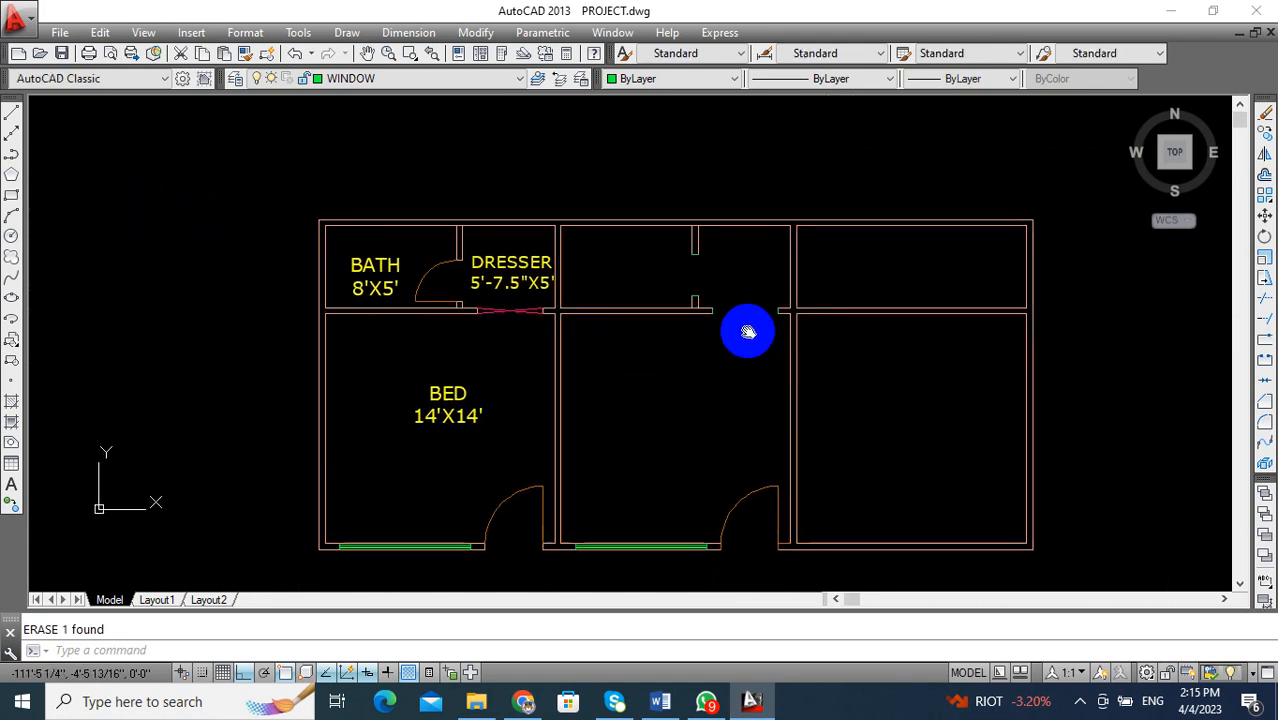
key(Escape)
middle_drag(687, 391, 667, 353)
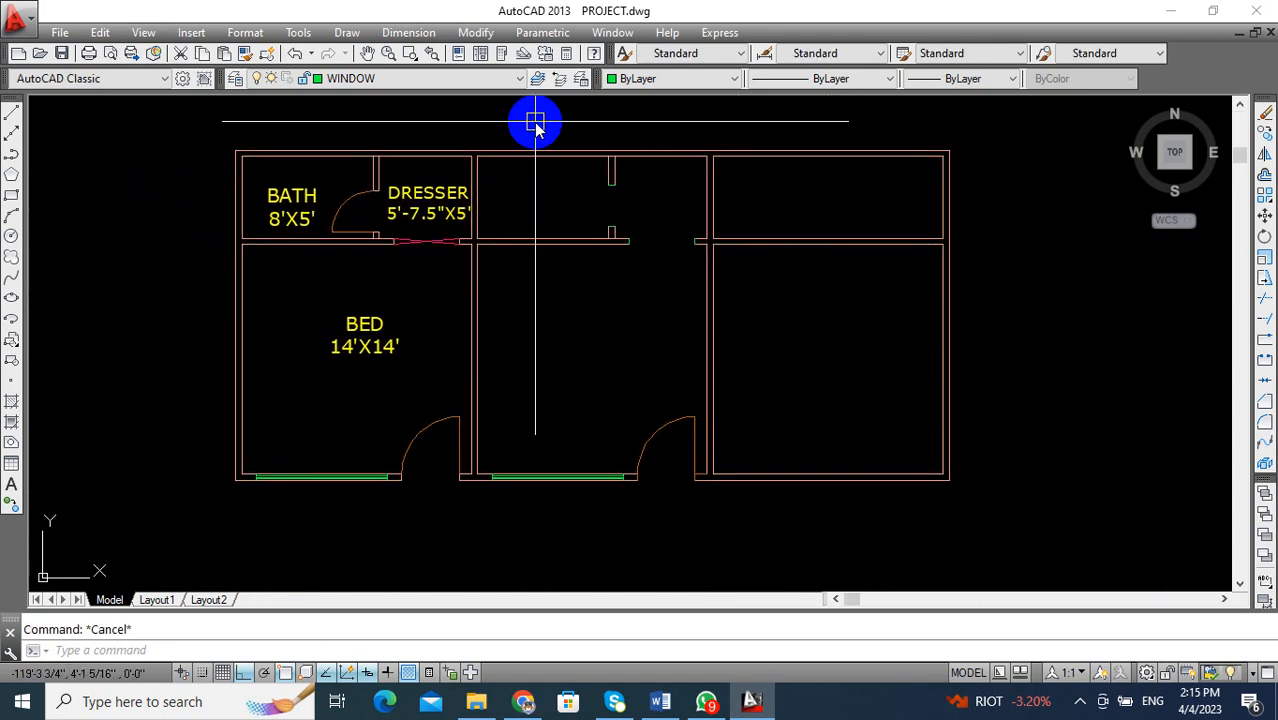
On layer 0, draw a line from the right bedroom's lower right inner corner, 9" left and down across the wall.
click(437, 74)
click(408, 94)
middle_drag(510, 276, 464, 271)
scroll(634, 466, up, 2)
middle_drag(599, 491, 525, 502)
scroll(540, 495, down, 2)
middle_drag(663, 480, 596, 474)
key(Return)
scroll(670, 470, up, 5)
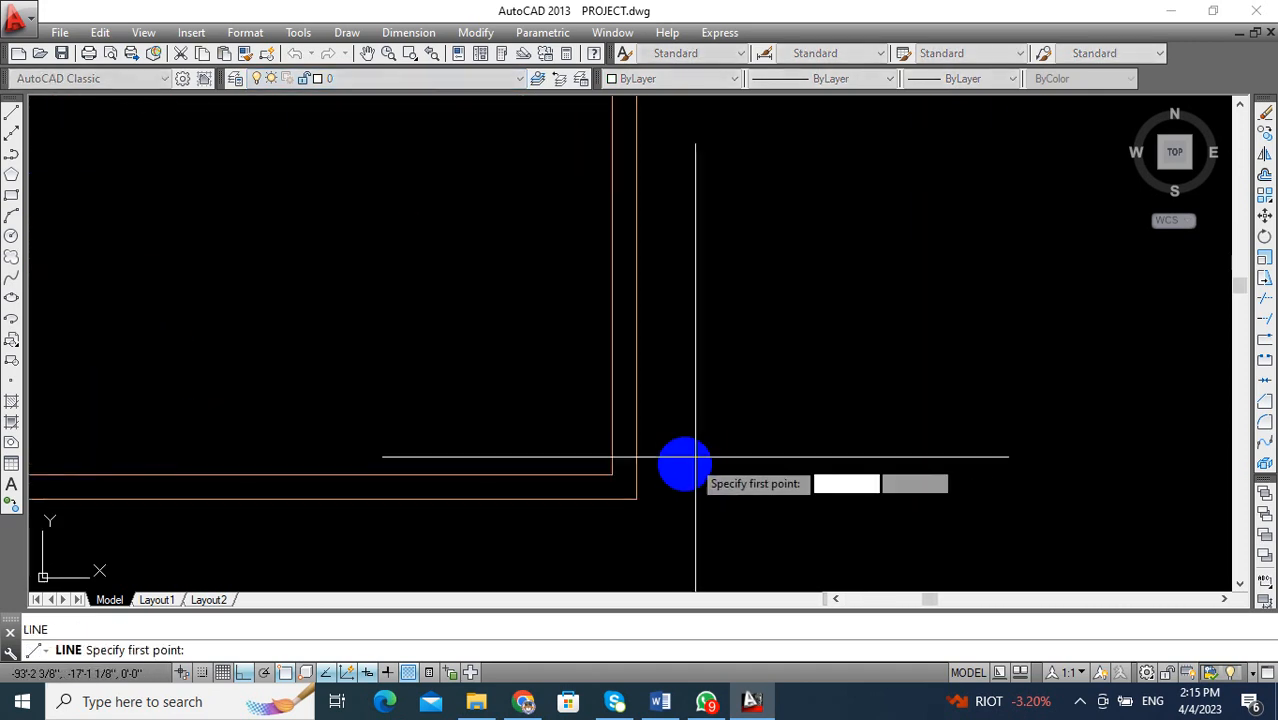
click(610, 476)
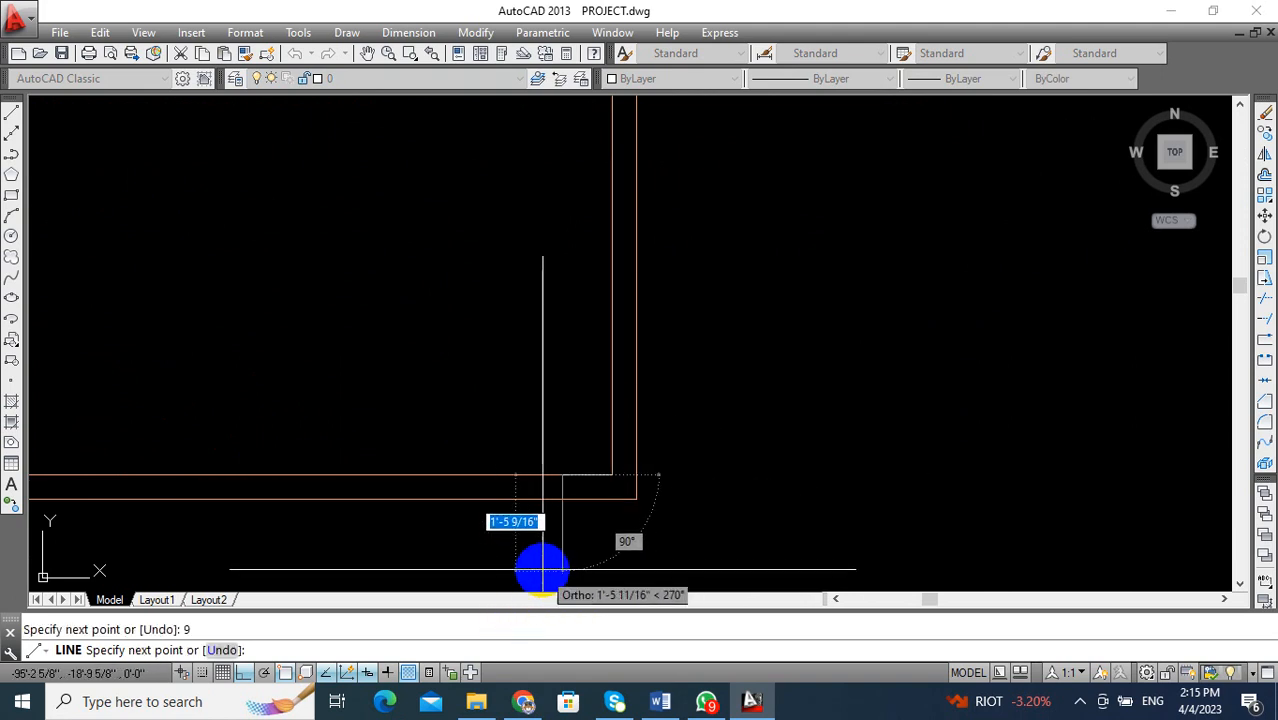
click(542, 525)
key(Return)
Offset the new vertical jamb line in the right bedroom's lower wall 3.5' to its left.
scroll(542, 520, down, 3)
mouse_move(542, 520)
middle_down()
mouse_move(686, 422)
mouse_move(724, 432)
middle_up()
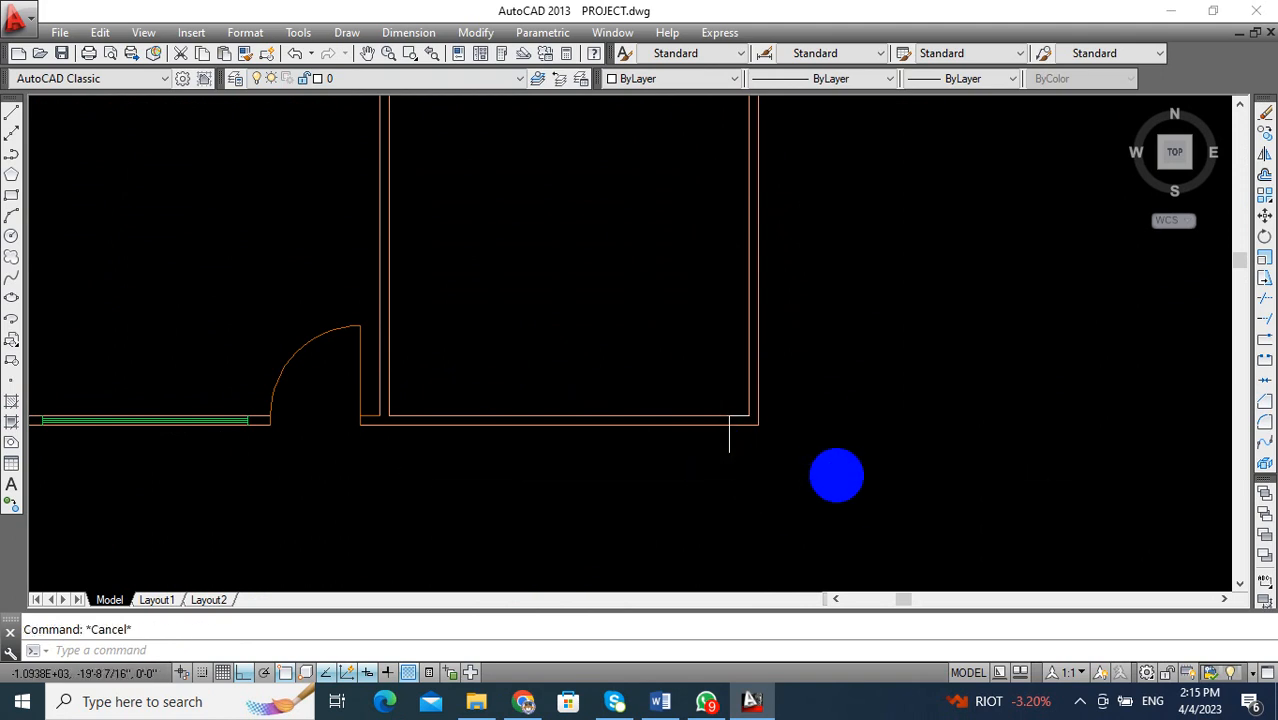
middle_drag(836, 475, 827, 475)
text(o)
key(Return)
text(3.5)
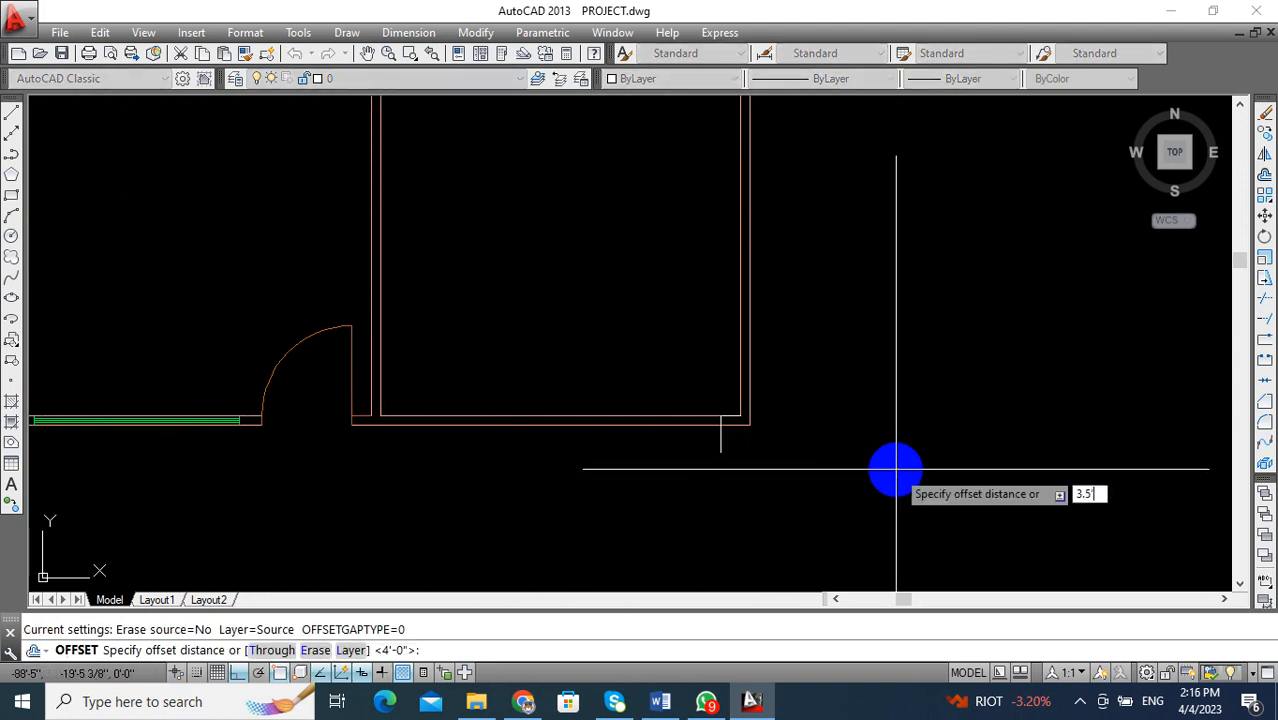
key(Return)
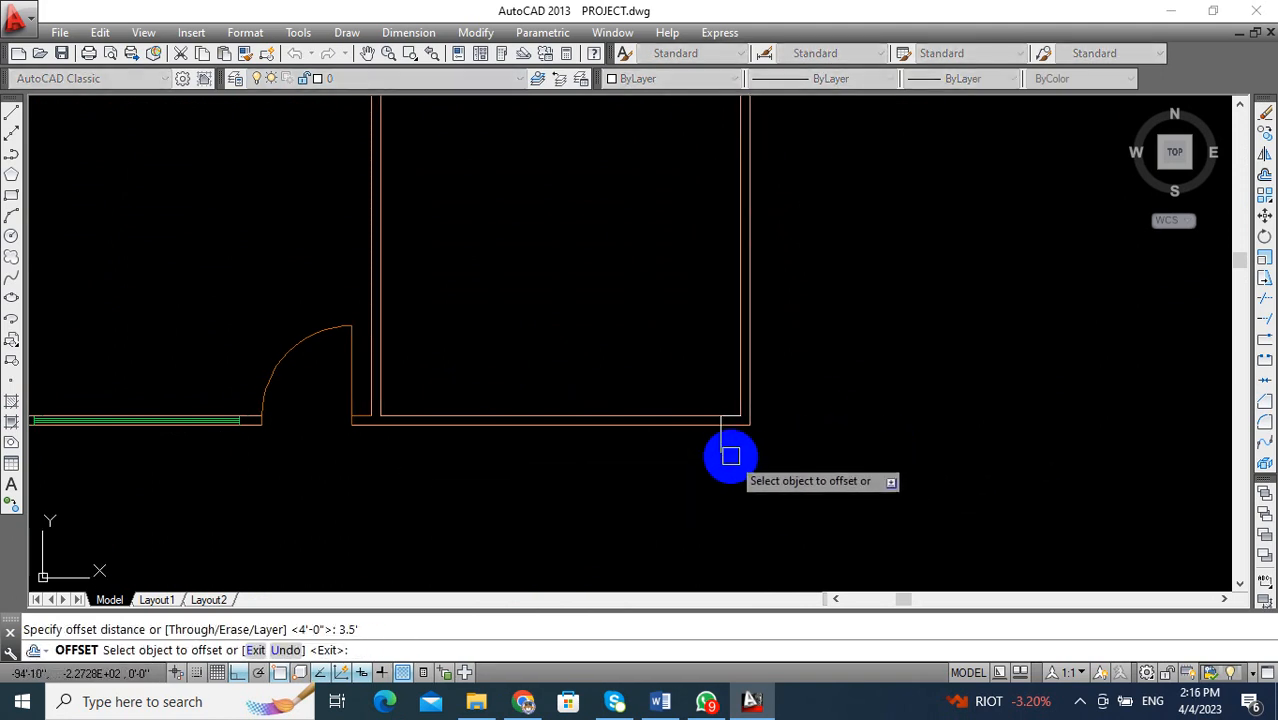
key(Escape)
middle_drag(675, 493, 753, 508)
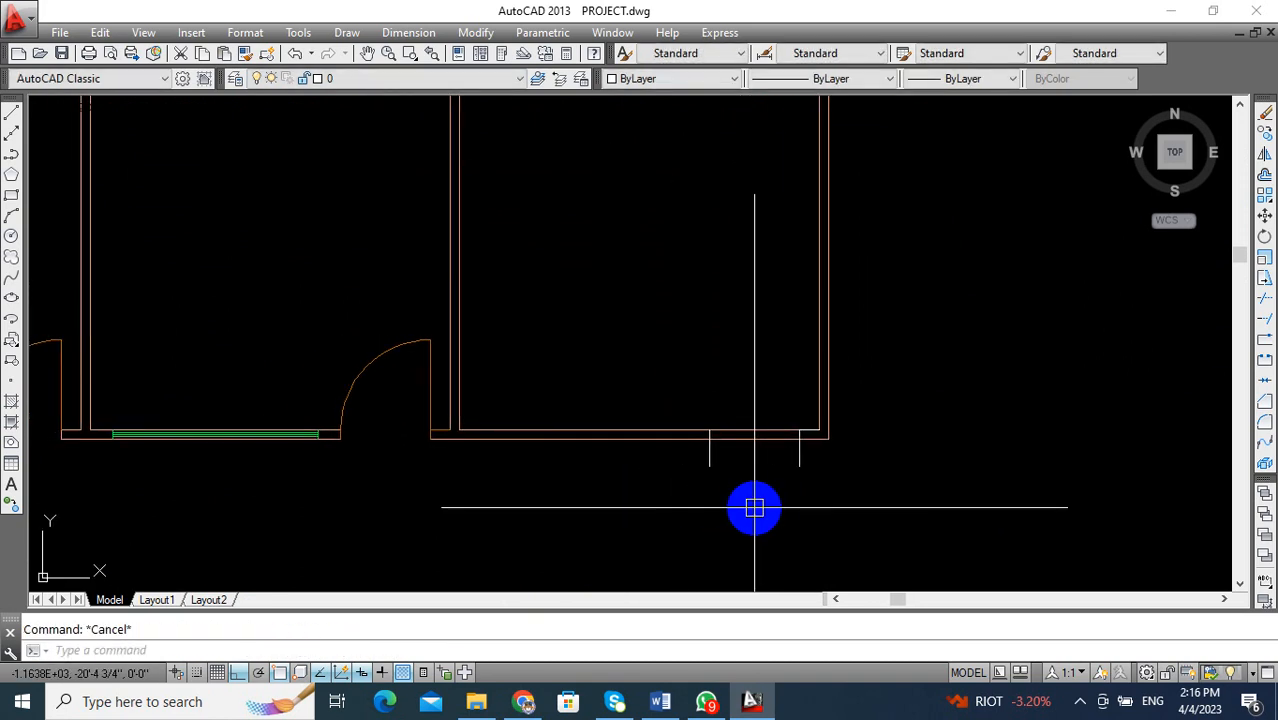
Trim the right bedroom's lower wall between the two door jambs and cut off the jamb ends projecting below it.
text(TR)
key(Return)
key(Return)
click(765, 434)
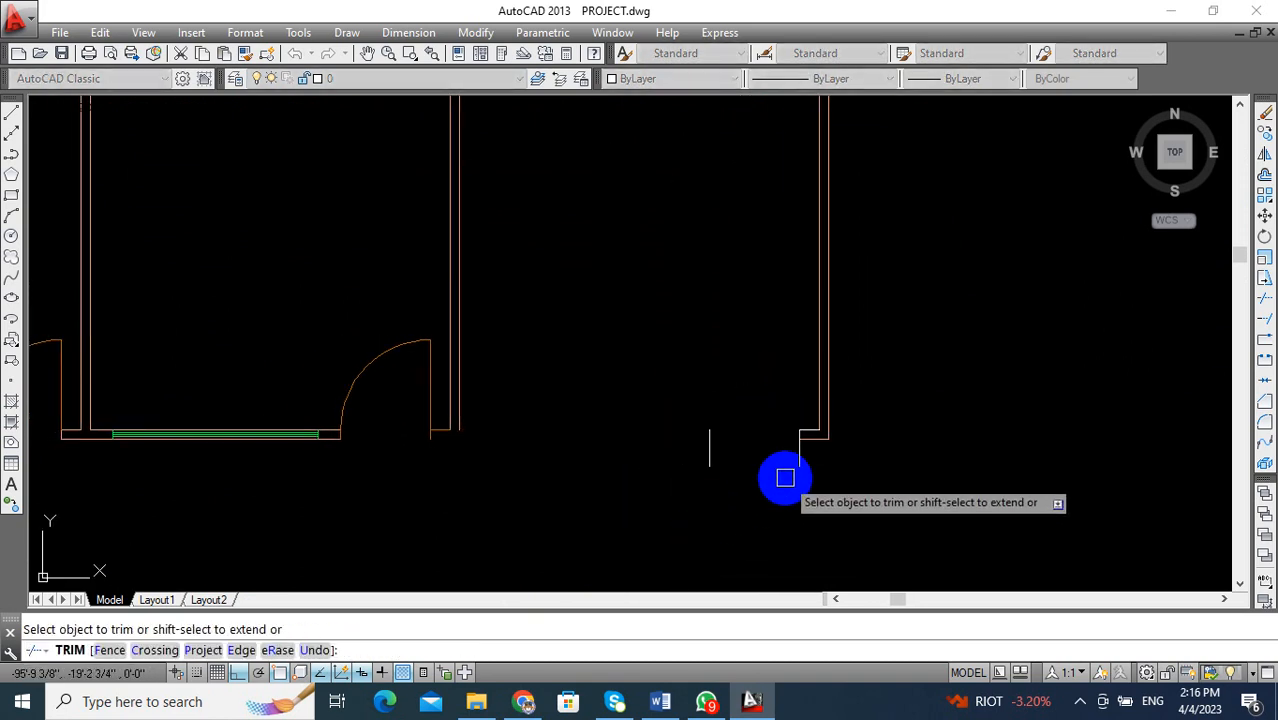
key(ctrl+z)
click(758, 414)
click(753, 491)
click(829, 459)
click(688, 467)
key(Escape)
Draw a vertical line downward from the midpoint of the right bedroom's lower inner wall line.
mouse_move(733, 465)
middle_down()
mouse_move(759, 471)
mouse_move(685, 482)
mouse_move(698, 484)
middle_up()
text(l)
key(Return)
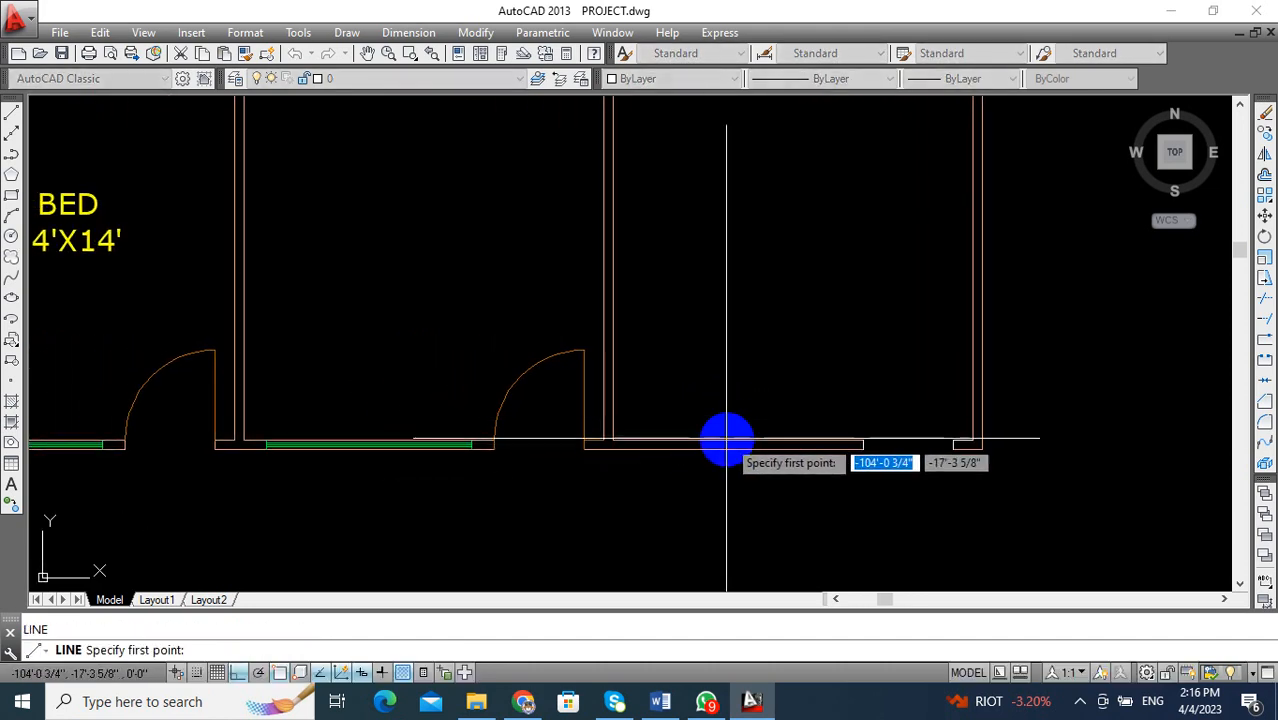
click(737, 507)
key(Escape)
middle_drag(737, 507, 727, 465)
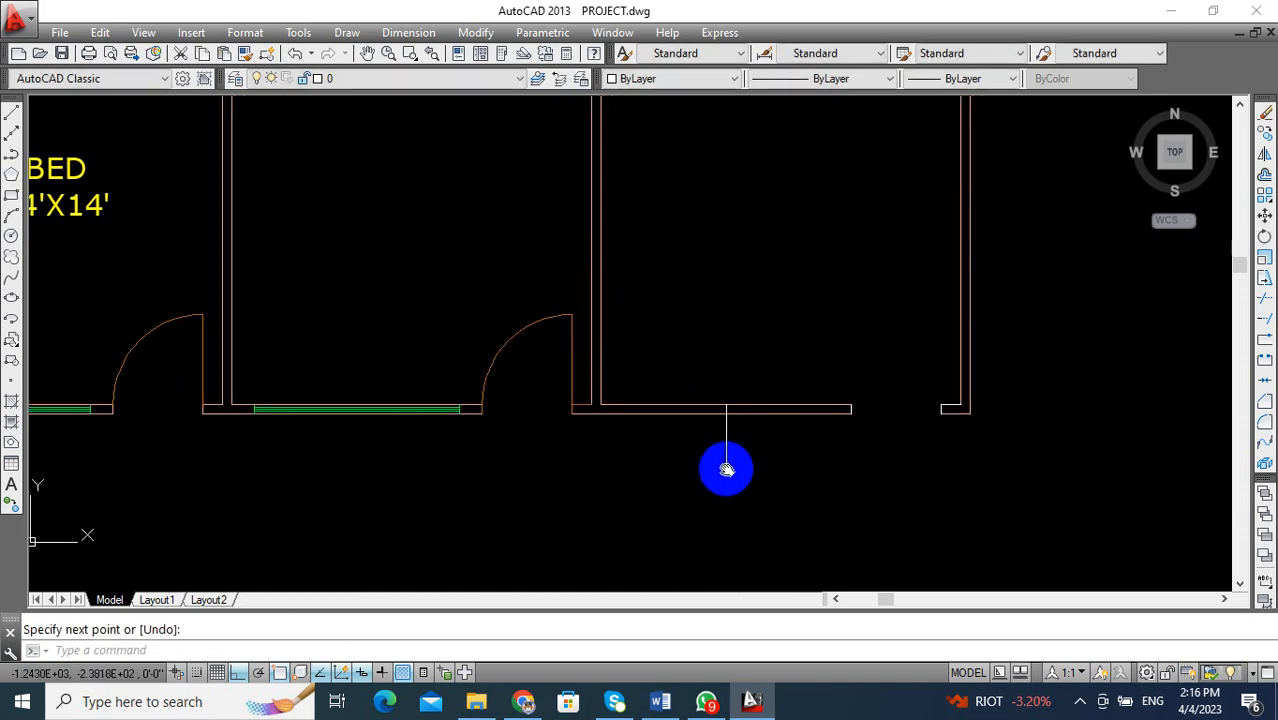
Offset the vertical centre line 4' to both sides and erase the original line.
text(o)
key(Return)
text(4')
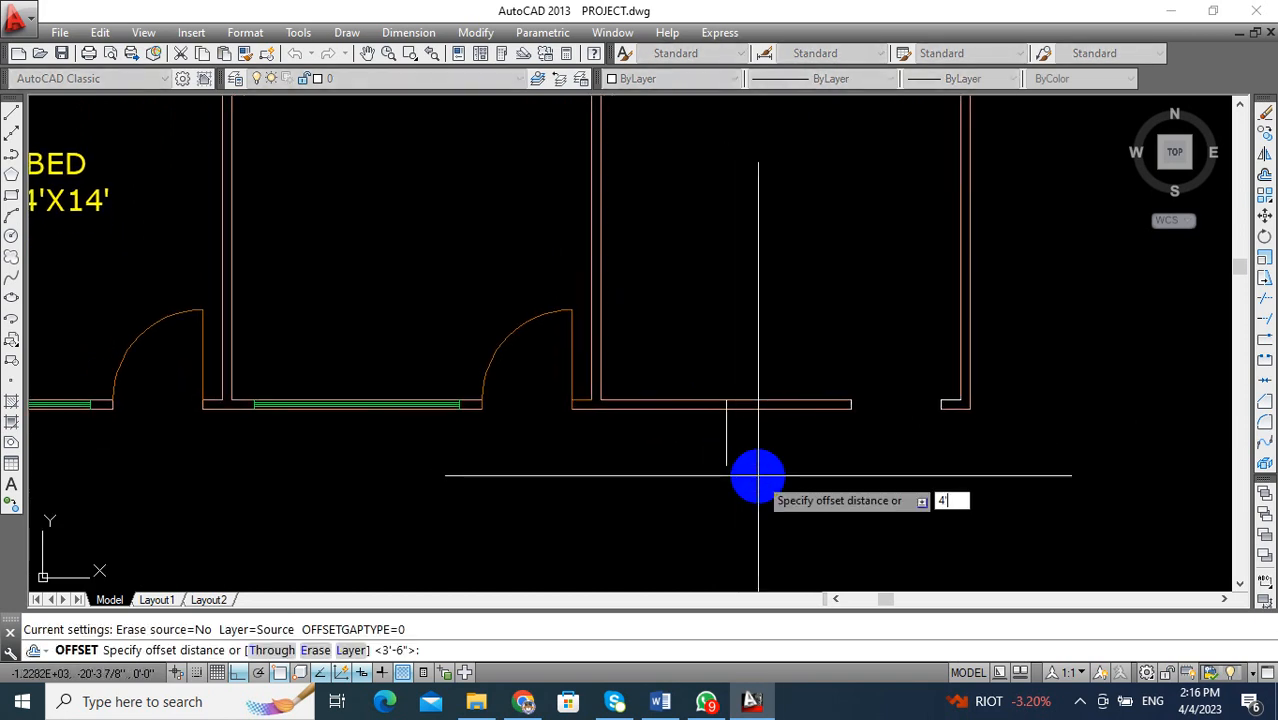
key(Return)
click(728, 455)
click(790, 451)
key(Escape)
click(727, 436)
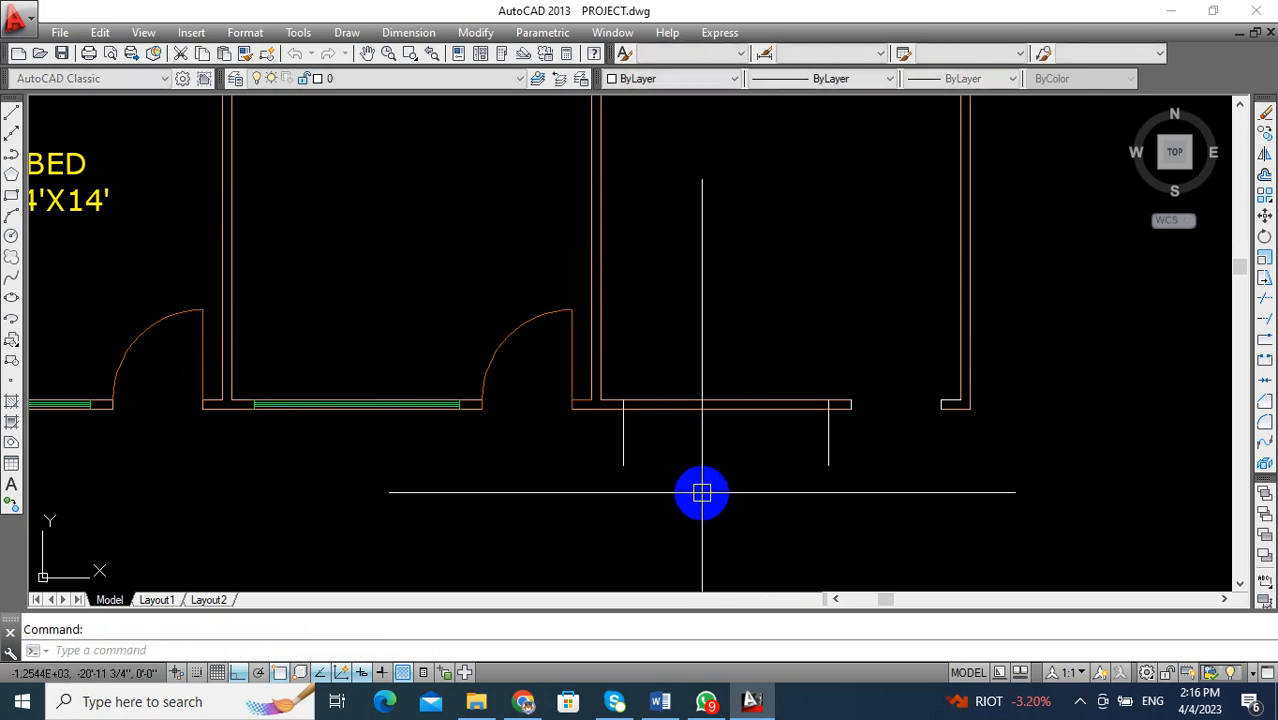
Trim the ends of the two window jamb lines projecting below the right bedroom's lower wall.
key(Return)
key(Return)
click(845, 461)
click(610, 490)
key(Escape)
middle_drag(656, 479, 713, 496)
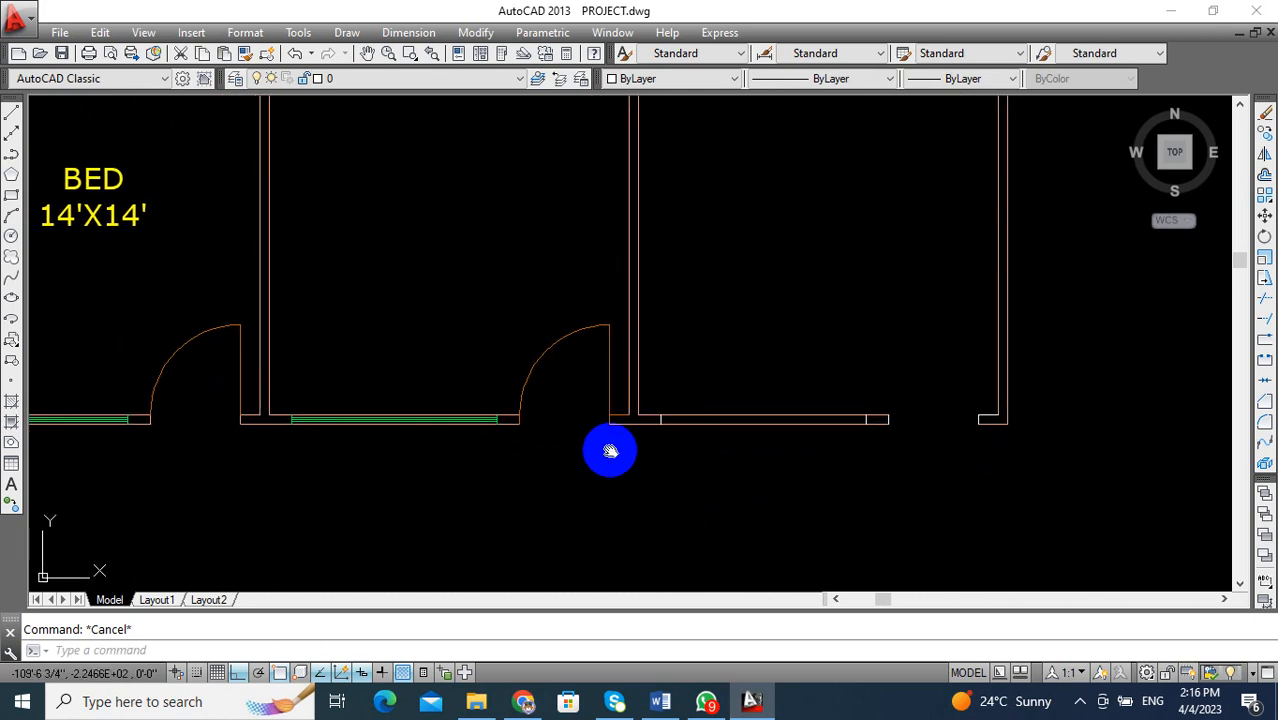
Copy the middle bedroom's window lines into the window opening in the right bedroom's lower wall.
scroll(527, 432, up, 5)
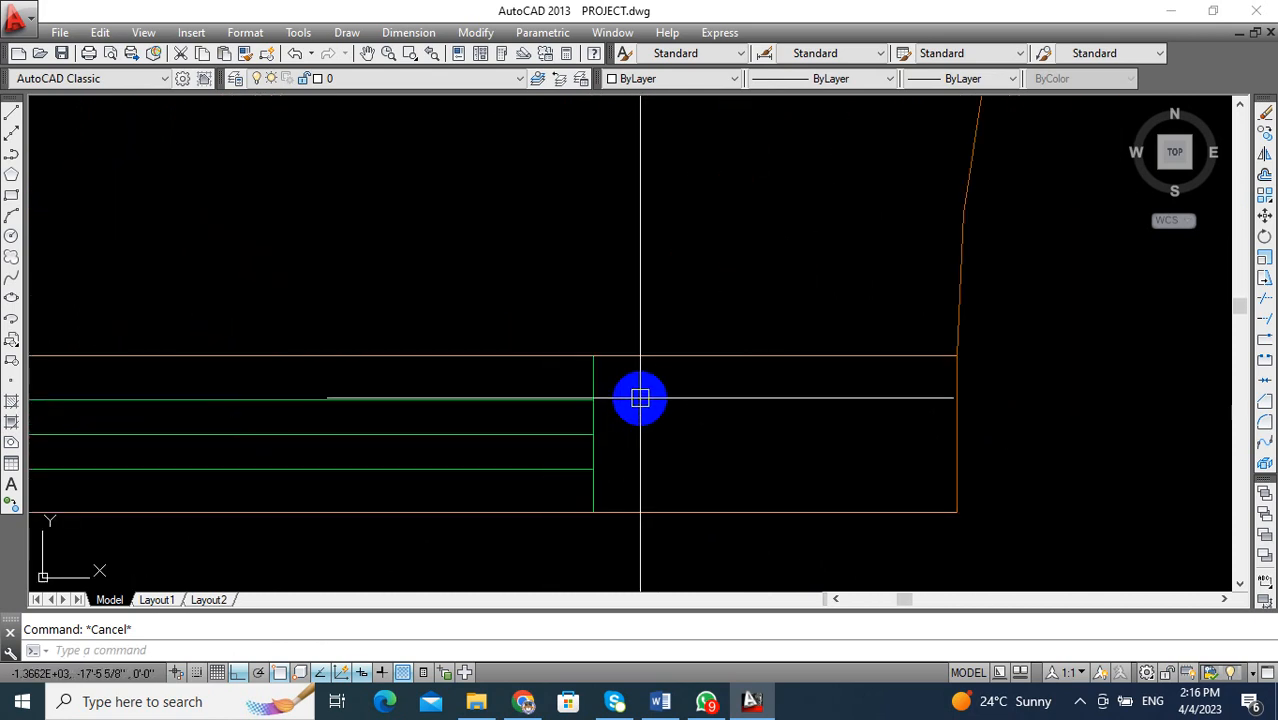
click(642, 383)
click(546, 531)
text(CO)
key(Return)
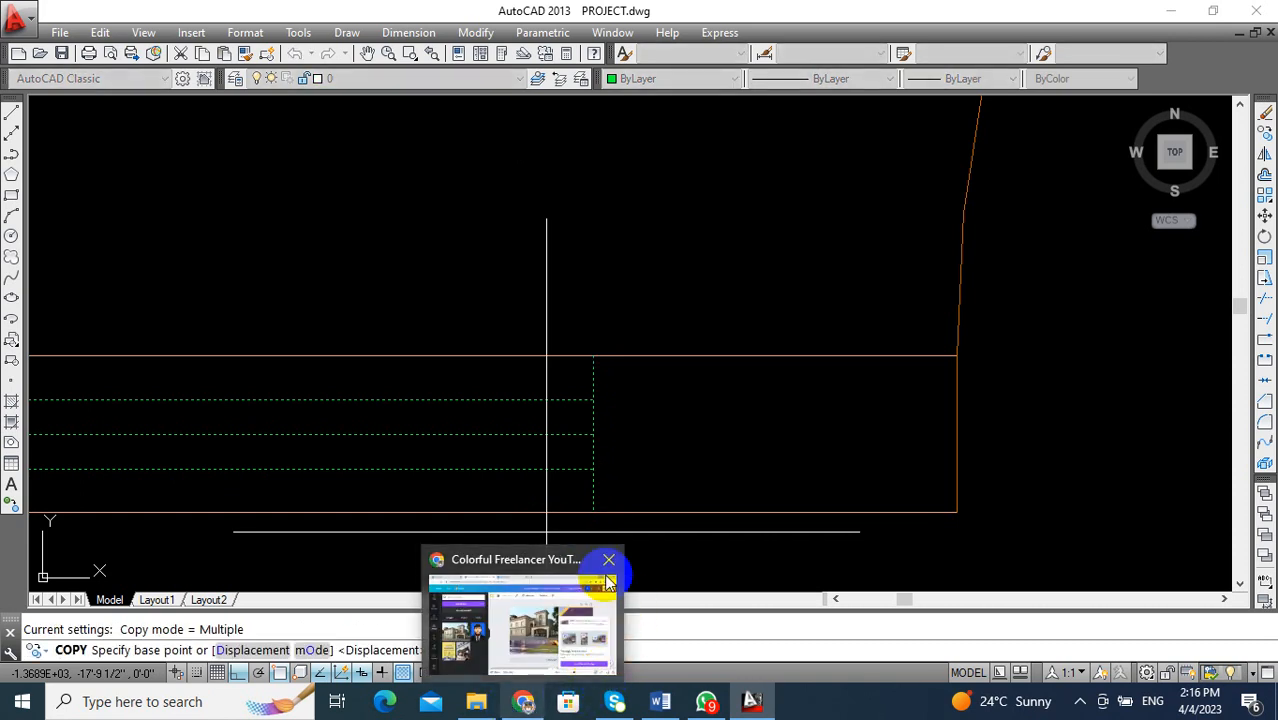
click(588, 511)
scroll(585, 513, down, 3)
scroll(779, 491, up, 3)
scroll(1027, 525, down, 3)
scroll(1153, 505, up, 4)
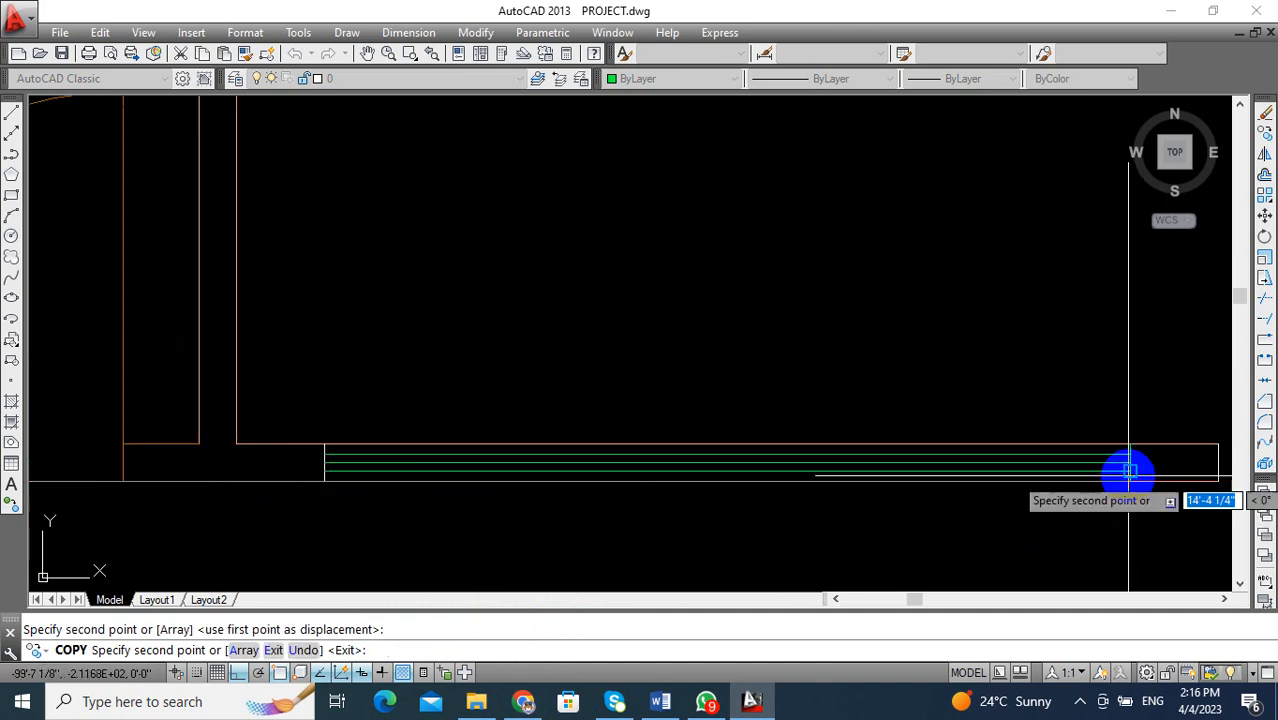
scroll(1090, 485, down, 5)
key(Escape)
Copy the middle bedroom's door leaf and swing arc to the right jamb of the right bedroom's door opening.
scroll(491, 445, up, 1)
scroll(496, 445, up, 4)
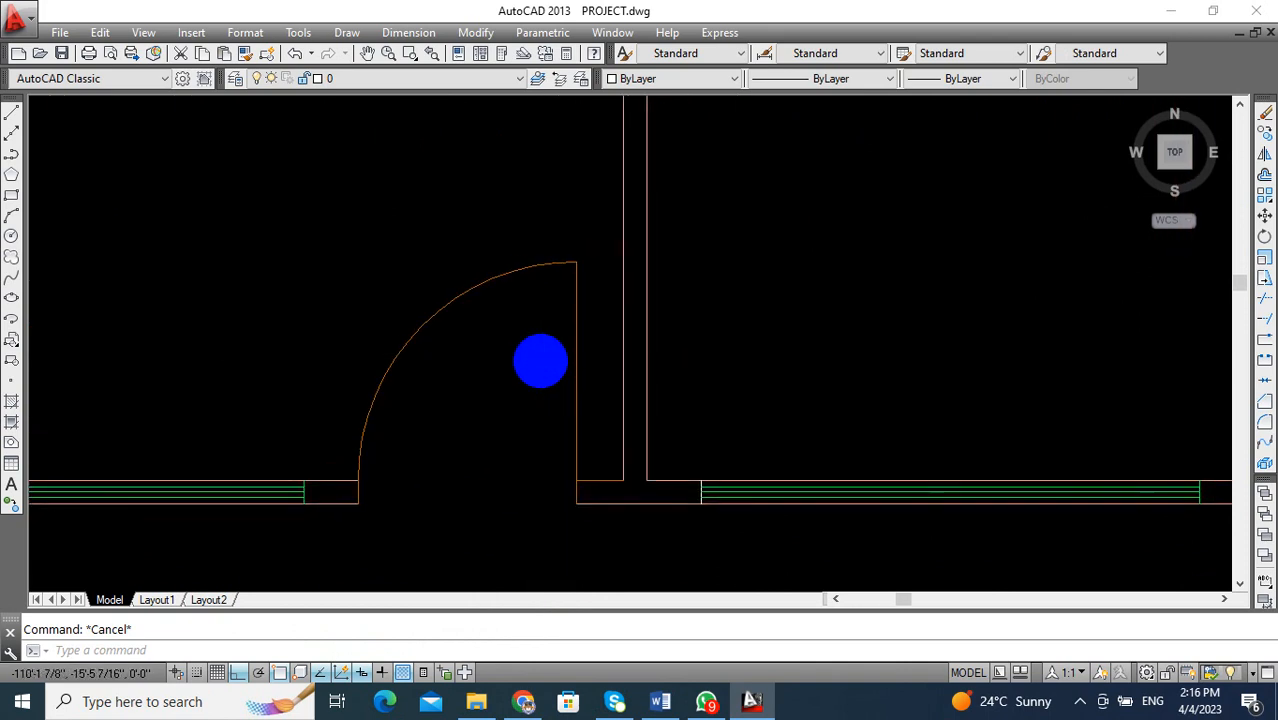
text(CO)
key(Return)
click(585, 240)
click(497, 343)
key(Return)
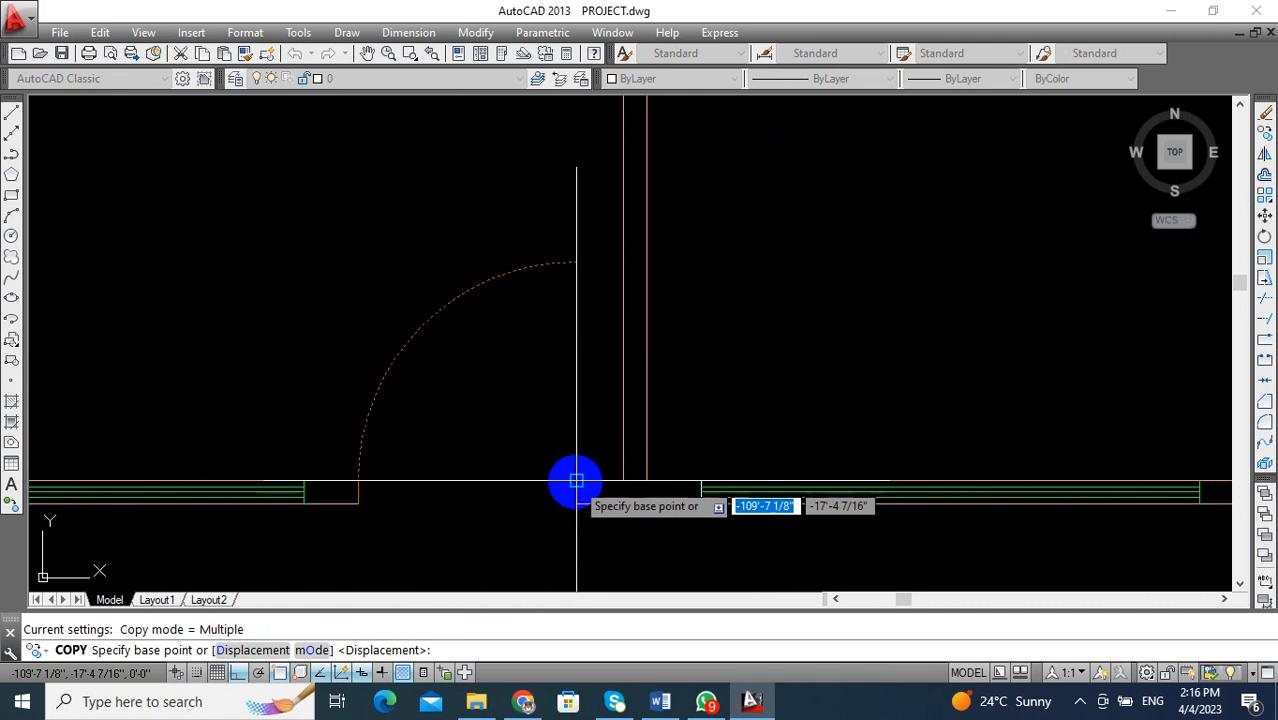
click(576, 481)
scroll(556, 479, down, 4)
scroll(727, 485, up, 3)
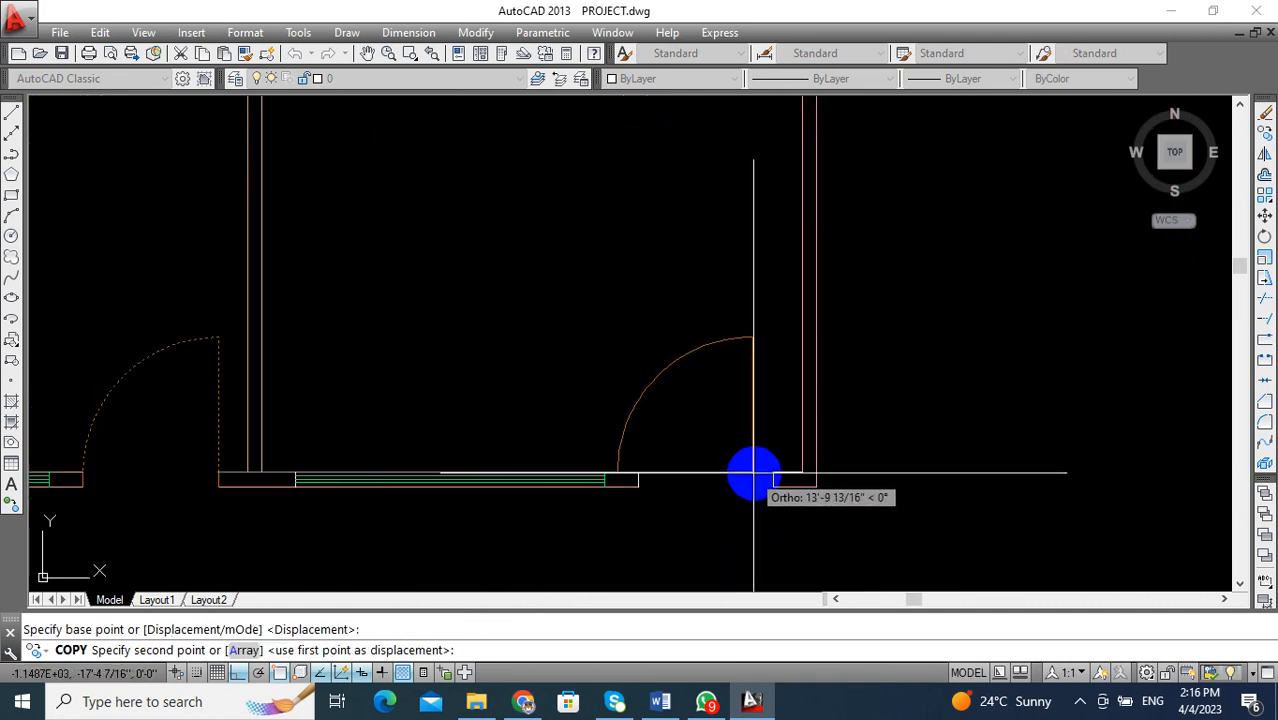
click(763, 474)
Erase the short horizontal construction line beside the right bedroom's door jamb.
scroll(780, 480, up, 4)
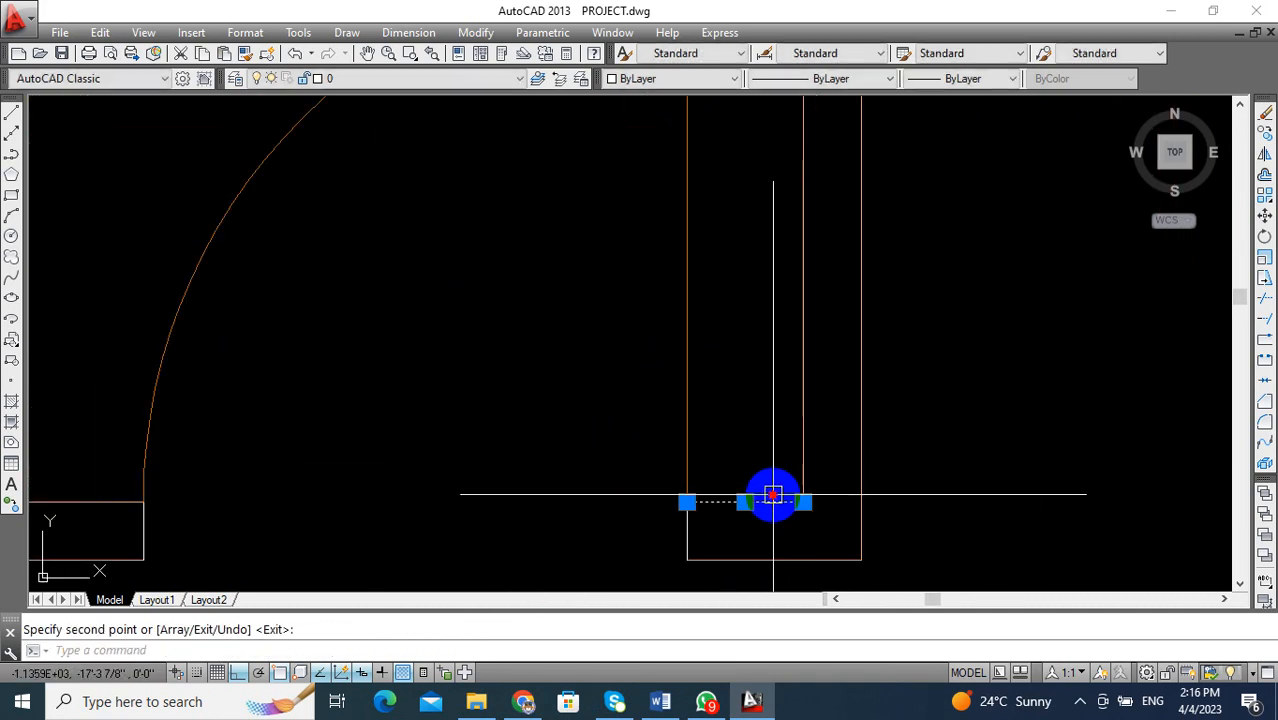
right_click(700, 576)
text(E)
key(Return)
scroll(693, 521, down, 3)
scroll(664, 521, up, 1)
scroll(655, 445, down, 2)
middle_drag(655, 445, 632, 411)
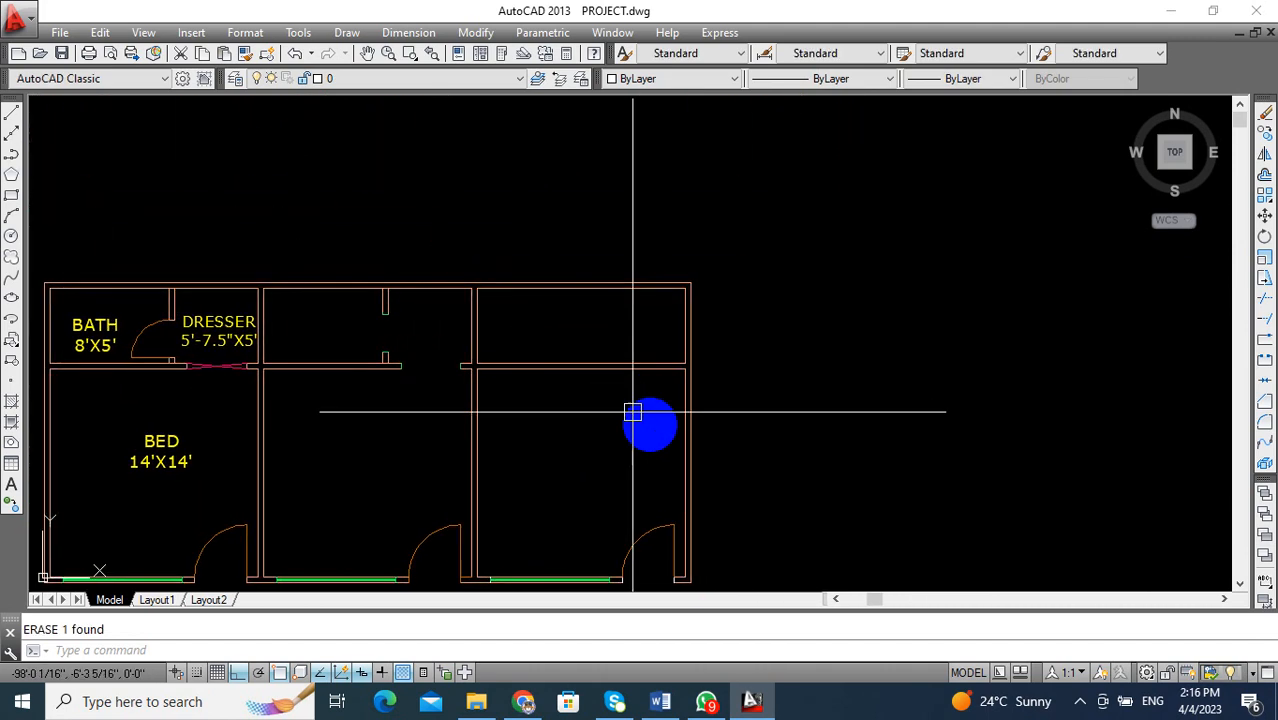
Draw a line 9" left from the lower-right inner corner of the right unit's upper room, continuing down across the wall.
scroll(648, 364, up, 4)
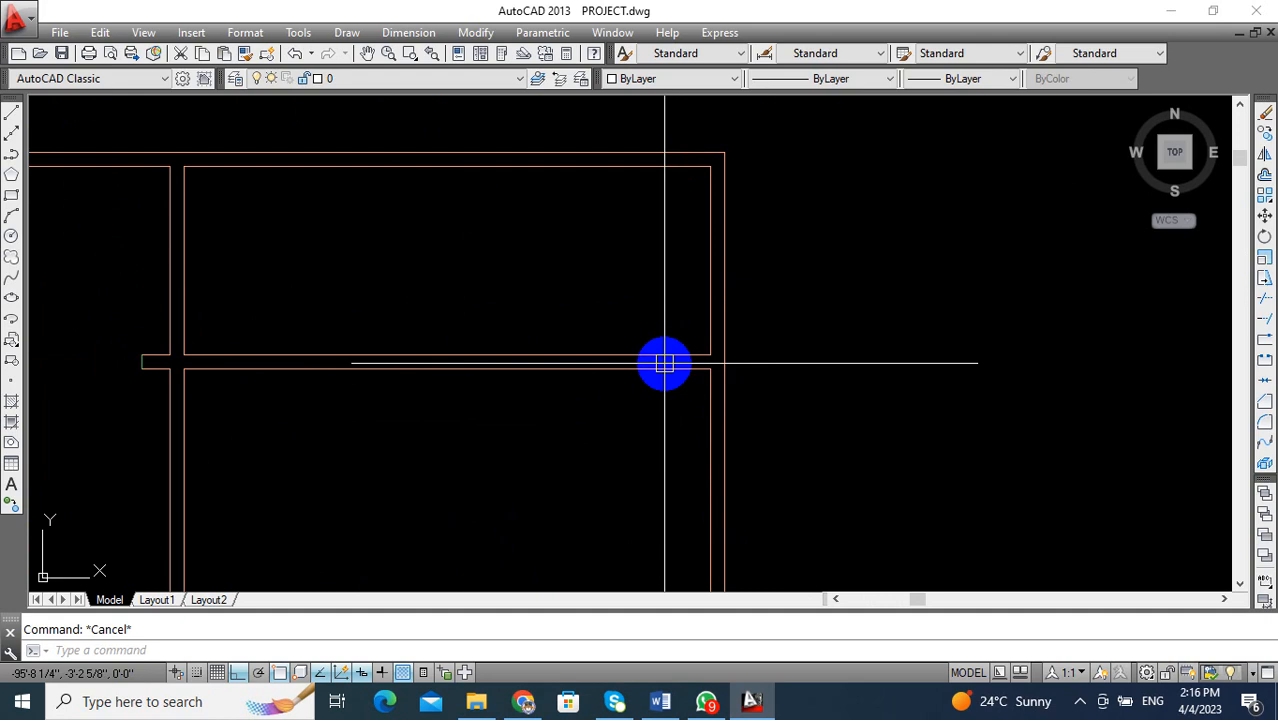
text(L)
key(Return)
scroll(727, 294, up, 2)
click(697, 378)
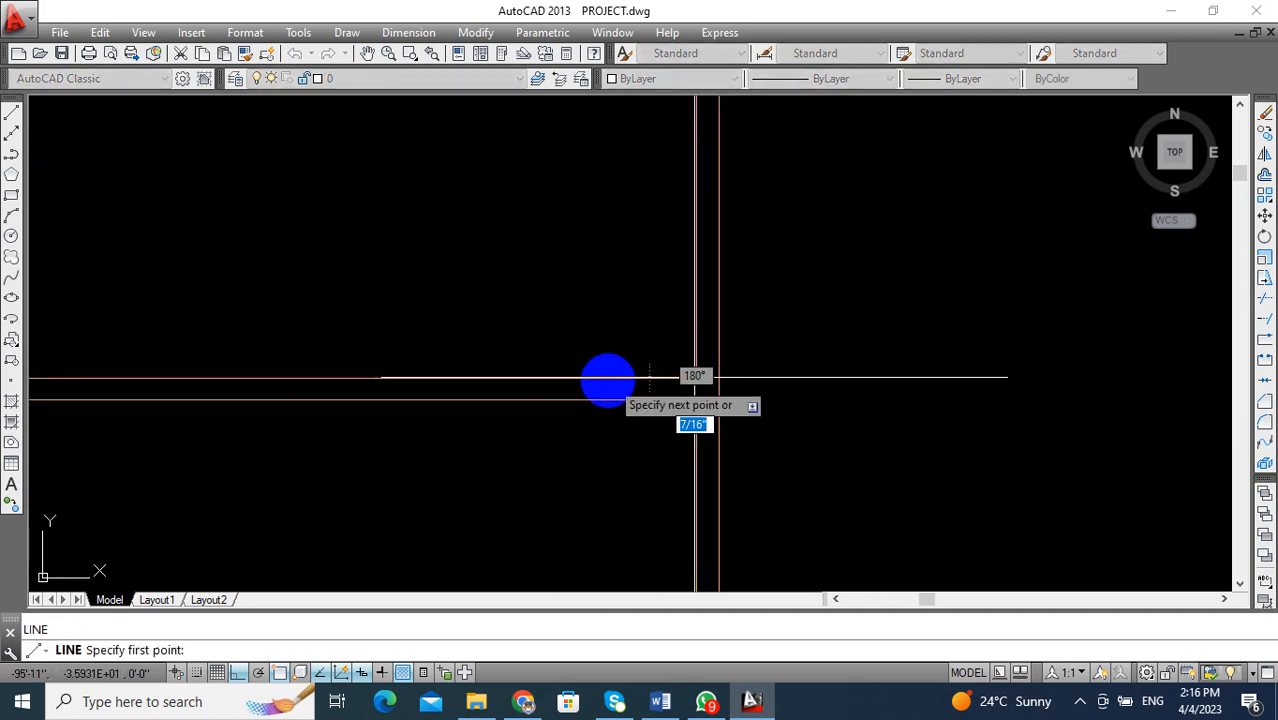
key(Return)
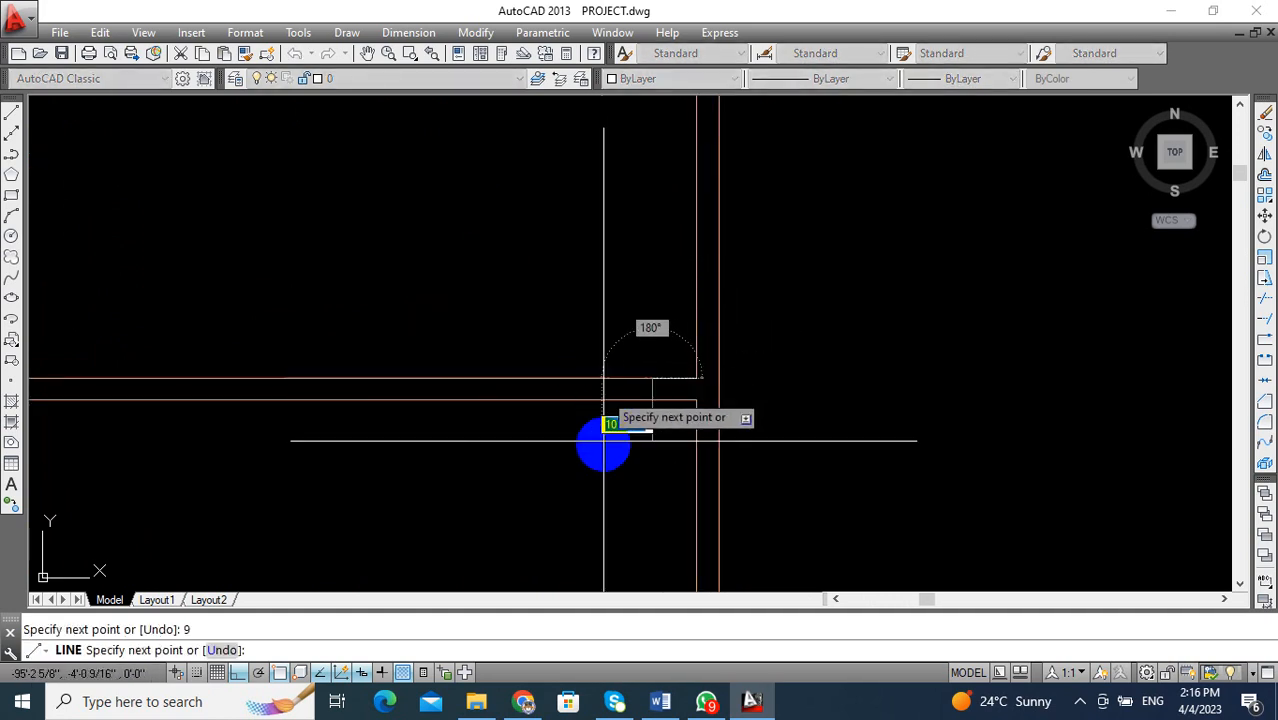
click(605, 448)
key(Return)
Offset the vertical construction line crossing the right unit's dividing wall 4' to the left.
middle_click(704, 343)
middle_click(704, 343)
scroll(553, 291, down, 3)
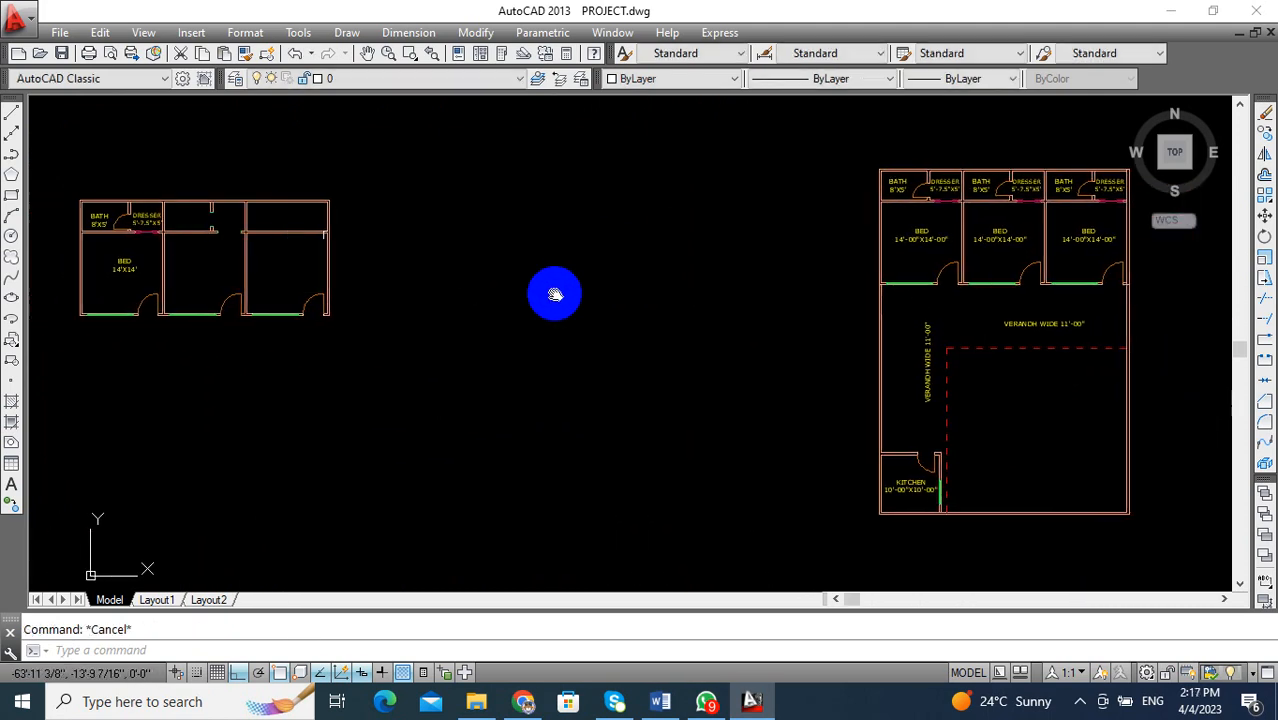
scroll(693, 262, up, 8)
mouse_move(732, 306)
middle_down()
mouse_move(998, 345)
mouse_move(1013, 433)
middle_up()
text(O)
key(Return)
text(4)
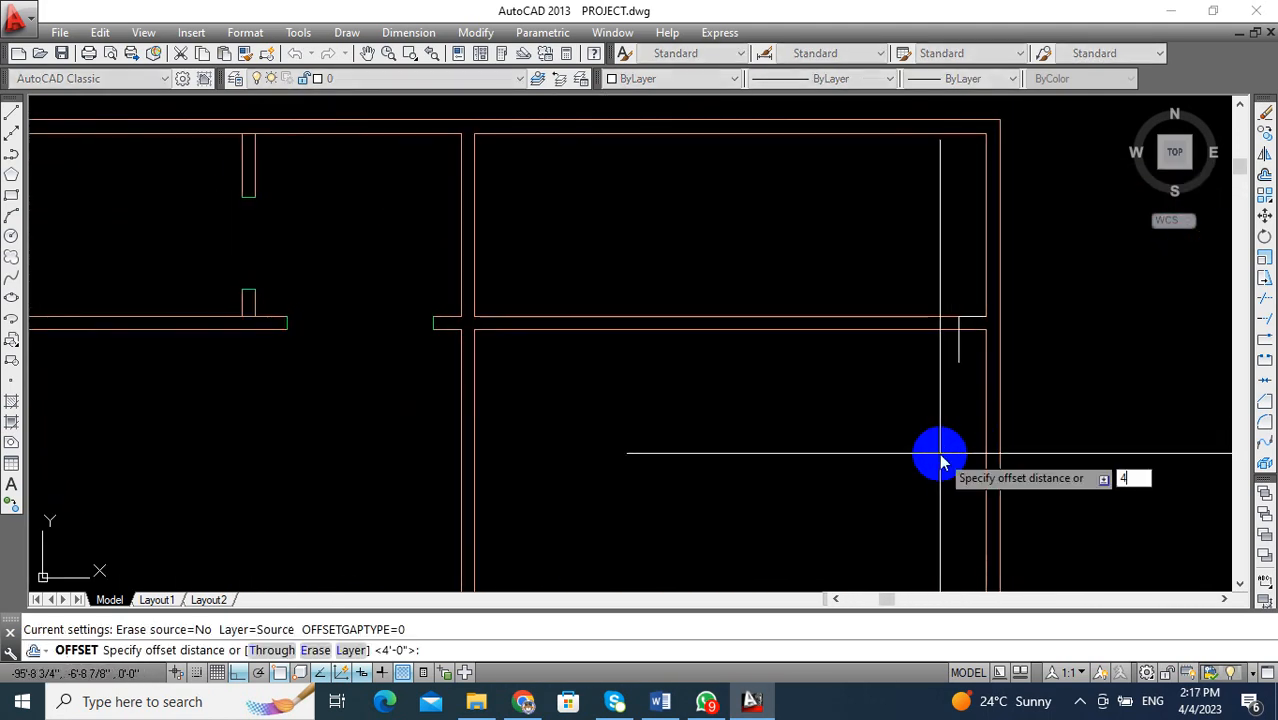
text(')
key(Return)
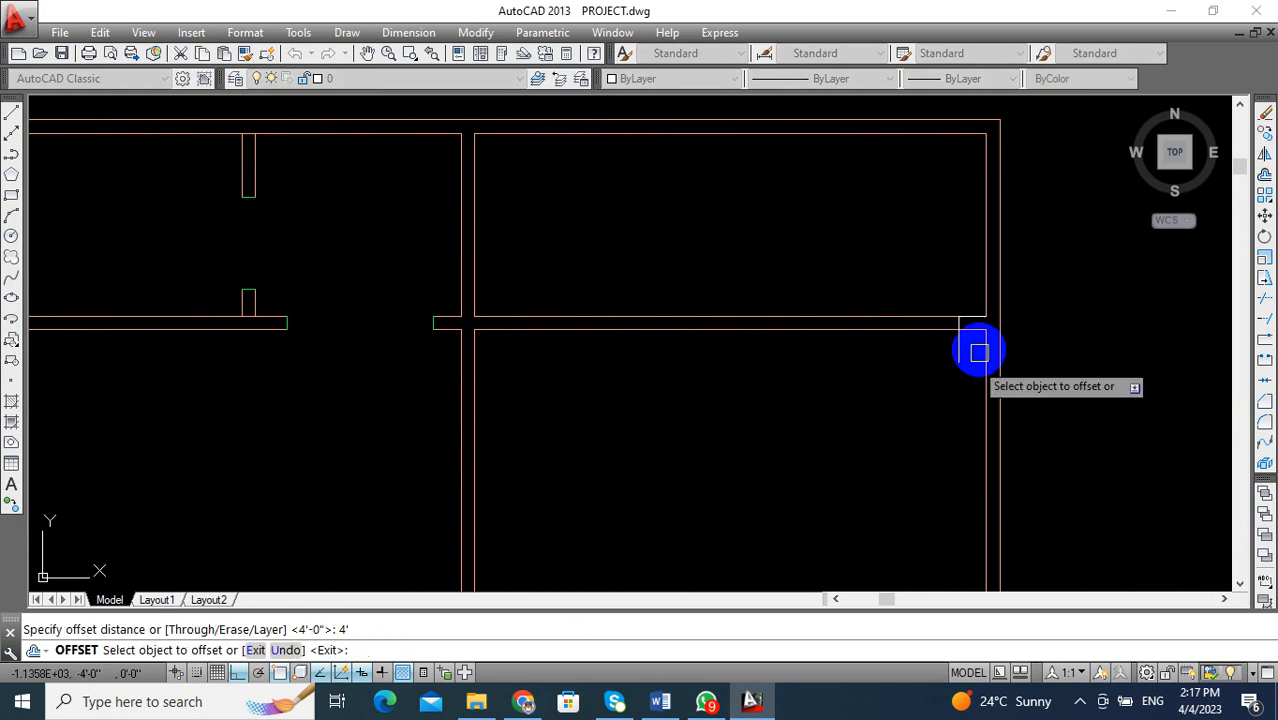
click(958, 347)
click(870, 354)
key(Escape)
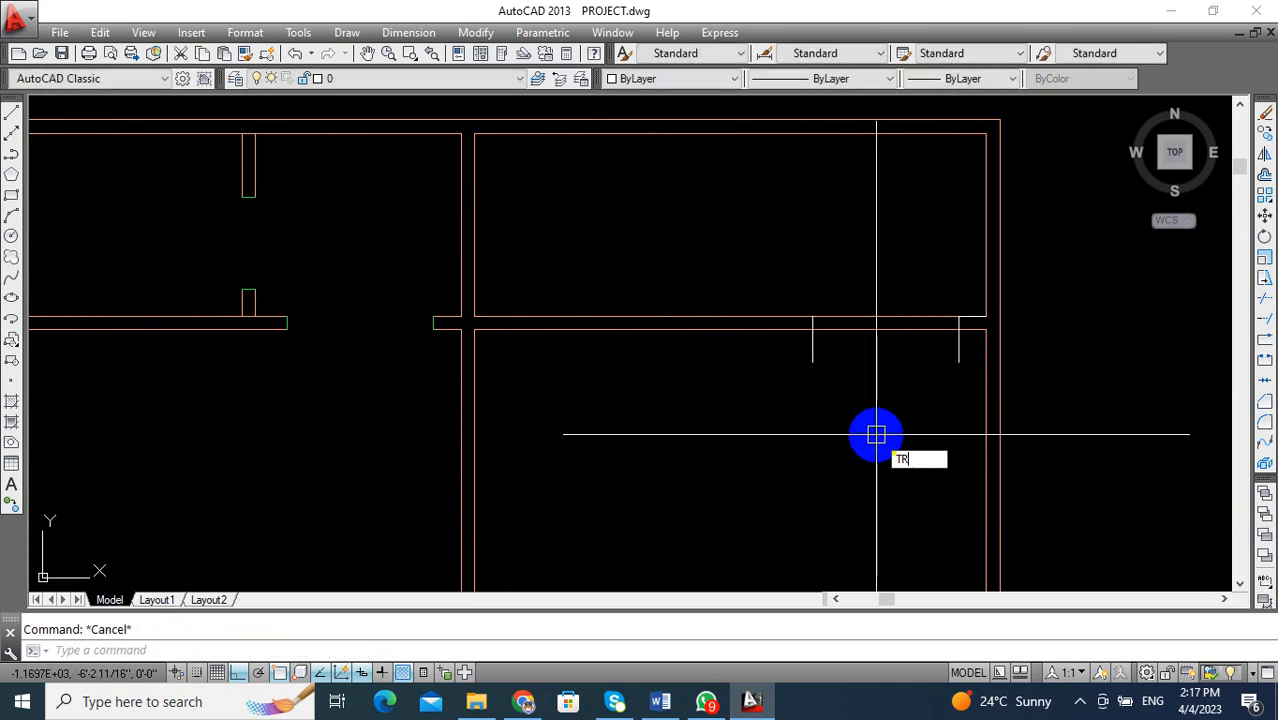
Trim the dividing wall lines between the two jamb lines and the jamb ends projecting below the right unit's dividing wall.
text(TR)
key(Return)
key(Return)
click(893, 280)
click(836, 402)
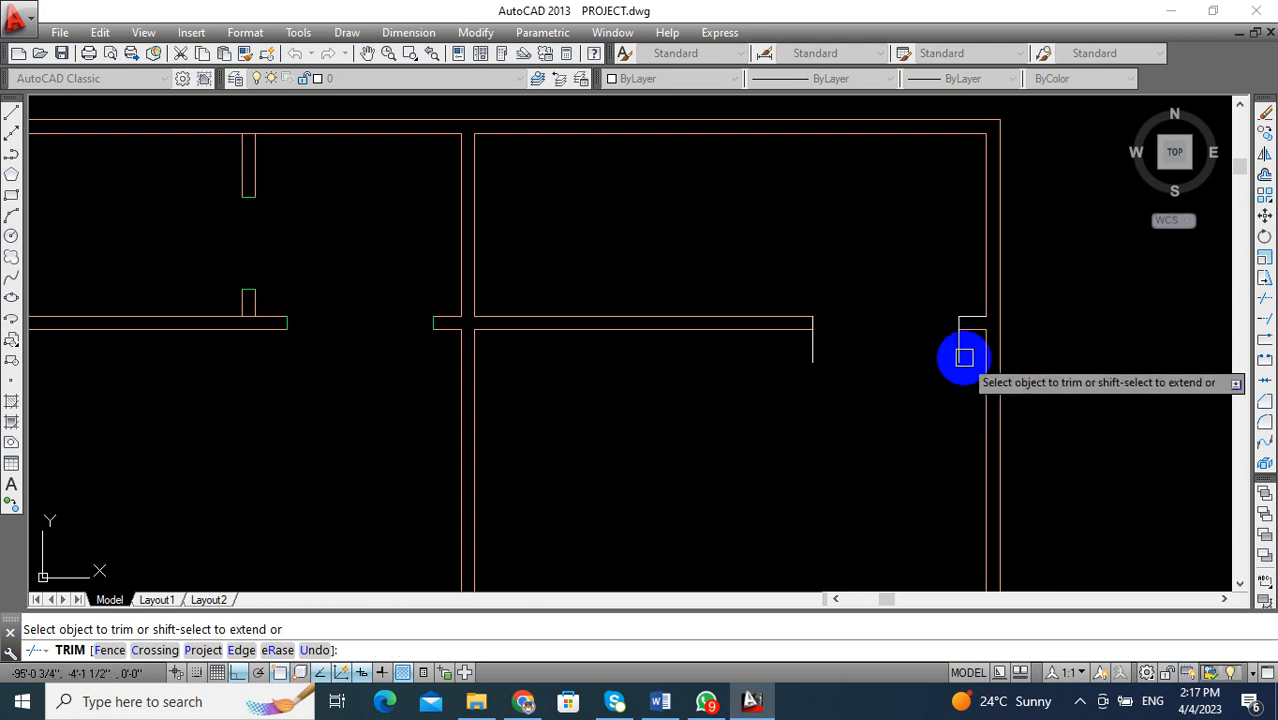
click(822, 350)
key(Escape)
Offset the left inner wall line of the right unit's upper room 8' to the right.
scroll(884, 391, down, 3)
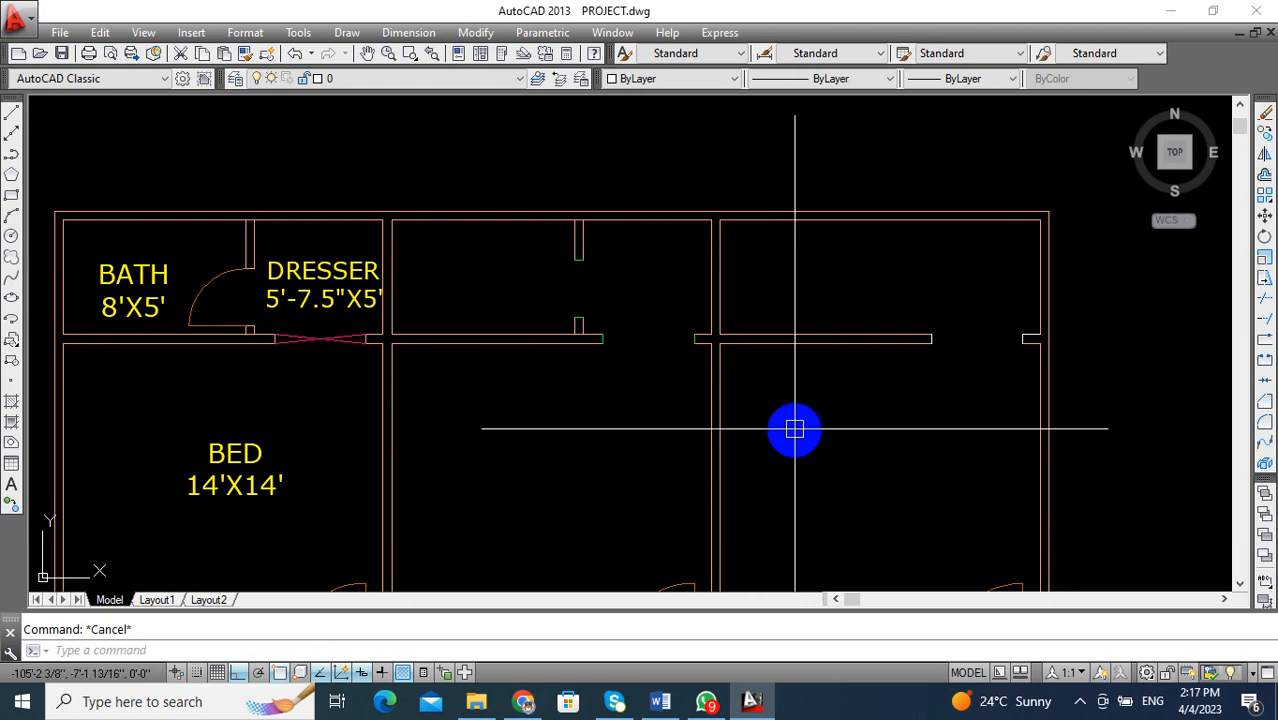
key(Return)
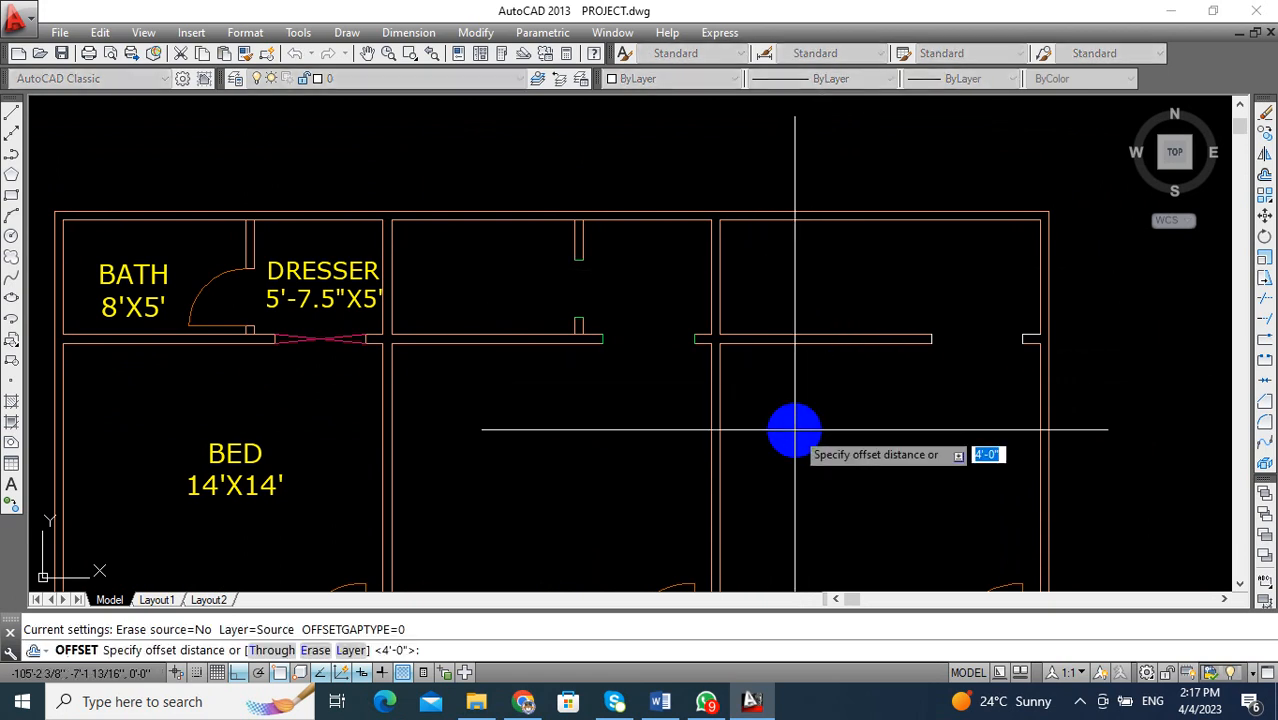
text(8')
key(Return)
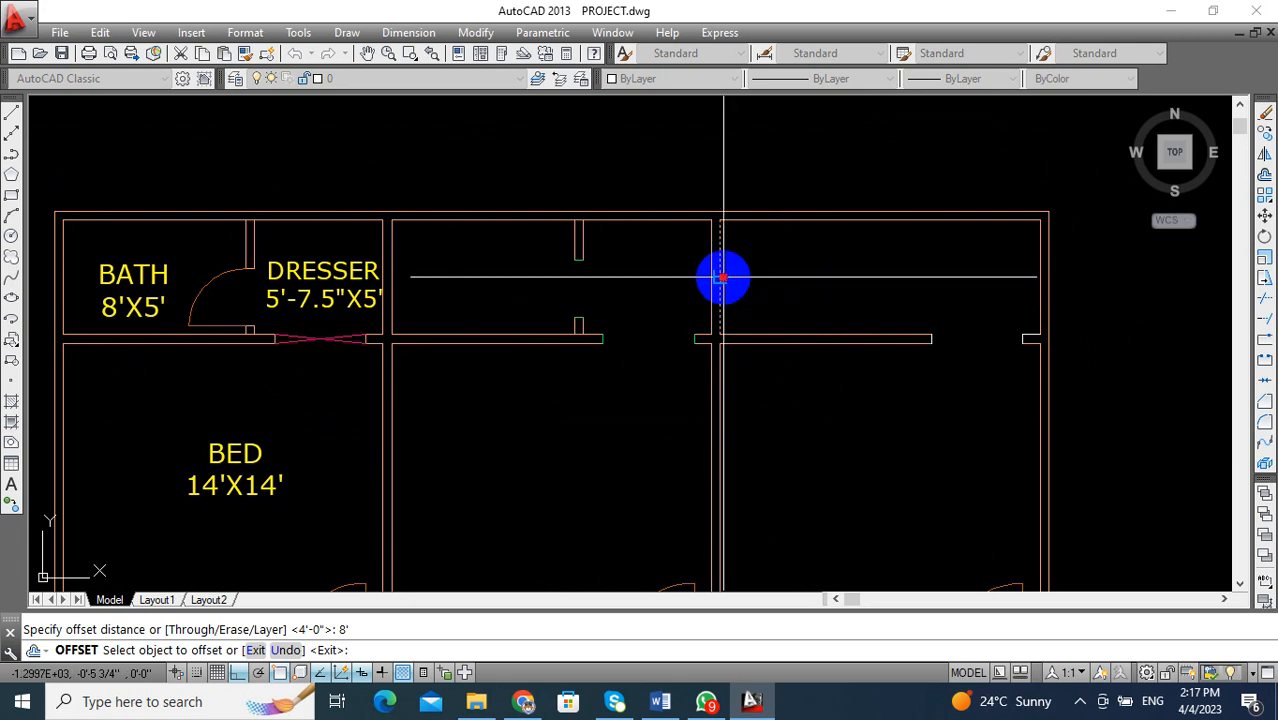
click(723, 278)
click(770, 284)
scroll(746, 285, down, 2)
key(Escape)
Offset the partition line in the right unit's upper room 4.5" to the right to give it wall thickness.
text(O)
key(Return)
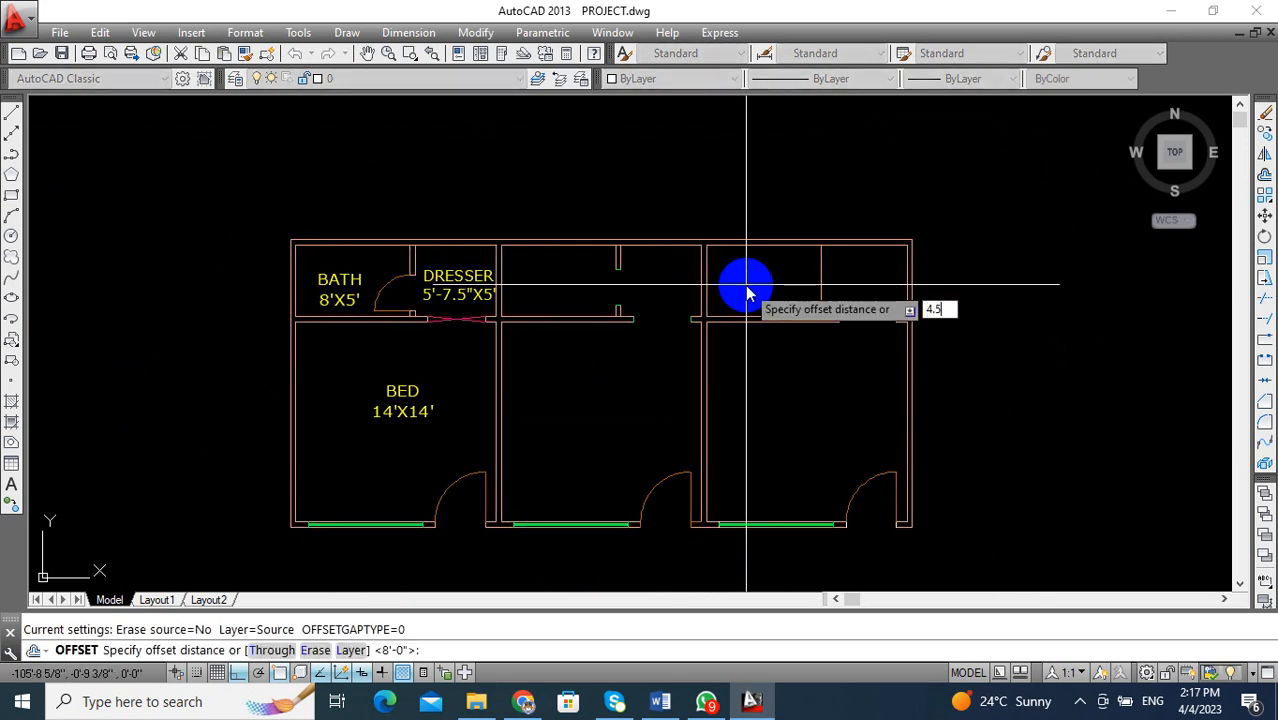
text(4.5)
key(Return)
click(830, 282)
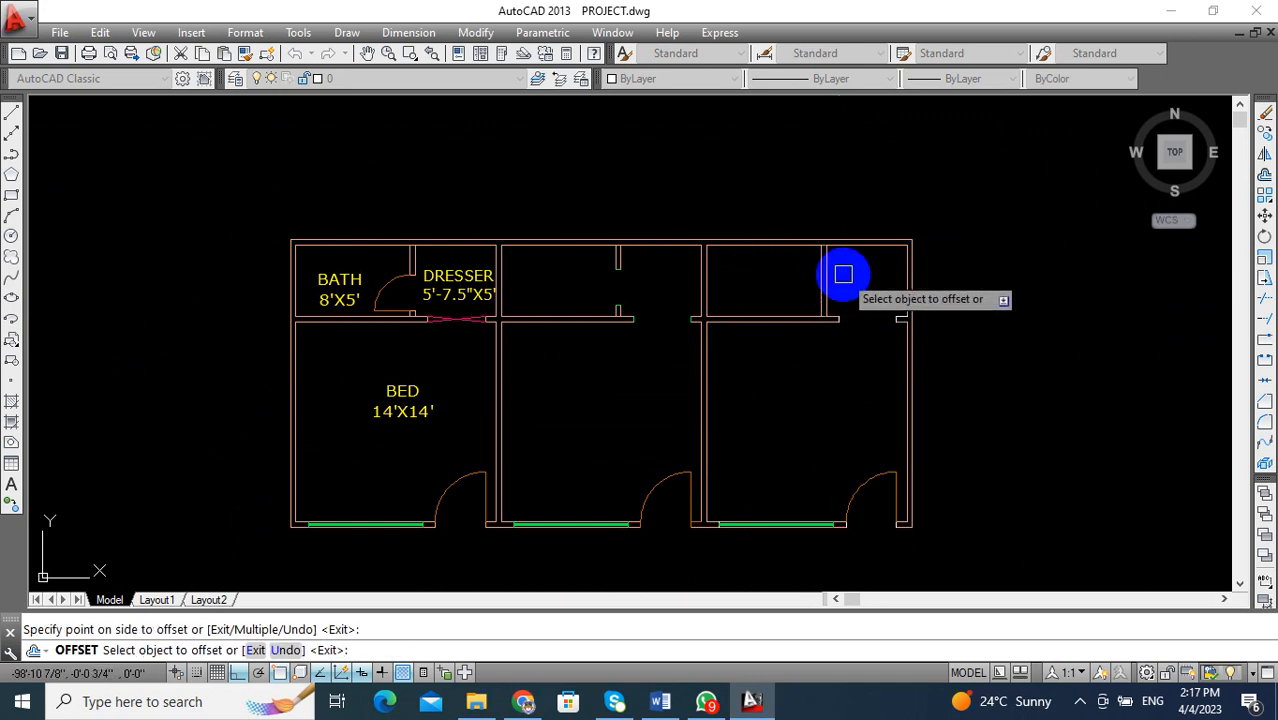
key(Escape)
Draw a line 9" up from the base of the right unit's partition, continuing horizontally across the partition to the right.
scroll(805, 295, up, 2)
middle_drag(816, 285, 814, 416)
scroll(730, 352, up, 2)
text(L)
key(Return)
scroll(843, 413, up, 2)
scroll(848, 413, up, 2)
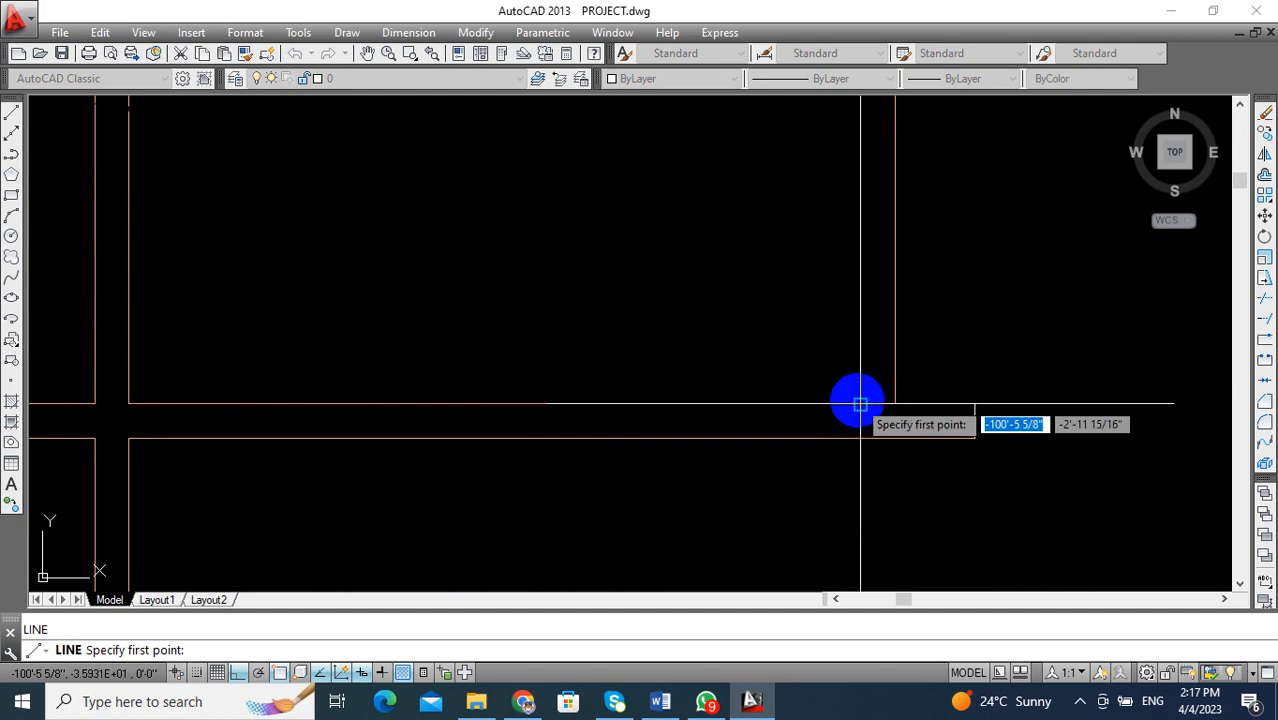
click(858, 408)
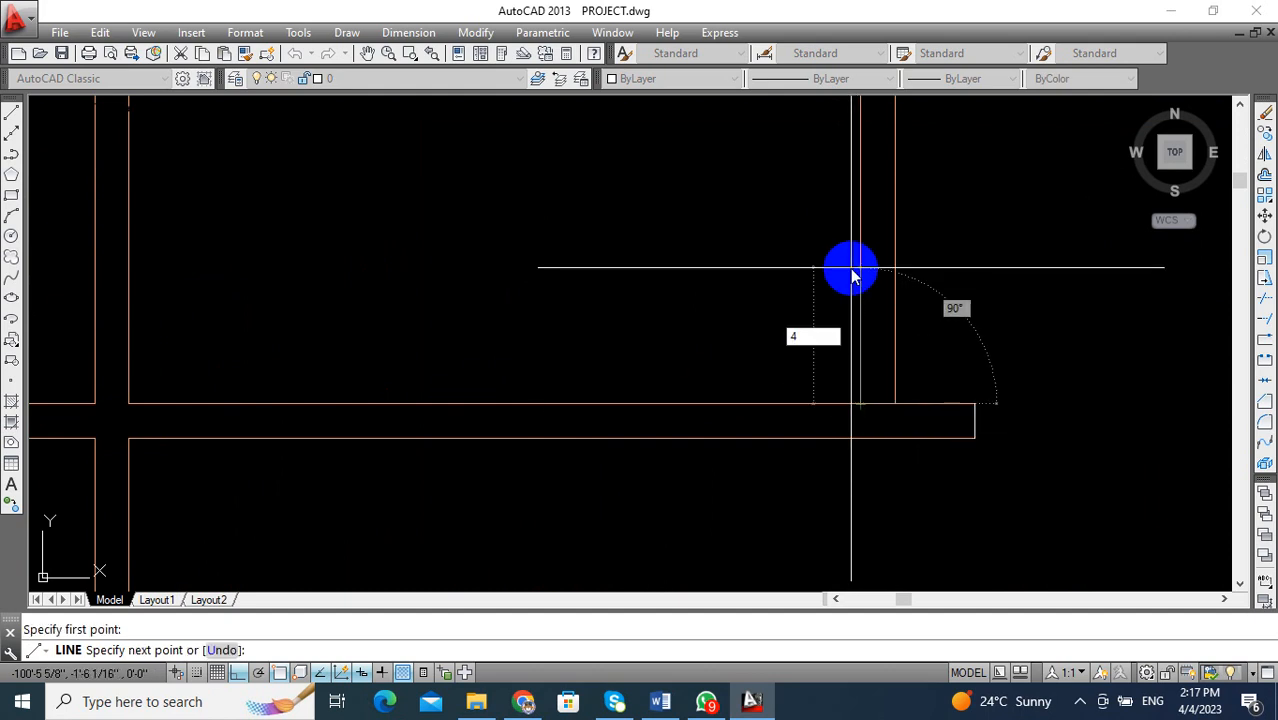
text(9)
key(Return)
click(980, 302)
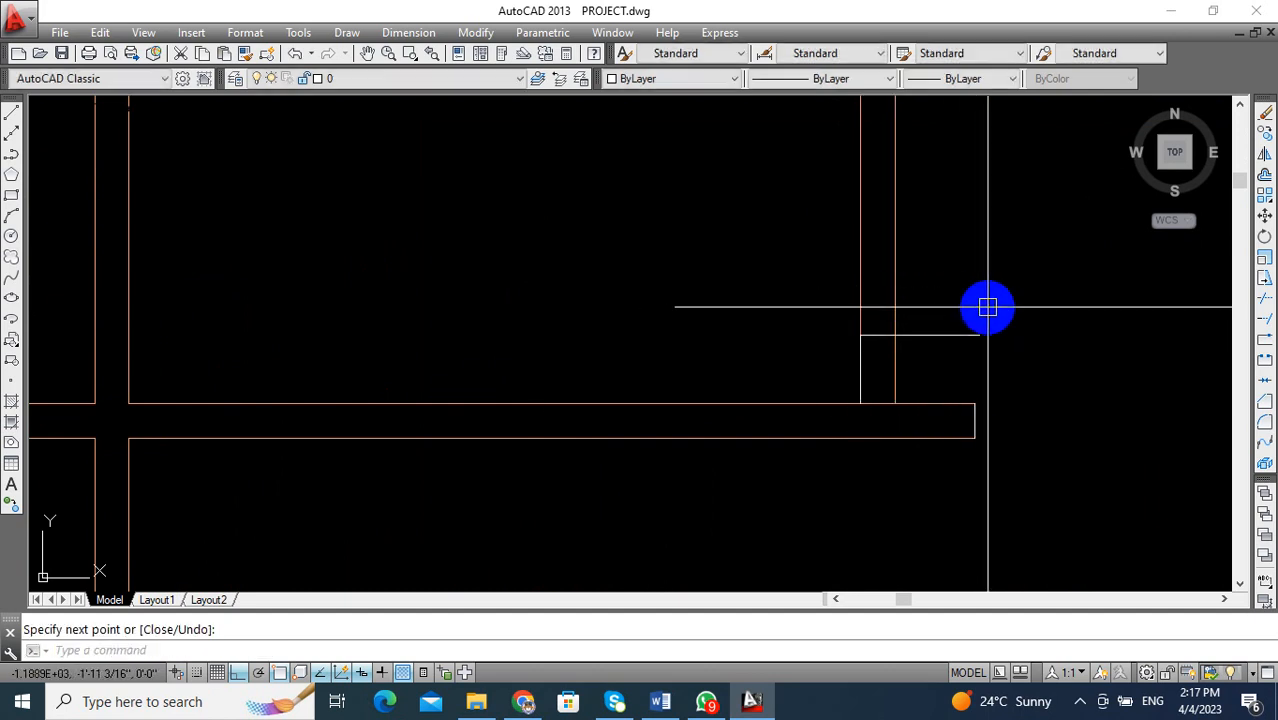
middle_drag(1029, 333, 947, 302)
key(Escape)
Offset the horizontal line across the right unit's partition 2.5' upward to mark the bathroom door opening.
text(O)
key(Return)
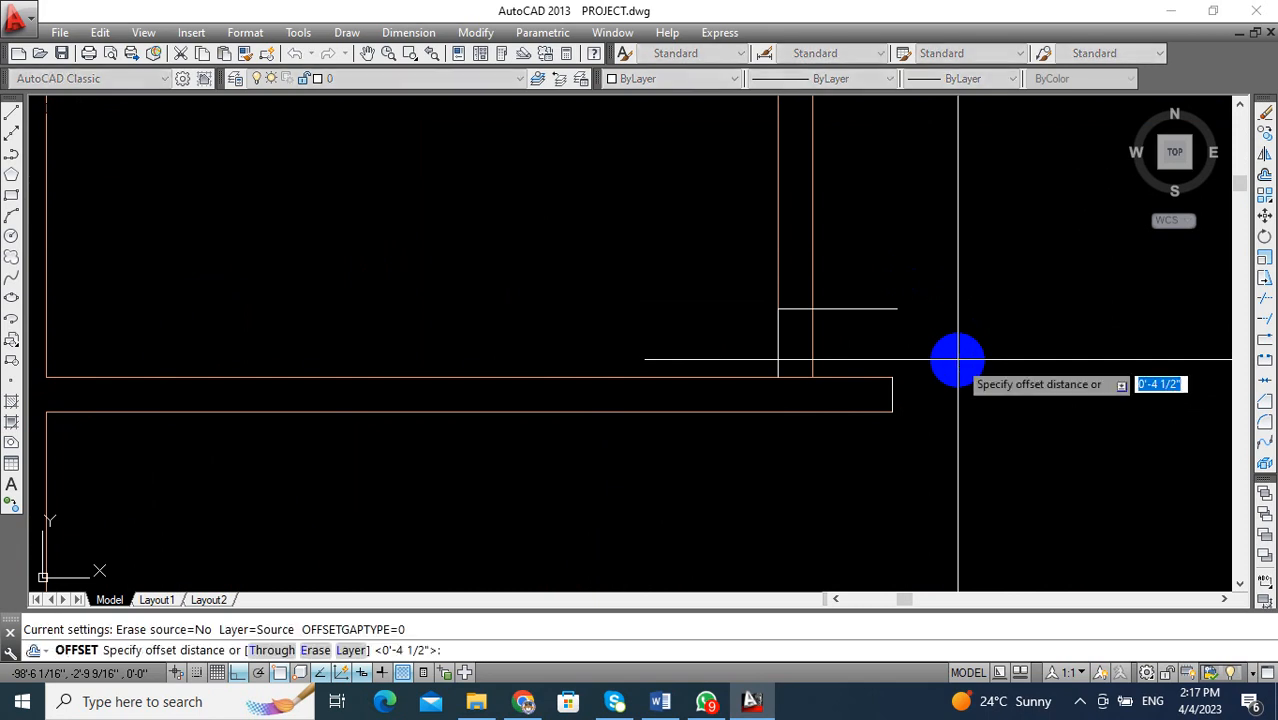
text(2.5')
key(Return)
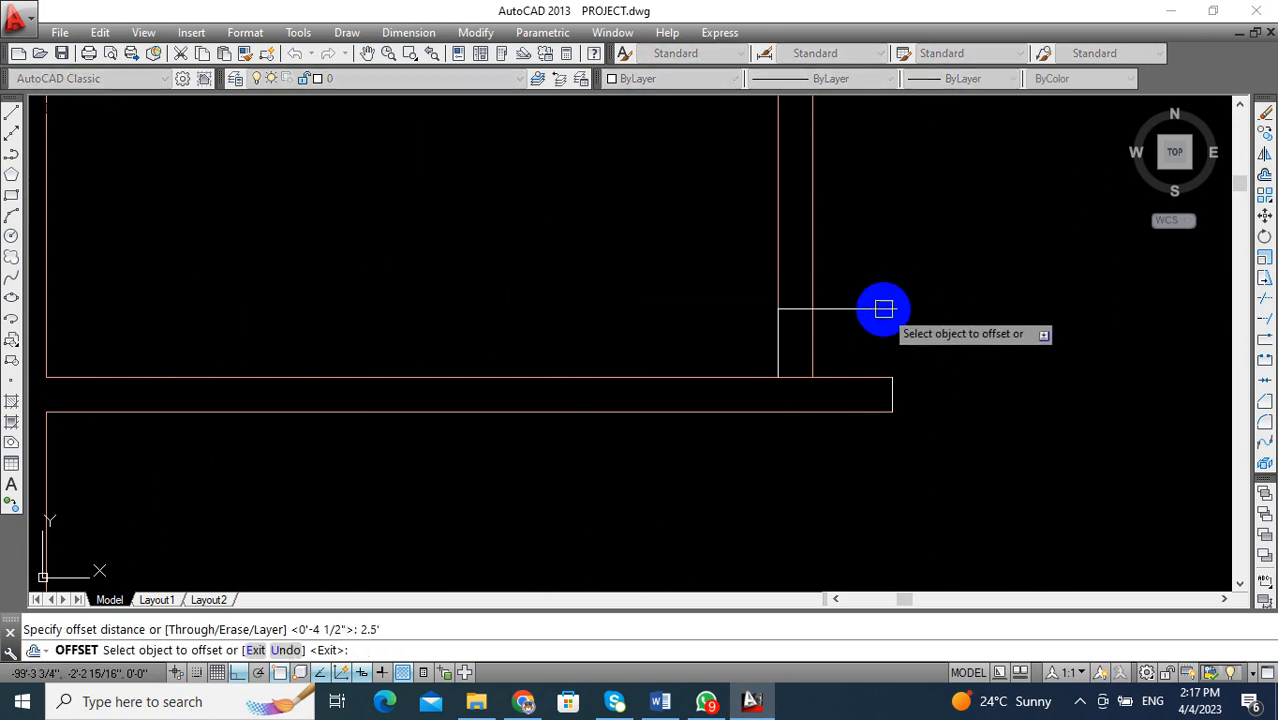
click(882, 308)
click(896, 246)
key(Escape)
Trim the right unit's partition lines between the two jamb lines and the jamb ends projecting beyond the partition.
scroll(897, 247, down, 2)
middle_drag(897, 247, 875, 386)
text(T)
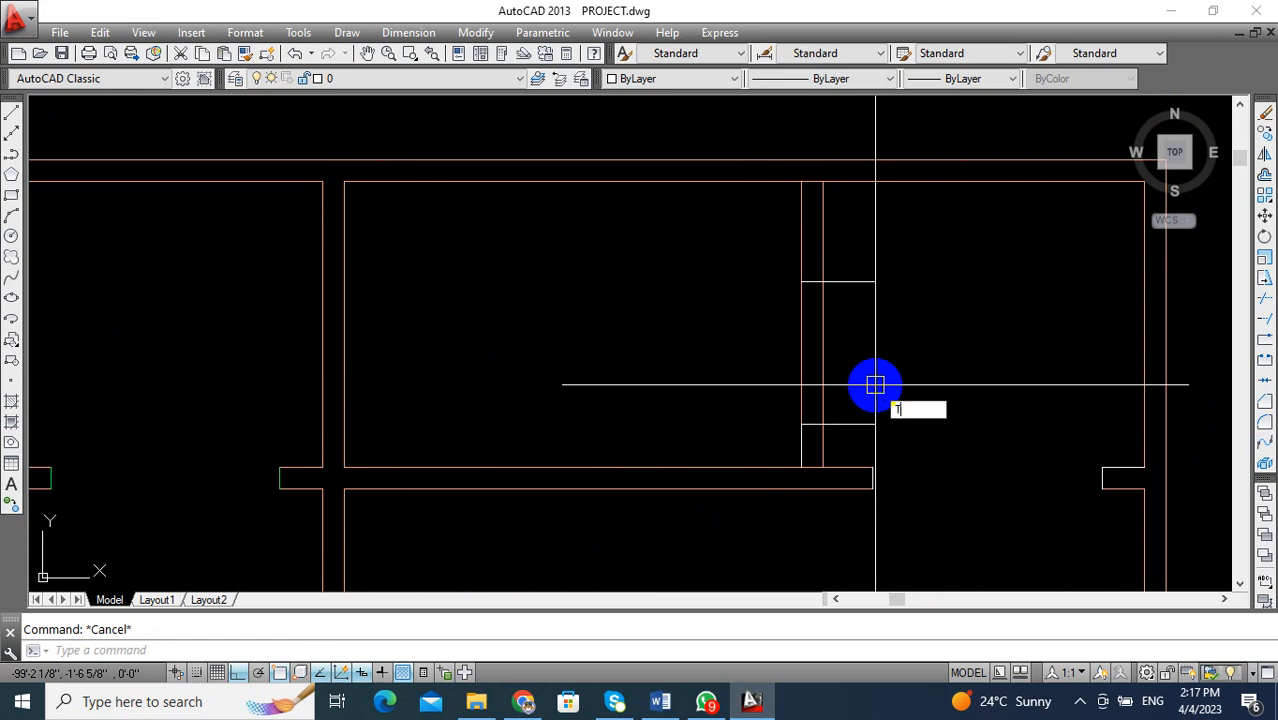
text(R)
key(Return)
key(Return)
click(886, 335)
click(597, 411)
click(887, 279)
click(839, 374)
scroll(856, 351, down, 4)
scroll(868, 347, up, 2)
key(Escape)
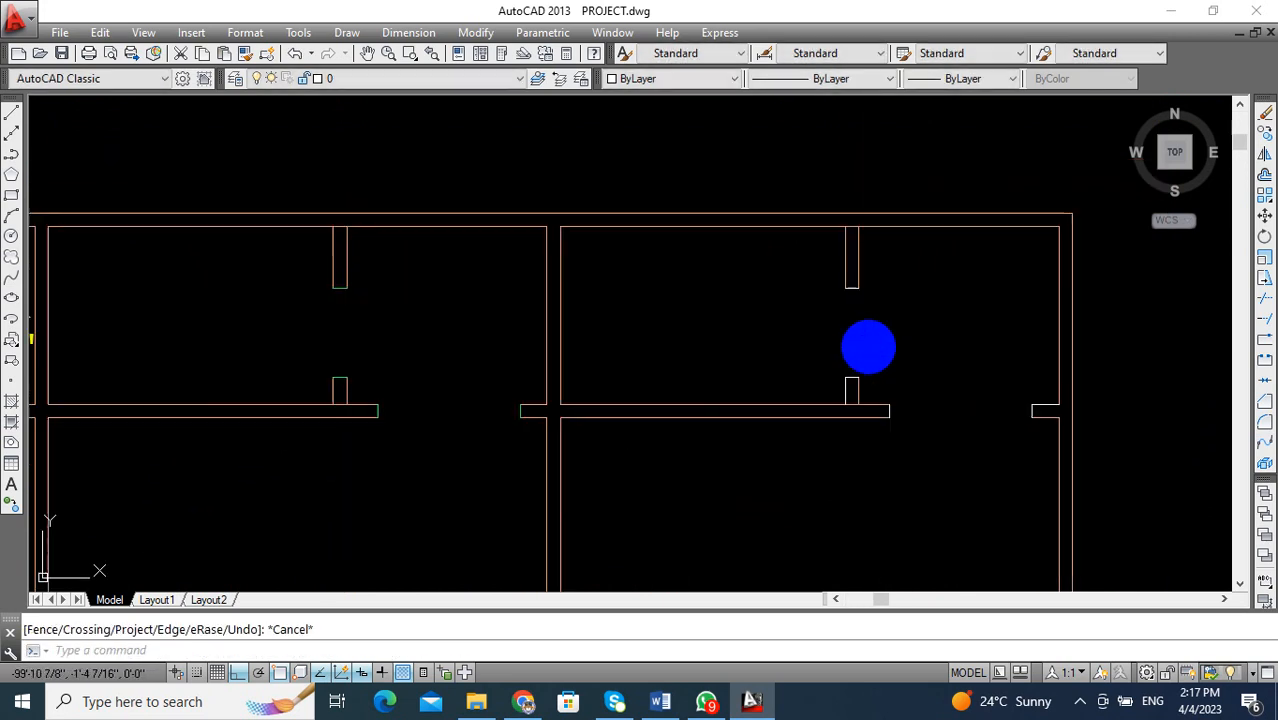
scroll(868, 347, up, 4)
key(Return)
scroll(834, 388, down, 4)
middle_drag(833, 365, 930, 337)
scroll(930, 337, down, 2)
middle_drag(787, 358, 887, 342)
key(Escape)
Copy the magenta cross lines from the left unit's dresser opening into the middle unit's dividing-wall opening, using the lower-right jamb corner as base.
scroll(525, 373, up, 2)
scroll(484, 382, up, 4)
middle_drag(528, 390, 773, 403)
click(701, 302)
click(543, 381)
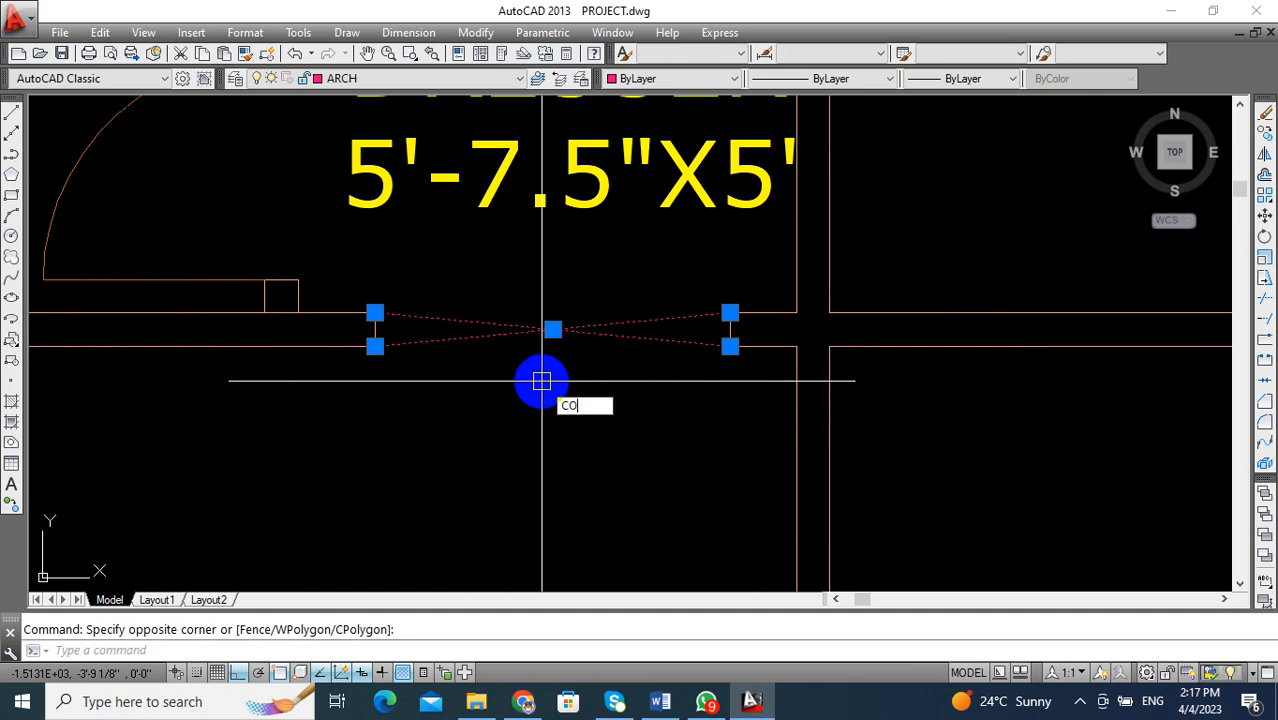
text(CO)
key(Return)
click(730, 346)
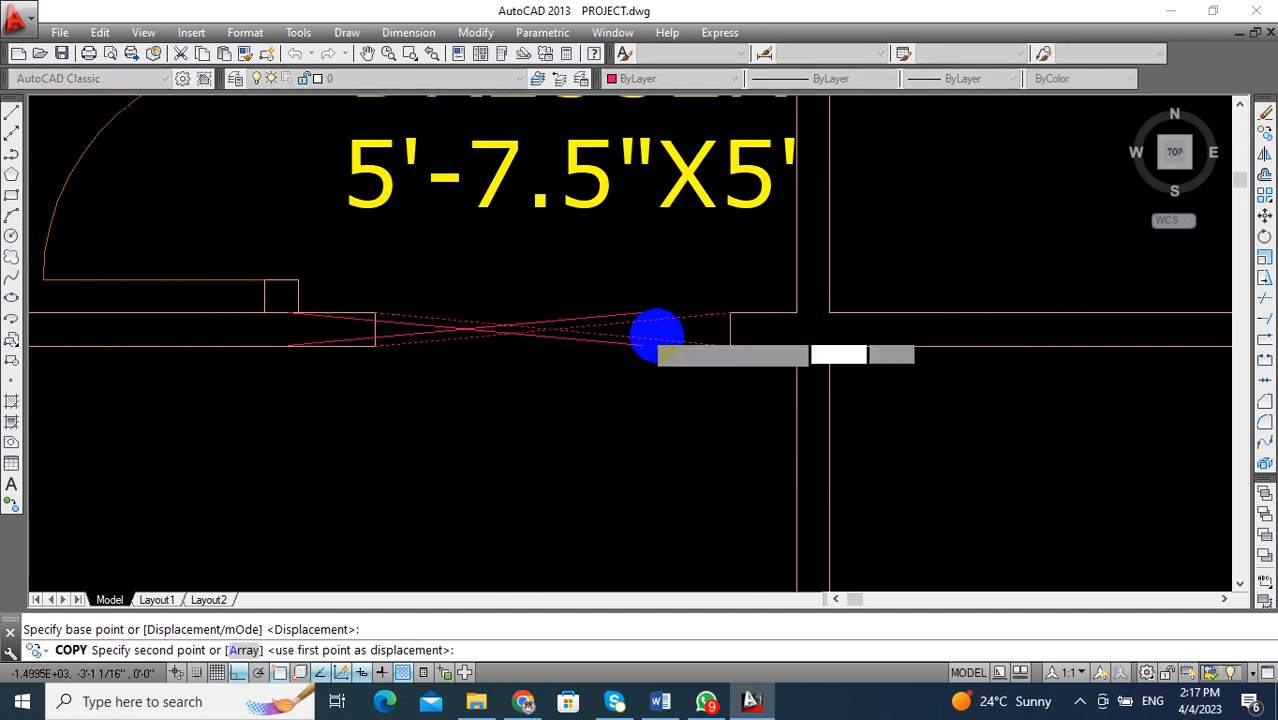
scroll(930, 414, down, 3)
scroll(956, 360, up, 7)
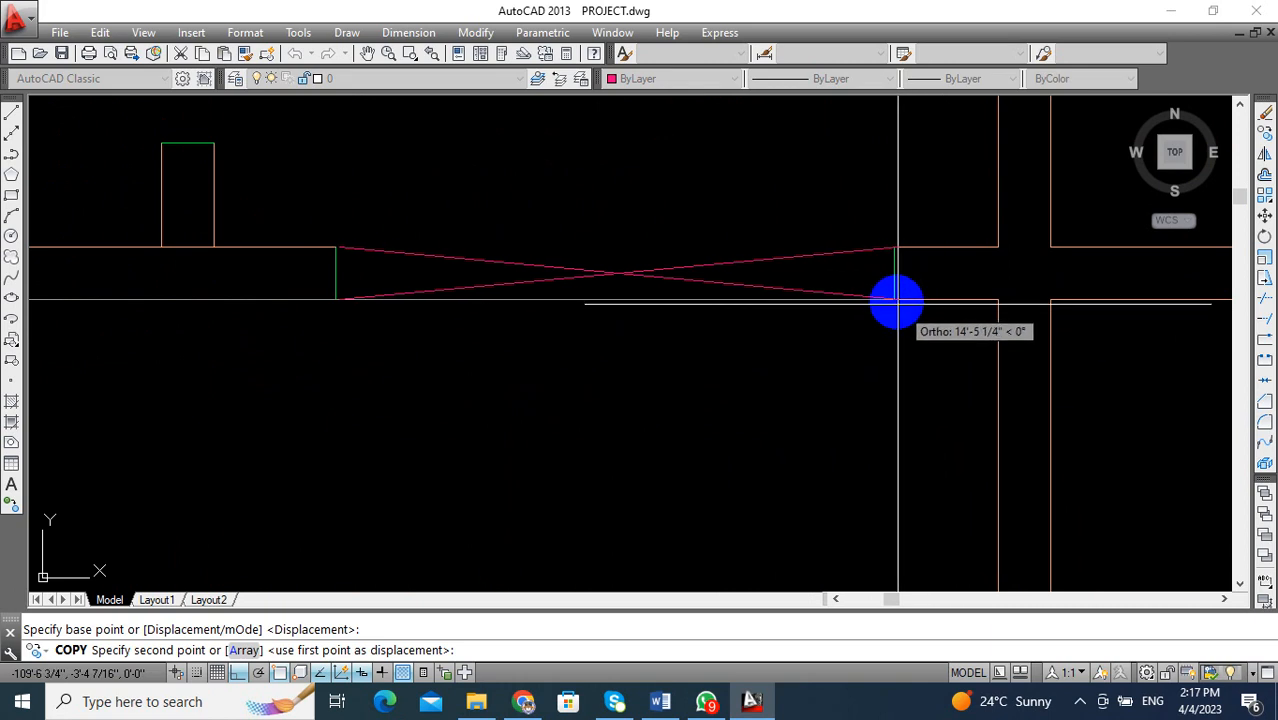
click(895, 298)
Place another copy of the magenta cross lines in the right unit's dividing-wall opening and finish copying.
scroll(954, 489, down, 4)
scroll(685, 363, down, 3)
scroll(1027, 334, up, 9)
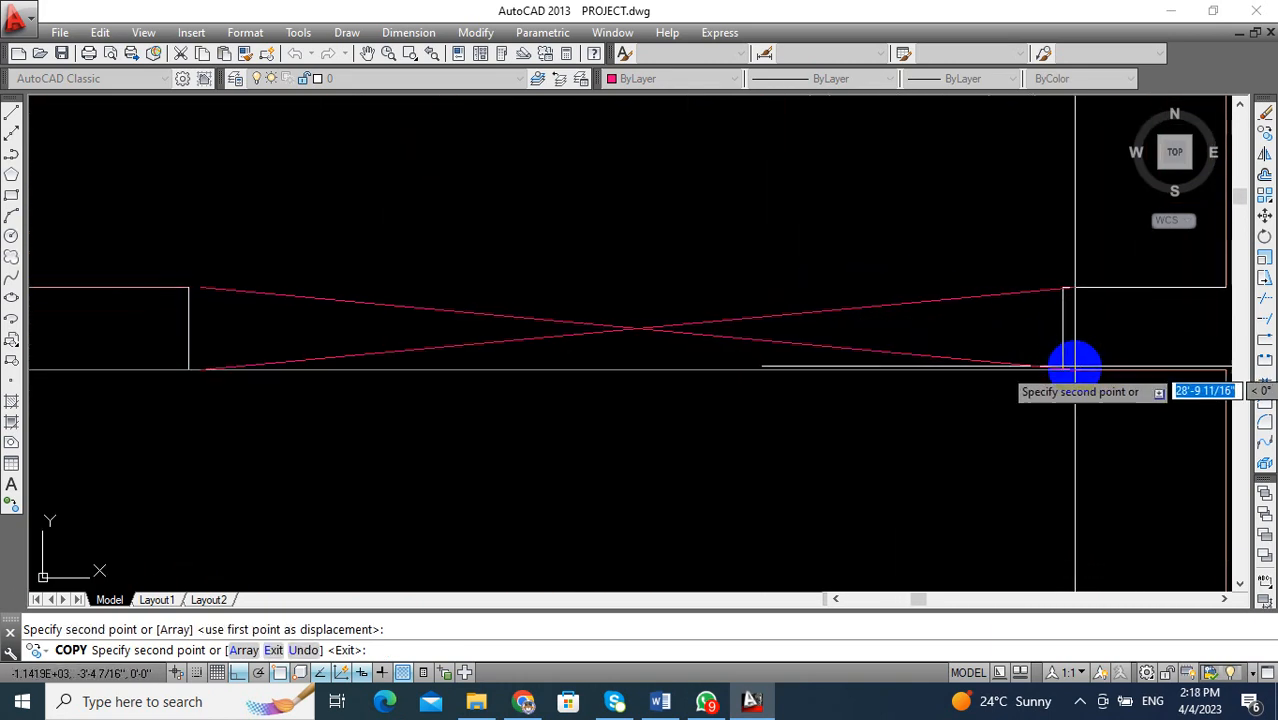
click(1063, 368)
key(Return)
middle_drag(1004, 371, 990, 369)
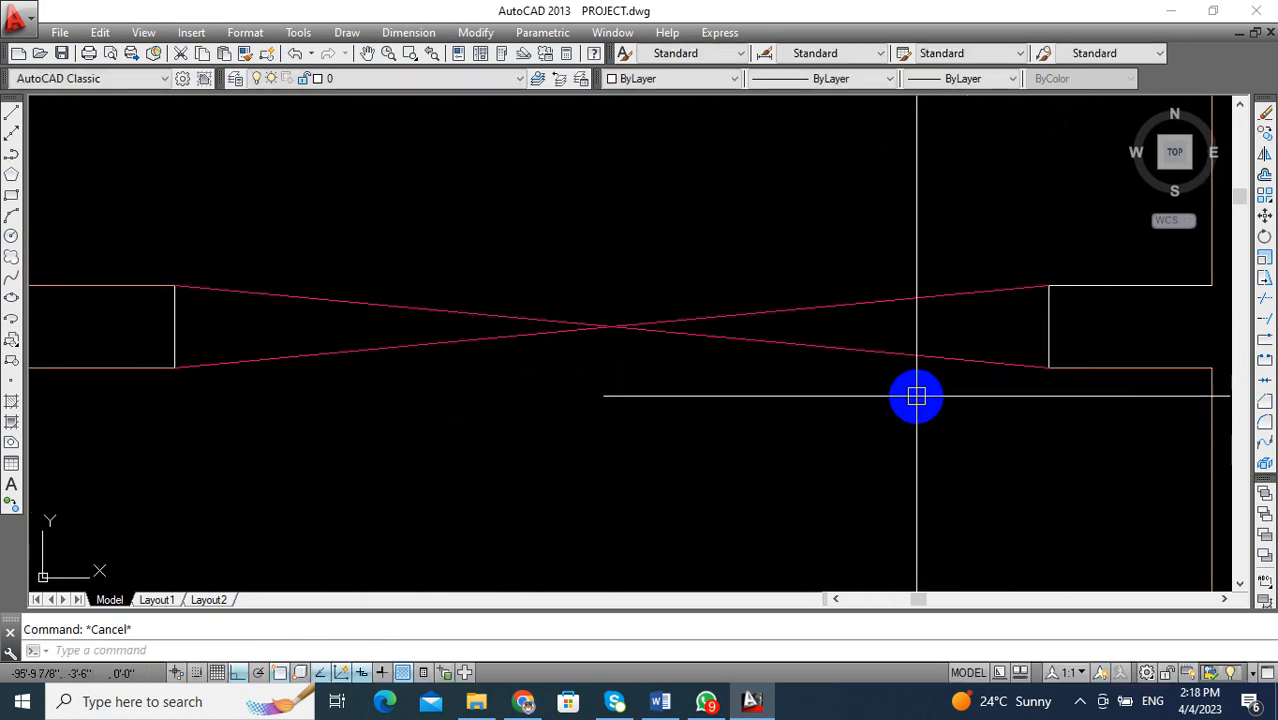
Match both jamb lines of the right unit's opening to the magenta cross lines, and erase the short horizontal construction line beside the right jamb.
scroll(916, 396, down, 4)
middle_drag(927, 428, 871, 426)
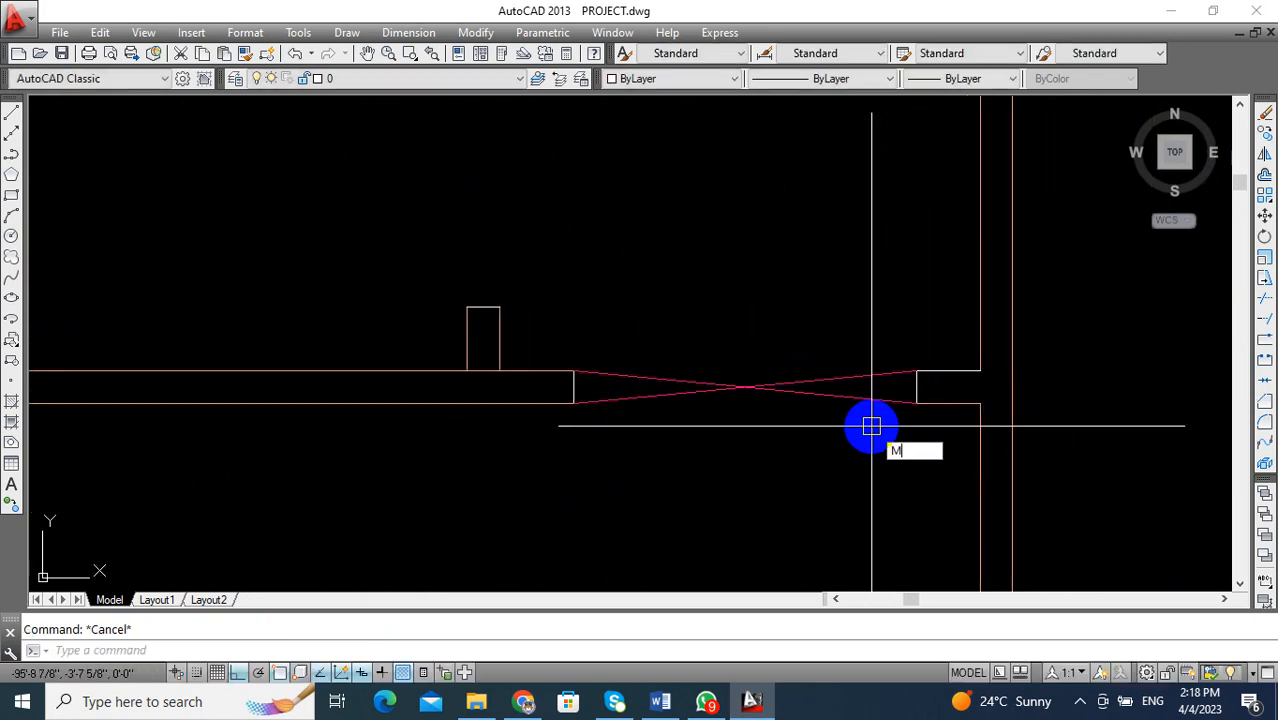
text(ma)
key(Return)
click(870, 400)
click(921, 384)
click(571, 383)
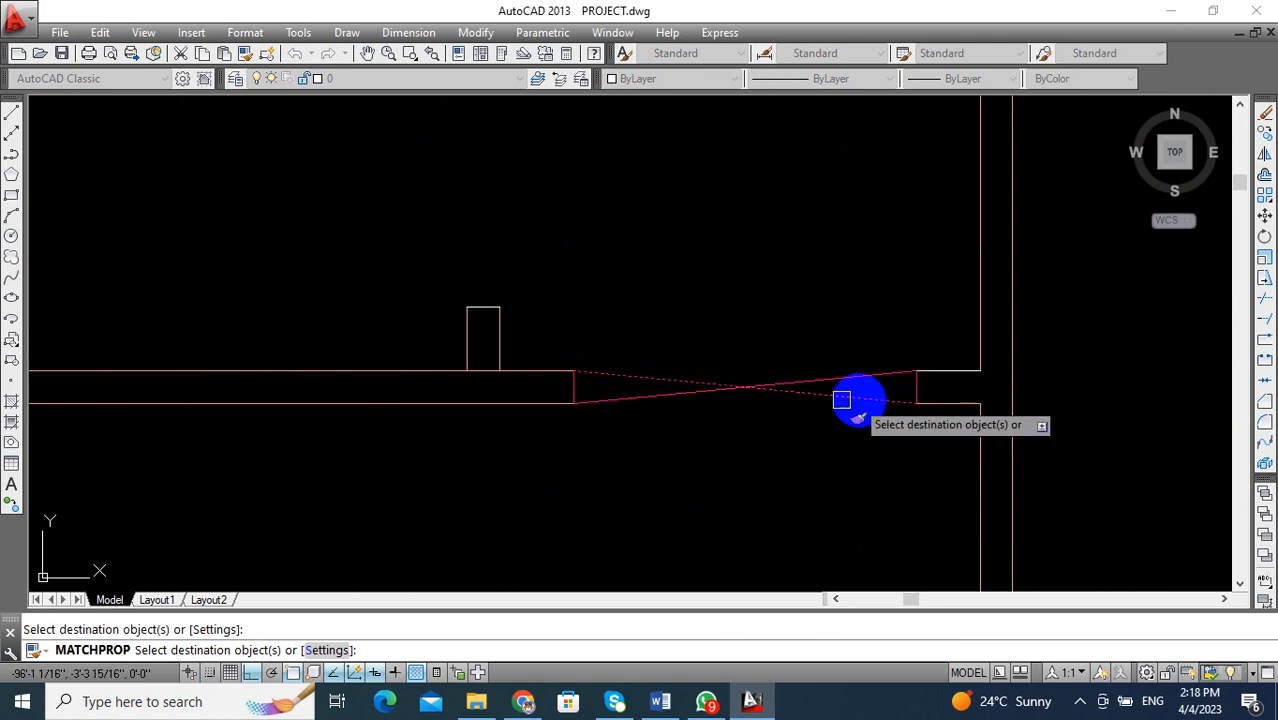
key(Escape)
click(945, 364)
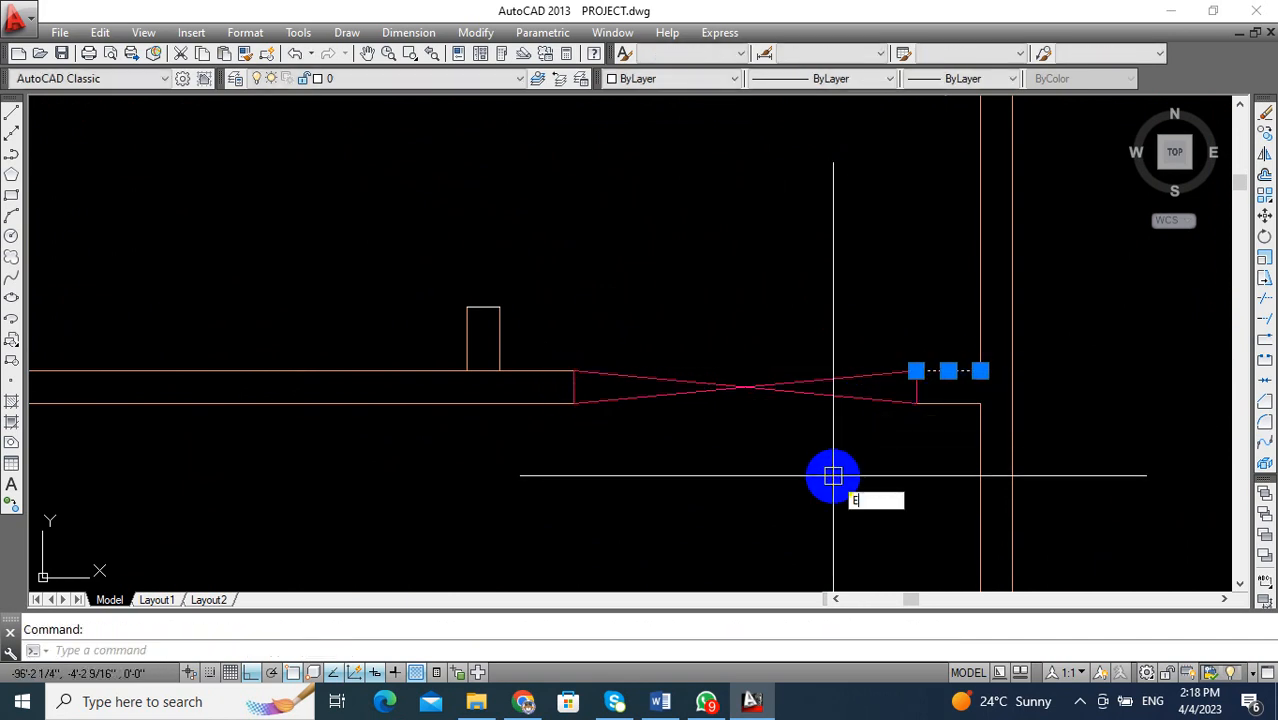
key(Return)
Match the left jamb line of the middle unit's dividing-wall opening to the properties of its magenta cross lines.
scroll(833, 476, down, 3)
scroll(819, 456, up, 4)
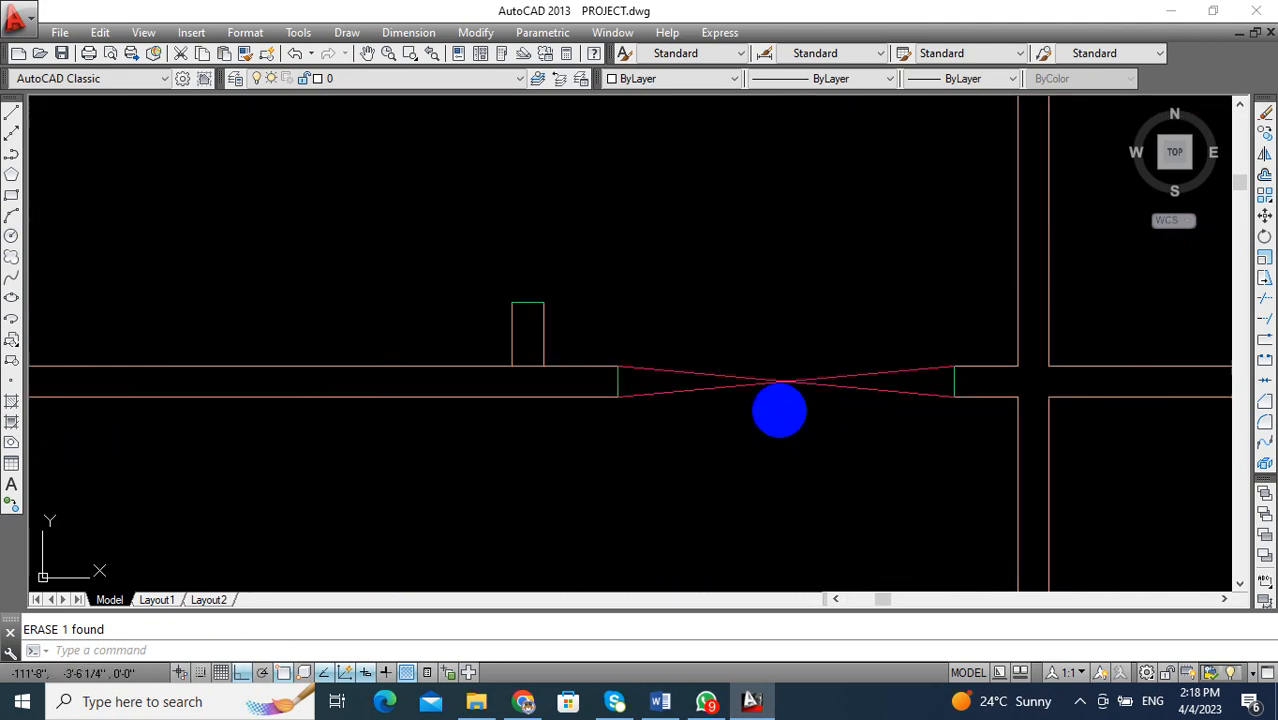
middle_drag(779, 410, 867, 413)
text(ma)
key(Return)
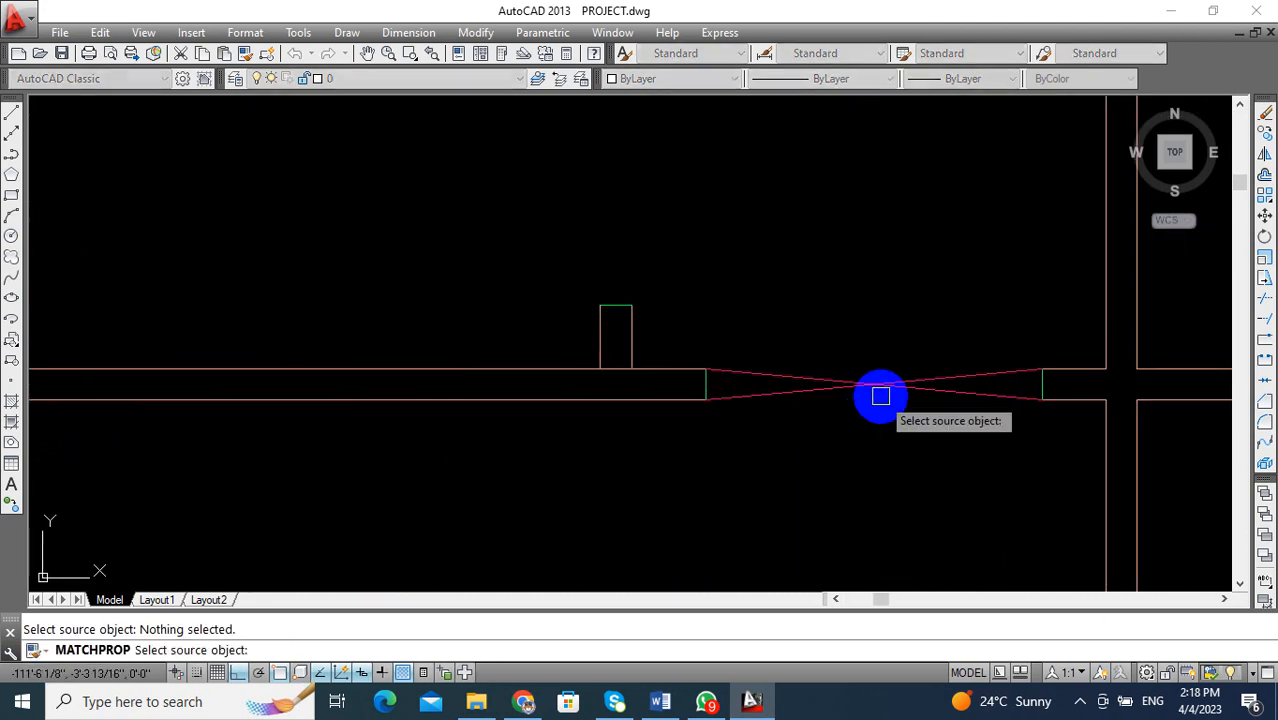
click(879, 389)
scroll(699, 380, up, 5)
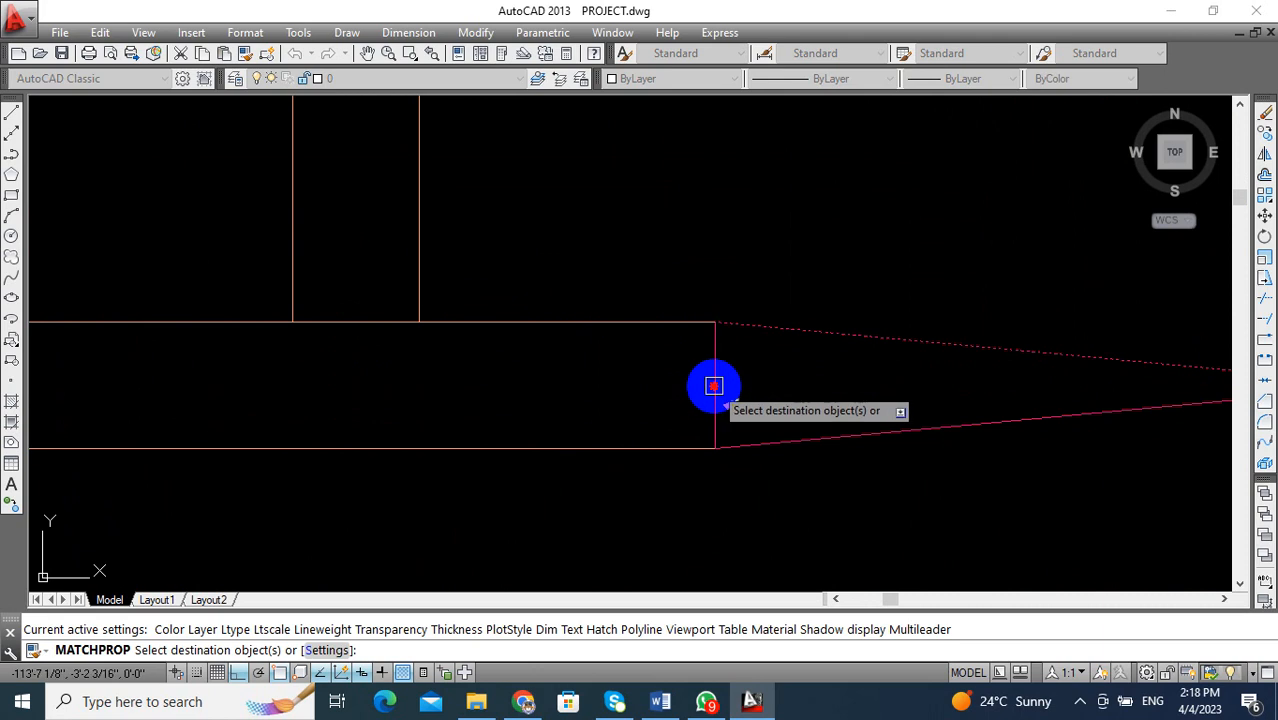
click(713, 382)
scroll(720, 383, down, 5)
scroll(947, 422, down, 4)
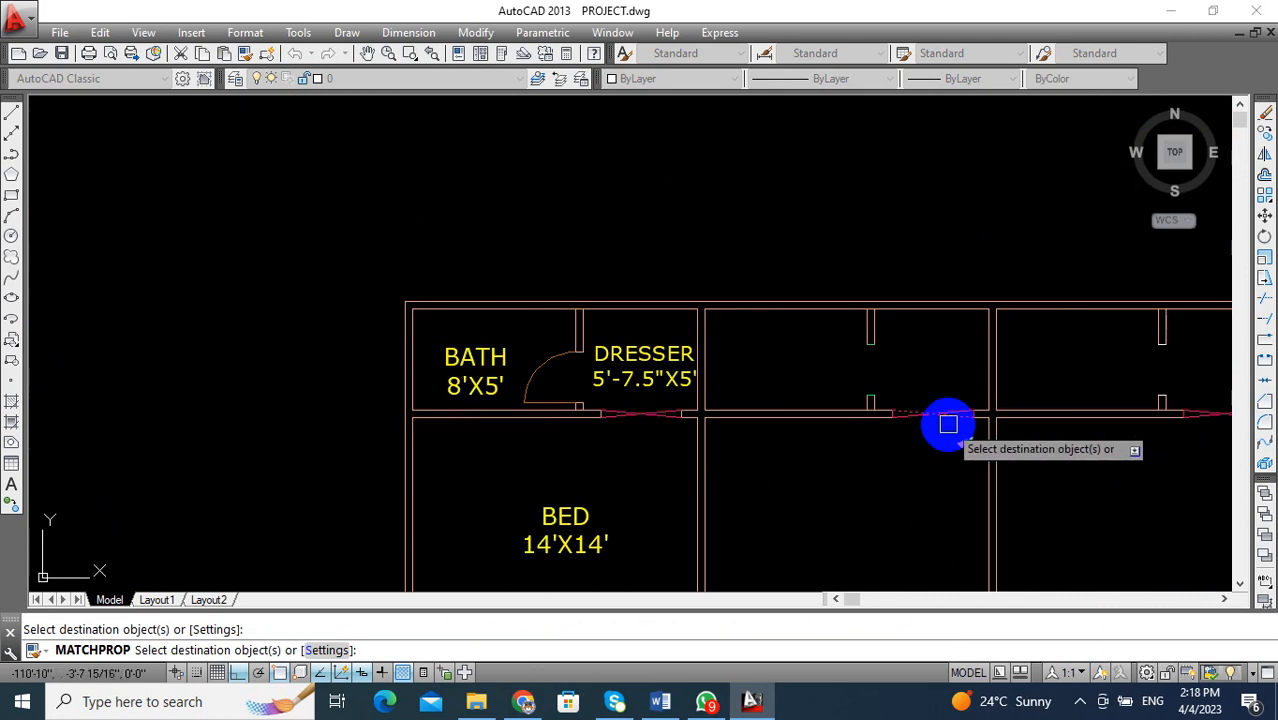
key(Escape)
Copy the left unit's bathroom door arc and leaf into the middle unit's bath opening, using the lower jamb's upper-left corner as base.
scroll(736, 371, up, 4)
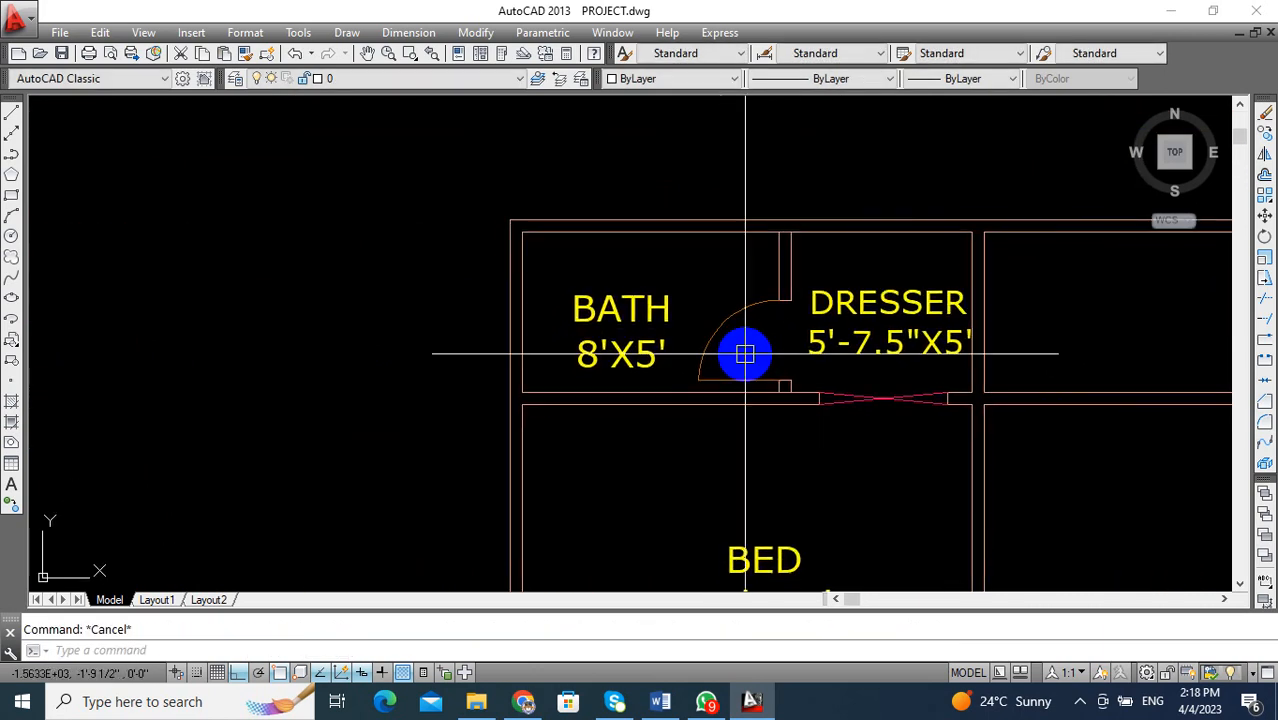
click(734, 321)
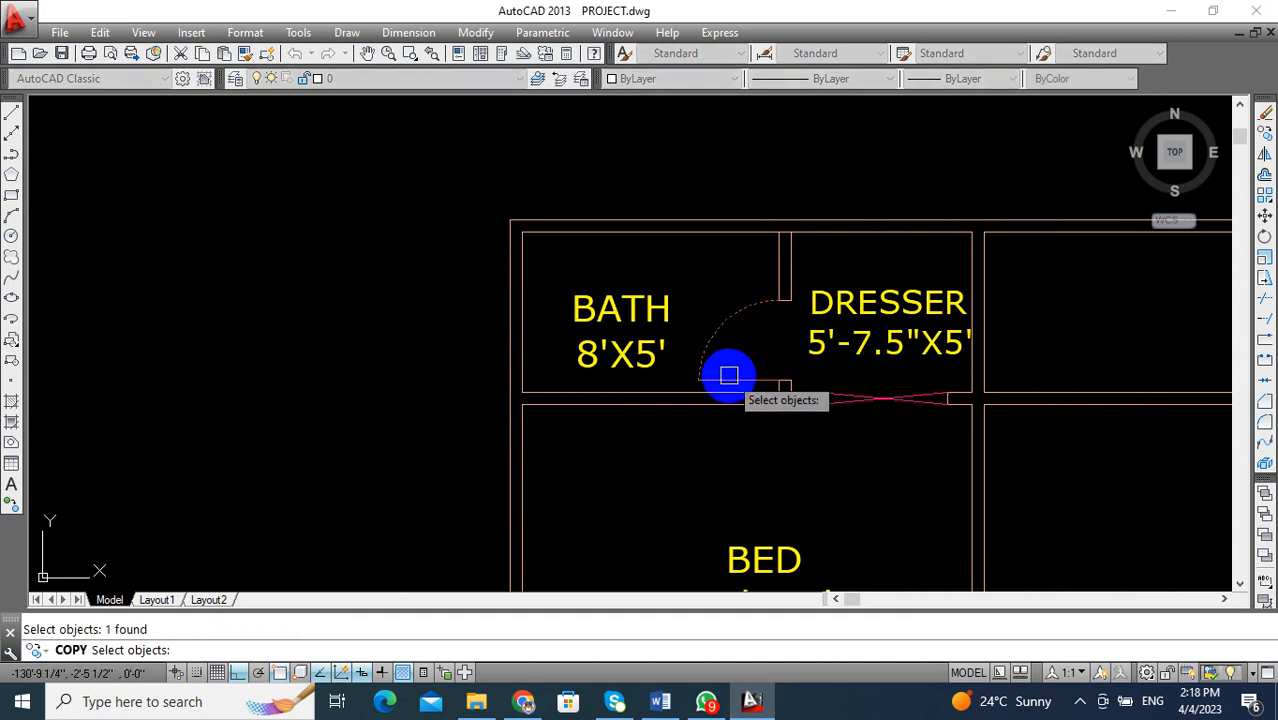
key(Return)
scroll(775, 378, up, 5)
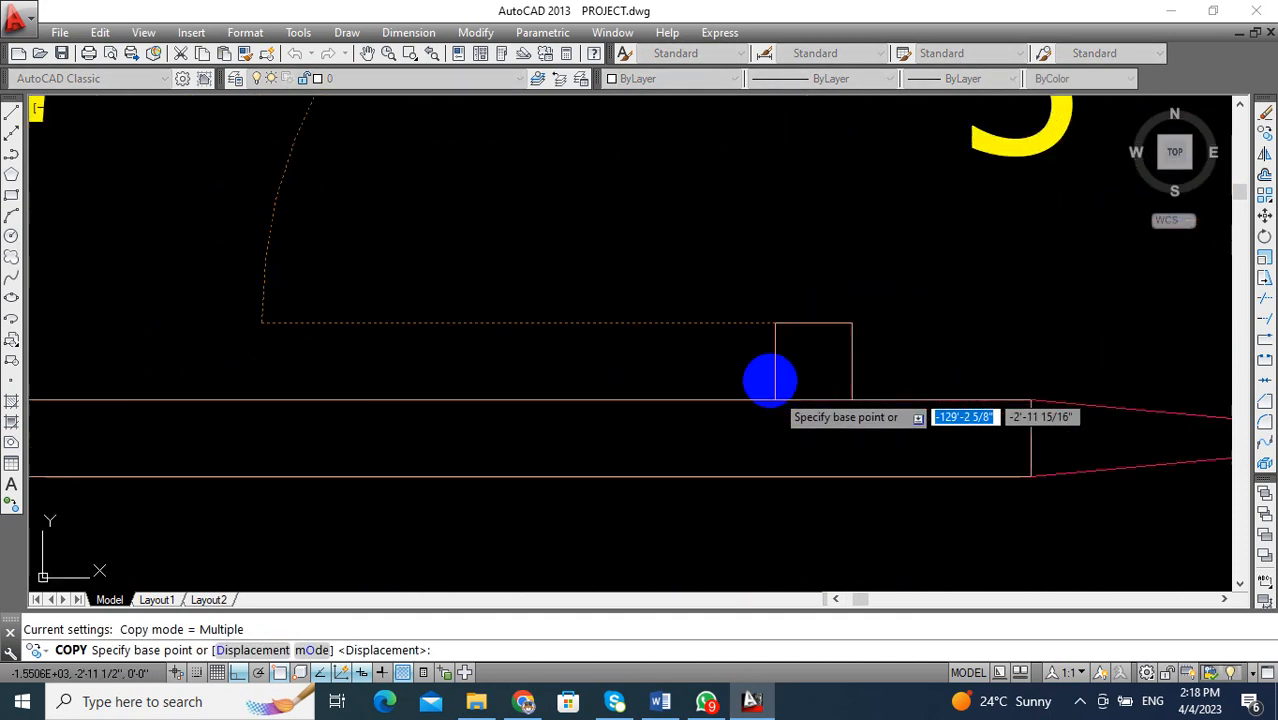
scroll(780, 330, down, 5)
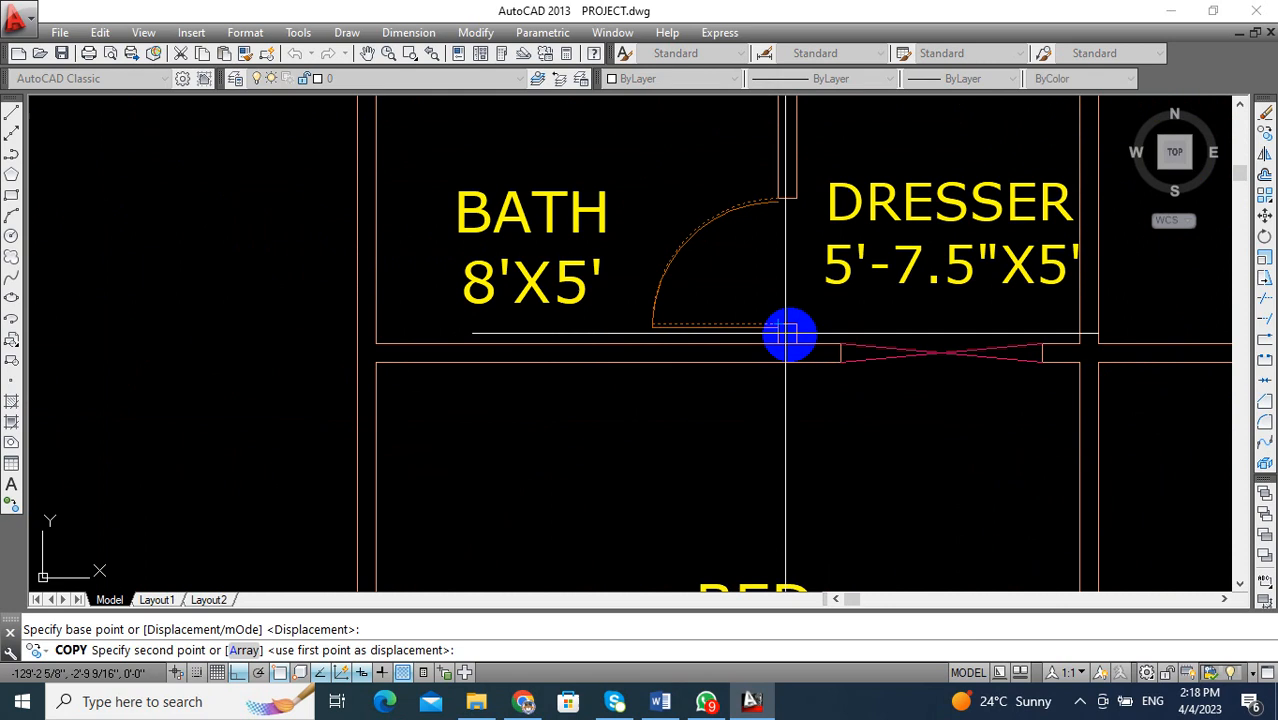
scroll(600, 305, up, 6)
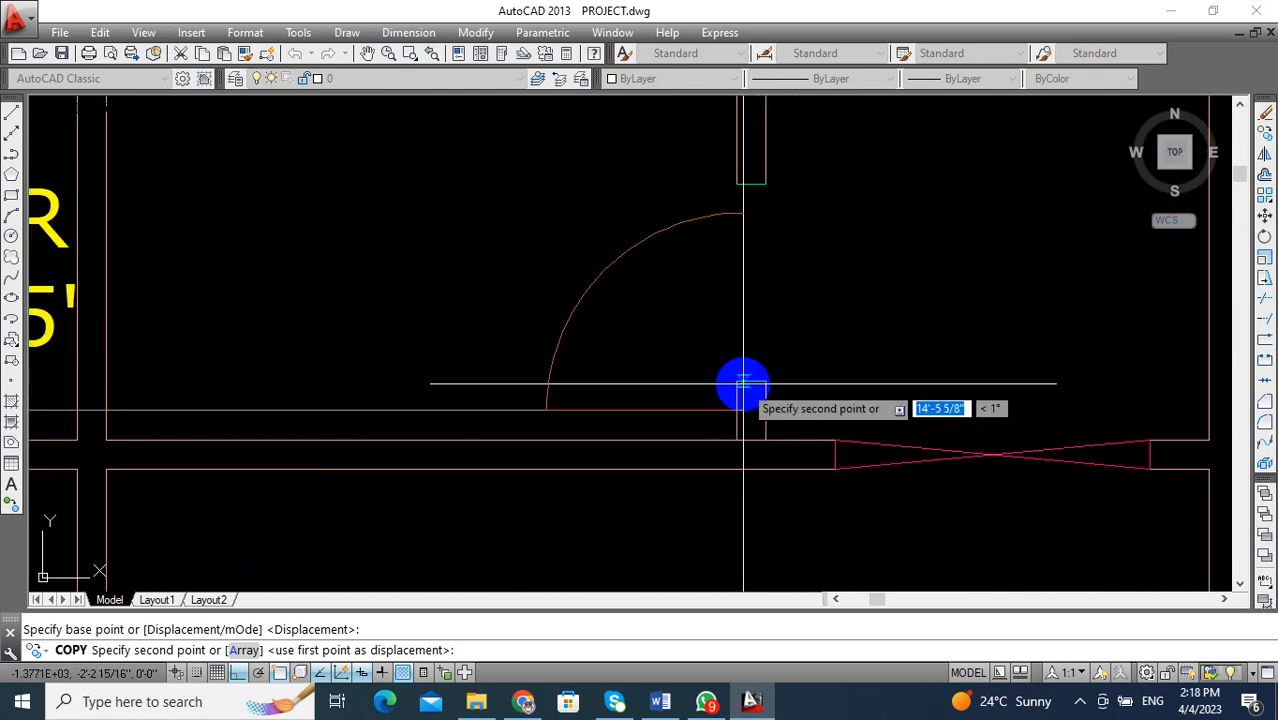
click(736, 380)
scroll(710, 282, down, 6)
key(Escape)
Change the size in the left unit's BED label to 14'-00"X14'-00".
scroll(740, 290, up, 5)
scroll(700, 322, up, 4)
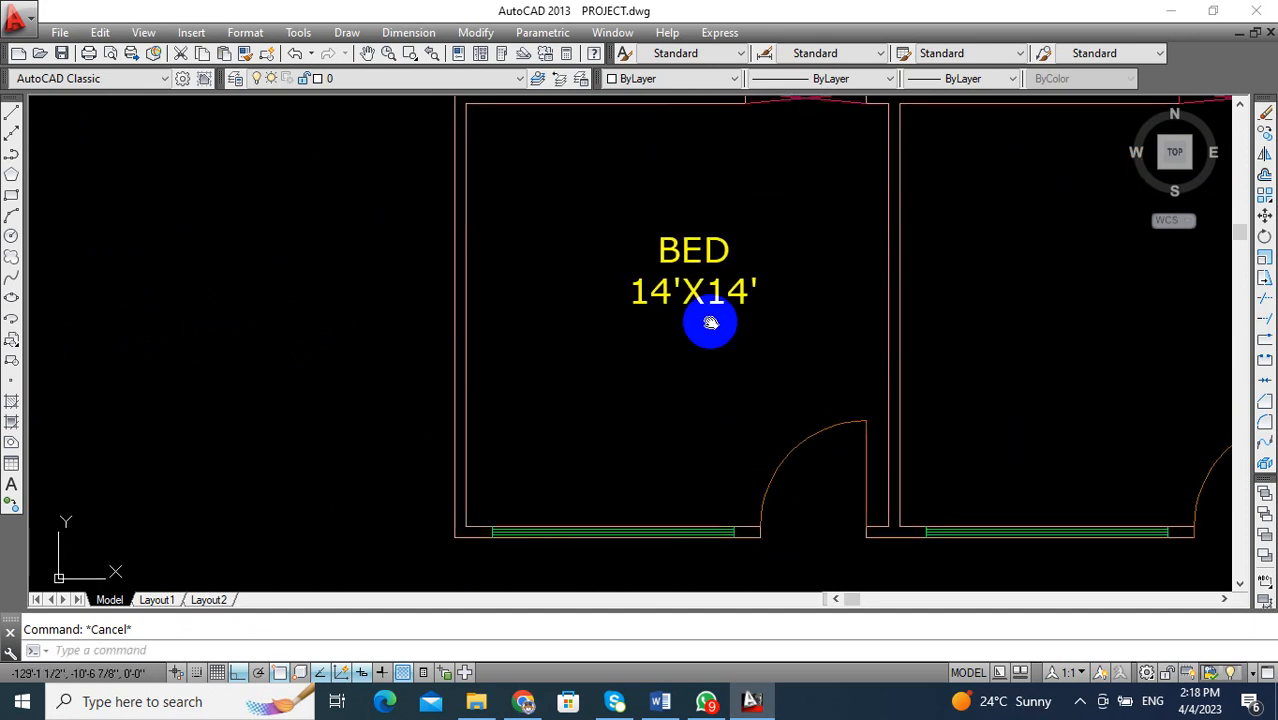
scroll(676, 350, down, 5)
scroll(612, 358, up, 1)
middle_drag(612, 358, 581, 339)
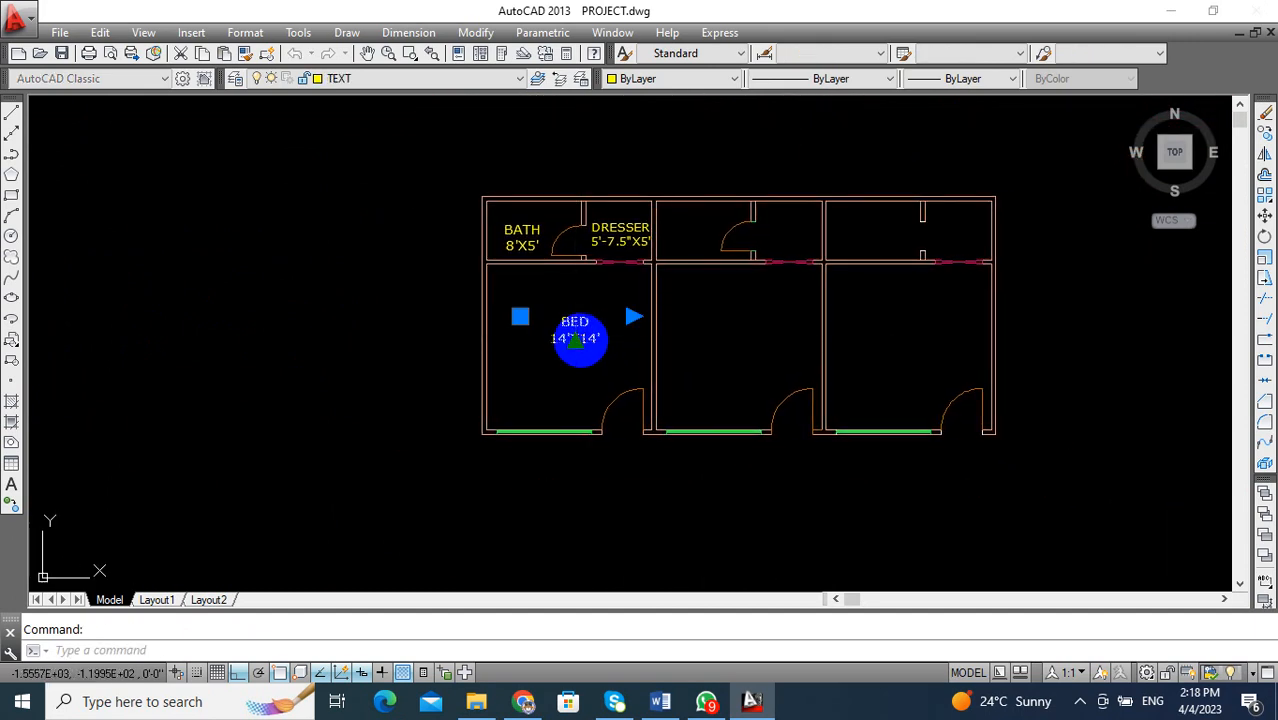
double_click(645, 319)
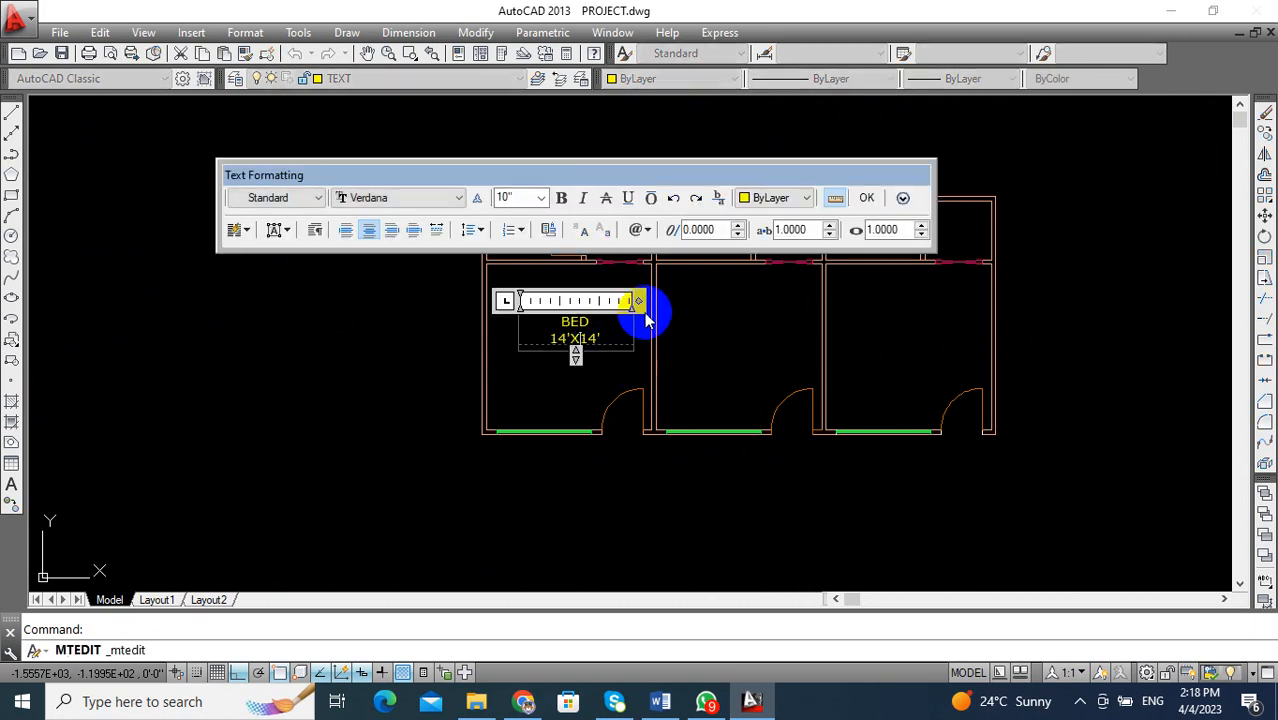
scroll(573, 346, up, 5)
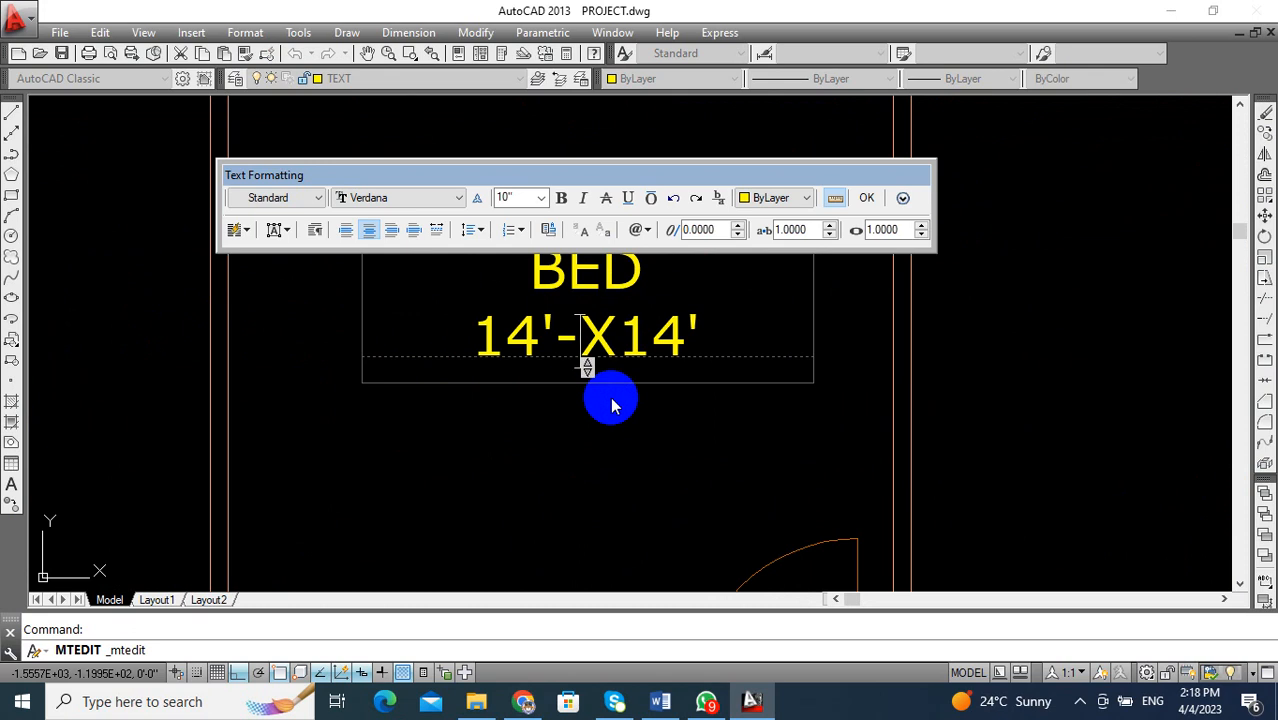
text(-00")
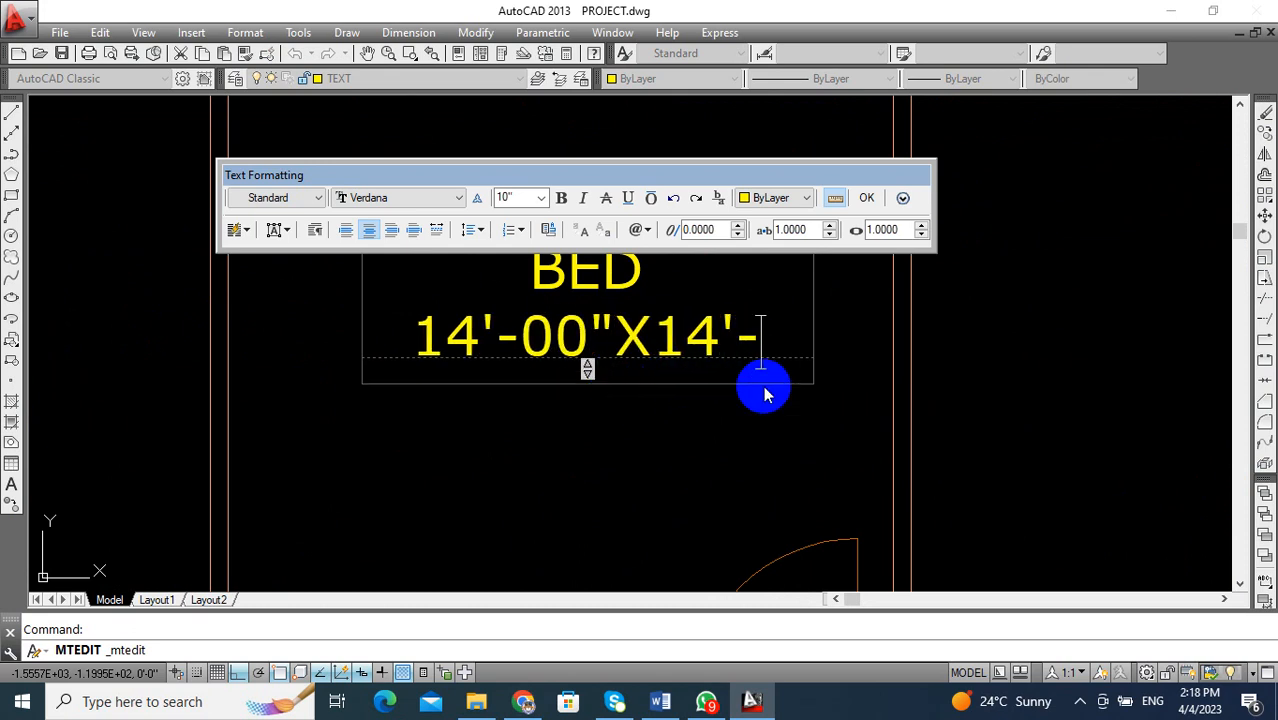
text(")
click(739, 431)
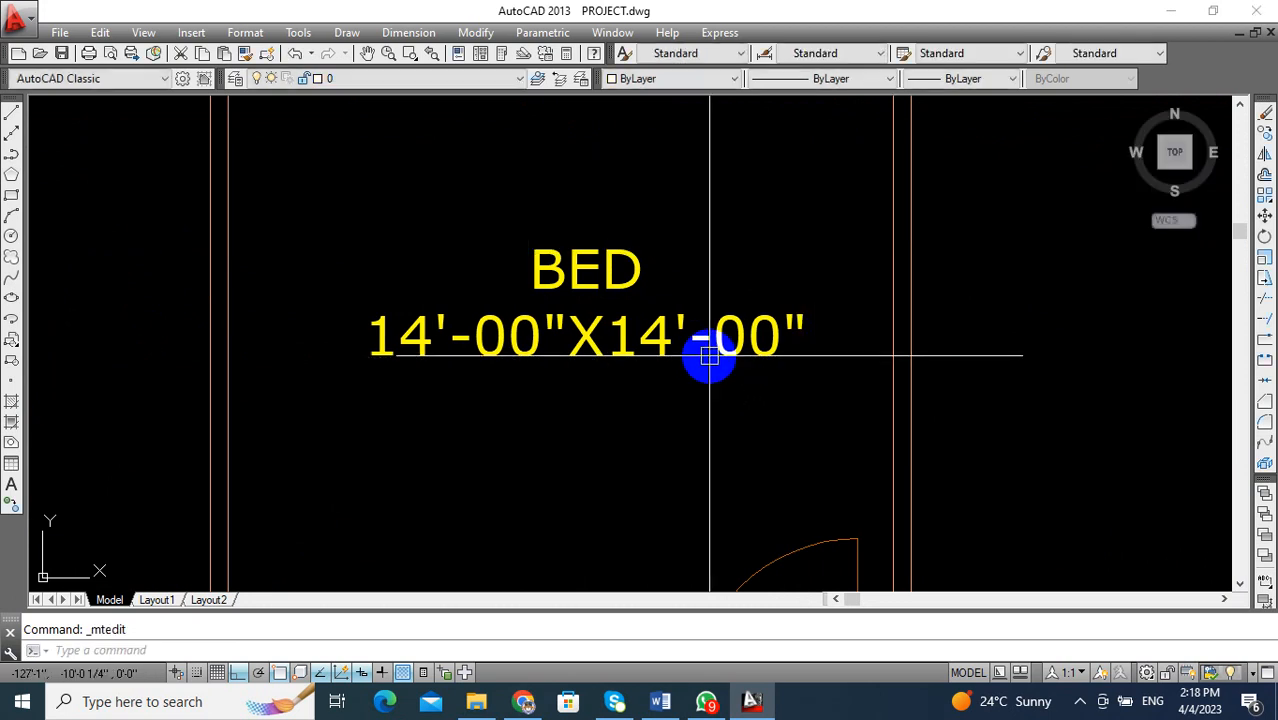
Copy the left unit's BED size label horizontally into the middle and right bedrooms.
scroll(707, 354, down, 5)
middle_drag(730, 342, 685, 368)
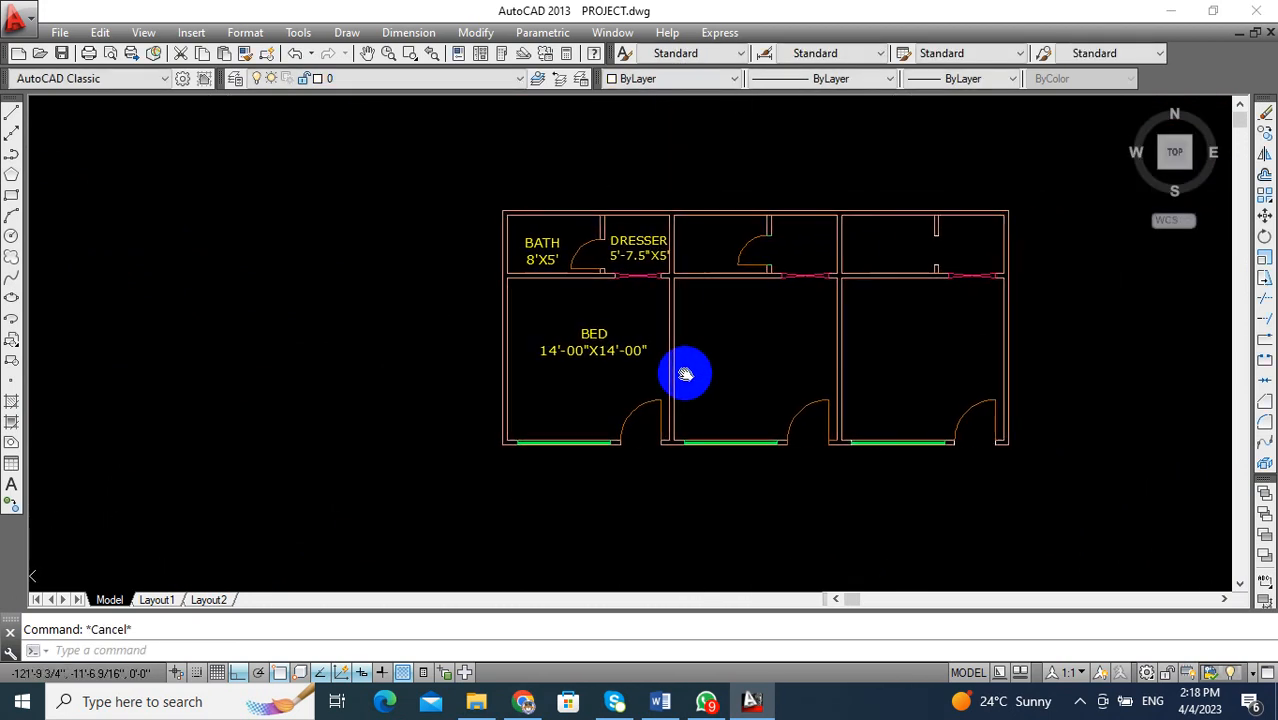
key(Return)
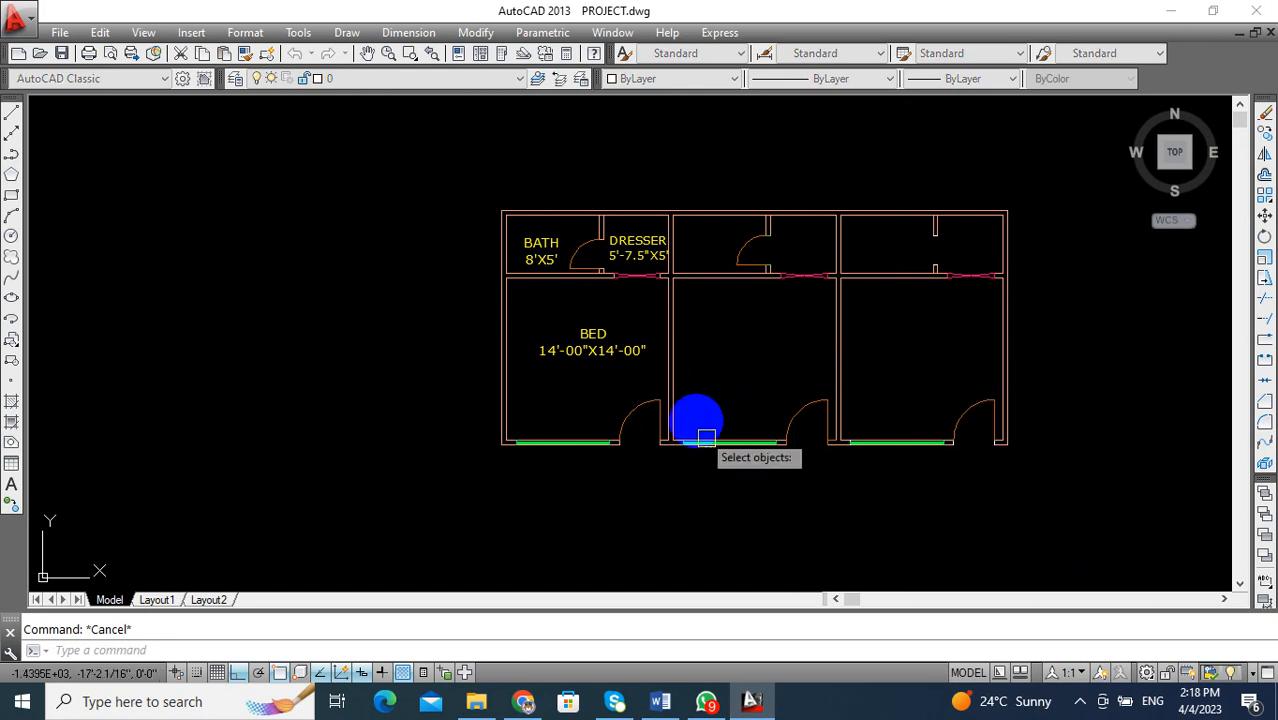
click(608, 351)
key(Return)
click(649, 355)
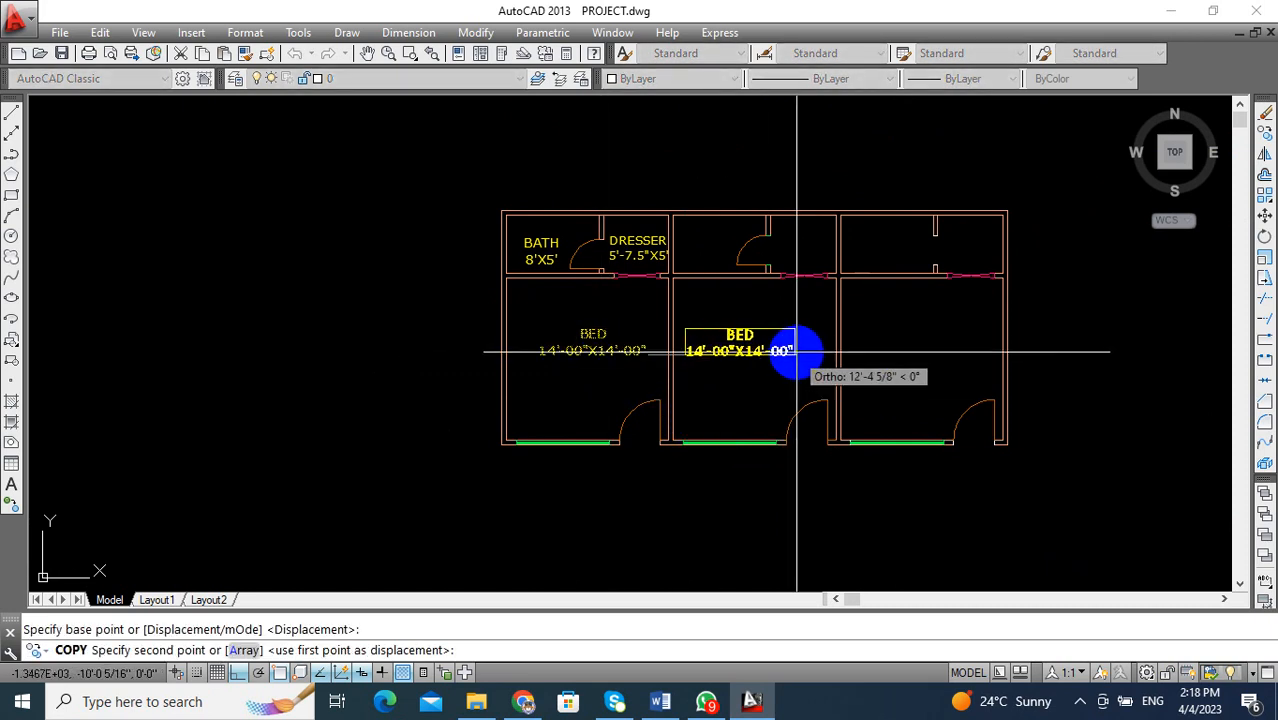
click(805, 351)
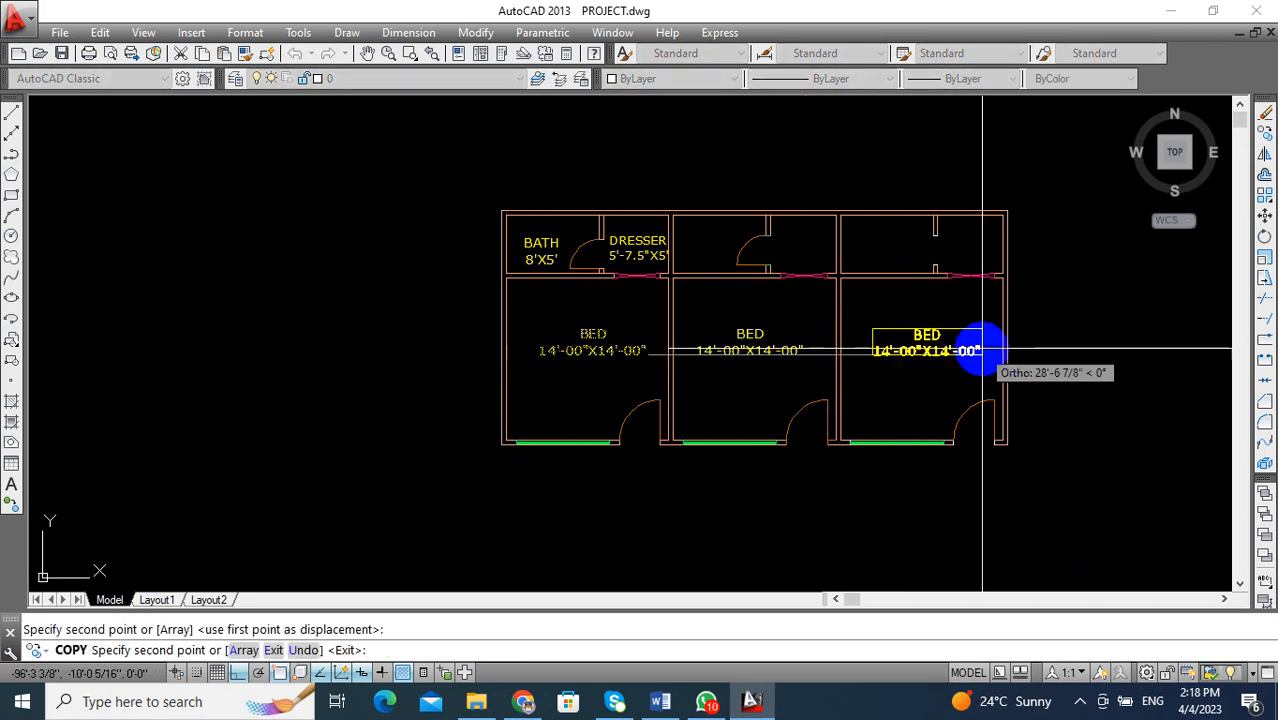
click(990, 349)
mouse_move(671, 363)
middle_down()
mouse_move(785, 377)
mouse_move(655, 343)
middle_up()
key(Escape)
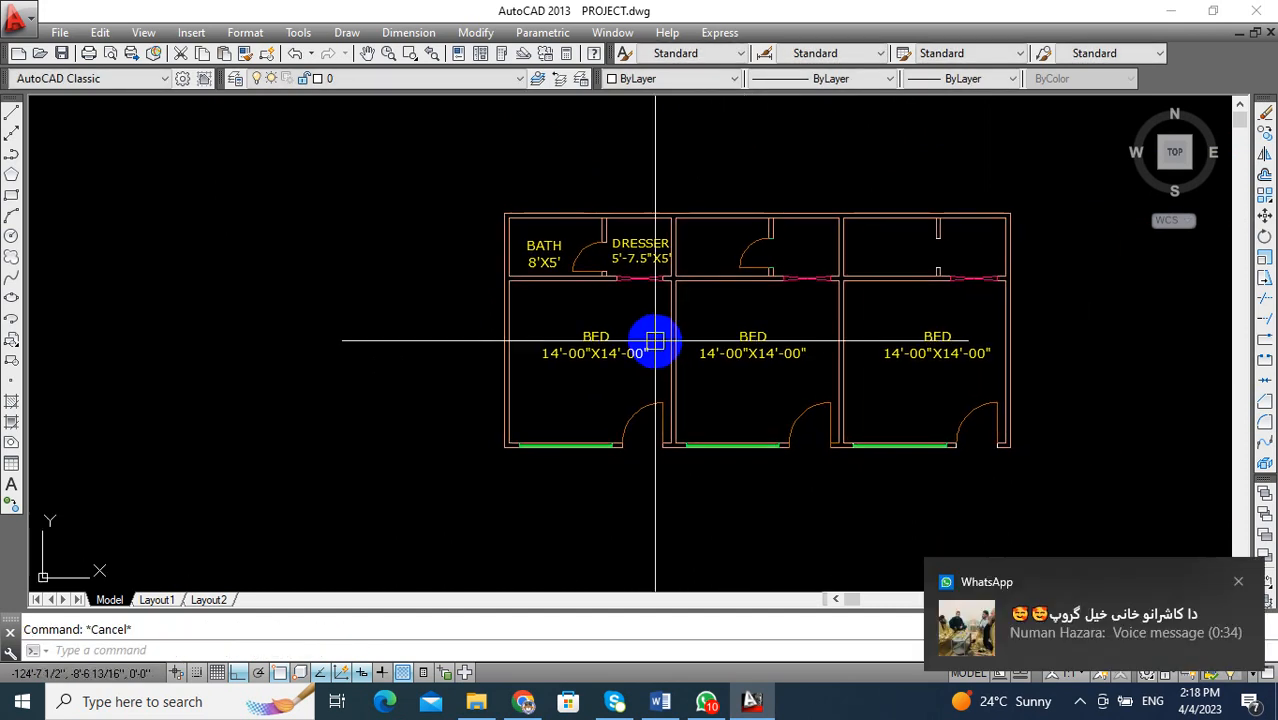
Dismiss the chat notification and copy the left unit's BATH 8'X5' label into the middle and right bathrooms.
click(1240, 584)
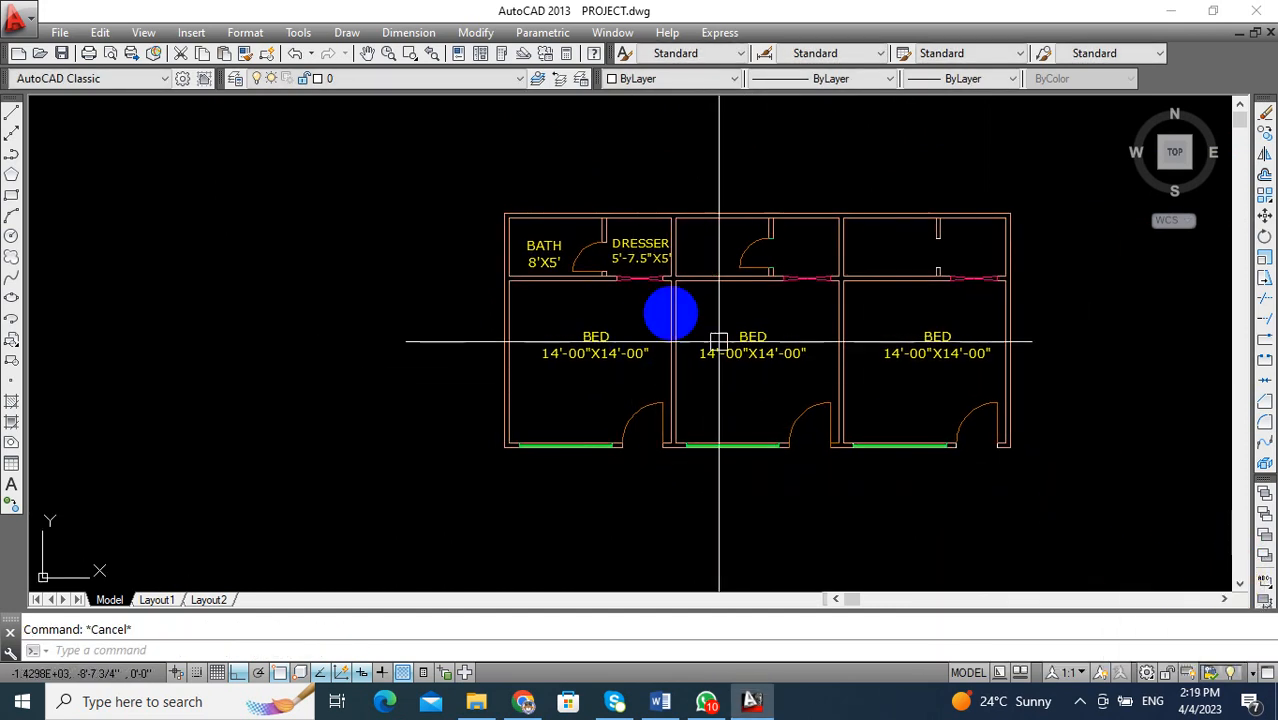
click(562, 245)
key(Return)
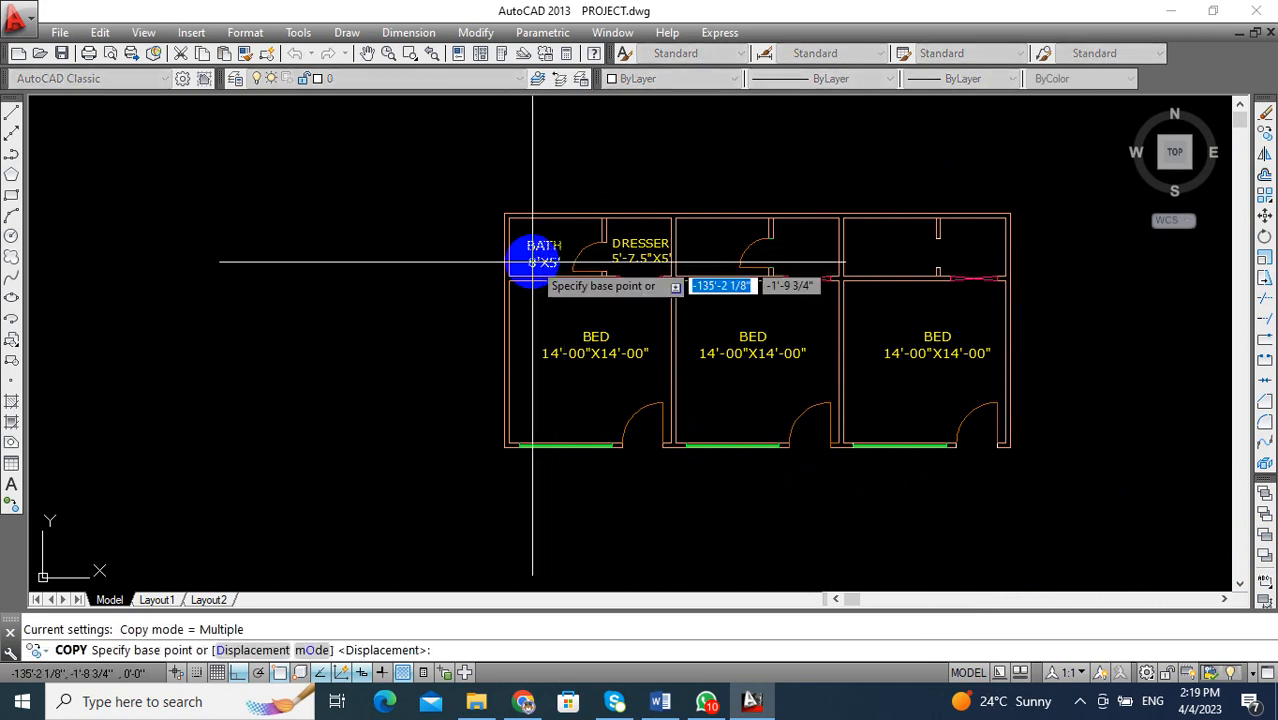
click(534, 258)
scroll(730, 263, up, 2)
scroll(697, 265, up, 4)
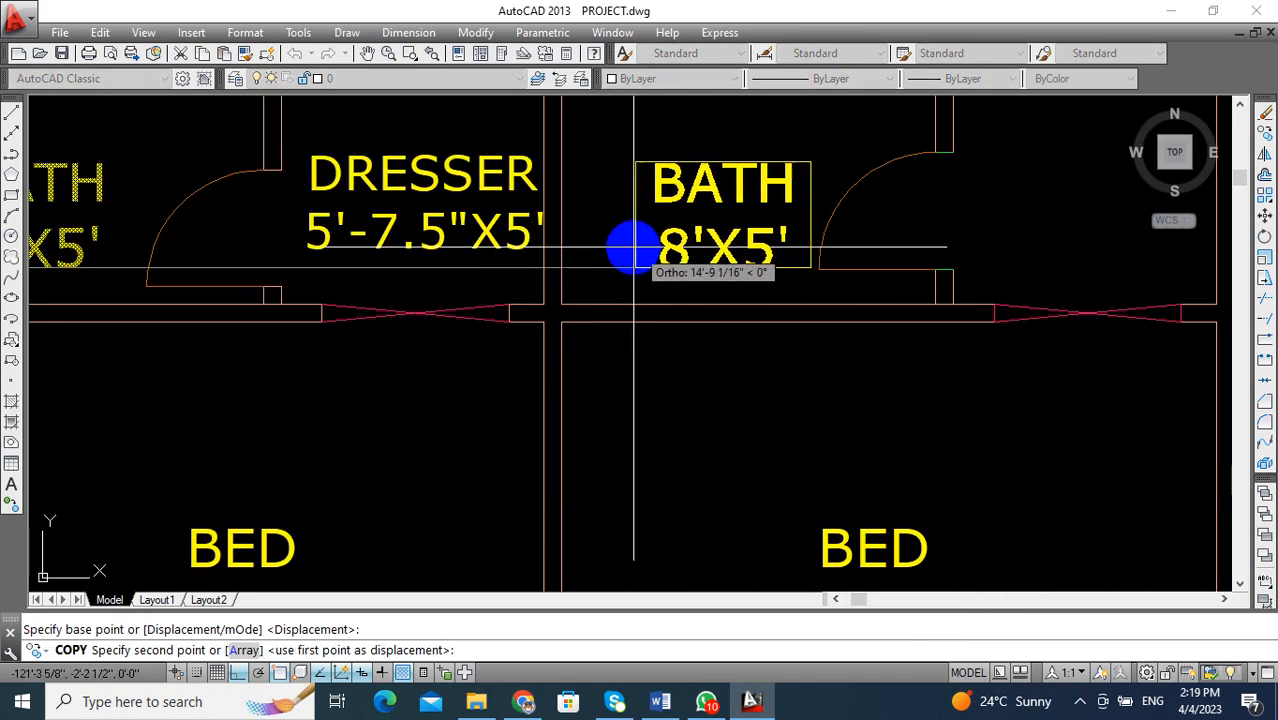
click(616, 240)
scroll(620, 242, down, 4)
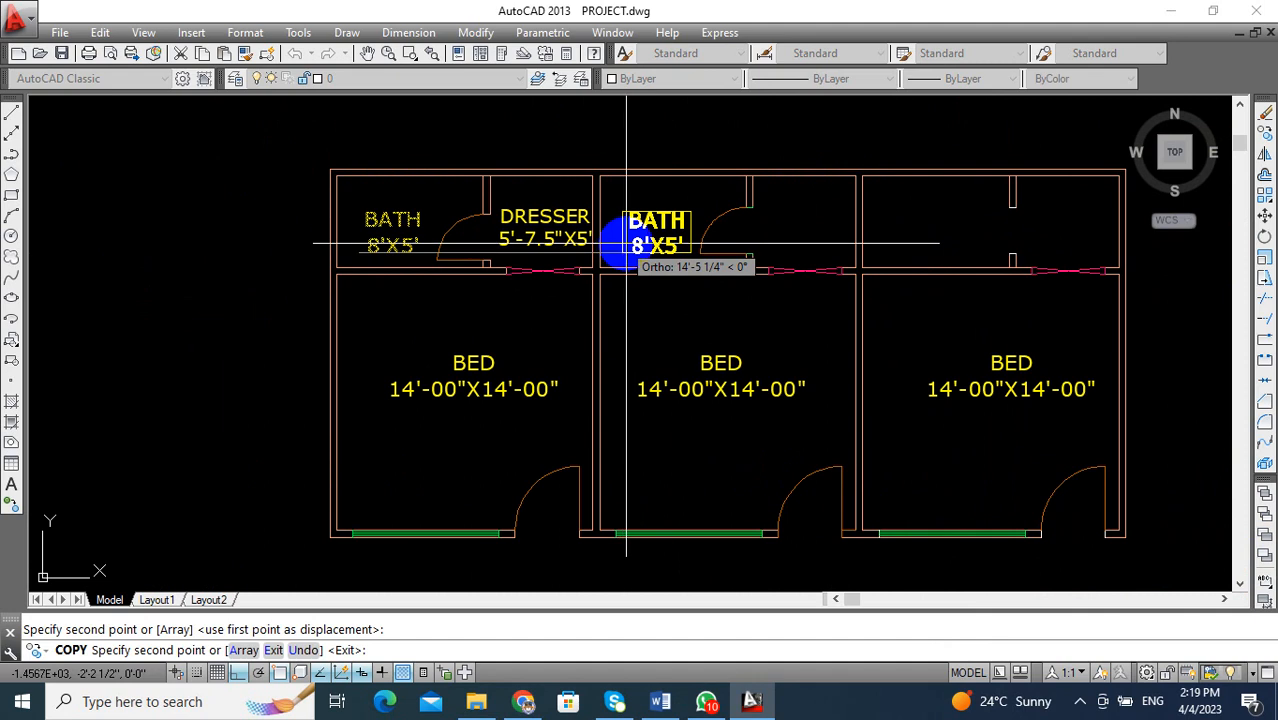
click(893, 218)
key(Escape)
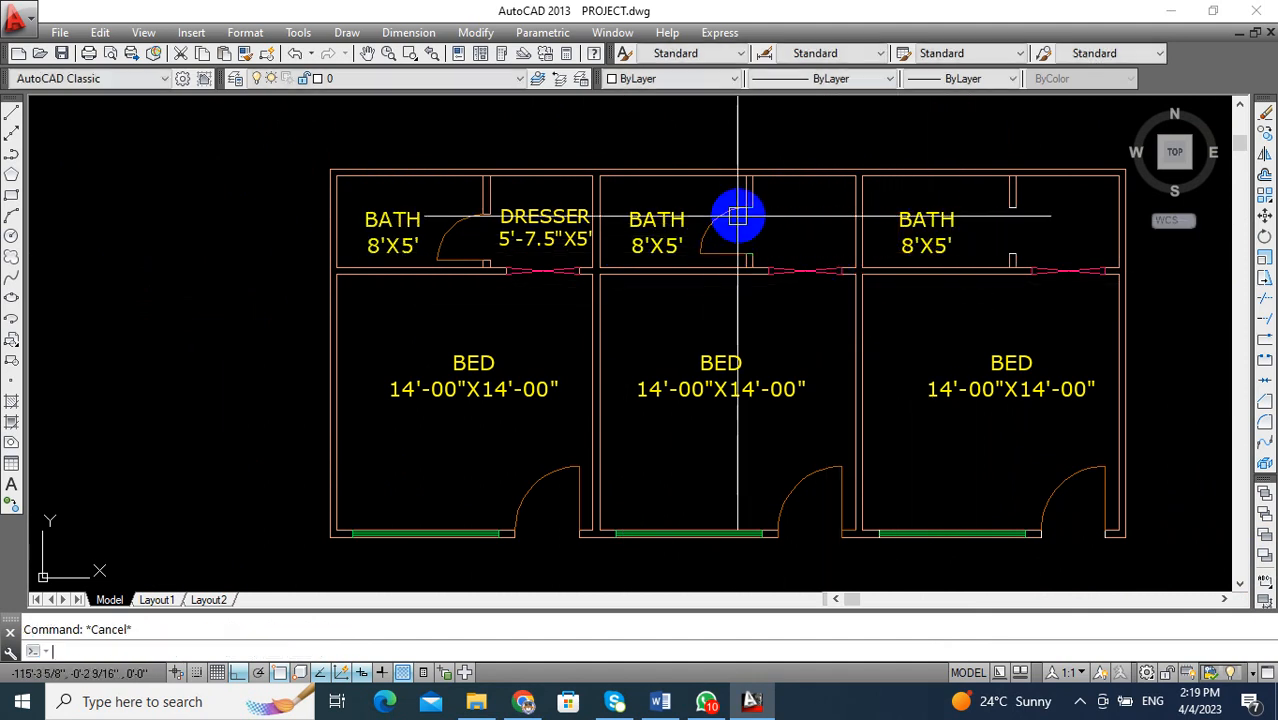
Match both jamb end lines of the middle unit's bathroom opening to the properties of the partition wall line.
scroll(736, 217, up, 5)
scroll(660, 209, up, 2)
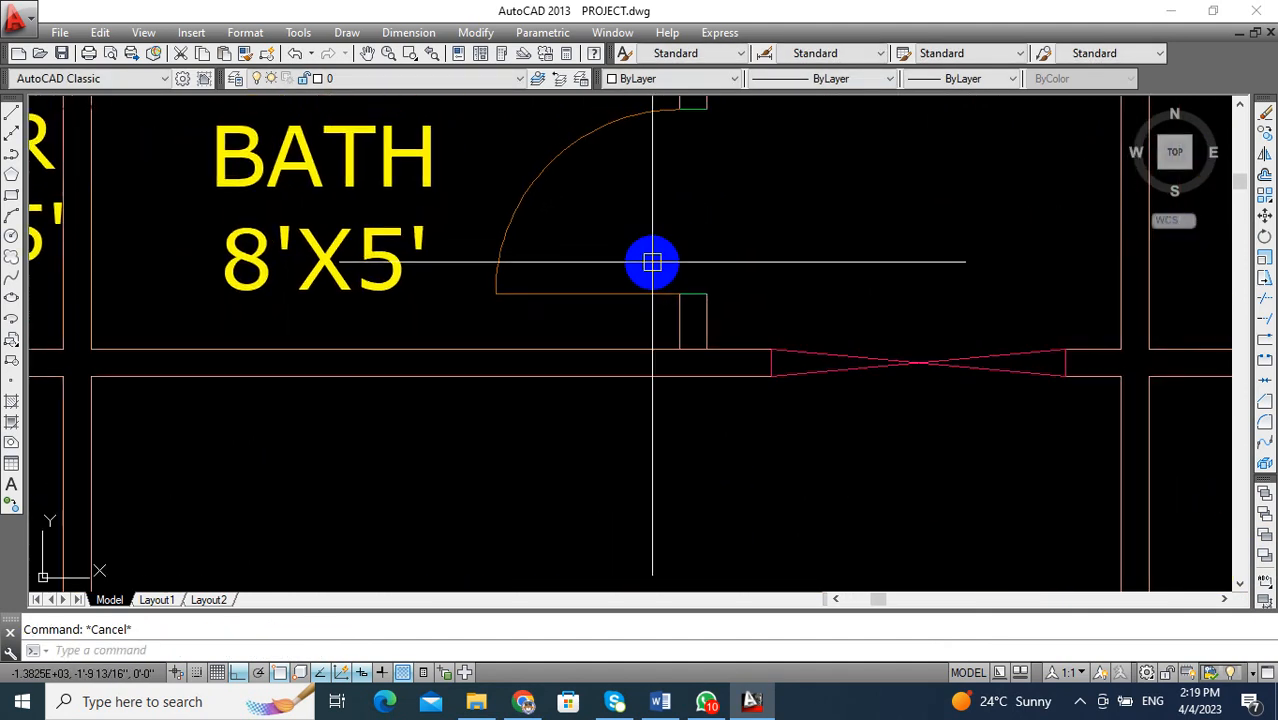
text(MA)
key(Return)
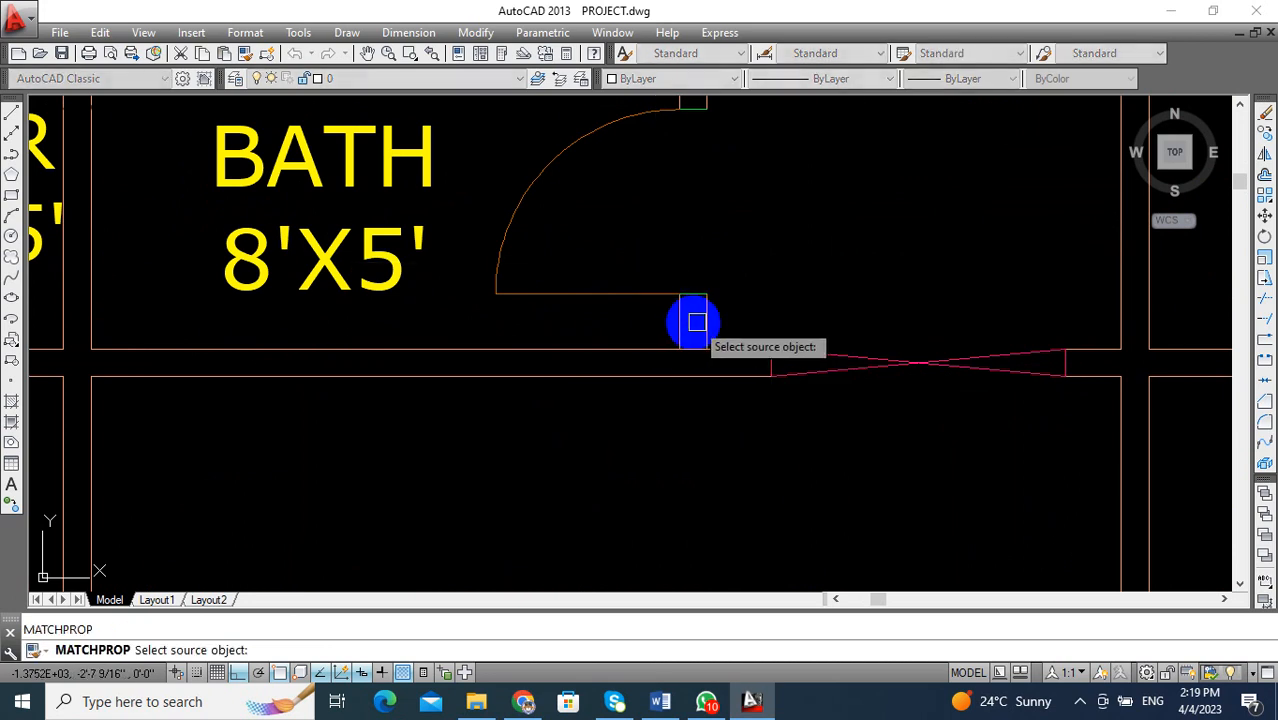
click(688, 322)
middle_drag(695, 297, 711, 349)
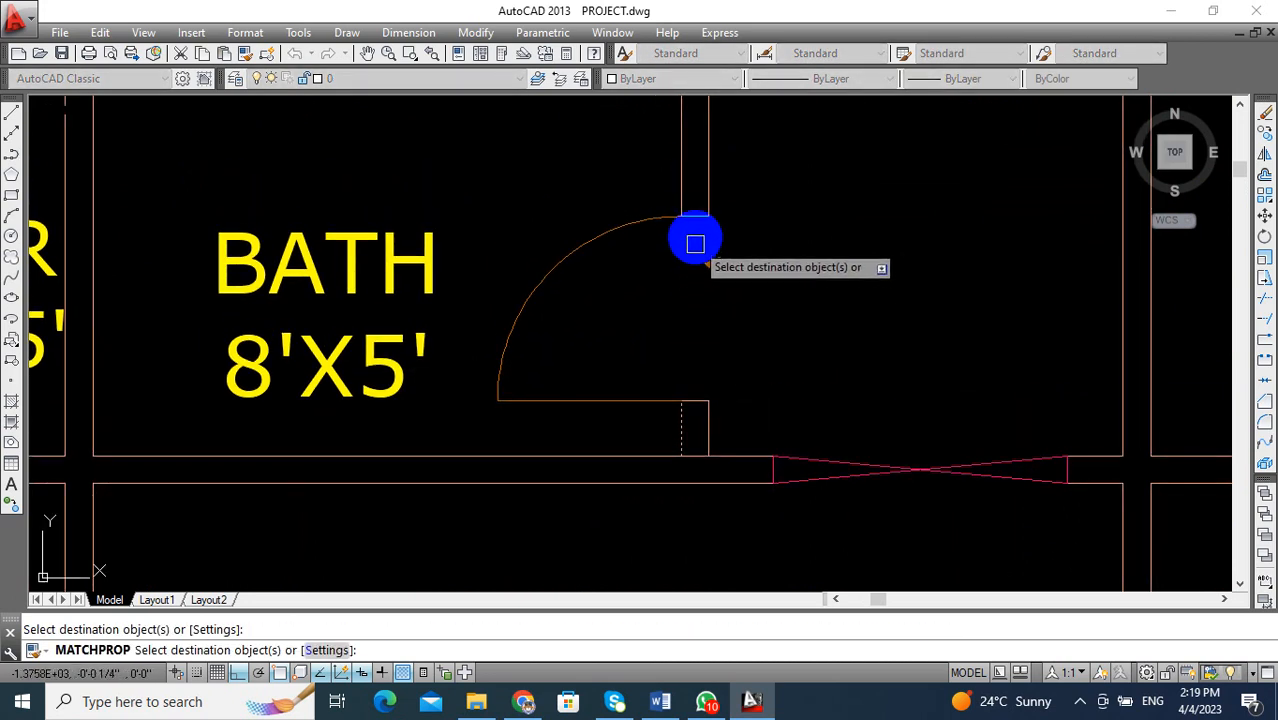
key(Escape)
Copy the left unit's DRESSER 5'-7.5"X5' label horizontally into the middle and right dressers.
scroll(710, 250, down, 6)
scroll(688, 240, up, 3)
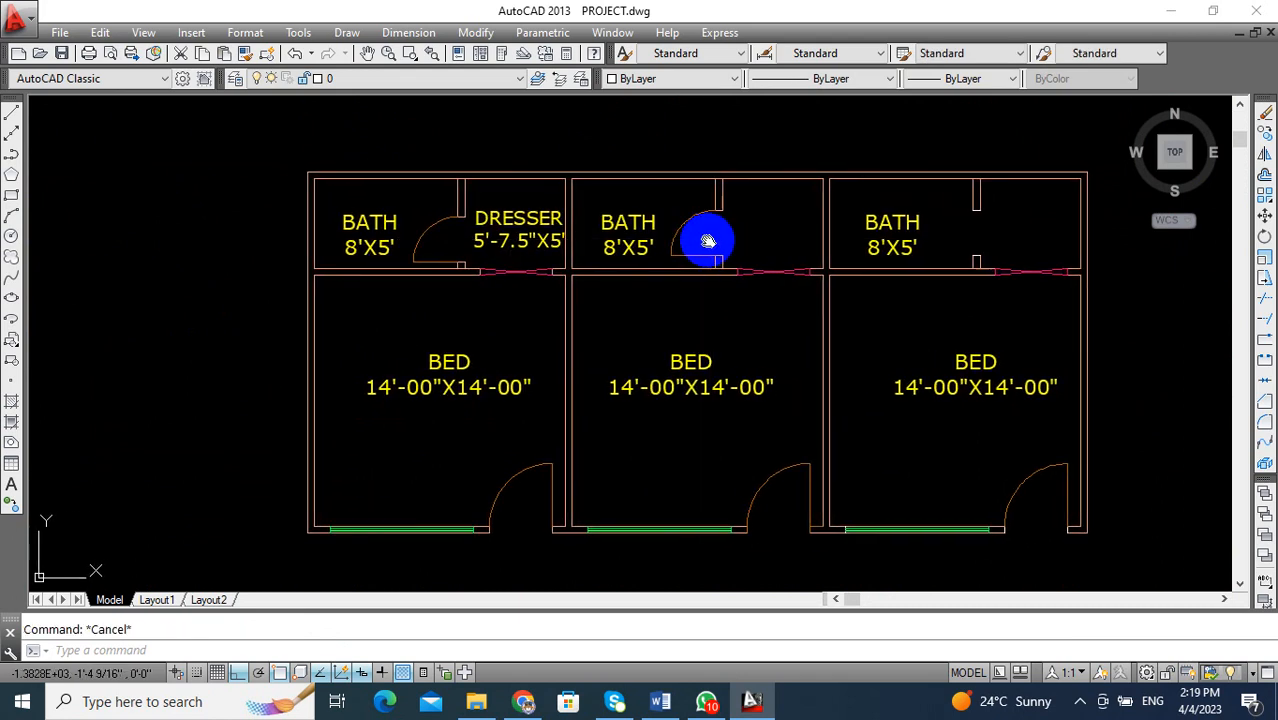
middle_drag(618, 251, 570, 232)
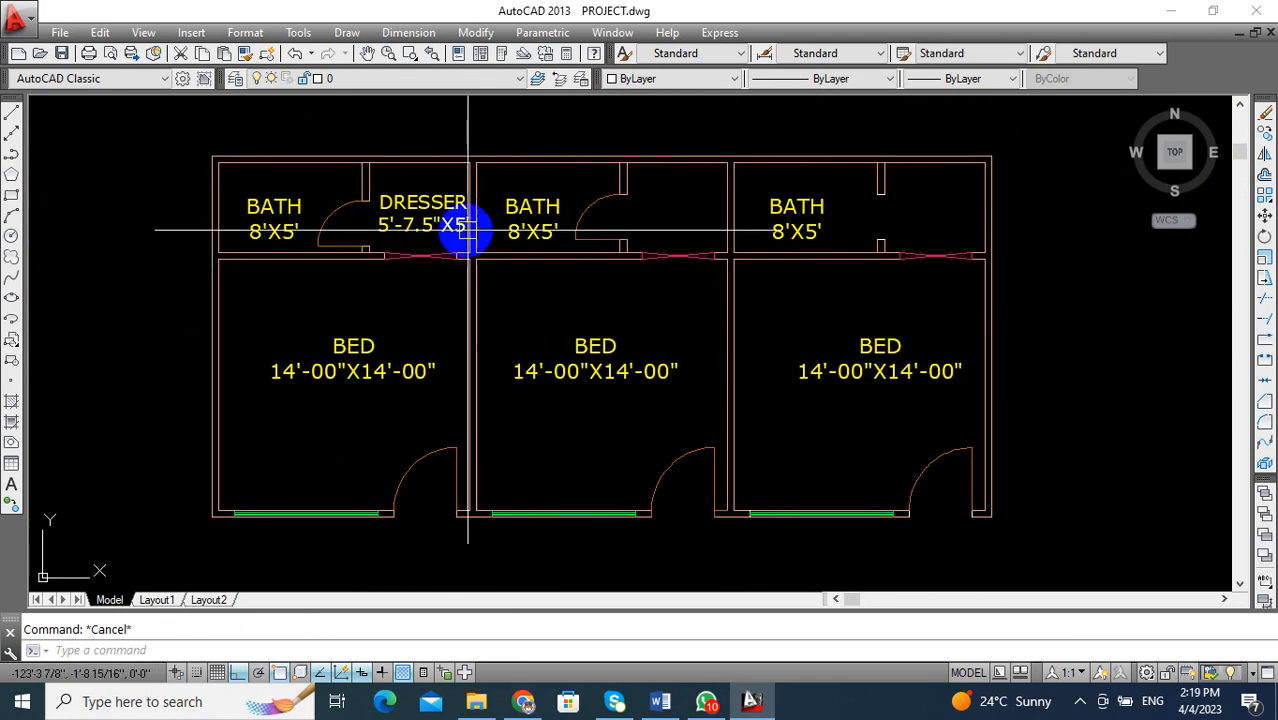
text(co)
key(Return)
click(419, 196)
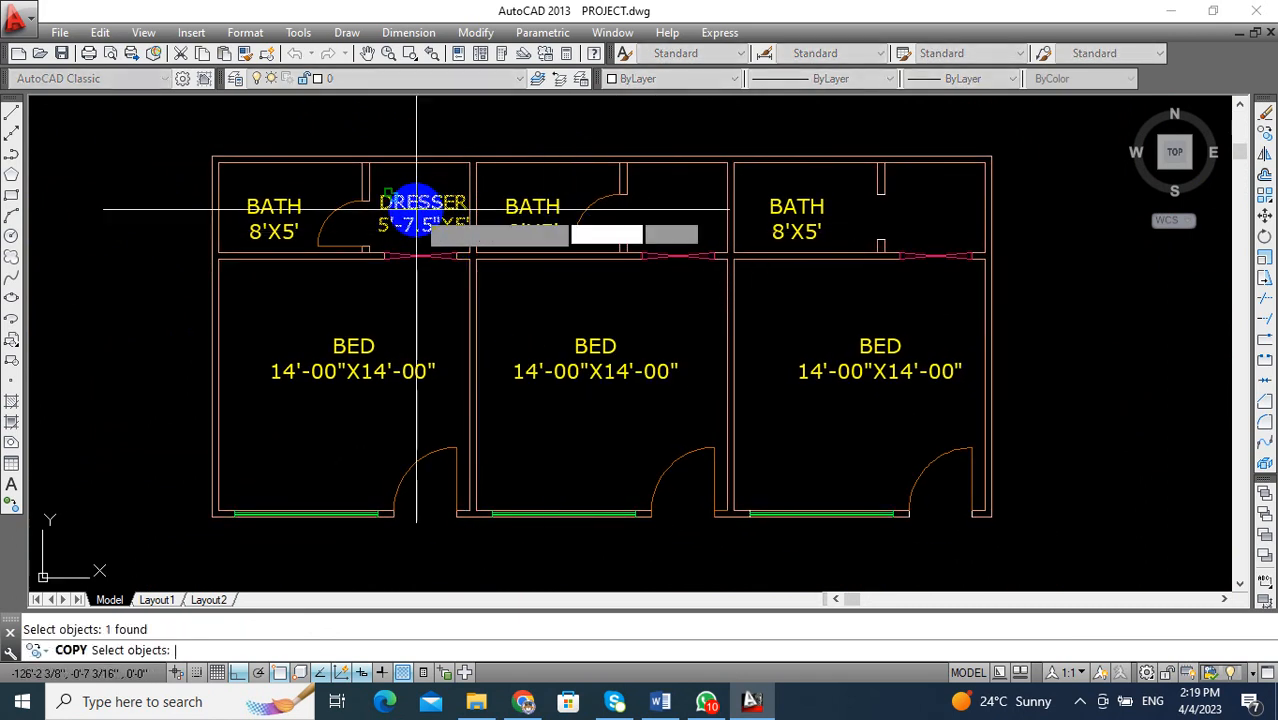
key(Return)
click(392, 222)
click(636, 218)
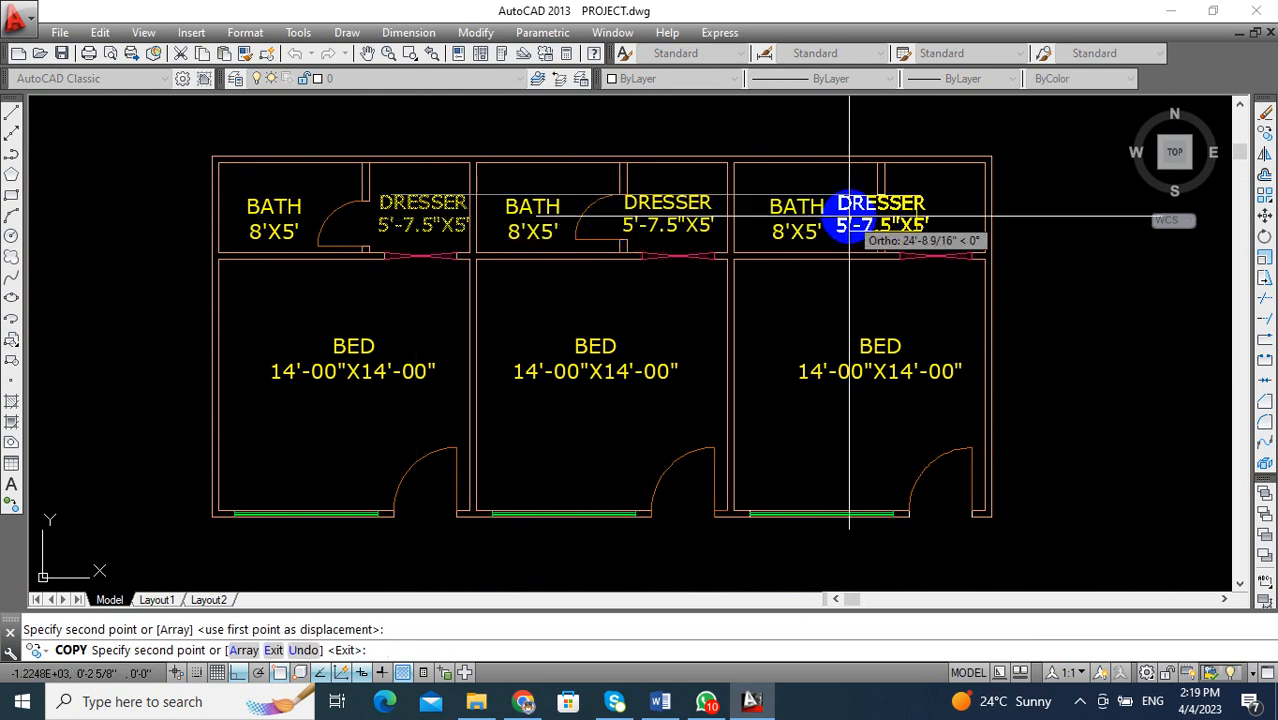
click(905, 212)
key(Escape)
mouse_move(613, 277)
middle_down()
mouse_move(602, 234)
mouse_move(697, 290)
mouse_move(528, 177)
mouse_move(688, 285)
middle_up()
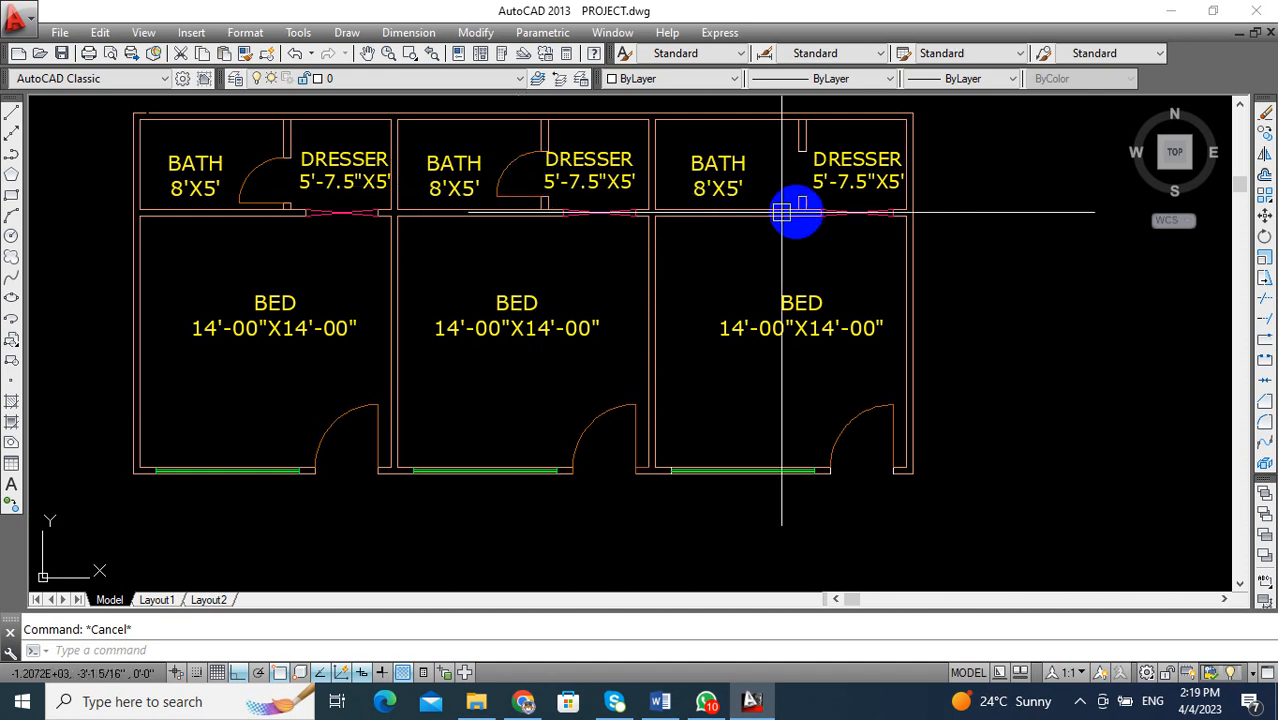
Examine the verandah in front of the bedrooms on the finished reference plan, including its labelled width and dashed edge.
scroll(676, 205, down, 3)
middle_drag(676, 205, 696, 377)
scroll(786, 375, down, 2)
scroll(696, 377, down, 4)
middle_drag(787, 371, 750, 368)
scroll(813, 378, up, 5)
scroll(713, 334, up, 3)
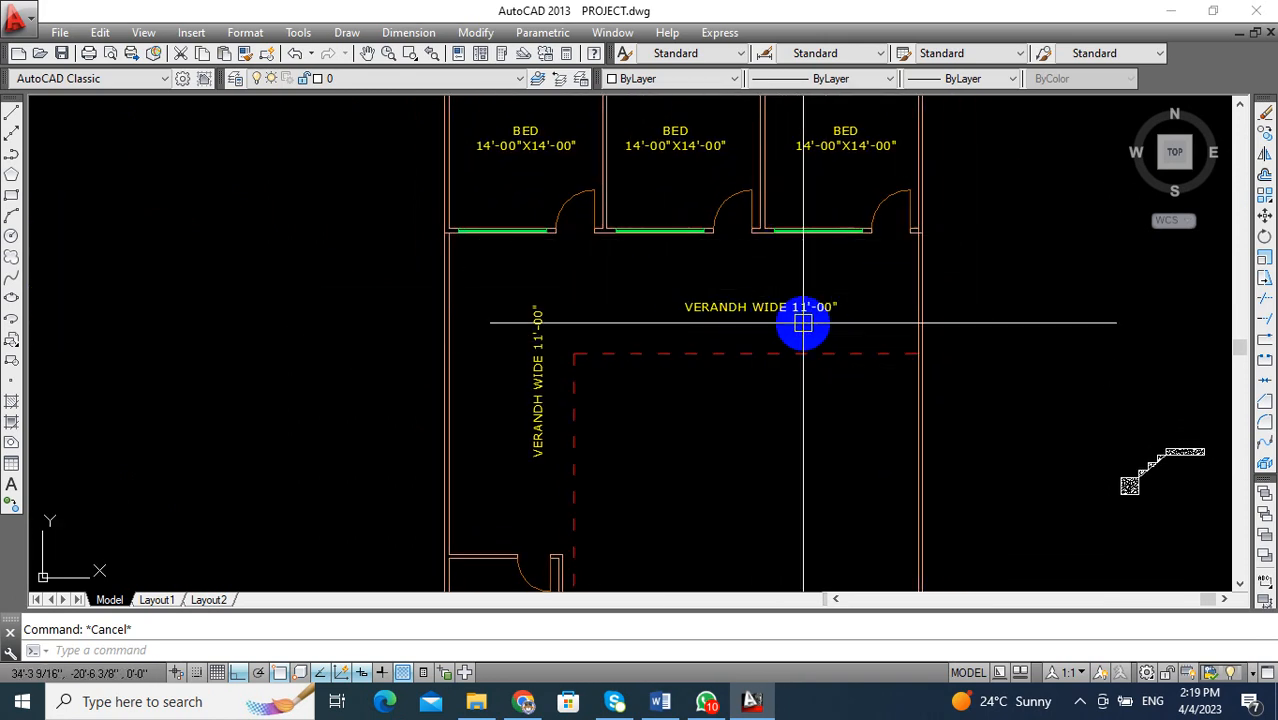
scroll(701, 349, down, 5)
middle_drag(619, 351, 787, 305)
scroll(573, 305, up, 5)
middle_drag(573, 305, 807, 268)
scroll(827, 300, up, 2)
middle_drag(847, 334, 847, 374)
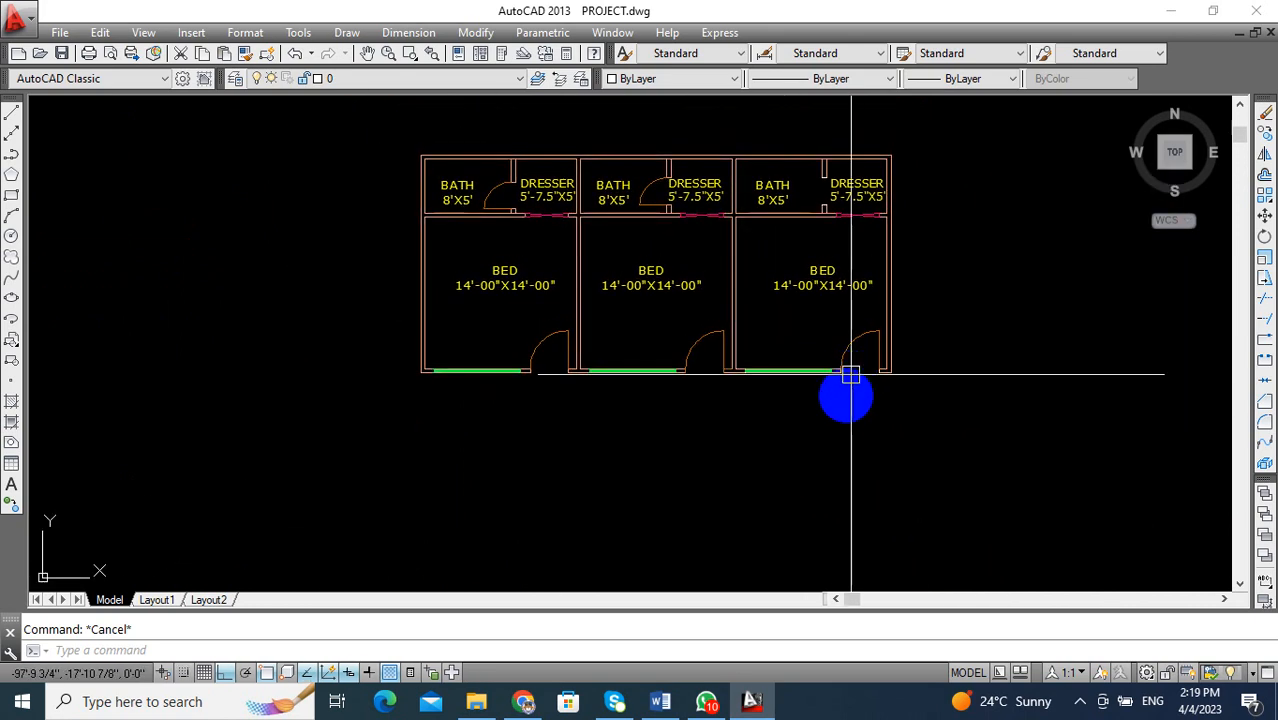
Offset the rightmost and leftmost outer front wall segments 11' outward, in front of the bedrooms.
scroll(810, 382, up, 2)
middle_drag(776, 391, 868, 404)
scroll(868, 404, up, 2)
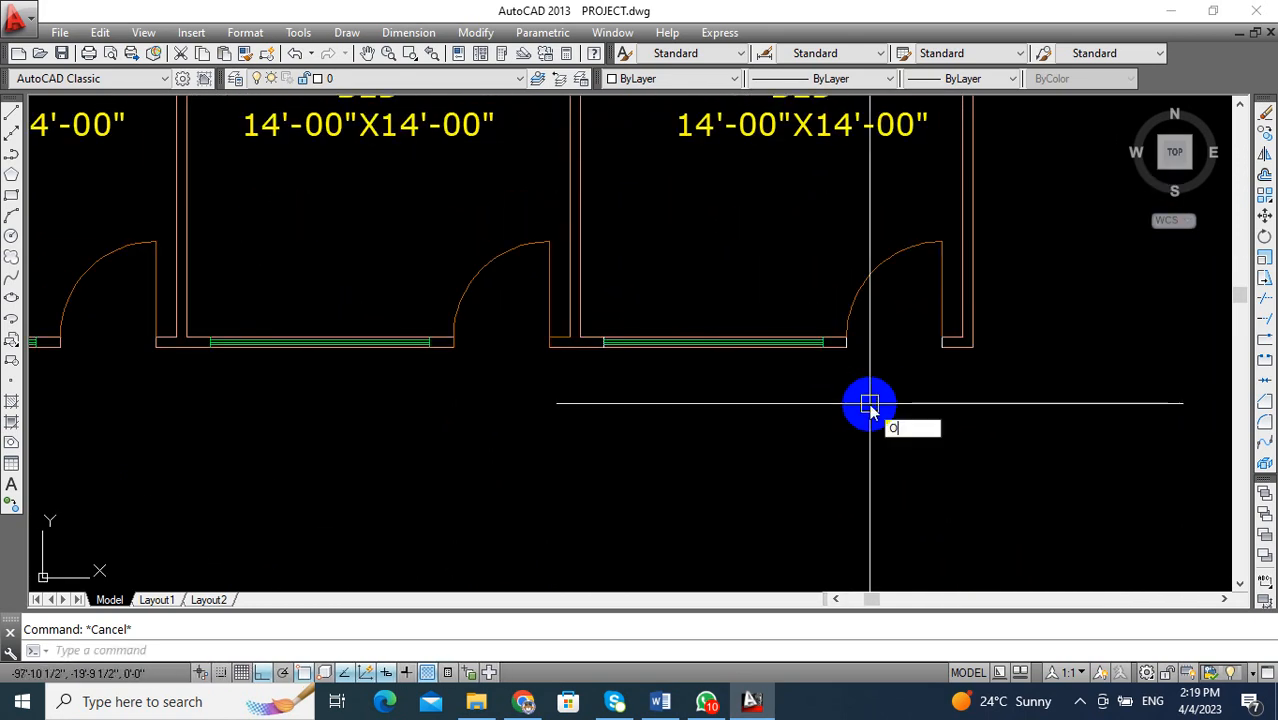
key(Return)
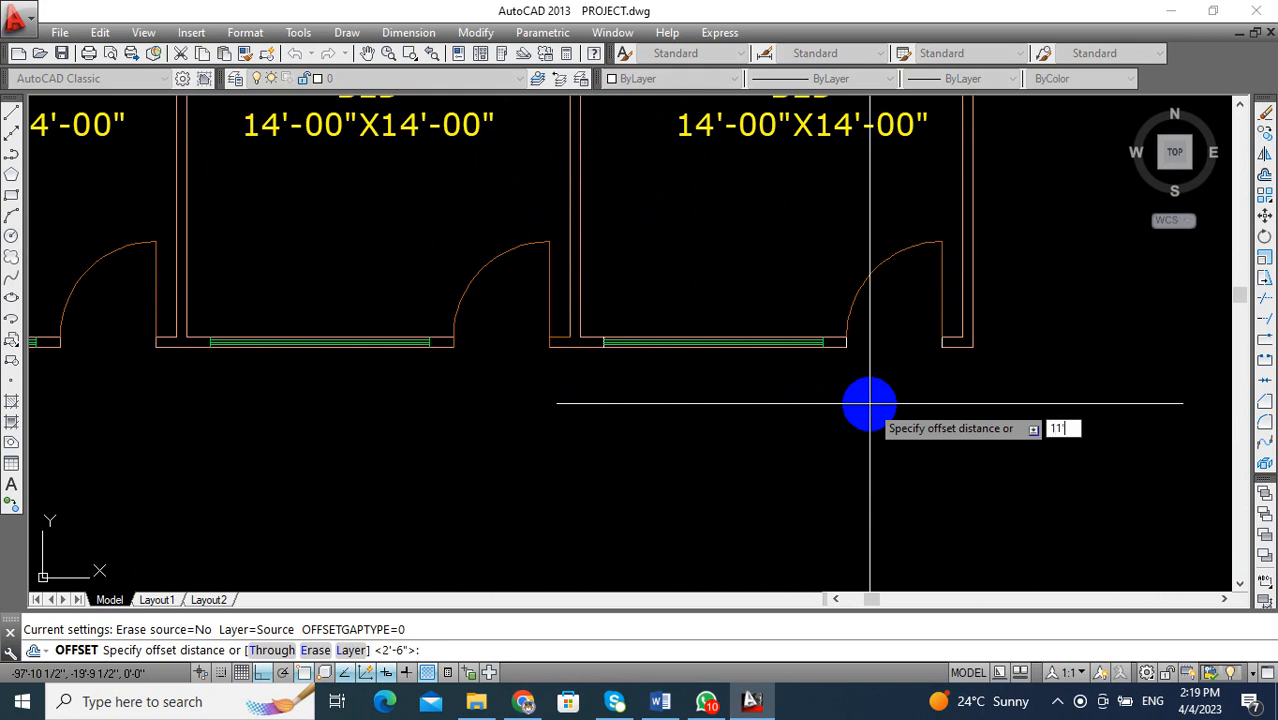
text(11')
key(Return)
click(959, 351)
scroll(959, 351, down, 4)
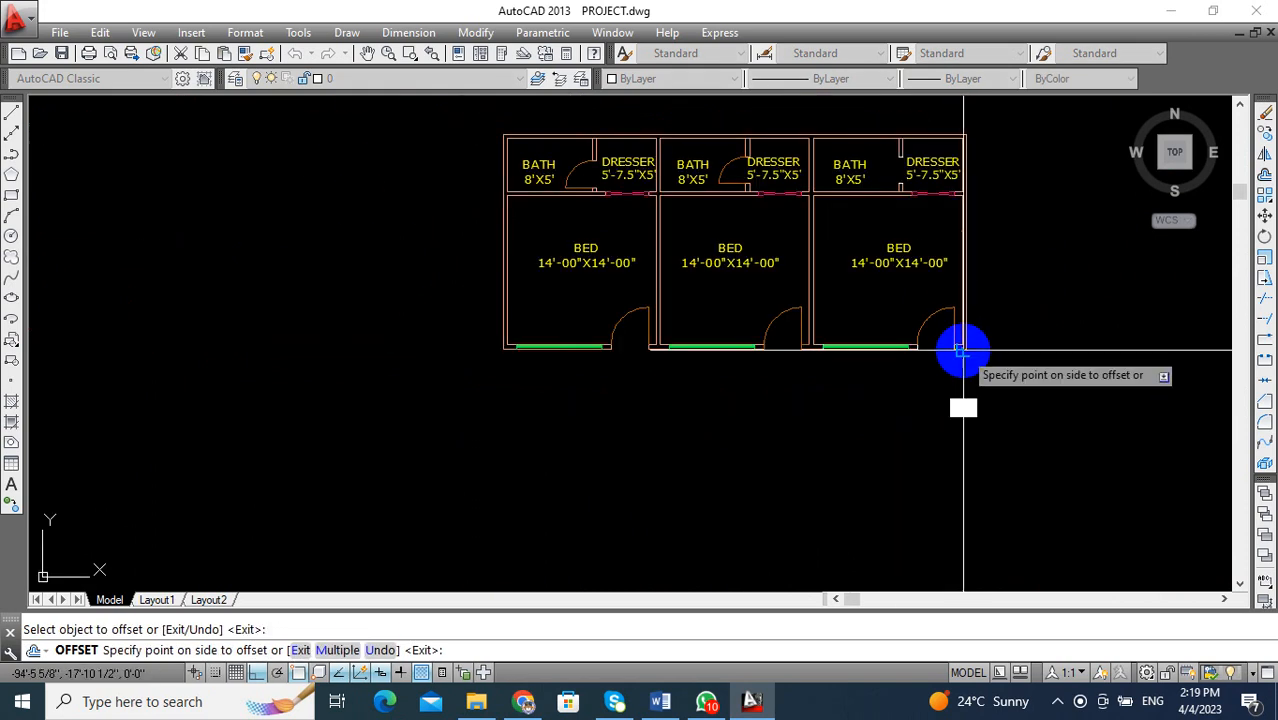
click(701, 441)
scroll(506, 354, up, 4)
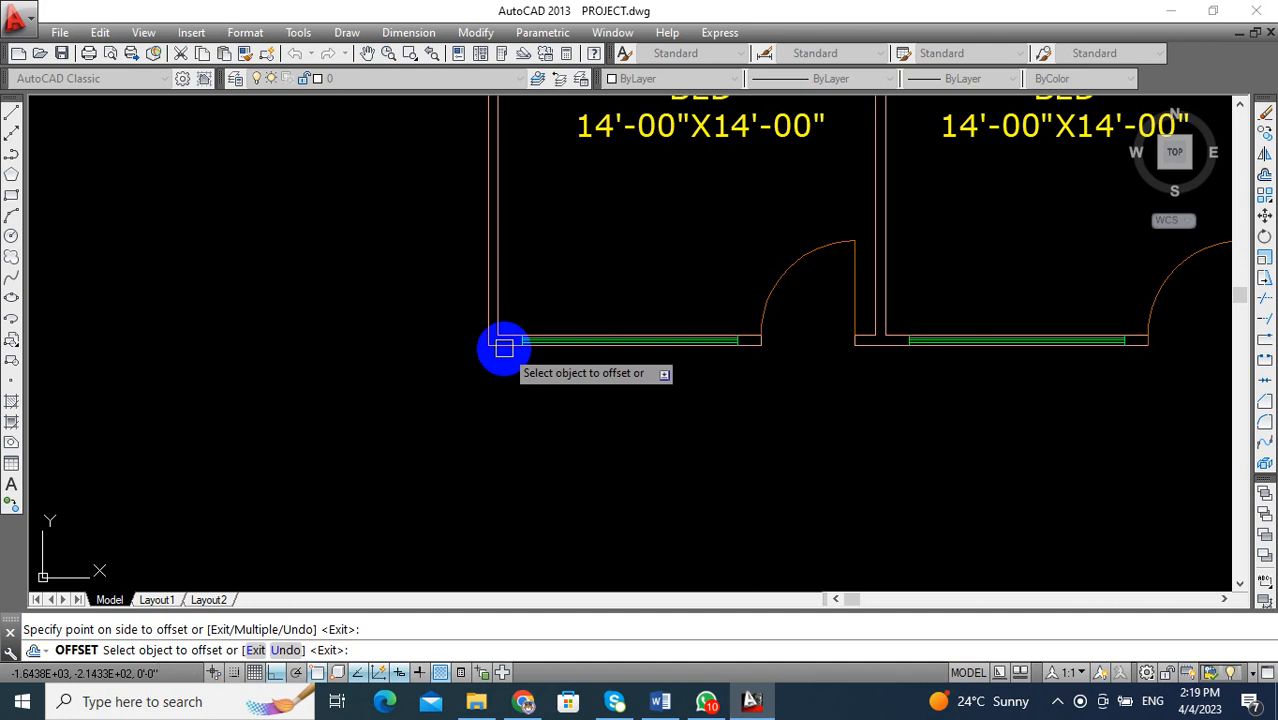
click(504, 345)
scroll(530, 400, down, 3)
click(560, 435)
scroll(557, 405, up, 3)
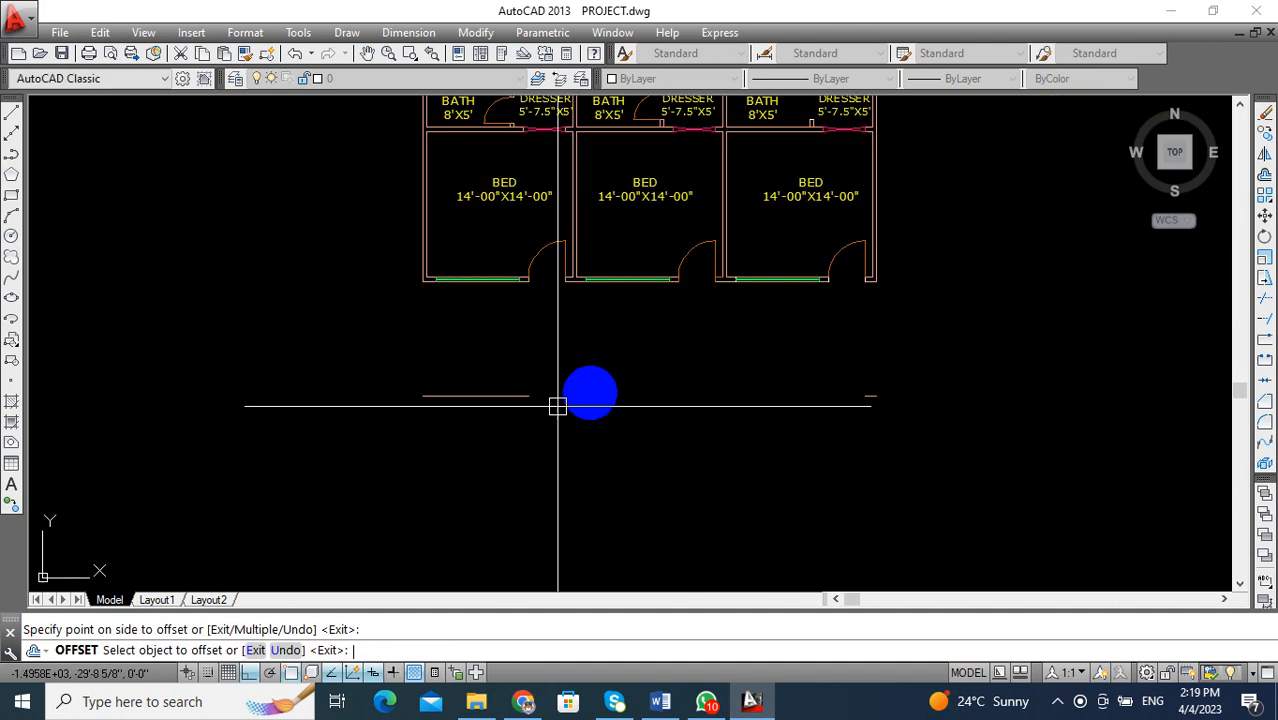
key(Escape)
Join the two offset front segments into one continuous verandah edge line.
middle_drag(557, 405, 596, 387)
key(Return)
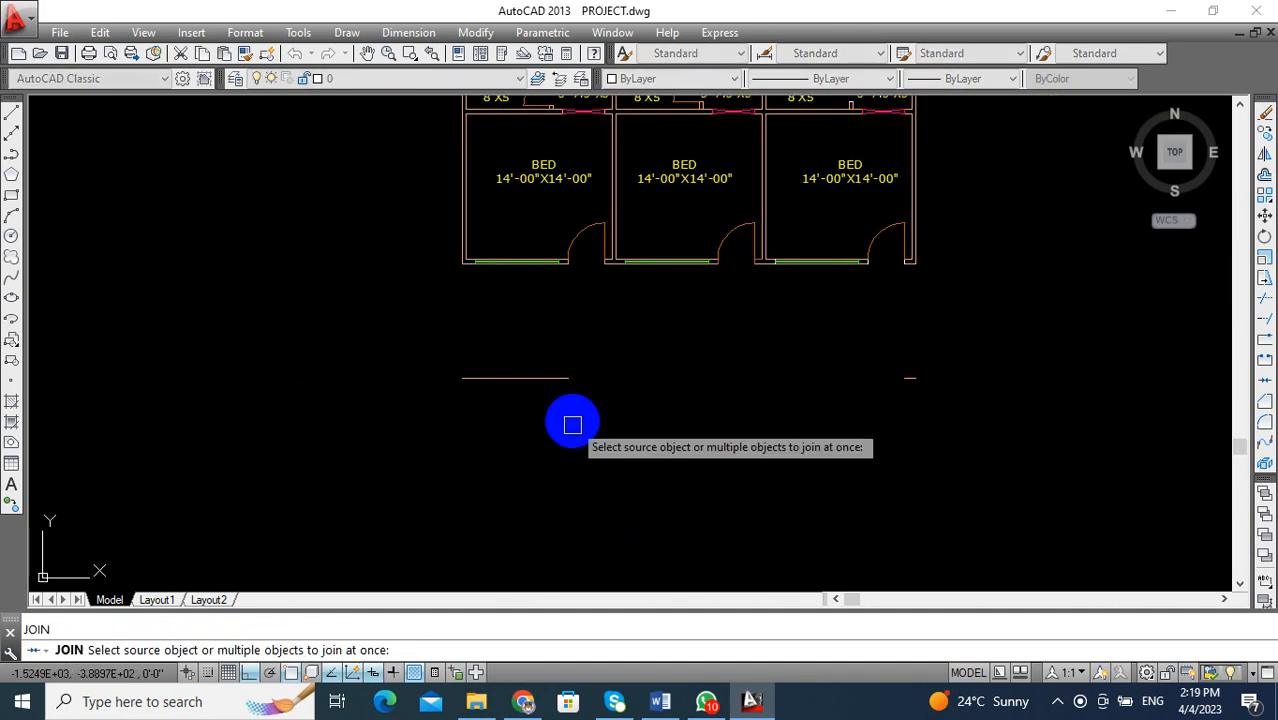
click(551, 371)
click(512, 398)
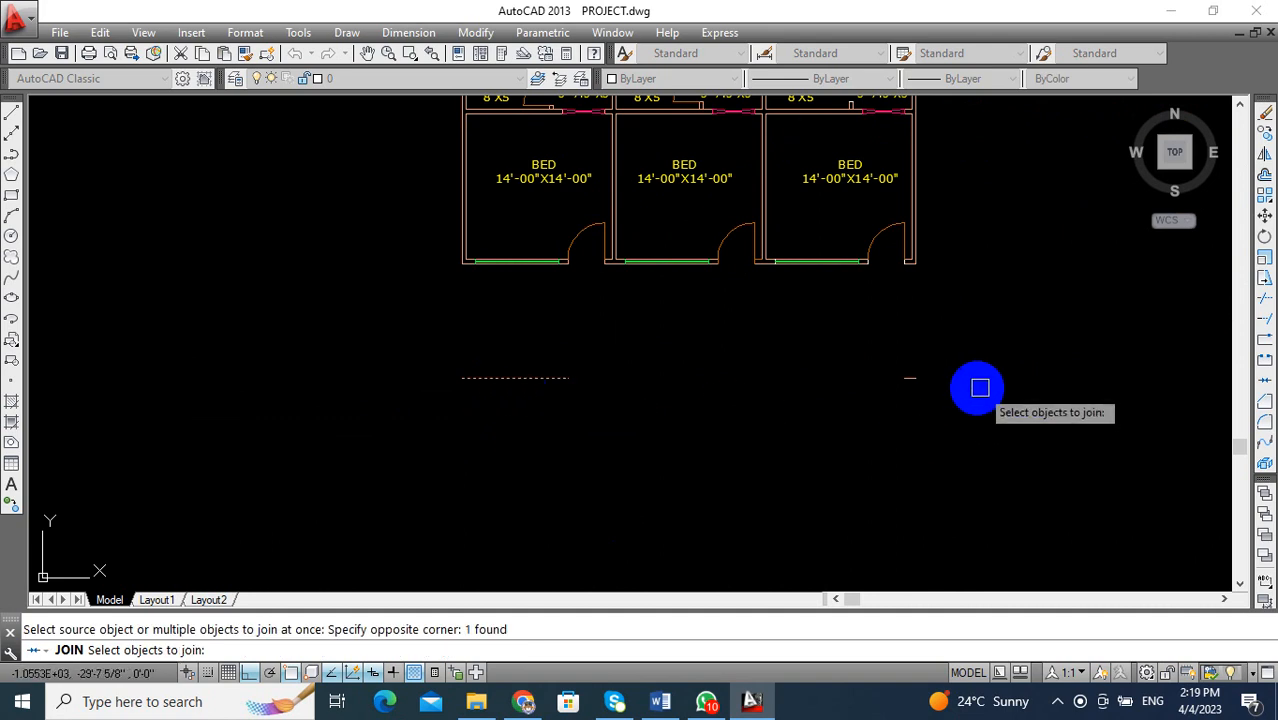
click(918, 378)
key(Return)
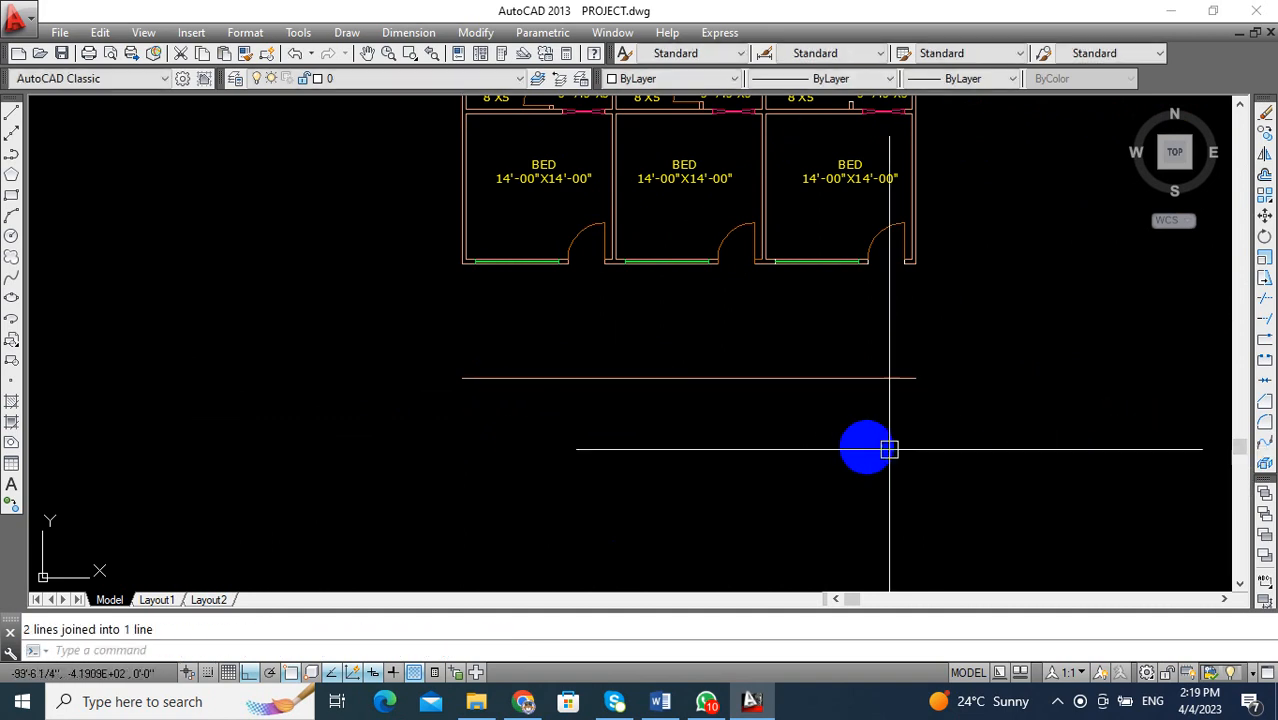
Draw a line 40' straight down from the building's front-left outer corner, then about 46' horizontally past the right wall.
middle_drag(851, 440, 865, 431)
key(Escape)
key(l)
key(Return)
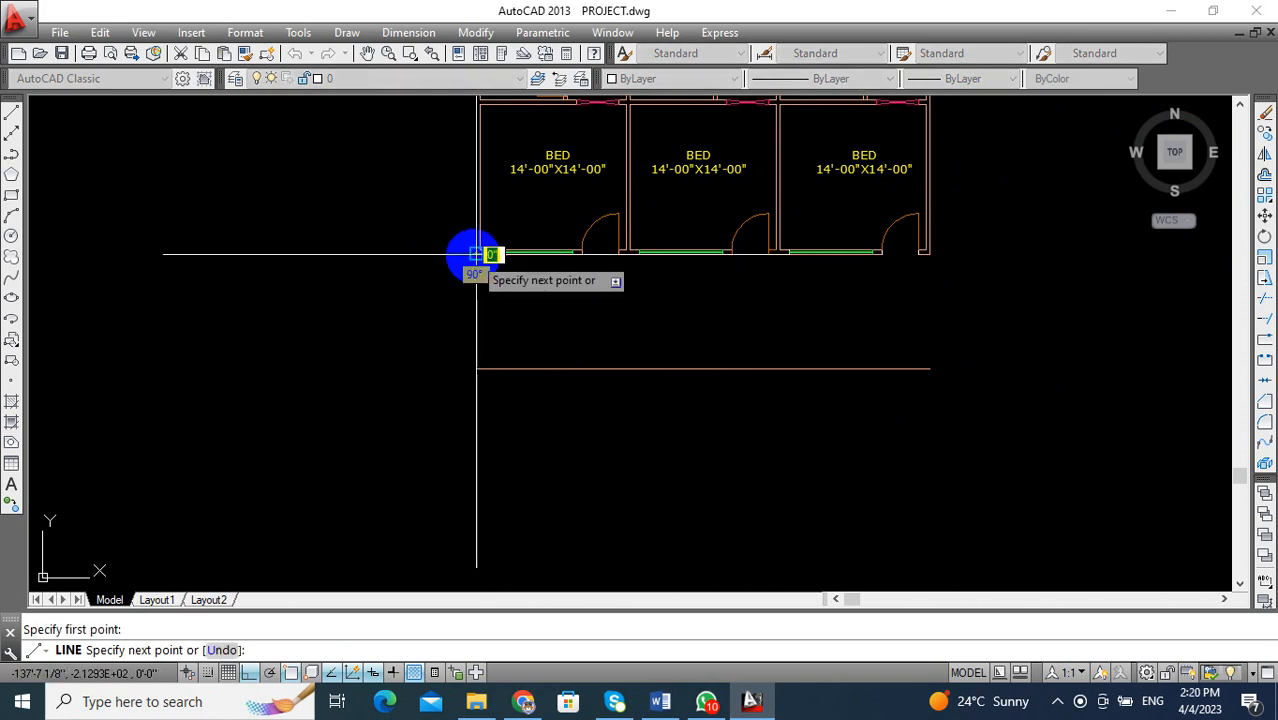
scroll(476, 255, down, 6)
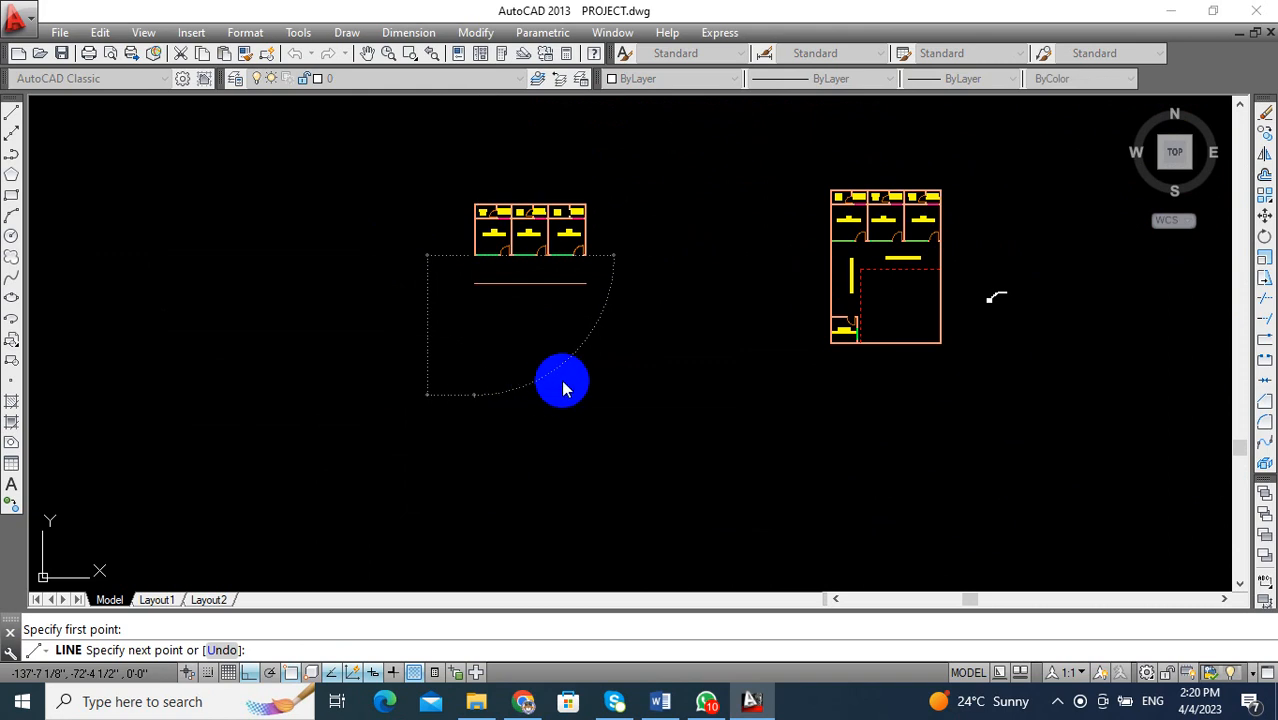
text(40')
key(Return)
scroll(600, 345, up, 4)
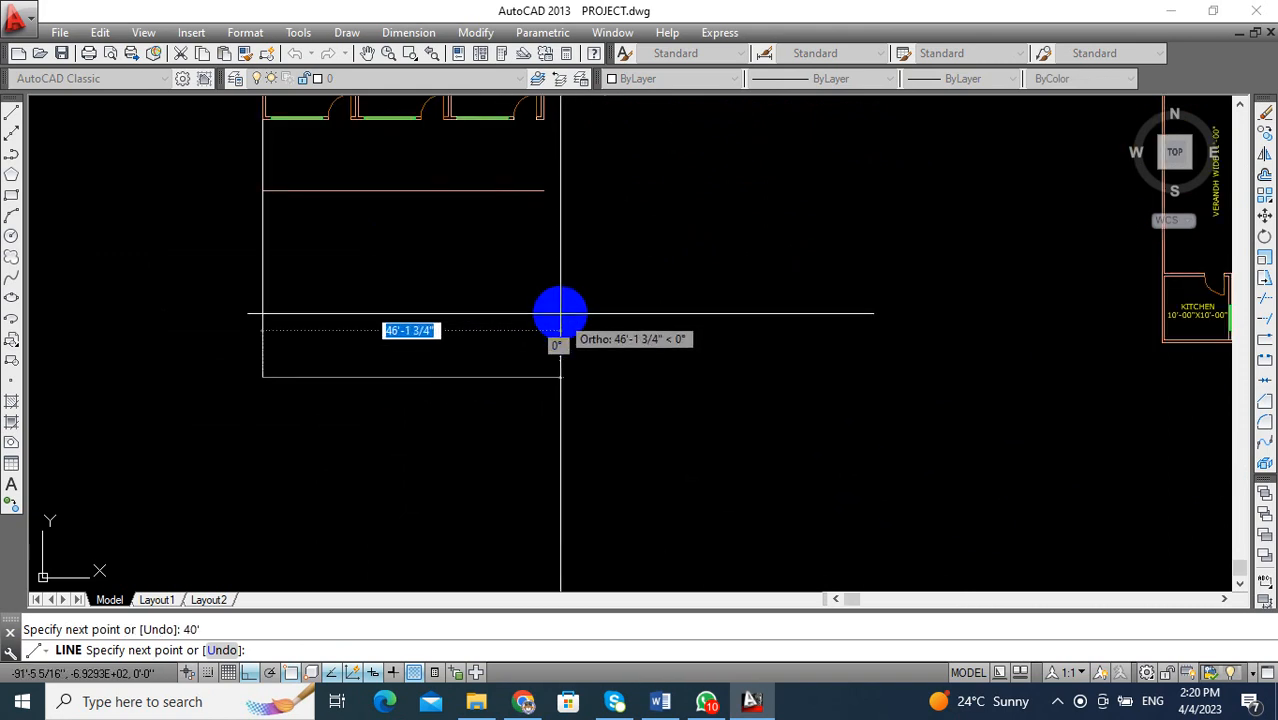
click(561, 313)
middle_drag(552, 243, 605, 337)
key(Return)
Draw a vertical line from the building's front-right outer corner down past the lower boundary line.
key(Return)
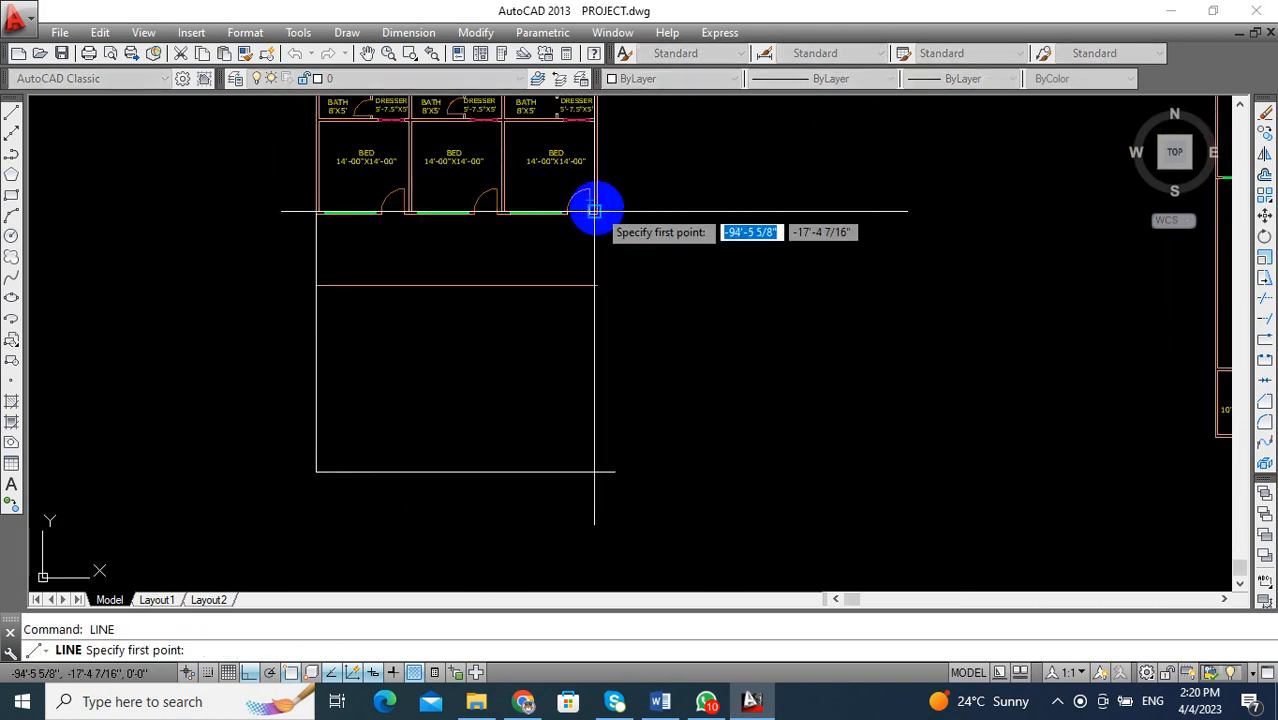
scroll(600, 212, up, 4)
click(578, 215)
scroll(571, 208, down, 3)
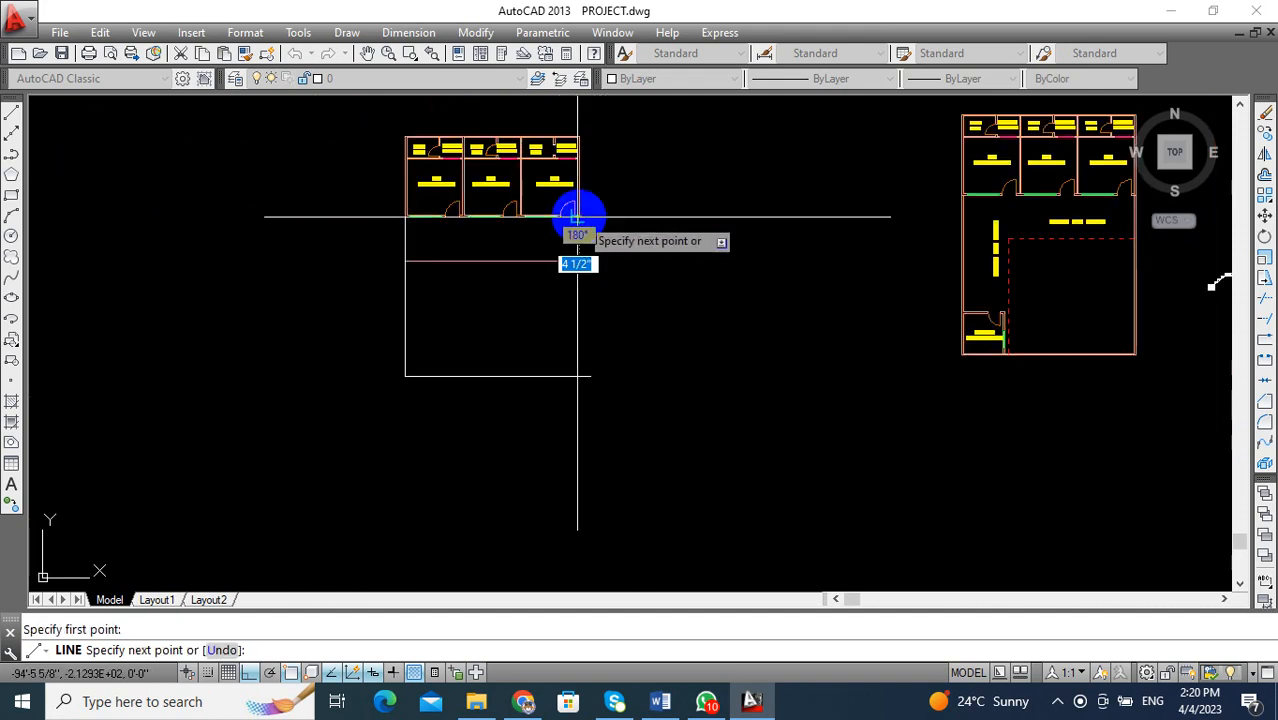
click(571, 417)
key(Return)
scroll(619, 417, up, 2)
middle_drag(619, 417, 716, 447)
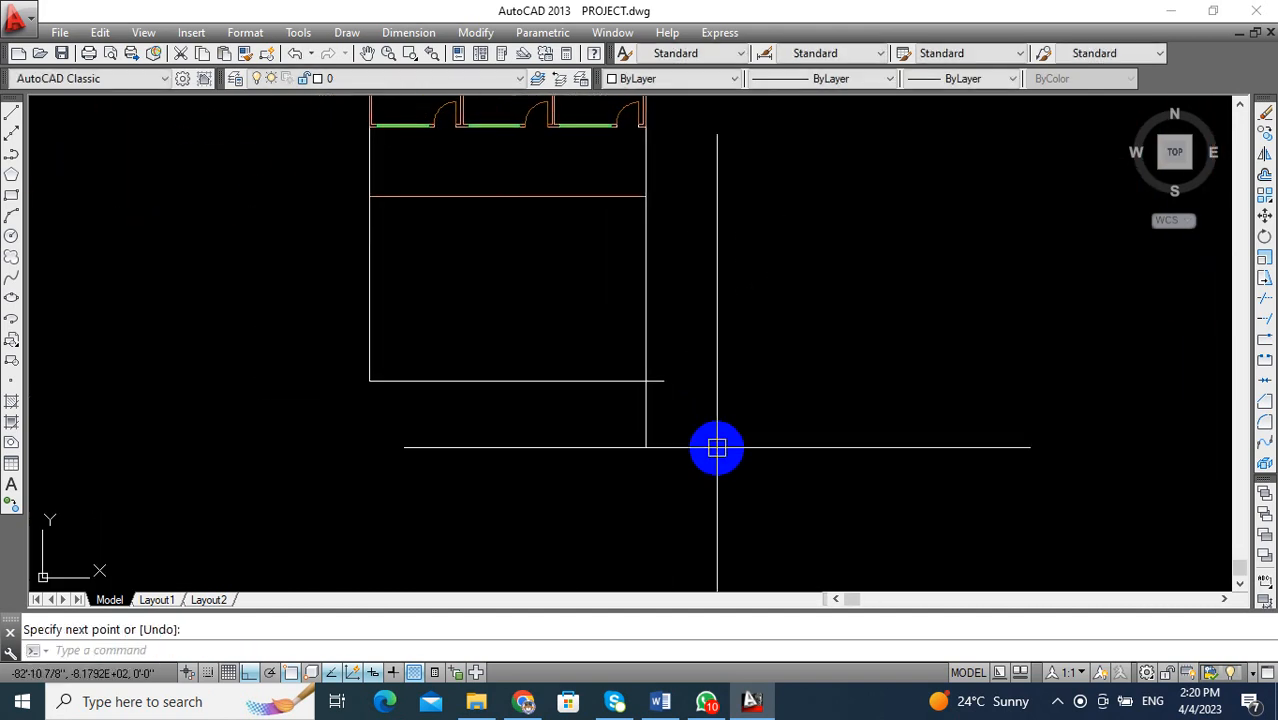
Trim the overhanging ends of the vertical and horizontal boundary lines at the lower-right corner.
key(Return)
click(710, 431)
click(568, 448)
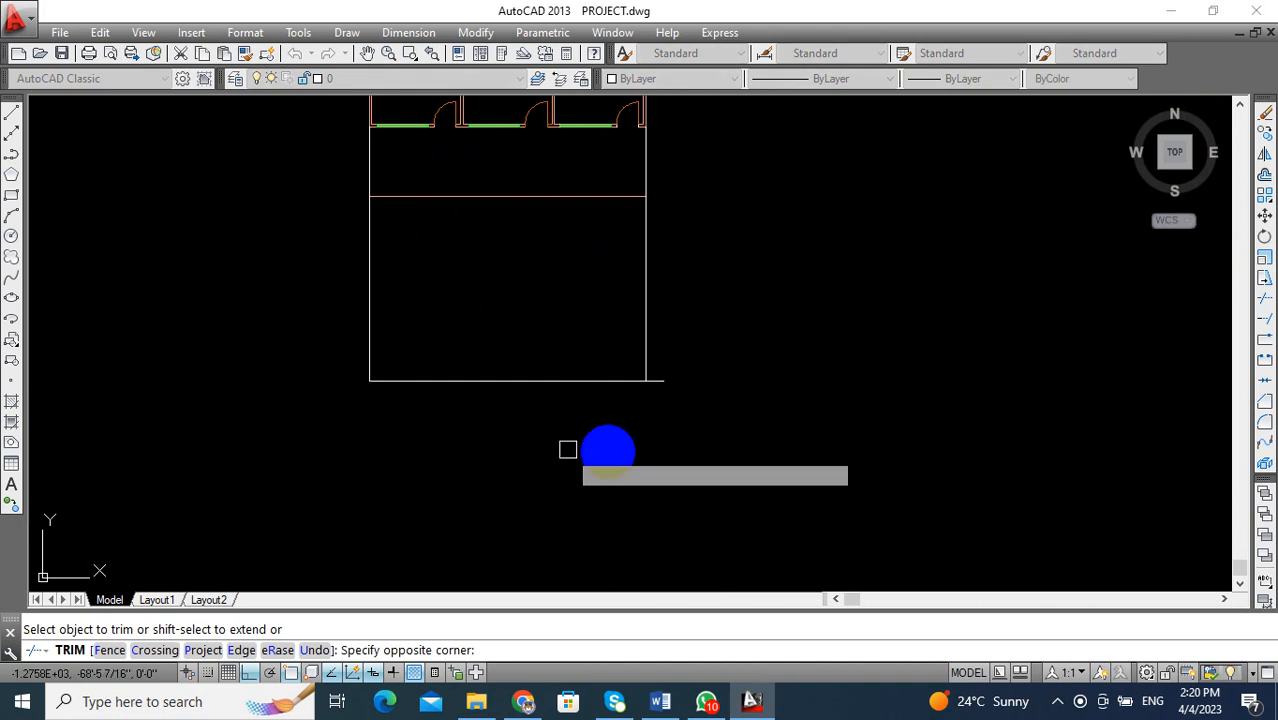
click(661, 381)
key(Escape)
middle_drag(632, 390, 693, 445)
key(Escape)
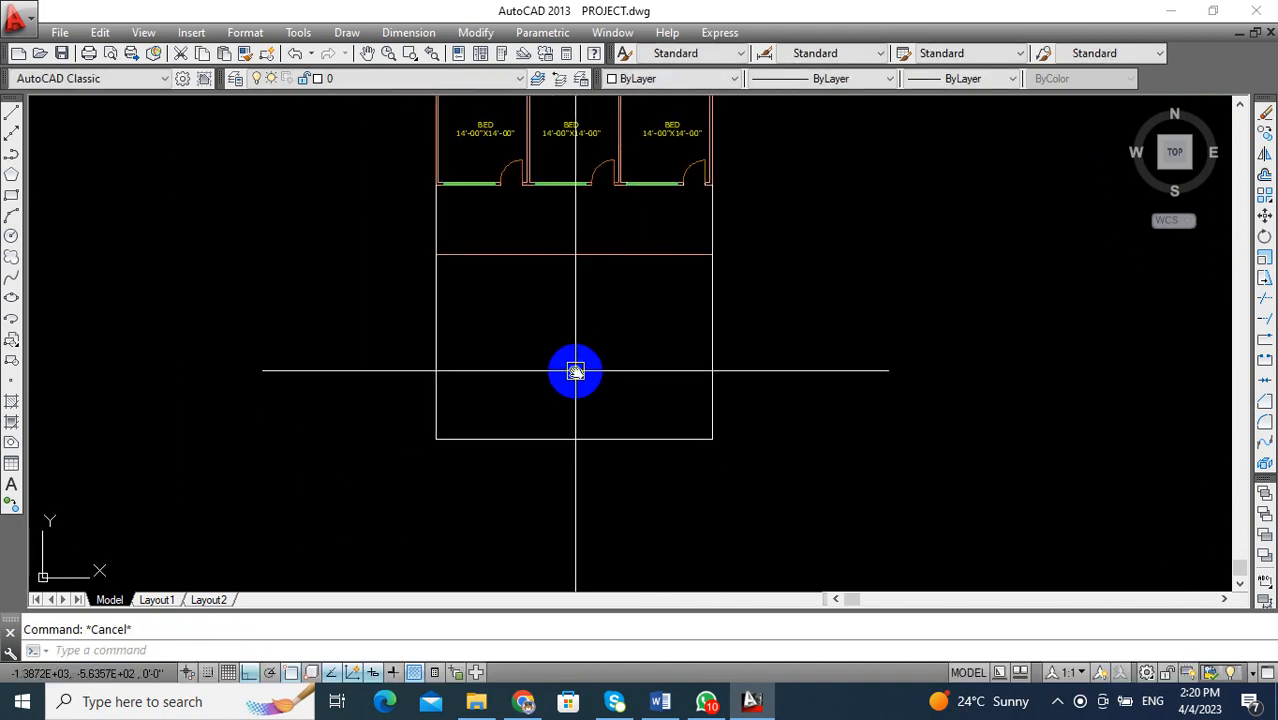
Make WALL the current layer.
middle_drag(575, 370, 629, 398)
click(372, 80)
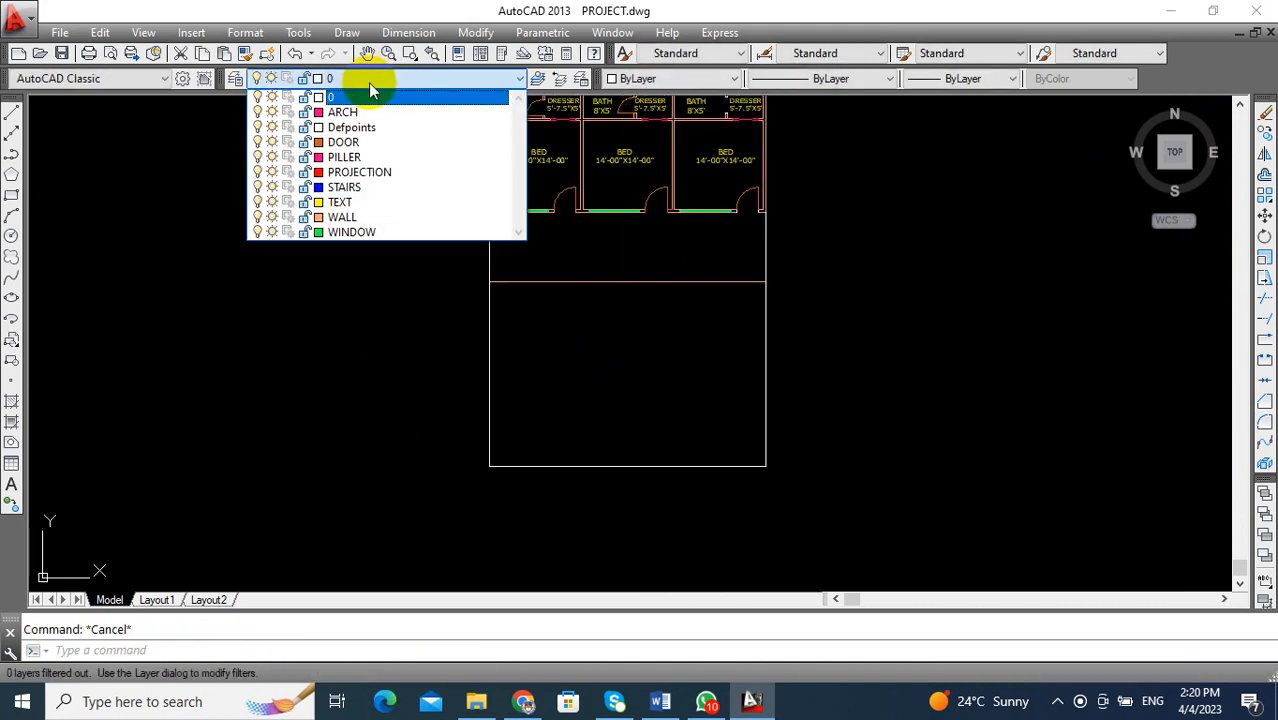
click(378, 217)
middle_drag(475, 300, 390, 302)
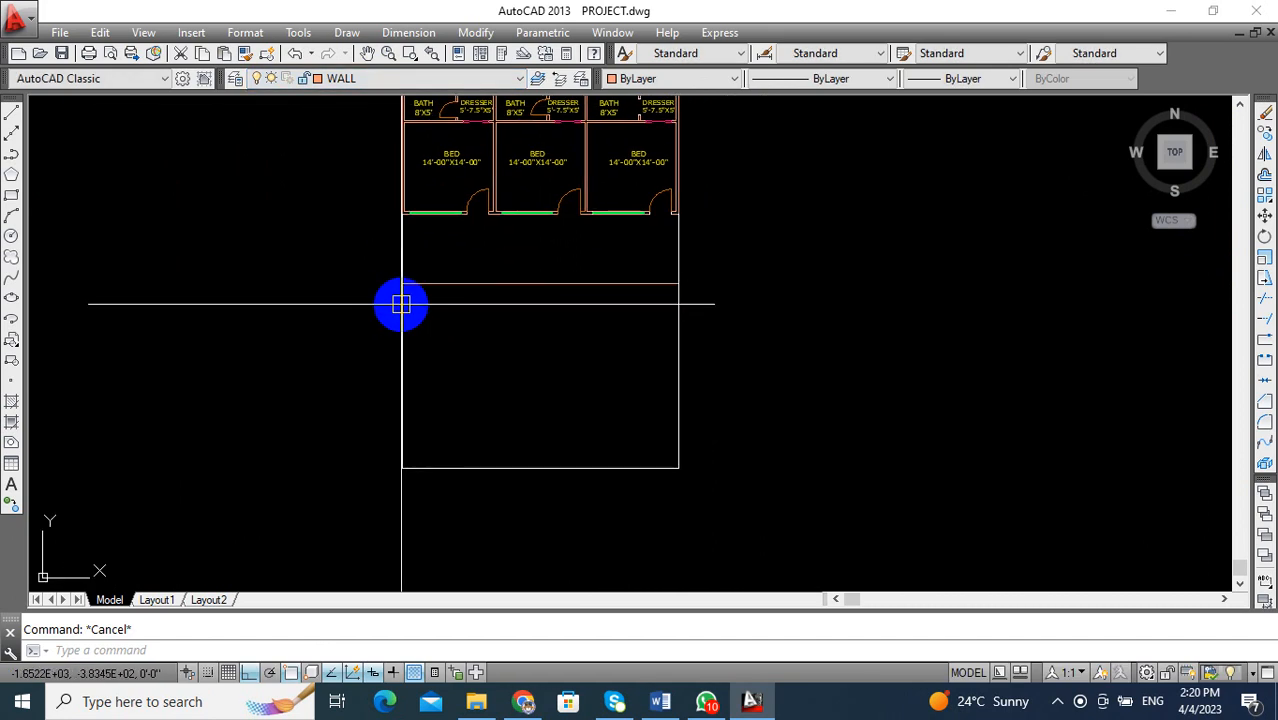
Offset the left, bottom and right boundary lines 4.5" inward to form the wall thickness.
key(Return)
text(4.5)
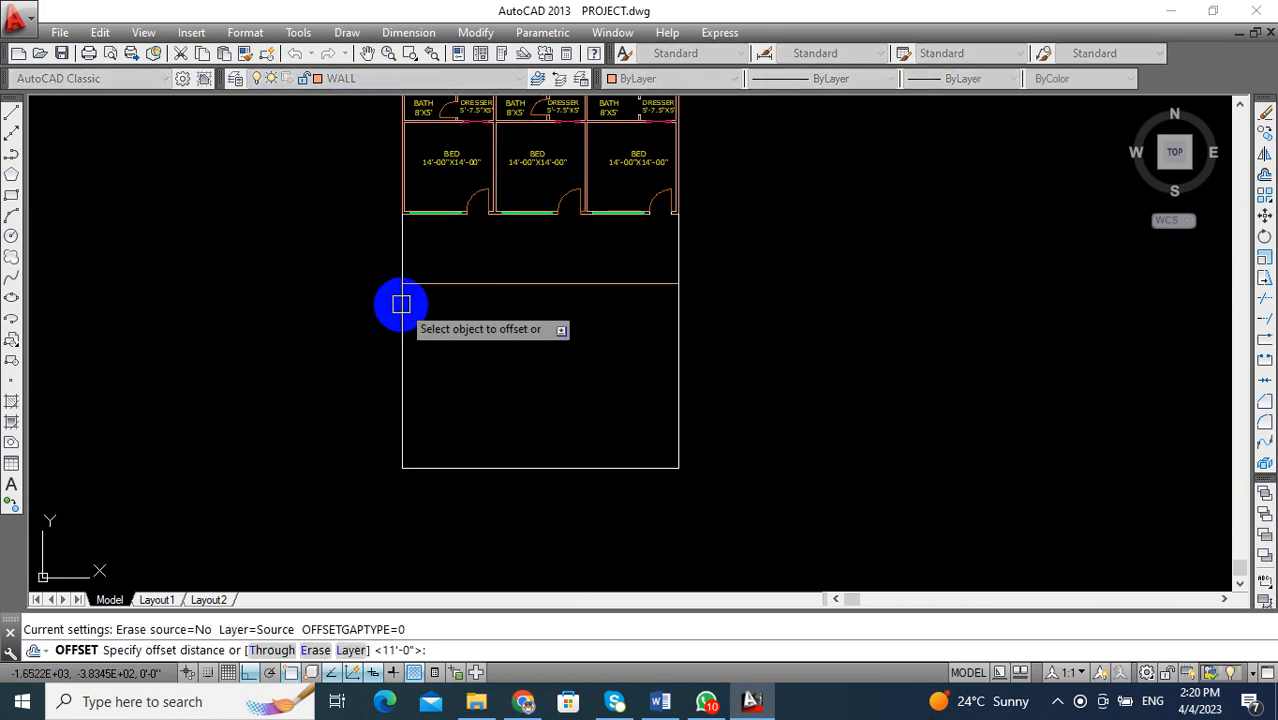
click(401, 305)
click(459, 439)
click(470, 467)
click(483, 402)
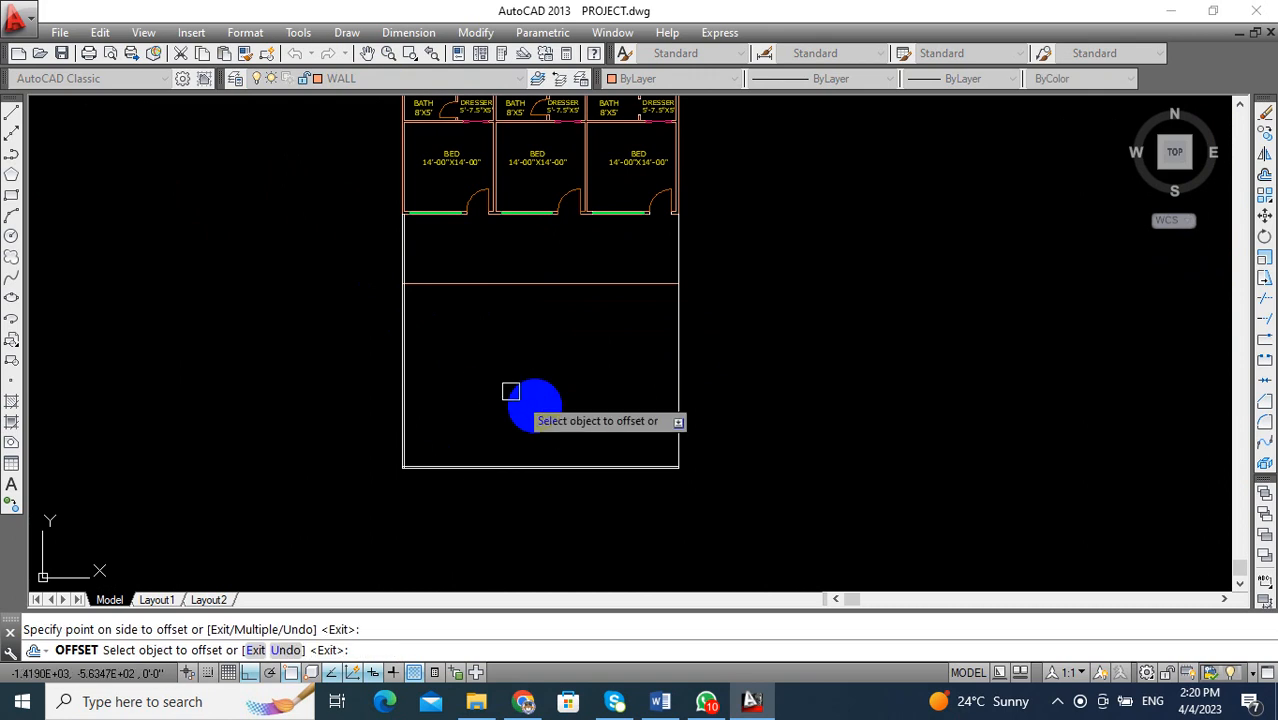
click(675, 394)
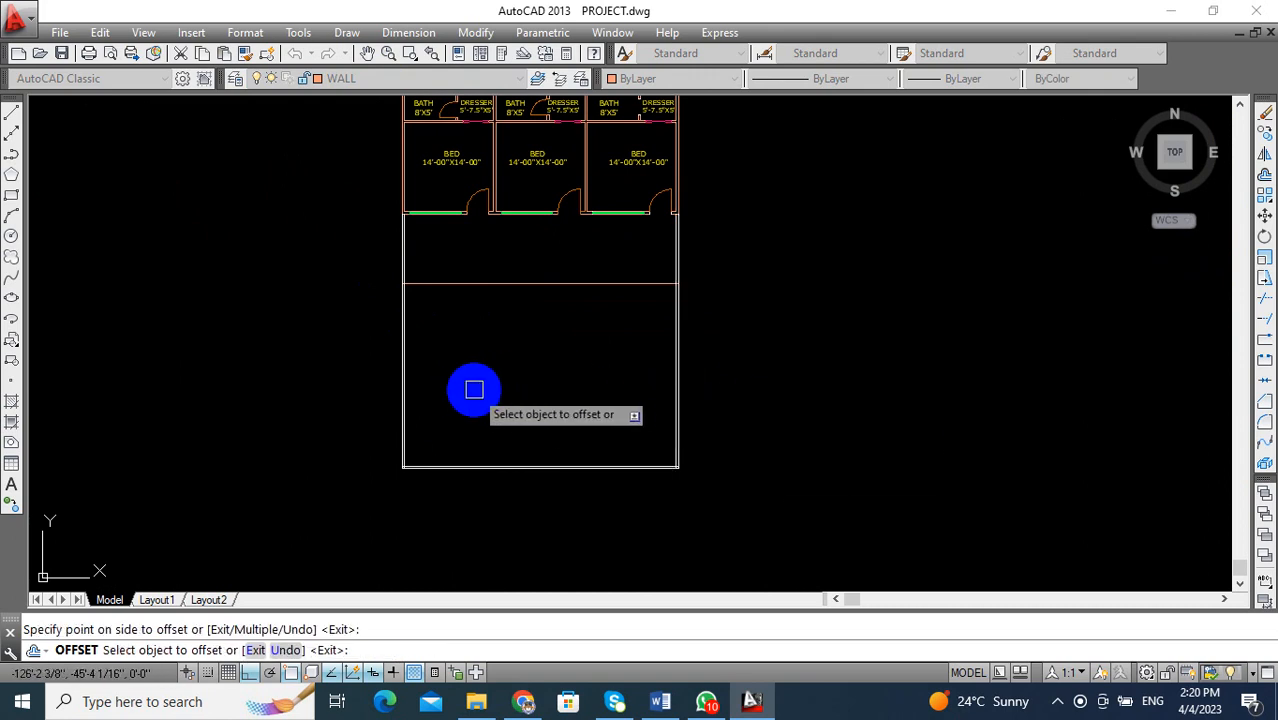
key(Escape)
scroll(408, 448, up, 3)
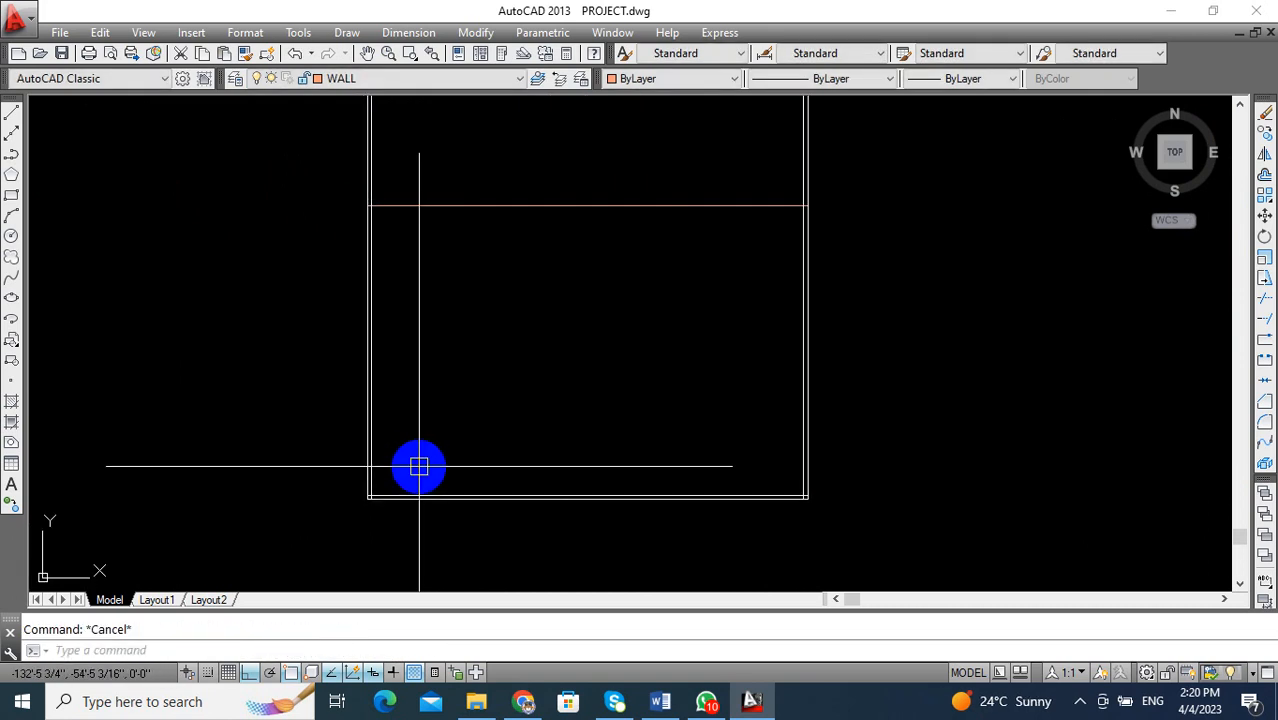
text(l)
key(Return)
scroll(380, 462, up, 3)
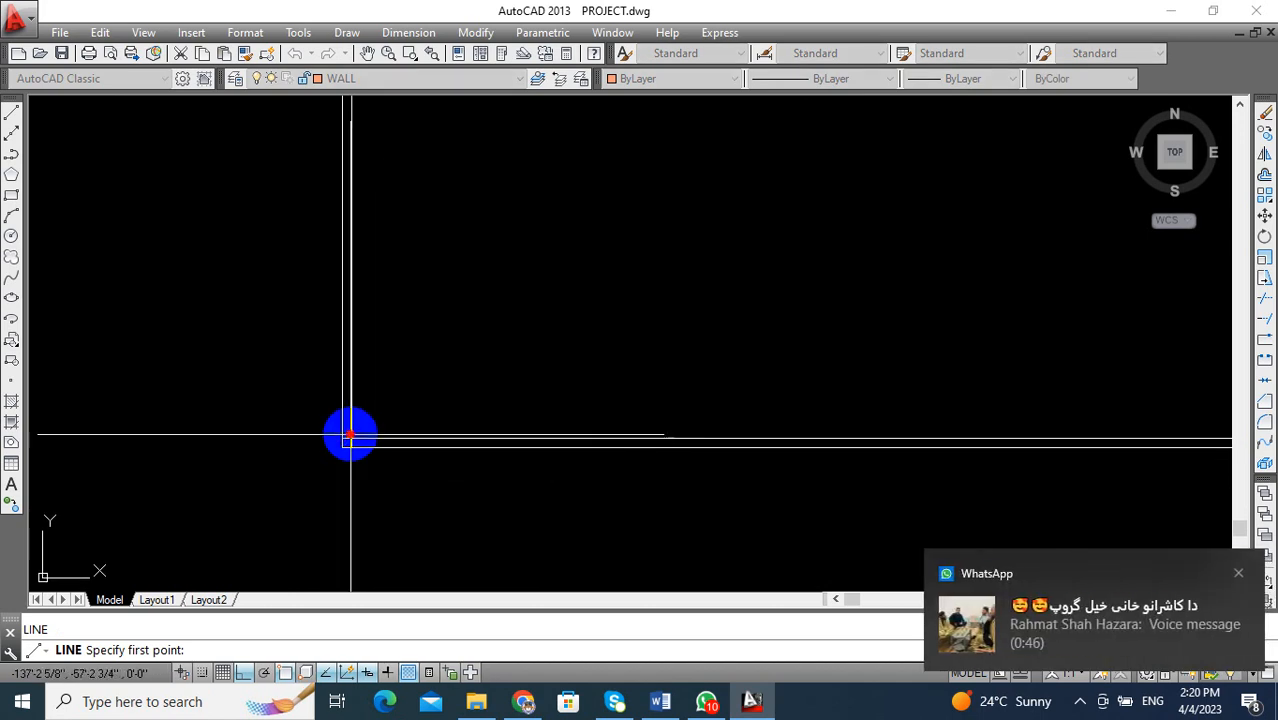
click(350, 437)
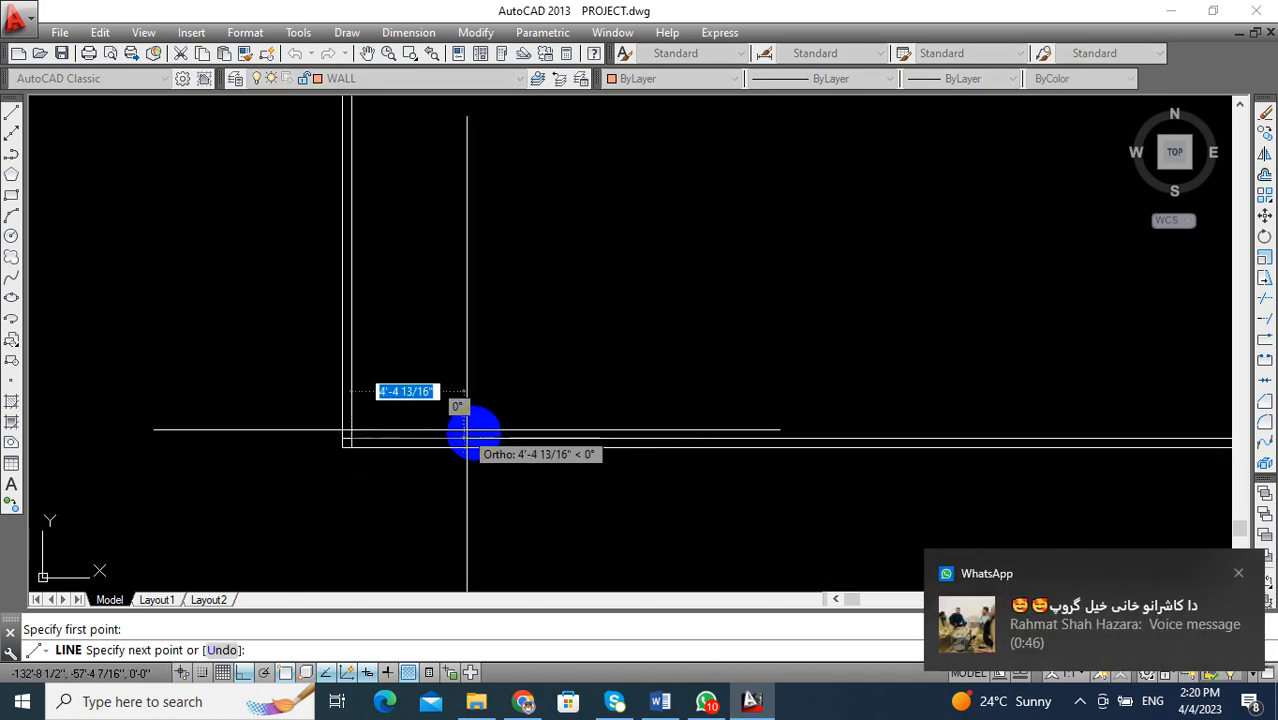
click(1238, 573)
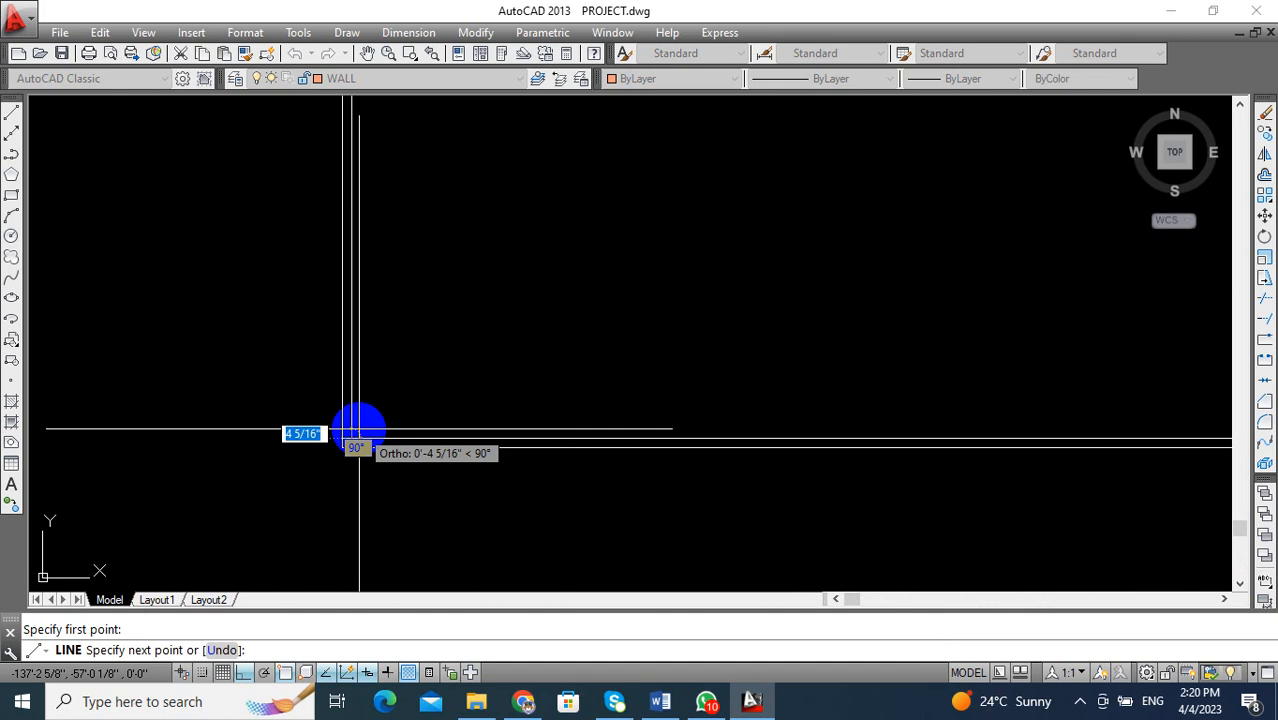
key(Escape)
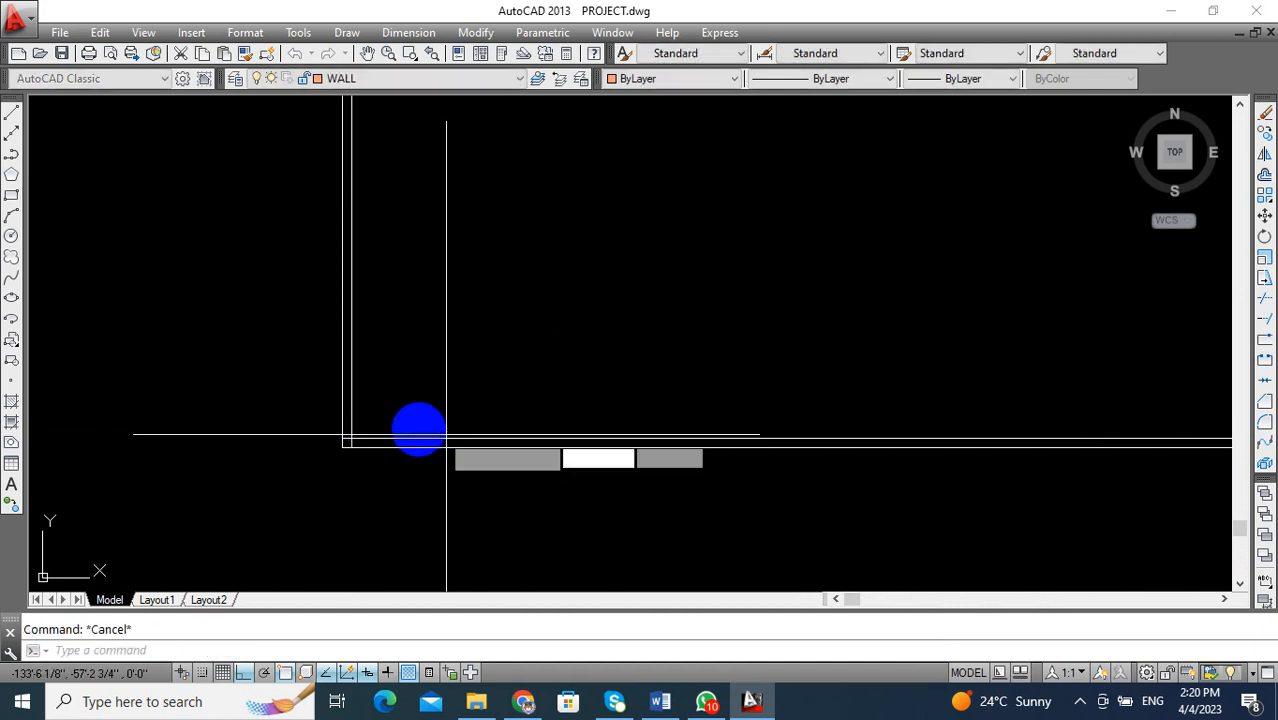
Draw a room outline from the lower-left inner corner: 10' right, 10' up, then back to the left wall.
key(Return)
click(349, 436)
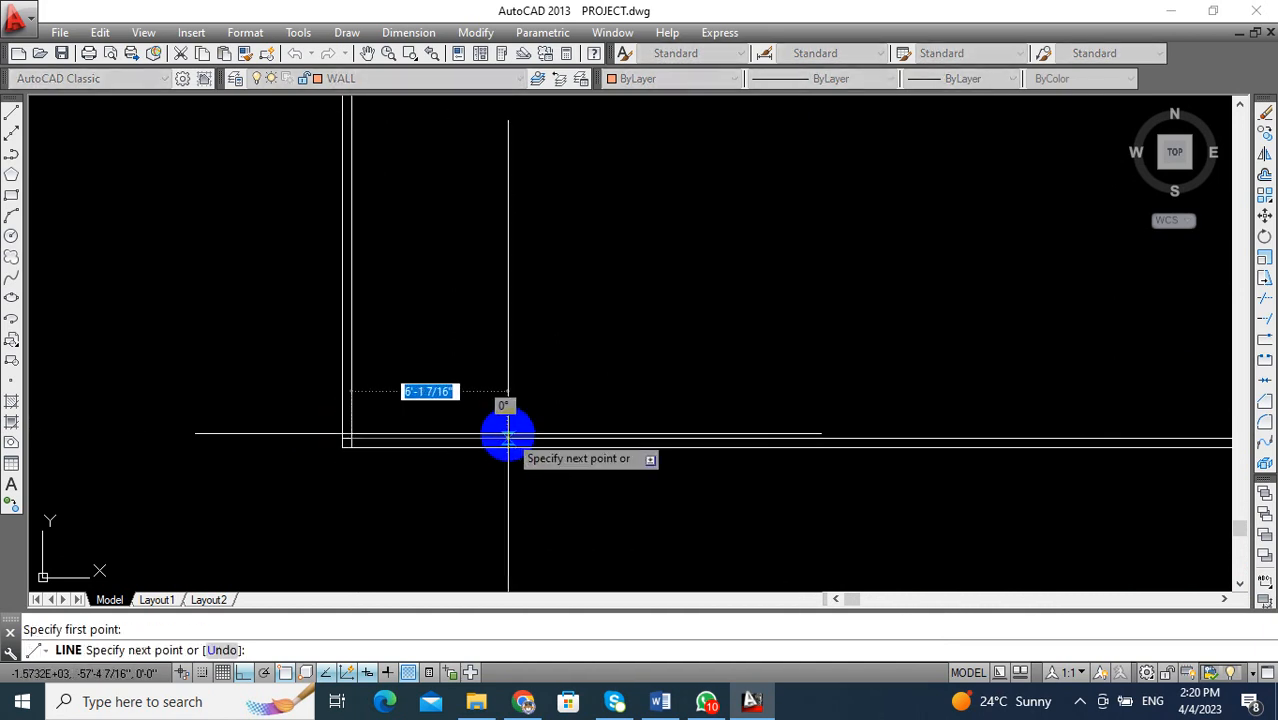
text(10')
key(Return)
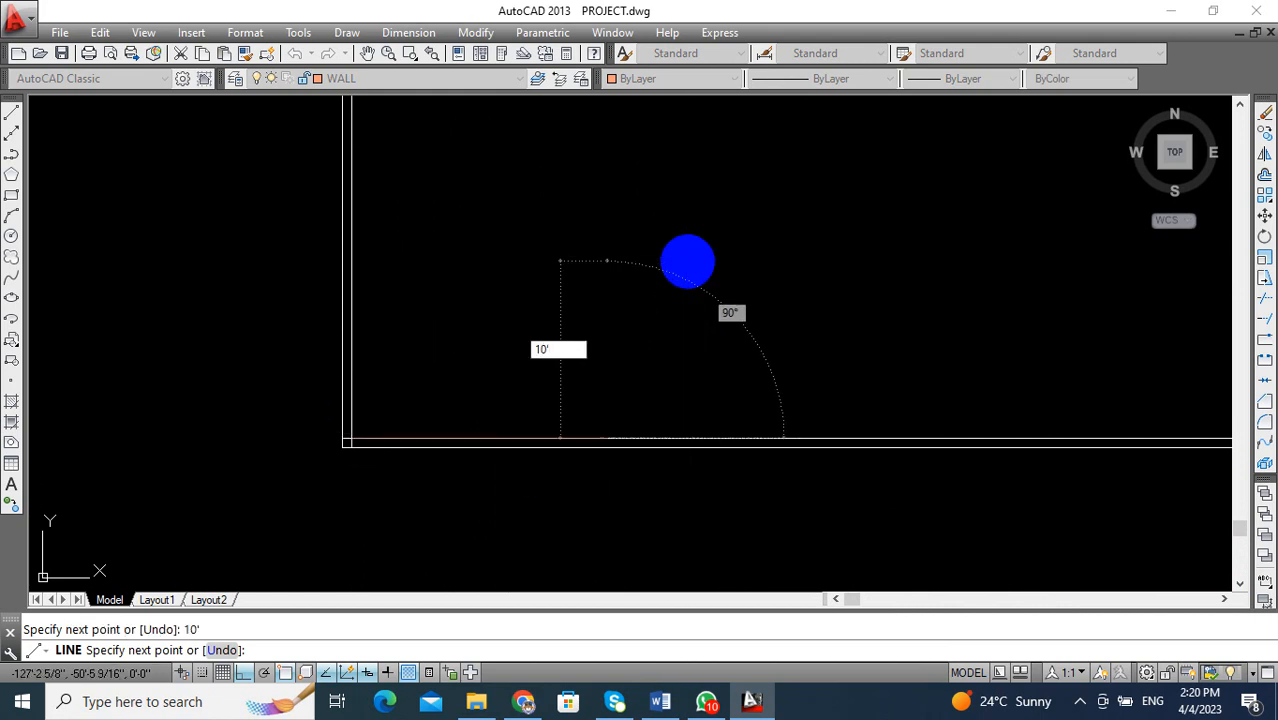
scroll(687, 262, down, 3)
middle_drag(631, 248, 622, 443)
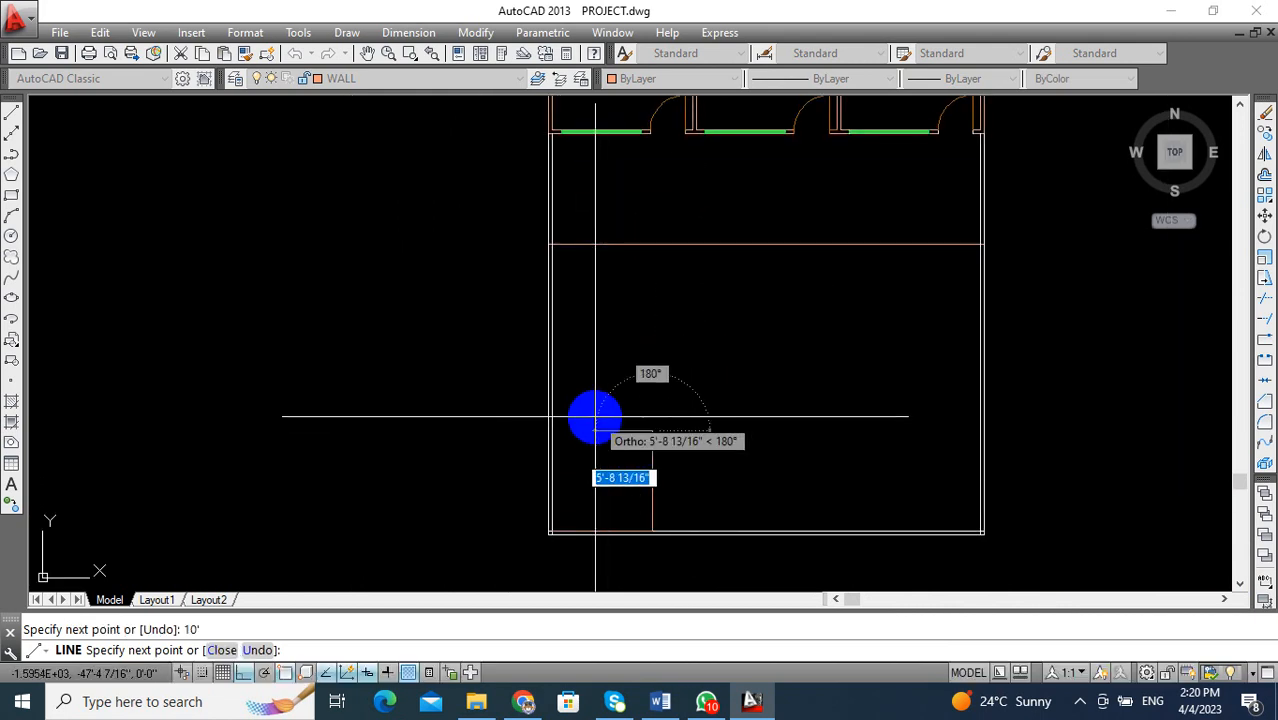
key(Return)
key(Return)
Erase the corner room's redundant 10' bottom line lying on the inner boundary wall line.
middle_drag(647, 461, 645, 439)
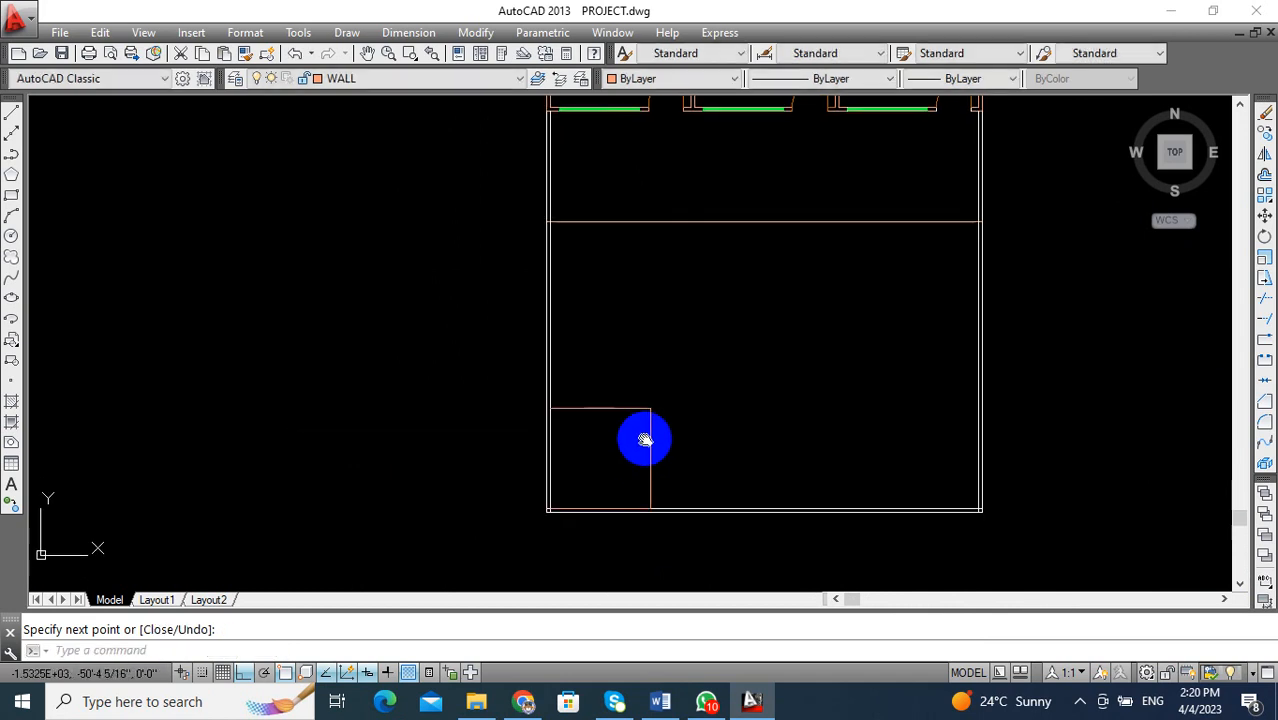
key(Escape)
key(Return)
scroll(610, 549, up, 2)
mouse_move(610, 549)
middle_down()
mouse_move(565, 525)
mouse_move(564, 541)
middle_up()
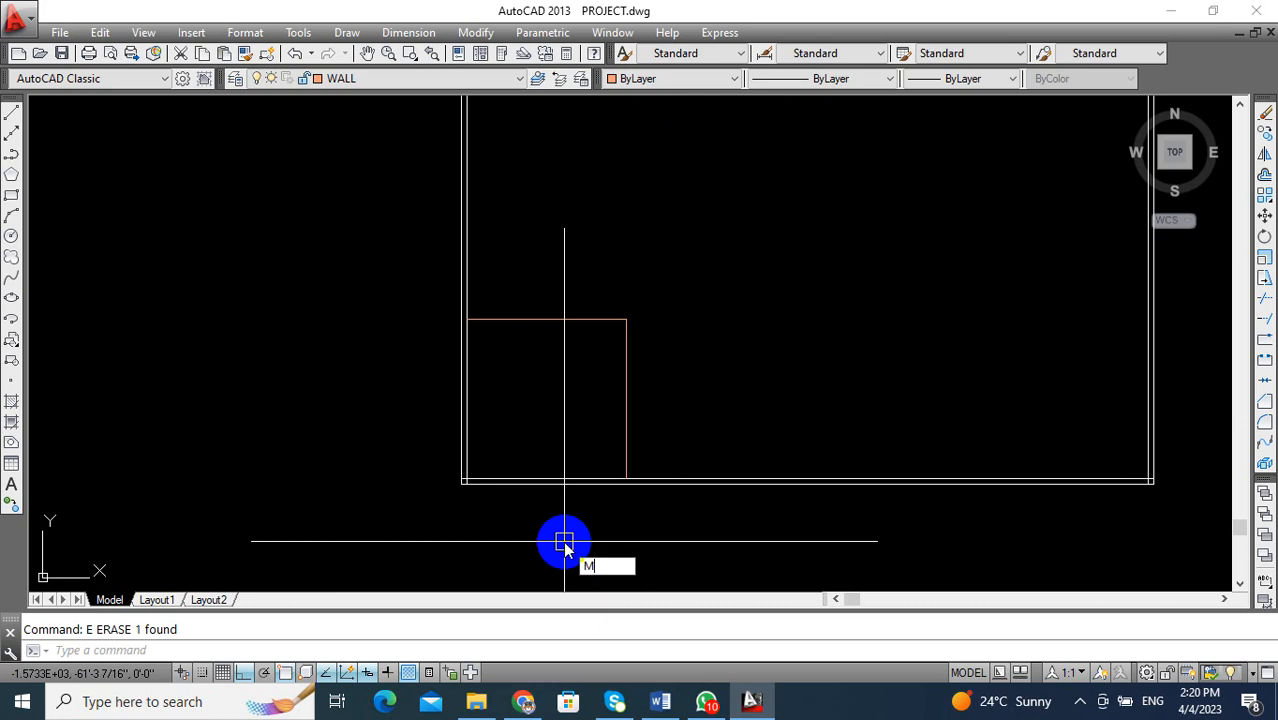
Match the left, bottom and right boundary wall lines to the properties of the corner room's vertical line.
text(ma)
key(Return)
click(620, 391)
scroll(630, 412, down, 2)
click(685, 476)
click(507, 422)
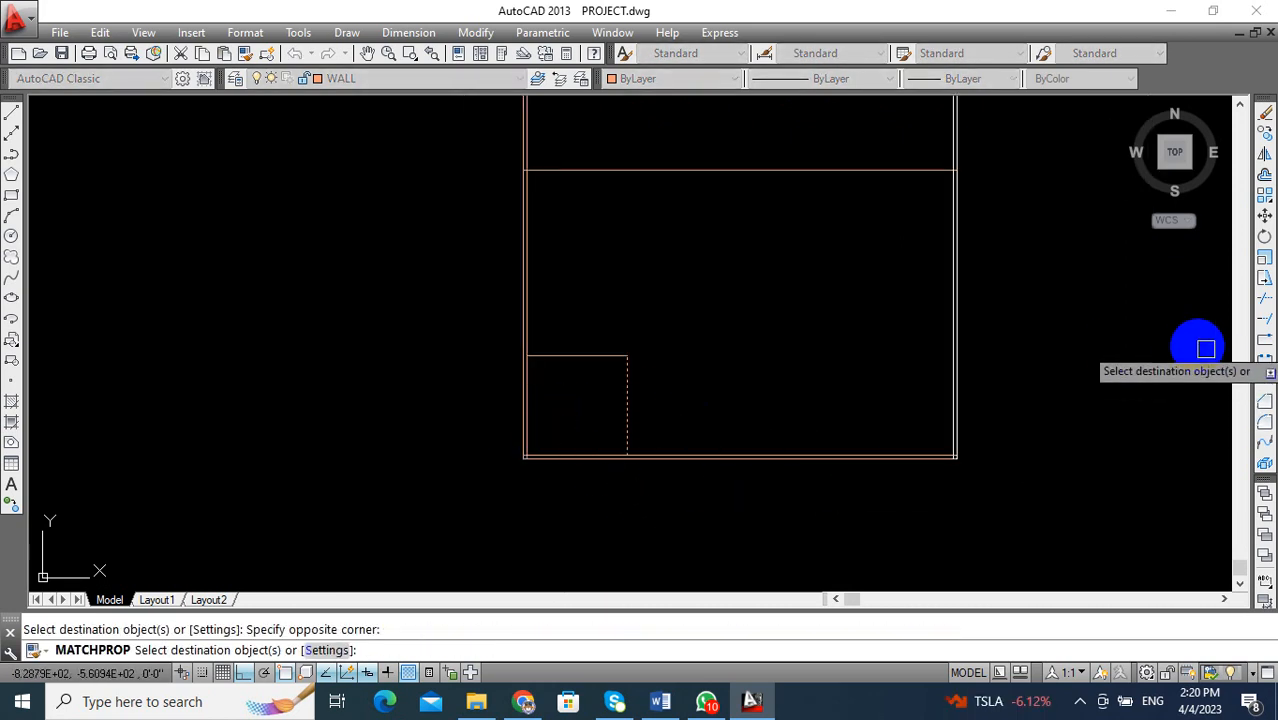
scroll(790, 425, down, 1)
key(Escape)
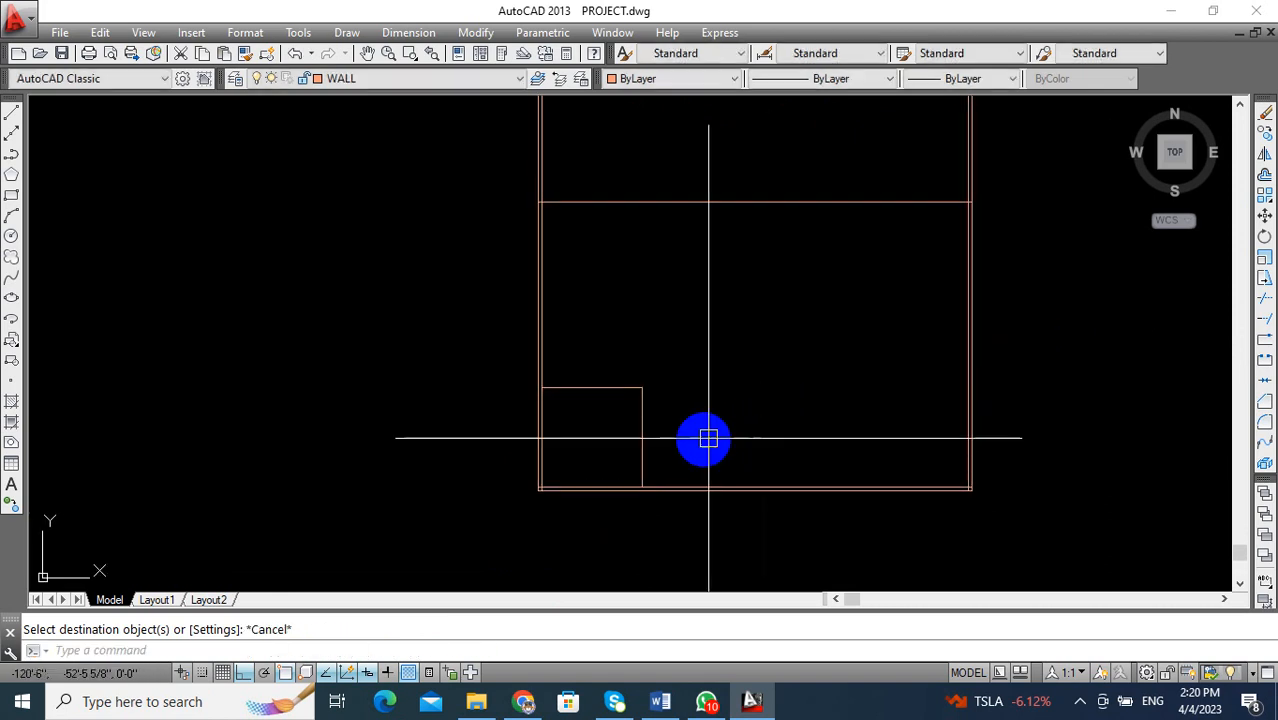
Offset the corner room's top line upward and its right line outward by 4.5" to form the wall thickness.
scroll(700, 432, up, 4)
middle_drag(699, 428, 680, 427)
text(4.)
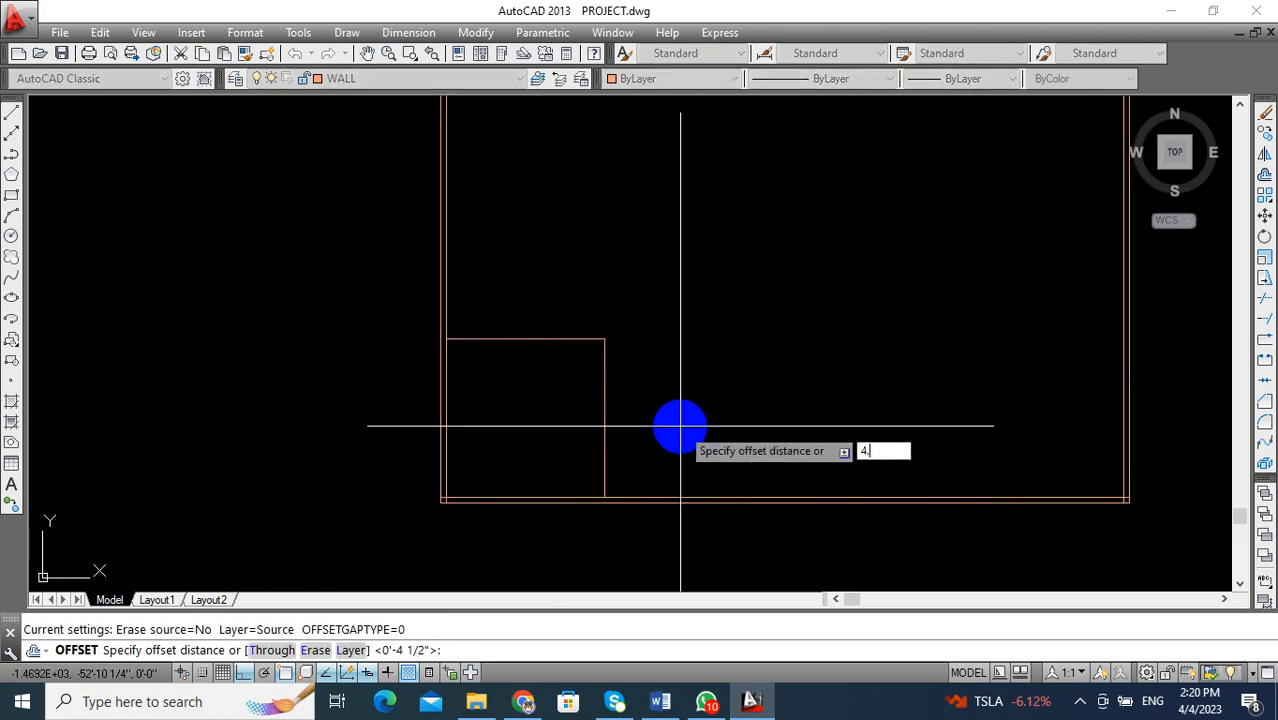
click(566, 341)
click(551, 265)
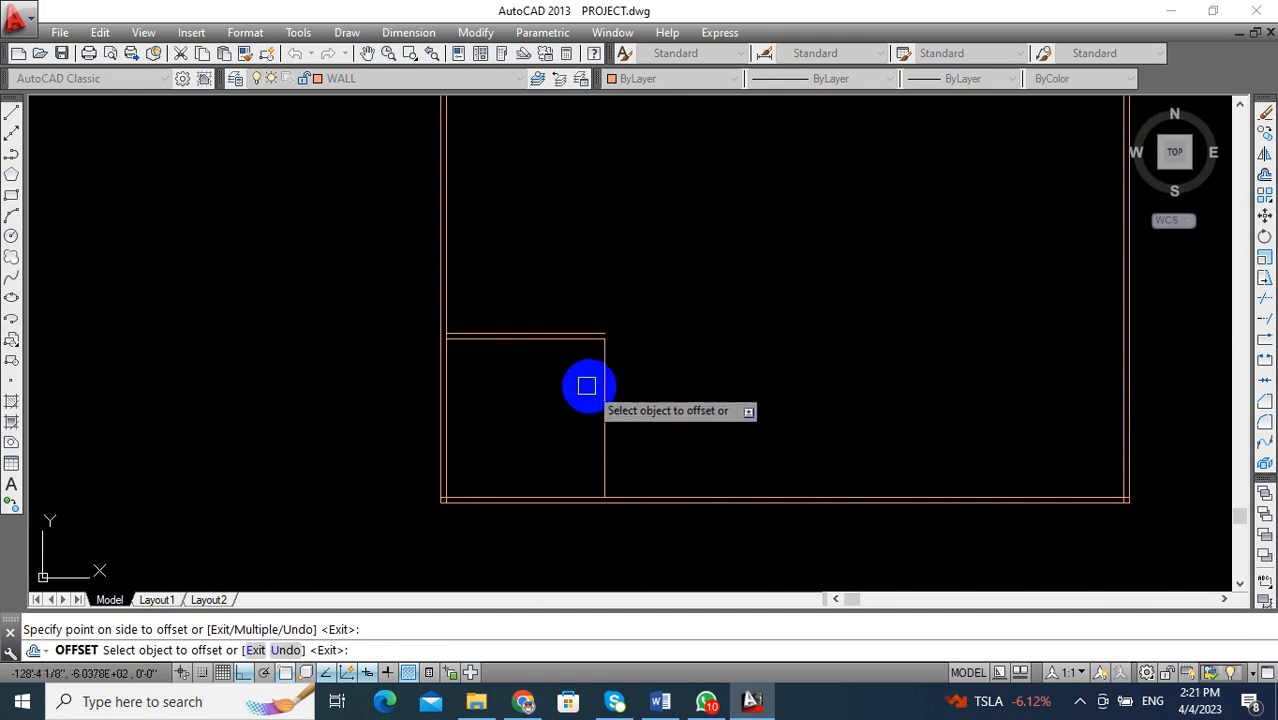
key(Escape)
scroll(603, 368, up, 5)
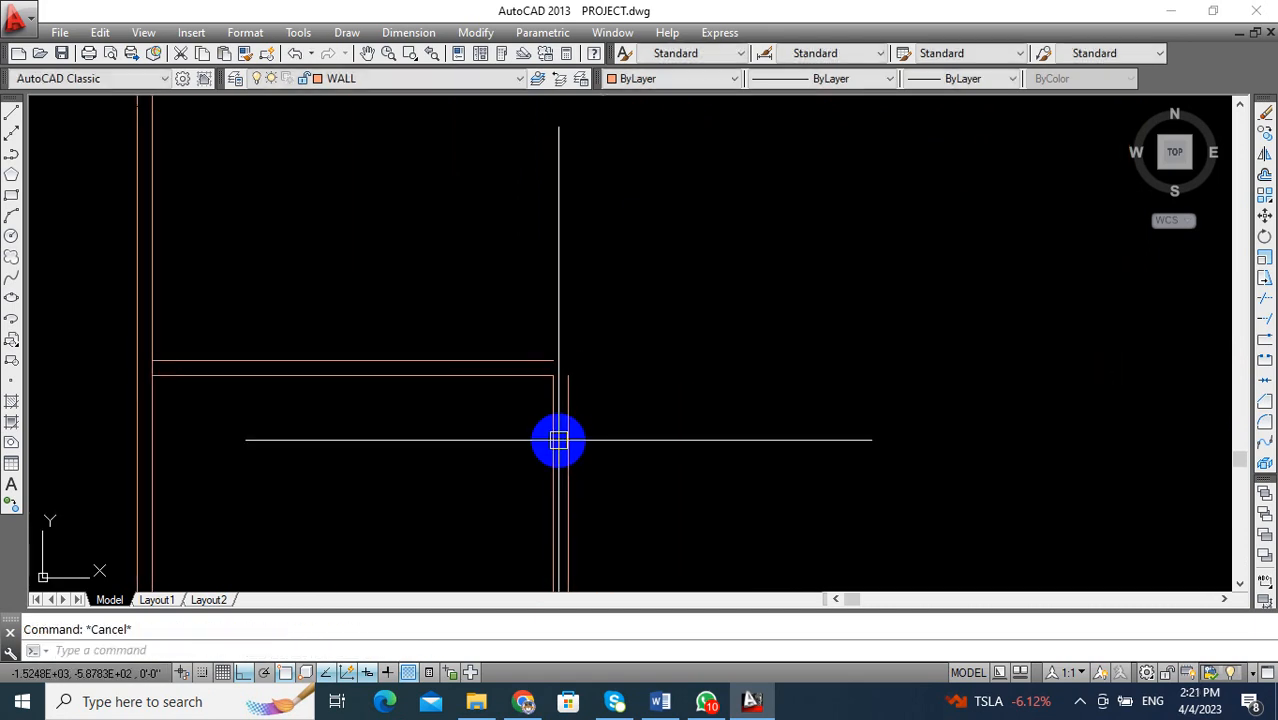
Join the corner room's outer top and right wall lines into a sharp corner with a zero-distance Chamfer.
text(CHA)
key(Return)
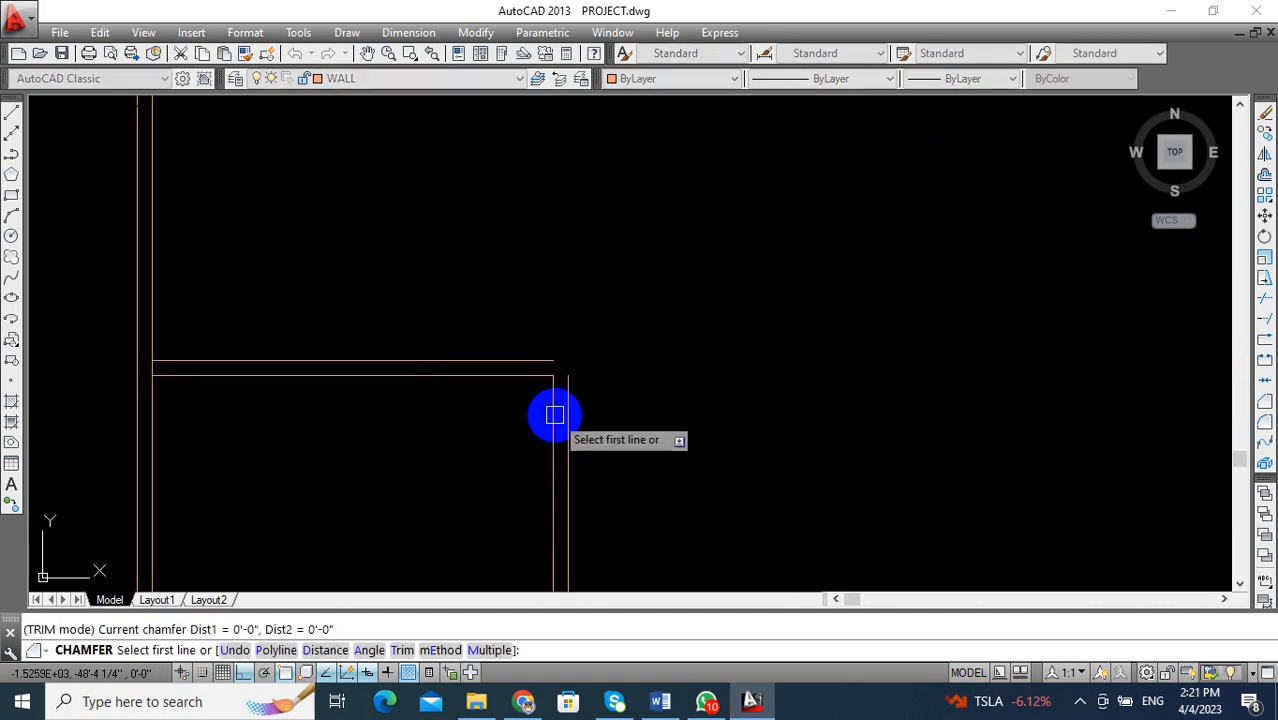
click(569, 414)
click(545, 358)
scroll(648, 356, down, 8)
key(Escape)
Examine the door, window and wall layout of the kitchen in the finished reference plan.
middle_drag(648, 363, 491, 374)
scroll(491, 374, down, 4)
scroll(747, 374, up, 12)
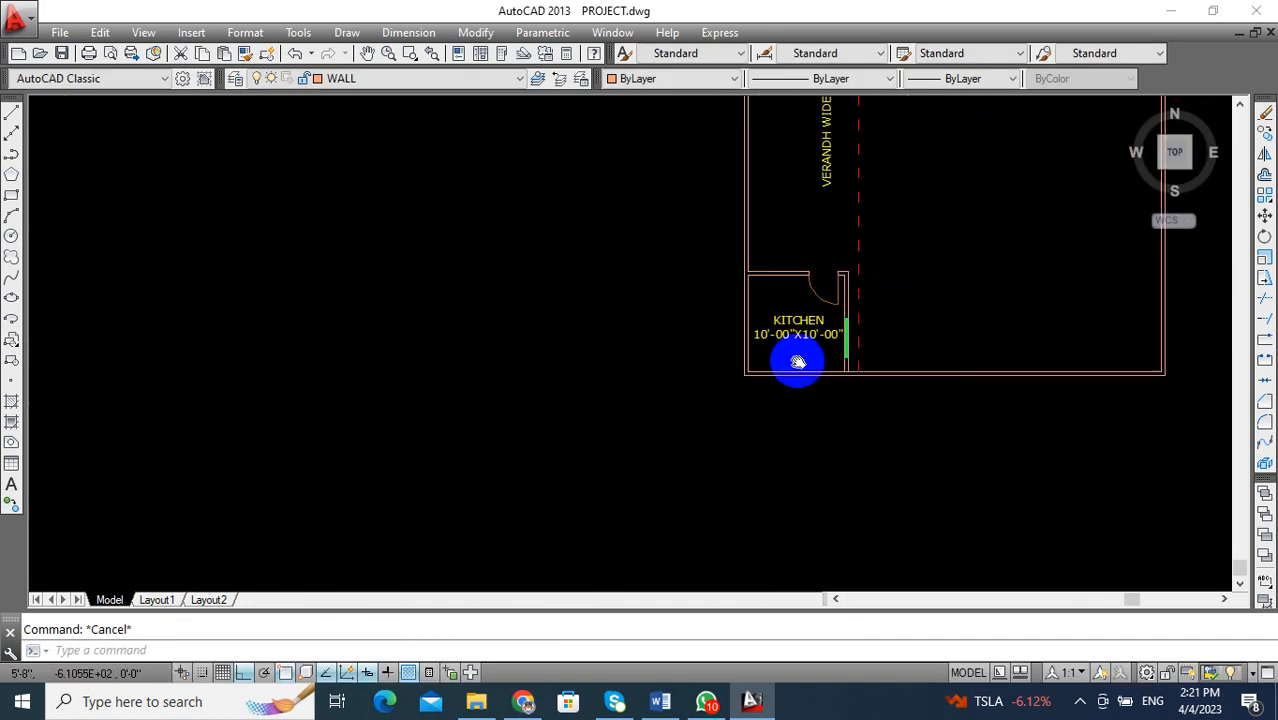
scroll(763, 303, up, 2)
middle_drag(681, 203, 613, 254)
scroll(649, 365, down, 2)
middle_drag(649, 365, 580, 340)
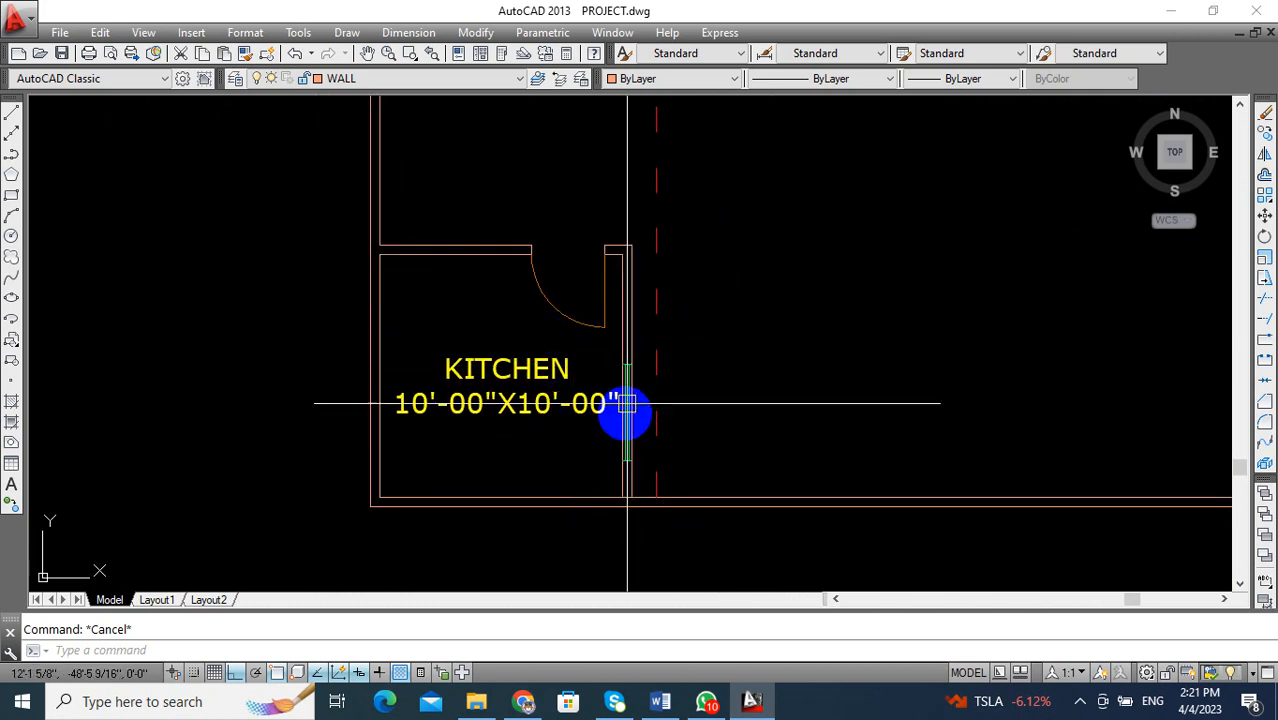
scroll(642, 388, down, 8)
scroll(499, 388, down, 2)
middle_drag(501, 383, 651, 382)
scroll(464, 384, up, 4)
middle_drag(385, 374, 506, 350)
scroll(442, 377, up, 2)
scroll(402, 342, up, 1)
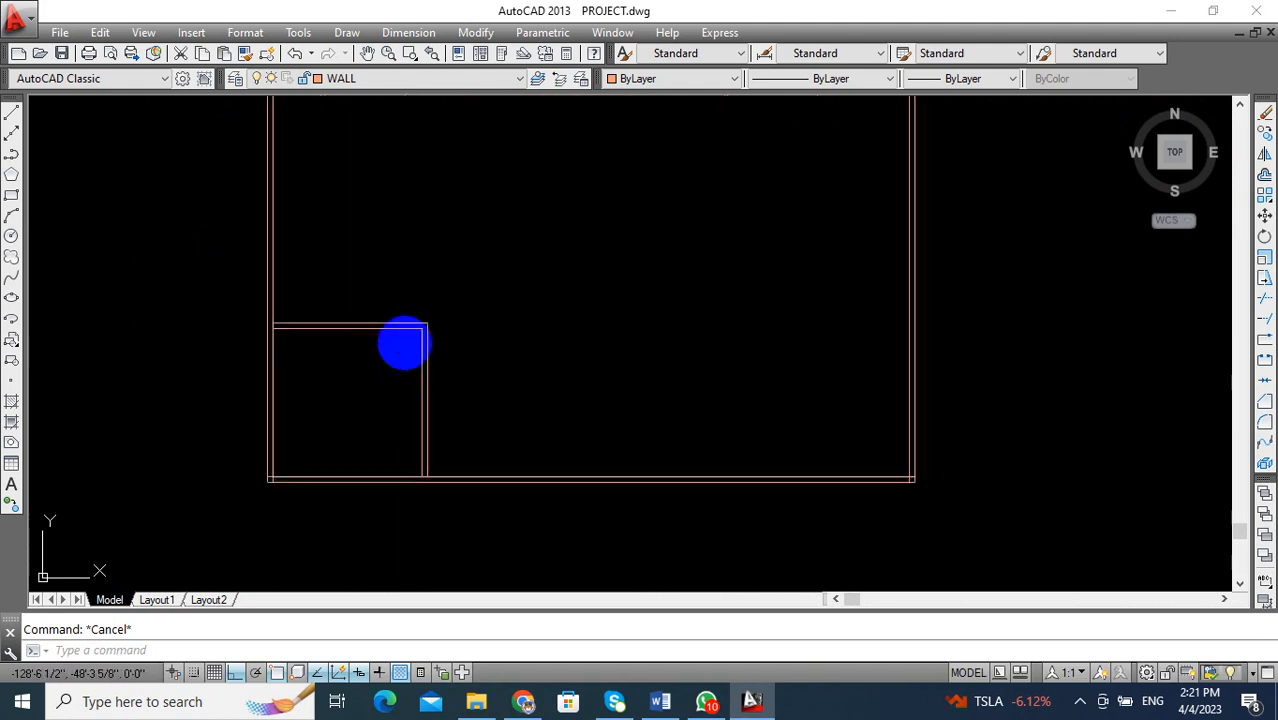
On the DOOR layer, draw a vertical jamb line across the kitchen's top wall, 9" left of the inner upper-right corner.
middle_drag(402, 342, 510, 382)
click(474, 80)
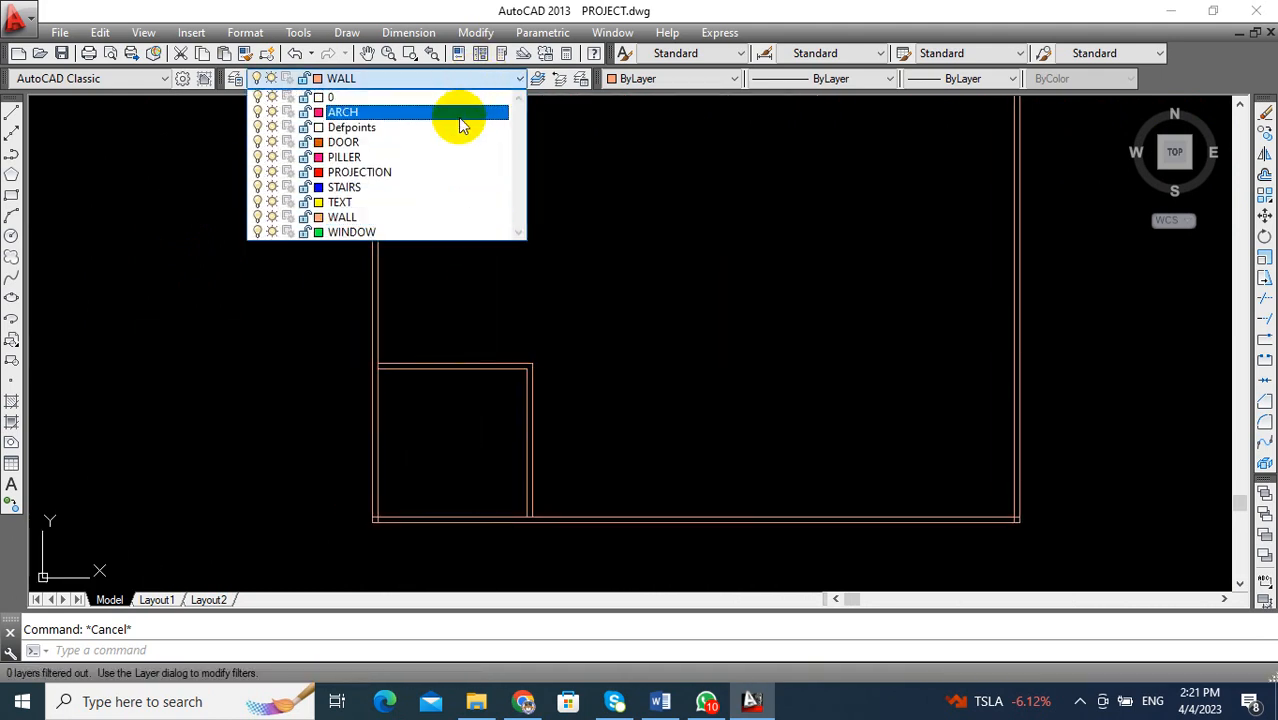
click(391, 145)
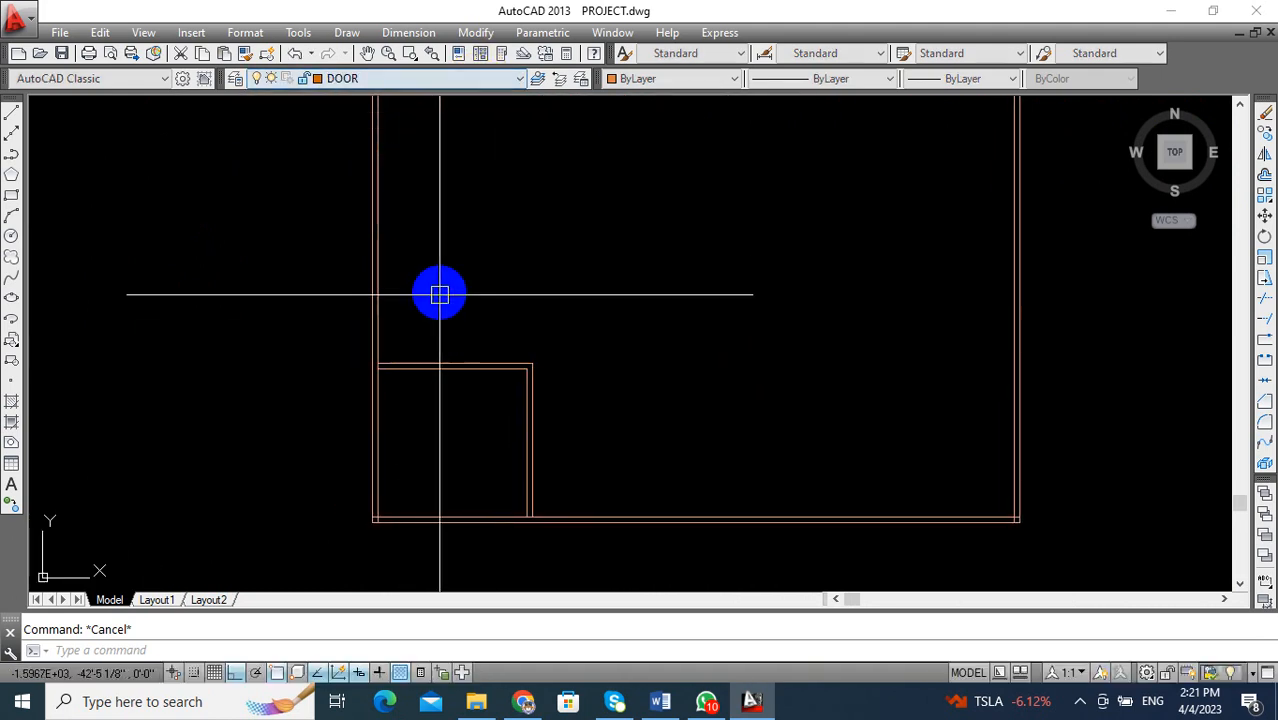
text(l)
key(Return)
scroll(470, 360, up, 3)
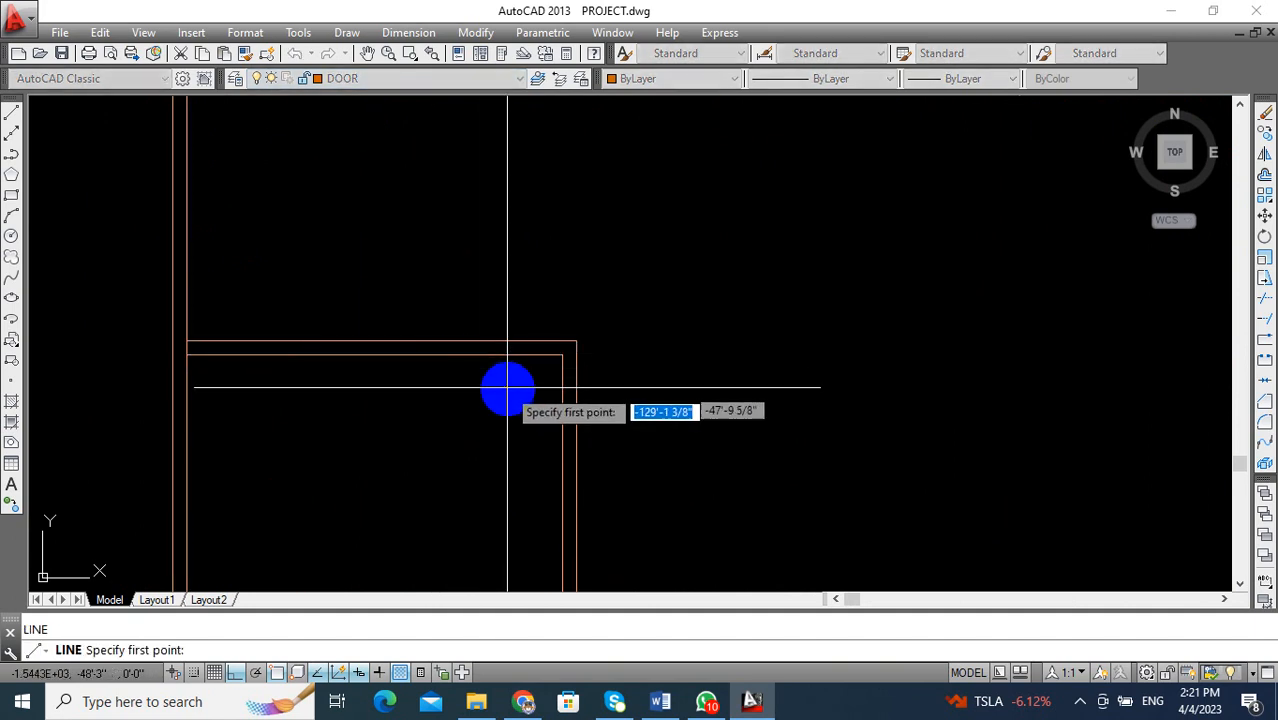
click(562, 355)
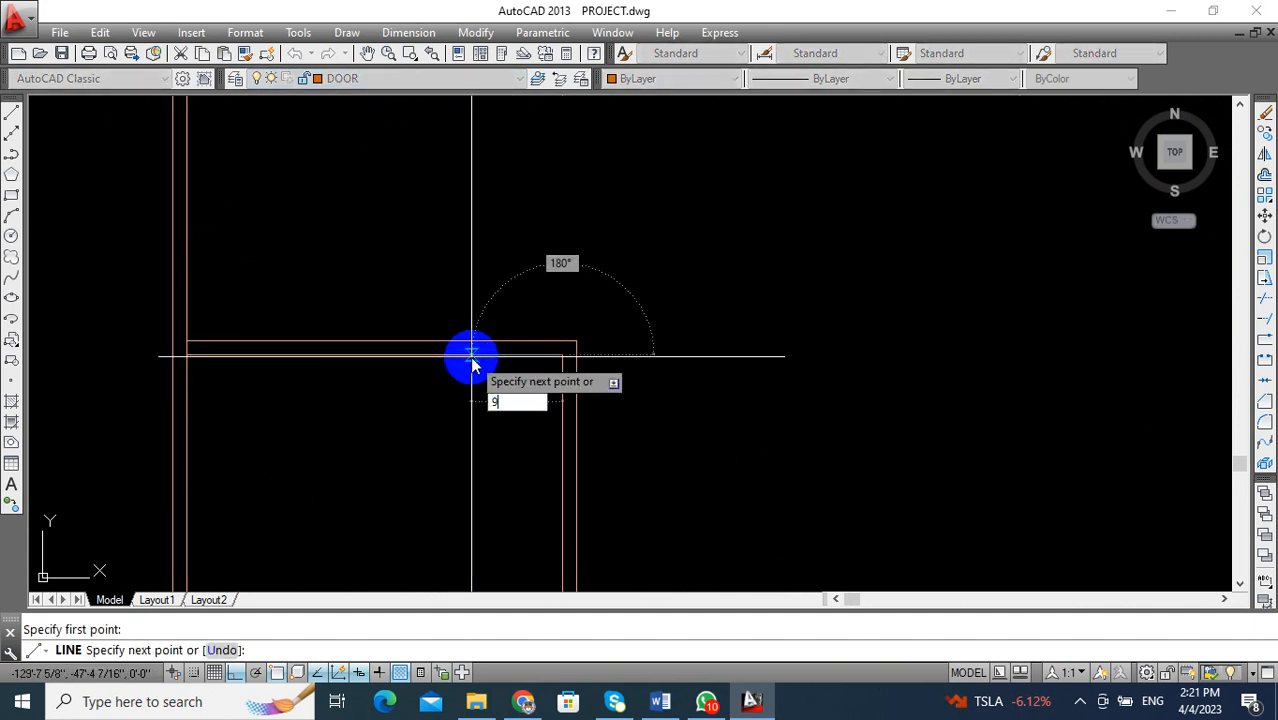
key(Return)
click(507, 265)
key(Escape)
key(Escape)
Offset the jamb line 3' to the left to mark the other side of the kitchen door opening.
middle_drag(501, 409, 575, 400)
text(o)
key(Return)
text(3)
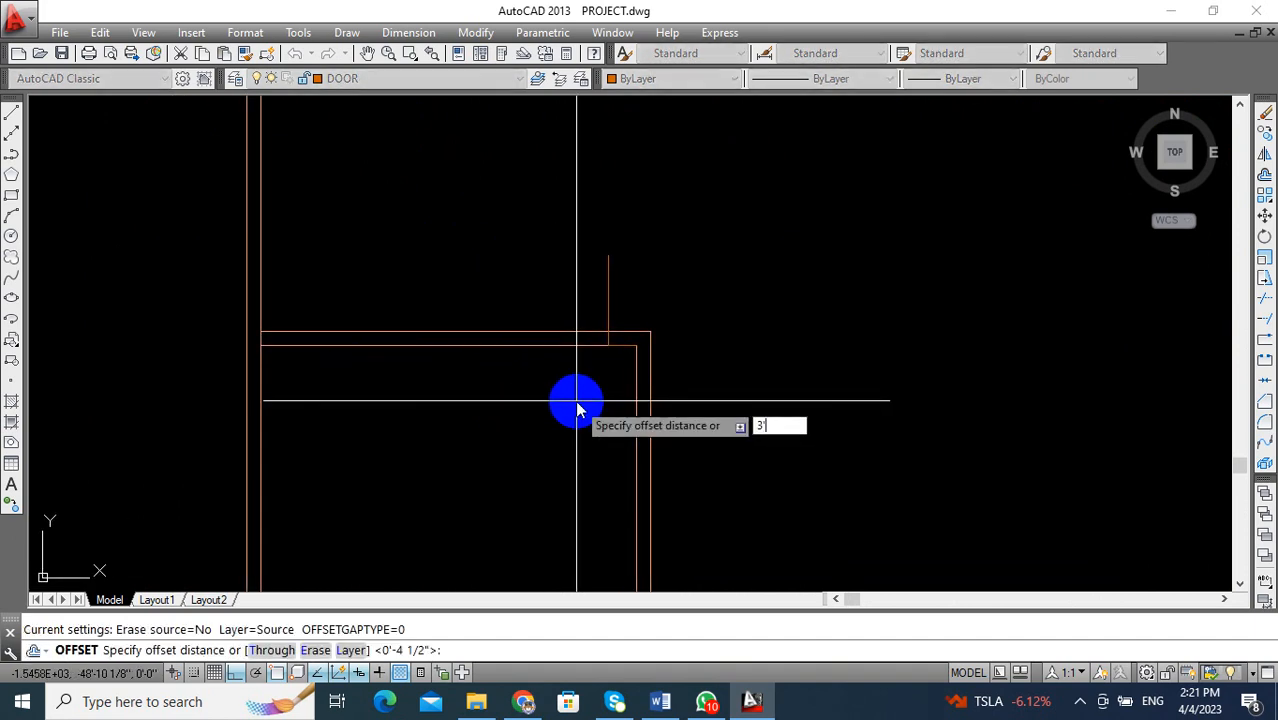
key(Return)
click(611, 291)
click(556, 354)
middle_drag(556, 354, 636, 359)
key(Escape)
key(Escape)
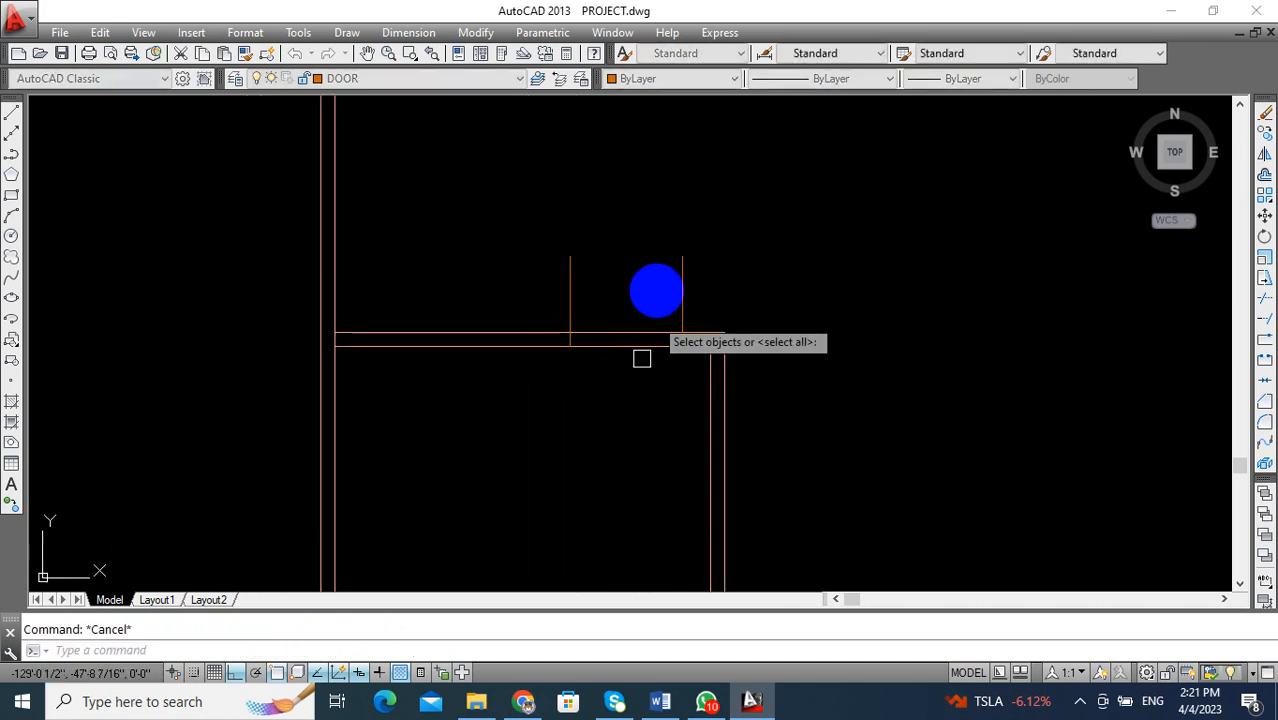
Trim the top wall lines between the two jambs and the jamb ends projecting above the wall.
key(Return)
click(656, 291)
click(636, 386)
click(716, 268)
click(392, 281)
key(Escape)
Draw a circle centred on the right jamb's lower end with its radius reaching the left jamb's lower end.
scroll(615, 354, down, 2)
middle_drag(615, 354, 613, 315)
scroll(620, 315, up, 2)
text(c)
key(Return)
scroll(622, 288, up, 2)
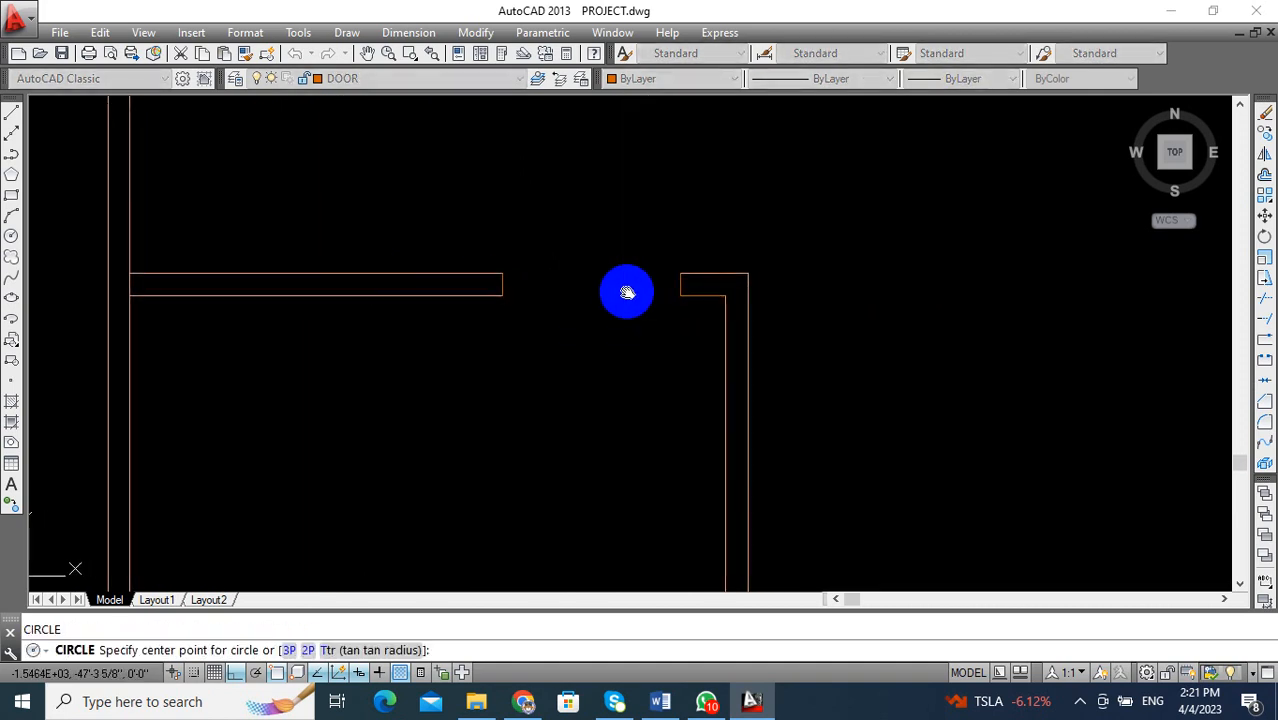
scroll(674, 291, up, 4)
click(690, 297)
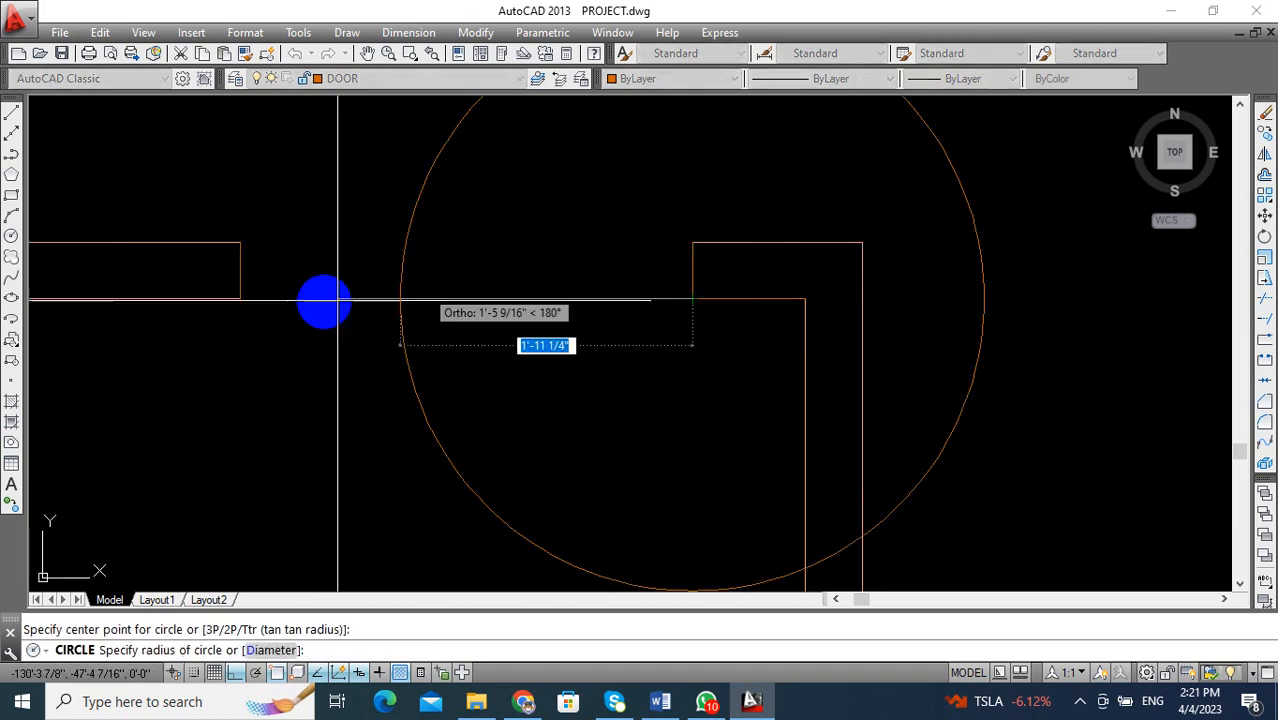
click(240, 298)
scroll(665, 330, down, 5)
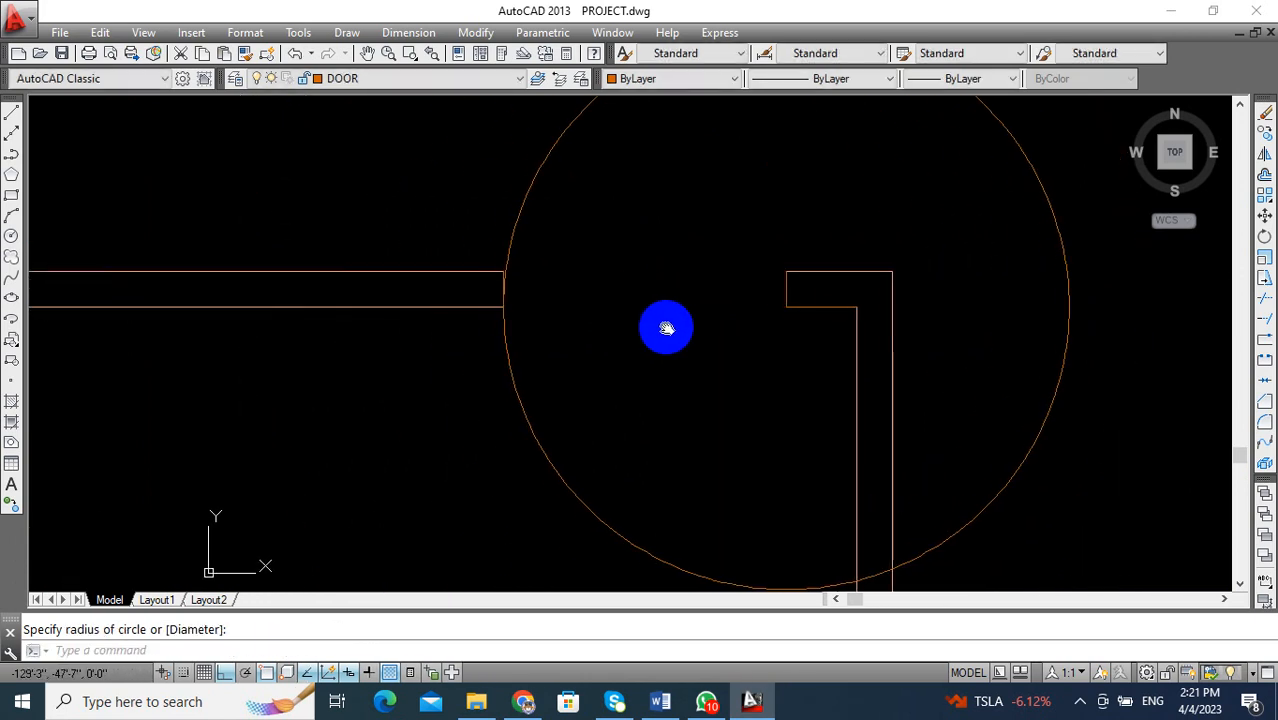
Draw a vertical door leaf line from the right jamb's lower end down past the circle.
text(l)
key(Return)
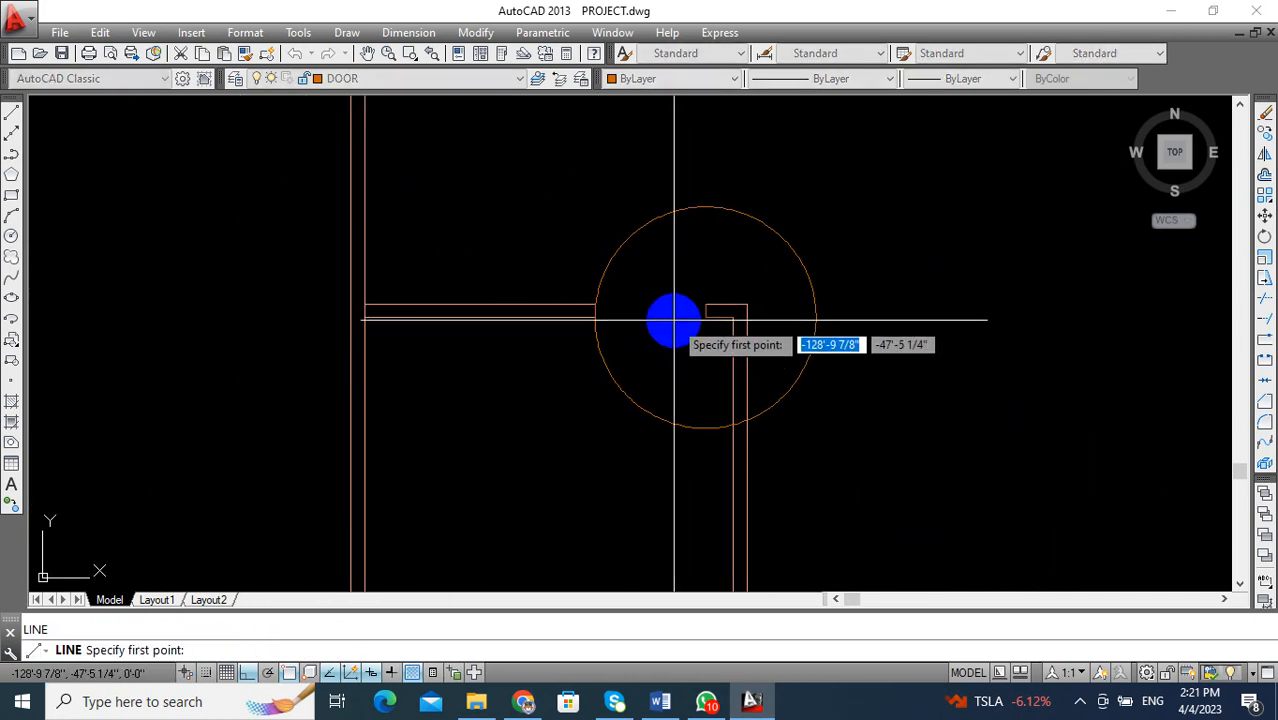
click(697, 475)
middle_drag(698, 474, 686, 391)
key(Return)
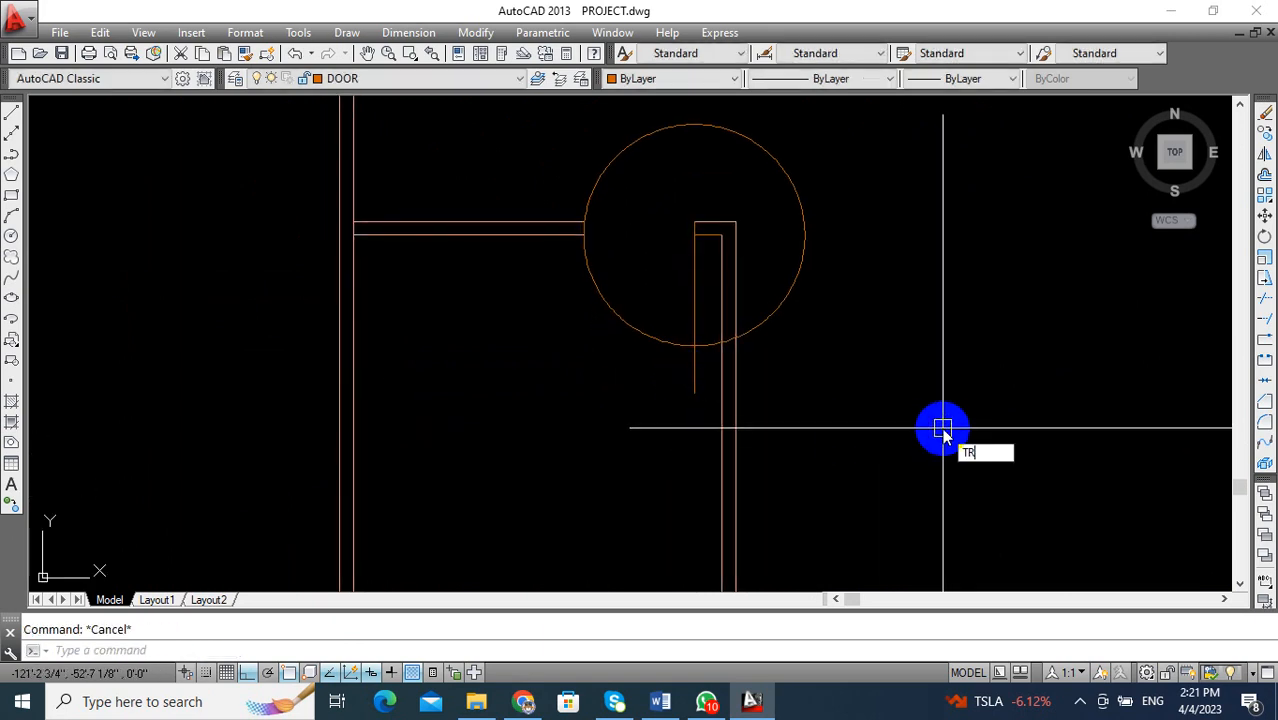
Trim the circle and leaf line to leave a quarter-circle door swing opening into the kitchen.
text(TR)
key(Return)
key(Return)
click(755, 137)
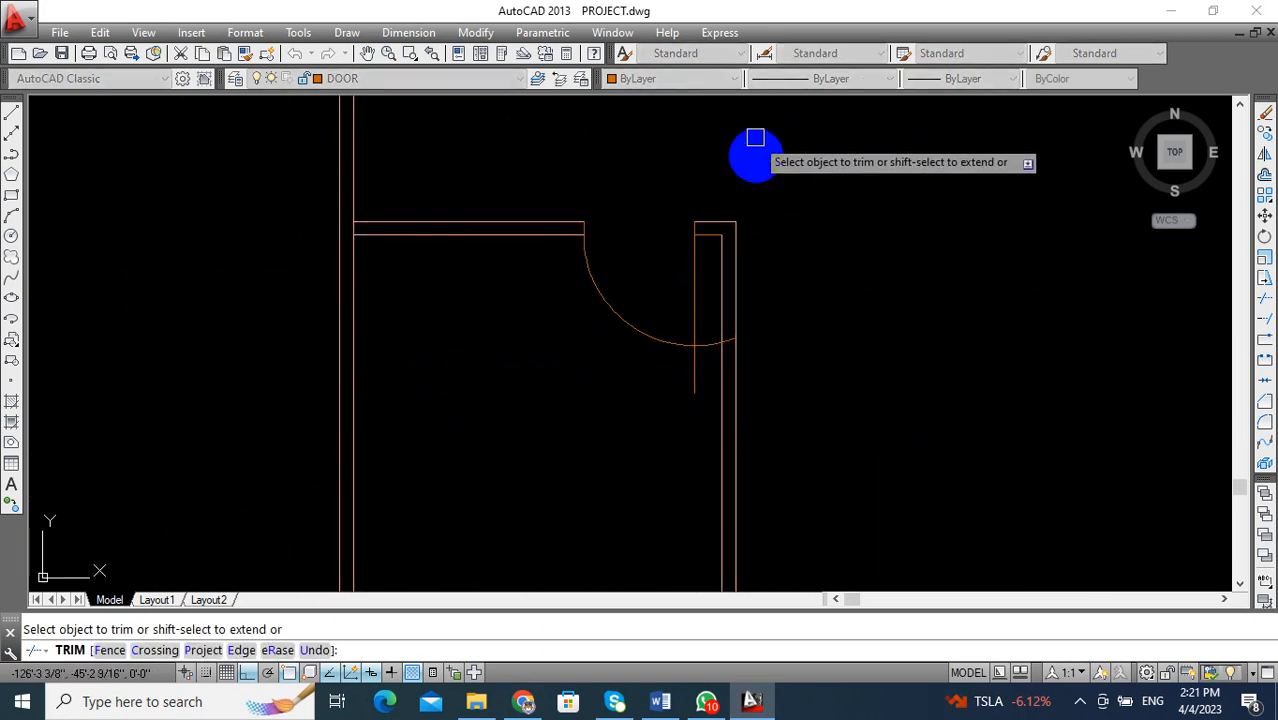
scroll(712, 343, up, 6)
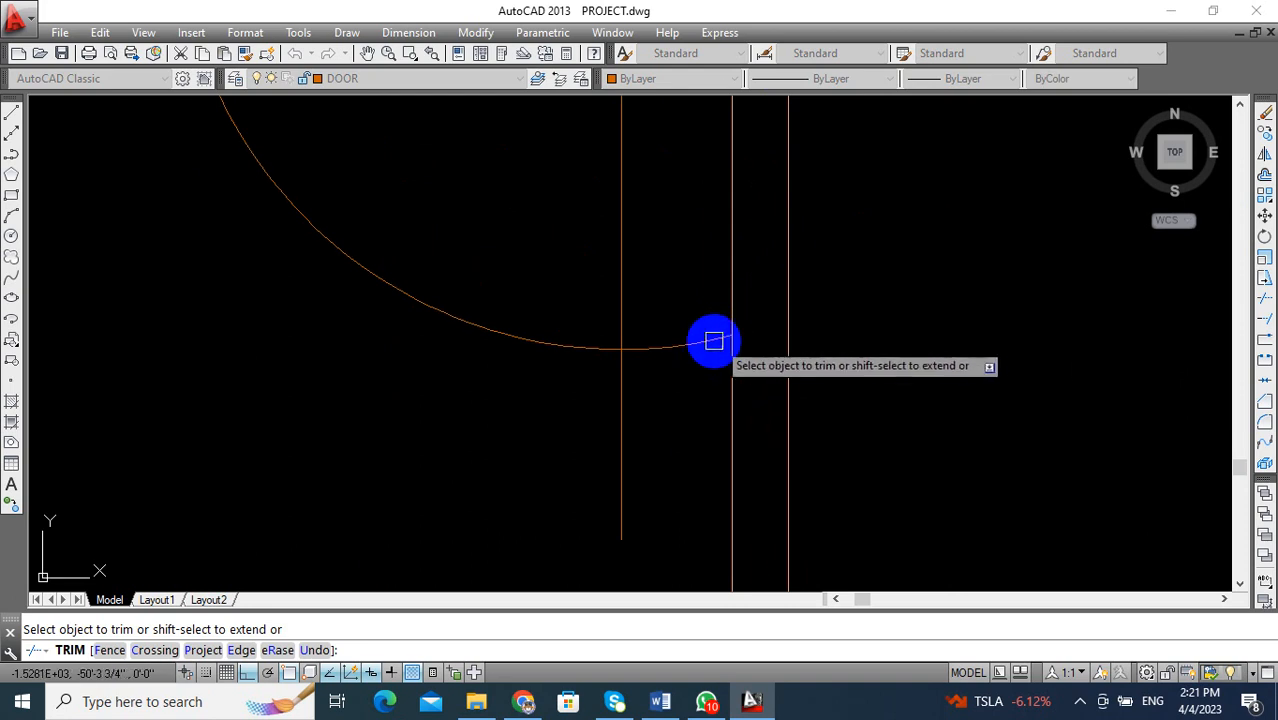
click(622, 411)
scroll(640, 374, down, 3)
scroll(629, 261, down, 3)
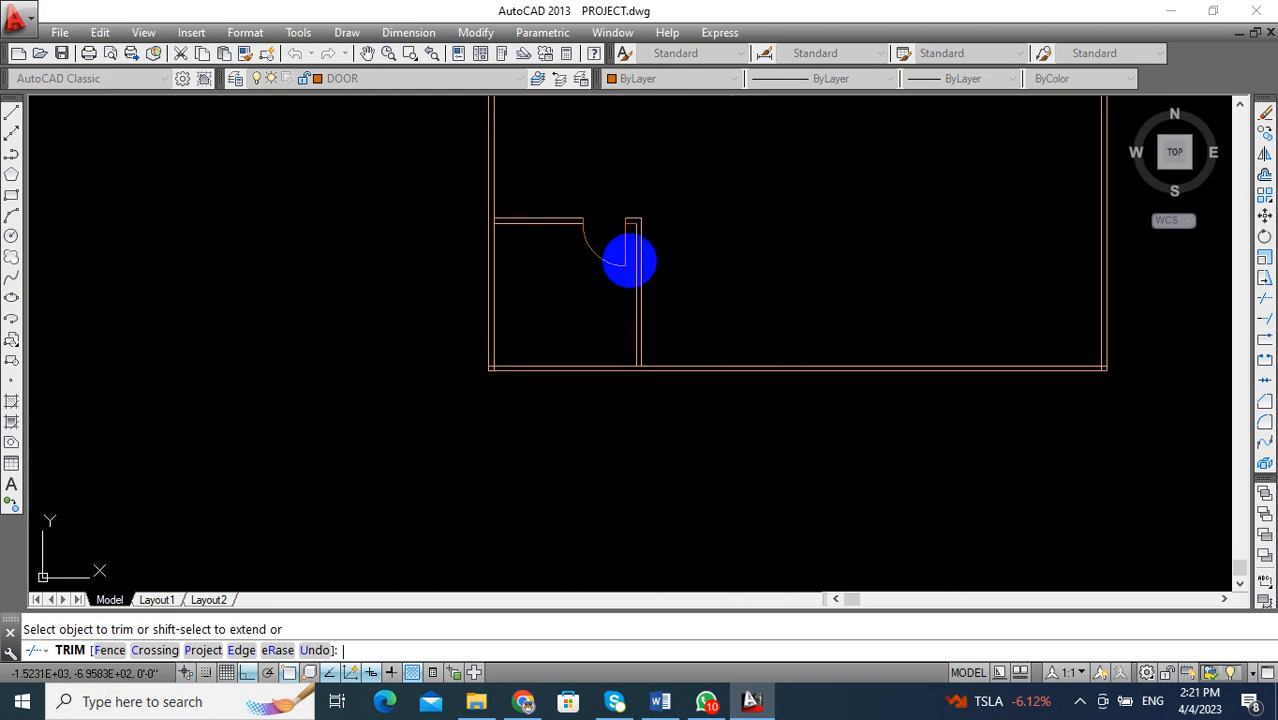
key(Escape)
Draw a horizontal construction line from the door leaf's lower end to the right across the kitchen's right wall.
scroll(622, 297, up, 5)
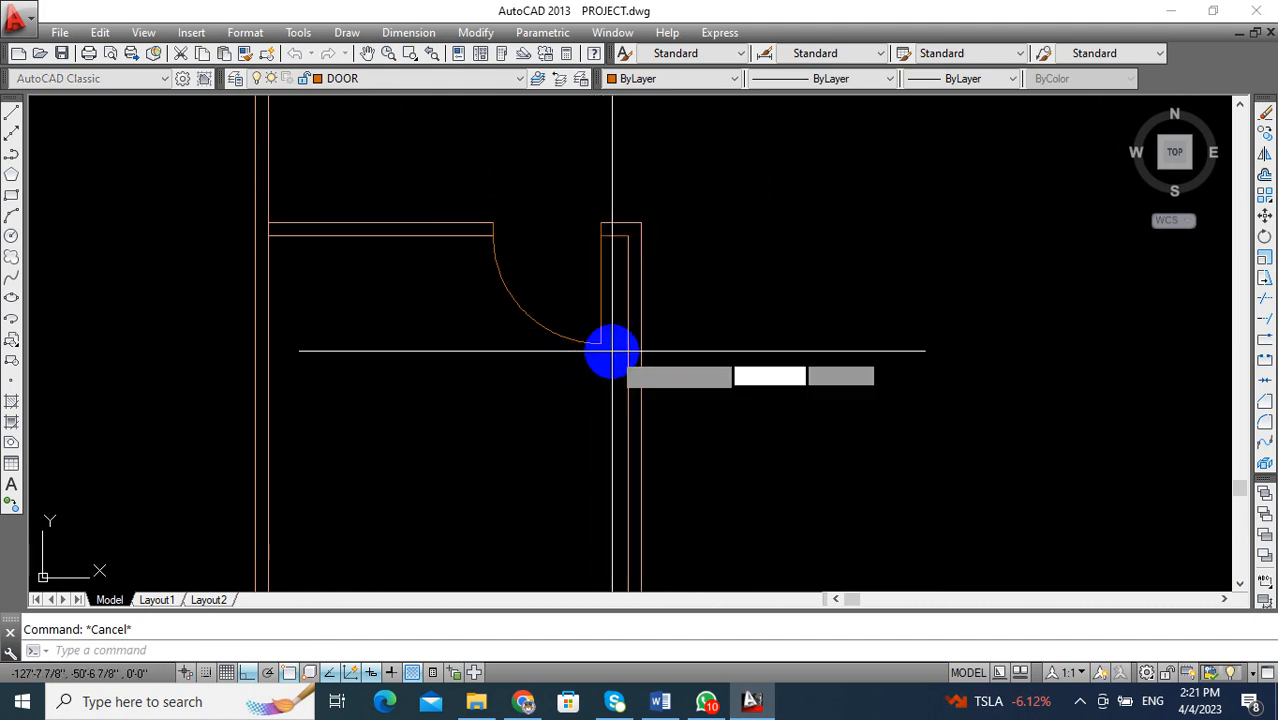
text(l)
key(Return)
click(601, 342)
key(Return)
middle_drag(710, 426, 718, 352)
key(Escape)
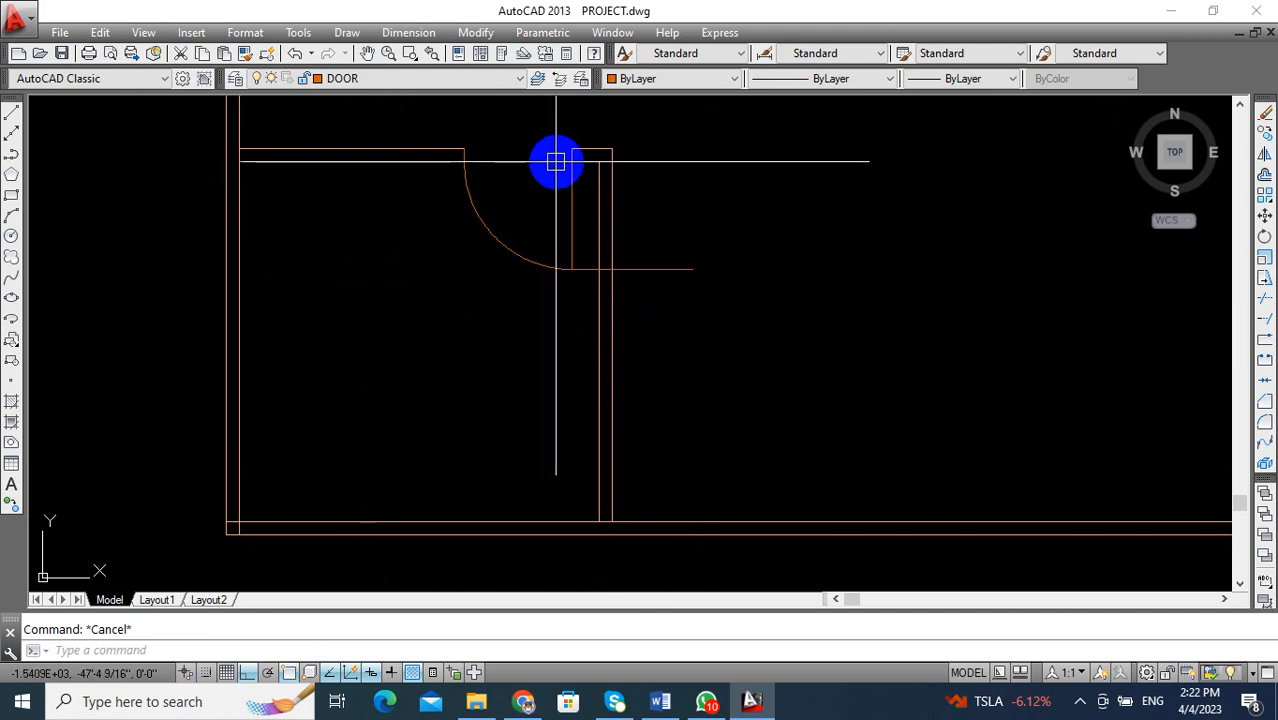
middle_drag(649, 274, 621, 274)
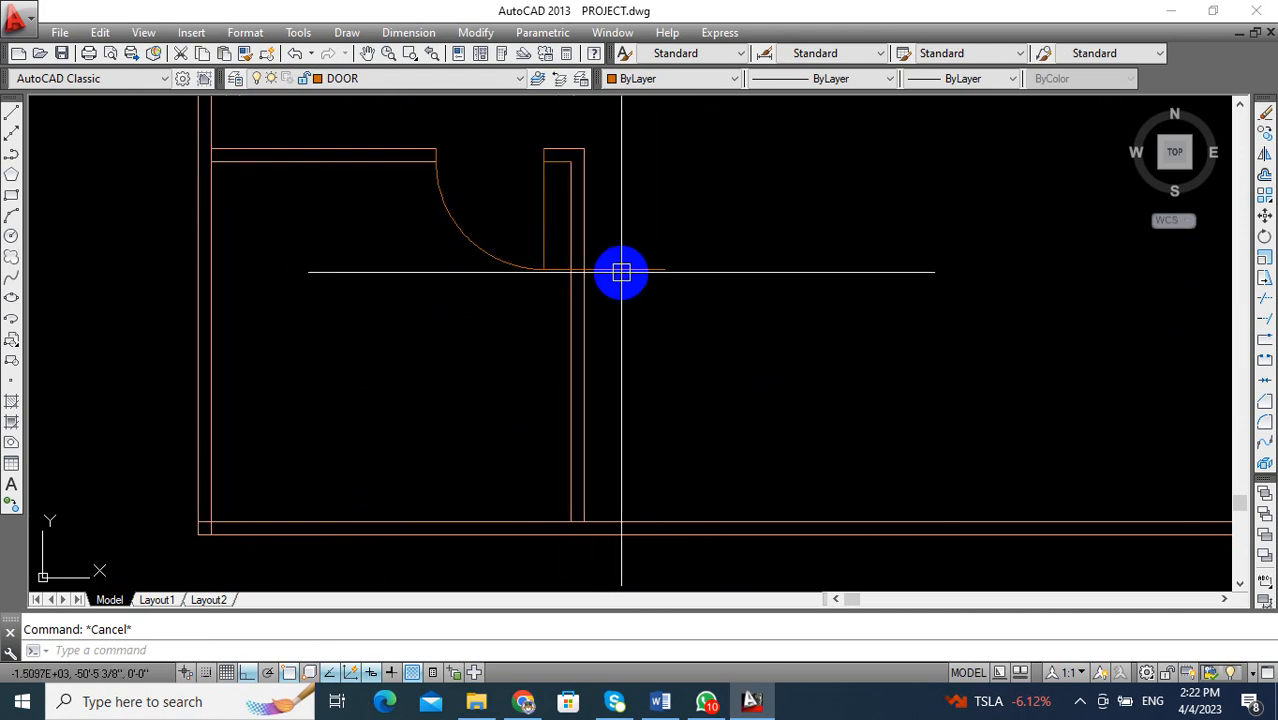
Trim the right wall's inner line above the construction line and check the length of the remaining part.
text(tr)
key(Return)
key(Return)
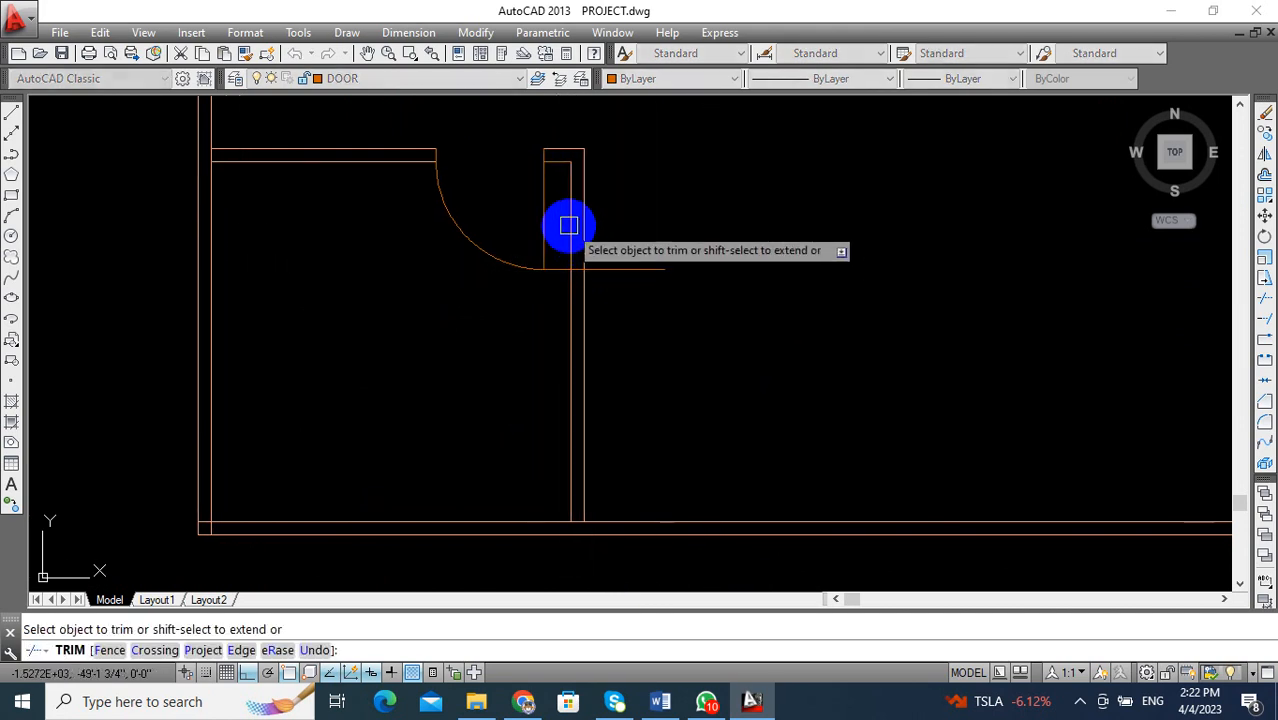
click(569, 224)
key(Escape)
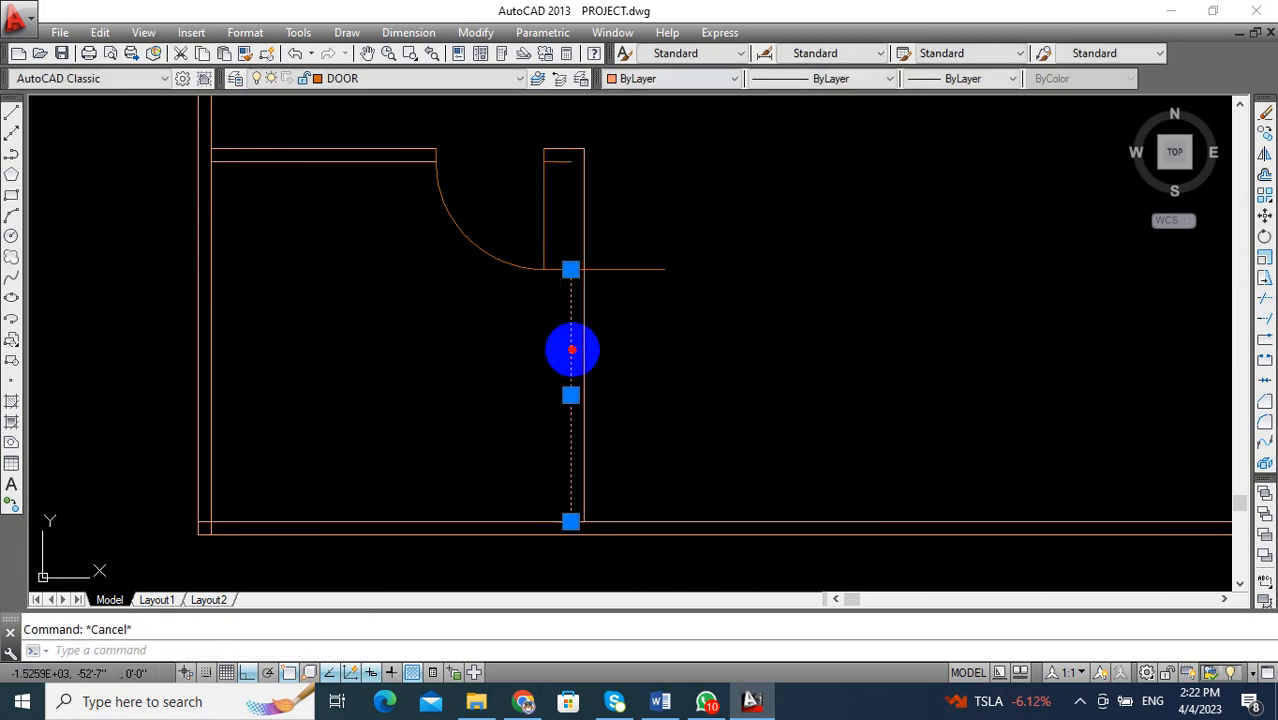
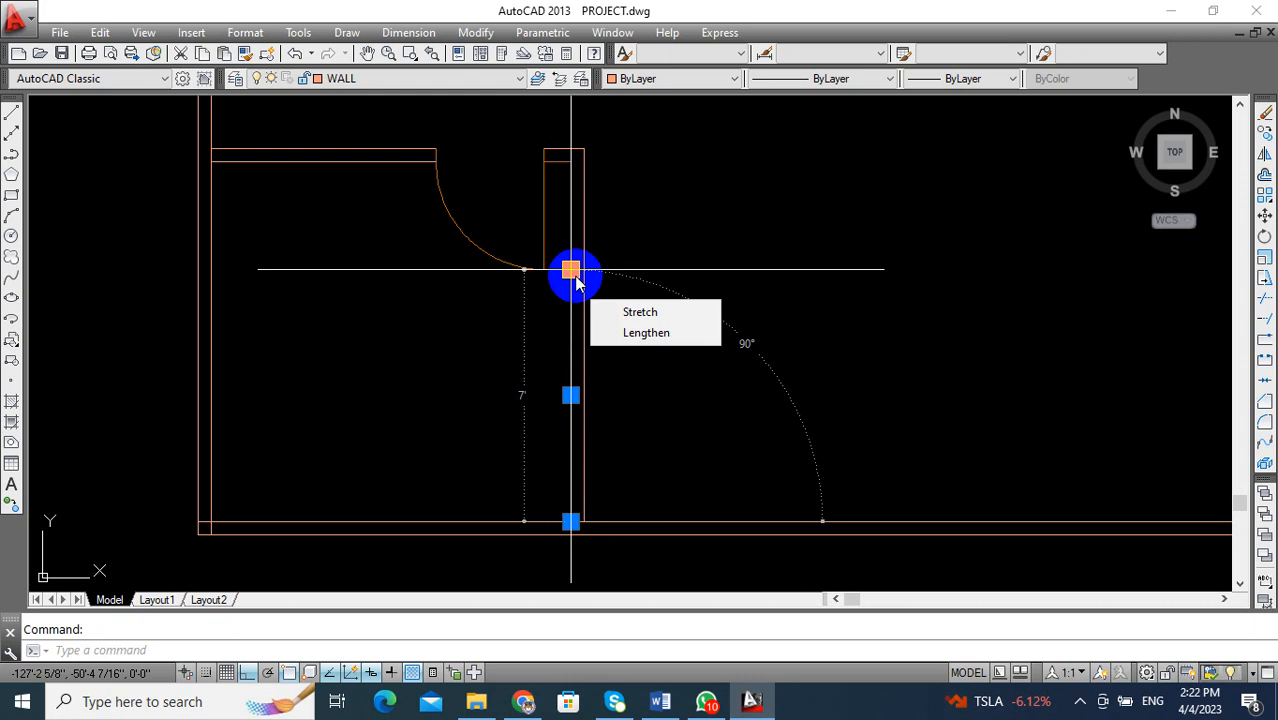
key(Escape)
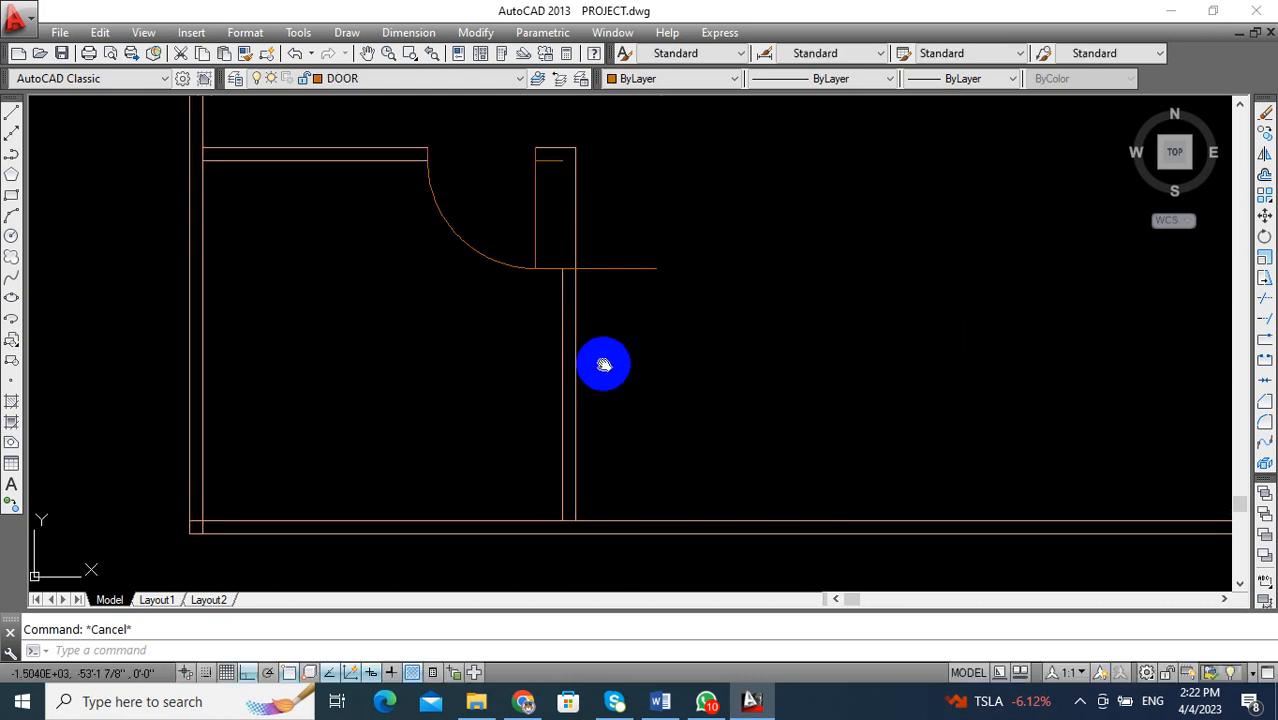
On the WINDOW layer, draw a horizontal line from the midpoint of the remaining inner wall line across the right wall.
click(375, 80)
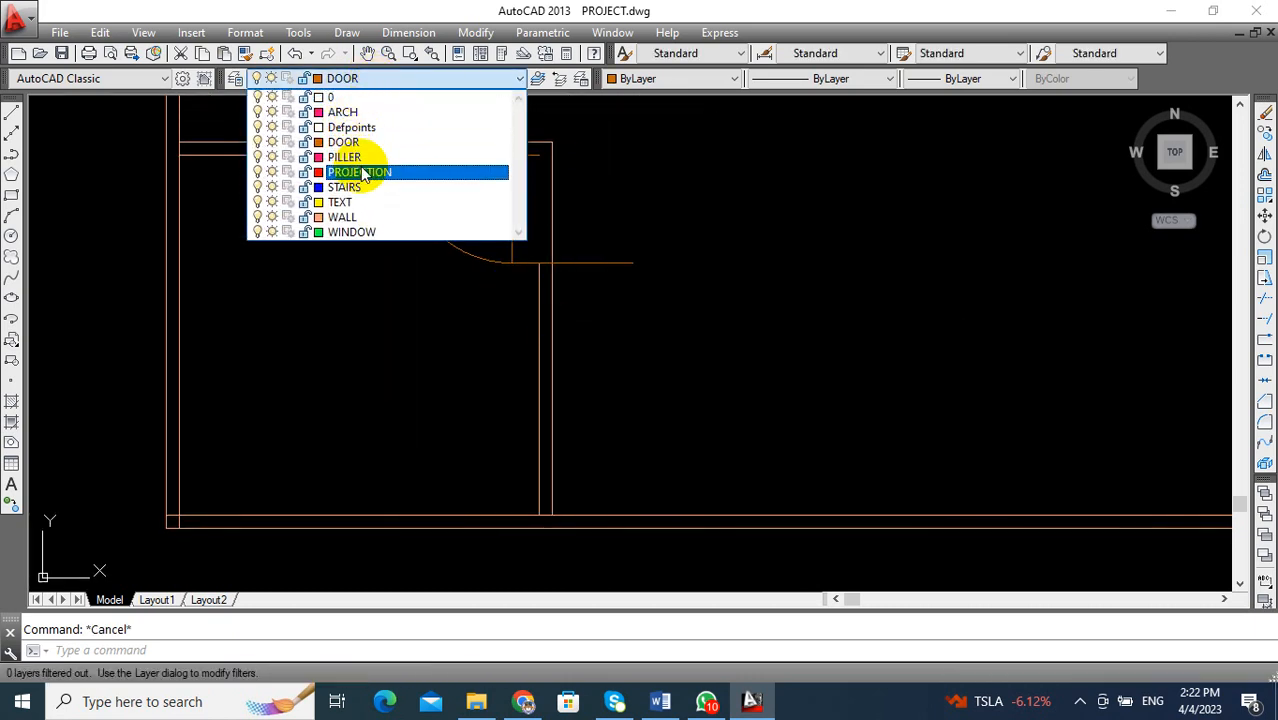
click(378, 234)
text(l)
key(Return)
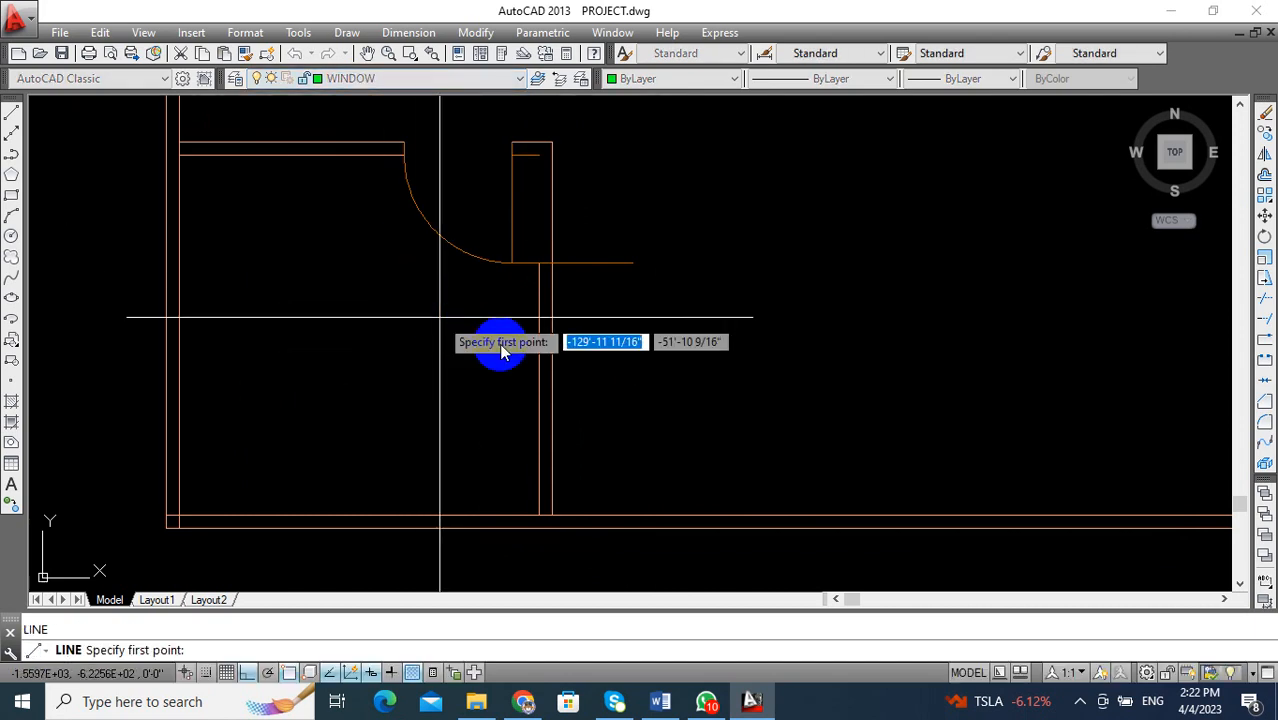
click(539, 389)
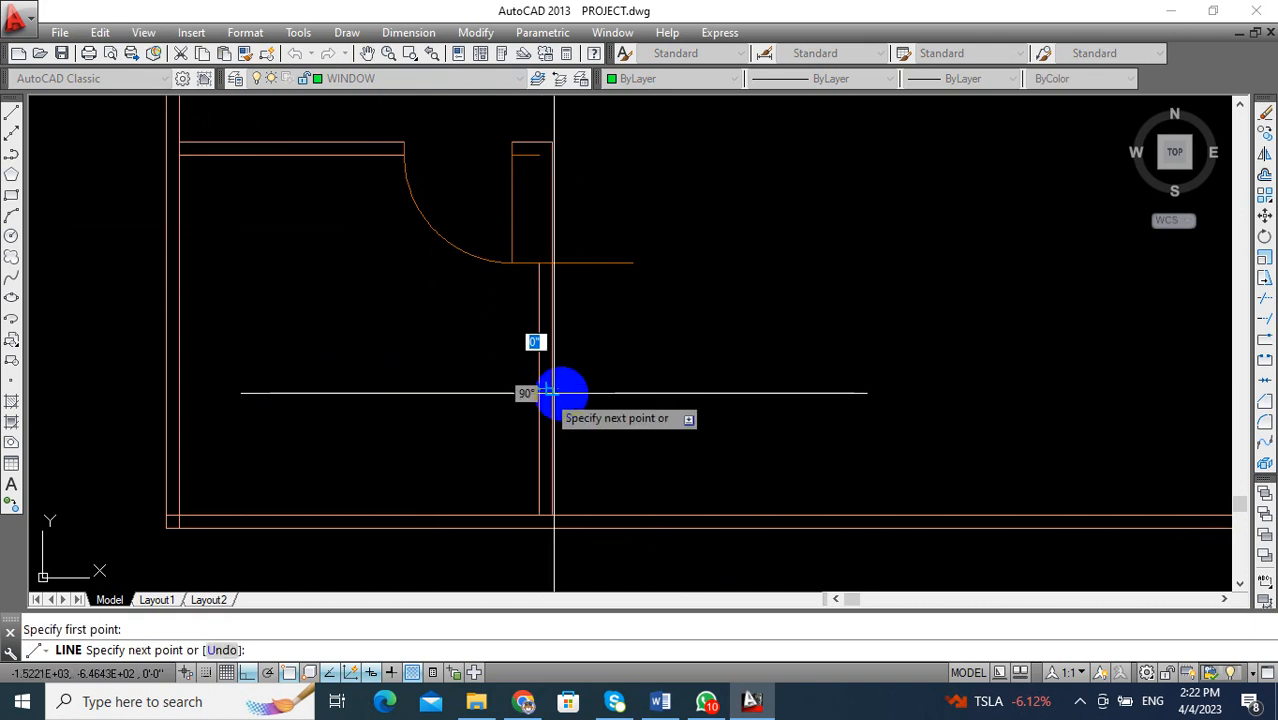
click(653, 388)
key(Escape)
Offset the window's centre line 2' to both sides and erase the original line.
text(oi)
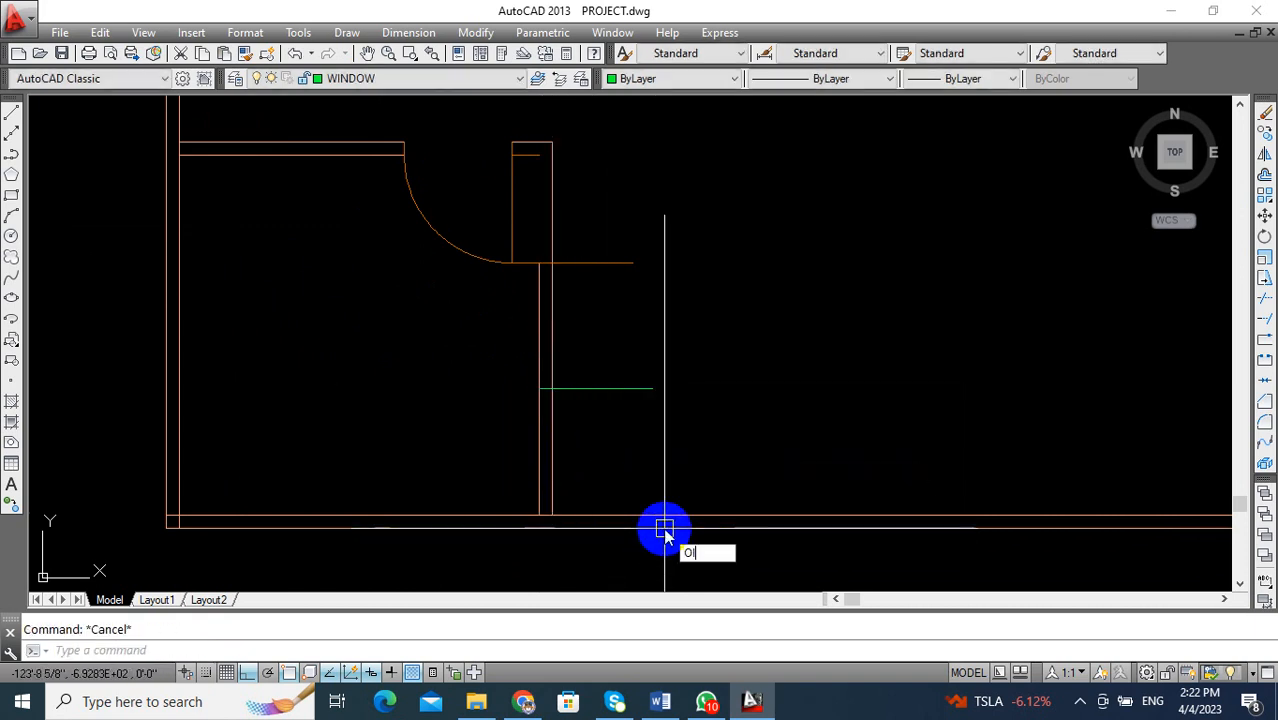
key(Return)
text(2)
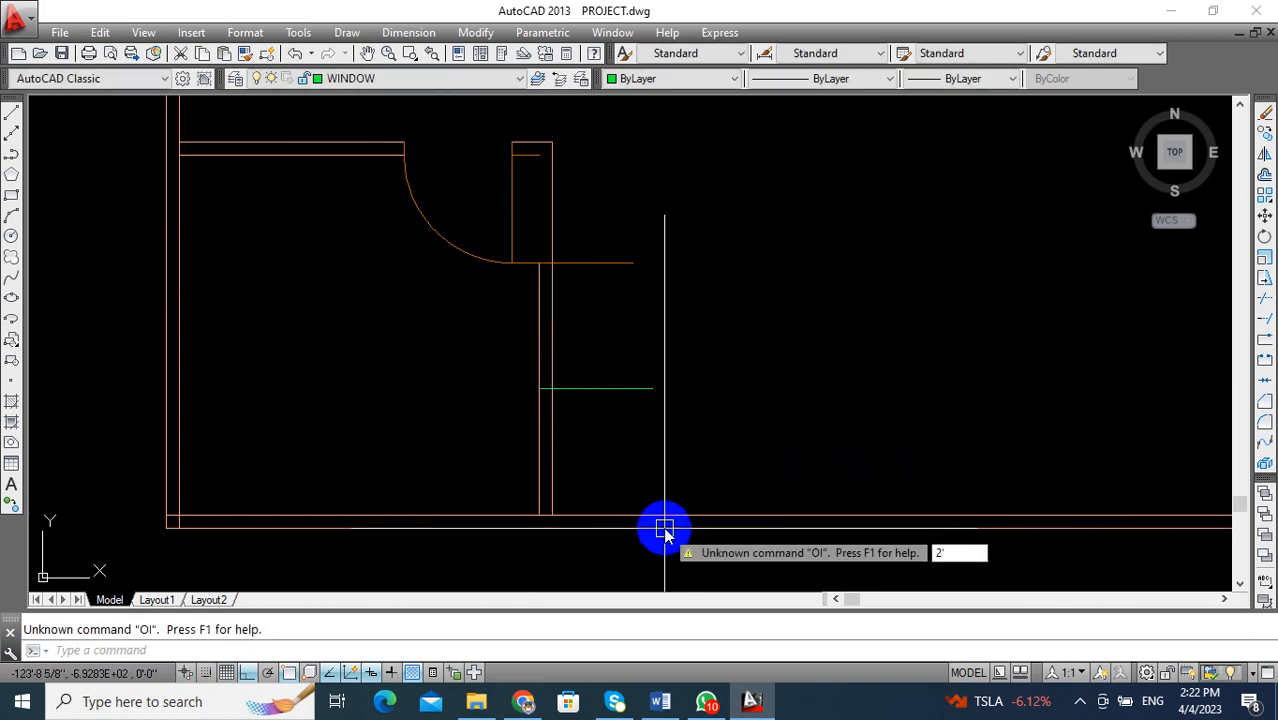
key(BackSpace)
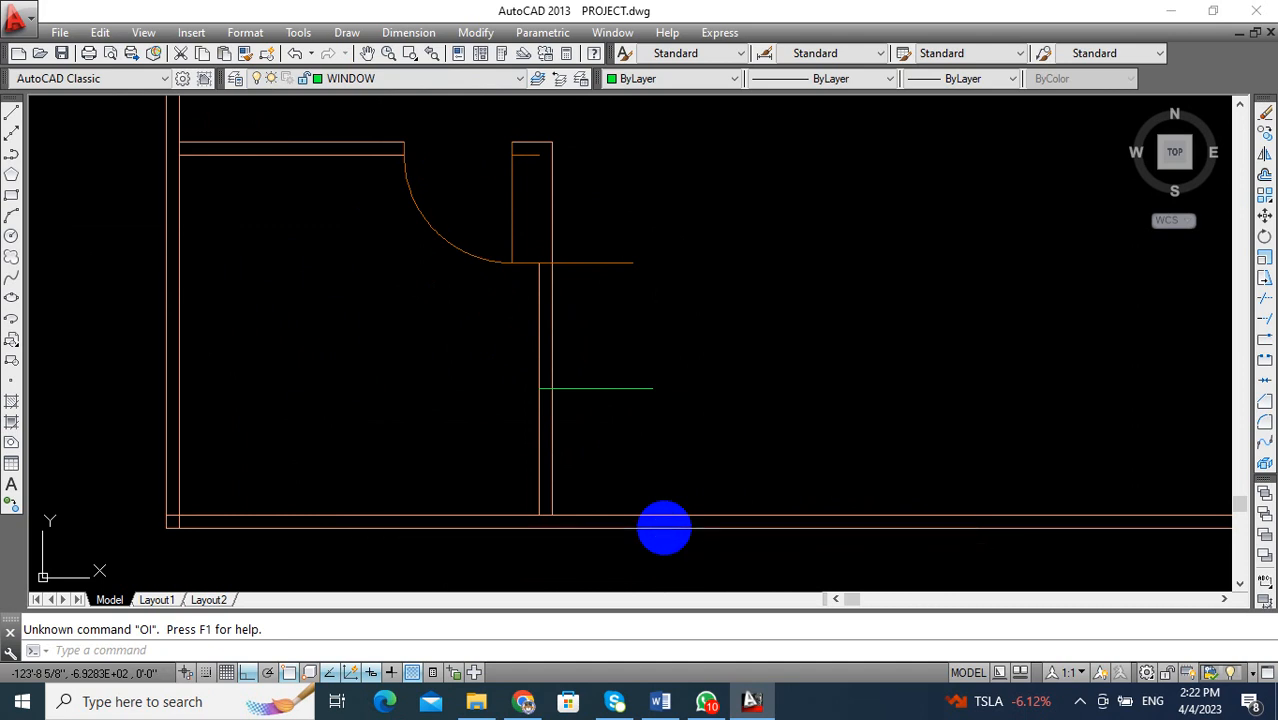
key(Return)
text(2)
key(Return)
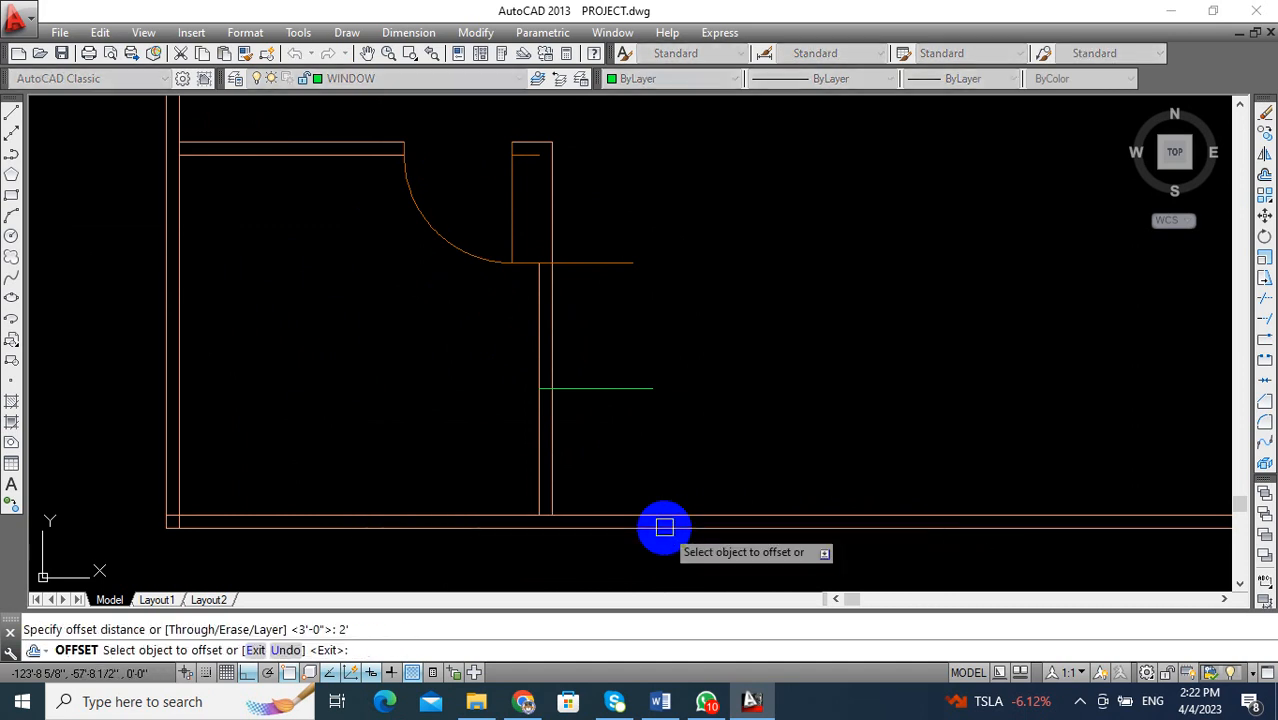
click(622, 388)
click(631, 320)
click(628, 388)
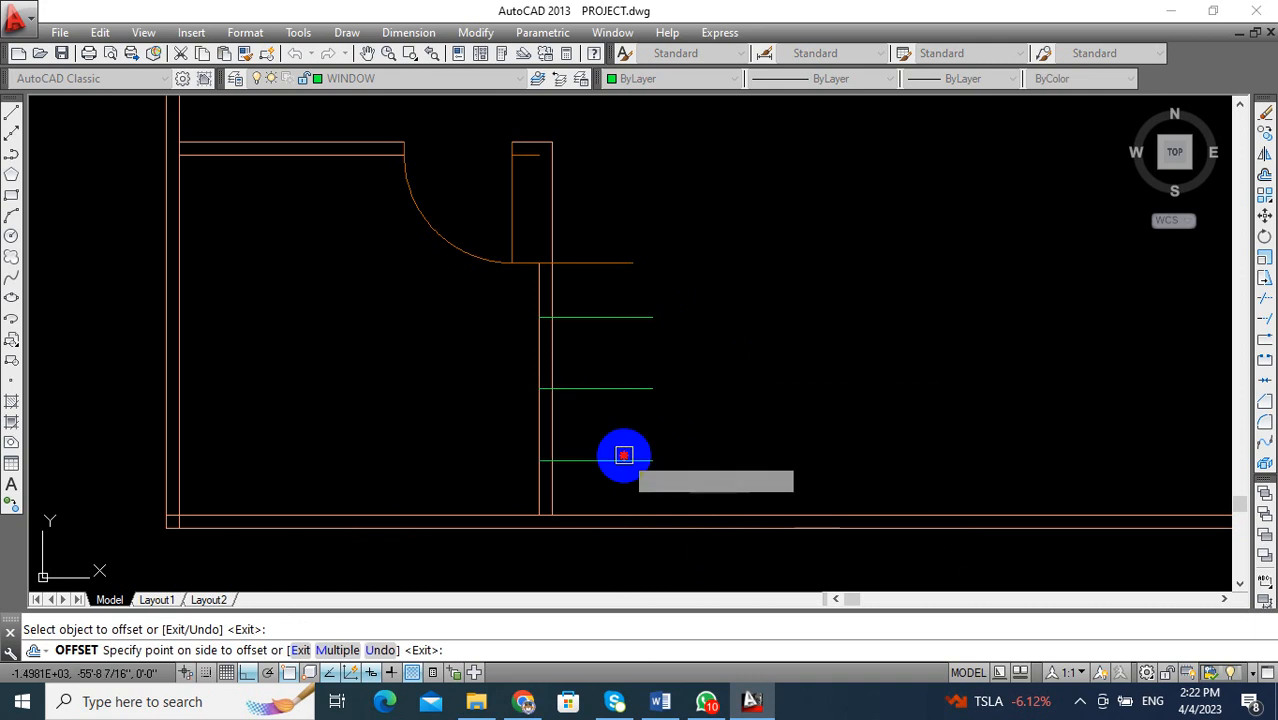
key(Escape)
click(616, 388)
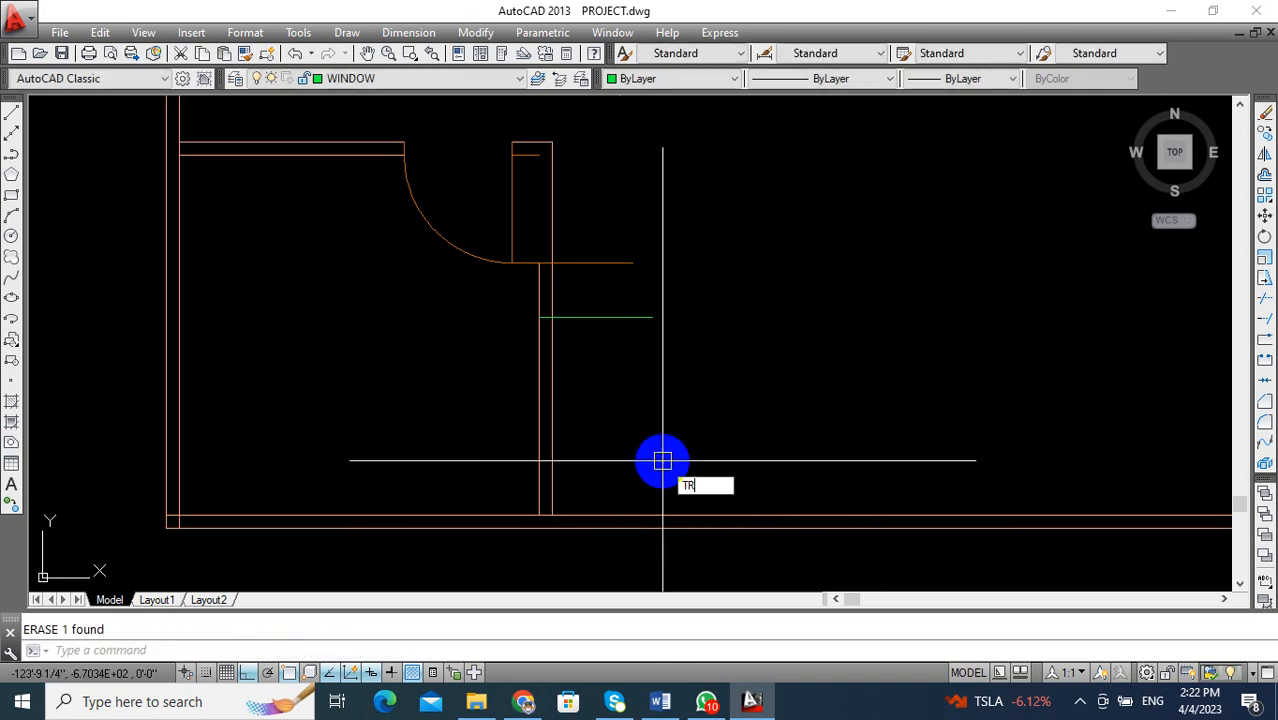
Trim the two window end lines so they span only the thickness of the kitchen's right wall.
key(Return)
key(Return)
click(625, 460)
click(611, 312)
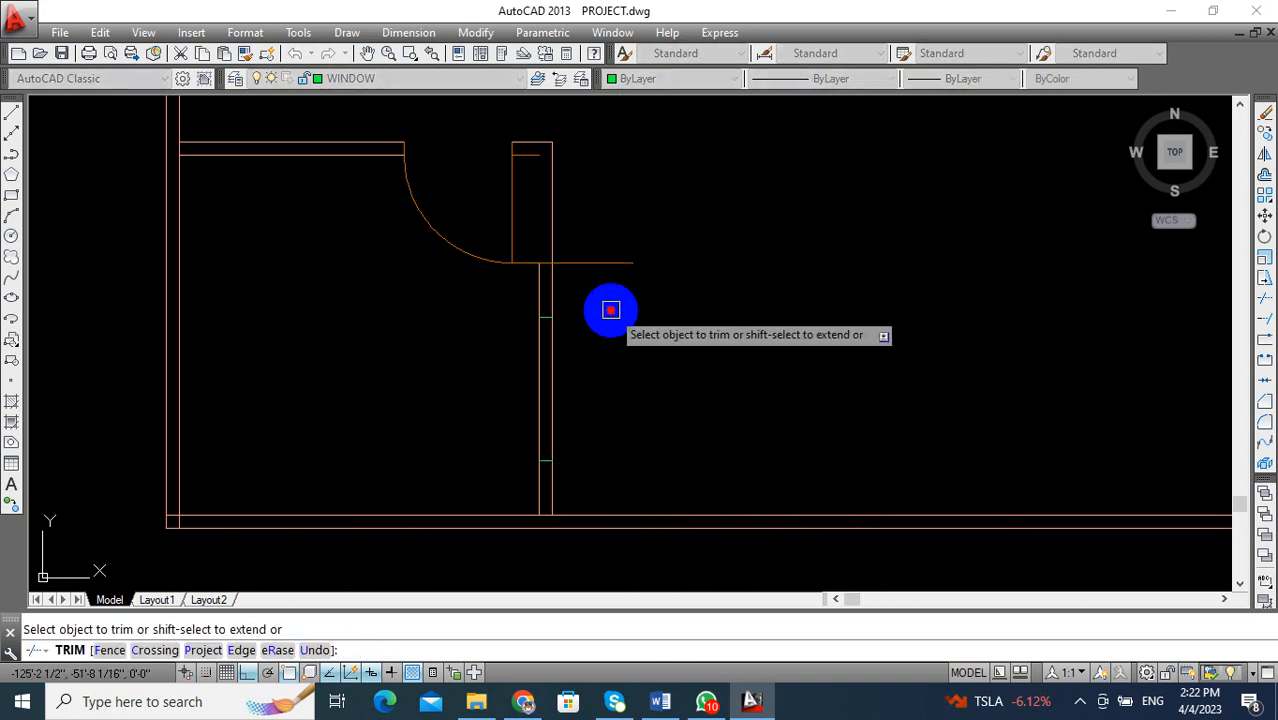
key(Escape)
Draw a vertical line joining the midpoints of the lower and upper window end lines.
key(l)
key(Return)
scroll(623, 417, up, 3)
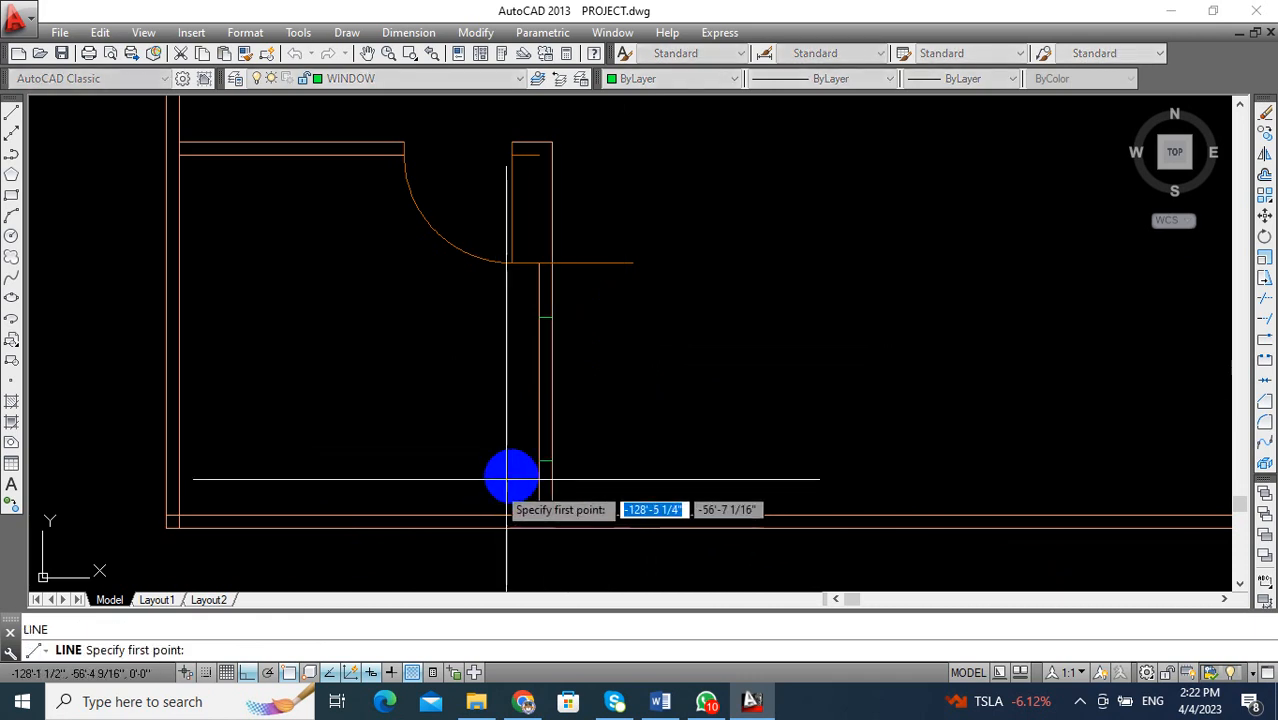
scroll(533, 465, up, 2)
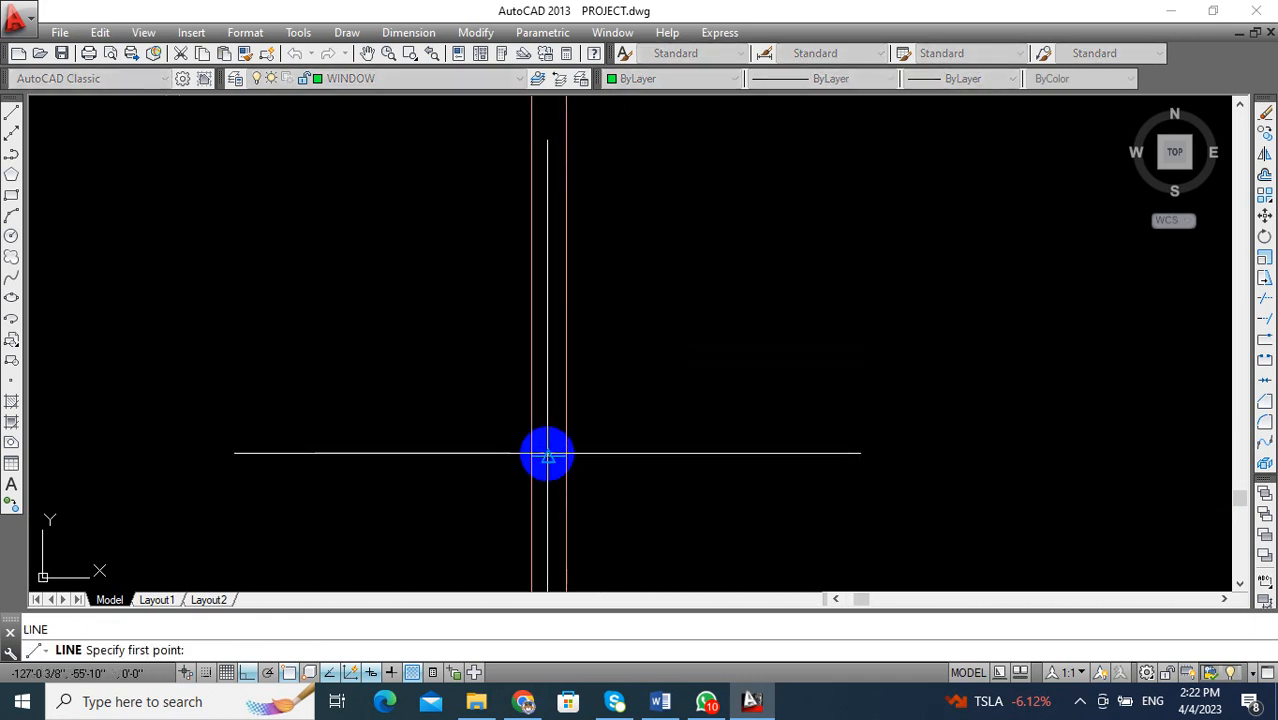
click(542, 451)
scroll(542, 440, down, 3)
scroll(540, 320, up, 3)
click(549, 284)
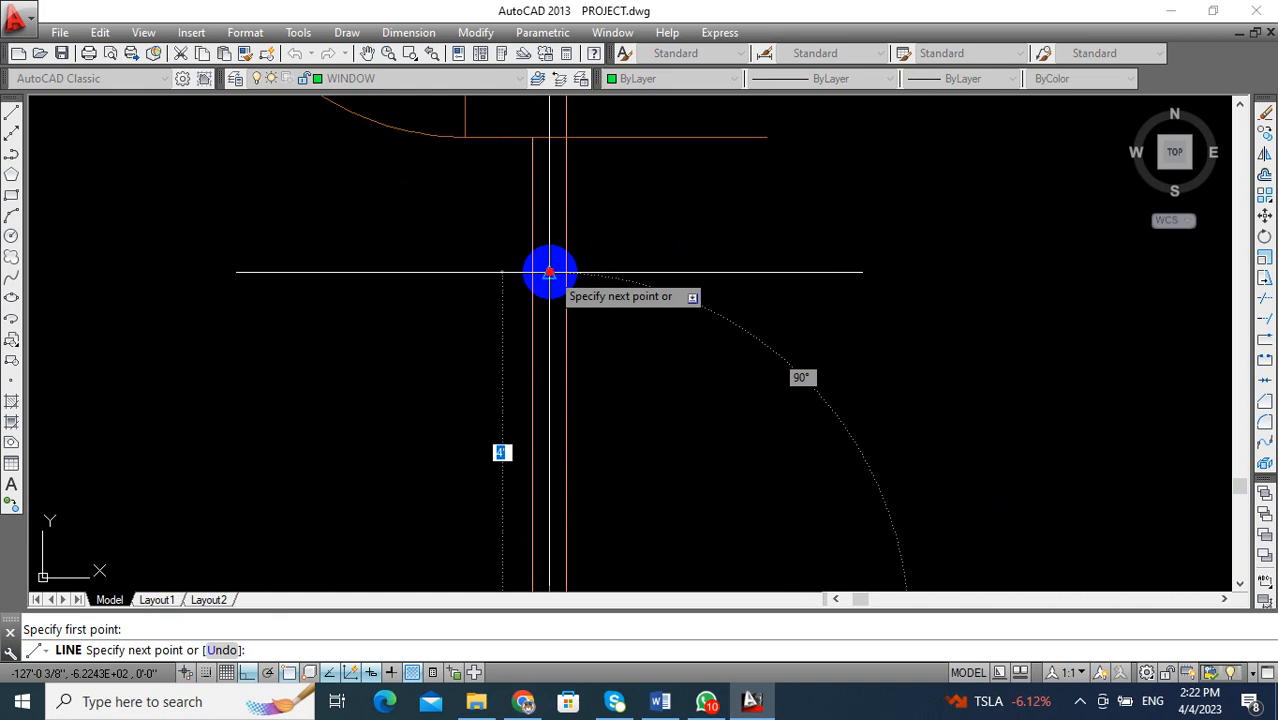
key(Return)
Offset the window's vertical middle line 1" to both sides to form the glazing lines.
scroll(565, 370, down, 3)
key(o)
key(Return)
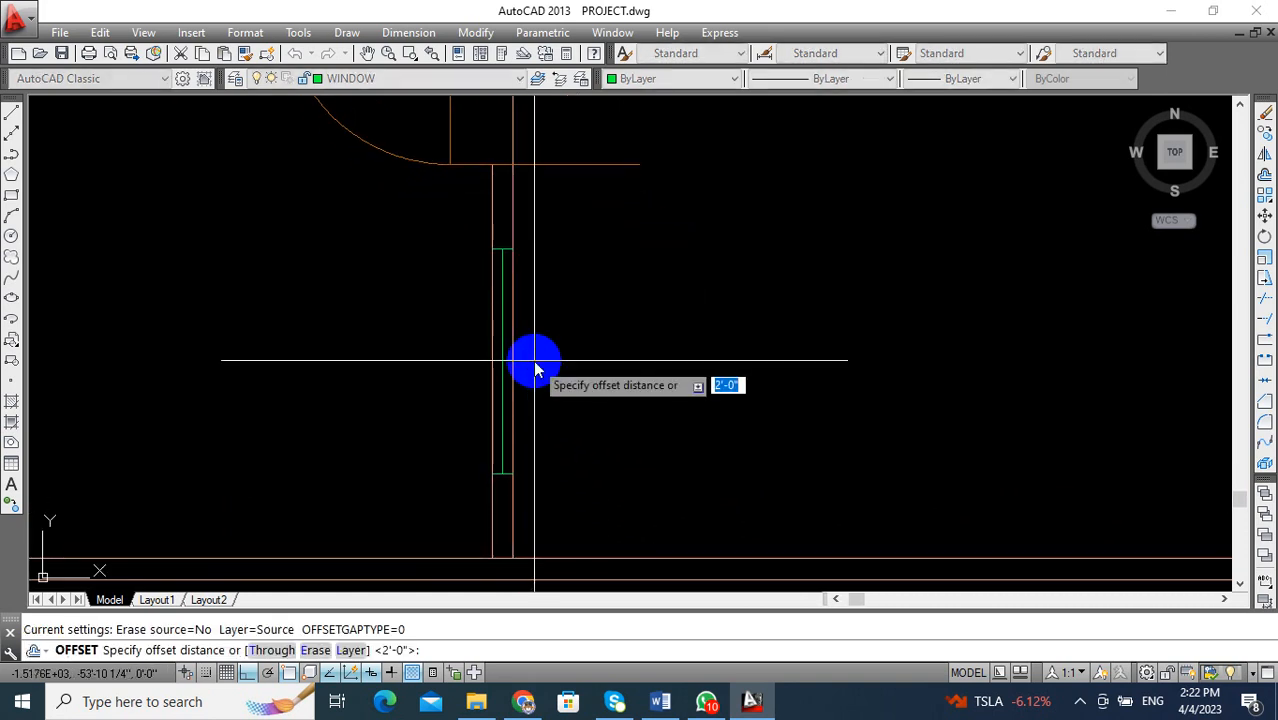
text(1)
key(Return)
scroll(495, 338, up, 3)
click(511, 339)
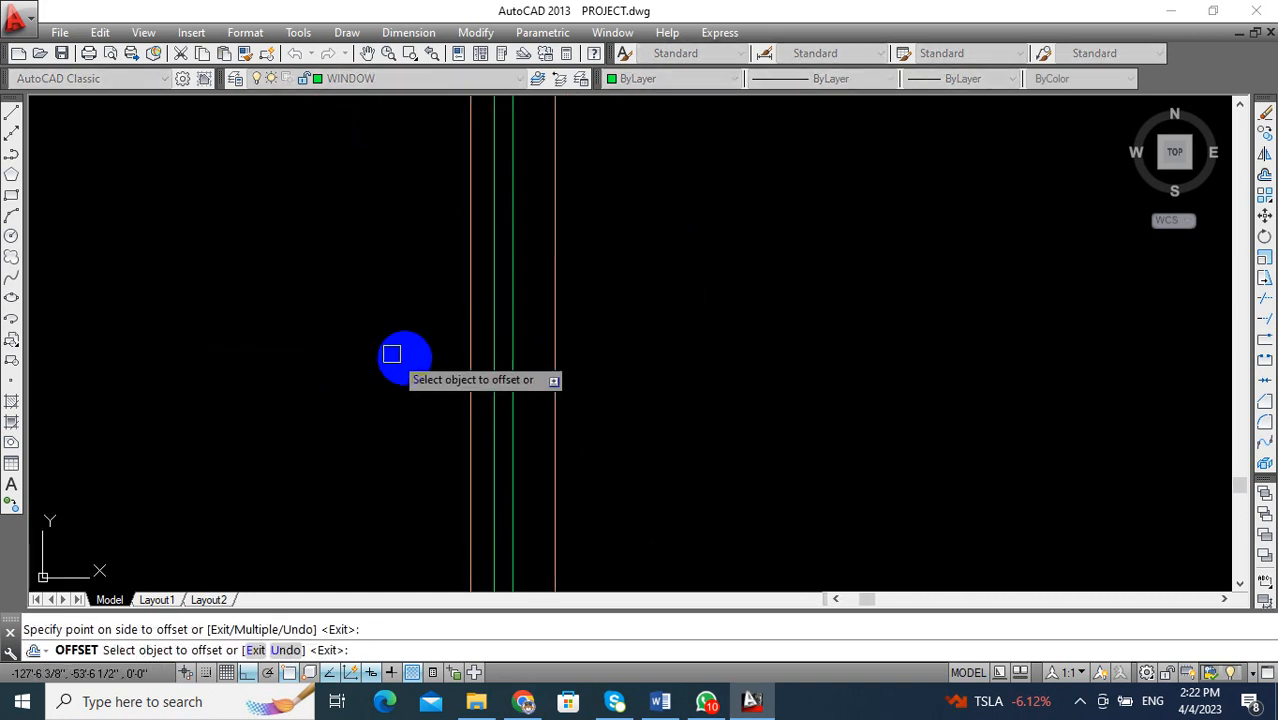
click(511, 353)
click(542, 355)
scroll(542, 351, down, 4)
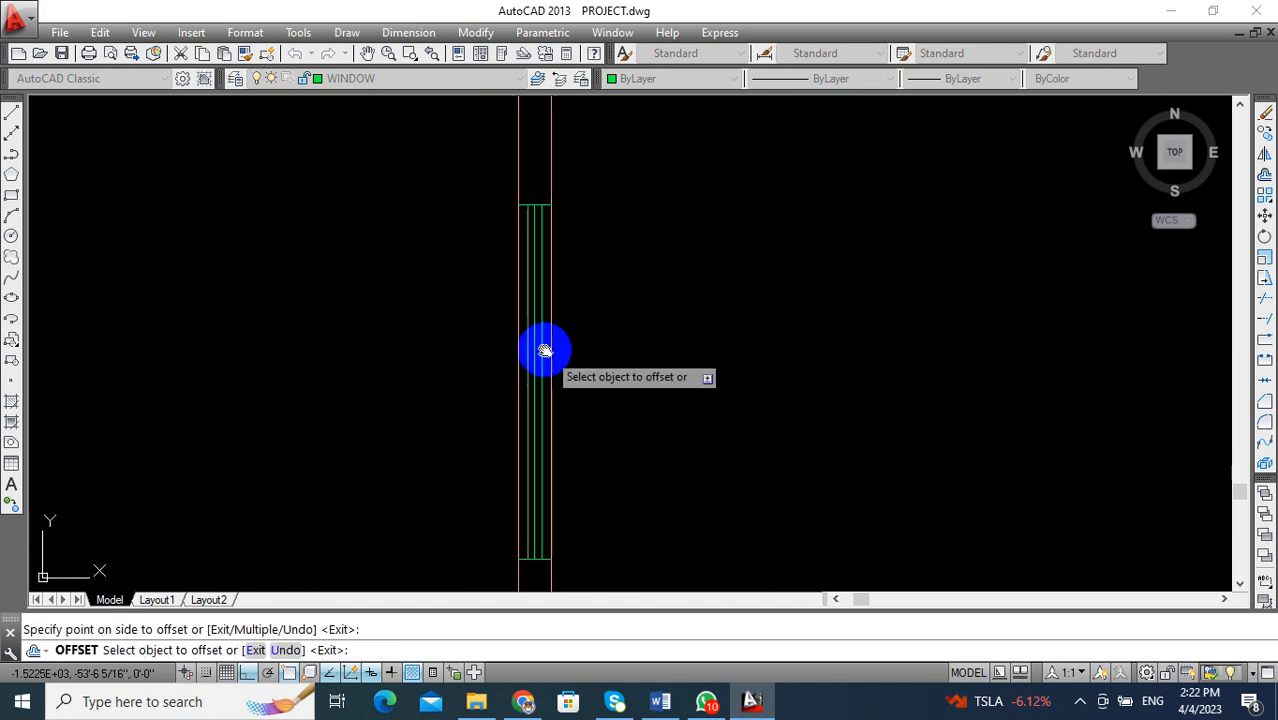
key(Escape)
Delete the horizontal construction line running from the kitchen door across the right wall.
click(570, 231)
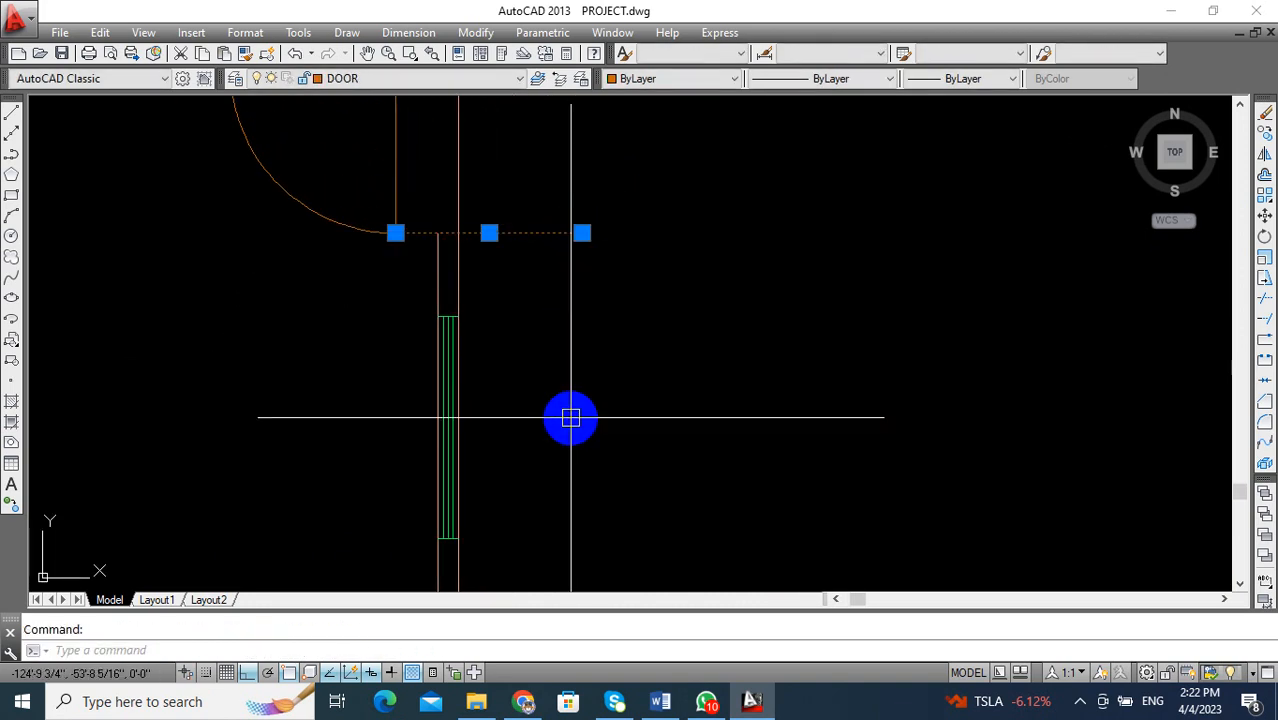
key(Delete)
scroll(570, 388, down, 4)
key(Escape)
Extend the right wall's inner line above the kitchen window up to the top wall's inner line.
middle_drag(570, 388, 470, 384)
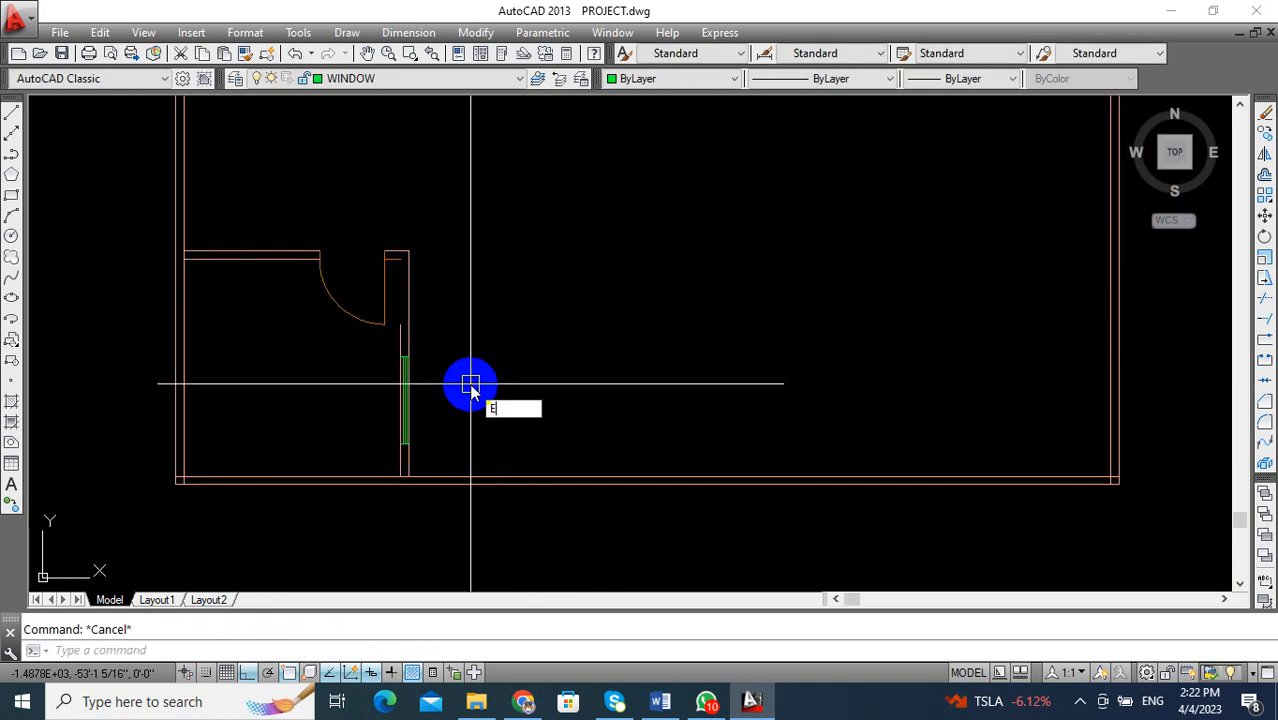
text(EX)
key(Return)
key(Return)
scroll(405, 335, up, 2)
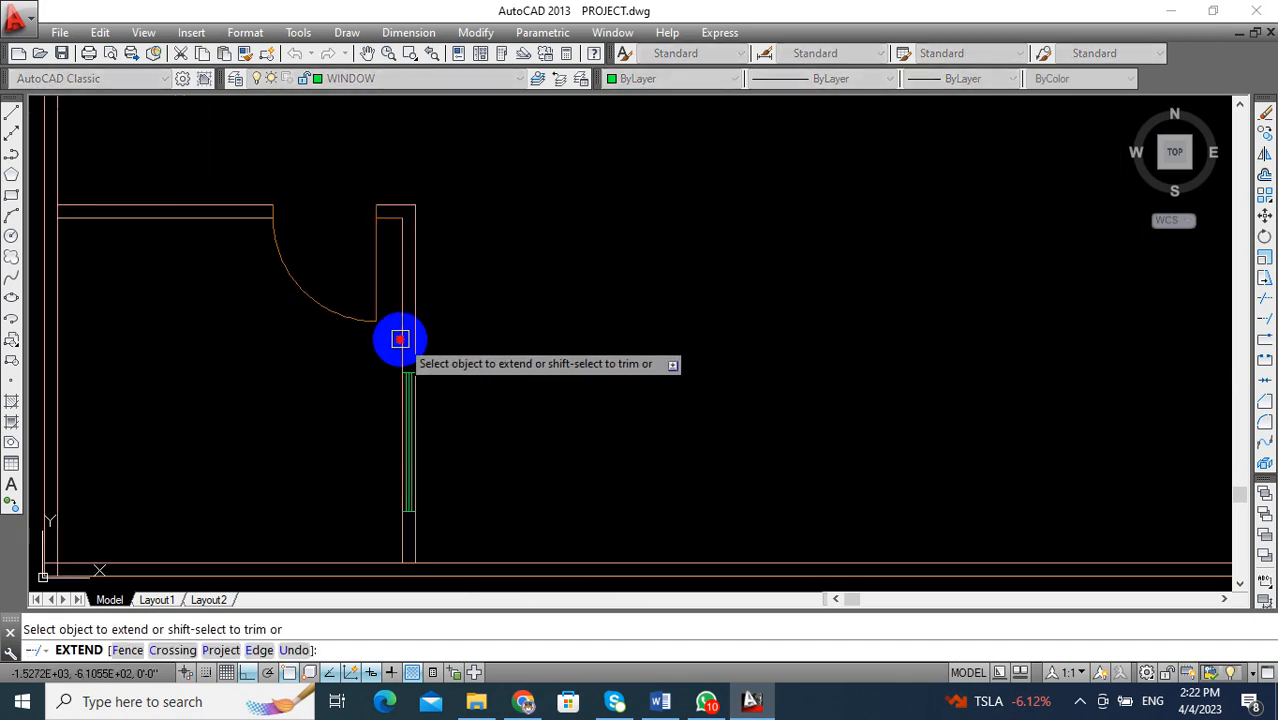
key(Escape)
Match the short inner line of the kitchen's top wall beside the door to the wall line properties.
scroll(452, 350, down, 4)
scroll(445, 300, up, 5)
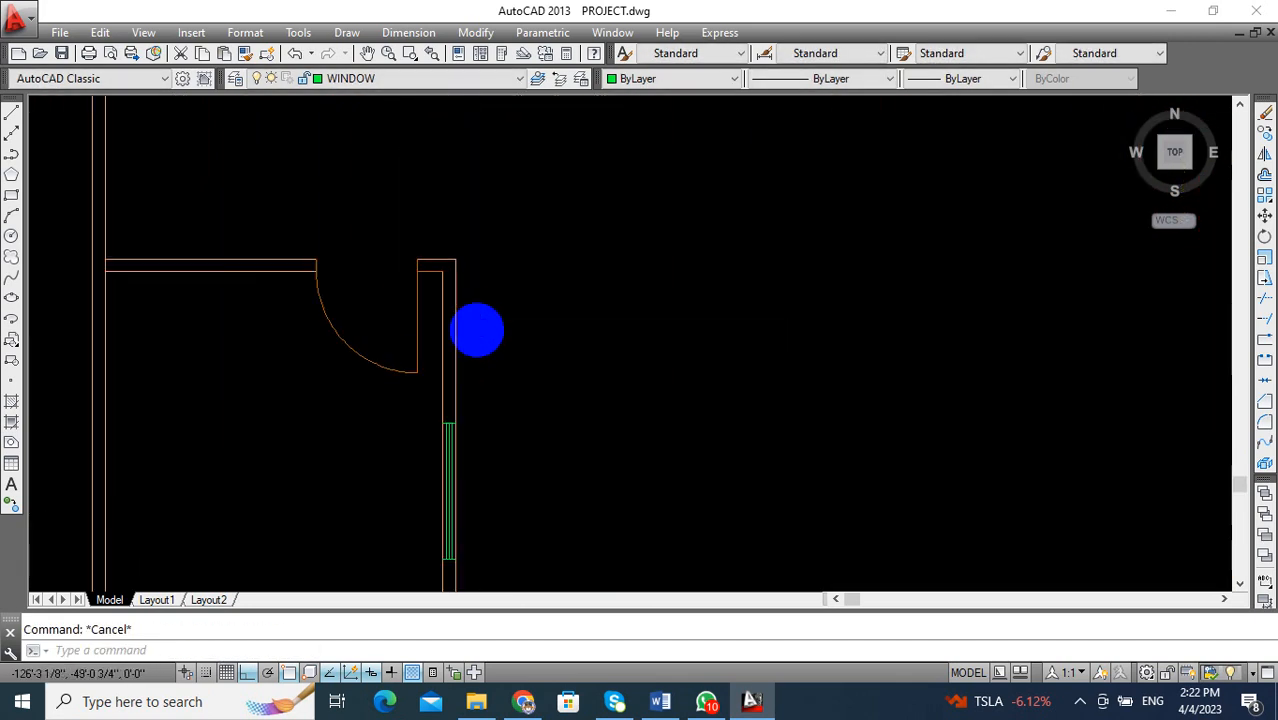
middle_drag(476, 328, 546, 412)
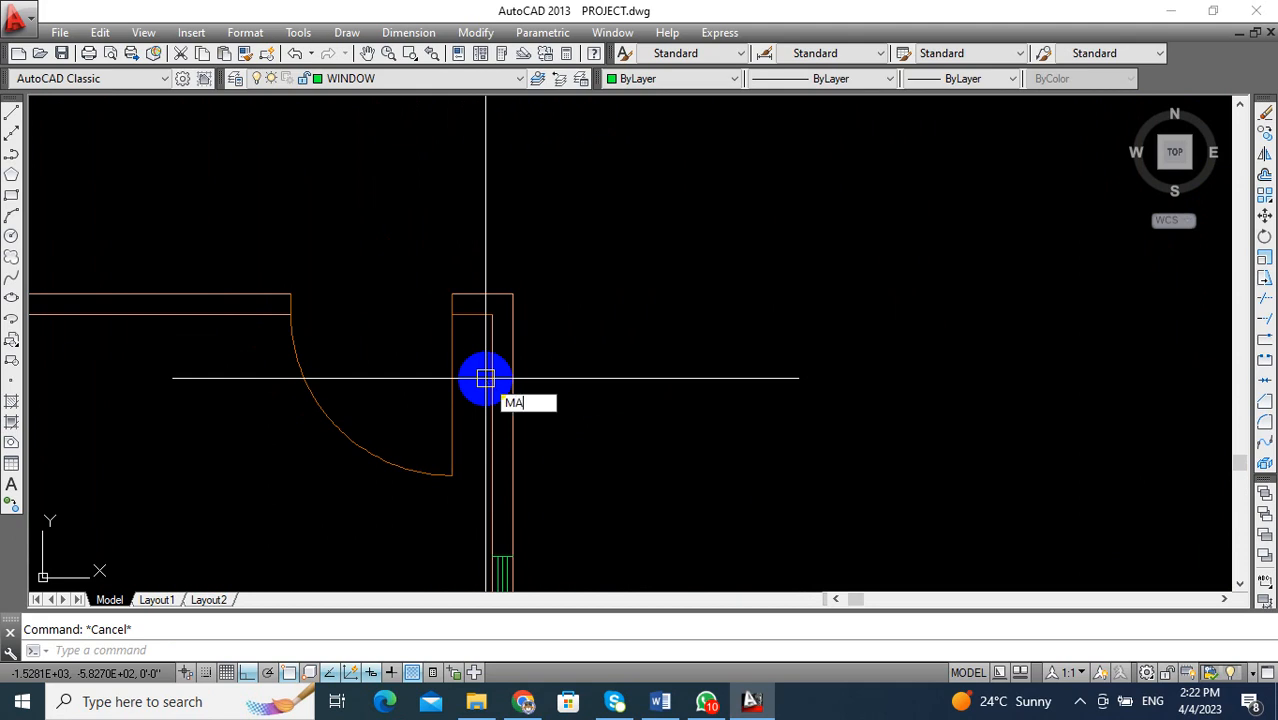
text(MA)
key(Return)
click(478, 314)
scroll(485, 345, down, 3)
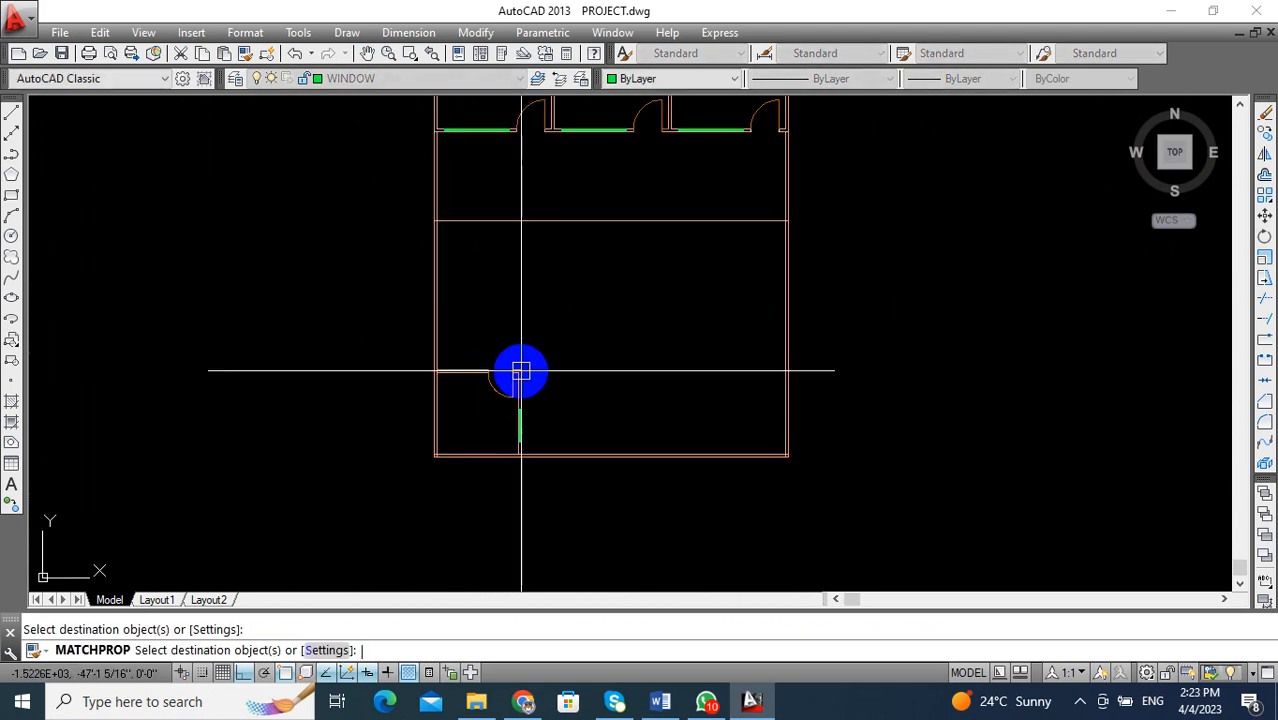
key(Escape)
Hide the WALL layer to check which objects sit on other layers, and turn it back on.
scroll(448, 342, down, 3)
scroll(488, 348, up, 4)
middle_drag(488, 348, 553, 397)
scroll(553, 397, up, 2)
scroll(530, 370, down, 4)
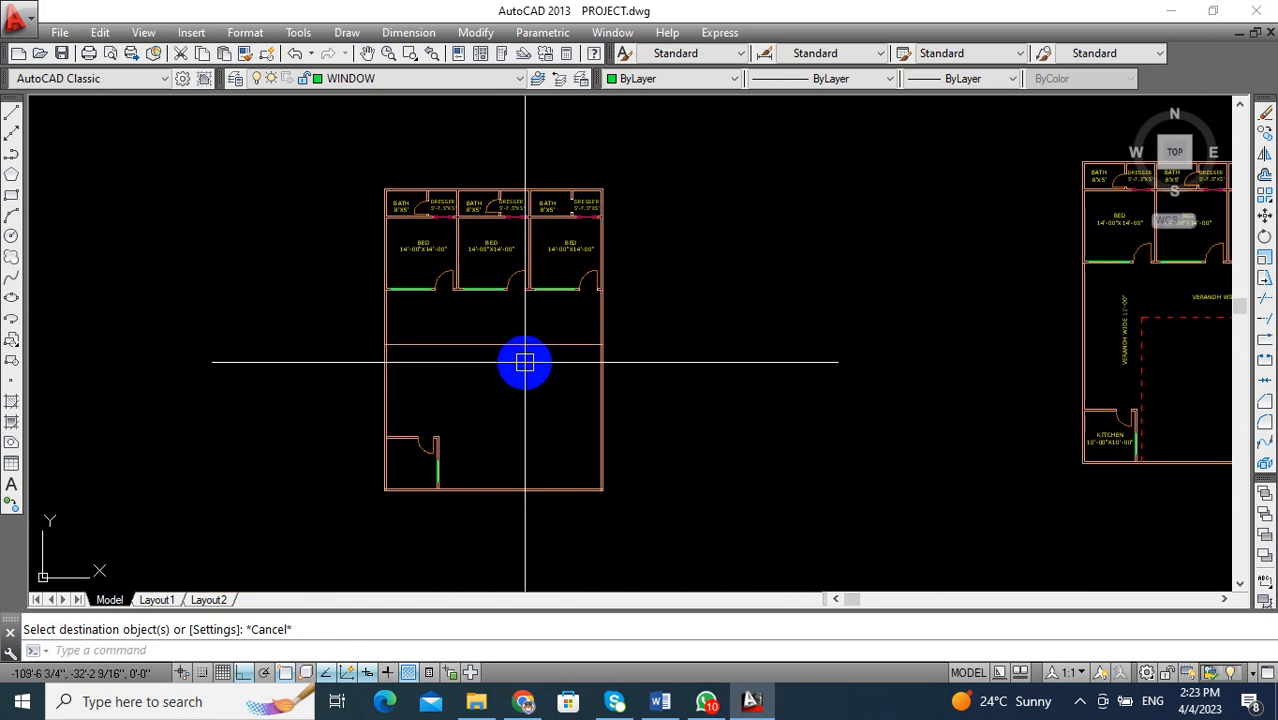
scroll(505, 265, up, 2)
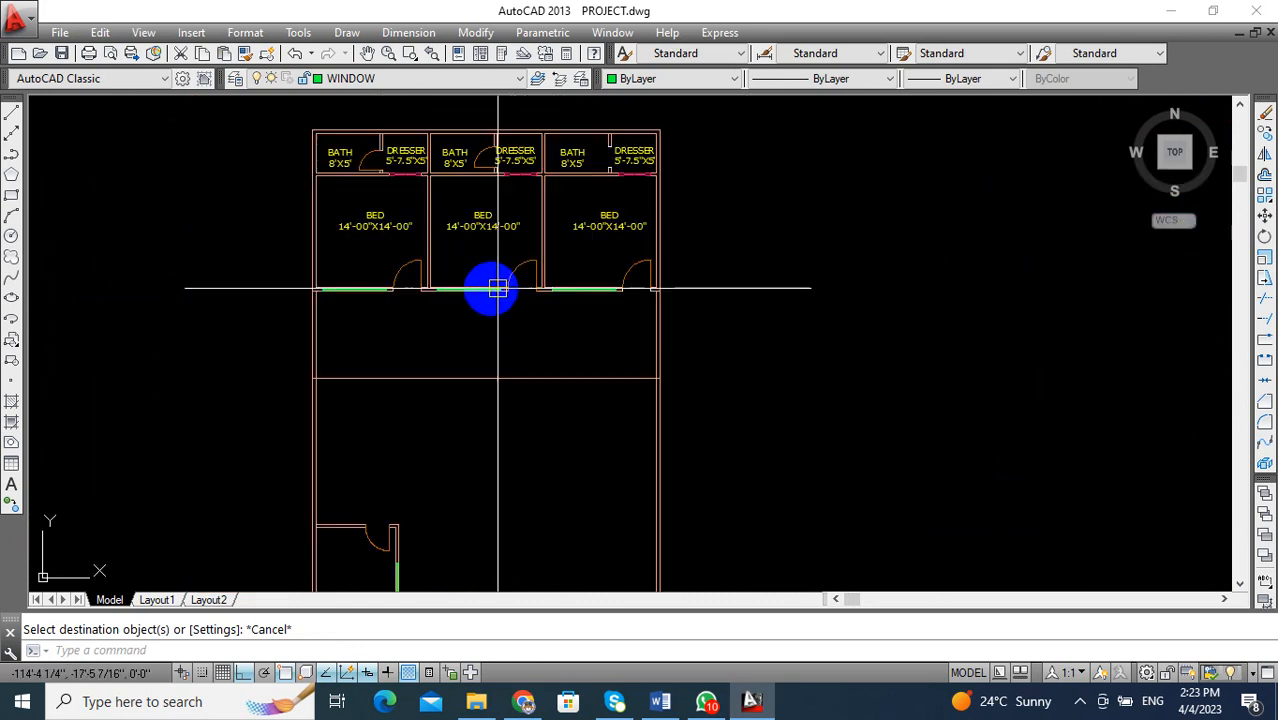
click(420, 78)
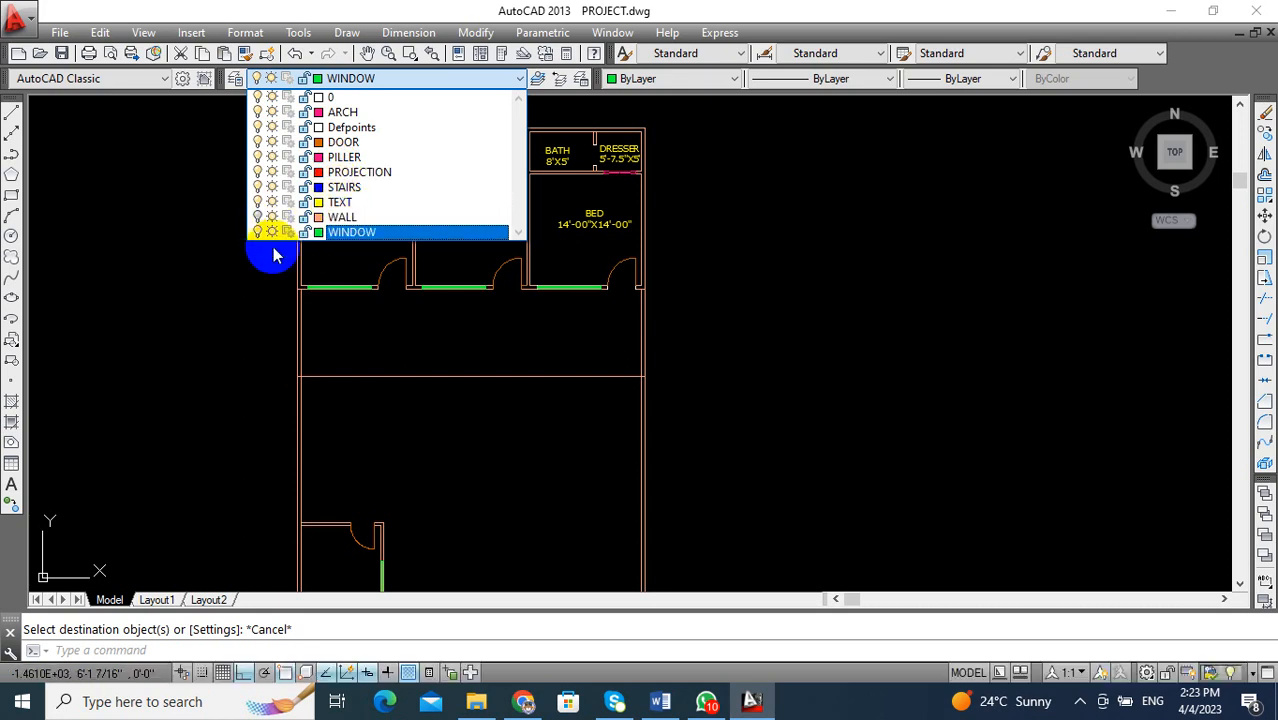
click(220, 274)
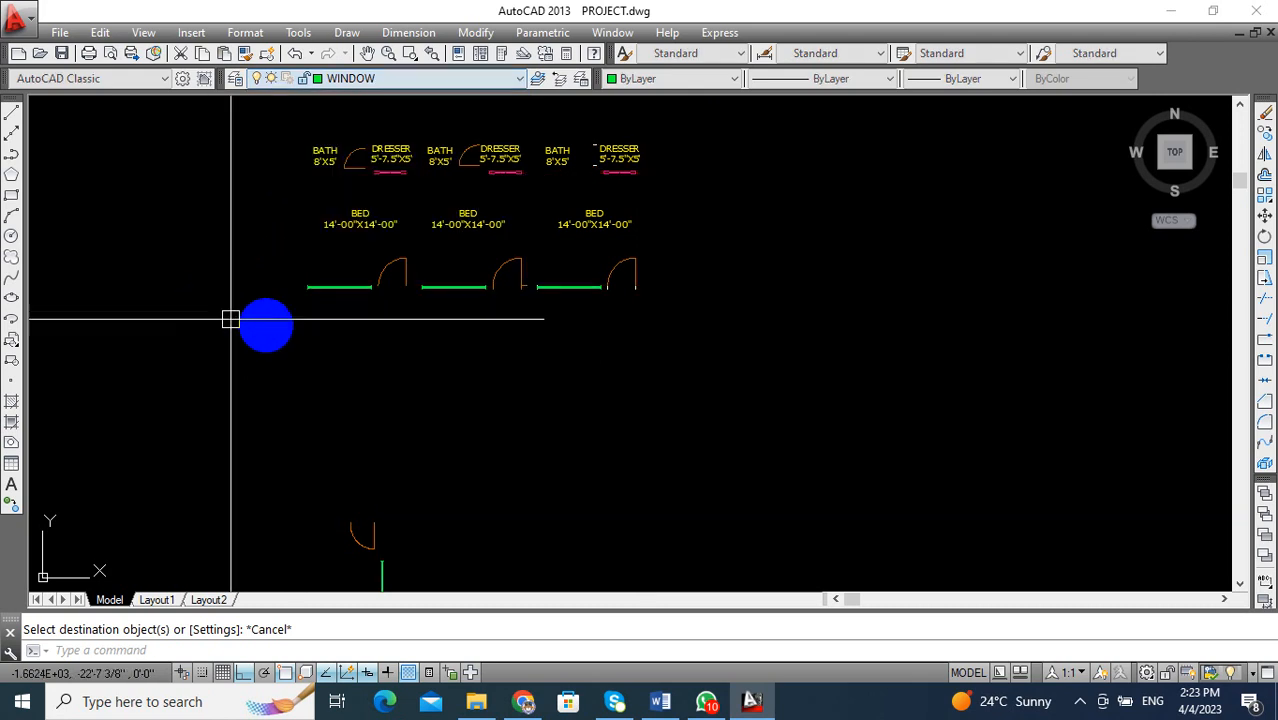
scroll(563, 380, down, 2)
mouse_move(563, 380)
middle_down()
mouse_move(519, 311)
mouse_move(507, 355)
middle_up()
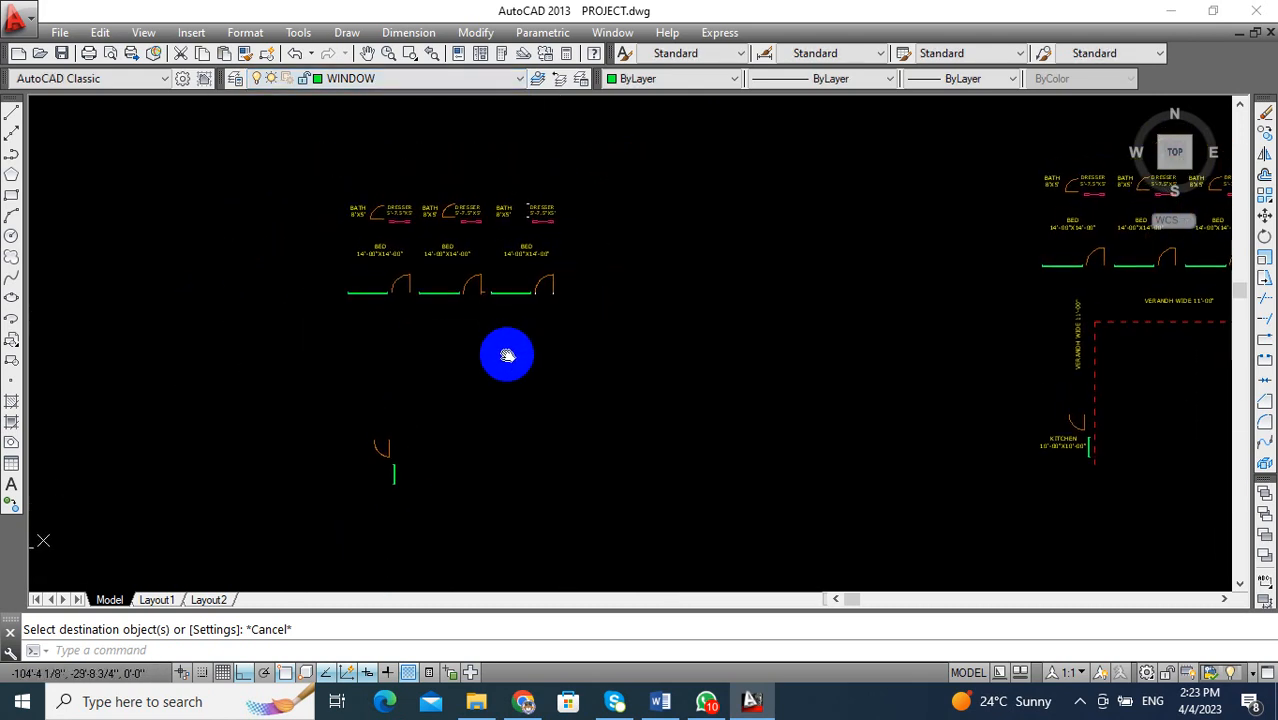
click(440, 80)
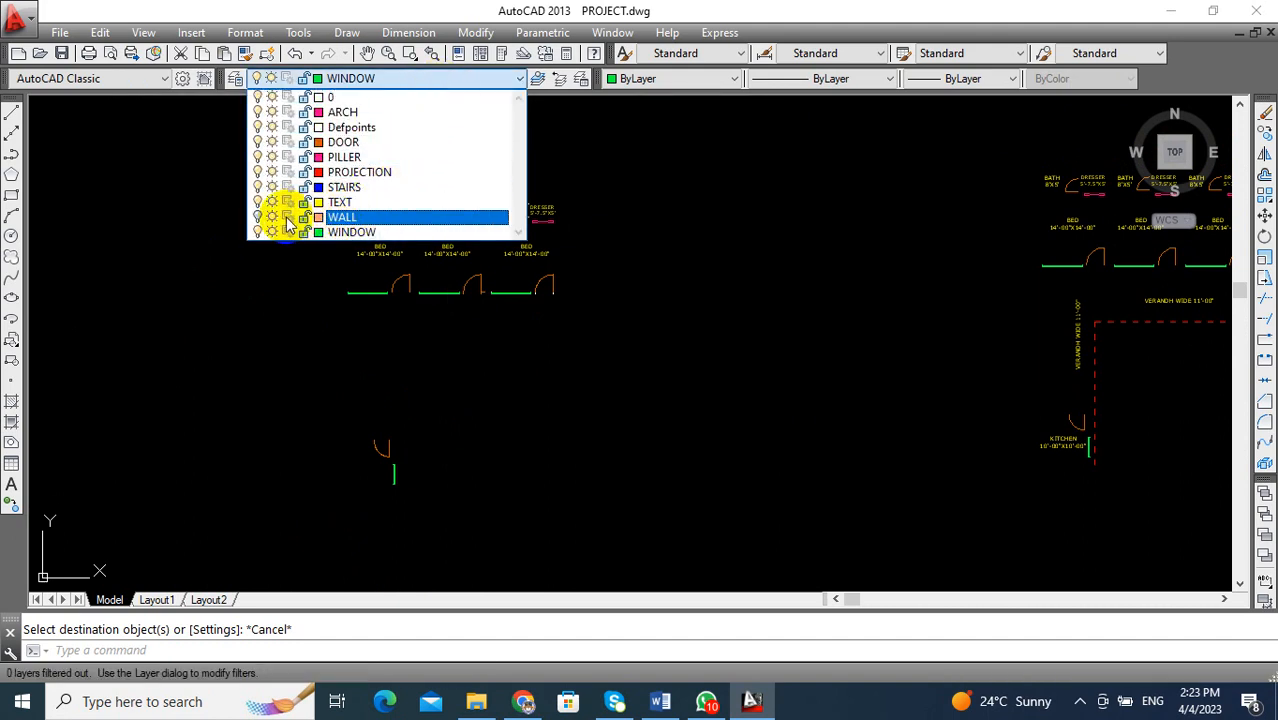
click(258, 219)
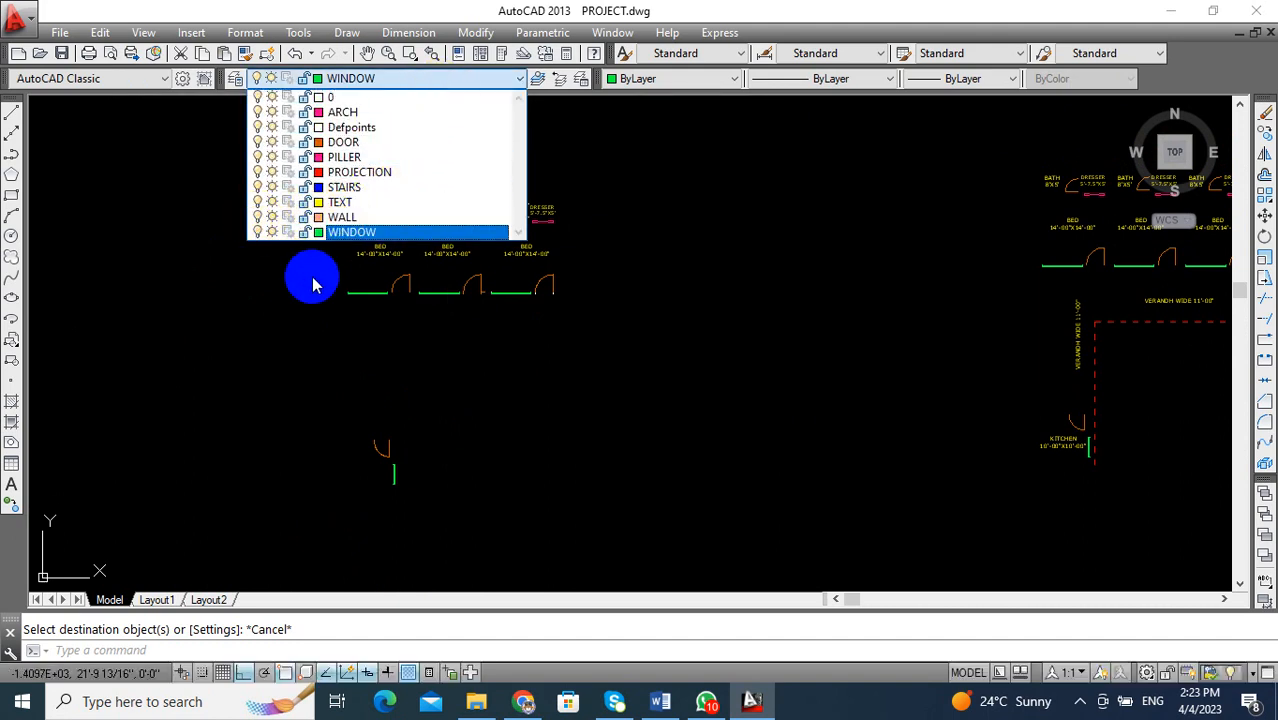
click(414, 320)
Offset the outer line of the kitchen's right wall 12" to the right.
middle_drag(414, 320, 368, 280)
mouse_move(380, 329)
middle_down()
mouse_move(452, 311)
mouse_move(385, 320)
mouse_move(502, 354)
mouse_move(482, 357)
mouse_move(552, 386)
mouse_move(550, 409)
middle_up()
scroll(482, 357, up, 2)
middle_drag(468, 421, 495, 375)
scroll(441, 398, up, 2)
middle_drag(441, 398, 418, 379)
scroll(418, 379, up, 2)
middle_drag(418, 379, 408, 365)
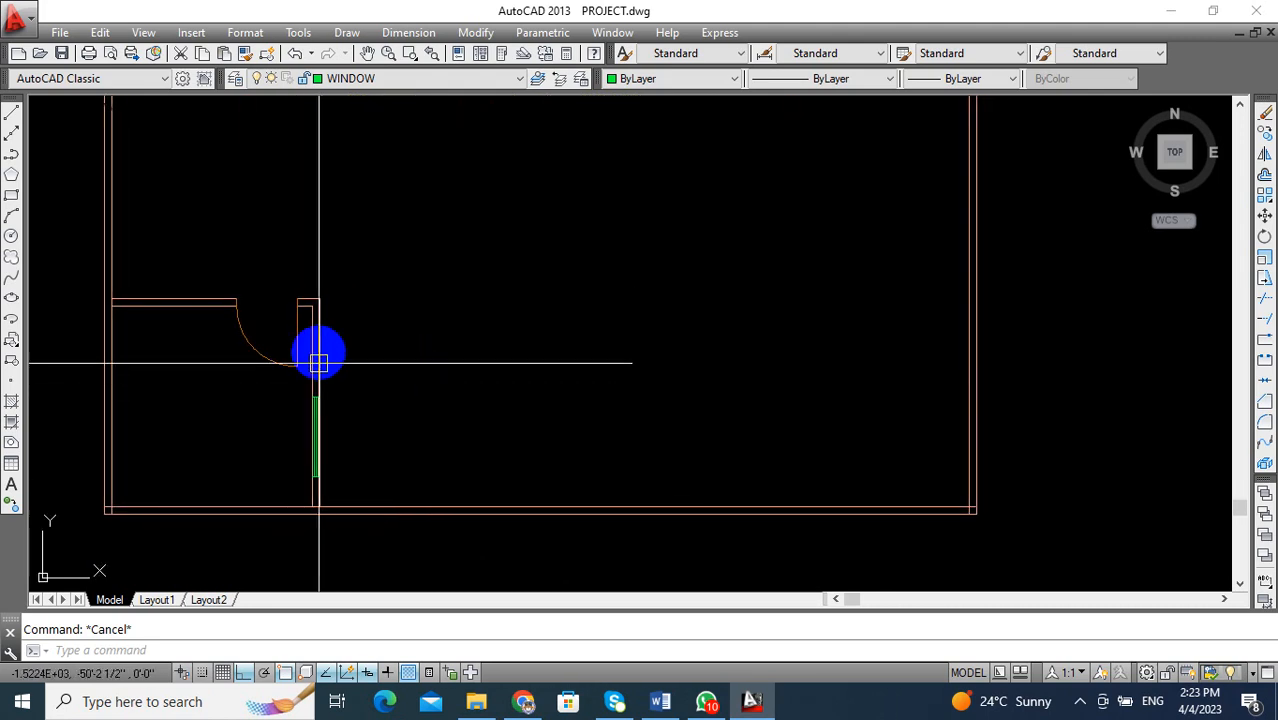
scroll(300, 380, down, 4)
scroll(330, 387, up, 2)
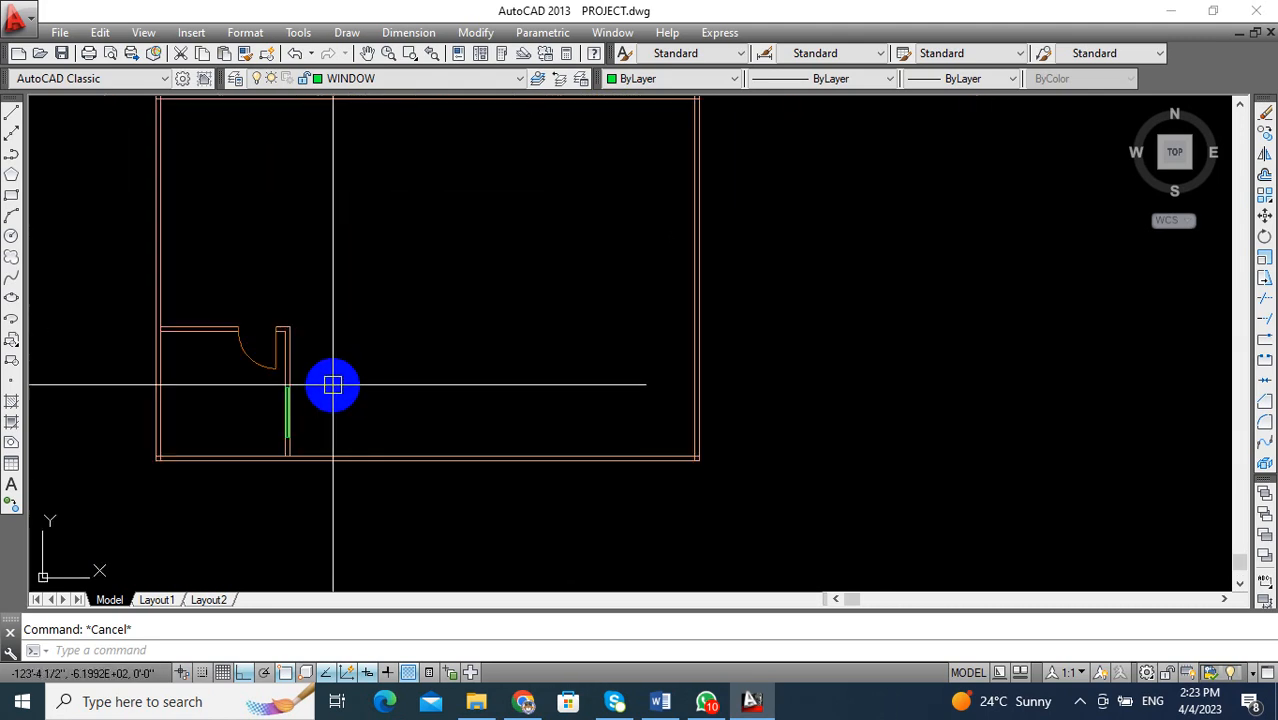
key(Return)
text(12)
key(Return)
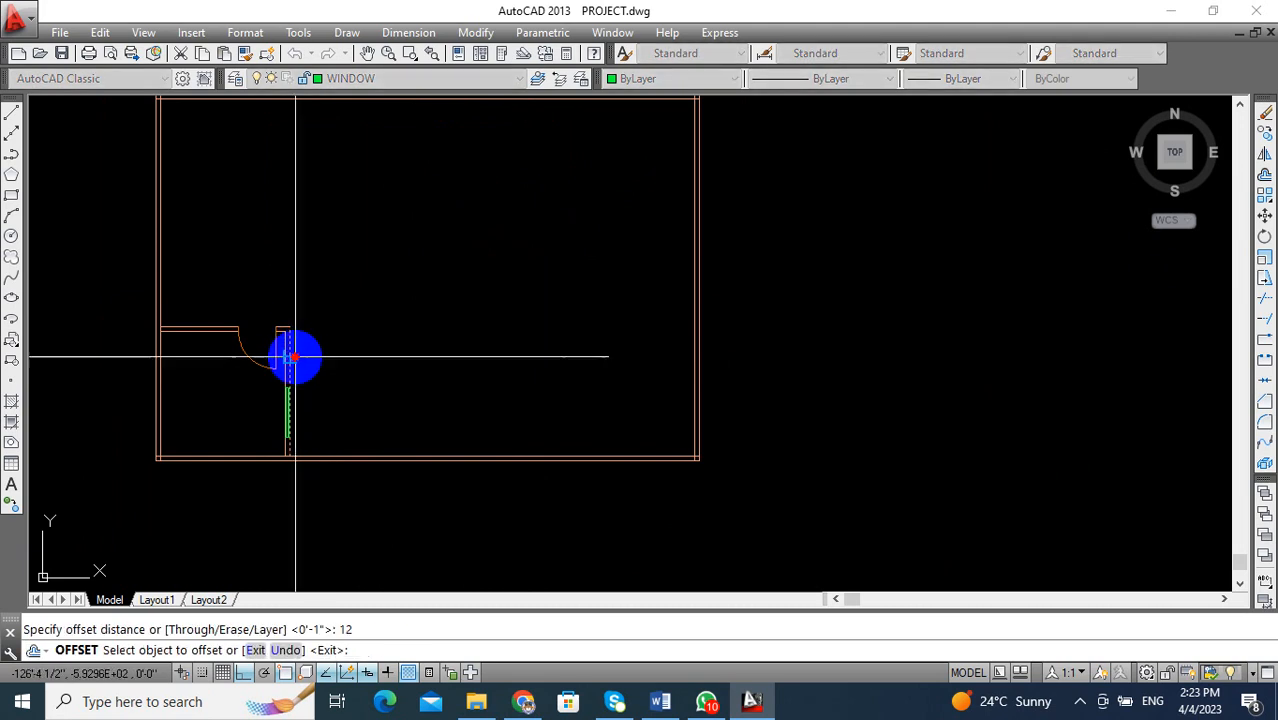
click(290, 356)
click(325, 348)
scroll(291, 362, down, 2)
key(Escape)
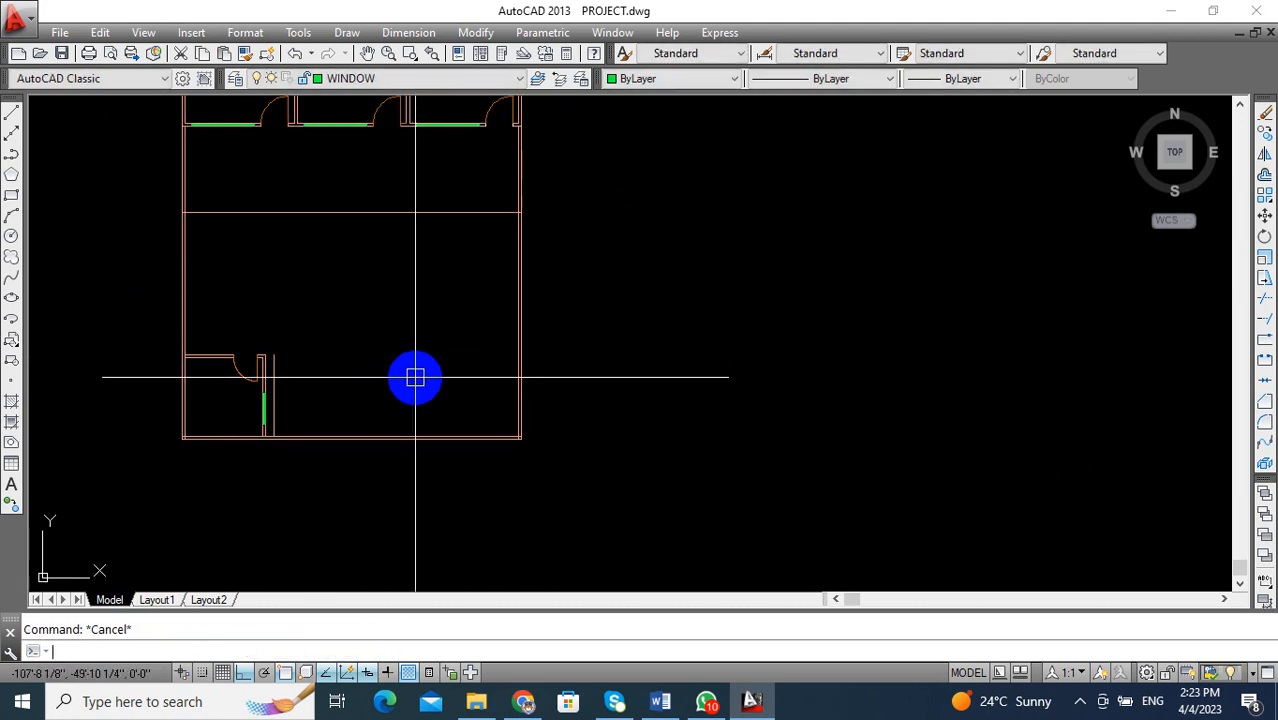
Extend the offset vertical line beside the kitchen up to the horizontal verandah line.
key(Return)
key(Return)
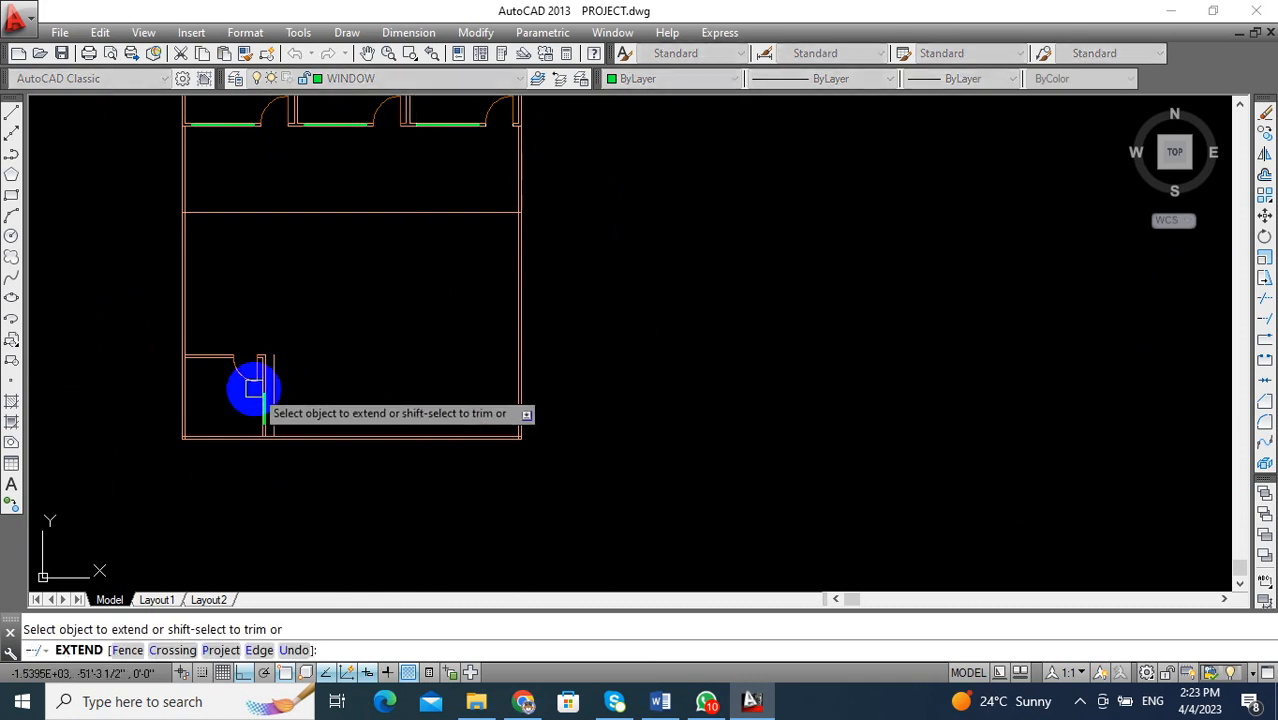
click(272, 379)
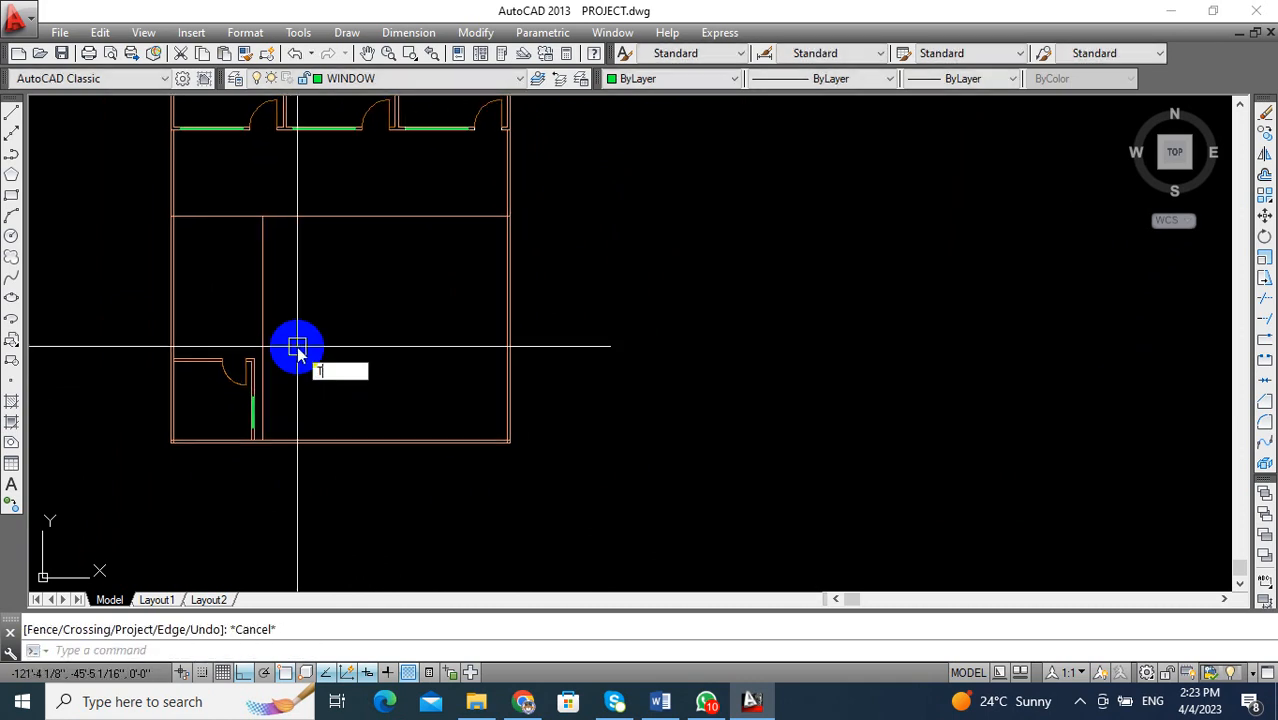
key(Return)
key(Return)
key(Escape)
Trim the horizontal verandah line to the left of the new vertical line.
text(TR)
key(Return)
key(Return)
click(220, 215)
key(Escape)
scroll(197, 236, down, 2)
key(Escape)
Erase the leftover piece of the verandah line between the two lines of the left boundary wall.
scroll(195, 230, up, 6)
middle_drag(190, 224, 341, 396)
scroll(294, 338, up, 1)
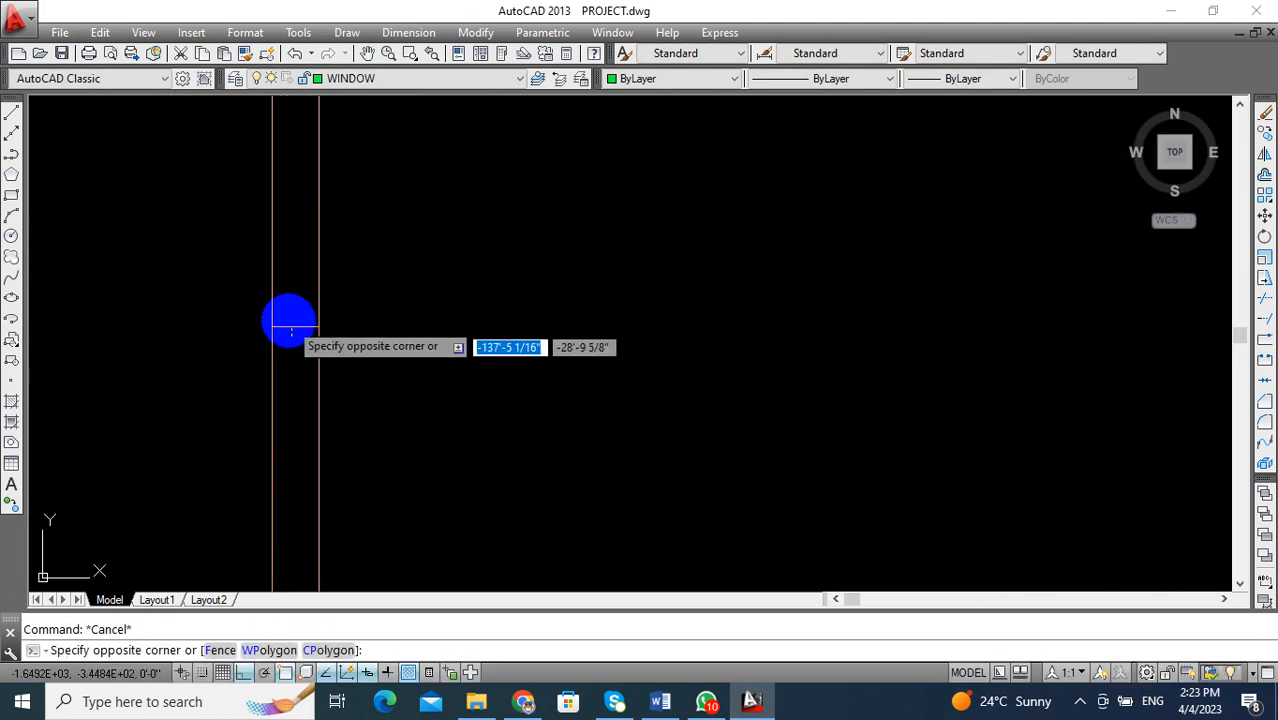
click(290, 331)
key(Delete)
scroll(304, 400, down, 3)
key(Escape)
Make PROJECTION the current layer and draw a short horizontal reference line in the empty space right of the plan.
mouse_move(451, 404)
middle_down()
mouse_move(337, 362)
mouse_move(337, 334)
middle_up()
scroll(337, 362, down, 6)
middle_drag(428, 374, 368, 345)
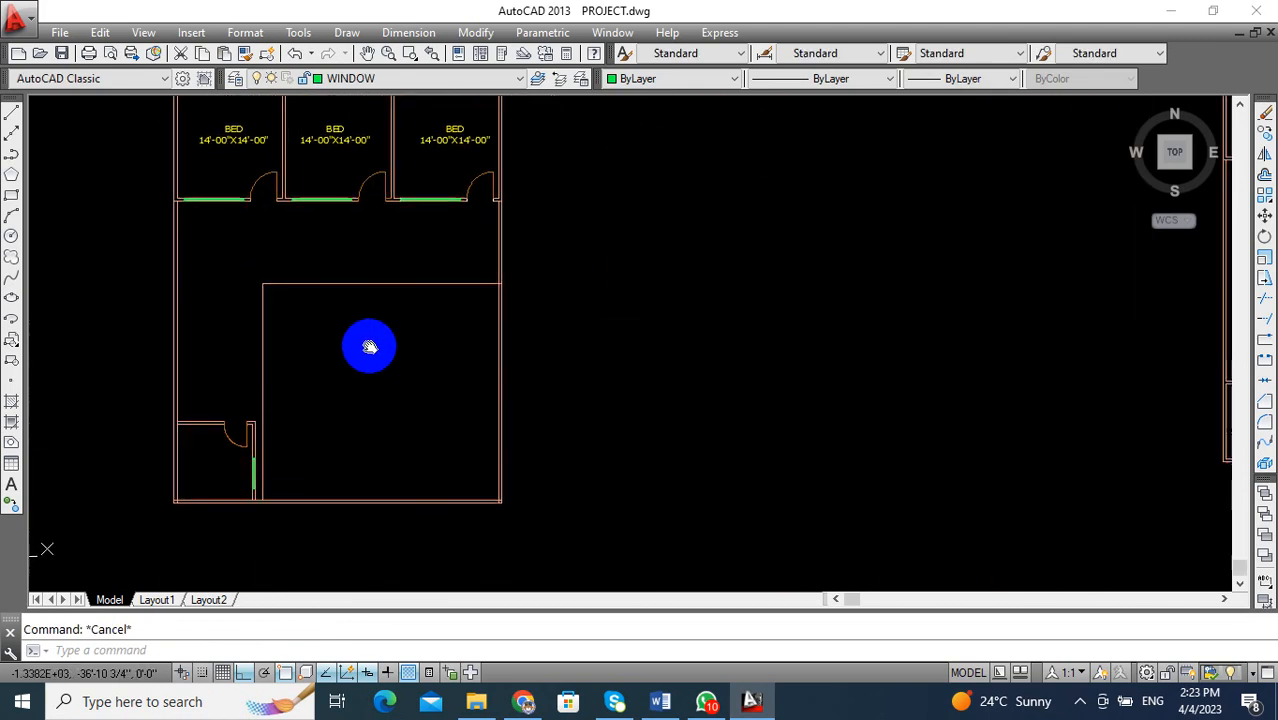
click(381, 80)
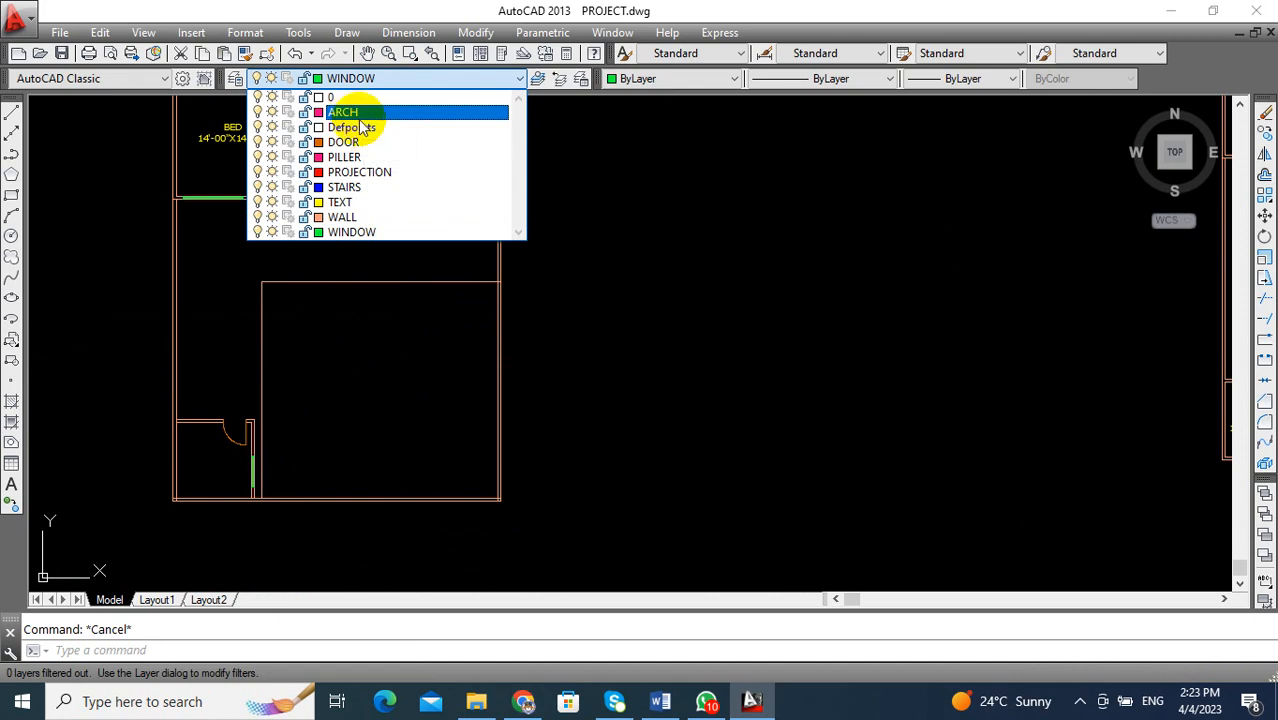
click(347, 172)
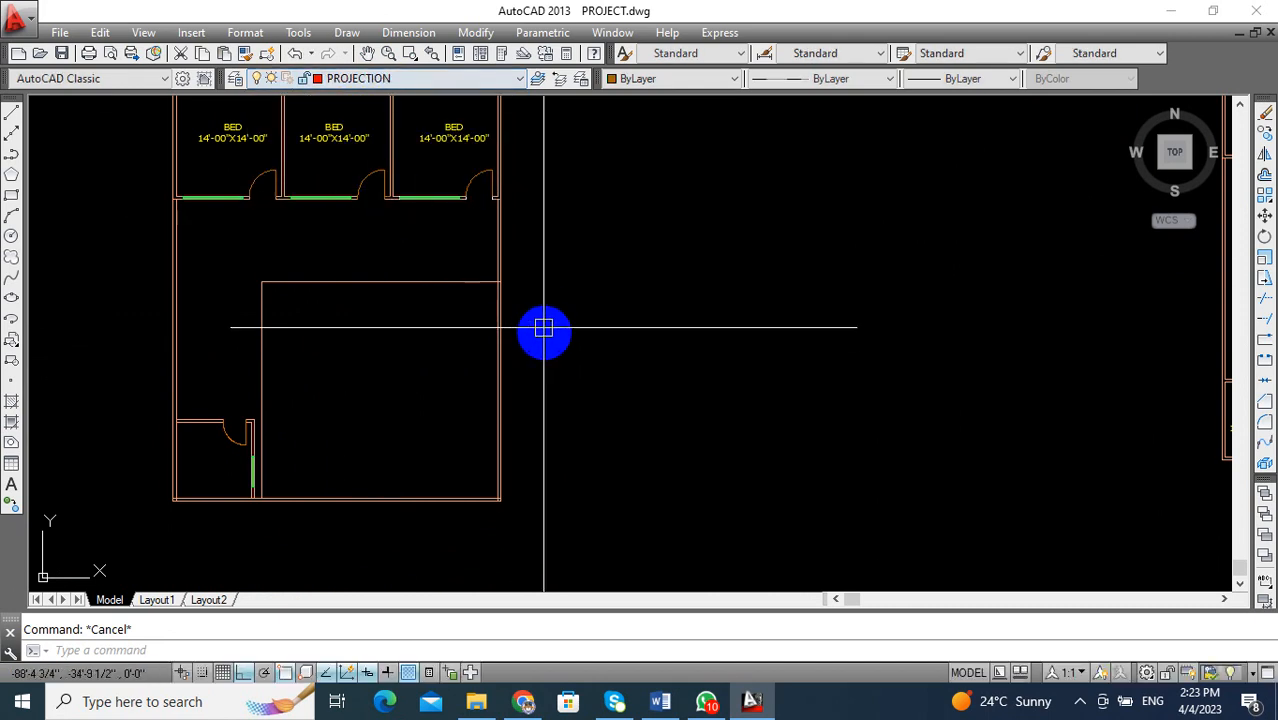
key(l)
key(Return)
click(638, 305)
click(907, 308)
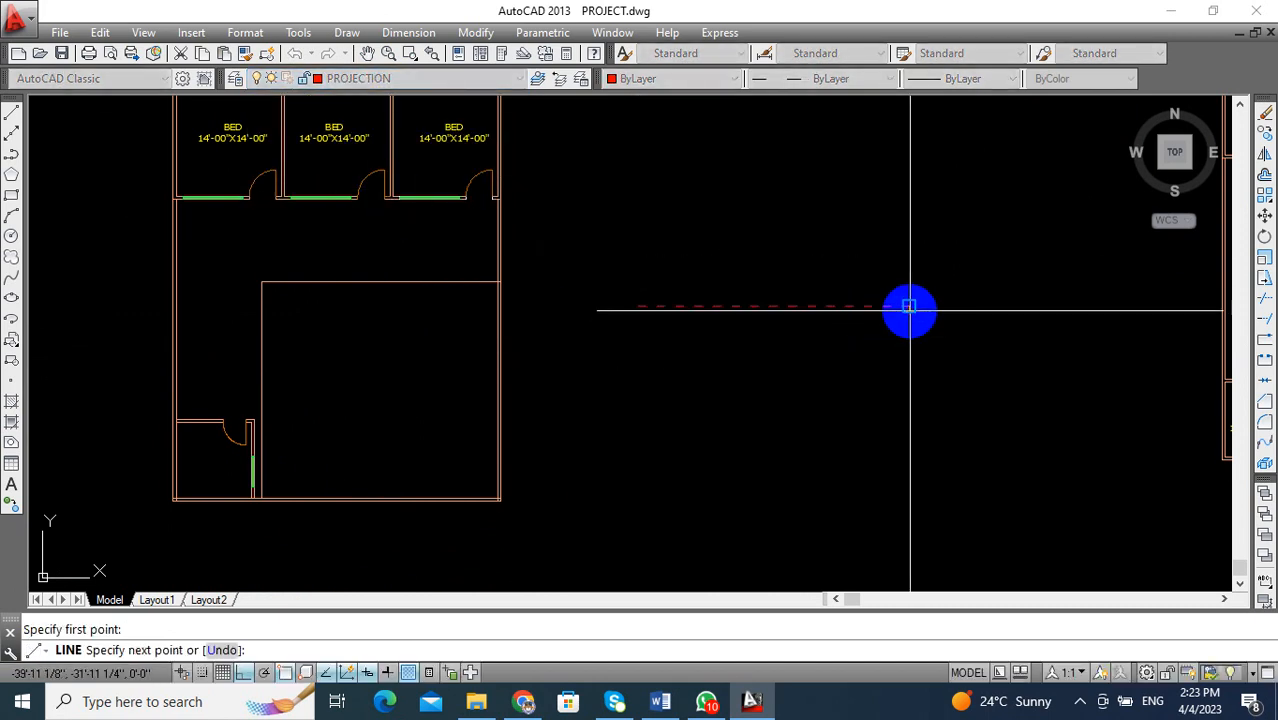
key(Return)
Match the properties of the dashed PROJECTION line onto the horizontal and vertical verandah outline lines.
middle_drag(802, 407, 859, 422)
text(ma)
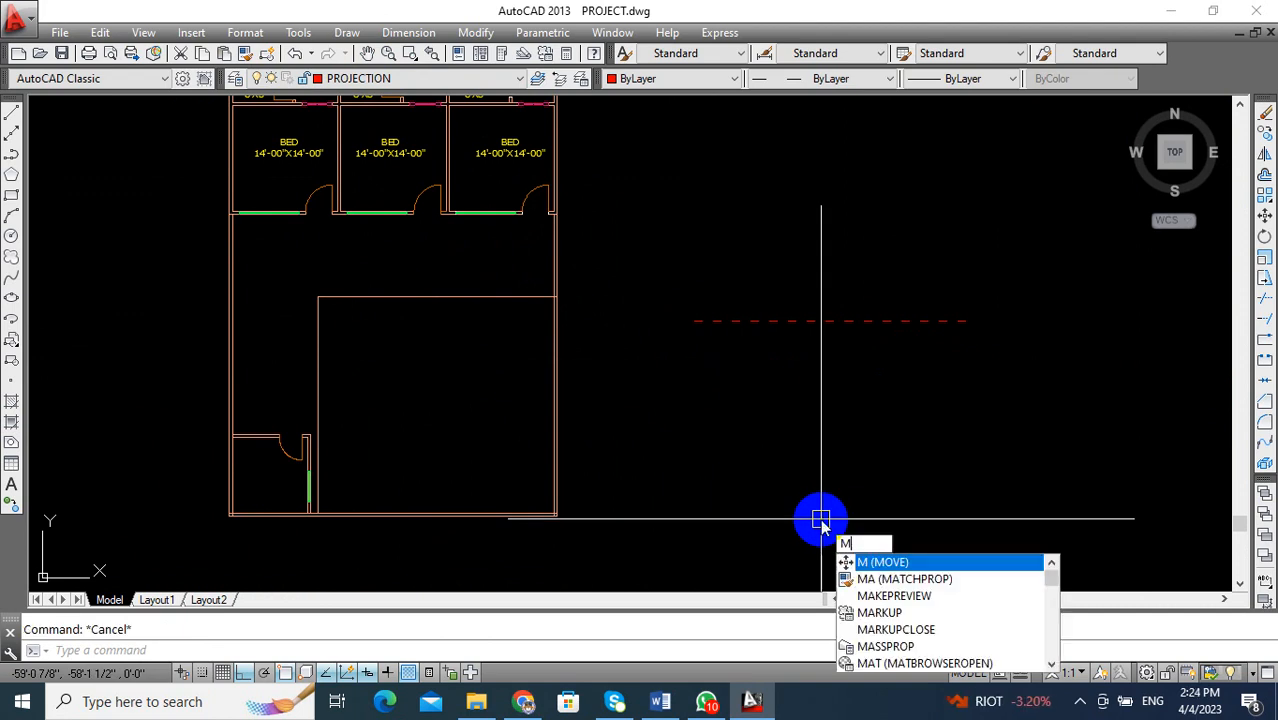
key(Return)
click(793, 322)
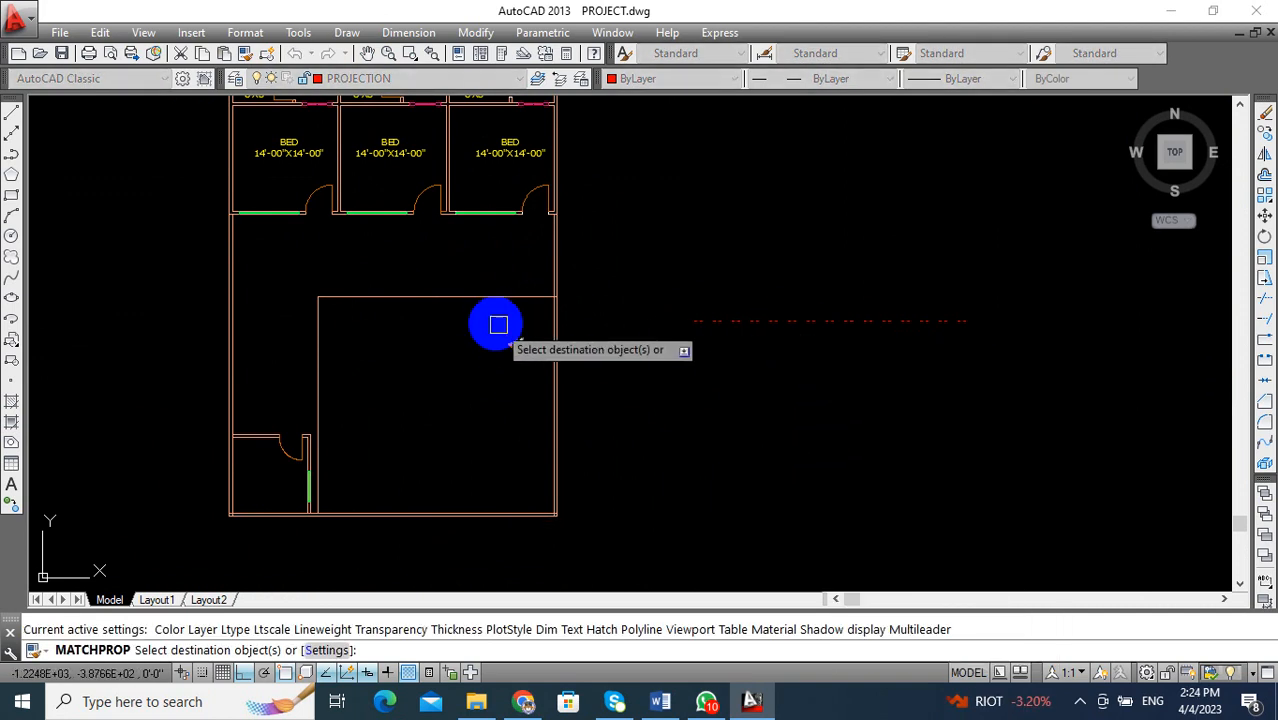
click(321, 342)
key(Escape)
key(Escape)
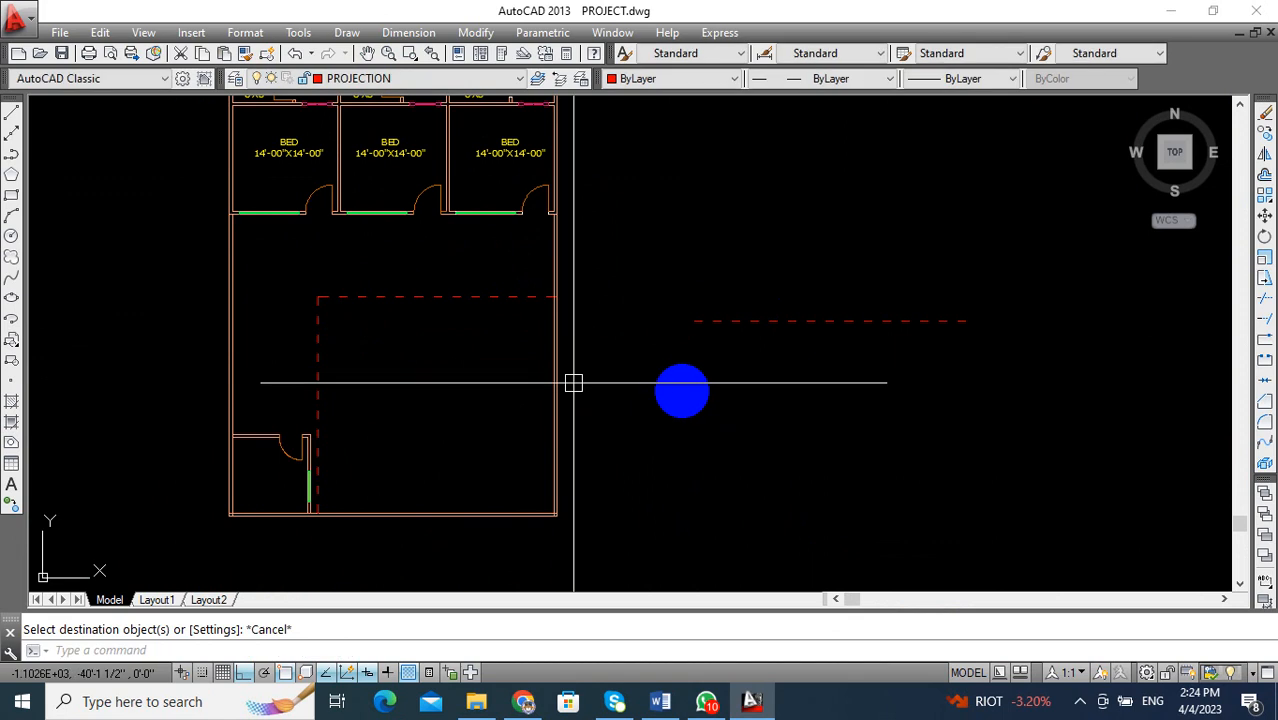
Erase the dashed reference line beside the plan.
click(765, 280)
click(740, 378)
key(Return)
mouse_move(628, 376)
middle_down()
mouse_move(736, 385)
mouse_move(709, 479)
middle_up()
key(Escape)
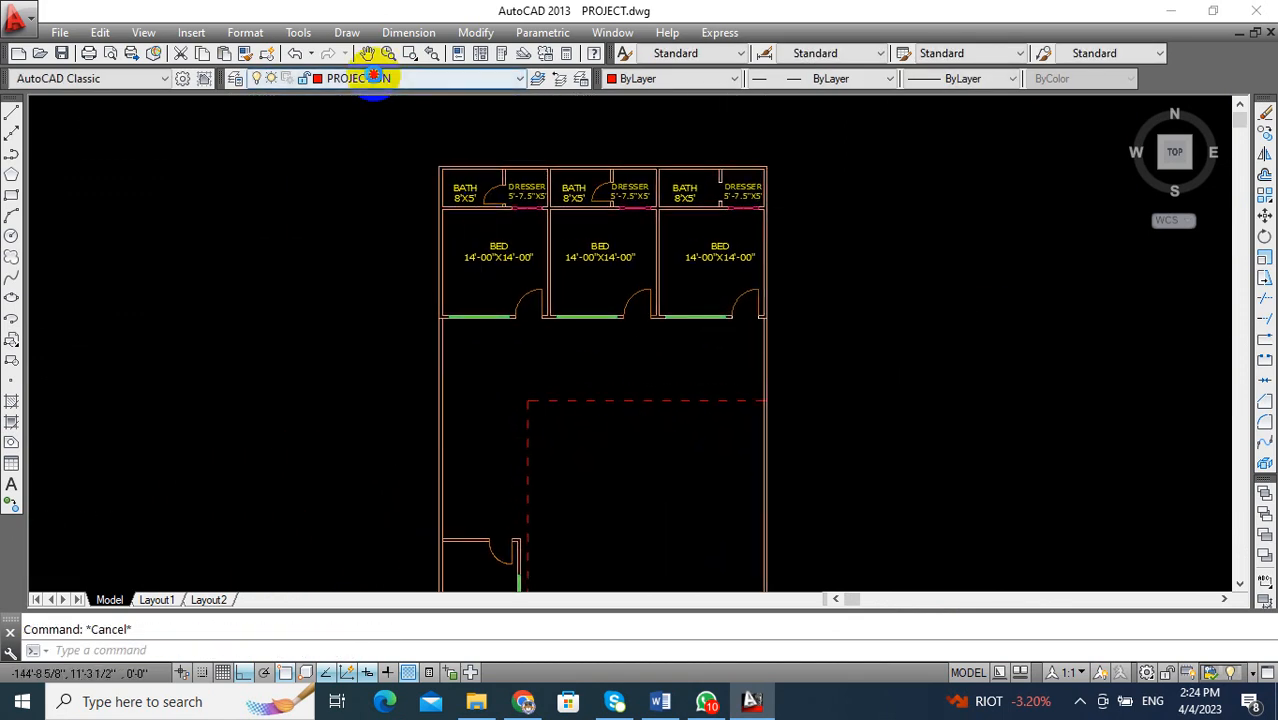
Make TEXT the current layer and write the multiline label "VERANDH WIDE 11'-00"" in the horizontal verandah strip.
click(373, 78)
click(359, 206)
middle_drag(536, 303, 454, 297)
text(t)
key(Return)
scroll(519, 378, up, 4)
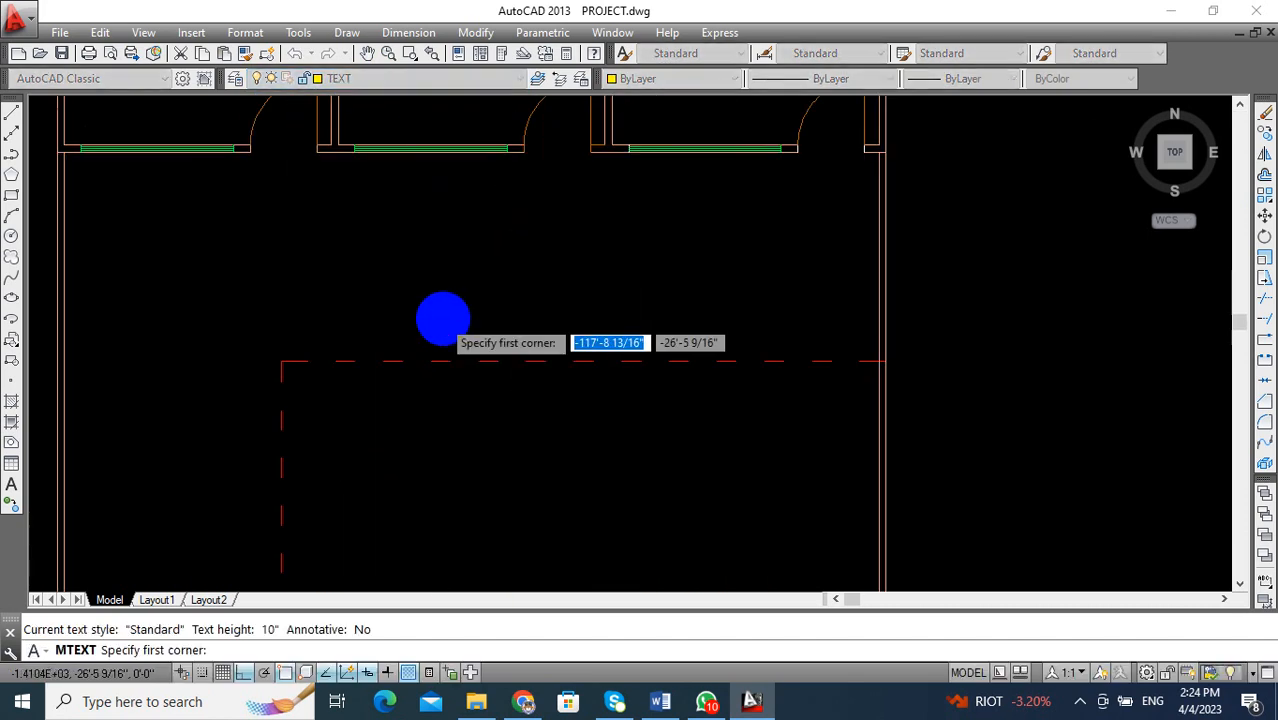
click(397, 240)
click(648, 285)
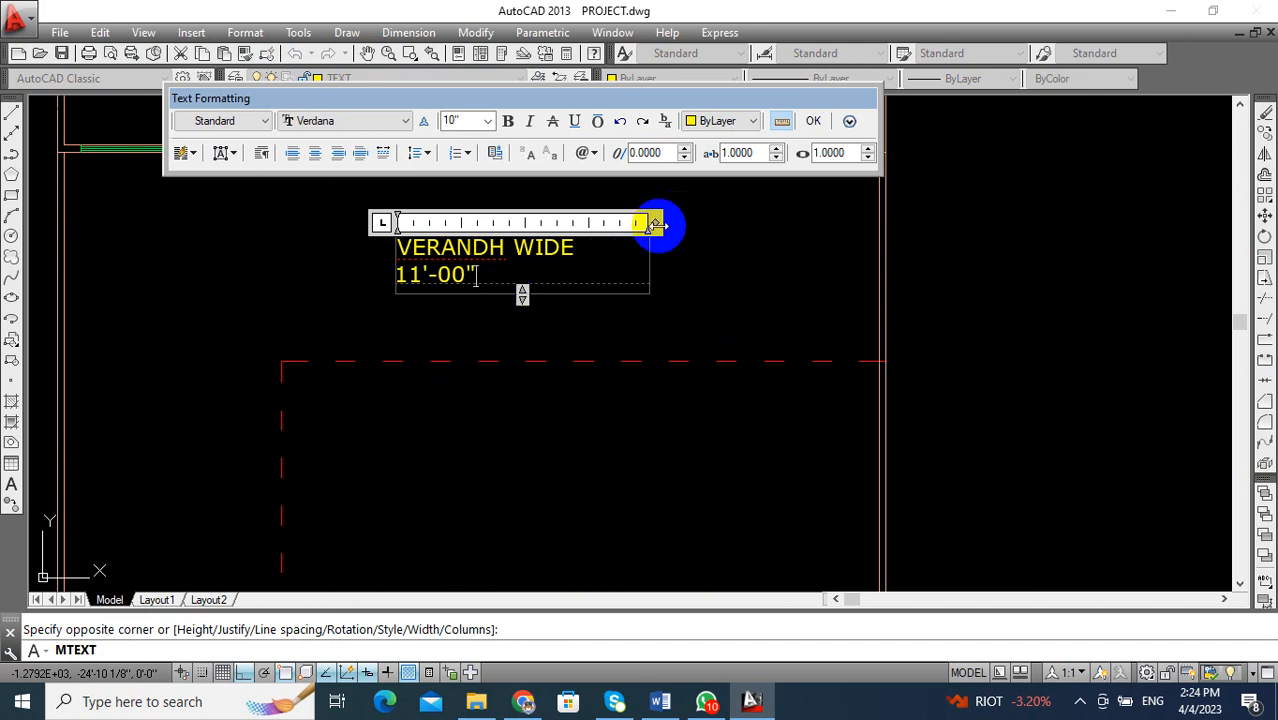
Widen the verandah label's text box so the label fits on one line, and finish editing it.
drag(656, 224, 762, 222)
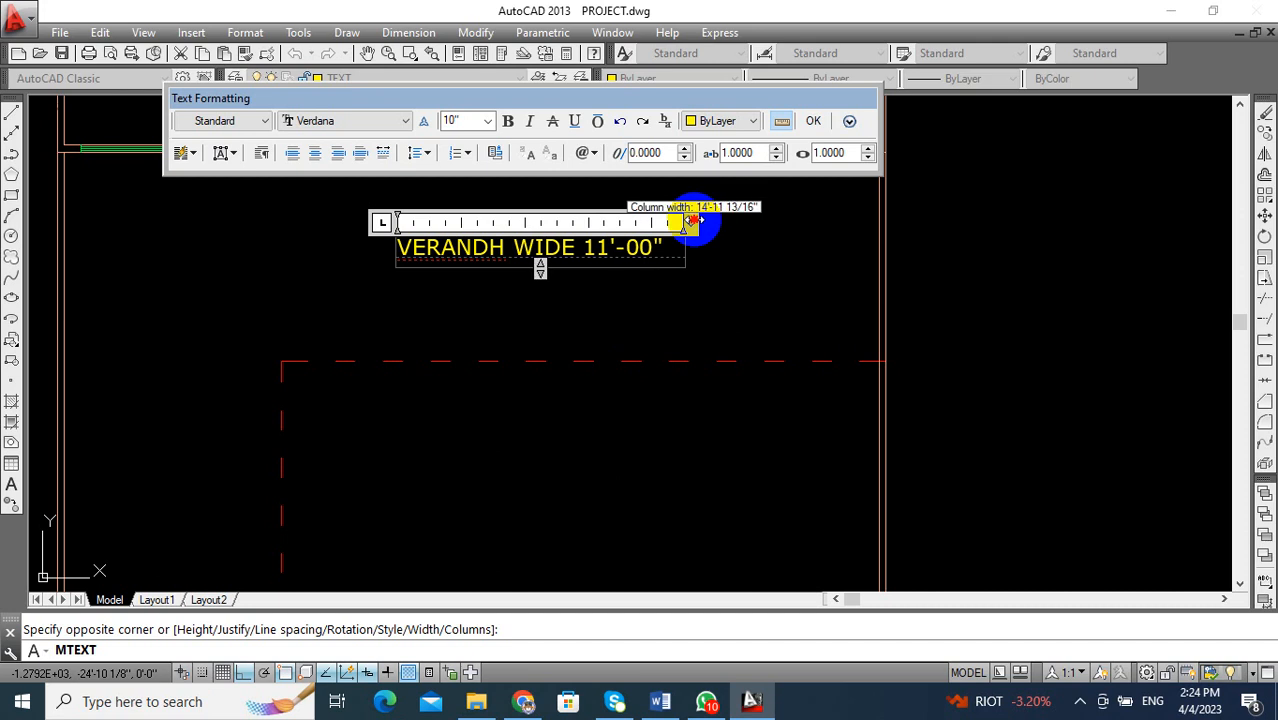
click(759, 237)
key(Escape)
Copy the verandah label horizontally into the empty space right of the plan.
scroll(759, 237, down, 4)
scroll(741, 266, down, 2)
mouse_move(733, 272)
middle_down()
mouse_move(655, 291)
mouse_move(711, 285)
mouse_move(687, 293)
middle_up()
scroll(641, 291, up, 4)
middle_drag(516, 337, 414, 351)
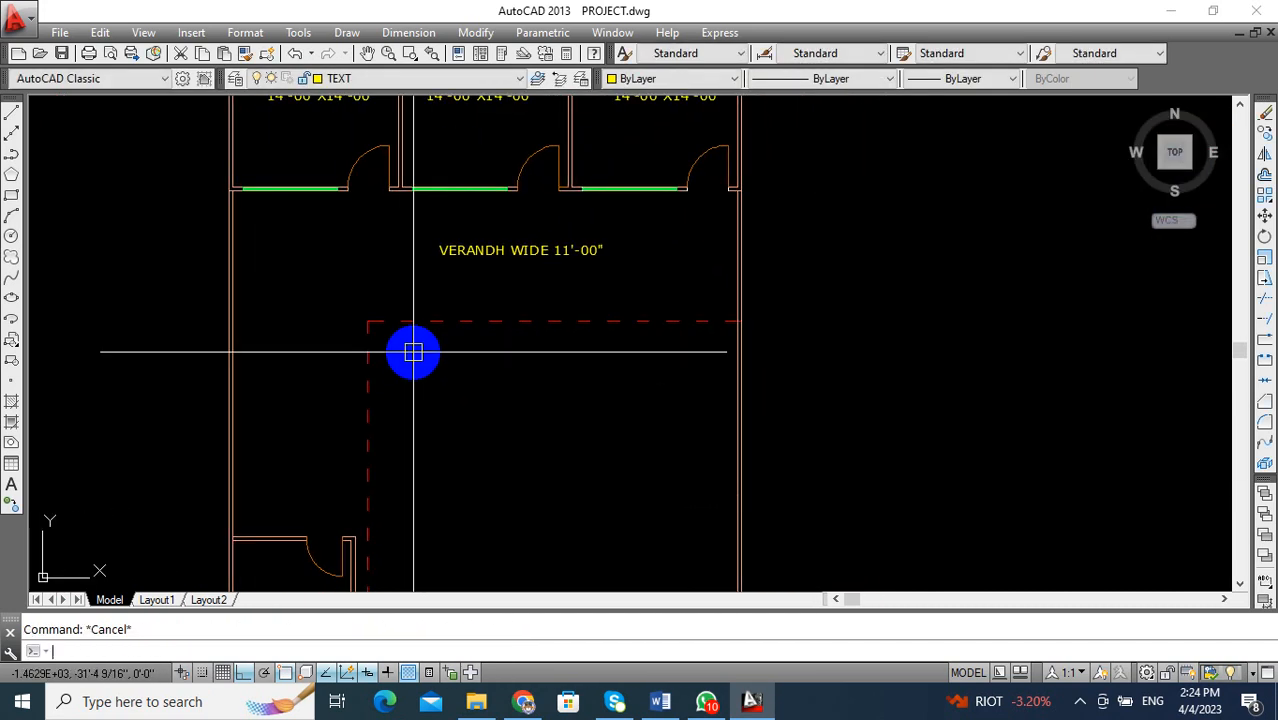
text(CO)
key(Return)
click(531, 253)
key(Return)
click(528, 250)
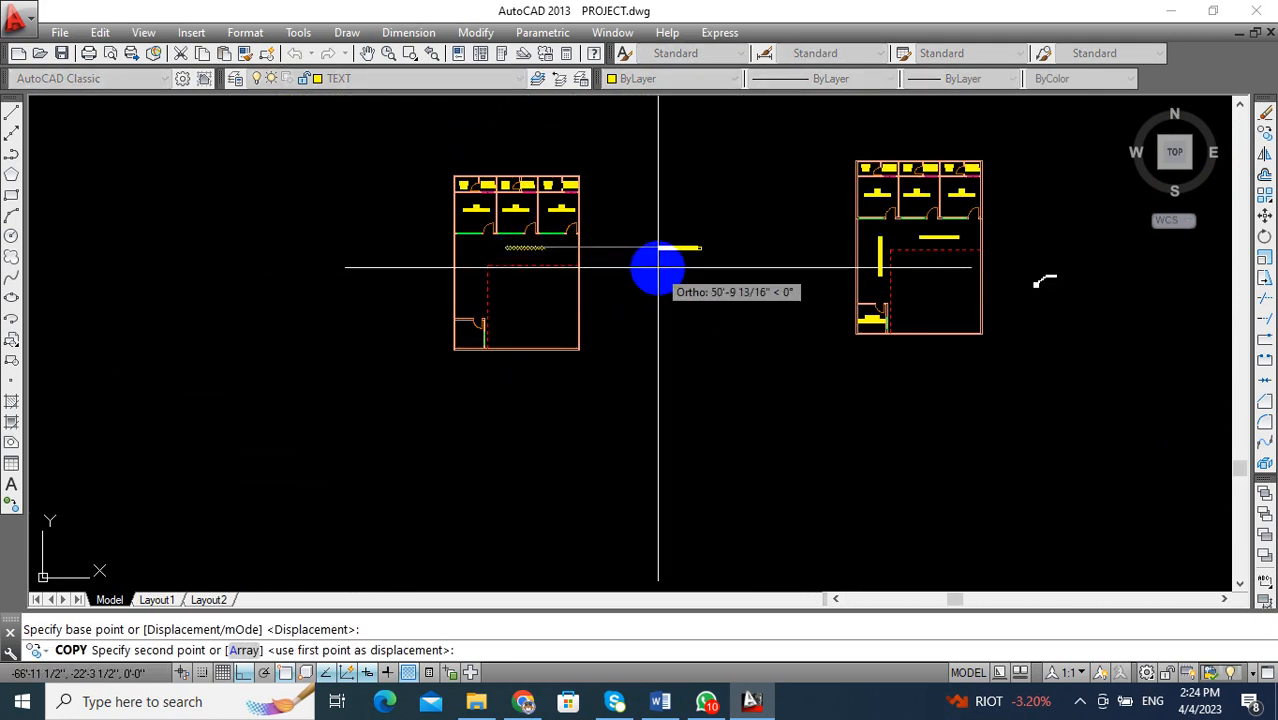
click(663, 246)
key(Escape)
Rotate the copied verandah label 90° so it reads vertically.
scroll(640, 265, up, 4)
middle_drag(611, 281, 665, 294)
scroll(662, 300, up, 4)
scroll(645, 385, down, 5)
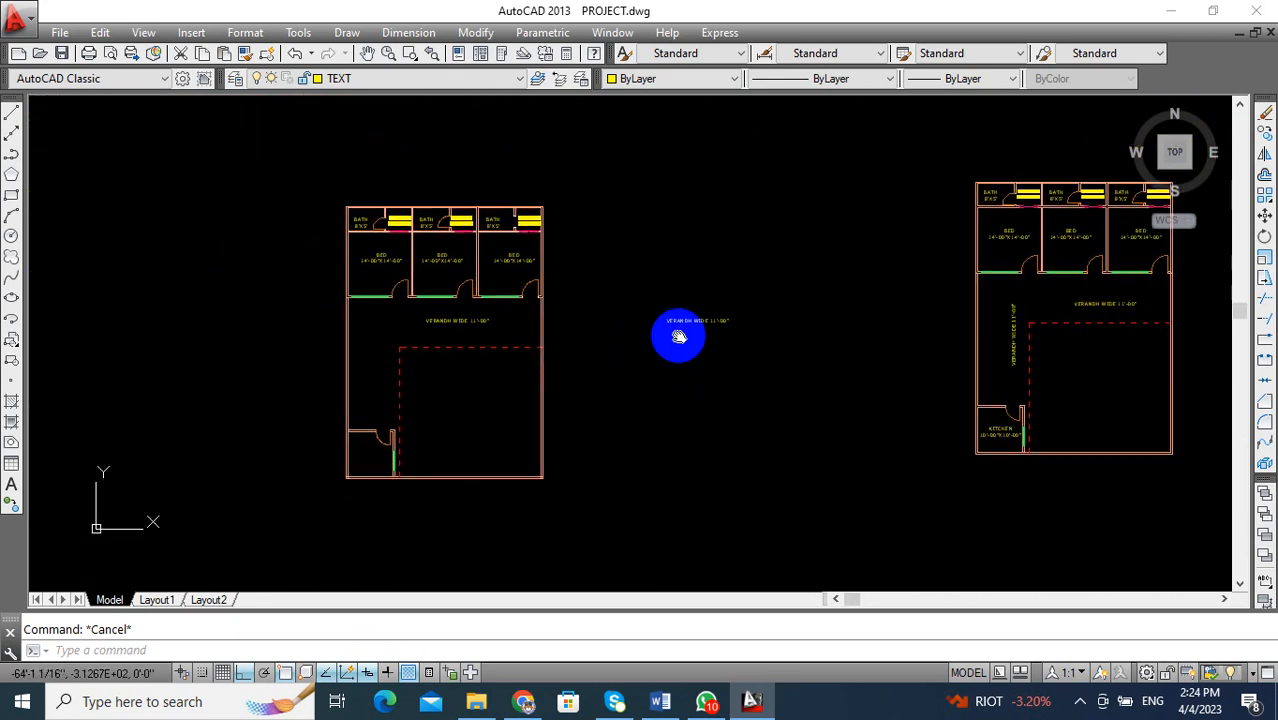
scroll(697, 322, up, 4)
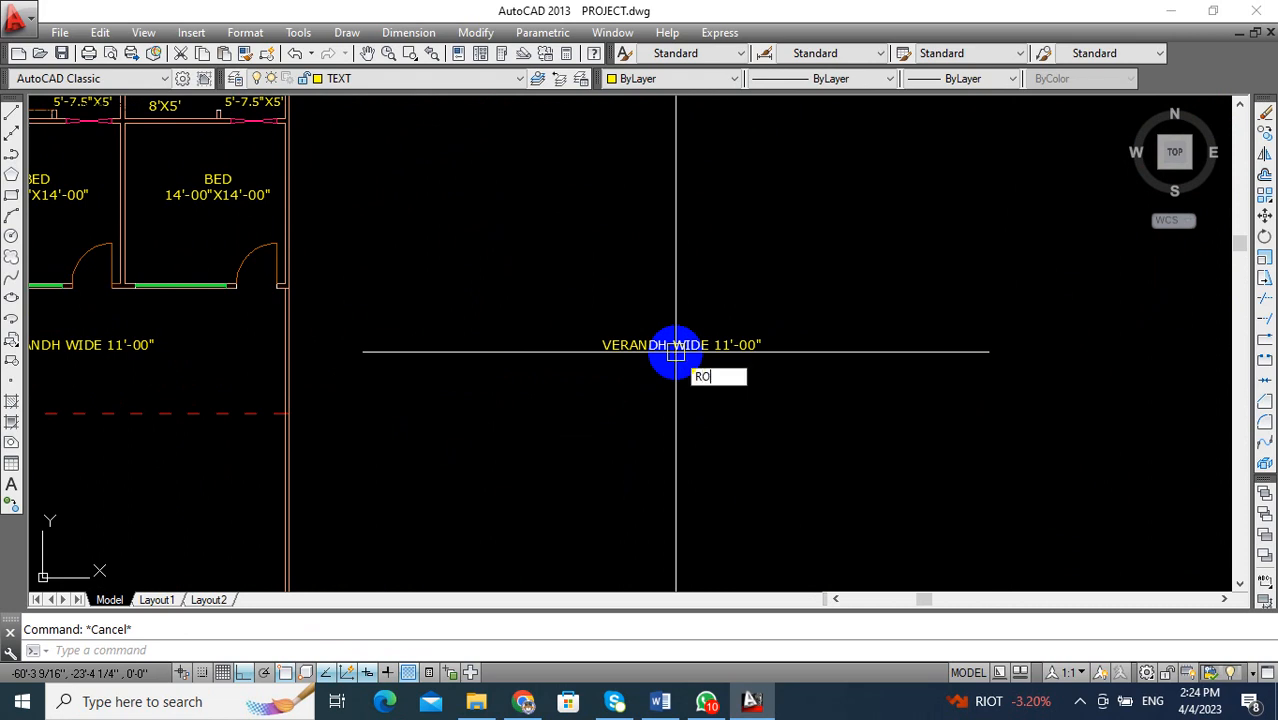
key(Return)
click(756, 288)
click(651, 366)
key(Return)
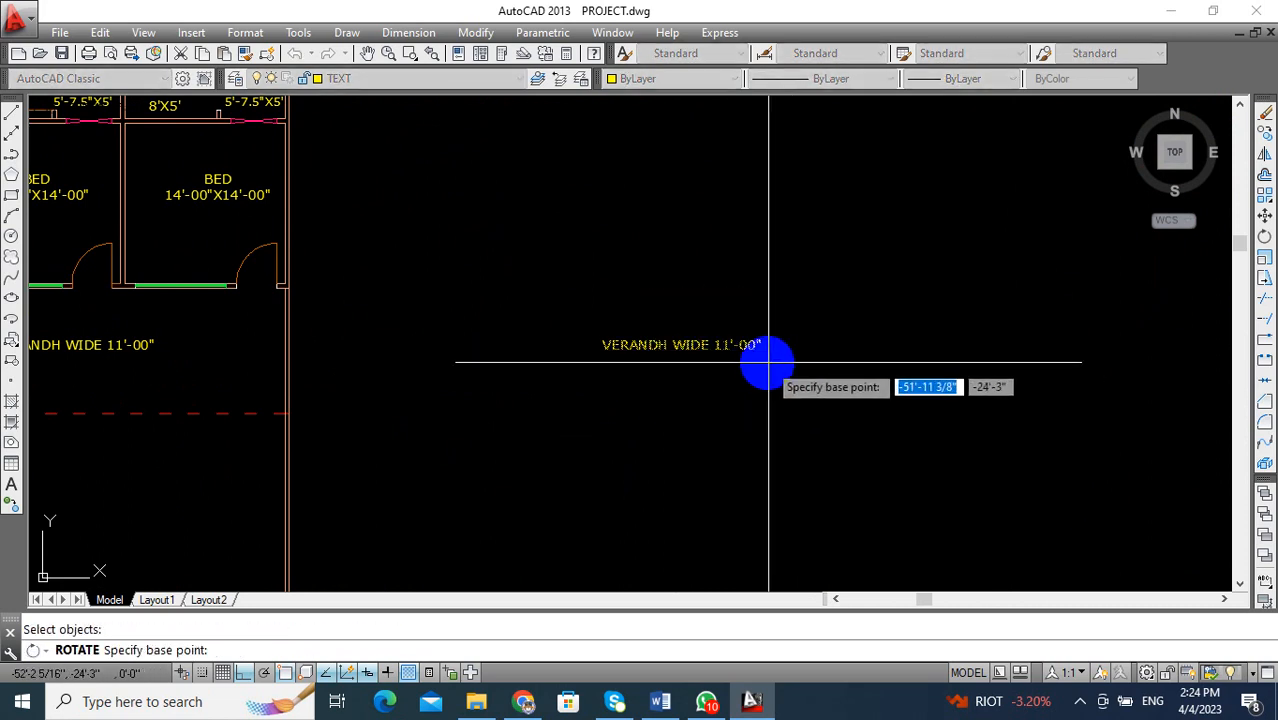
click(768, 362)
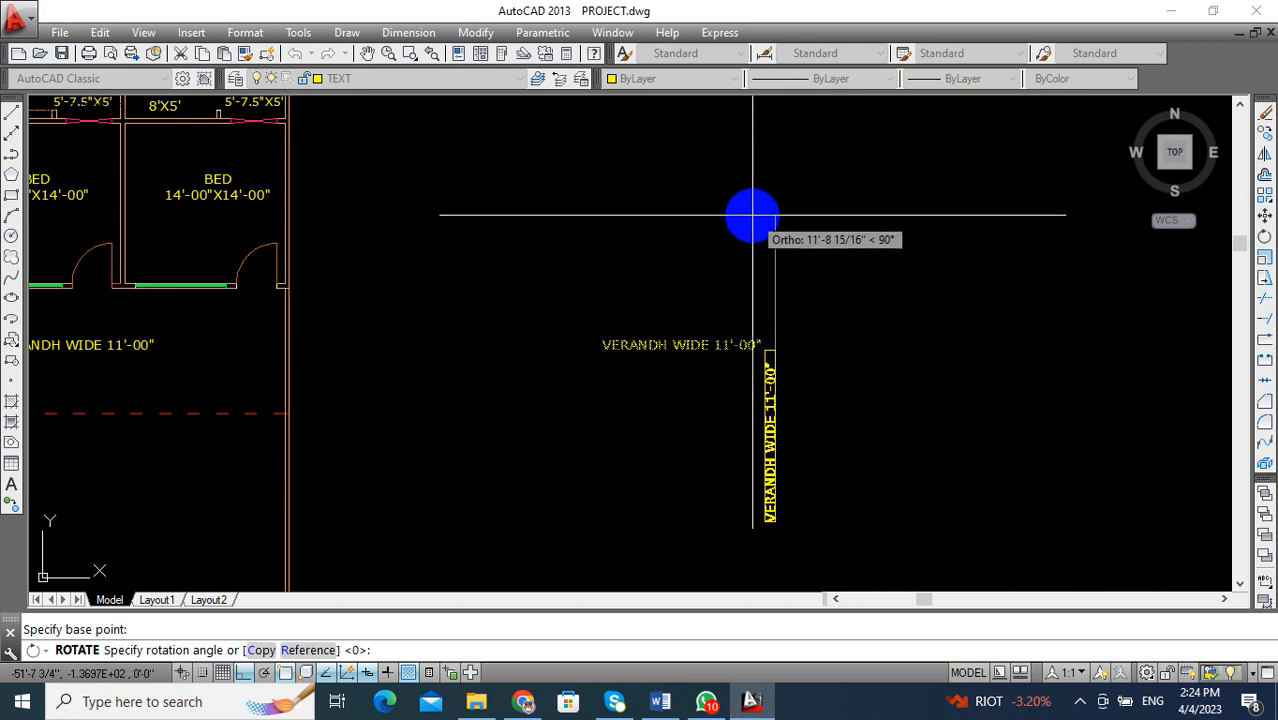
click(752, 214)
Copy the vertical verandah label into the vertical verandah strip above the kitchen.
middle_drag(821, 422, 835, 390)
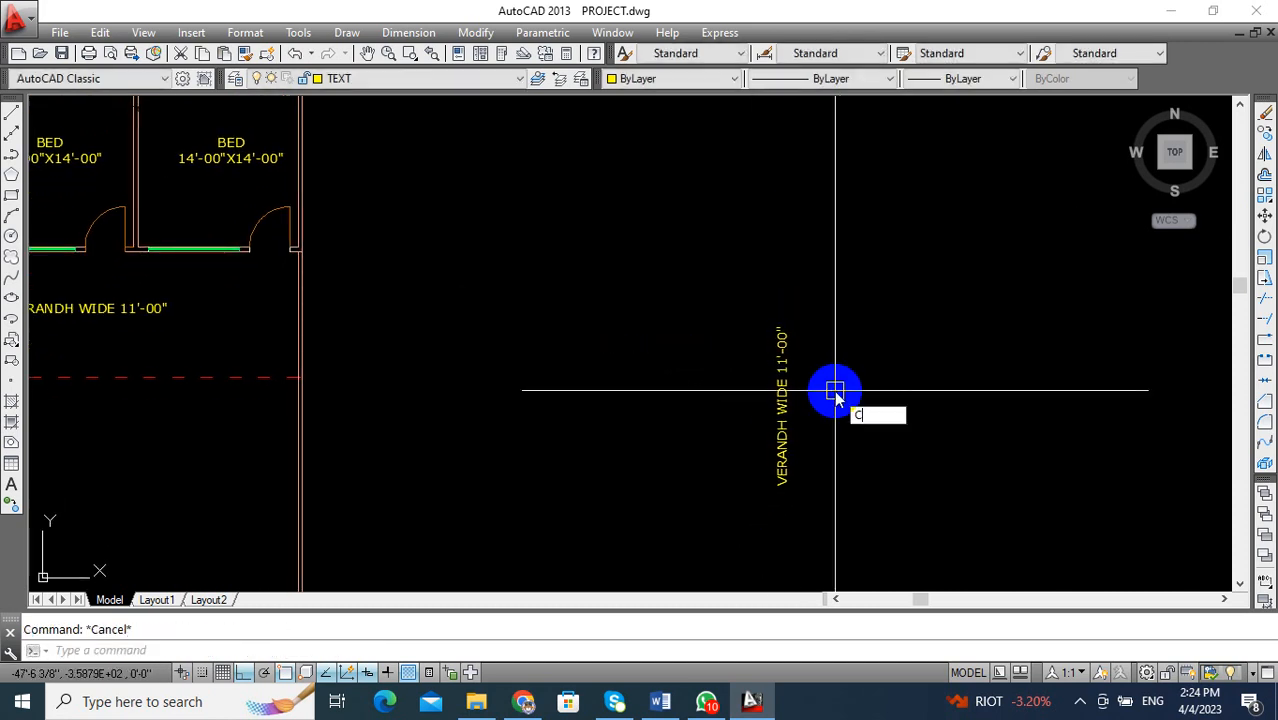
key(Return)
click(822, 325)
click(770, 428)
key(Return)
click(788, 315)
scroll(700, 460, down, 5)
scroll(662, 385, up, 3)
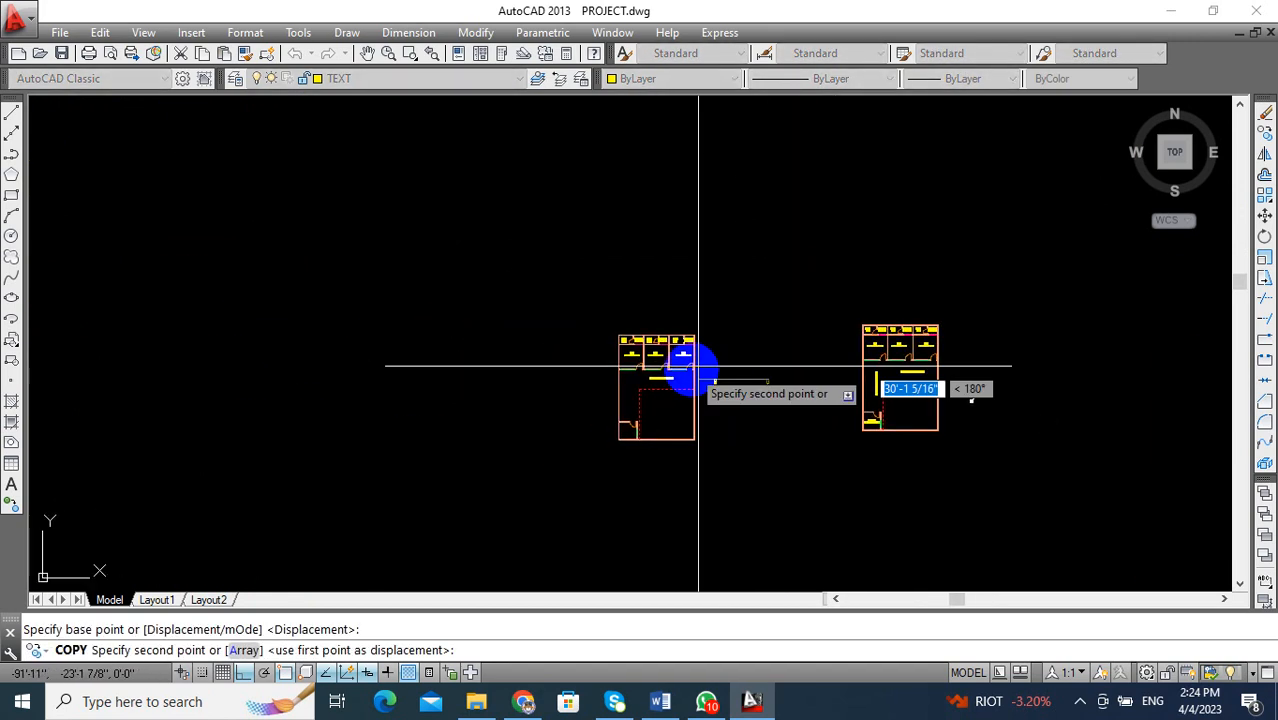
scroll(551, 395, up, 4)
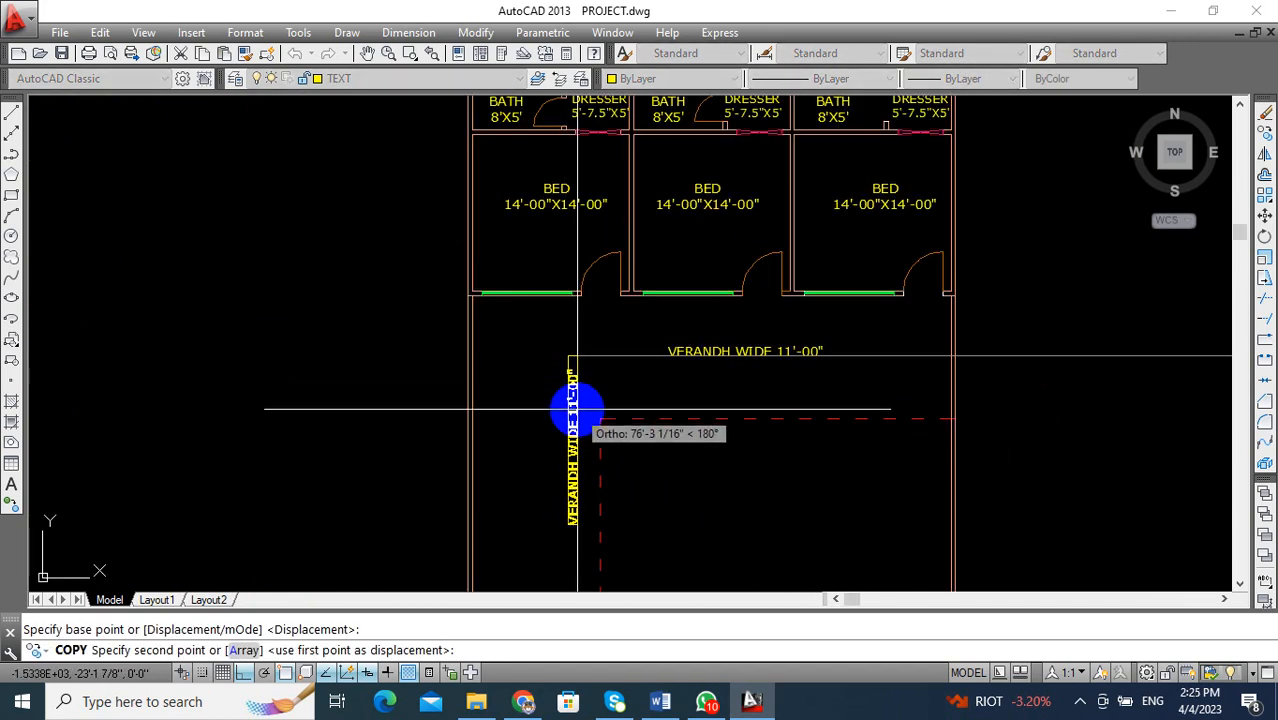
click(563, 400)
key(Escape)
Add the two-line multiline text "KITCHEN 10'X10'" inside the corner kitchen.
scroll(662, 480, down, 2)
middle_drag(662, 480, 643, 363)
scroll(643, 363, up, 2)
middle_drag(648, 314, 616, 211)
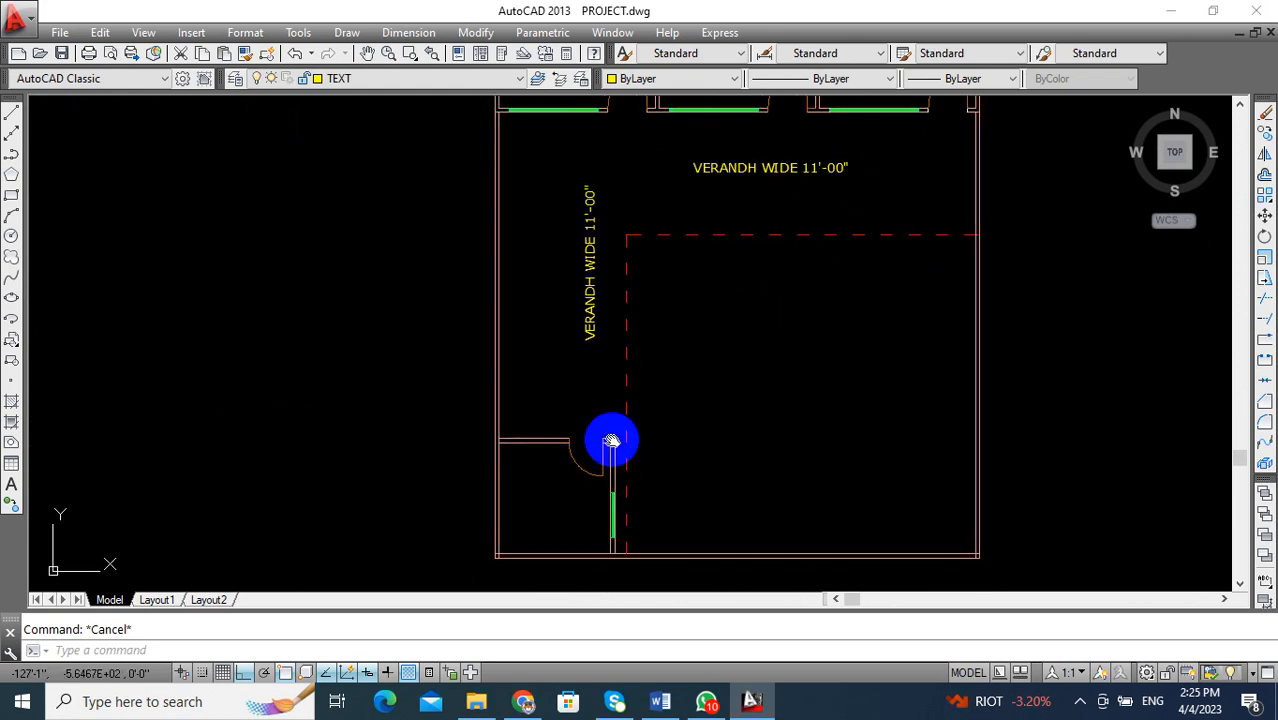
scroll(612, 439, up, 2)
middle_drag(619, 428, 650, 285)
scroll(579, 340, up, 4)
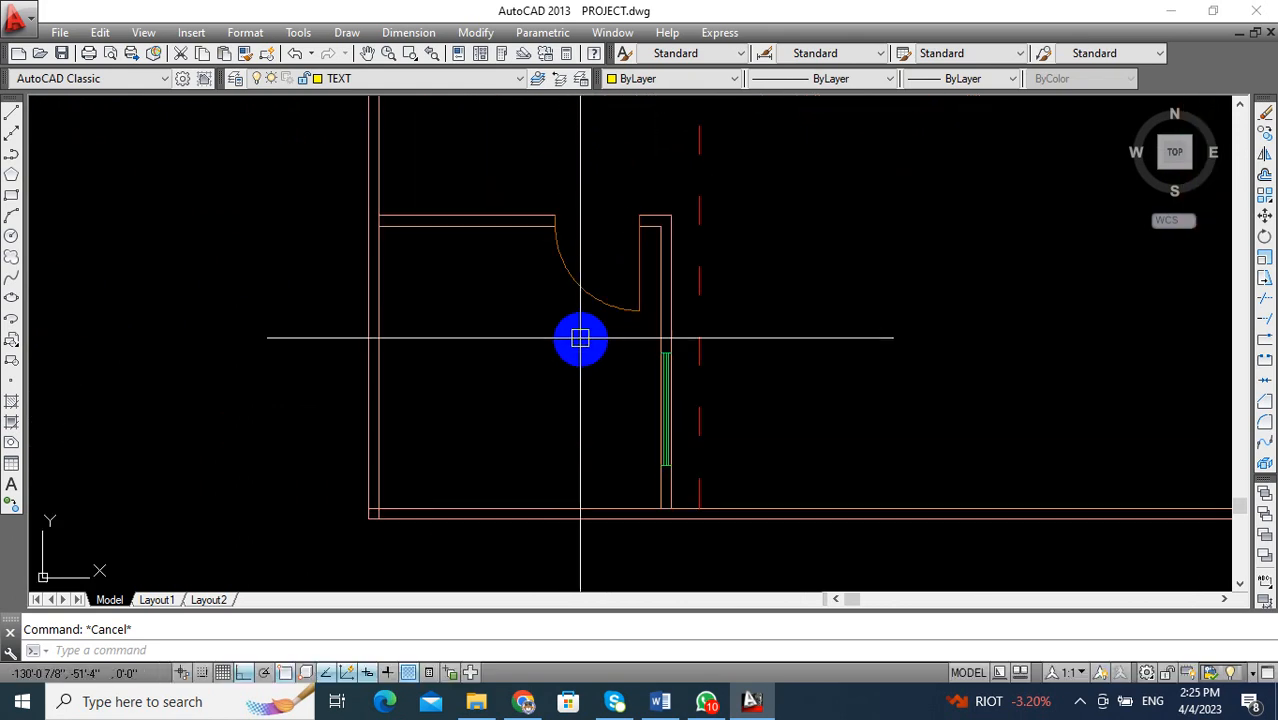
middle_drag(579, 340, 585, 278)
key(t)
key(Return)
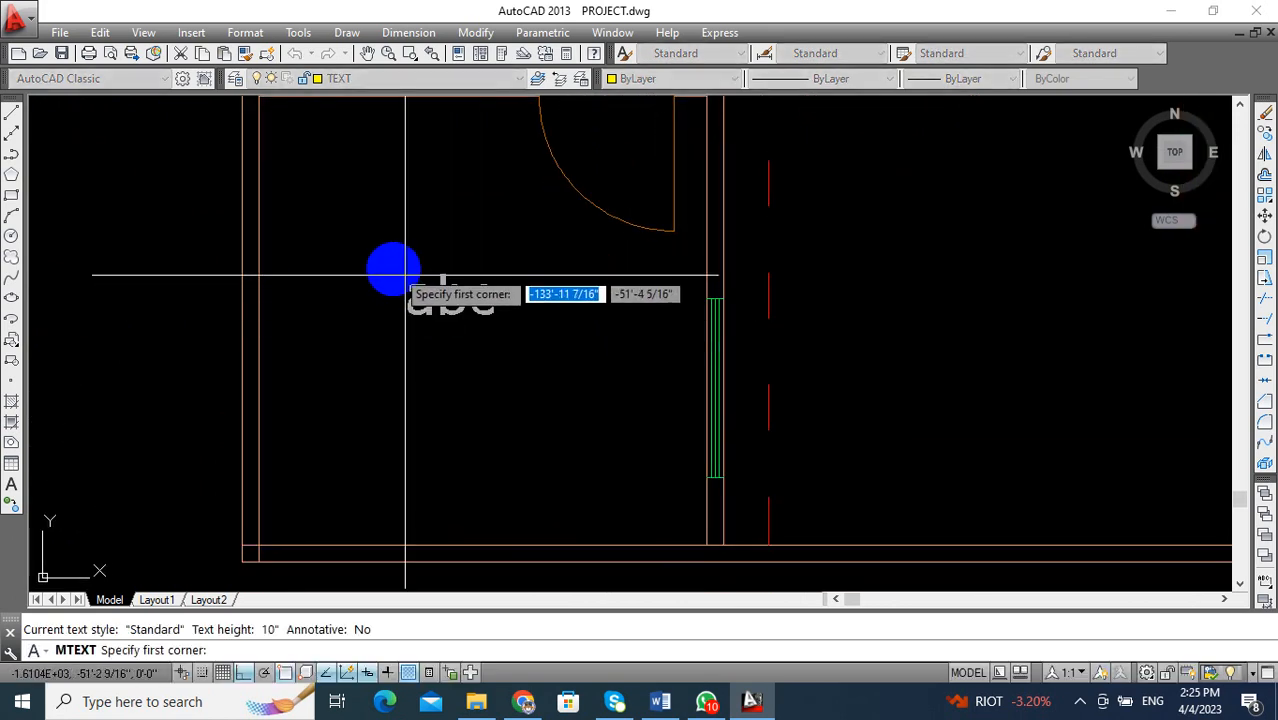
click(340, 261)
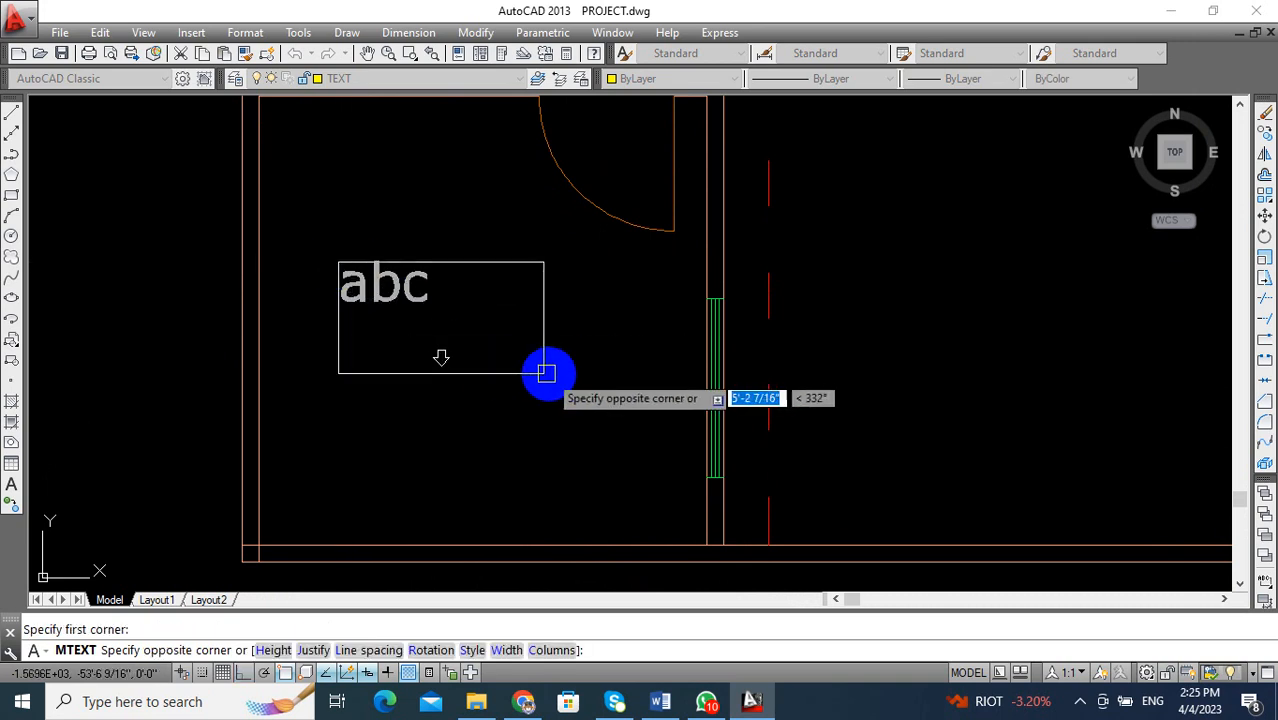
click(602, 367)
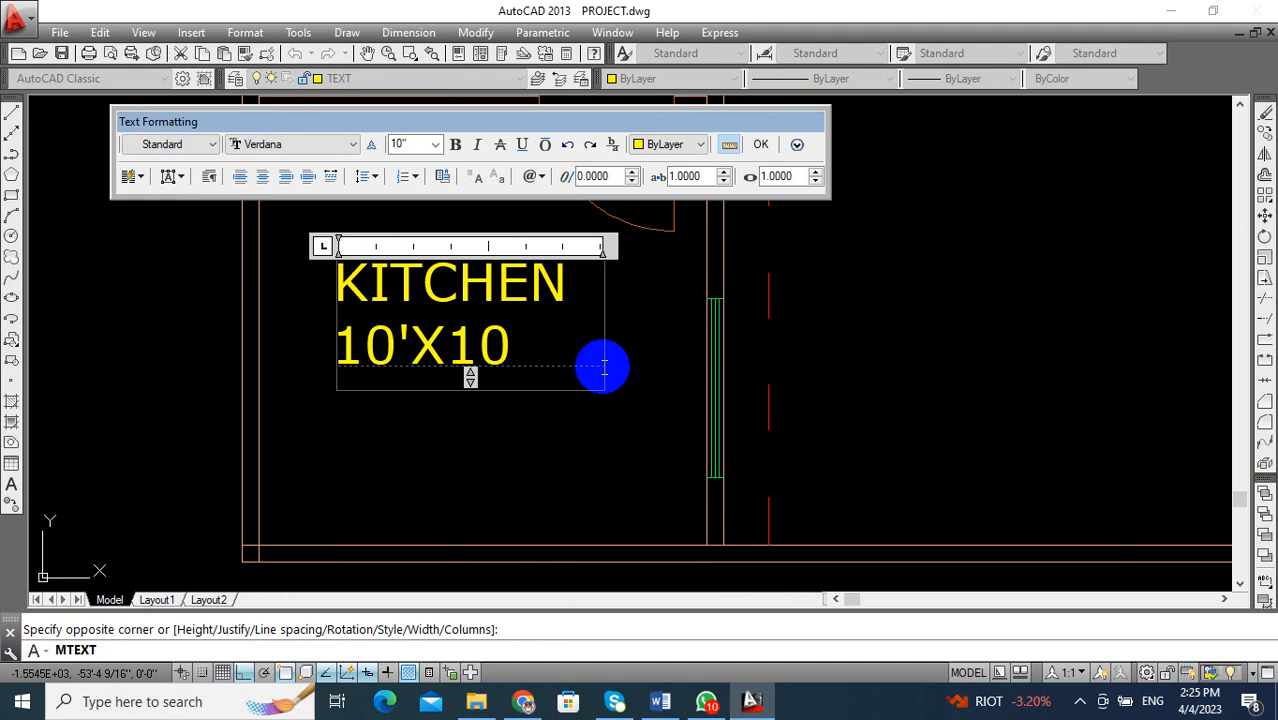
click(628, 418)
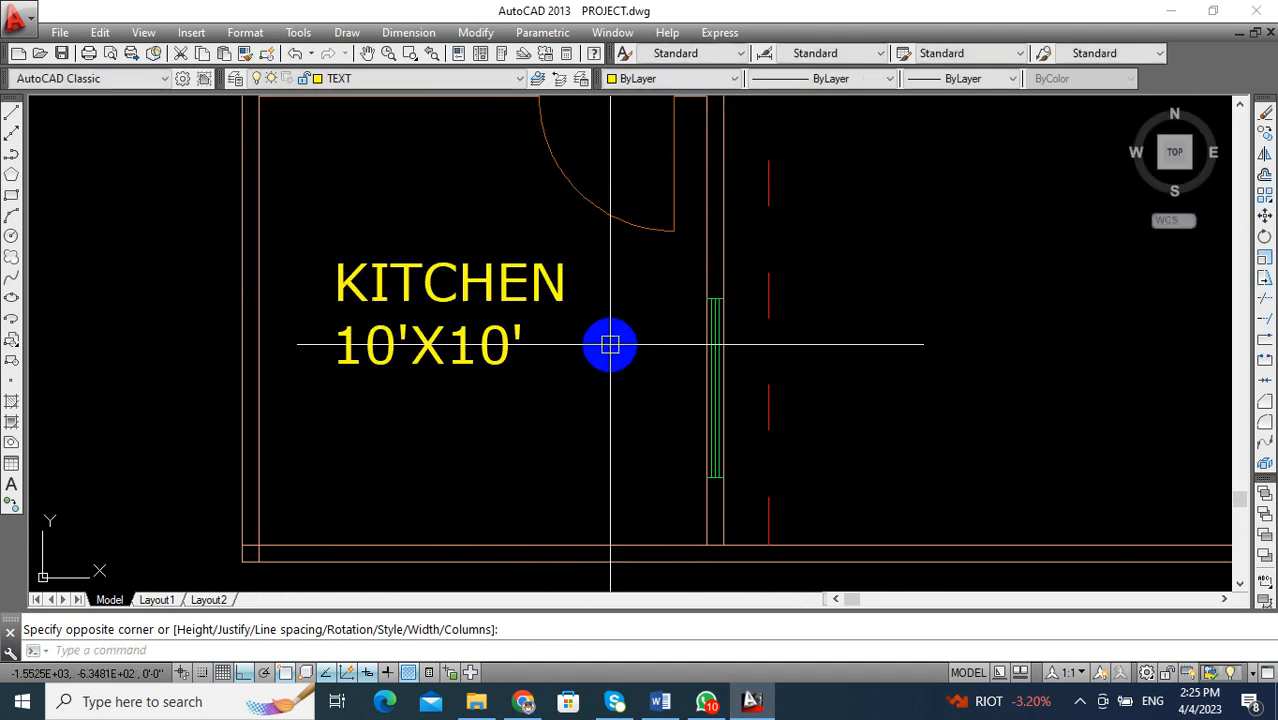
Trim the overlapping wall lines at the plan's lower-left corner and at the left boundary wall's junctions with the kitchen and bedroom walls.
scroll(608, 346, down, 3)
mouse_move(608, 346)
middle_down()
mouse_move(542, 349)
mouse_move(527, 452)
middle_up()
scroll(471, 397, up, 2)
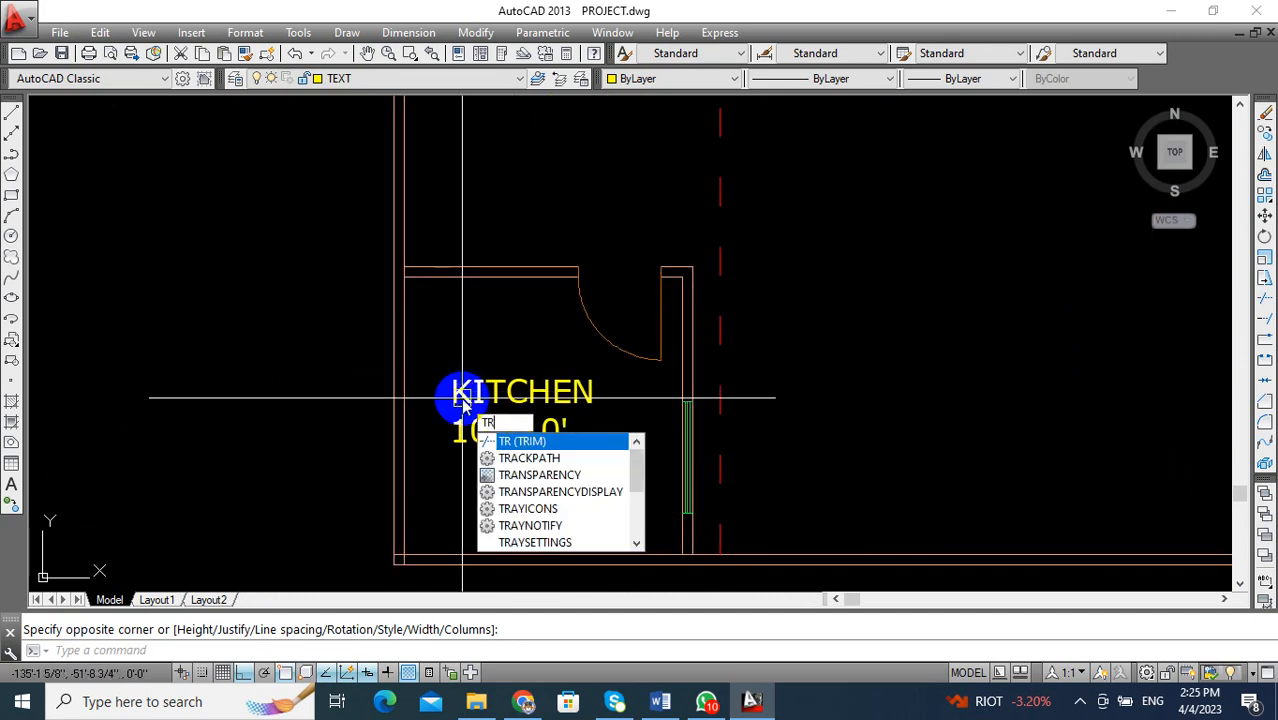
key(Return)
key(Return)
scroll(397, 583, up, 3)
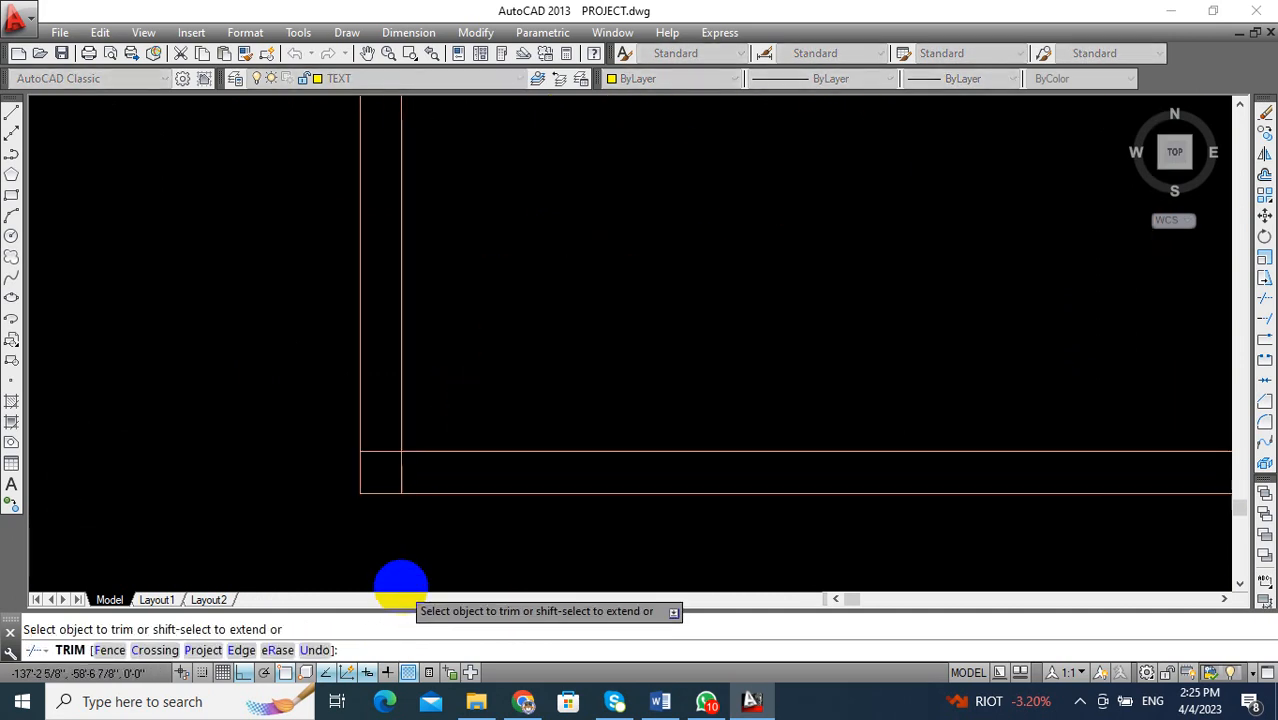
scroll(385, 448, down, 4)
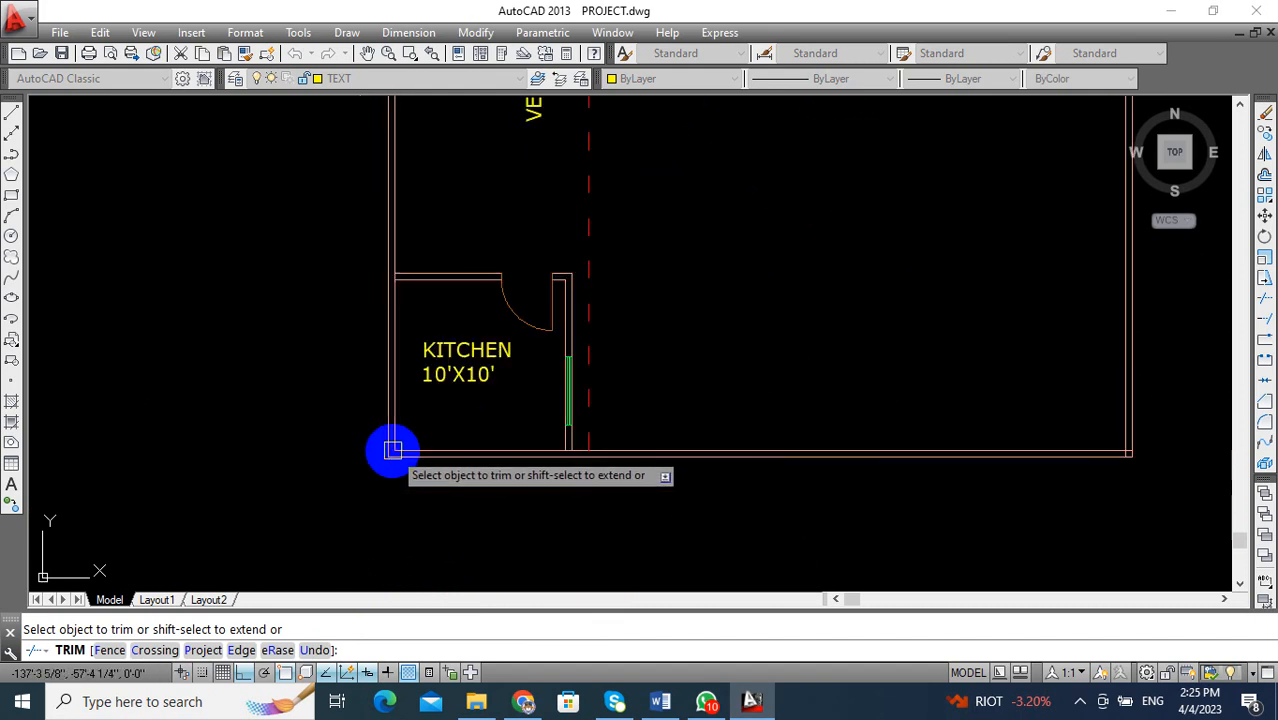
scroll(436, 408, up, 5)
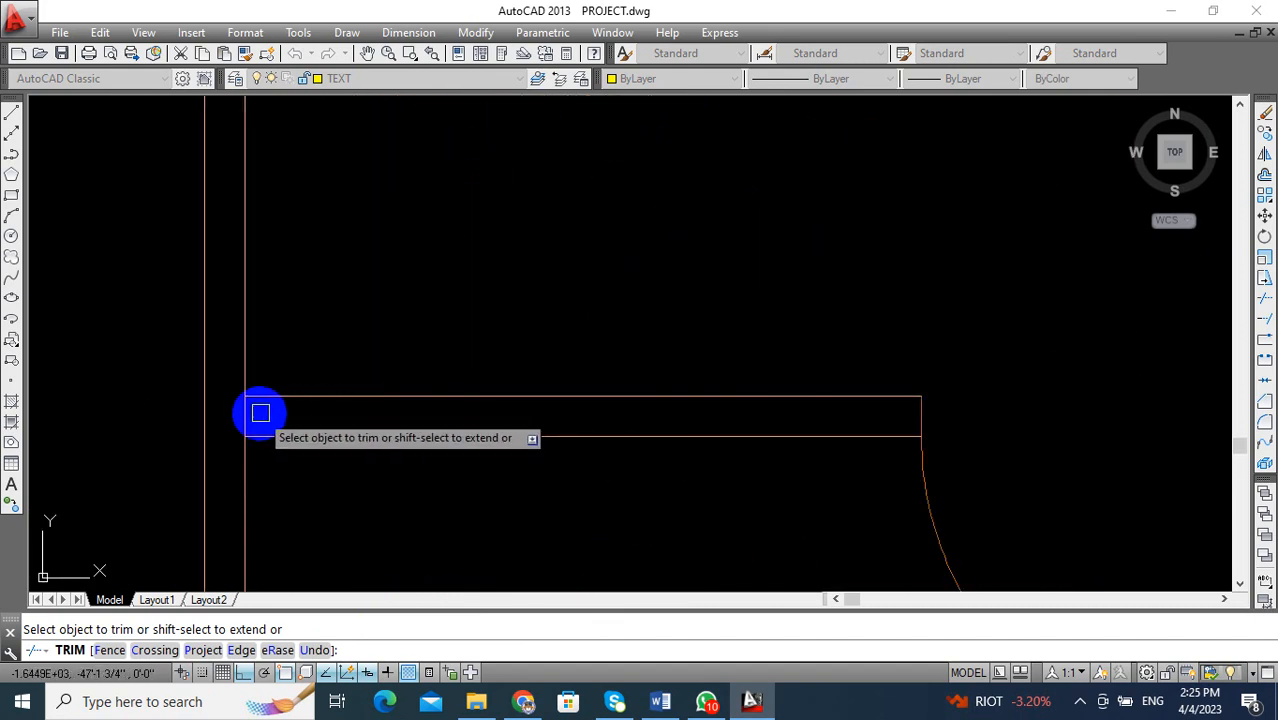
scroll(391, 380, down, 5)
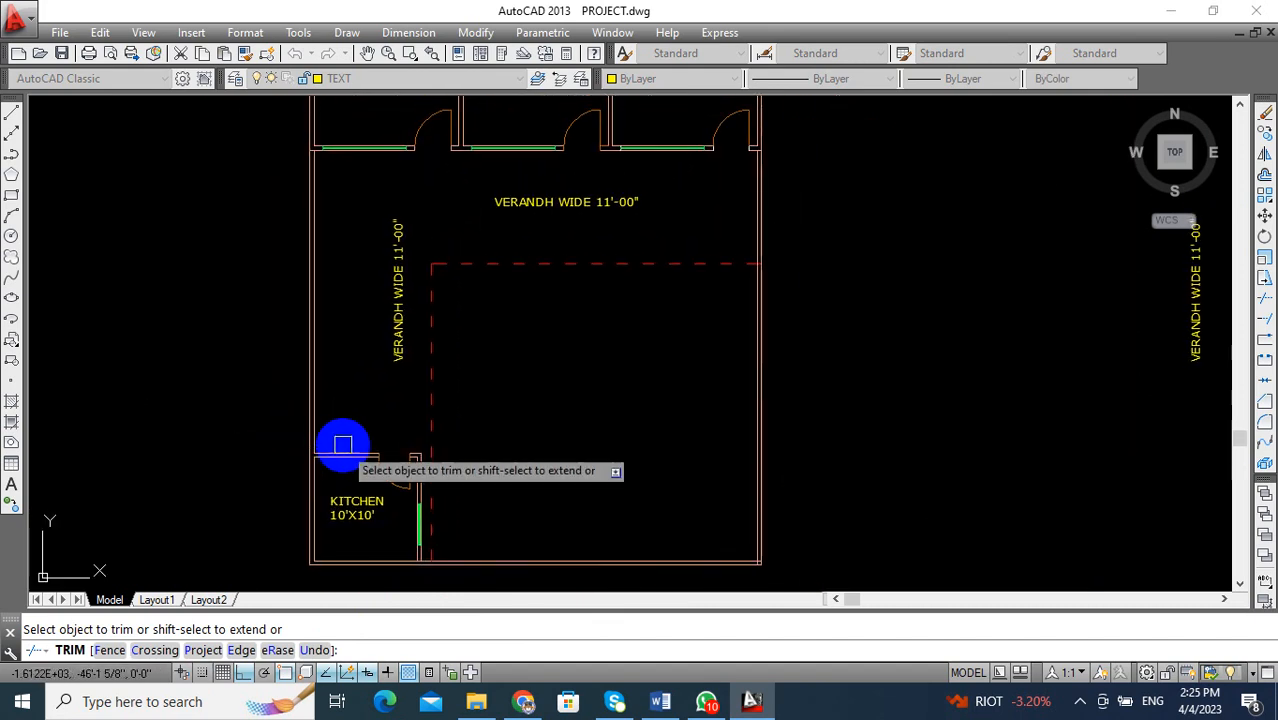
scroll(312, 170, up, 6)
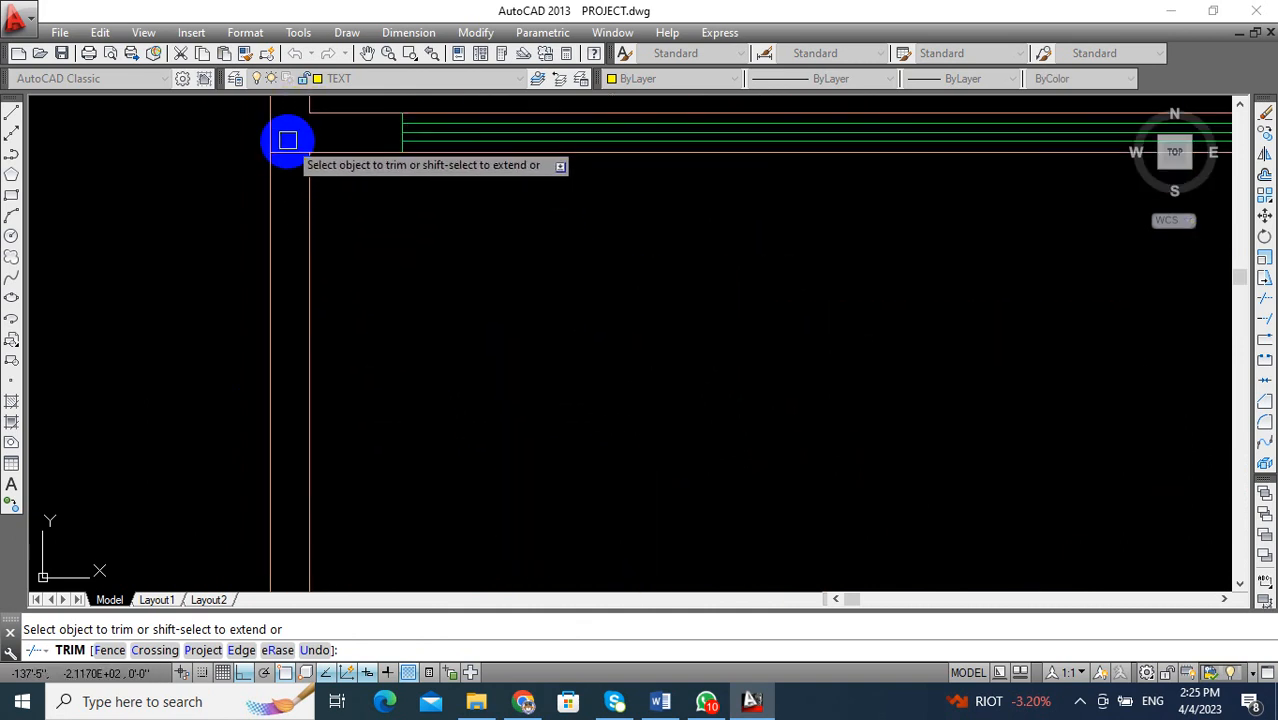
scroll(310, 185, down, 6)
key(Escape)
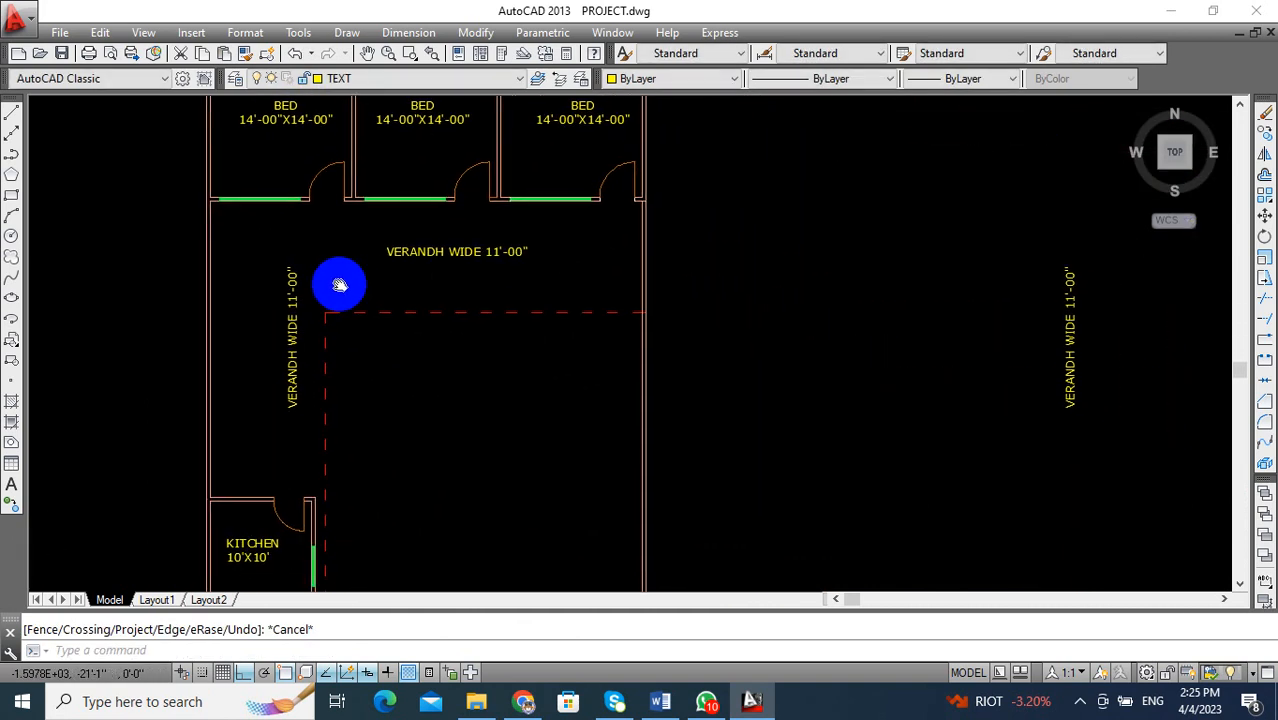
Examine the hatched concrete step section detail located to the right of the floor plans.
middle_drag(334, 285, 445, 305)
scroll(445, 303, down, 2)
middle_drag(760, 311, 603, 311)
middle_drag(850, 394, 539, 394)
middle_drag(940, 360, 748, 360)
scroll(935, 330, up, 4)
scroll(850, 290, up, 4)
scroll(893, 414, up, 2)
mouse_move(893, 414)
middle_down()
mouse_move(685, 397)
mouse_move(654, 378)
middle_up()
middle_drag(727, 428, 738, 404)
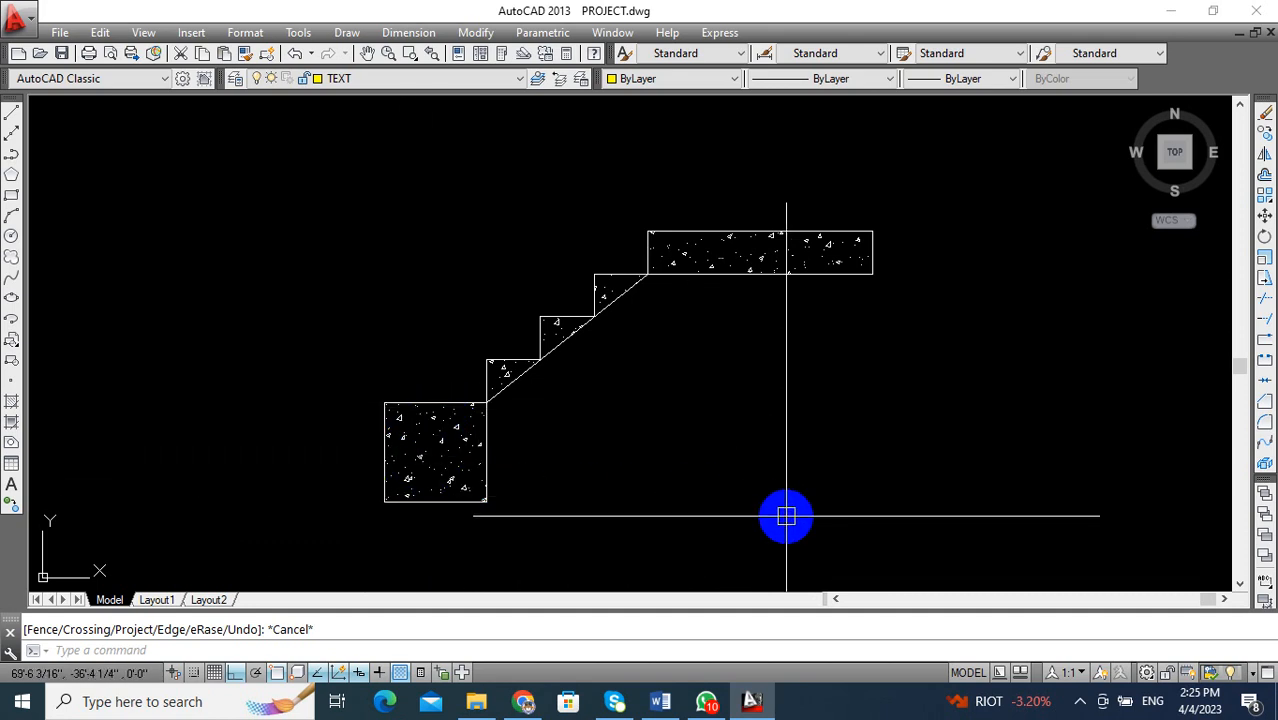
scroll(478, 398, up, 3)
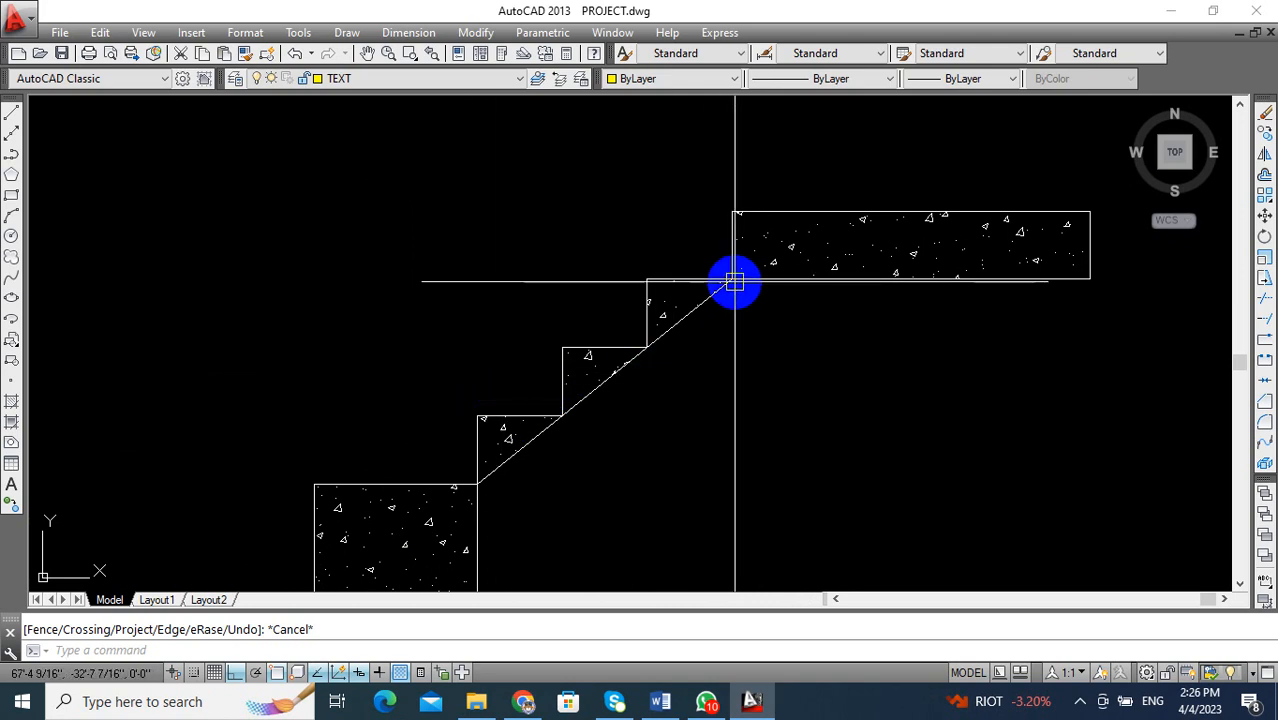
Examine the treads and risers between the base block and the upper slab in the step section.
mouse_move(585, 448)
middle_down()
mouse_move(688, 317)
mouse_move(631, 297)
middle_up()
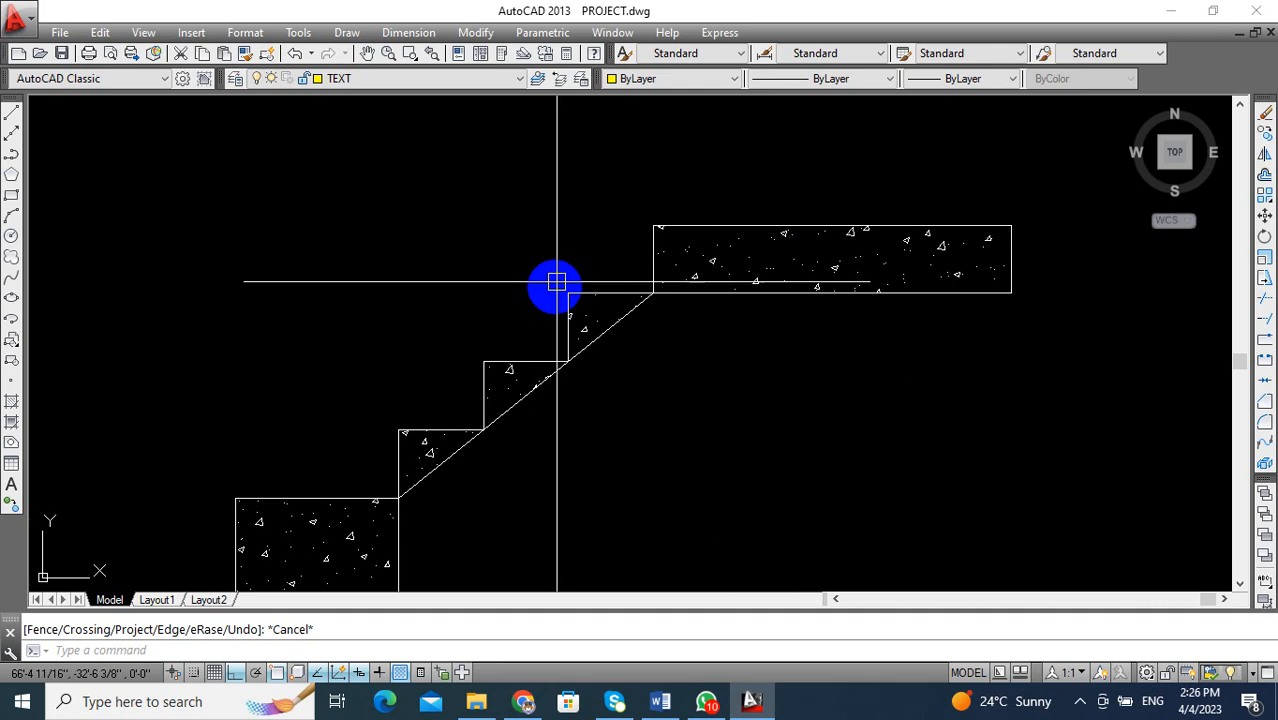
scroll(570, 300, up, 3)
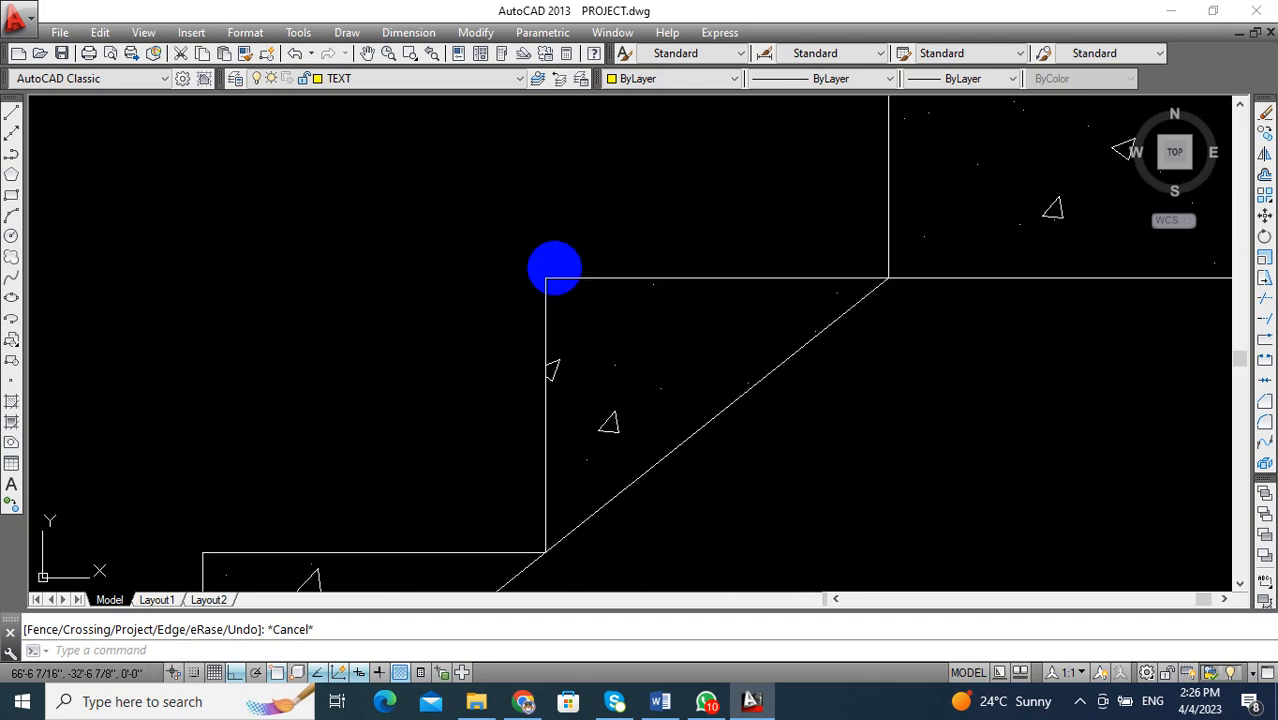
scroll(560, 310, down, 3)
scroll(590, 325, down, 2)
middle_drag(607, 337, 667, 373)
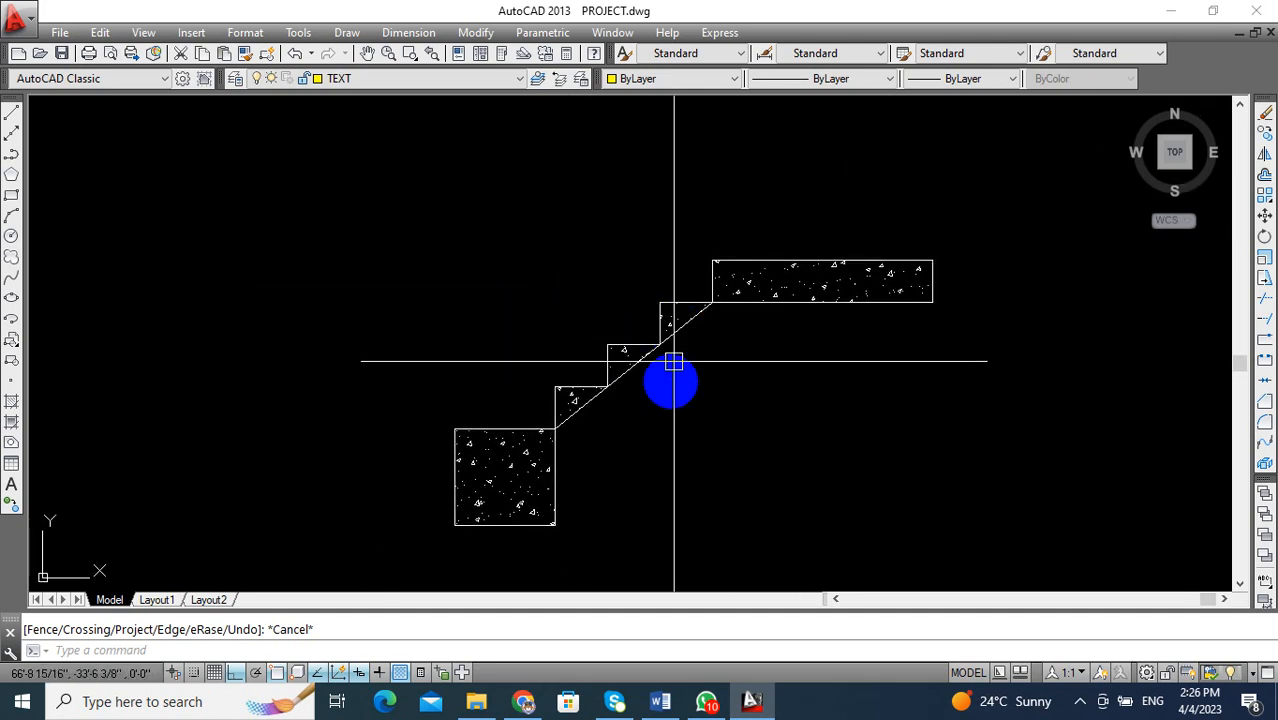
scroll(719, 391, down, 4)
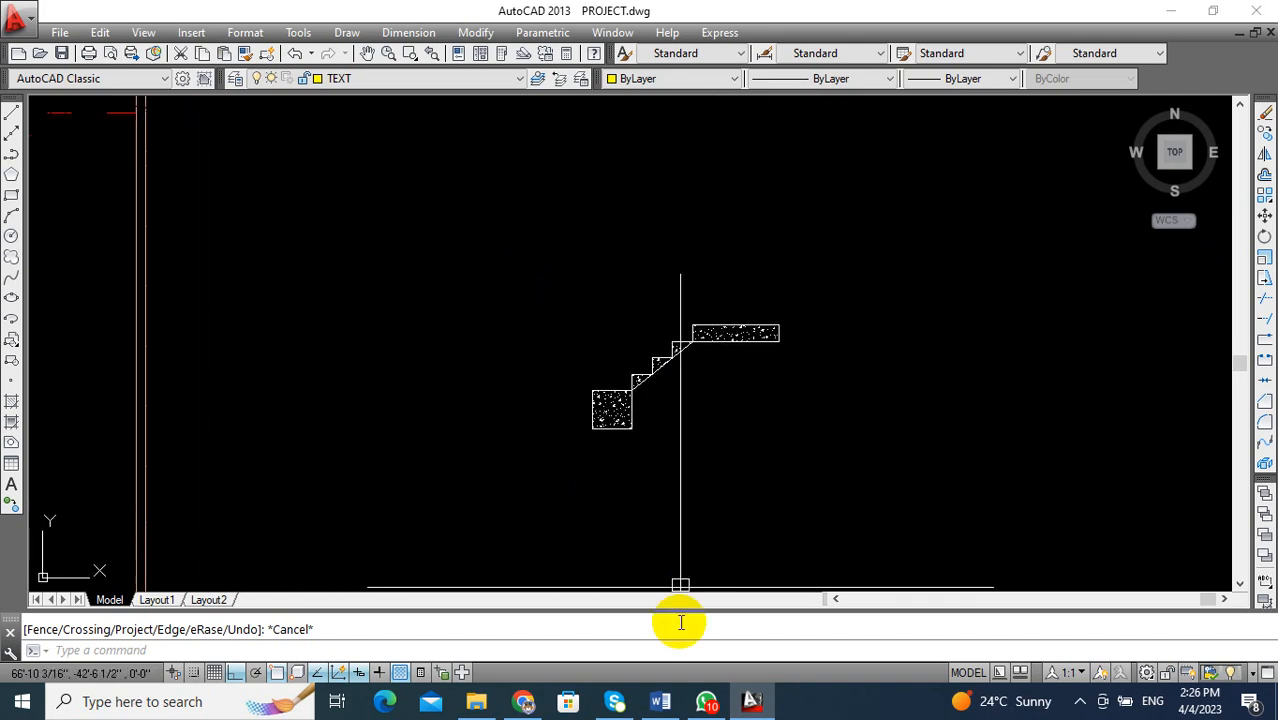
Switch to the Word notes with the step-count formula and open the Calculator app.
click(660, 701)
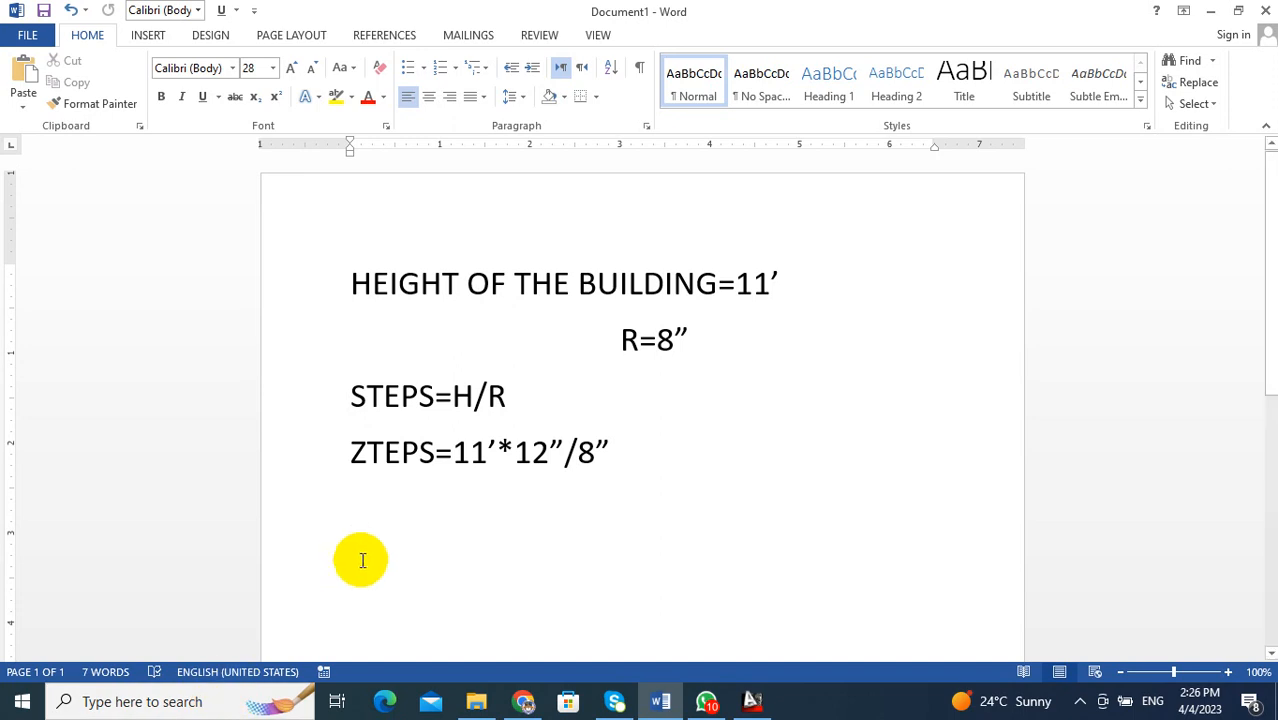
click(222, 702)
text(cAL)
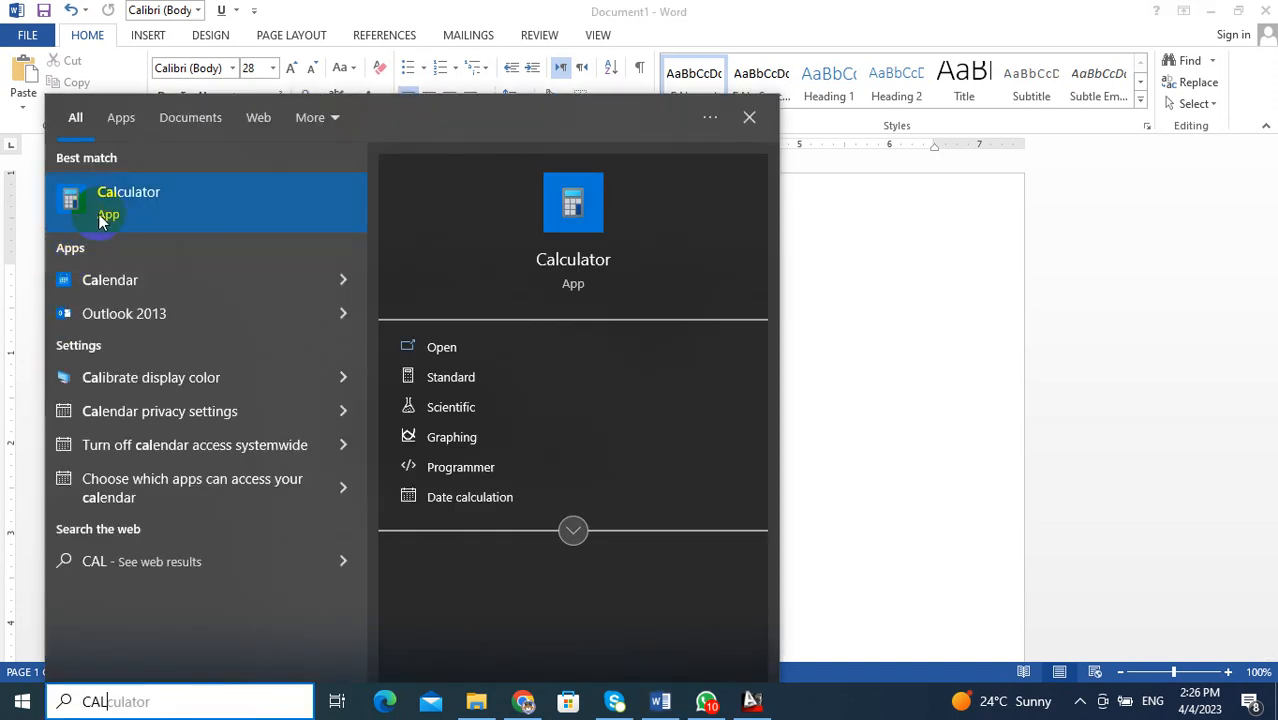
click(750, 245)
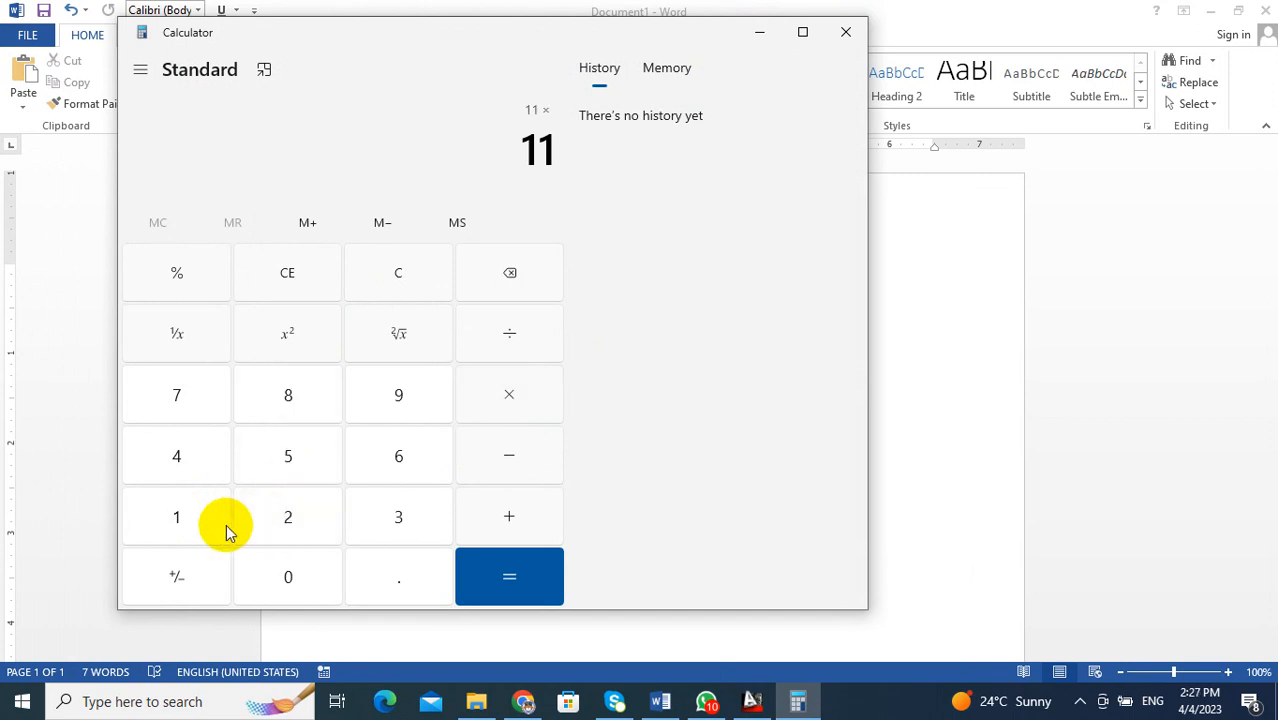
Calculate the number of steps as 11 × 12 ÷ 8, and return to the AutoCAD drawing.
click(190, 530)
click(289, 512)
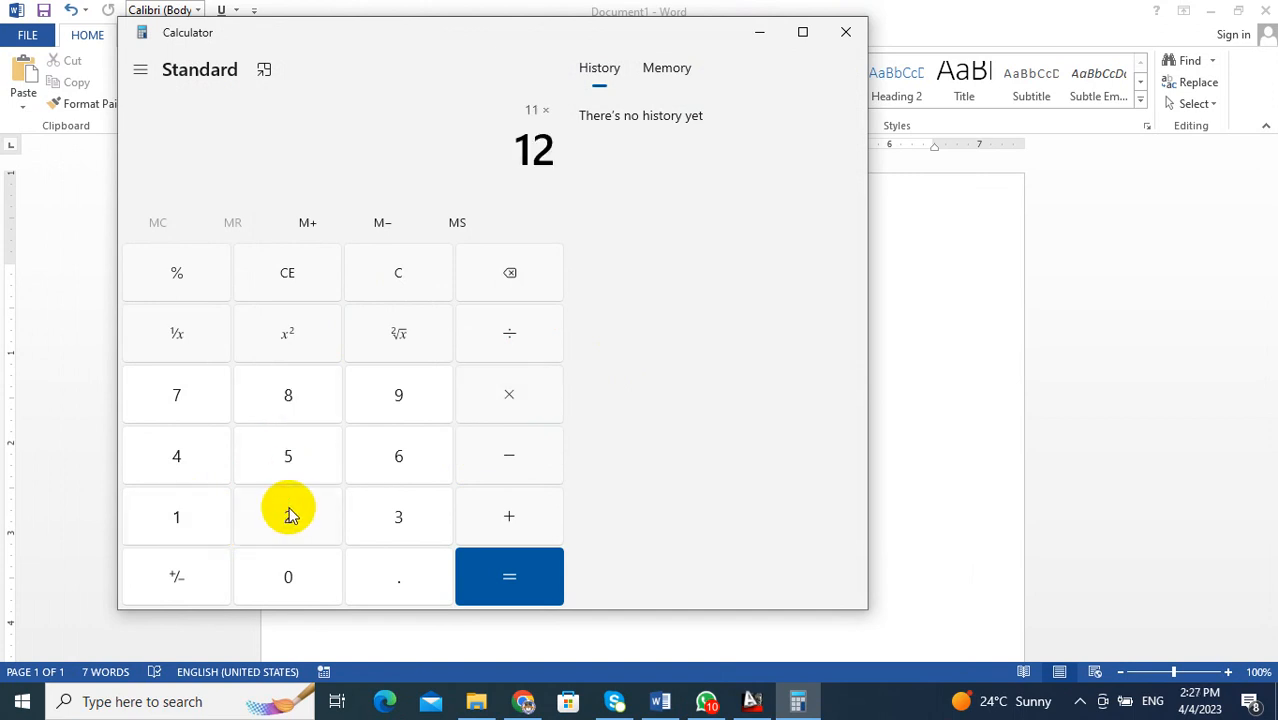
click(509, 587)
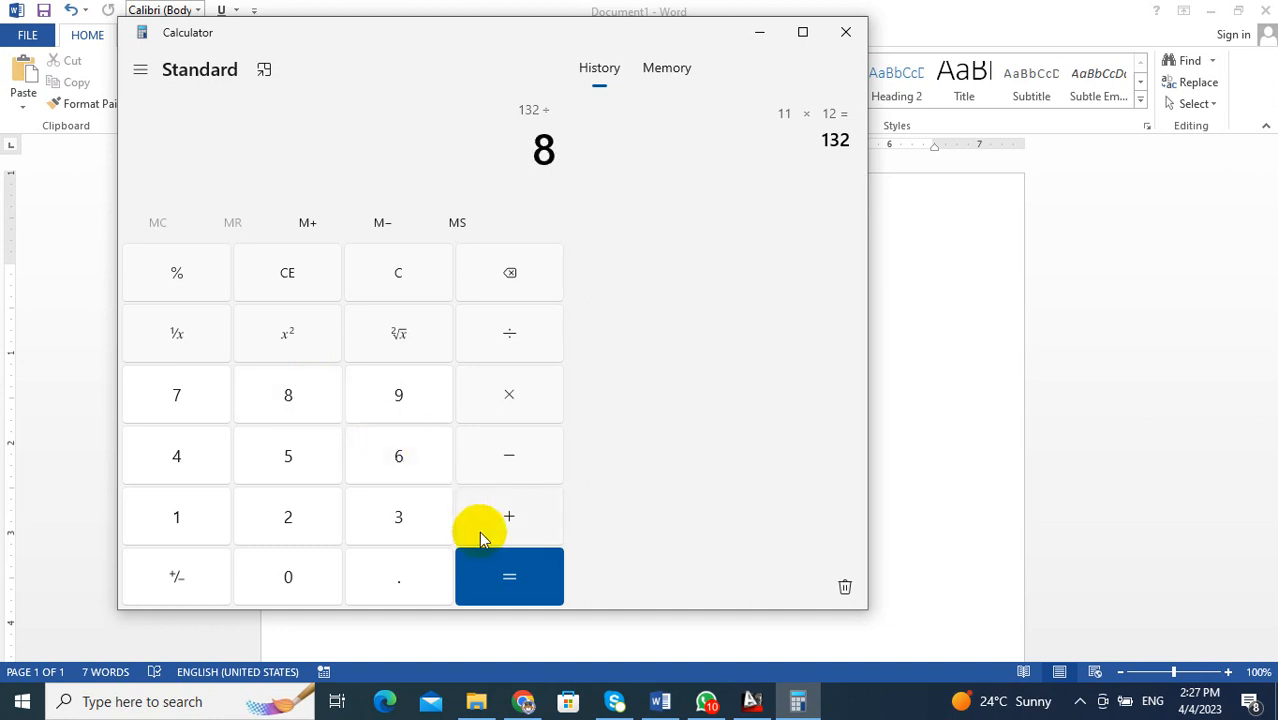
click(505, 580)
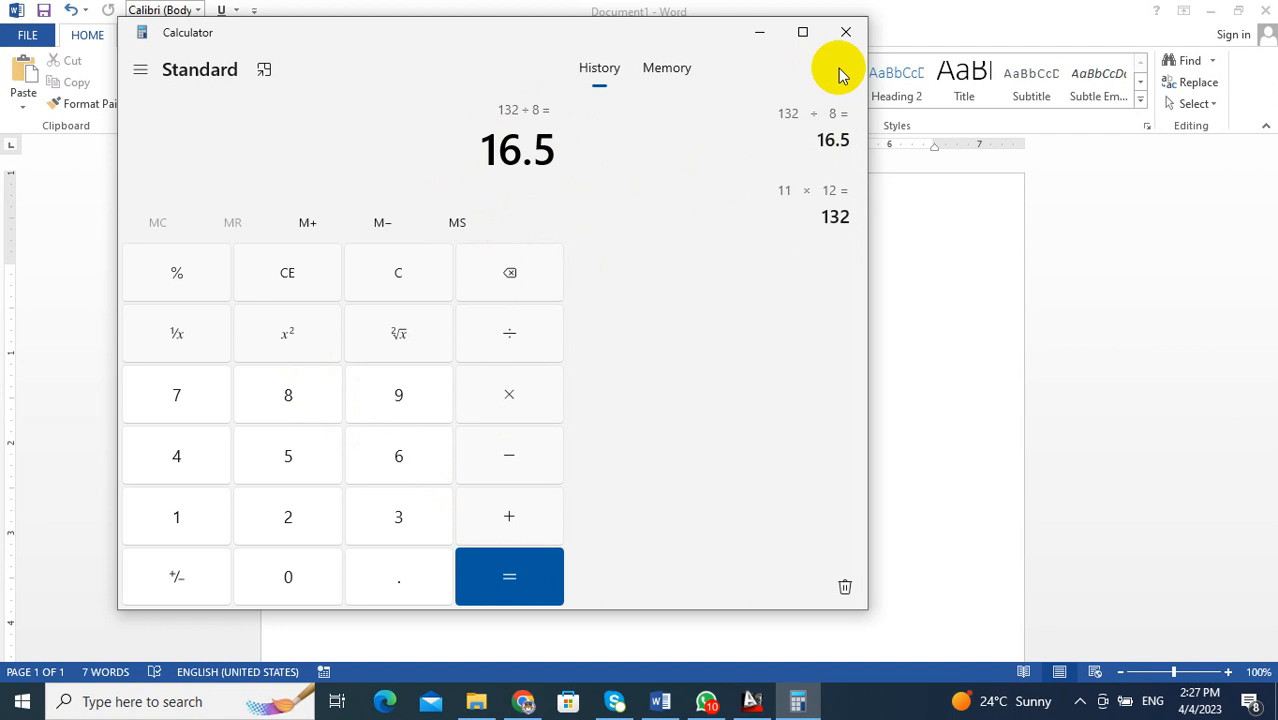
click(845, 36)
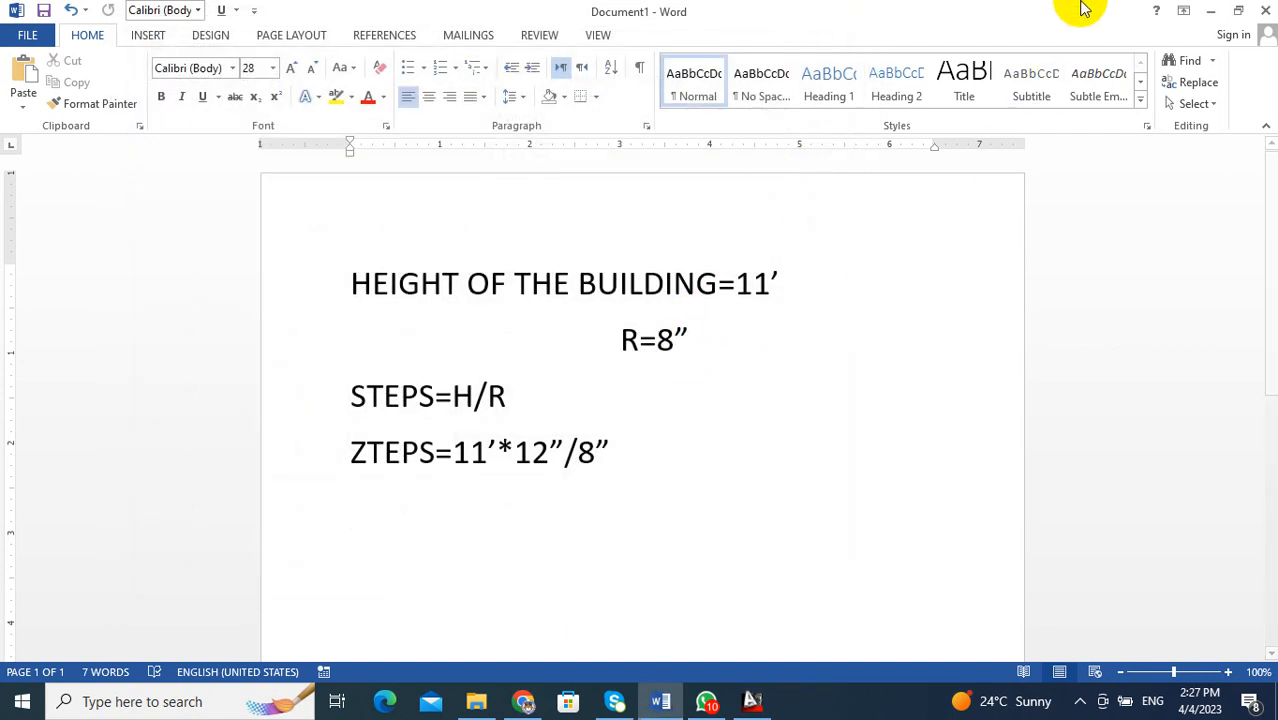
click(1212, 12)
Offset the left boundary wall's inner line and the kitchen's upper wall line by 3.5' into the verandah for the stair and landing widths.
scroll(556, 414, down, 5)
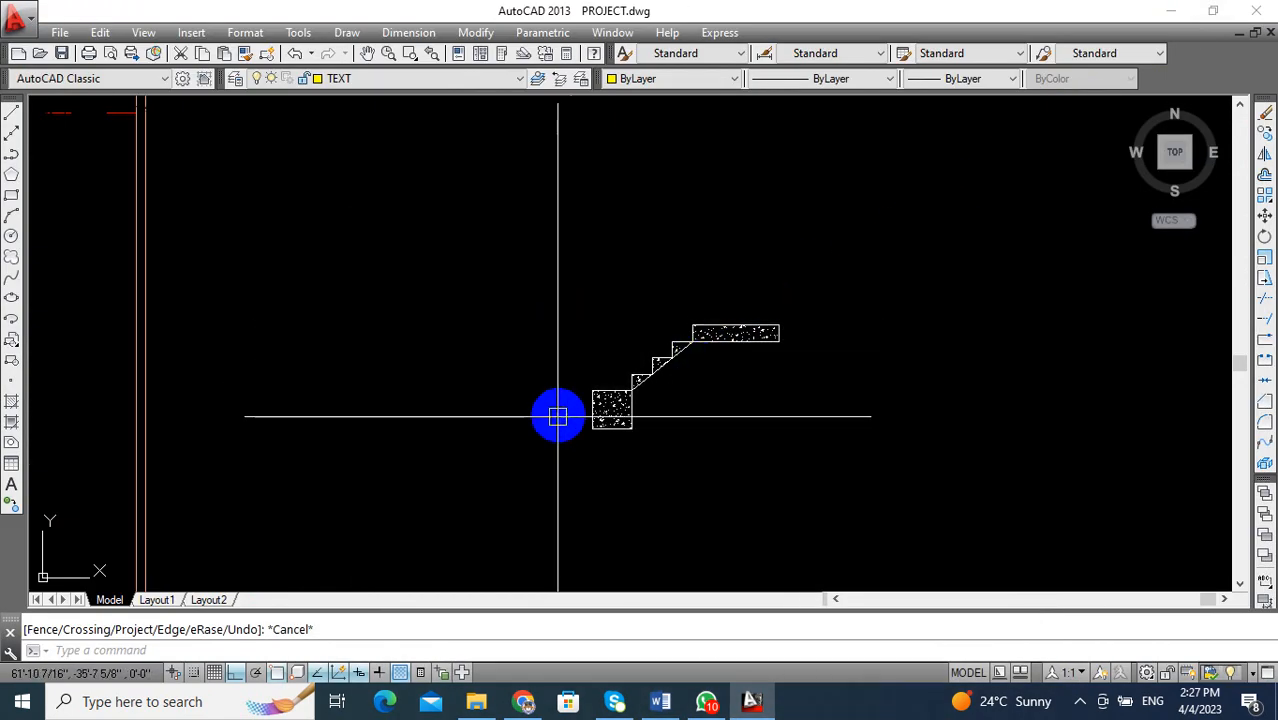
scroll(305, 362, up, 5)
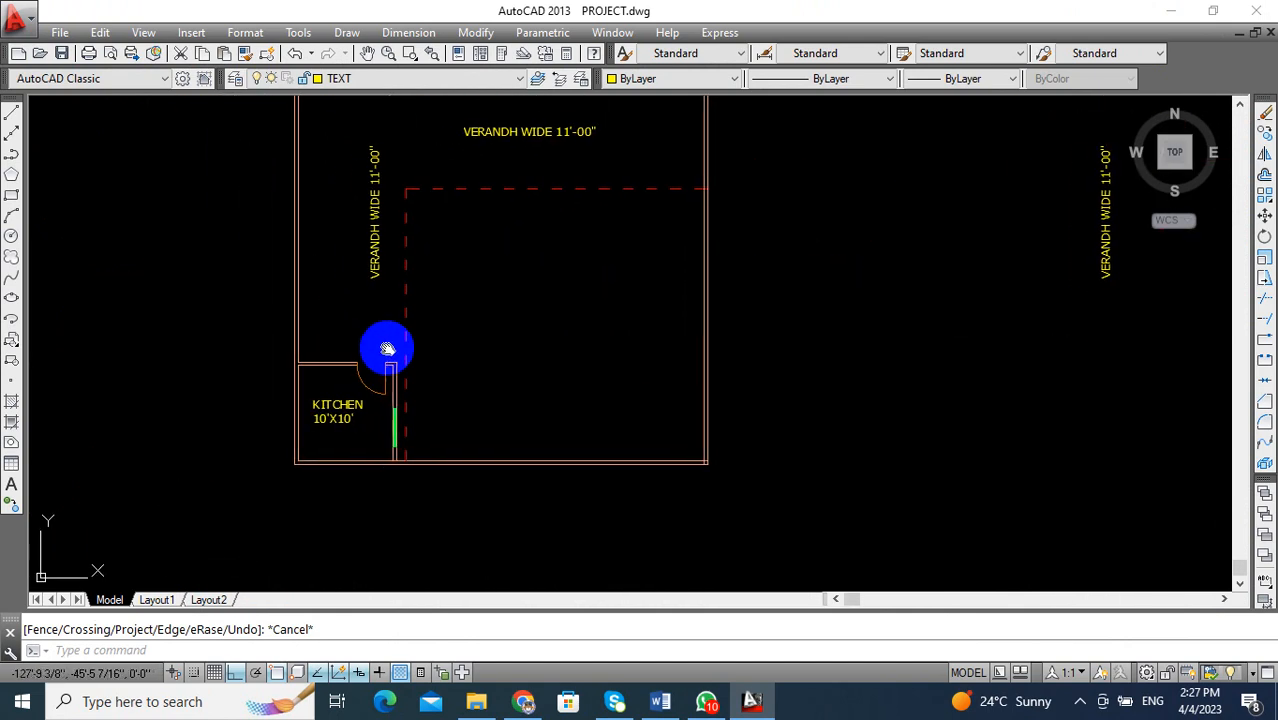
scroll(300, 370, down, 4)
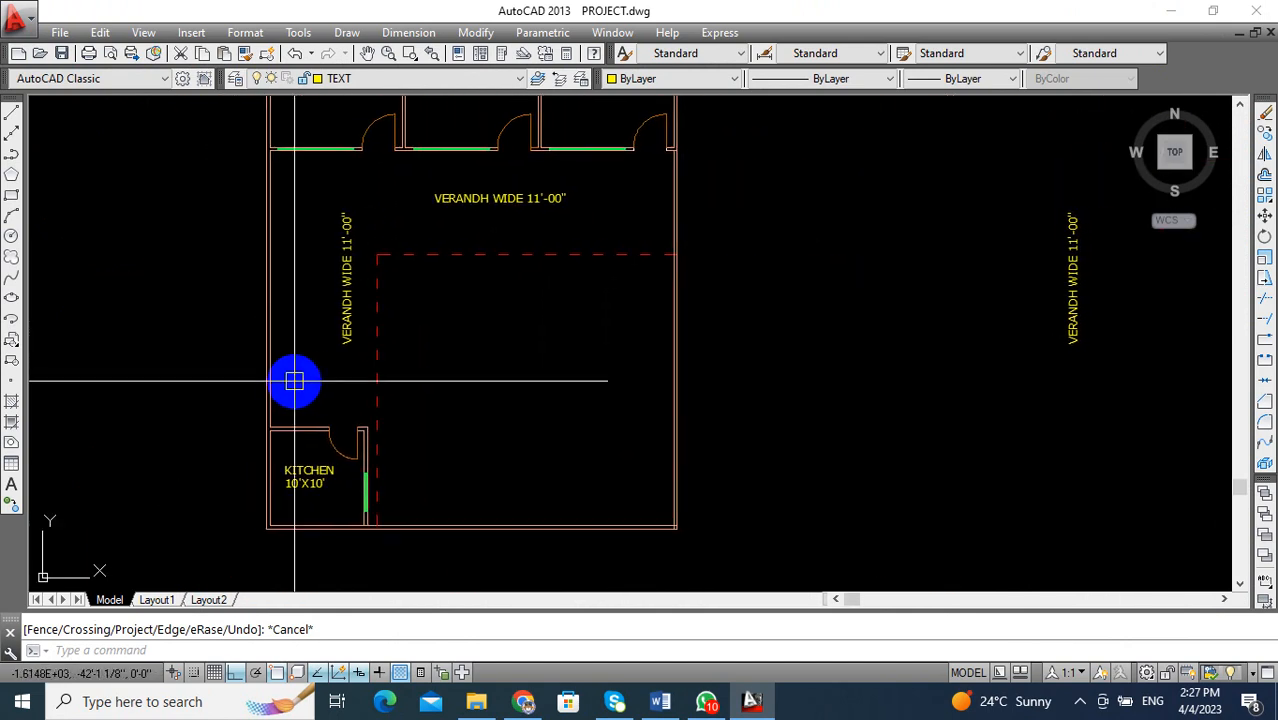
scroll(323, 404, up, 2)
scroll(323, 404, up, 3)
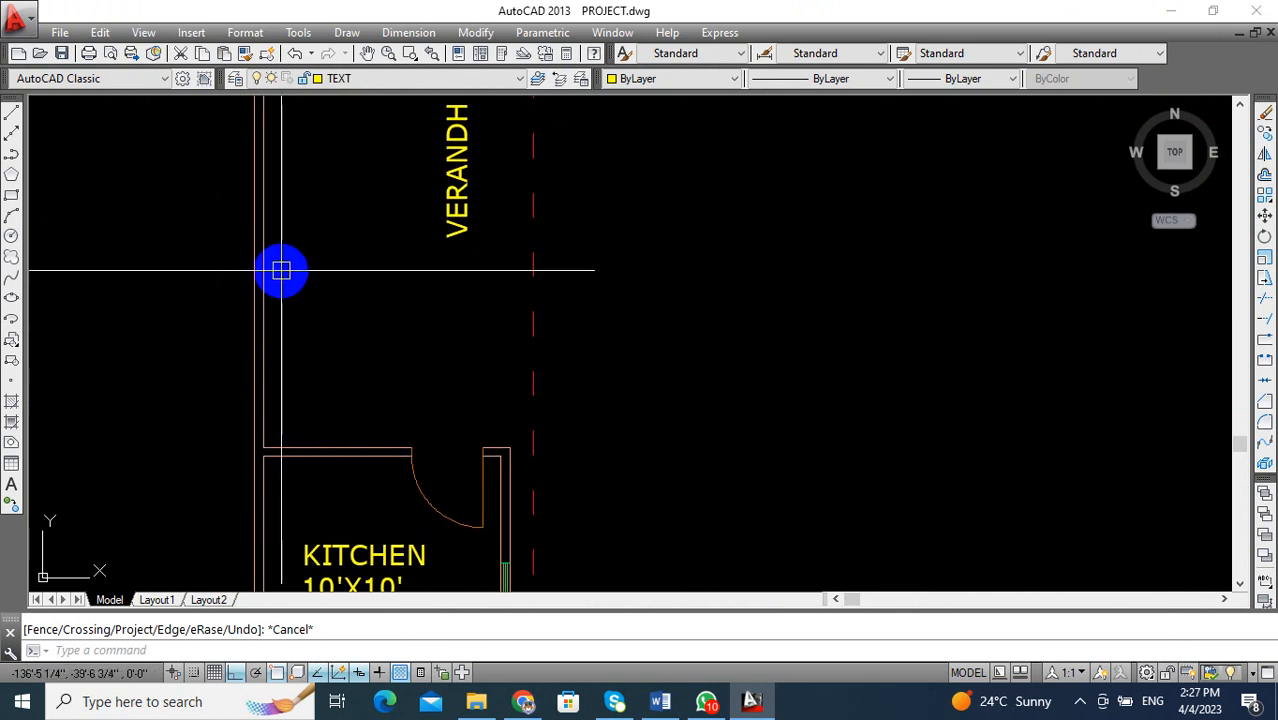
scroll(288, 255, down, 4)
scroll(259, 358, up, 2)
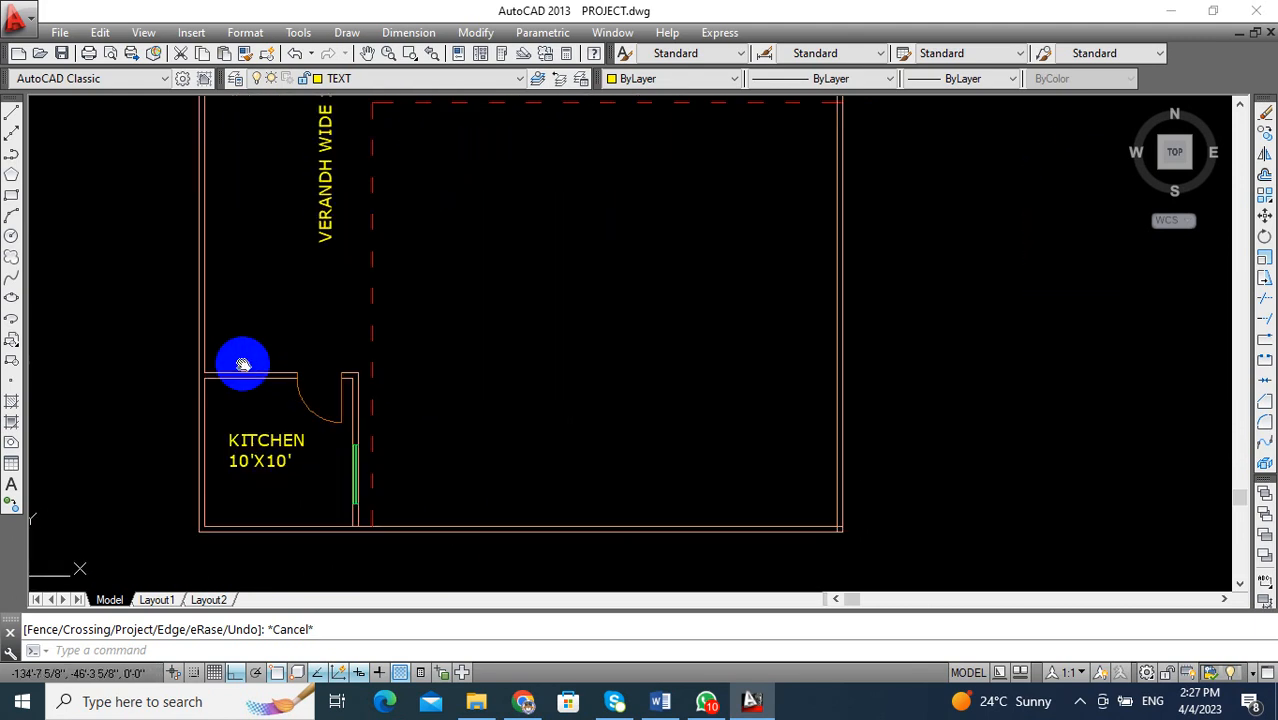
middle_drag(277, 385, 220, 374)
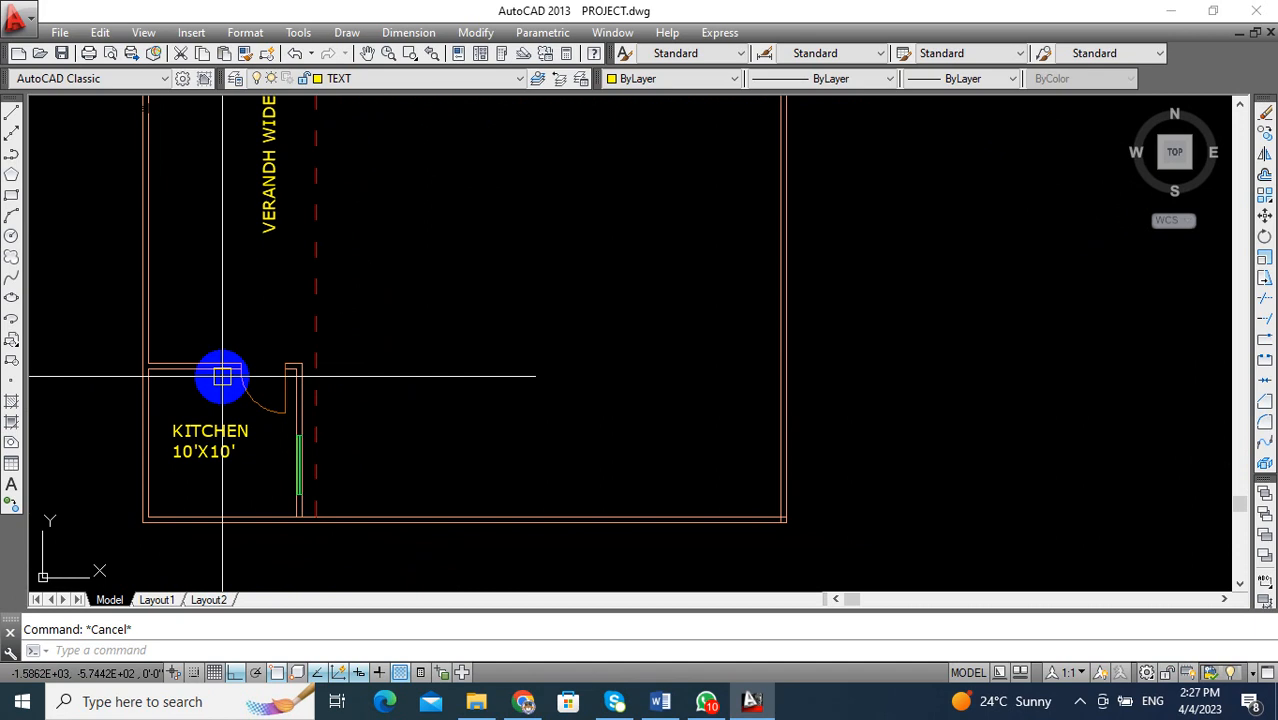
middle_drag(231, 372, 272, 371)
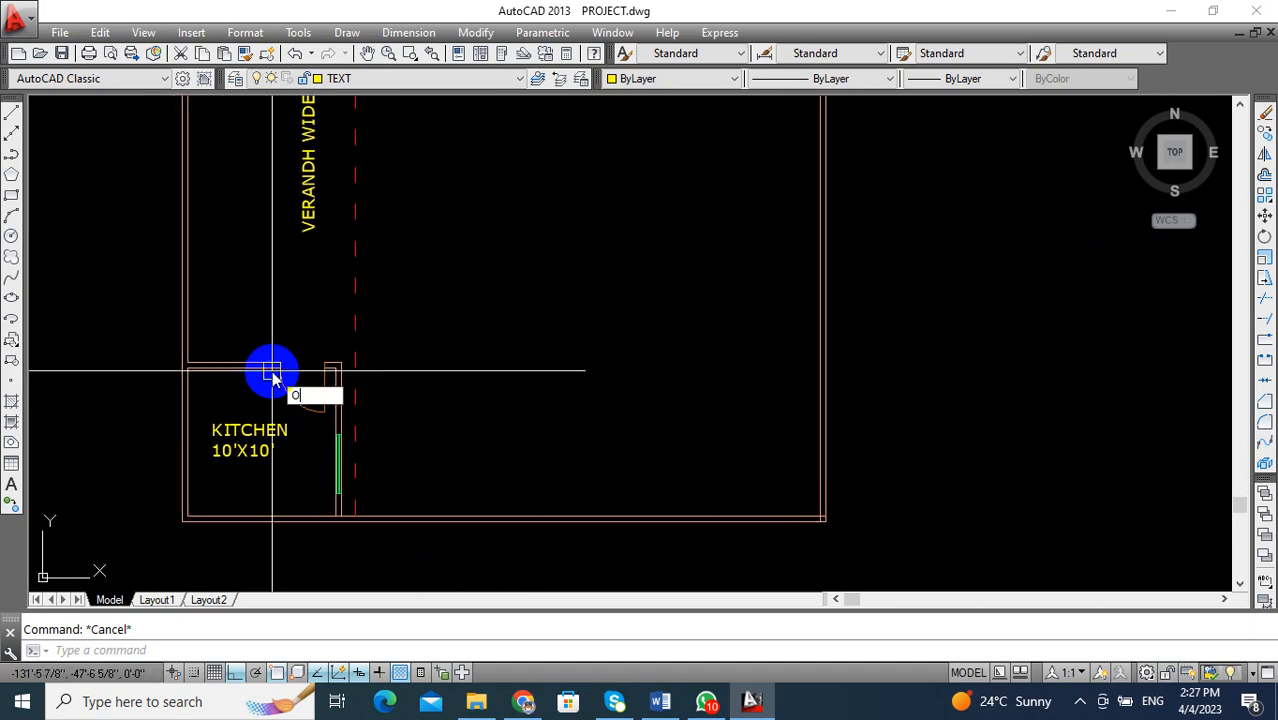
key(Return)
text(3.5')
key(Return)
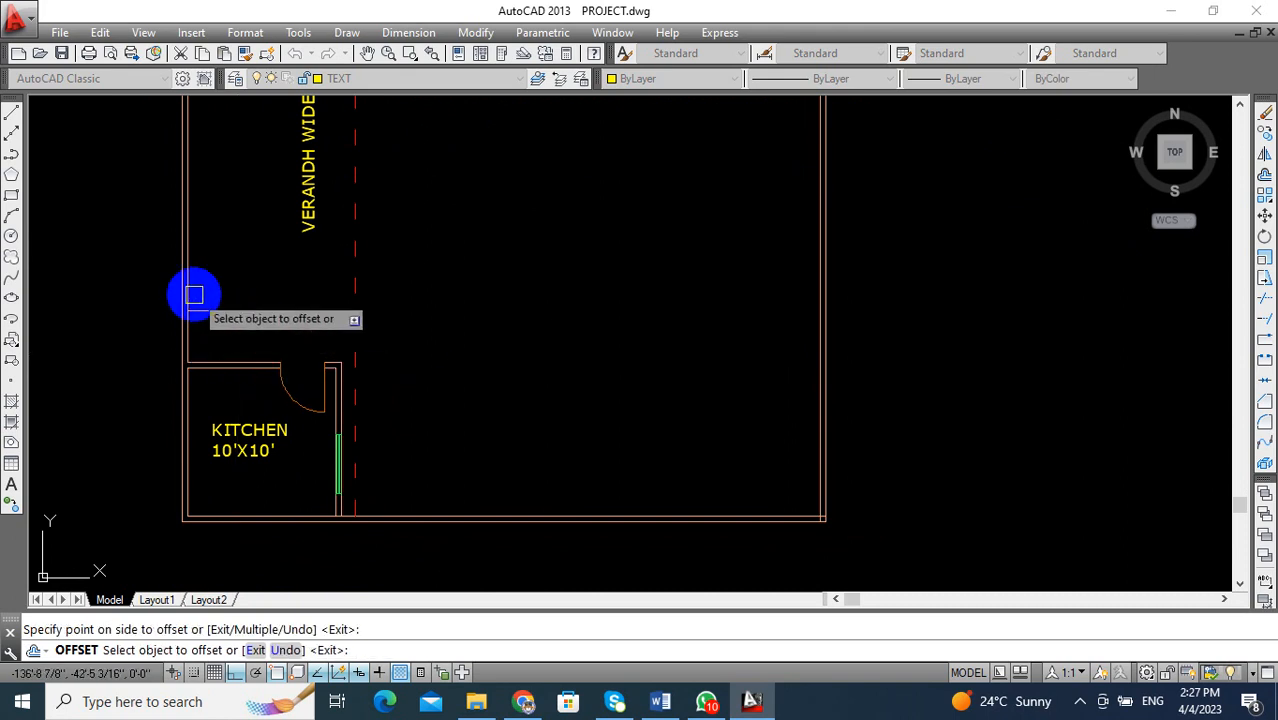
scroll(262, 365, down, 2)
middle_drag(262, 365, 257, 428)
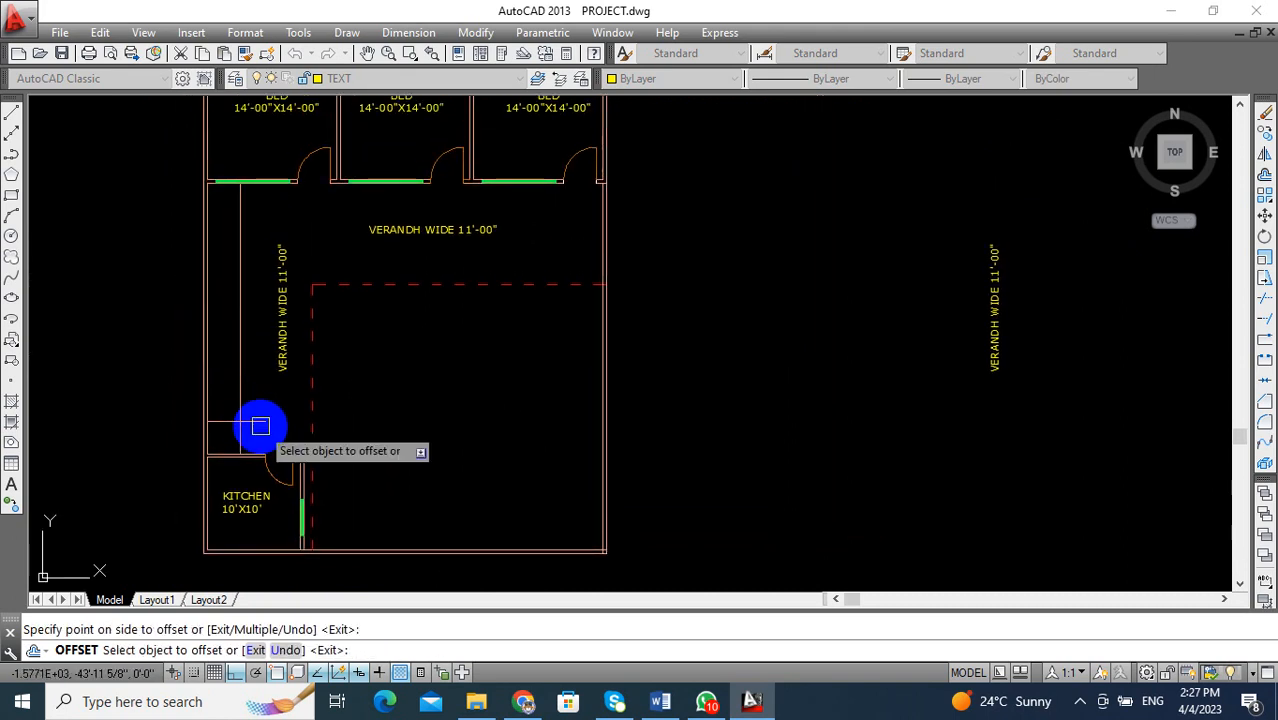
key(Escape)
Offset the vertical stair line three times successively to the right by 10" to form the treads above the kitchen.
scroll(246, 463, up, 4)
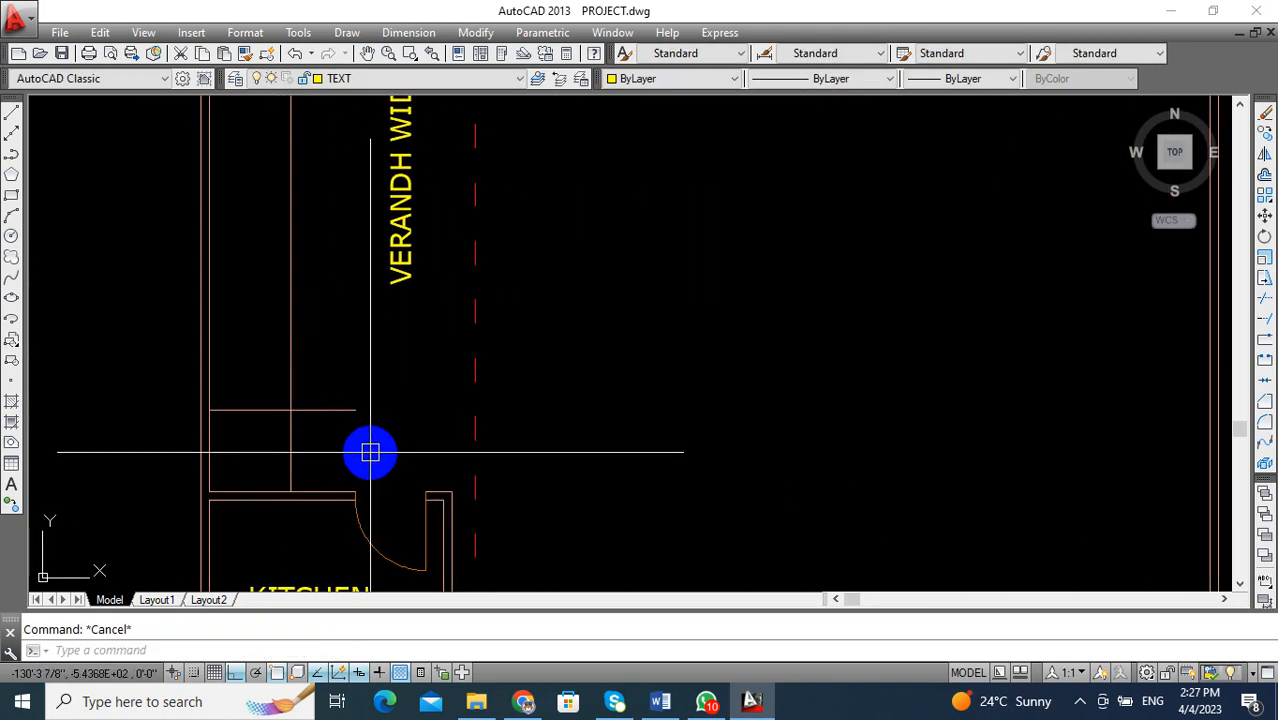
scroll(277, 343, down, 2)
mouse_move(277, 343)
middle_down()
mouse_move(226, 355)
mouse_move(248, 334)
middle_up()
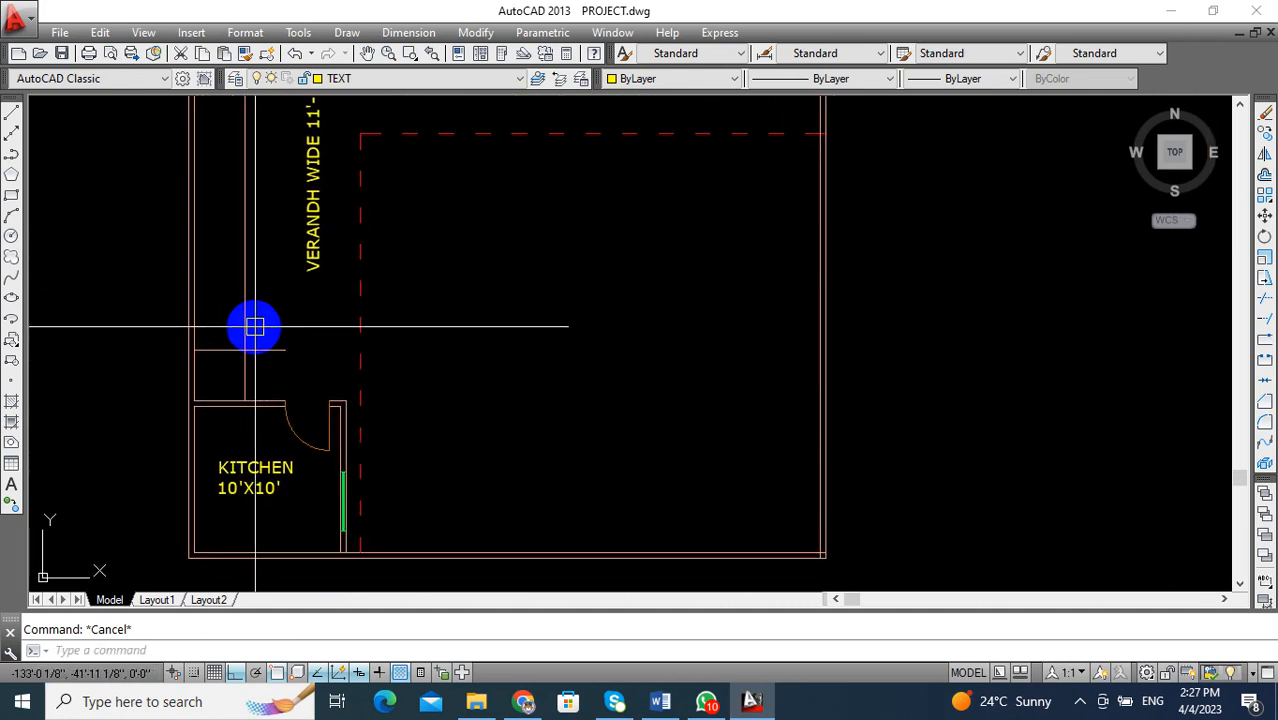
mouse_move(314, 377)
middle_down()
mouse_move(288, 357)
mouse_move(311, 394)
mouse_move(374, 397)
middle_up()
scroll(292, 362, up, 3)
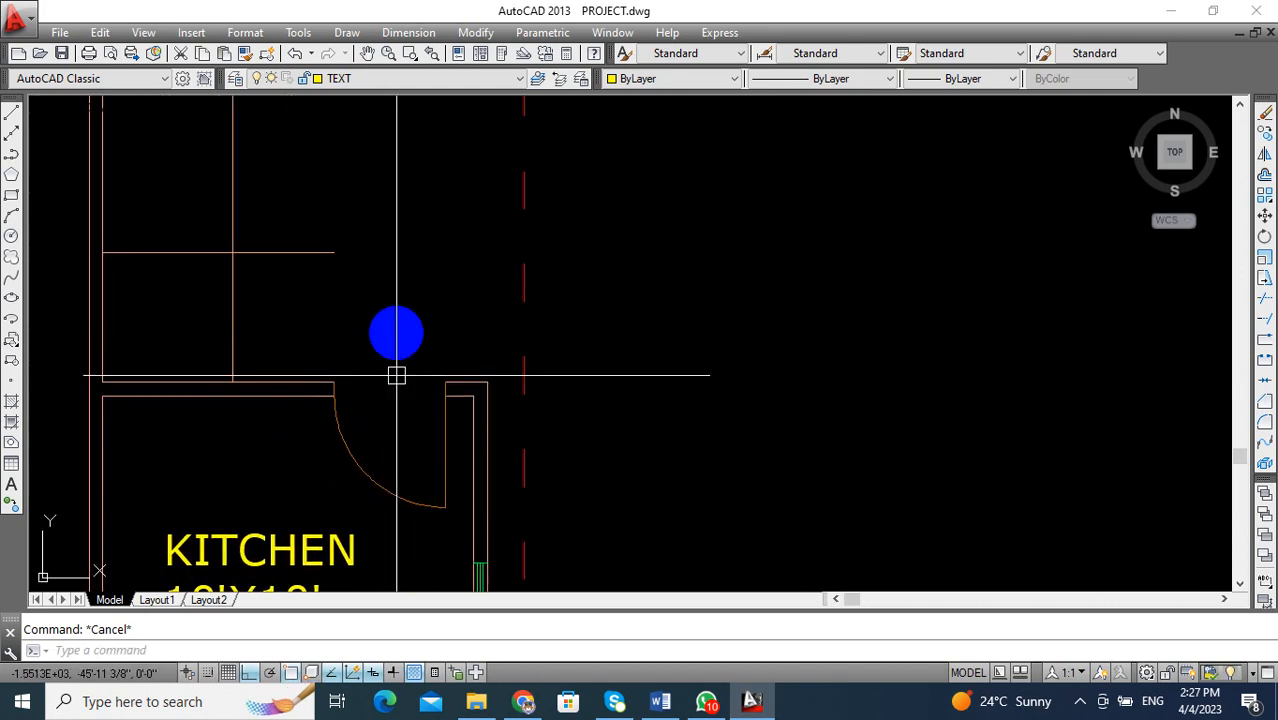
middle_drag(280, 313, 339, 325)
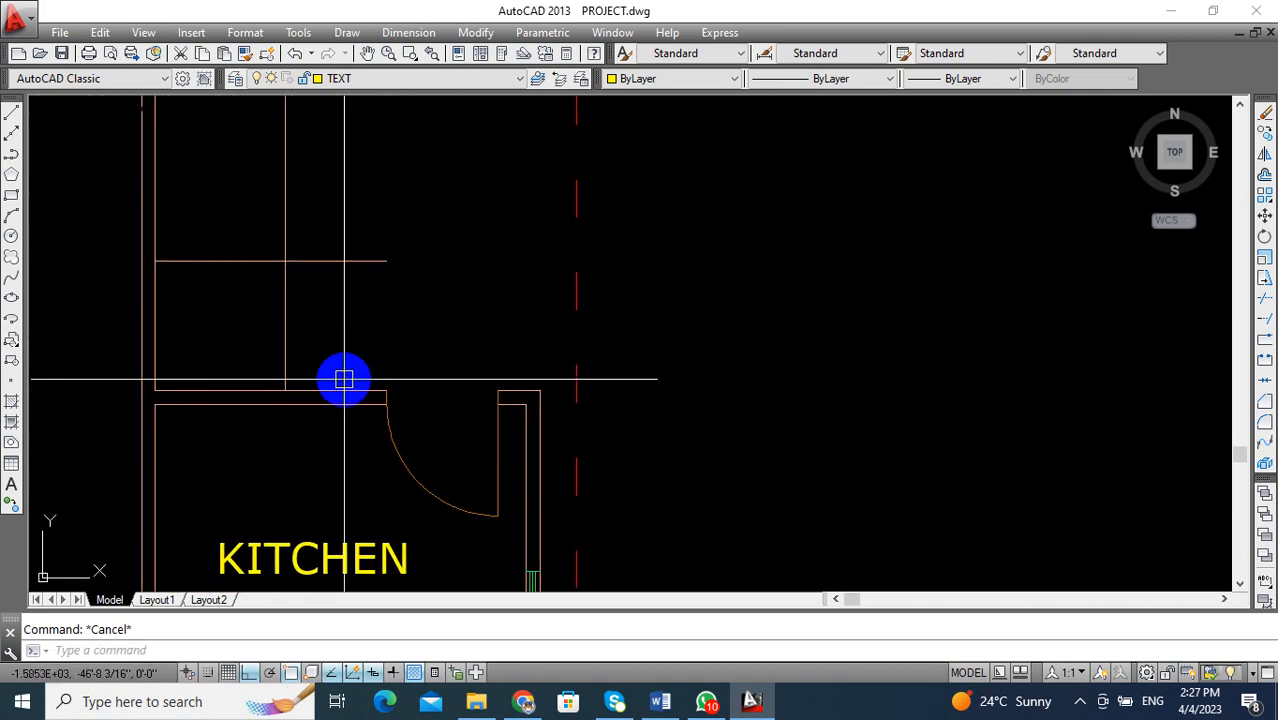
key(Return)
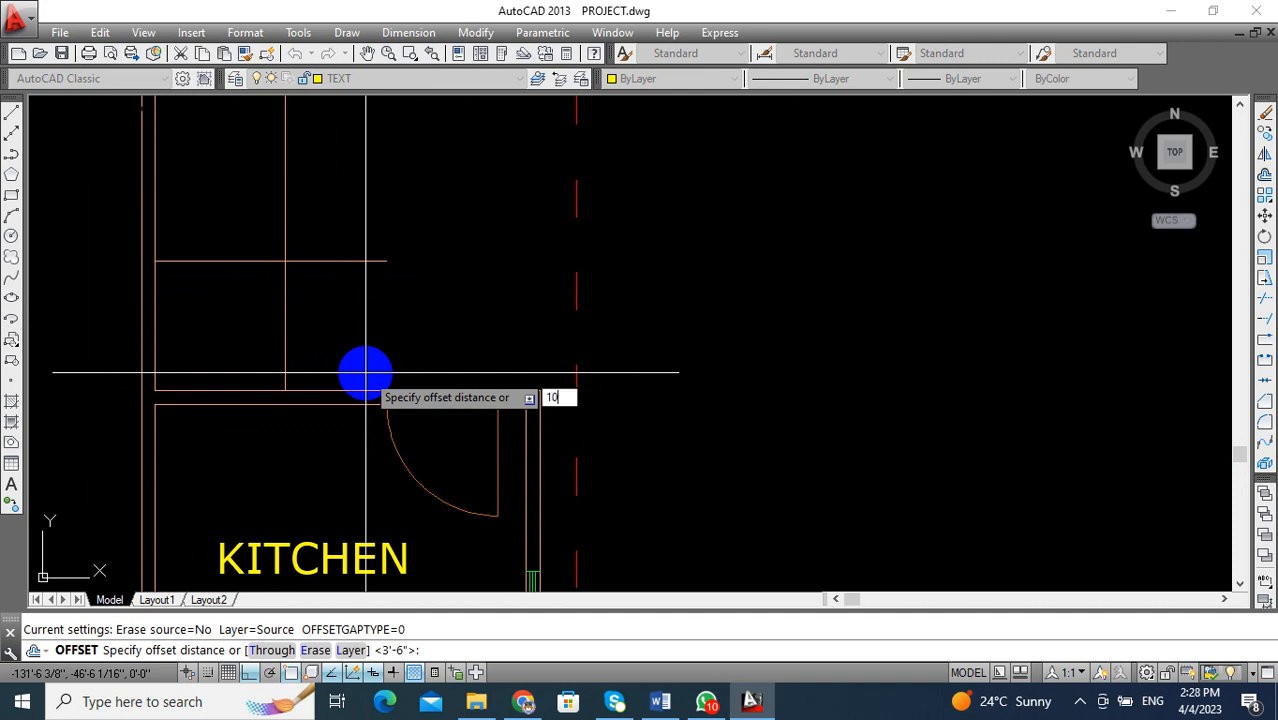
click(287, 308)
click(331, 310)
click(317, 305)
click(362, 316)
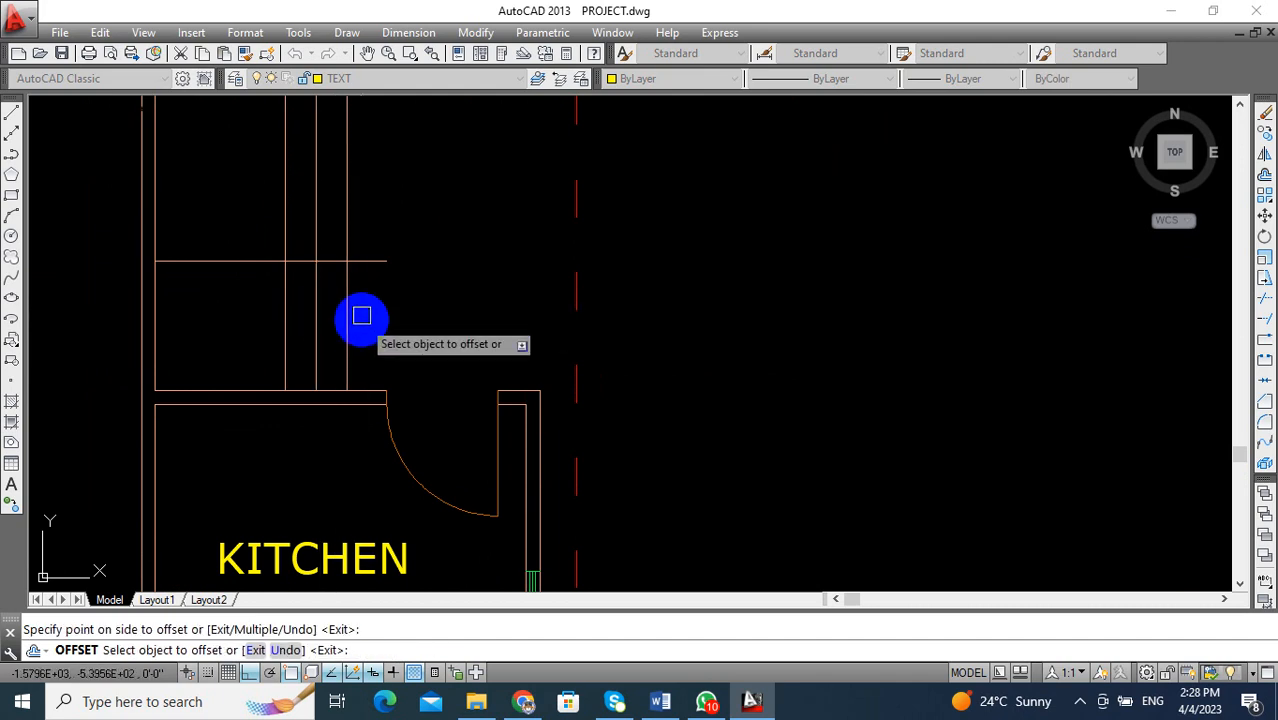
click(350, 326)
click(385, 350)
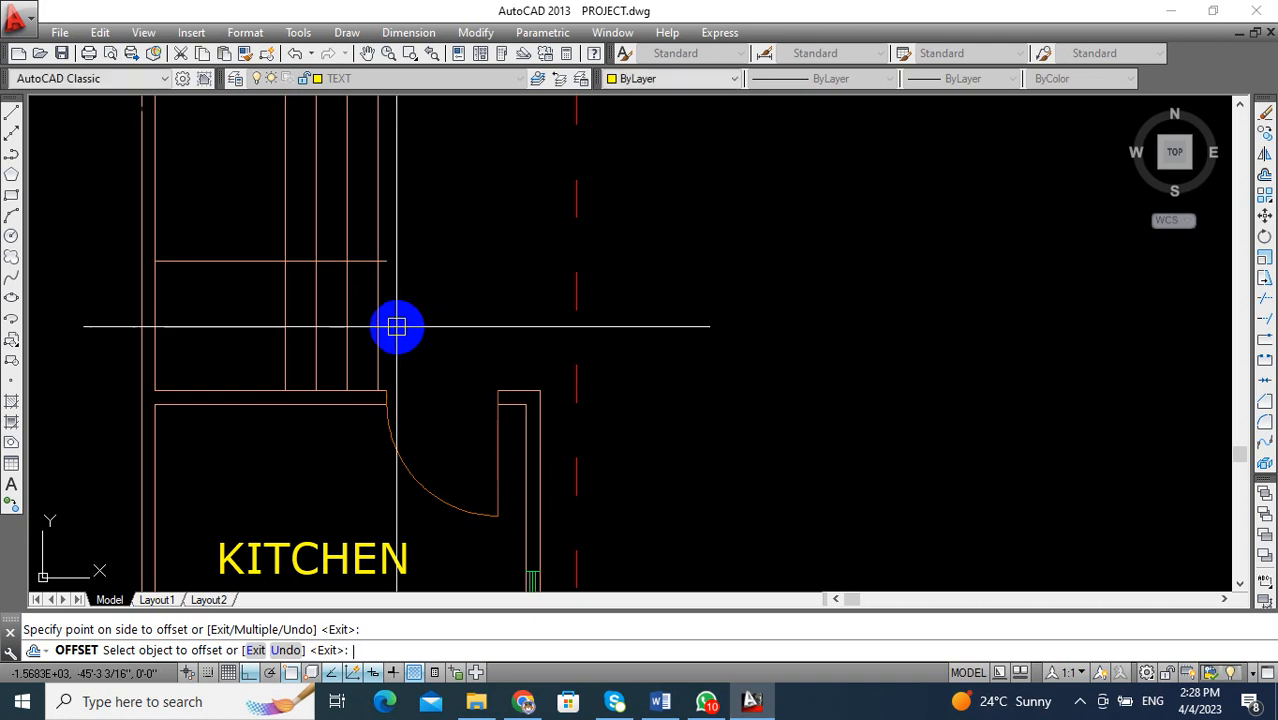
Trim the three tread lines above the horizontal landing line and remove that line's overhanging right end.
key(Escape)
text(T)
key(Return)
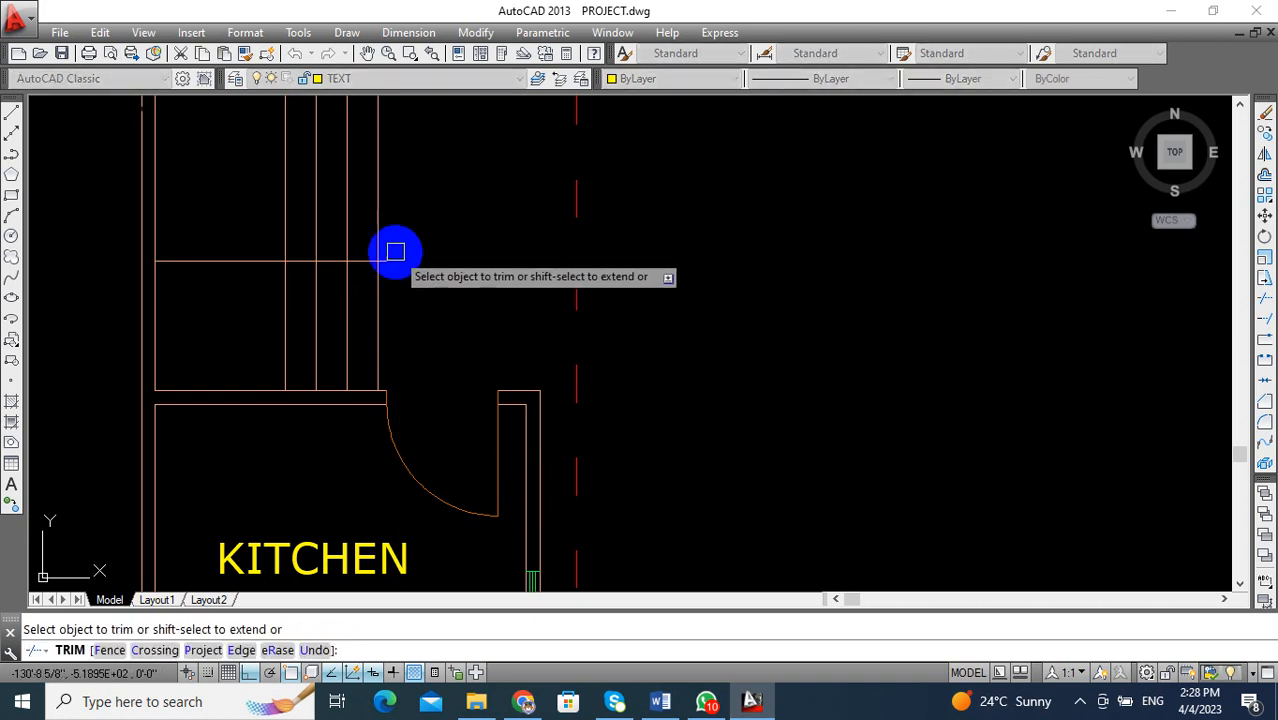
click(385, 222)
click(297, 218)
scroll(382, 240, down, 2)
mouse_move(382, 240)
middle_down()
mouse_move(440, 338)
mouse_move(430, 358)
middle_up()
key(Escape)
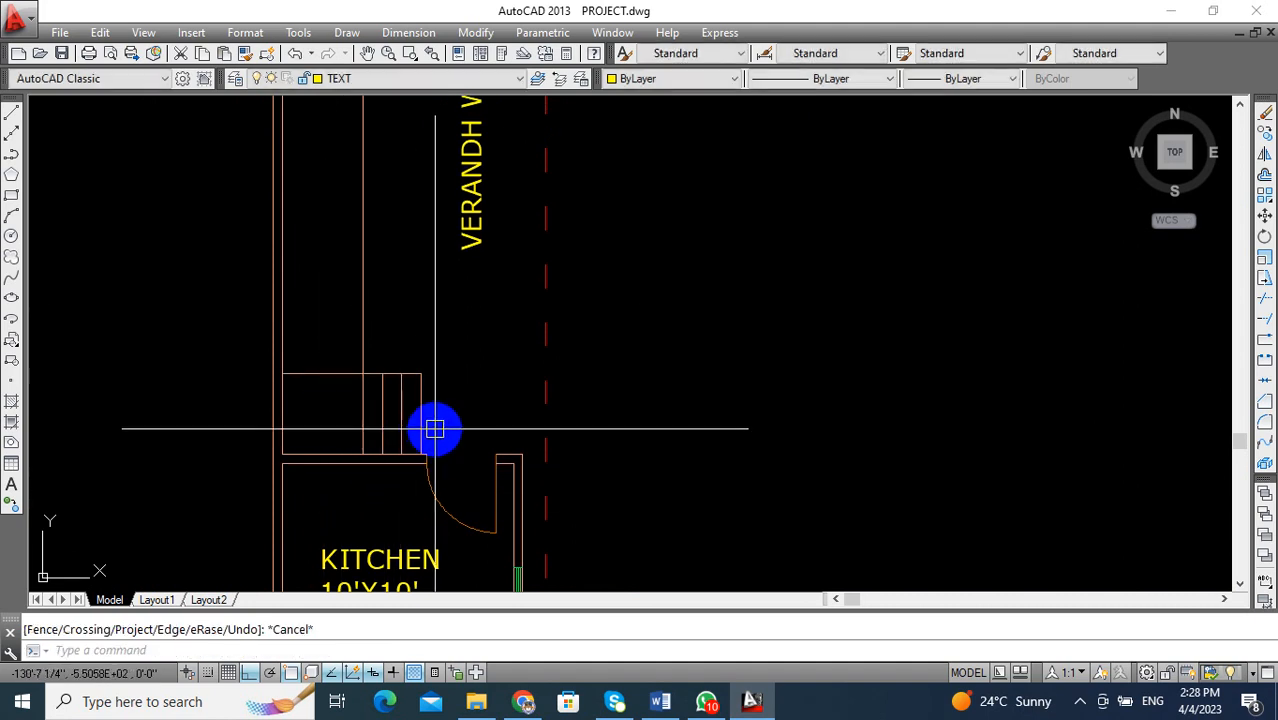
Examine the corner landing and its treads between the boundary wall and the kitchen door.
middle_drag(434, 428, 445, 430)
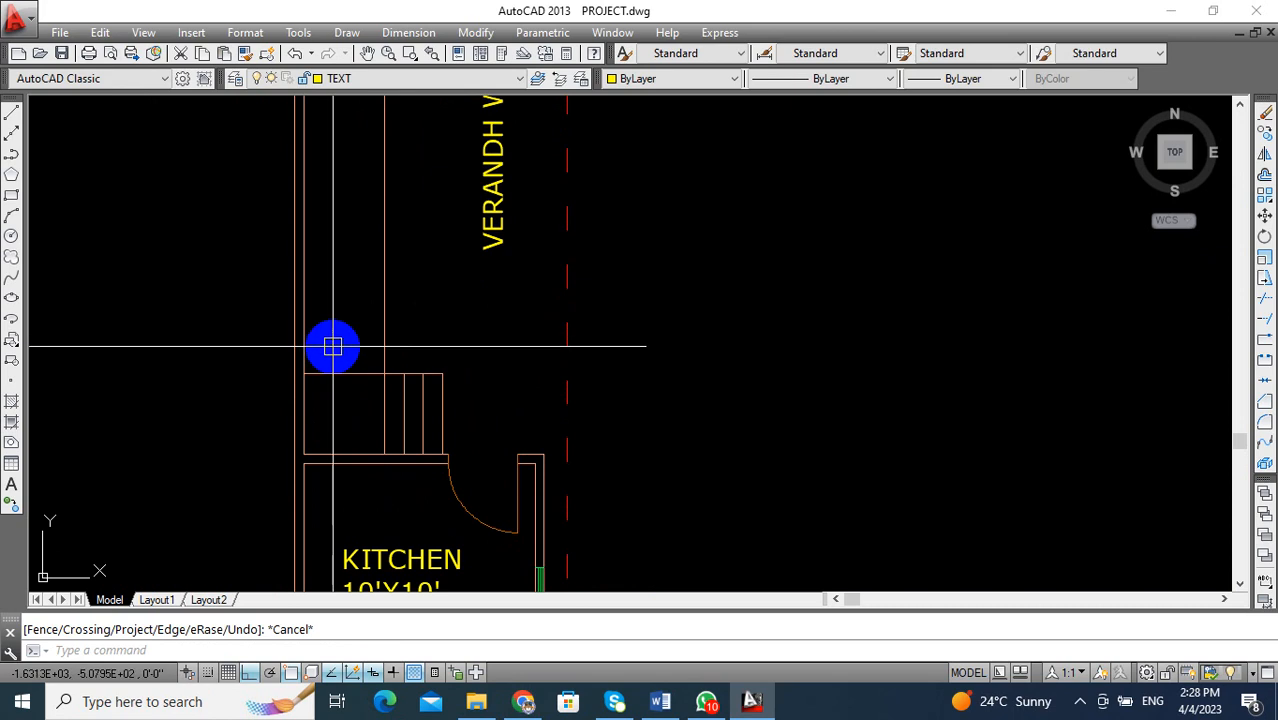
middle_drag(426, 491, 394, 422)
middle_drag(422, 514, 394, 485)
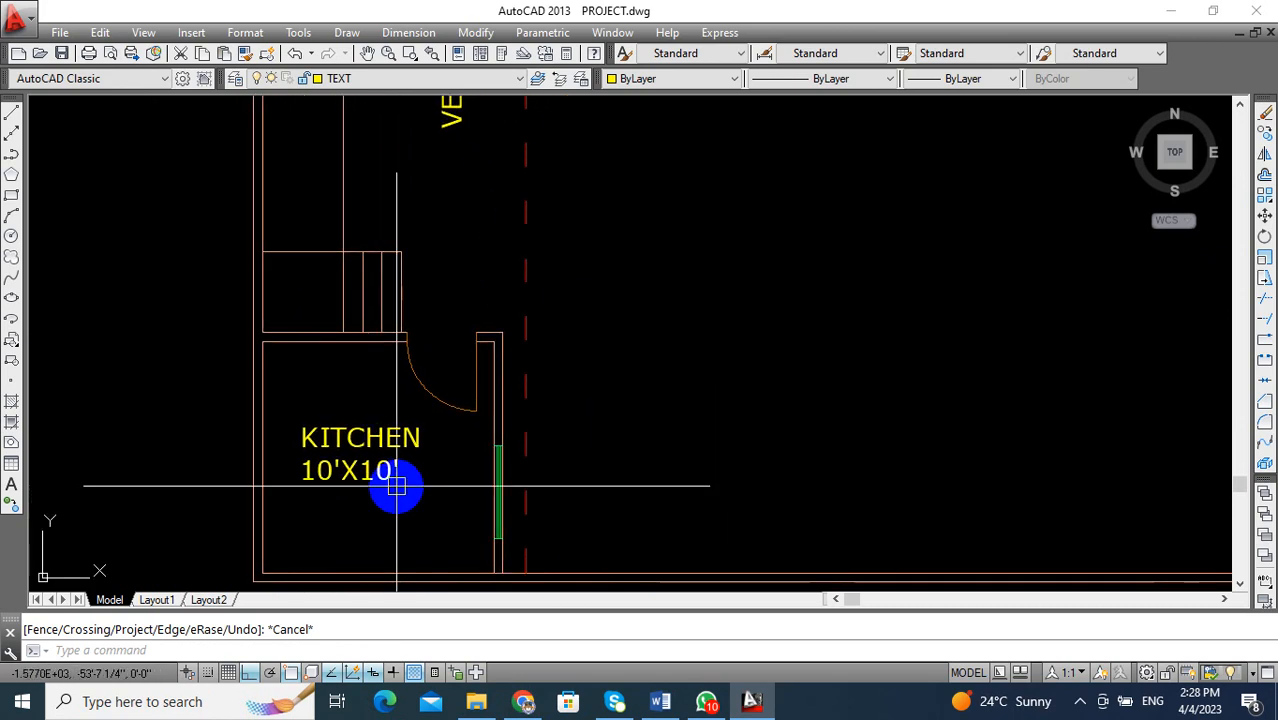
scroll(394, 485, down, 2)
middle_drag(365, 365, 333, 367)
scroll(314, 405, up, 2)
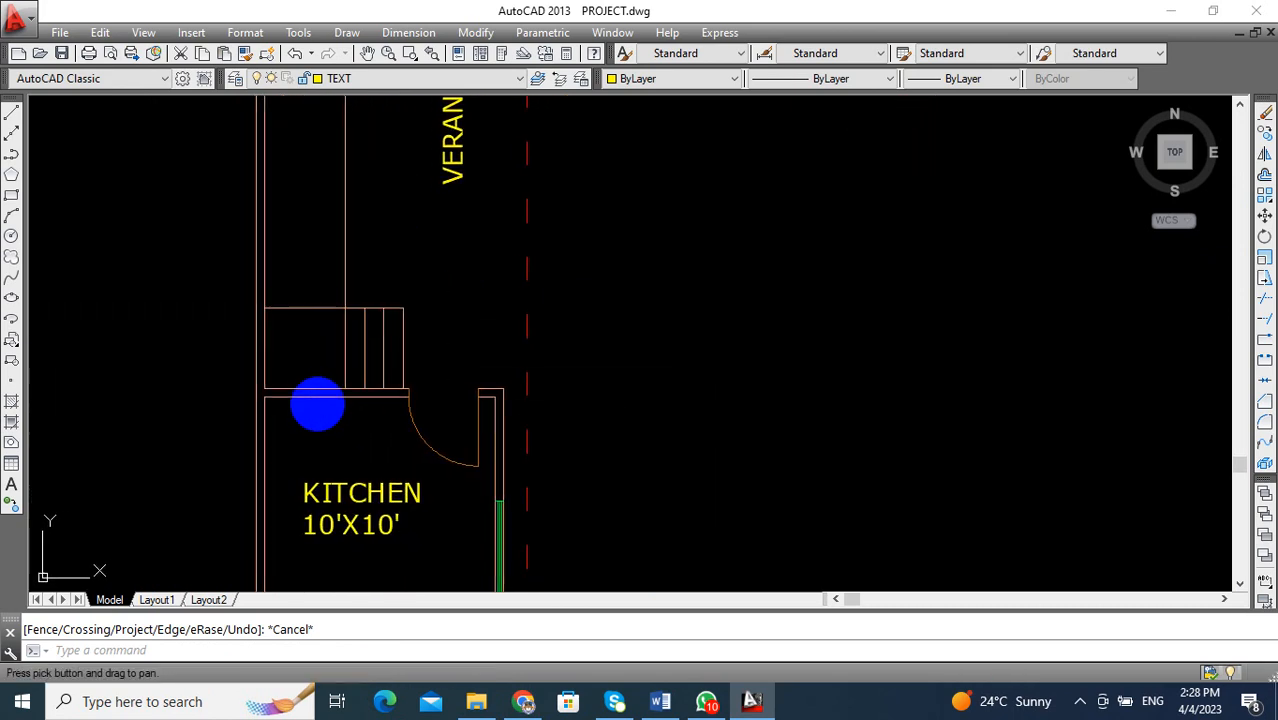
middle_drag(320, 412, 304, 351)
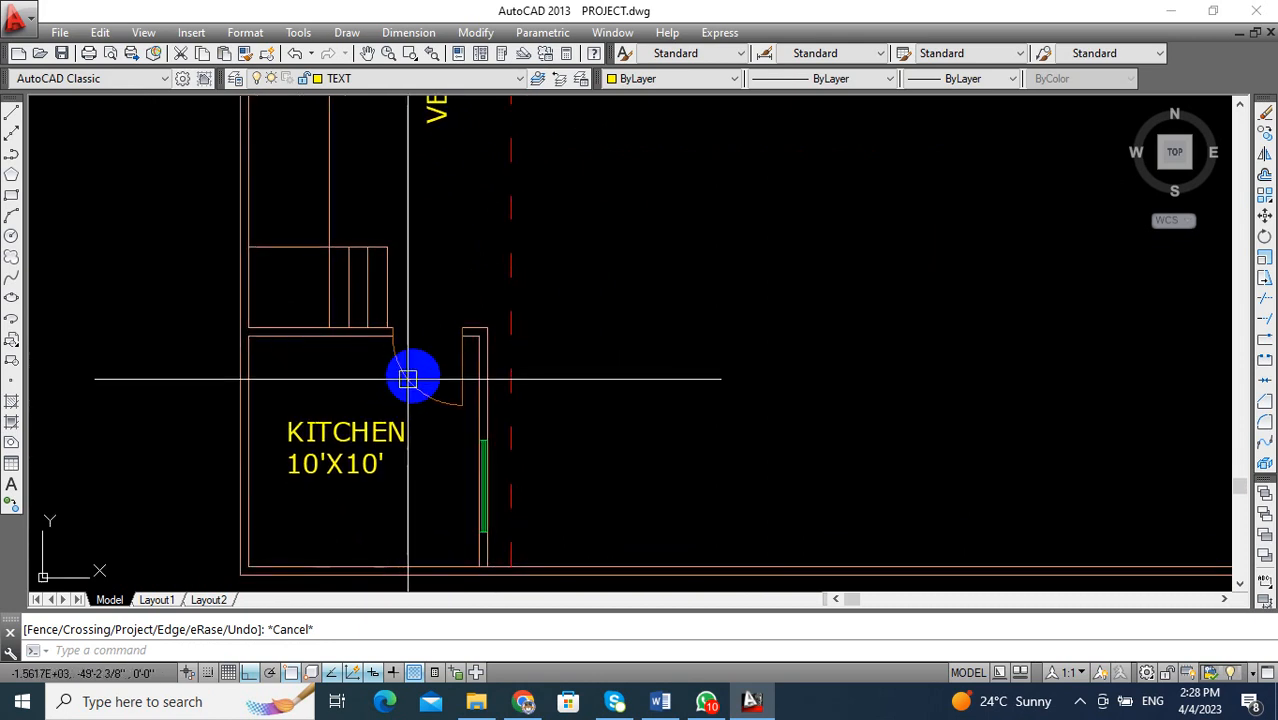
scroll(302, 397, down, 2)
mouse_move(302, 397)
middle_down()
mouse_move(281, 489)
mouse_move(299, 448)
mouse_move(279, 471)
mouse_move(348, 445)
middle_up()
scroll(300, 494, up, 2)
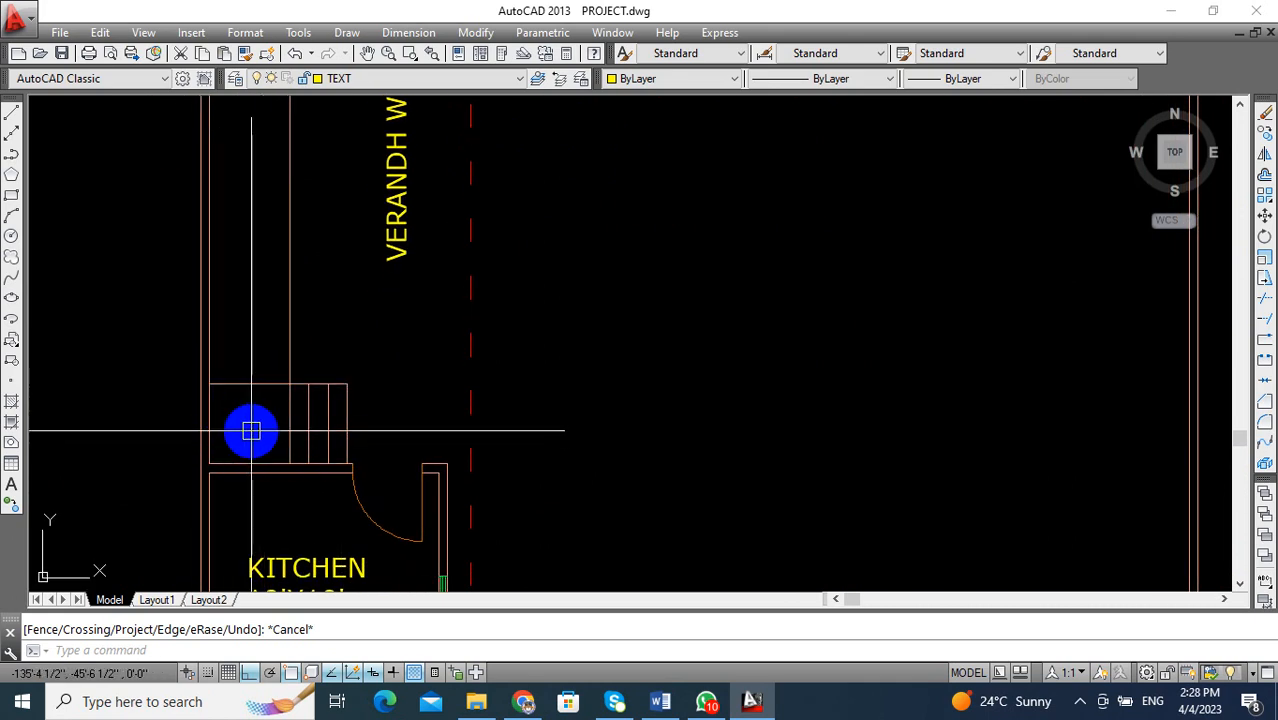
middle_drag(277, 434, 277, 485)
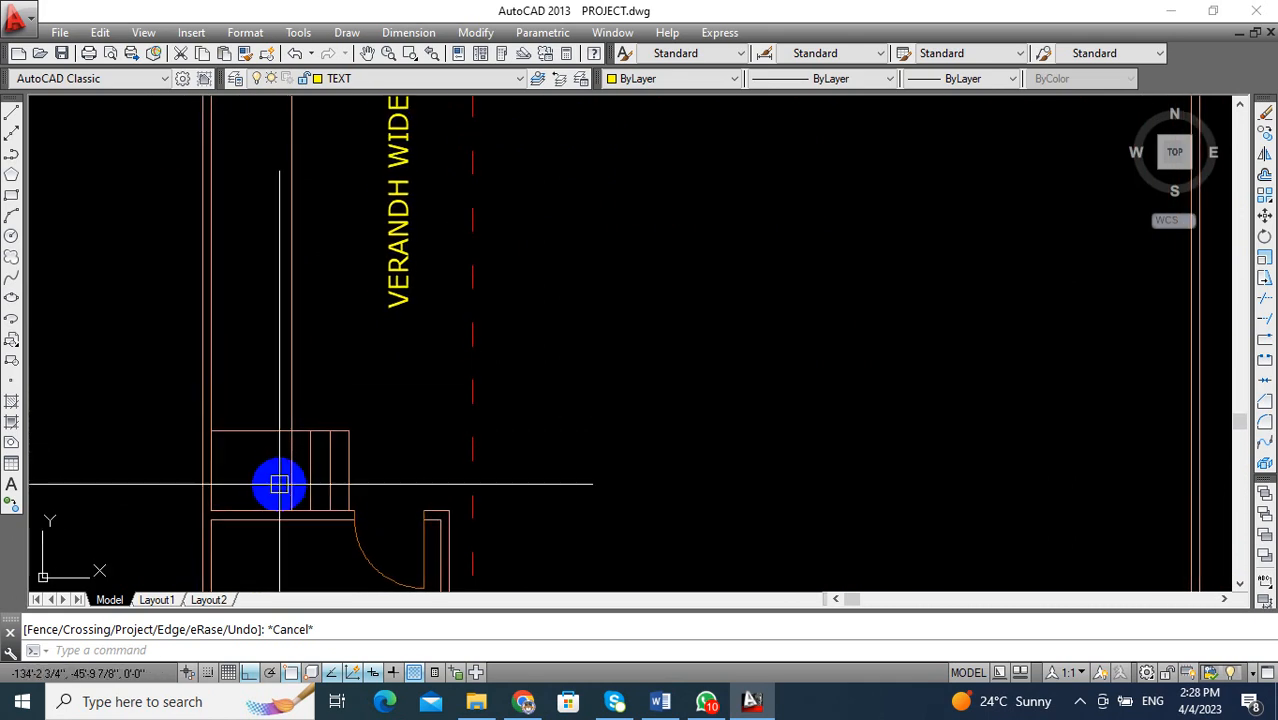
Offset the landing's upper horizontal line upward 14 times by 10" with the Multiple option to form the main flight's treads.
mouse_move(449, 418)
middle_down()
mouse_move(382, 428)
mouse_move(419, 408)
mouse_move(408, 481)
middle_up()
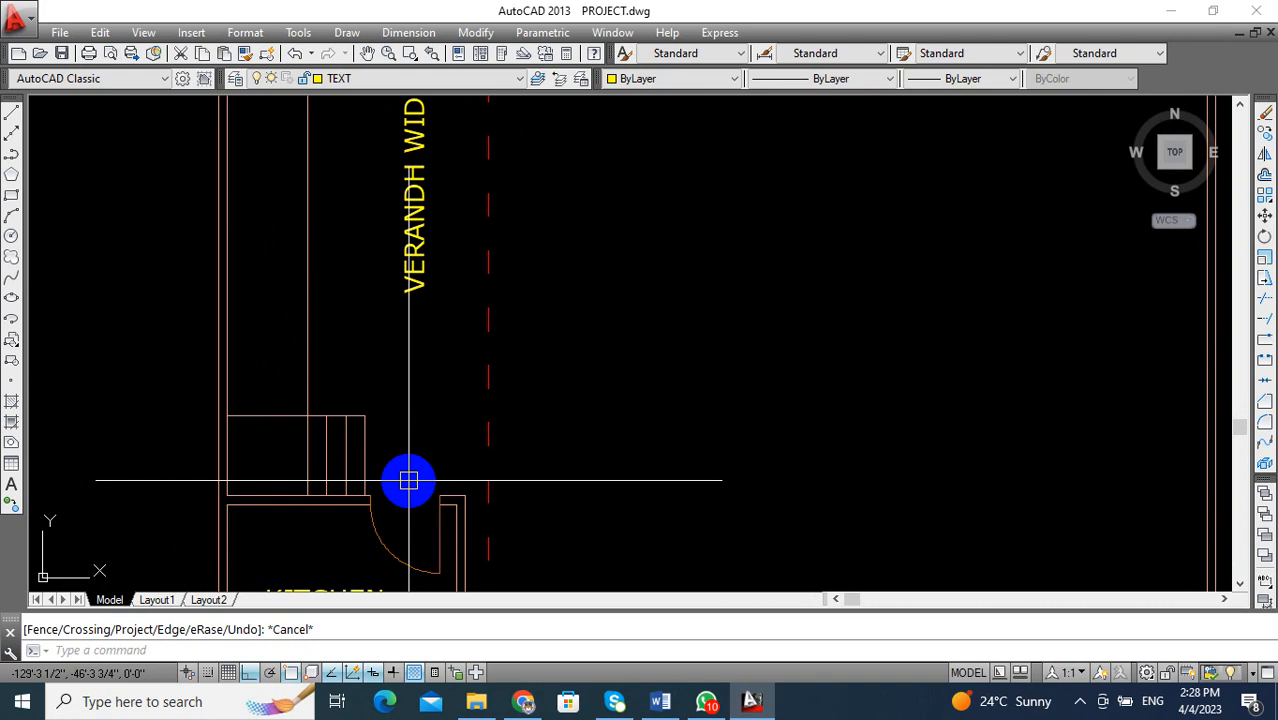
scroll(331, 442, up, 3)
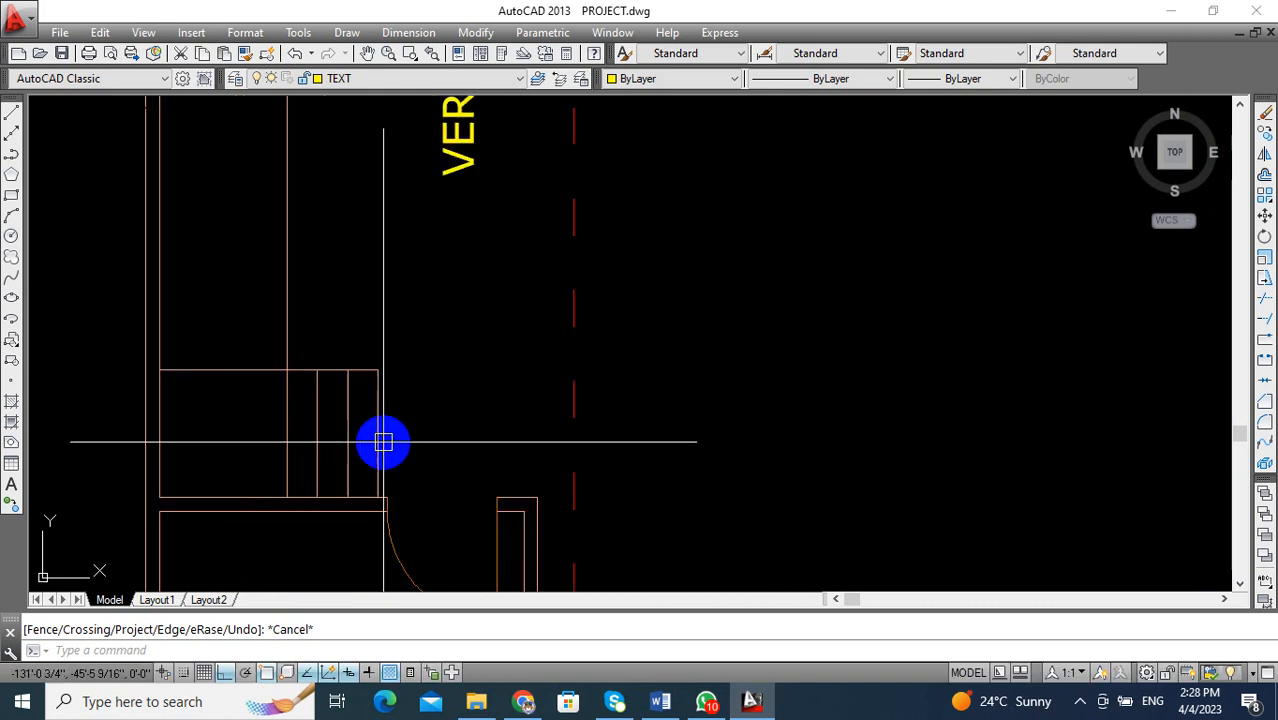
middle_drag(245, 432, 256, 455)
key(Escape)
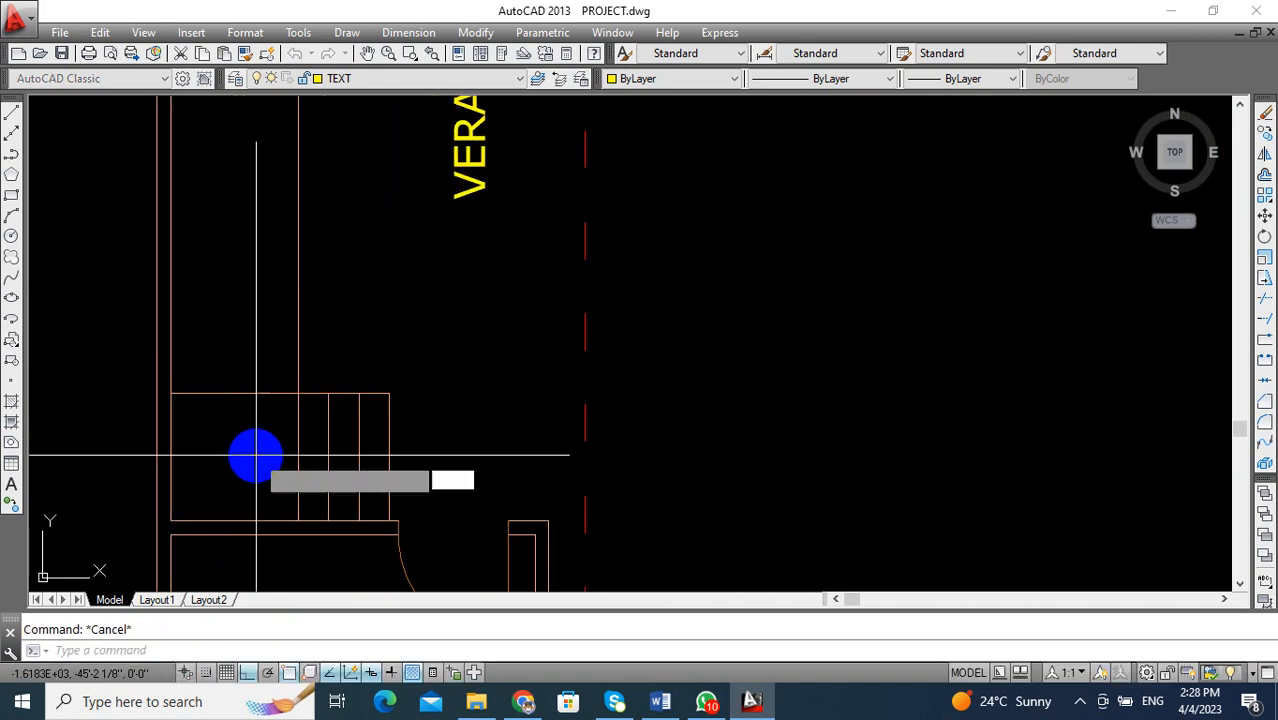
text(o)
key(Return)
text(10)
key(Return)
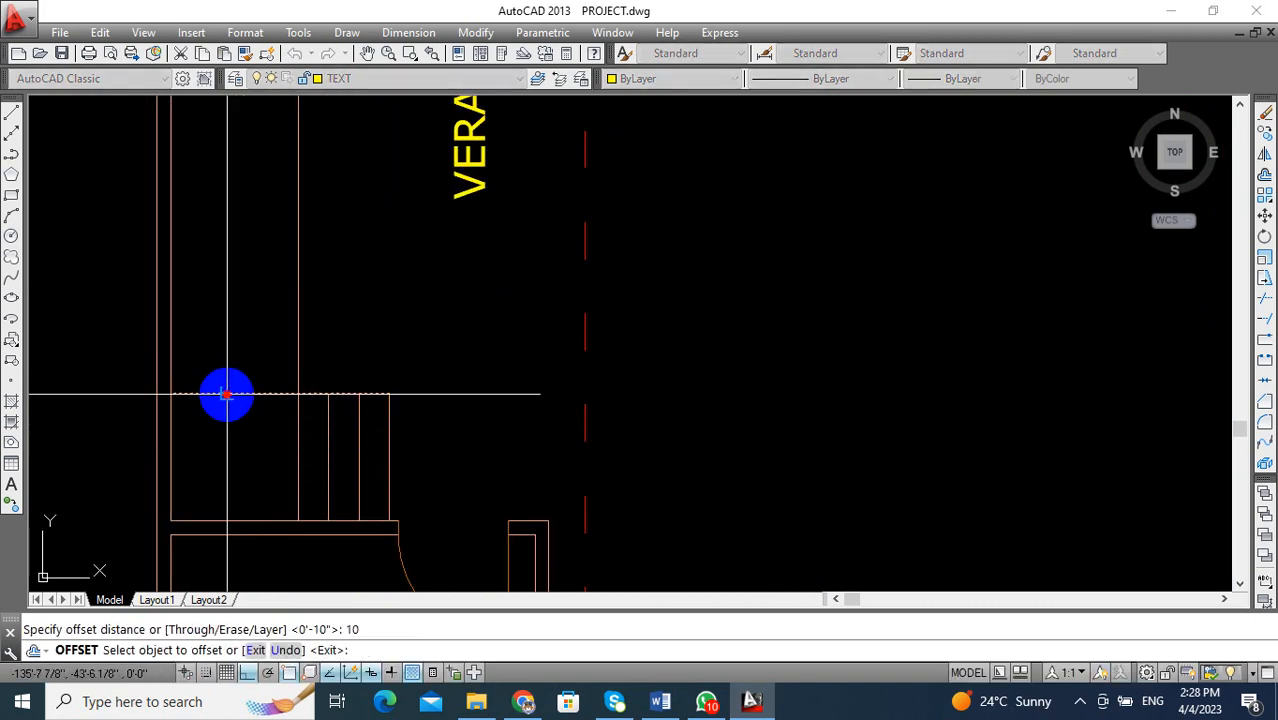
click(224, 393)
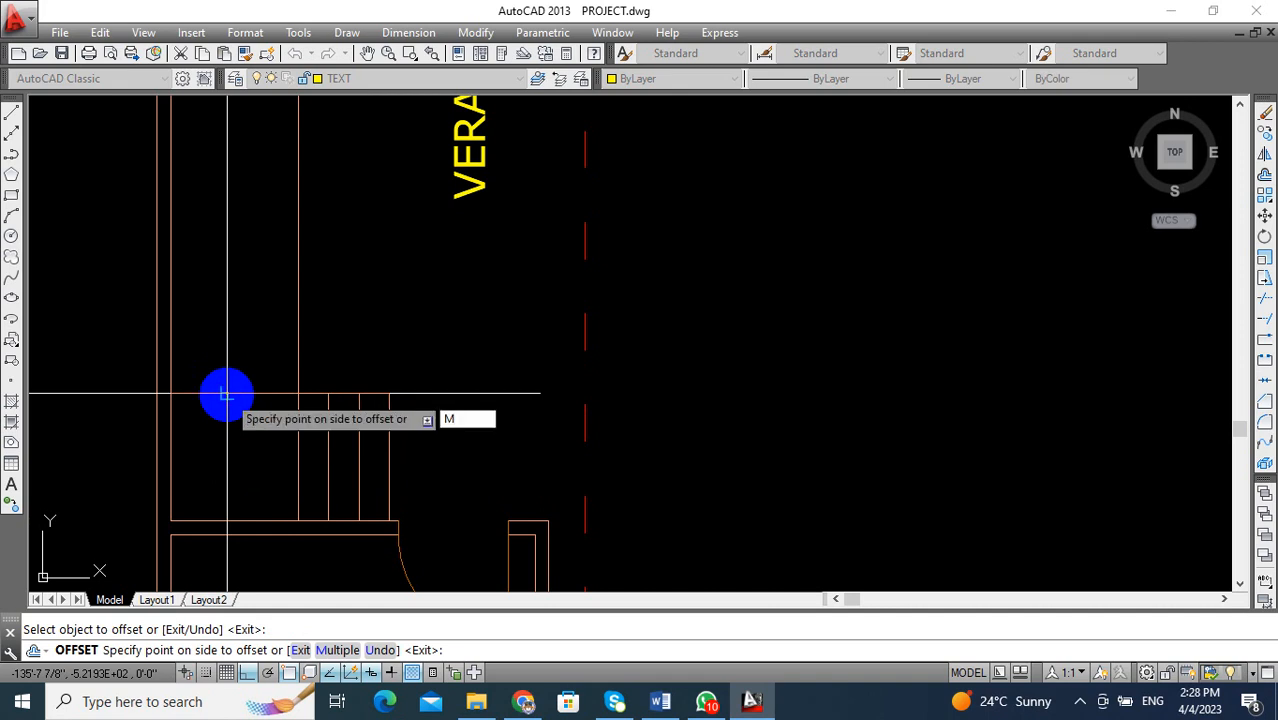
text(M)
key(Return)
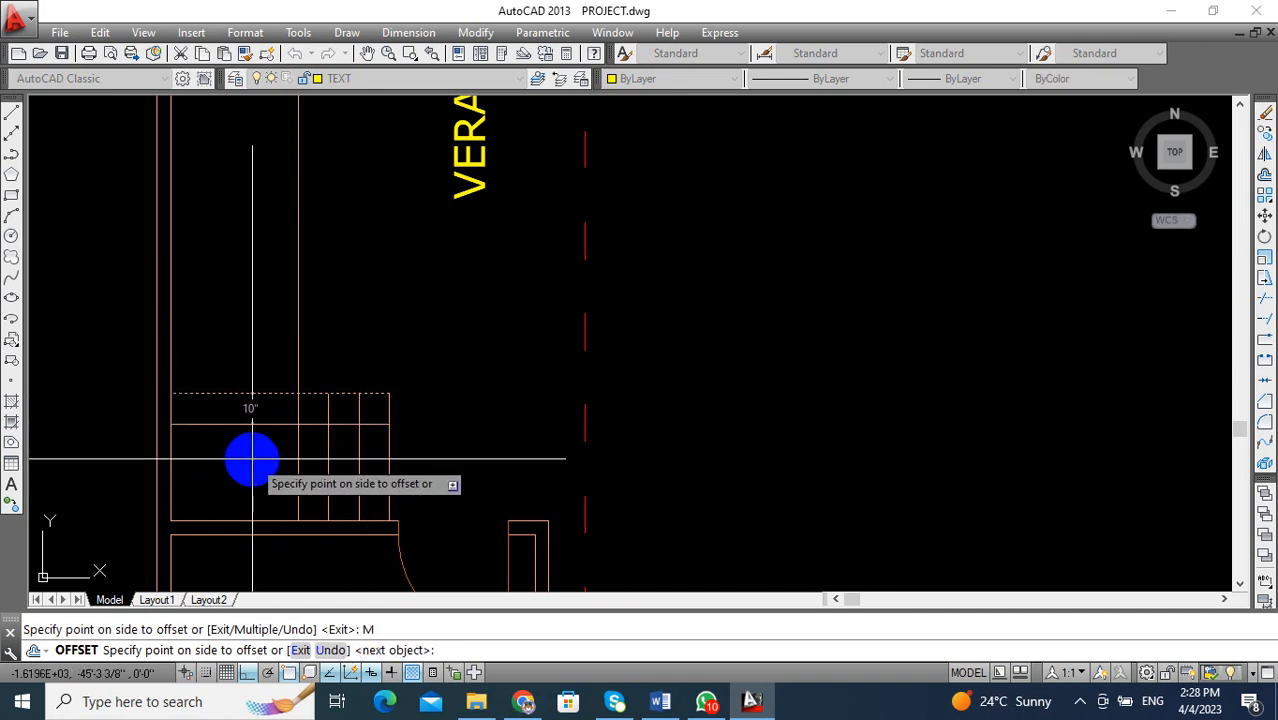
scroll(354, 300, down, 2)
middle_drag(354, 300, 342, 486)
click(345, 470)
click(348, 443)
click(348, 430)
click(348, 414)
click(356, 388)
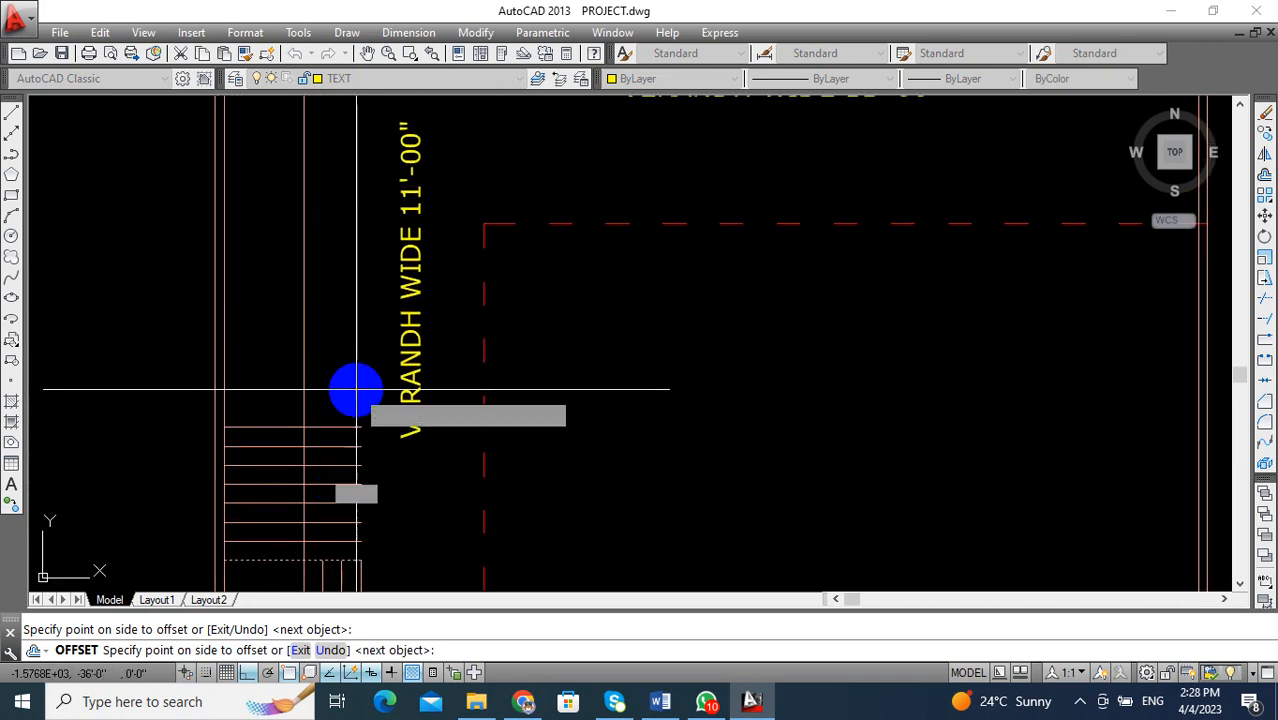
click(354, 362)
click(354, 342)
click(348, 317)
click(348, 302)
click(348, 288)
click(346, 268)
click(341, 234)
click(340, 220)
click(343, 218)
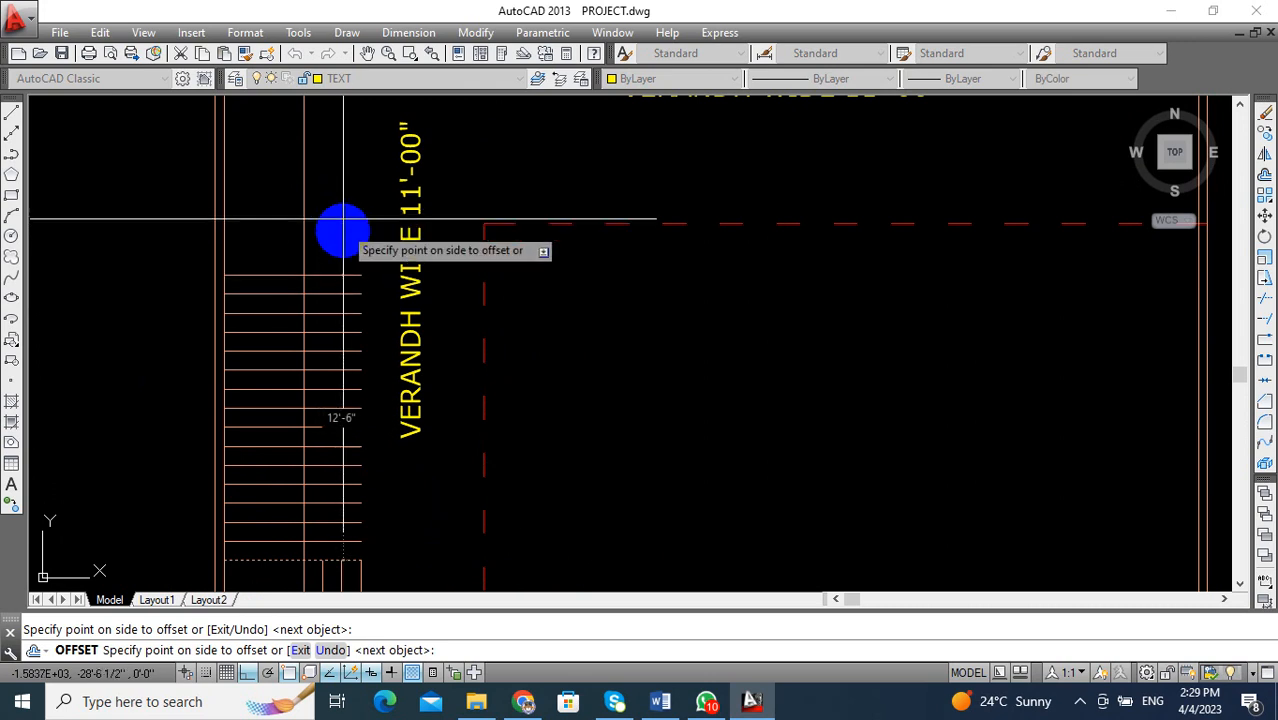
key(Return)
middle_drag(314, 434, 327, 342)
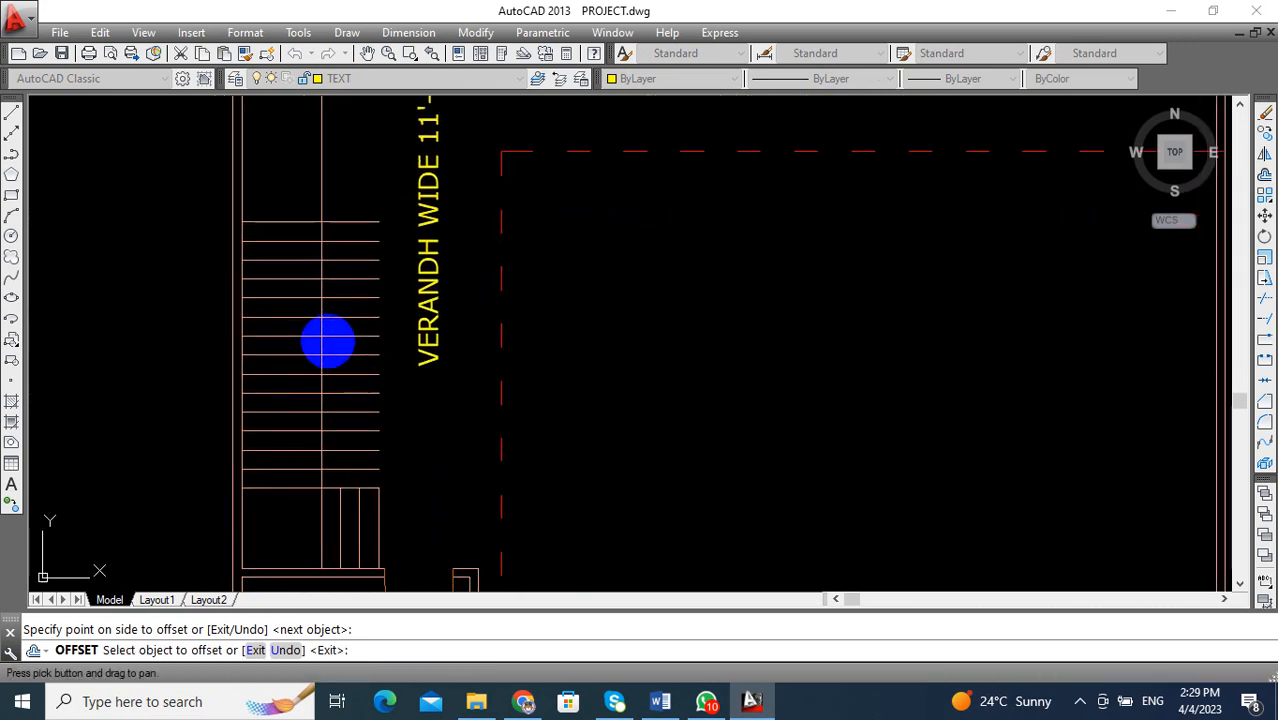
Trim the new treads' overhangs beyond the vertical stair line and remove that line's part above the top tread.
key(Escape)
text(TR)
key(Return)
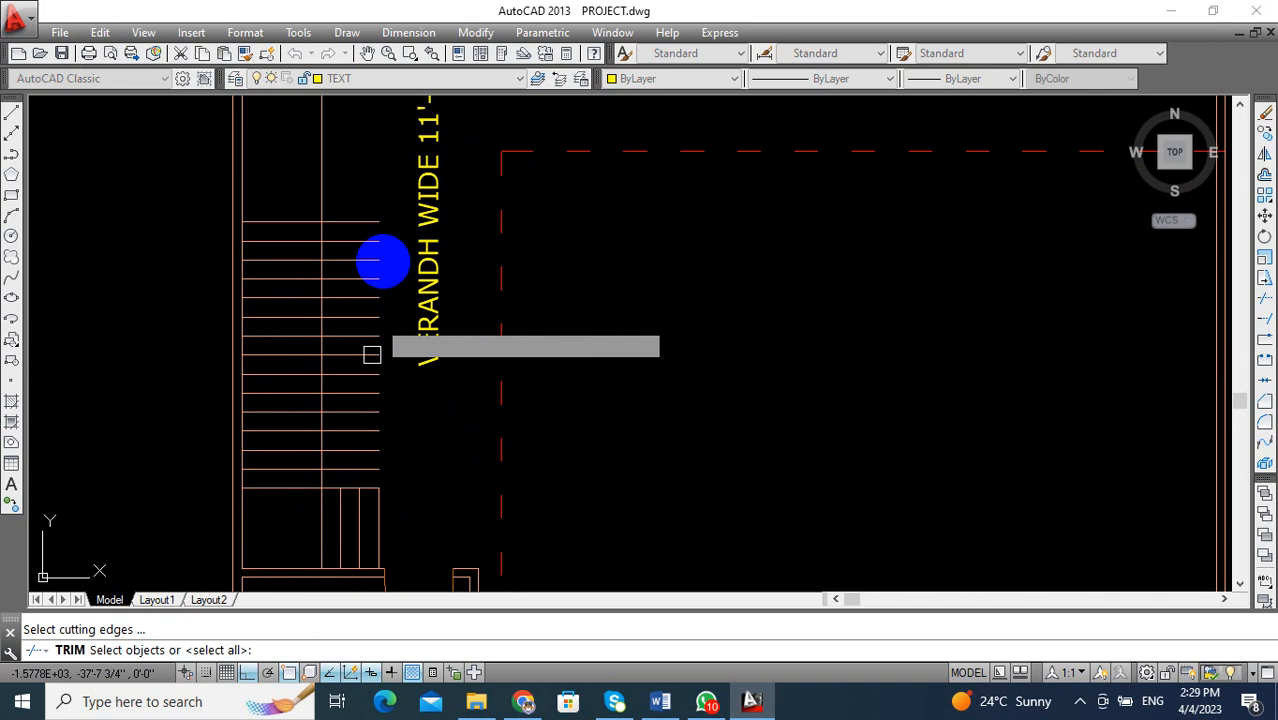
key(Return)
click(383, 190)
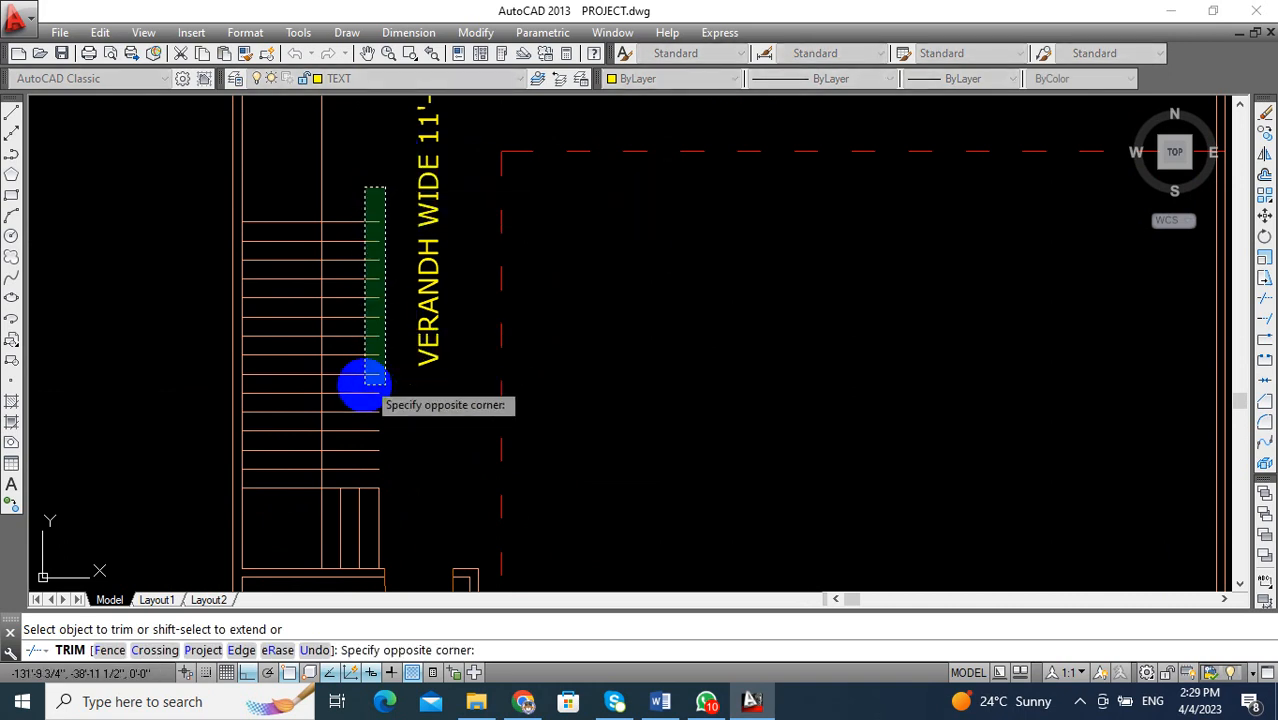
click(340, 470)
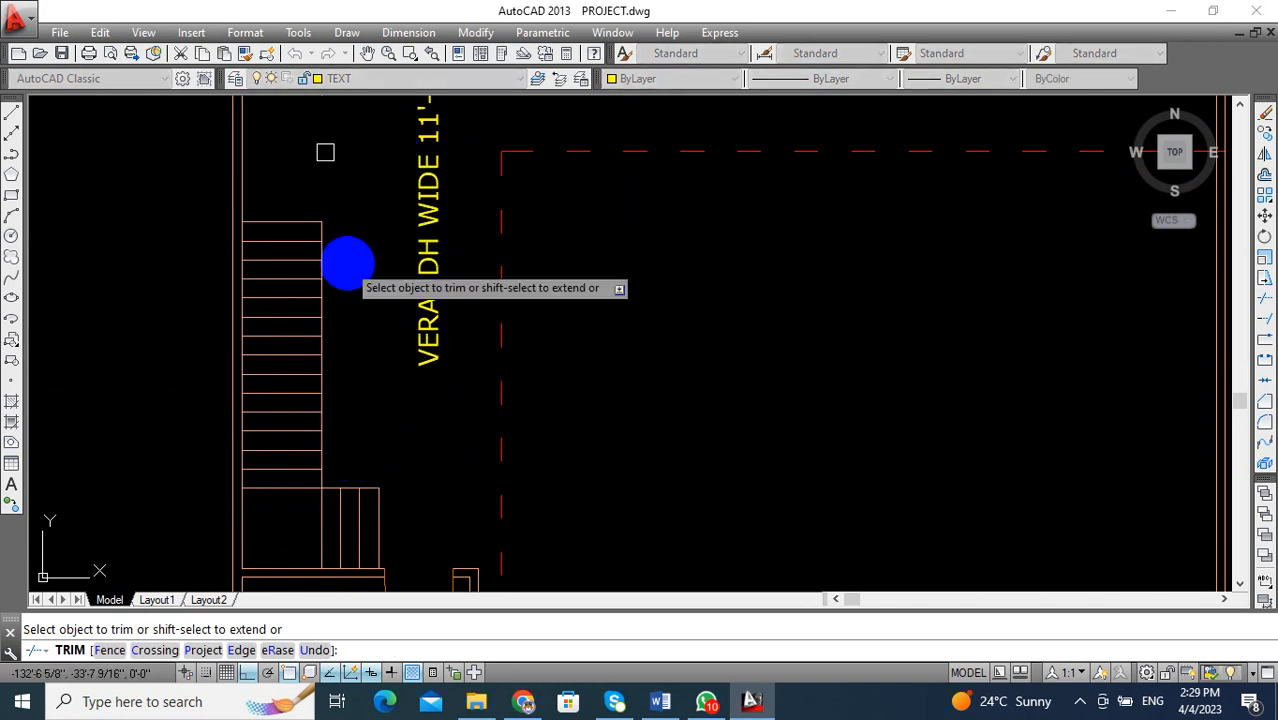
scroll(307, 264, down, 3)
key(Escape)
scroll(290, 365, up, 2)
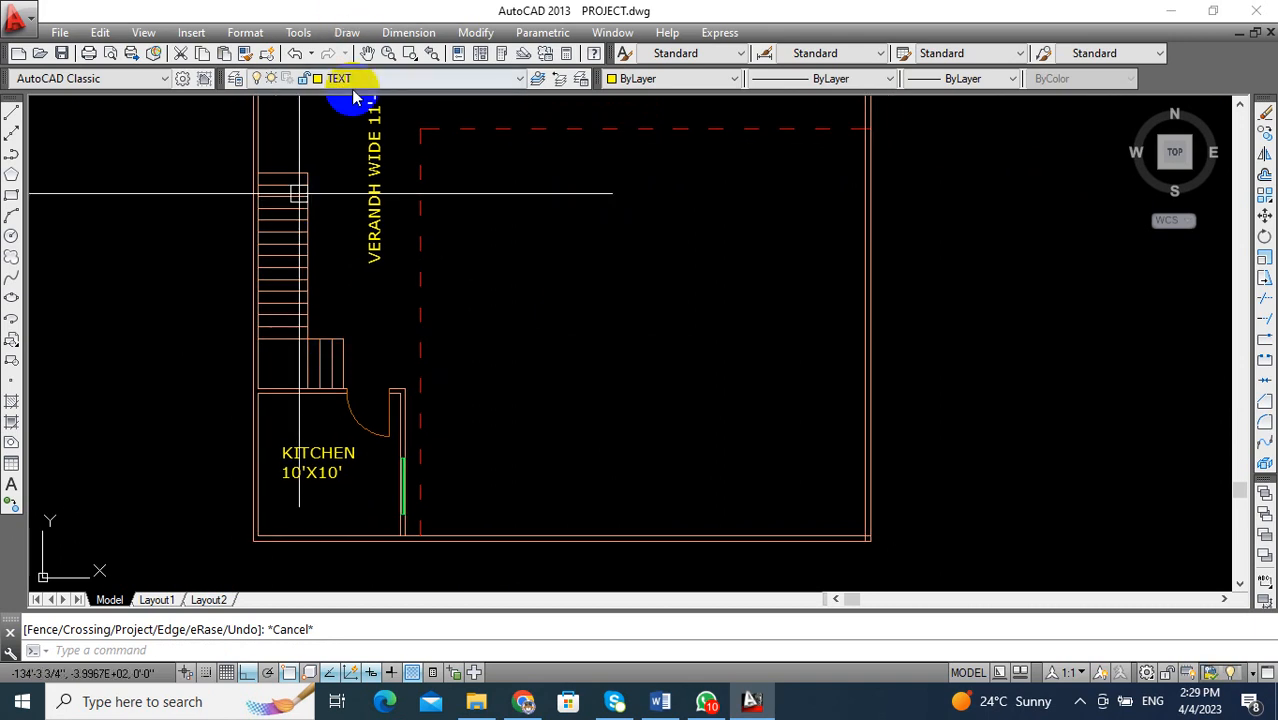
Make STAIRS the current layer and draw a short horizontal sample line in the open area beside the verandah.
click(350, 82)
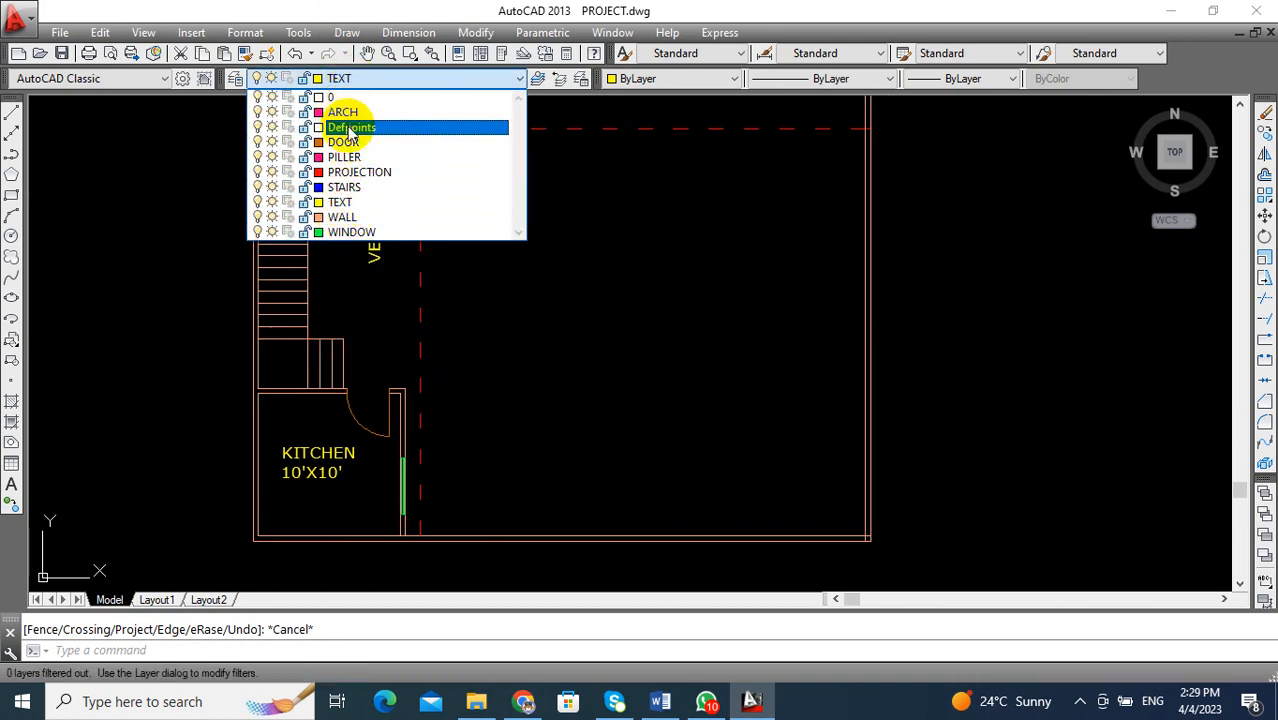
click(345, 188)
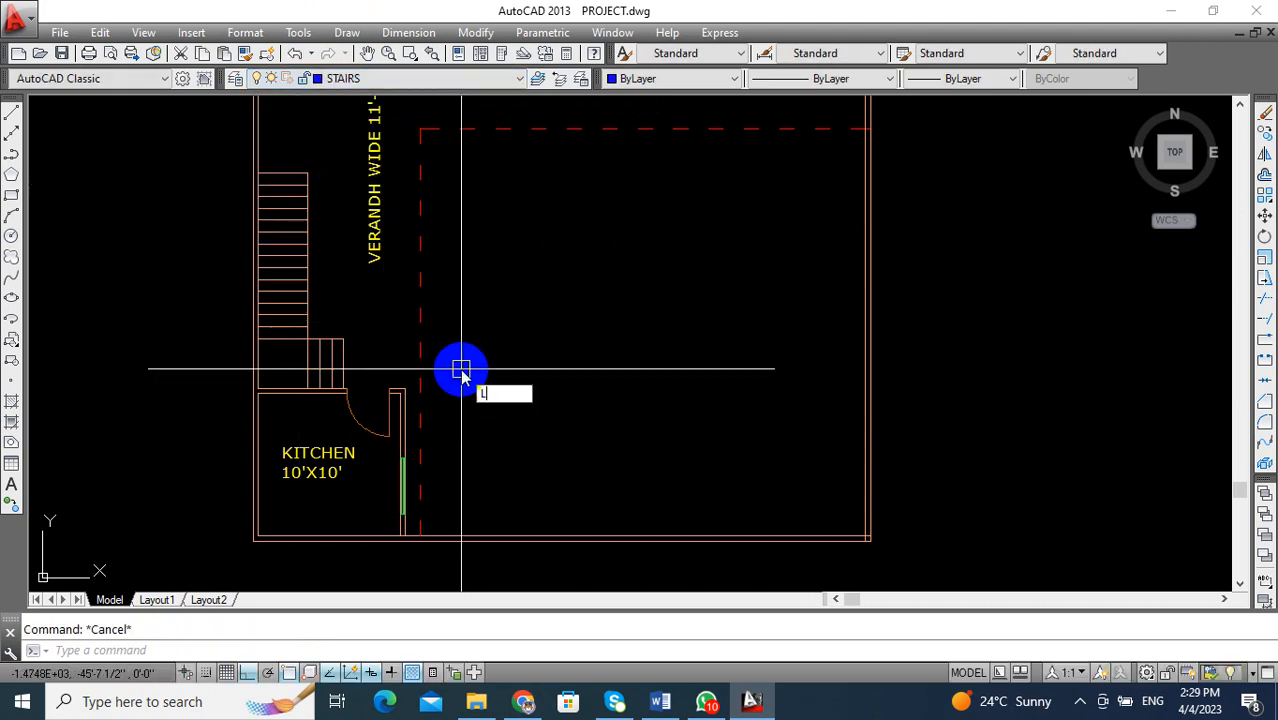
key(Return)
click(550, 316)
click(693, 316)
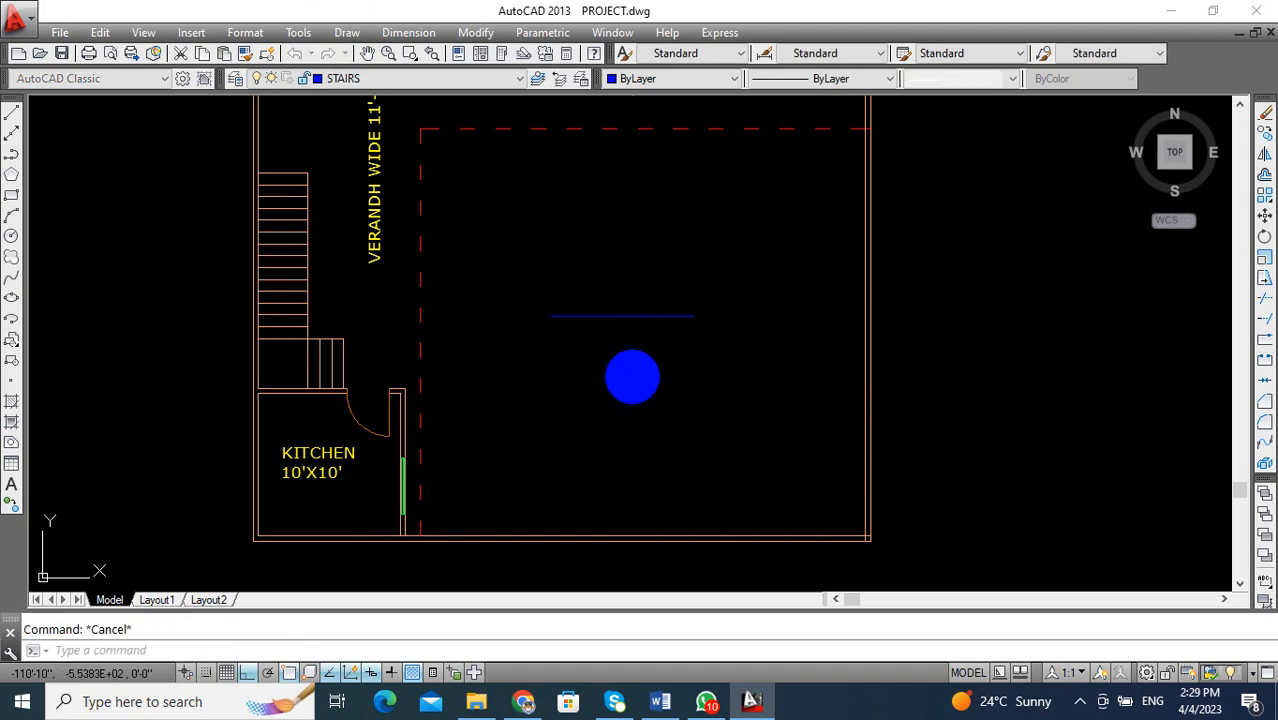
Match the properties of the treads, landing lines and vertical stair line to the sample line on the STAIRS layer.
text(ma)
key(Return)
click(655, 323)
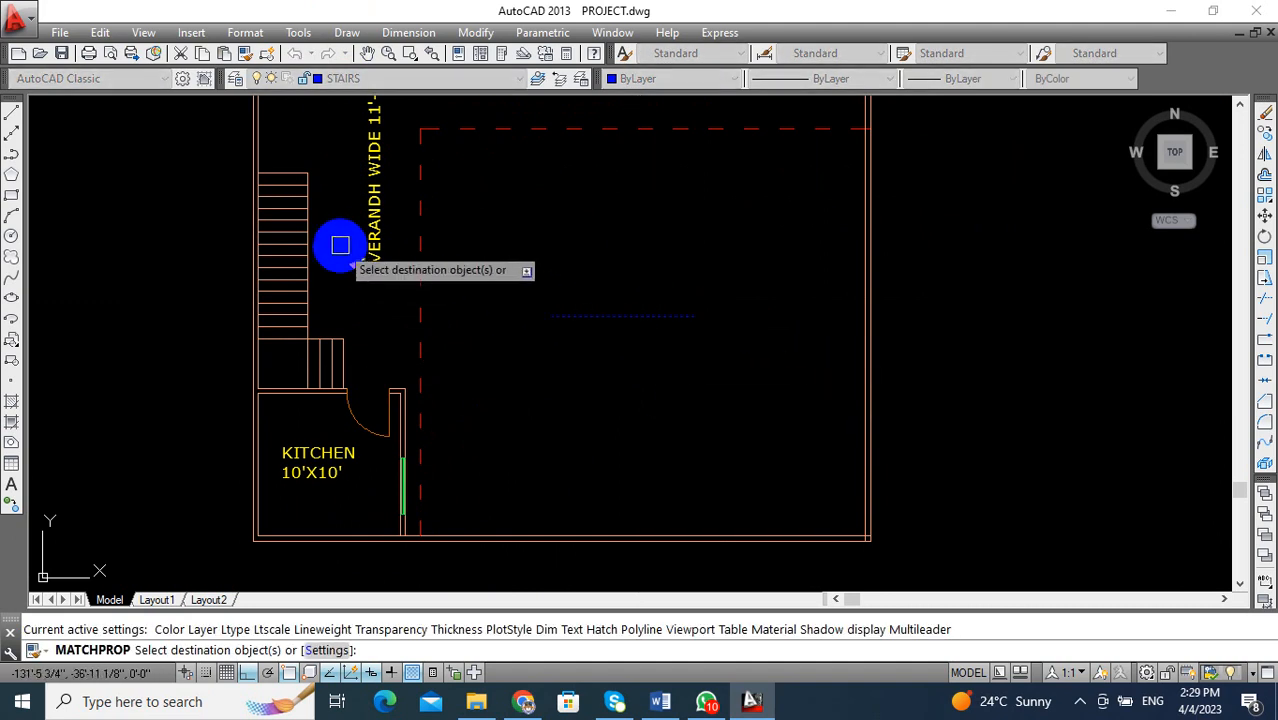
click(316, 150)
click(290, 315)
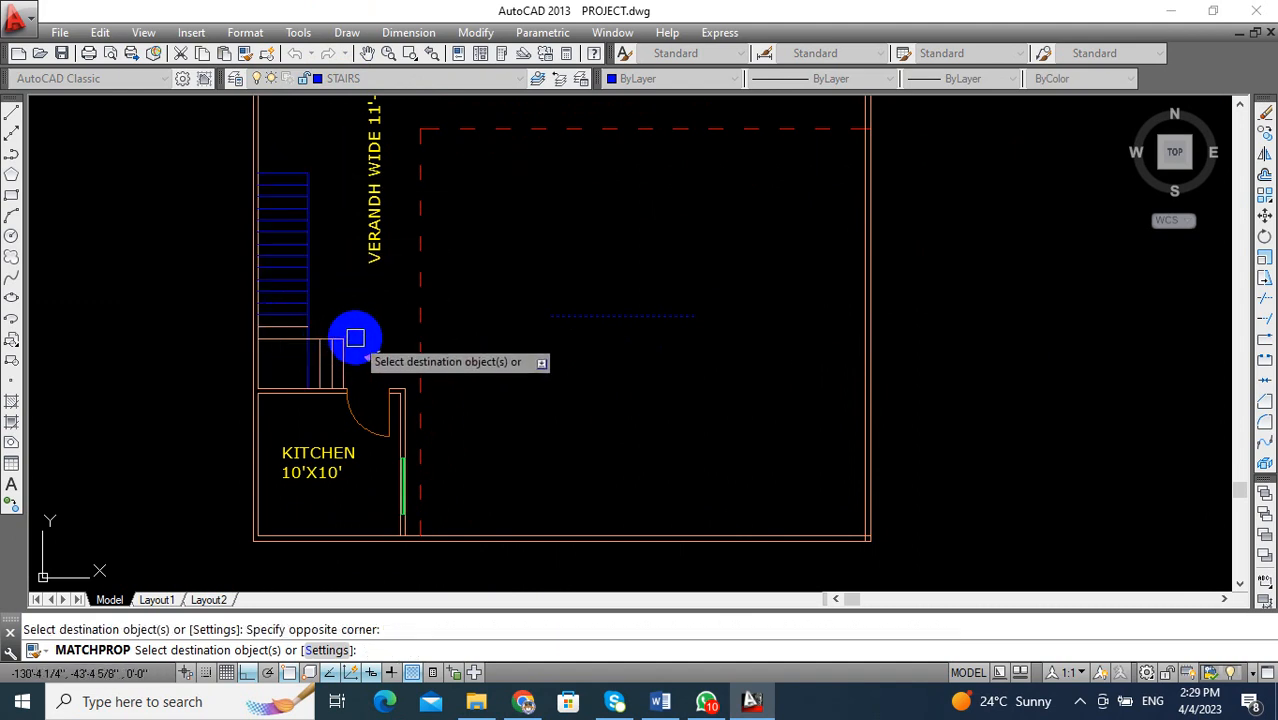
click(283, 360)
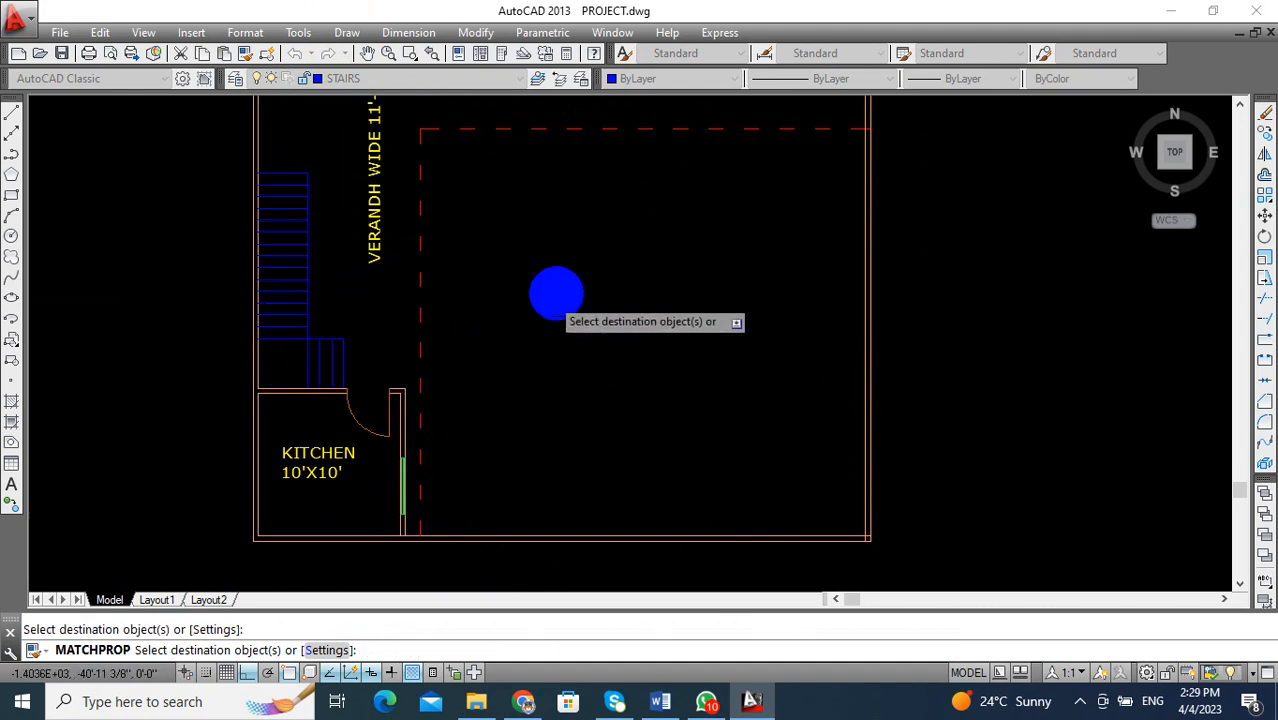
key(Escape)
Delete the sample line from the open area beside the verandah.
click(560, 290)
click(552, 383)
key(Delete)
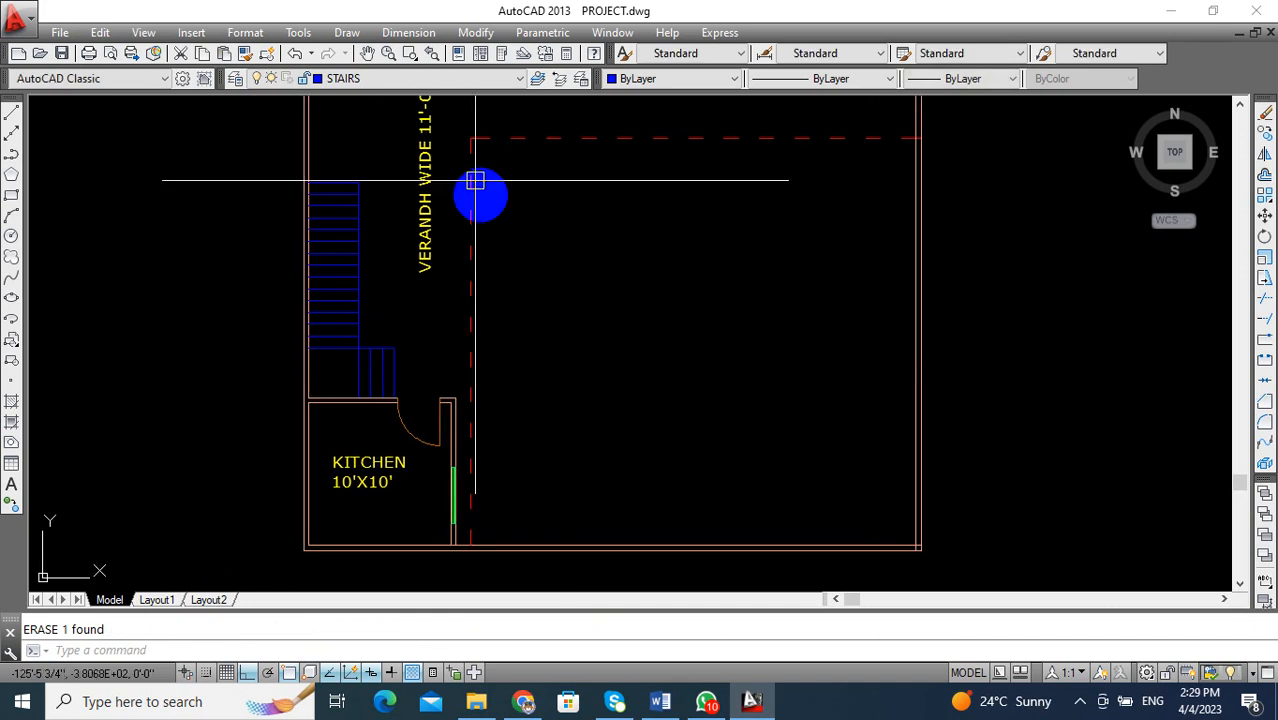
Make layer 0 current and draw a left-pointing arrow through the midpoints of the three lower treads up to the landing edge.
click(400, 80)
click(383, 96)
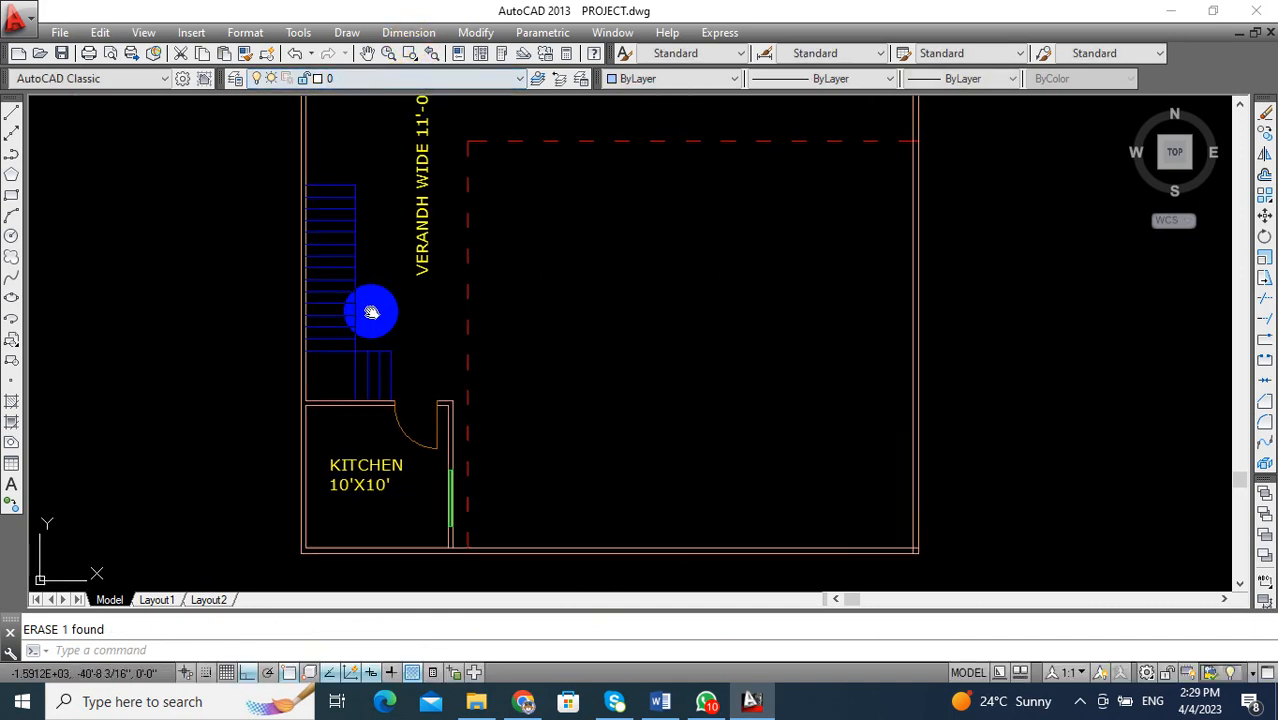
scroll(337, 334, up, 1)
text(l)
key(Return)
scroll(343, 418, up, 3)
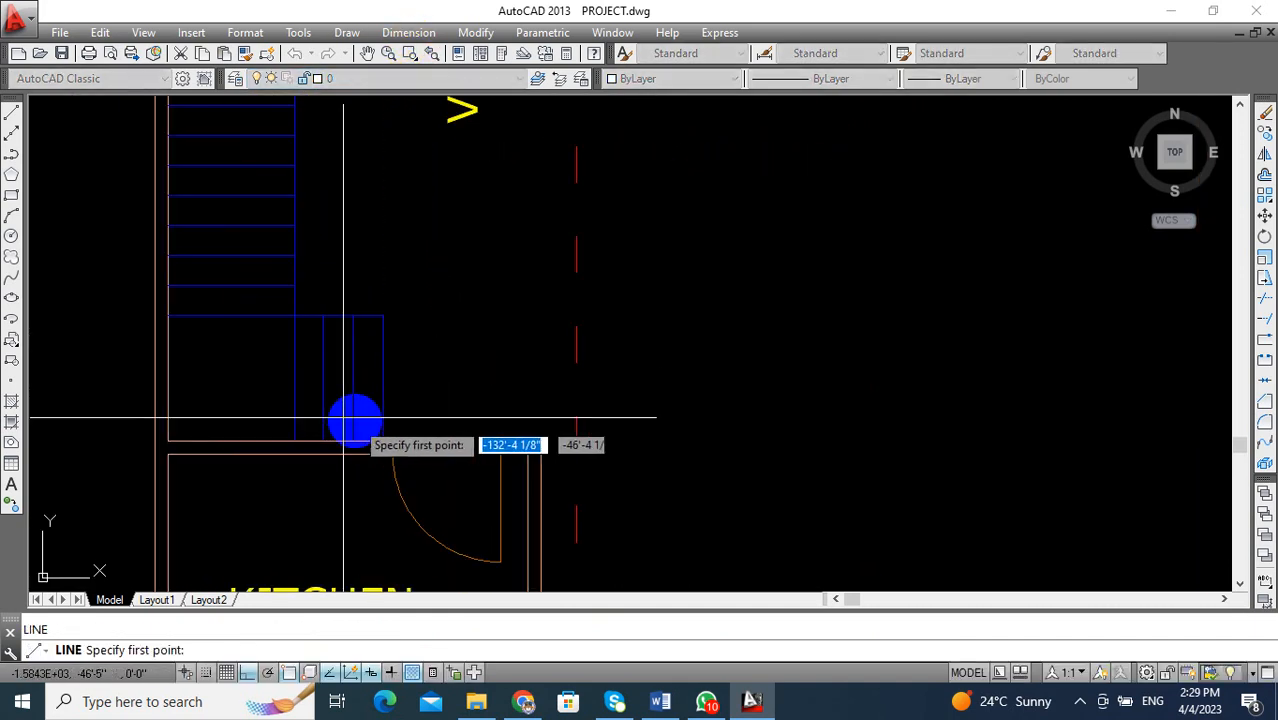
click(383, 376)
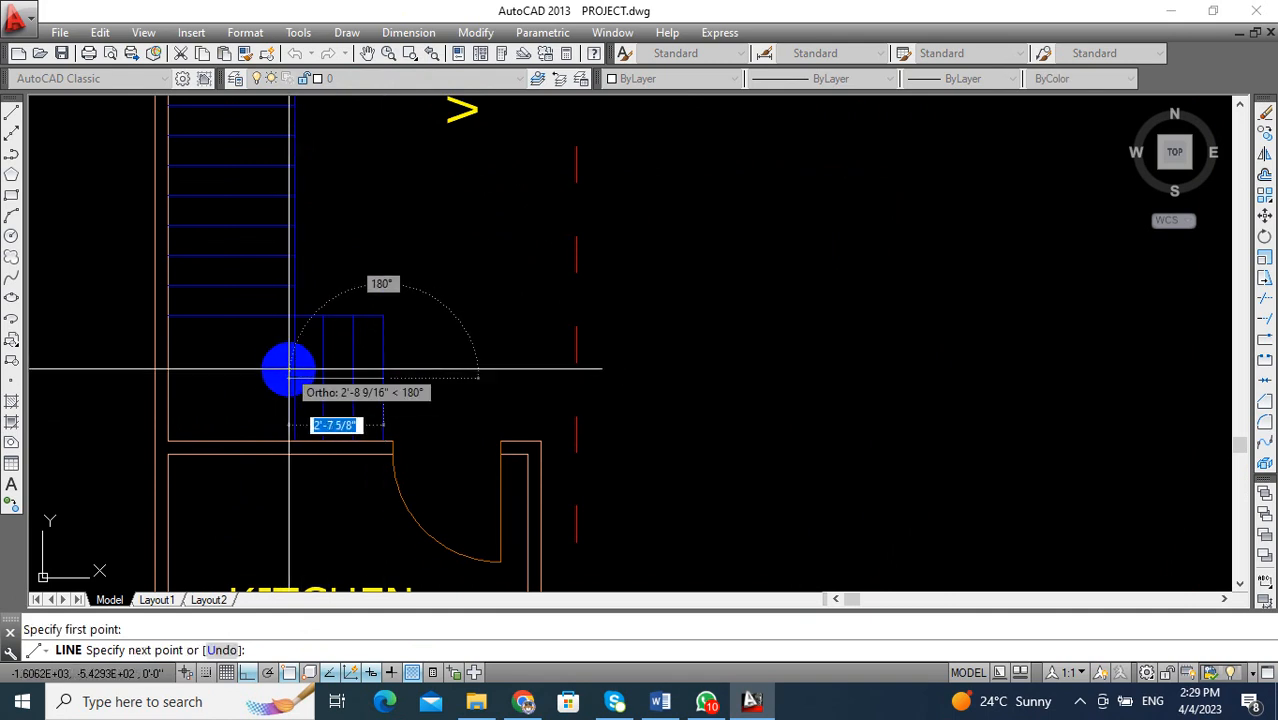
click(308, 375)
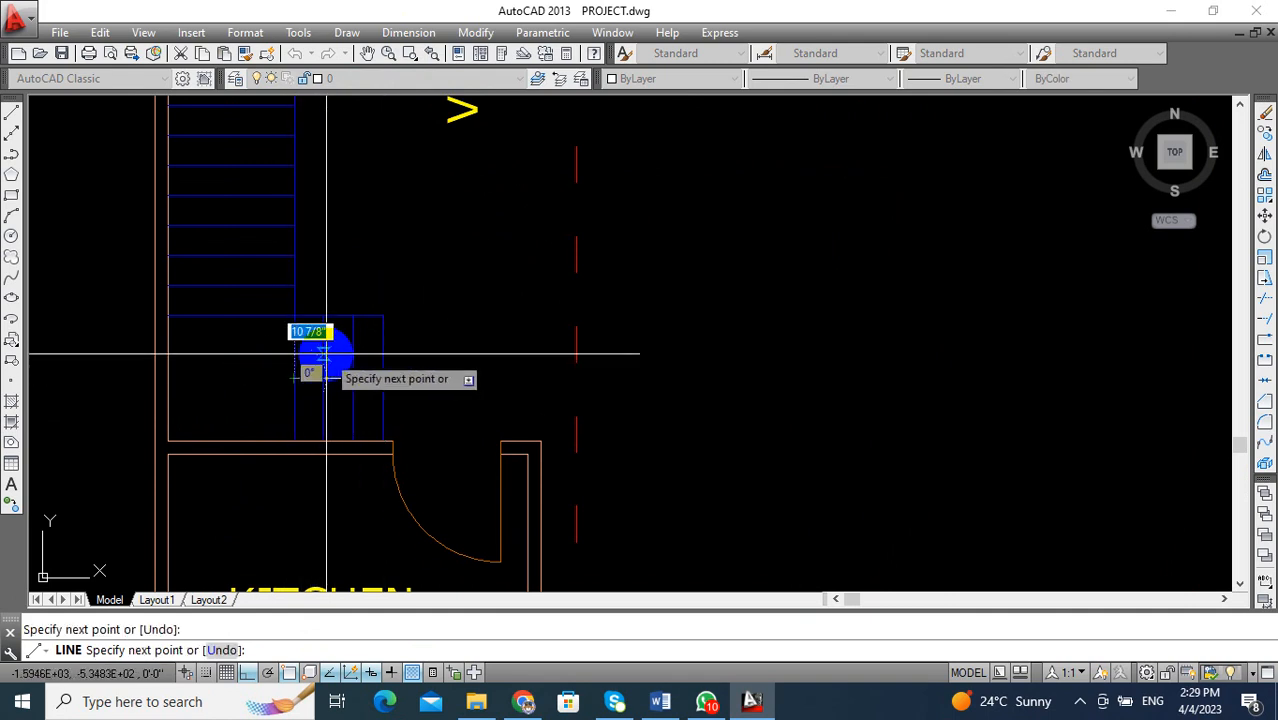
click(299, 374)
key(Return)
key(Return)
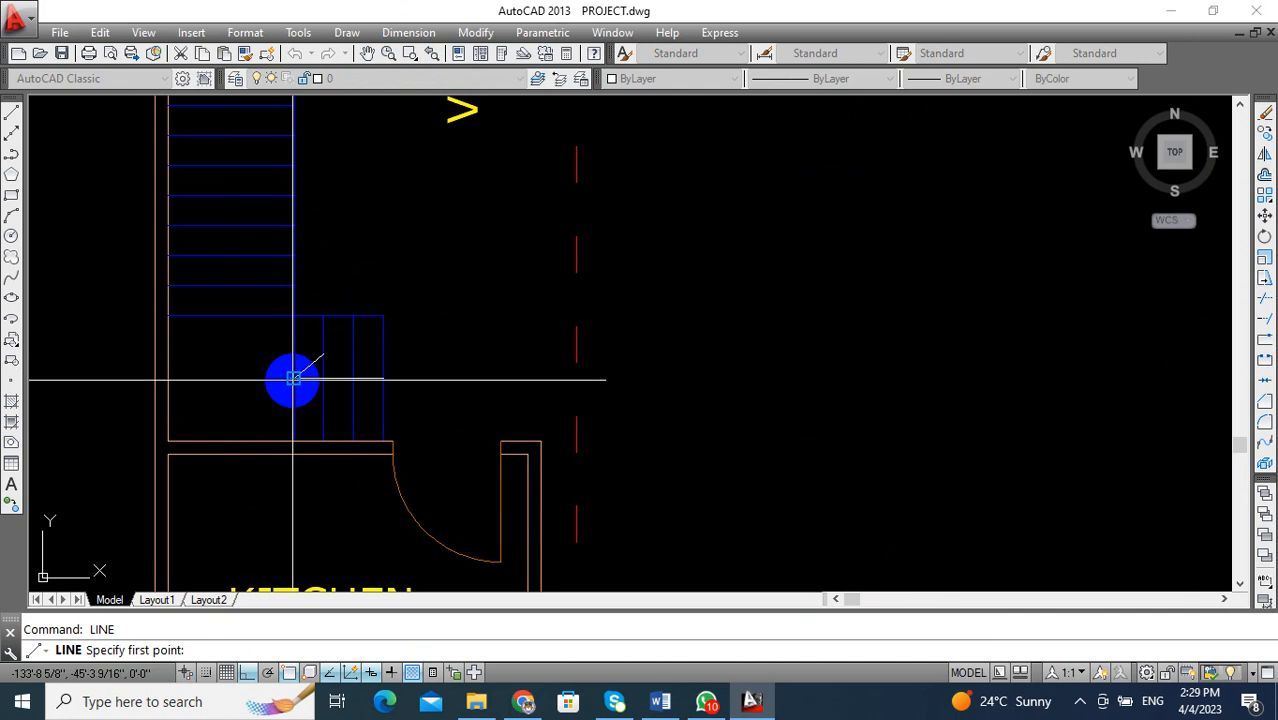
key(Return)
scroll(390, 380, down, 3)
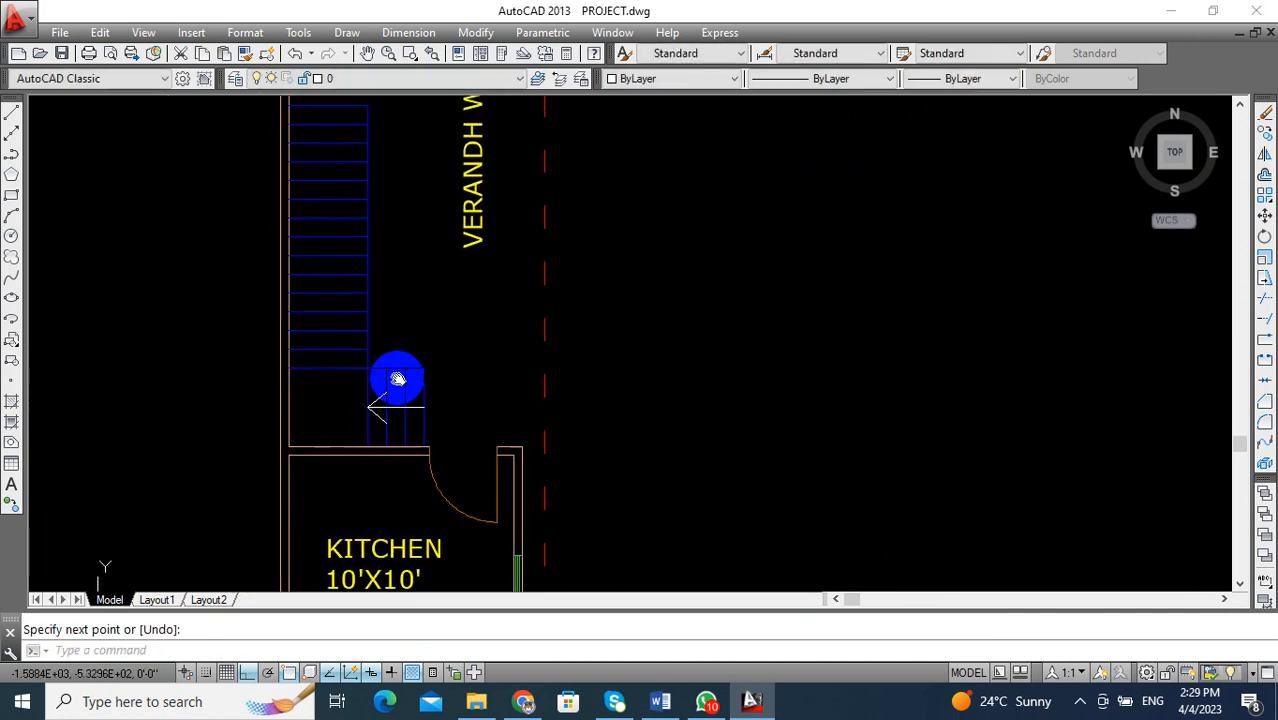
Draw an upward arrow along the main flight's centre, from the top tread's midpoint into the landing, with its head strokes ending on the third tread down.
key(Return)
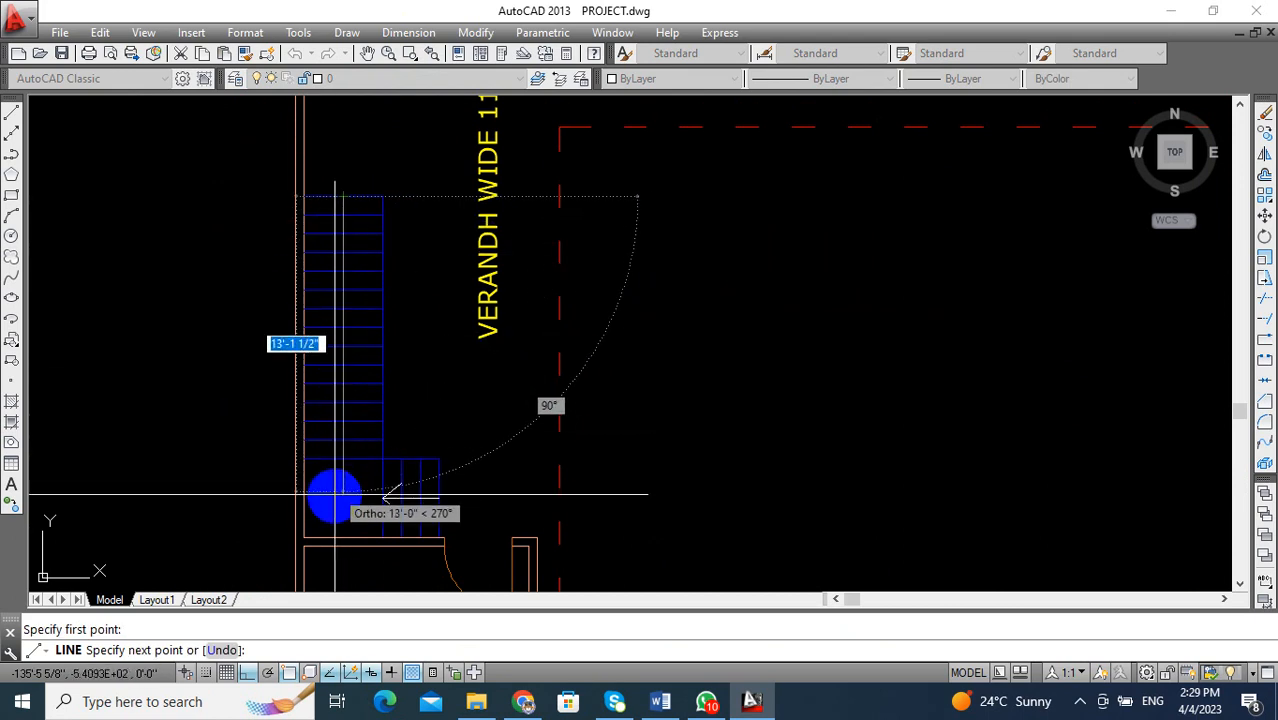
key(Return)
key(Return)
scroll(340, 215, up, 2)
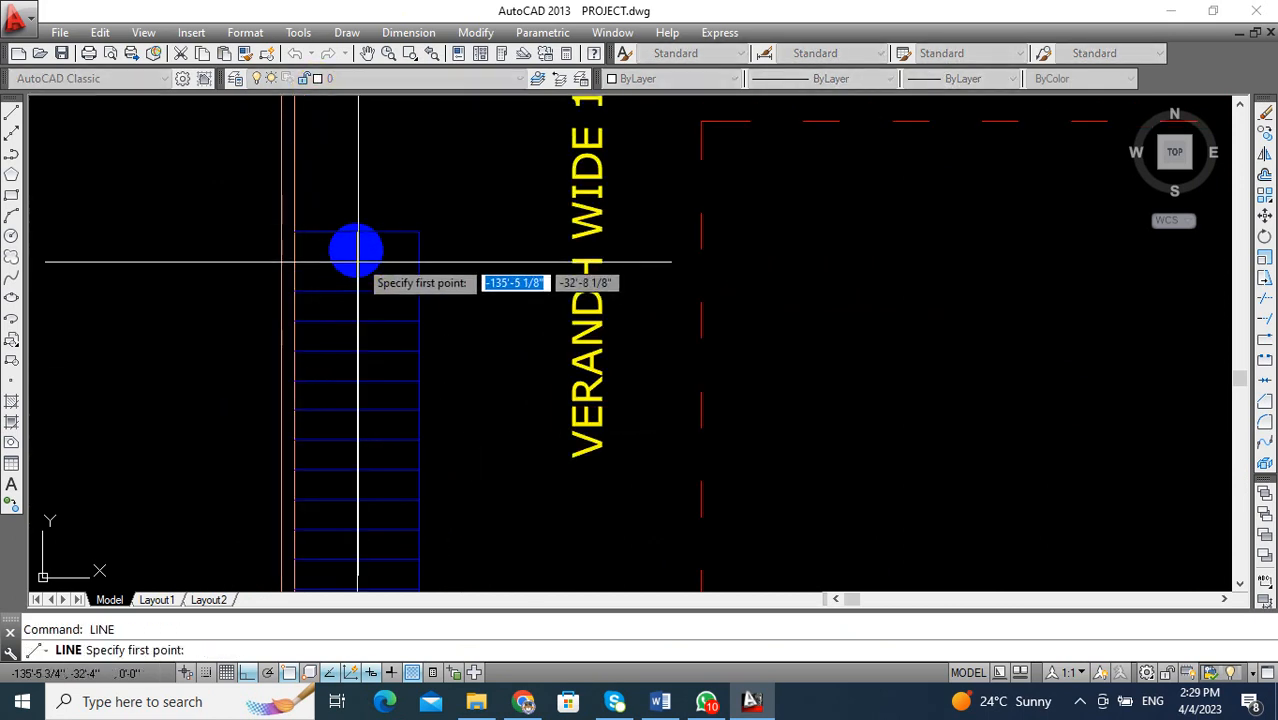
click(311, 232)
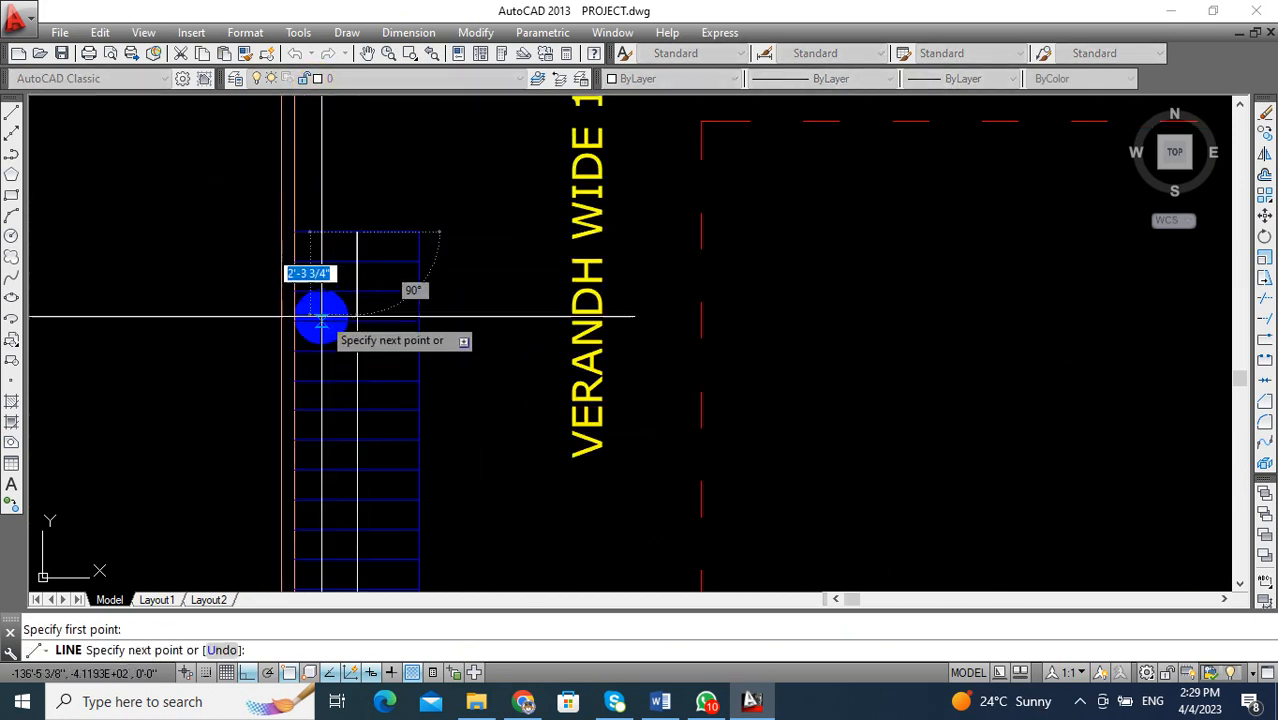
click(320, 321)
key(Return)
key(Return)
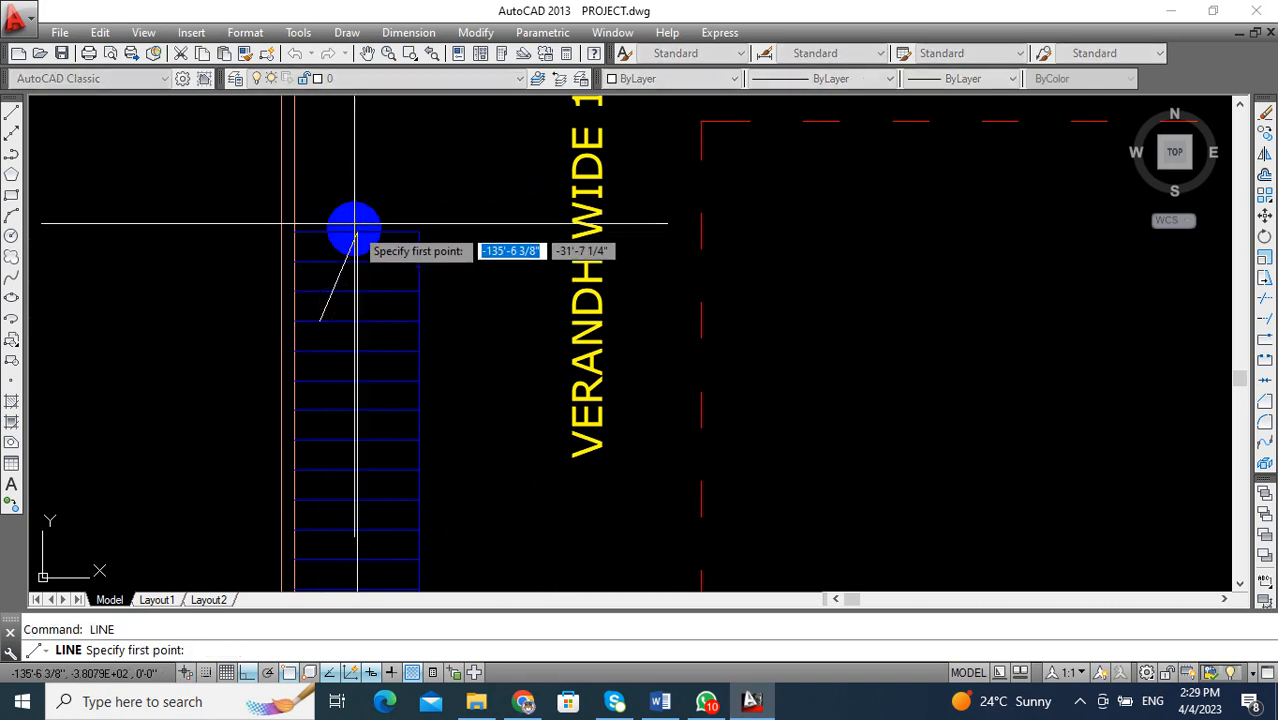
click(391, 322)
key(Return)
Extend the lower arrow with a horizontal line from its tip across the landing, past the vertical arrow shaft.
scroll(402, 277, down, 4)
middle_drag(402, 274, 378, 92)
scroll(422, 348, up, 4)
key(Escape)
middle_drag(366, 300, 414, 434)
key(Return)
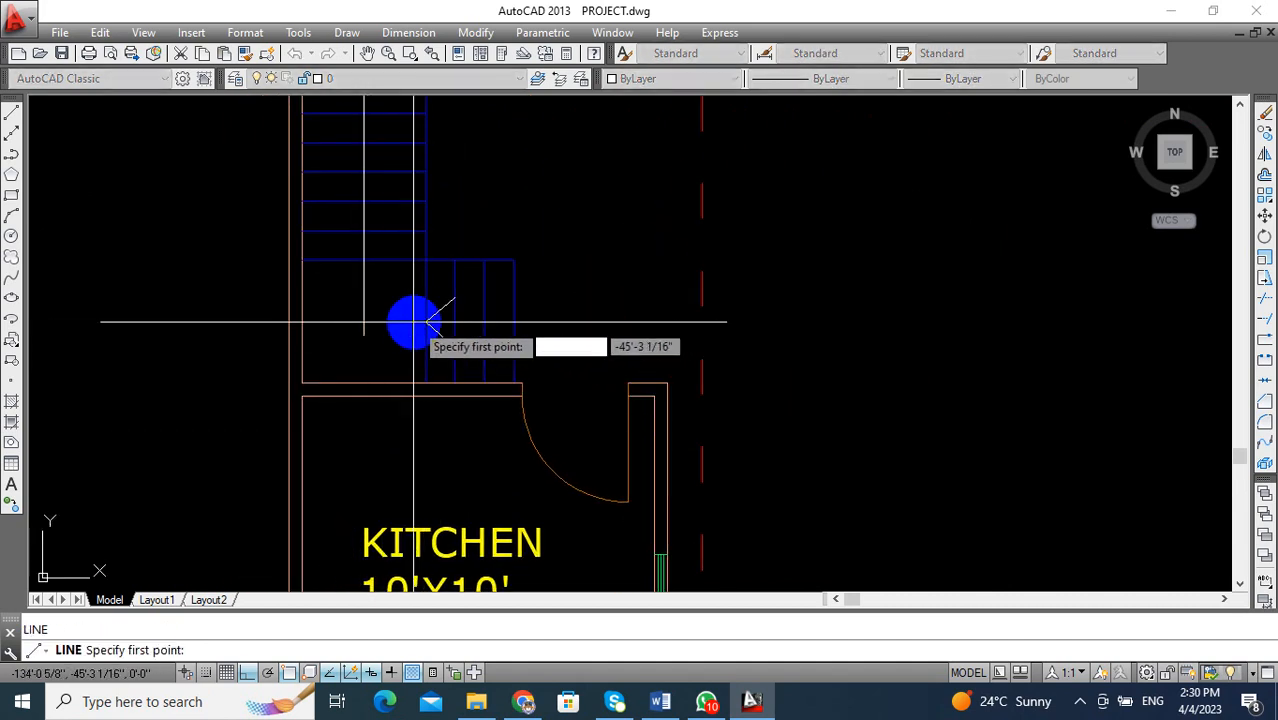
click(426, 321)
key(Escape)
scroll(385, 333, up, 2)
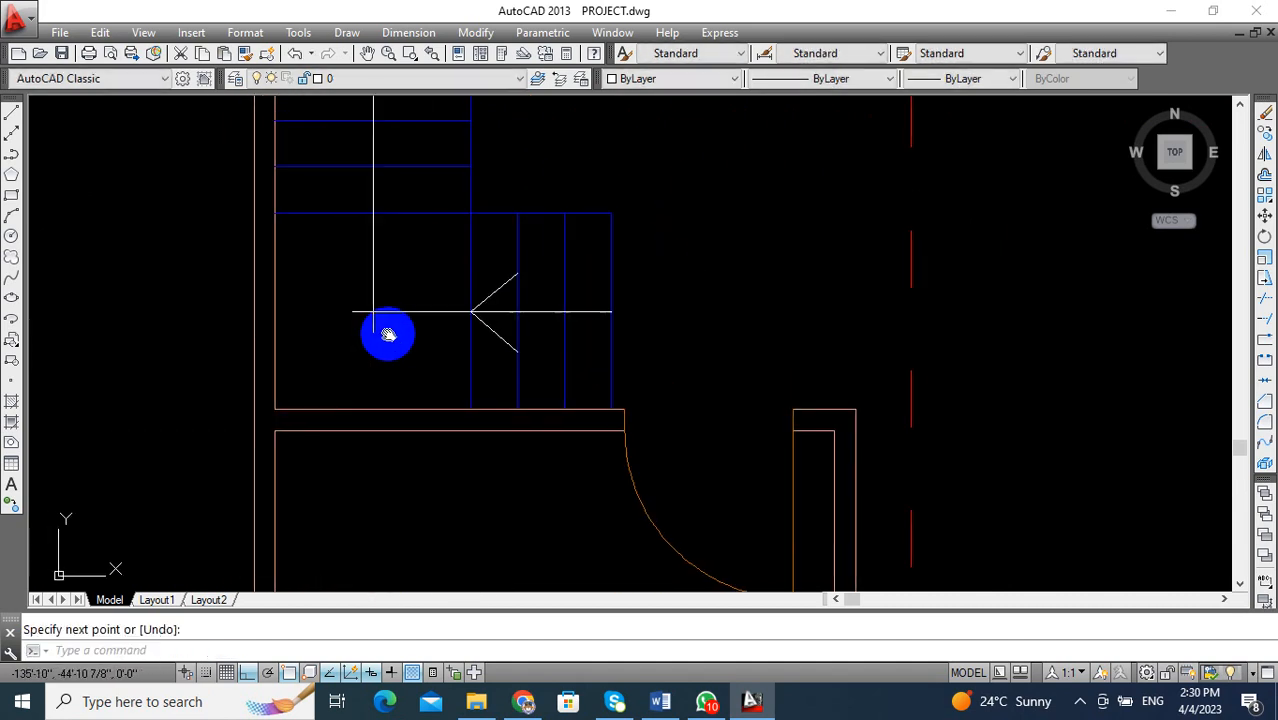
key(Return)
key(Escape)
Trim the overhanging ends of the two arrow lines where they meet in the landing to form a clean corner.
text(TR)
key(Return)
key(Return)
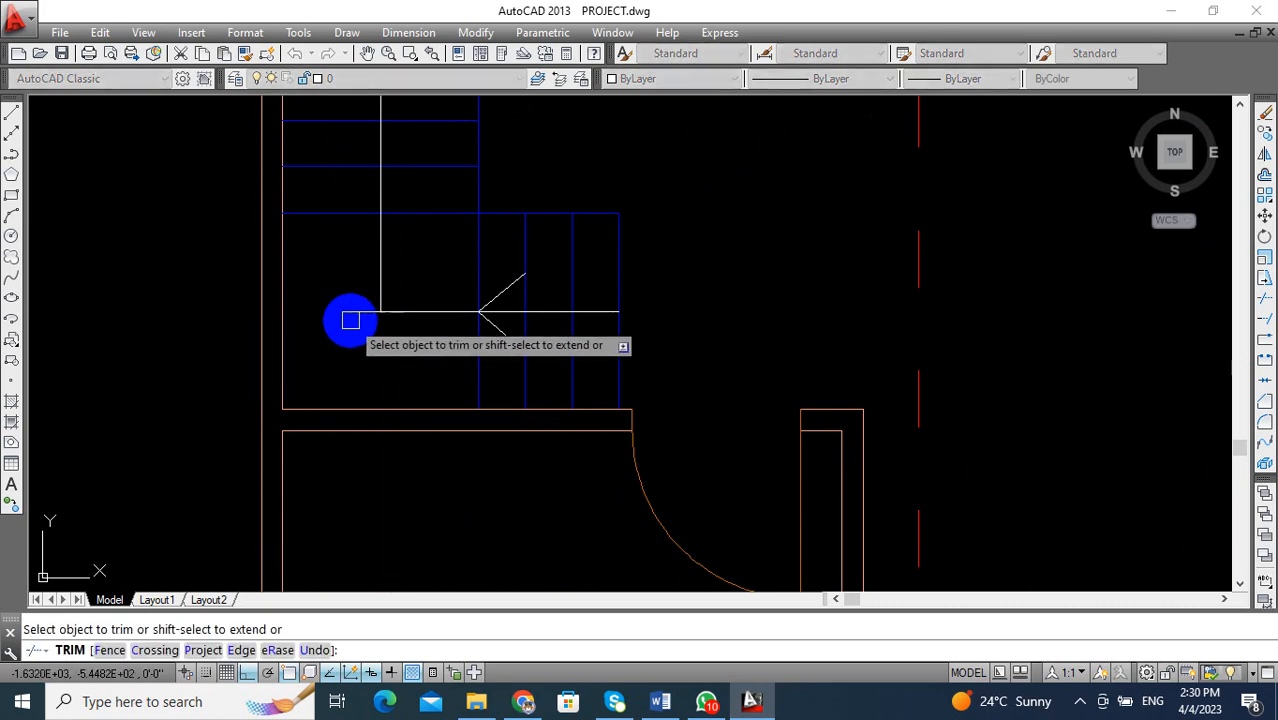
scroll(358, 316, down, 8)
key(Escape)
Examine the whole floor plan with its staircase and direction arrows, alongside the second plan in the drawing.
mouse_move(419, 294)
middle_down()
mouse_move(344, 352)
mouse_move(459, 342)
middle_up()
key(Escape)
middle_drag(625, 384, 497, 402)
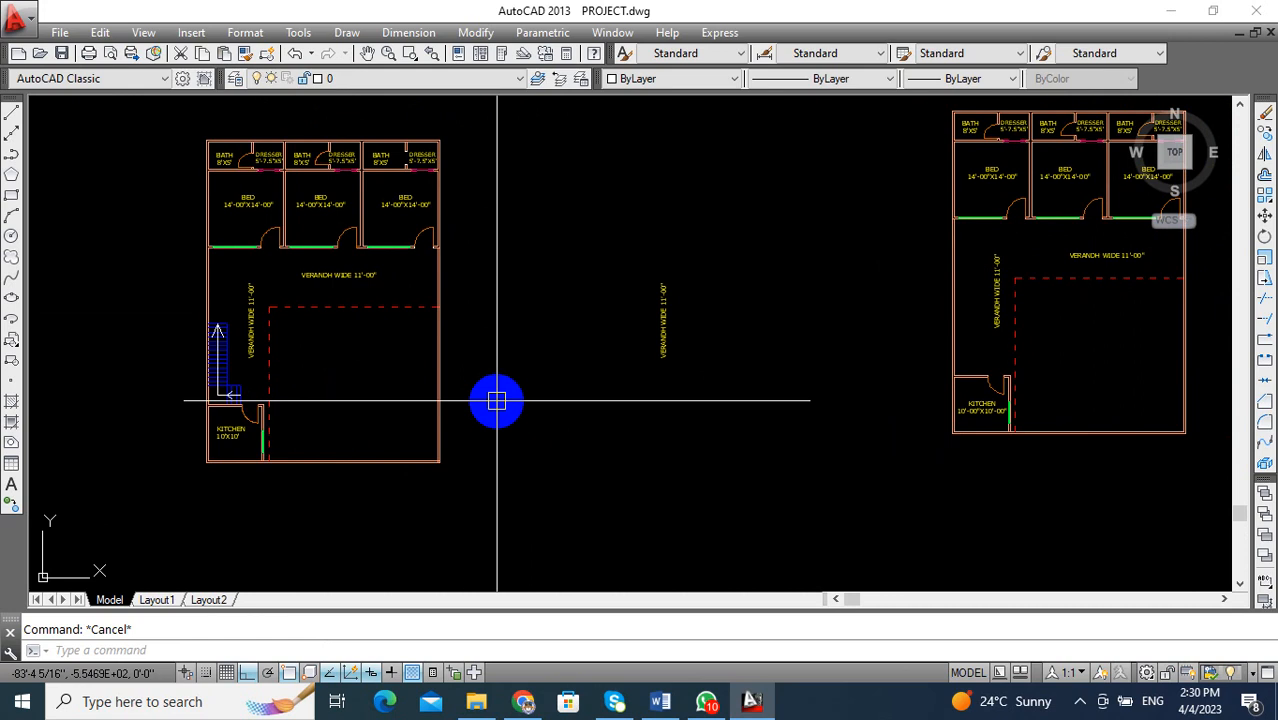
scroll(505, 355, down, 5)
scroll(491, 345, up, 4)
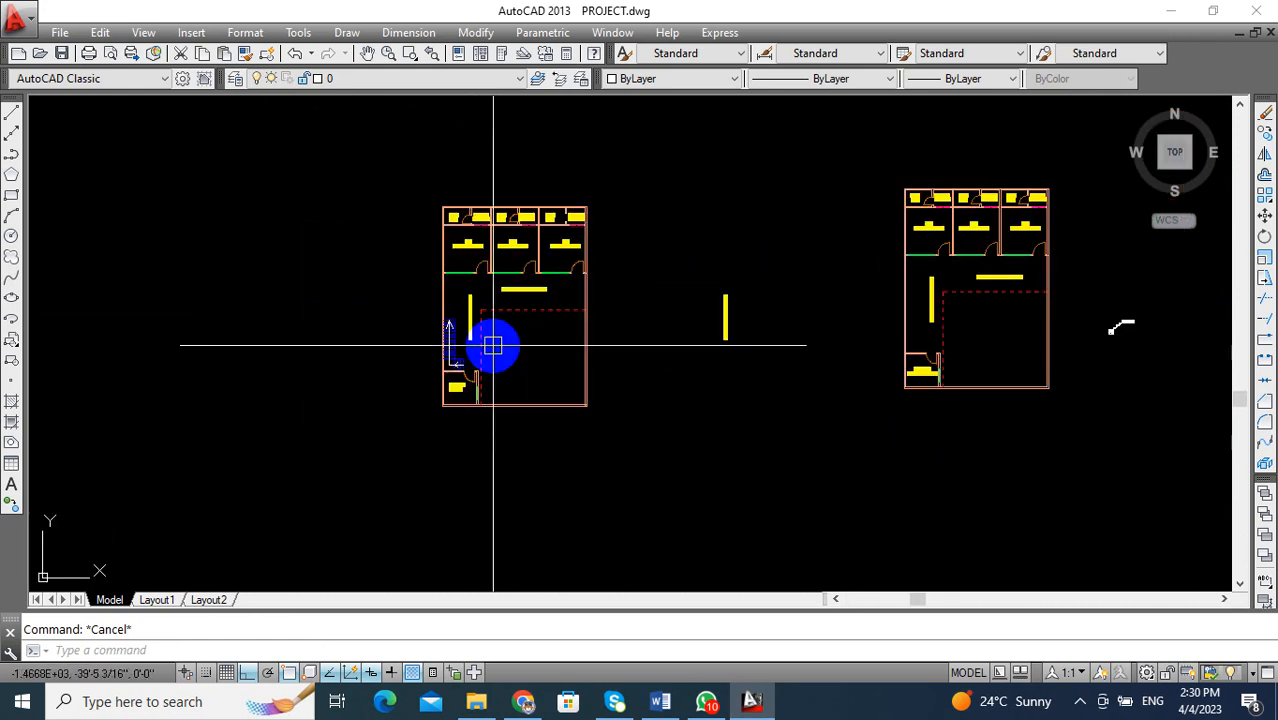
scroll(457, 318, down, 1)
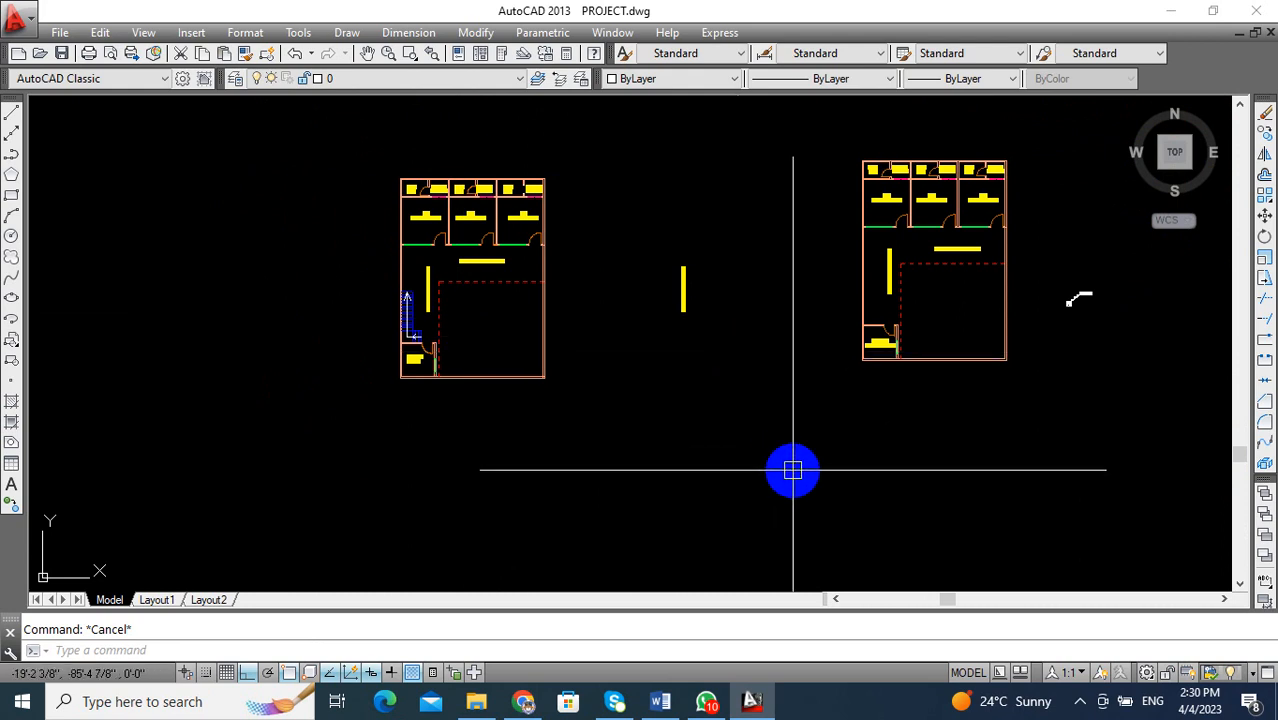
scroll(836, 408, down, 2)
scroll(880, 400, up, 4)
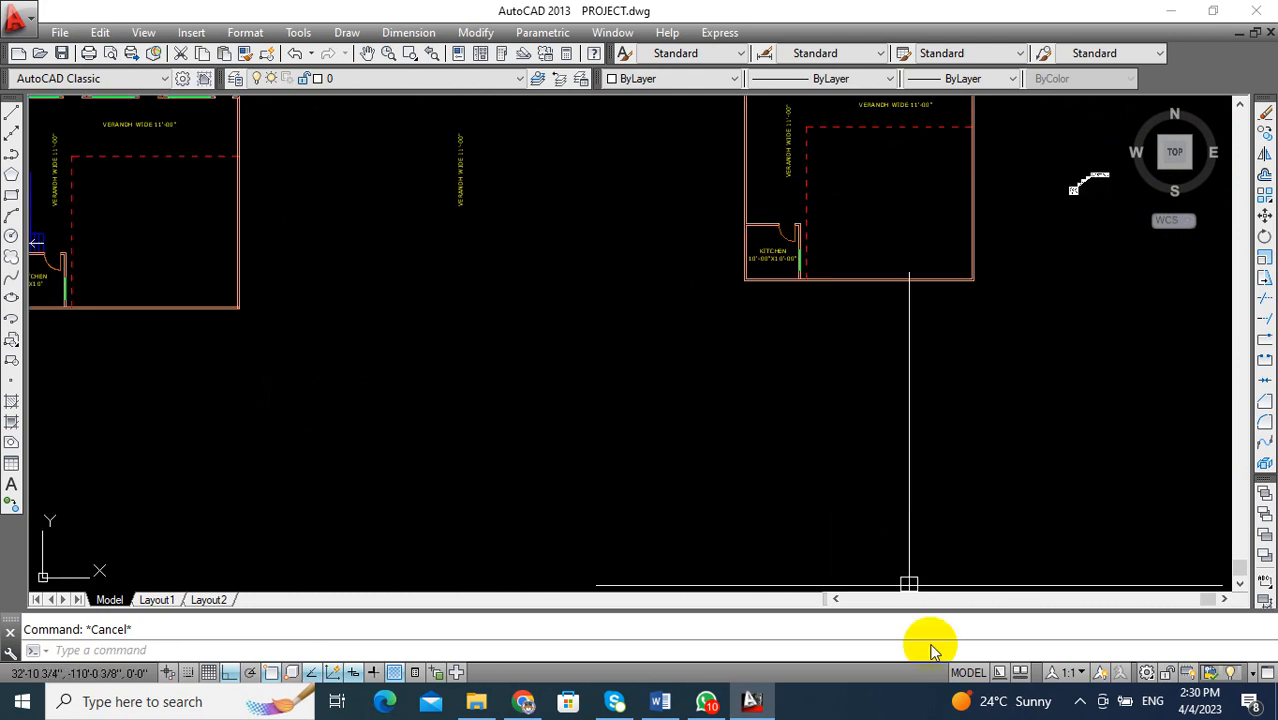
scroll(707, 476, down, 2)
scroll(602, 394, up, 3)
scroll(650, 420, up, 2)
middle_drag(727, 456, 822, 547)
scroll(816, 490, down, 2)
scroll(765, 465, up, 1)
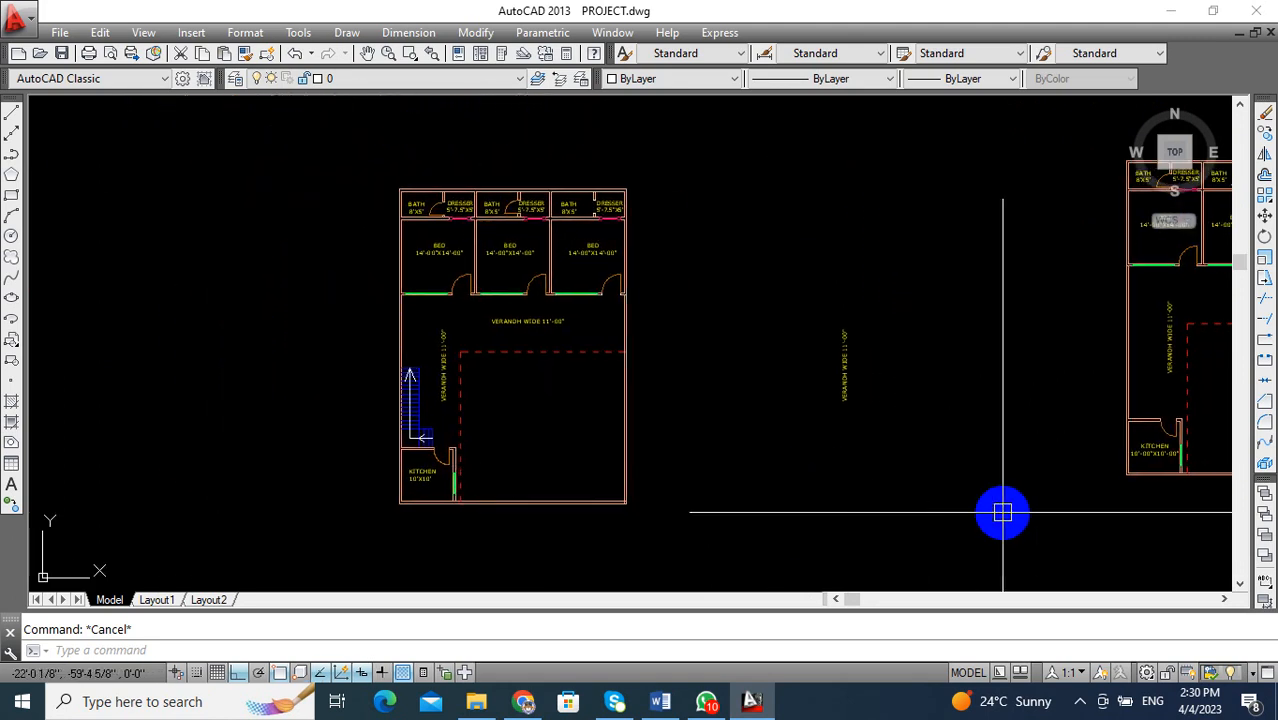